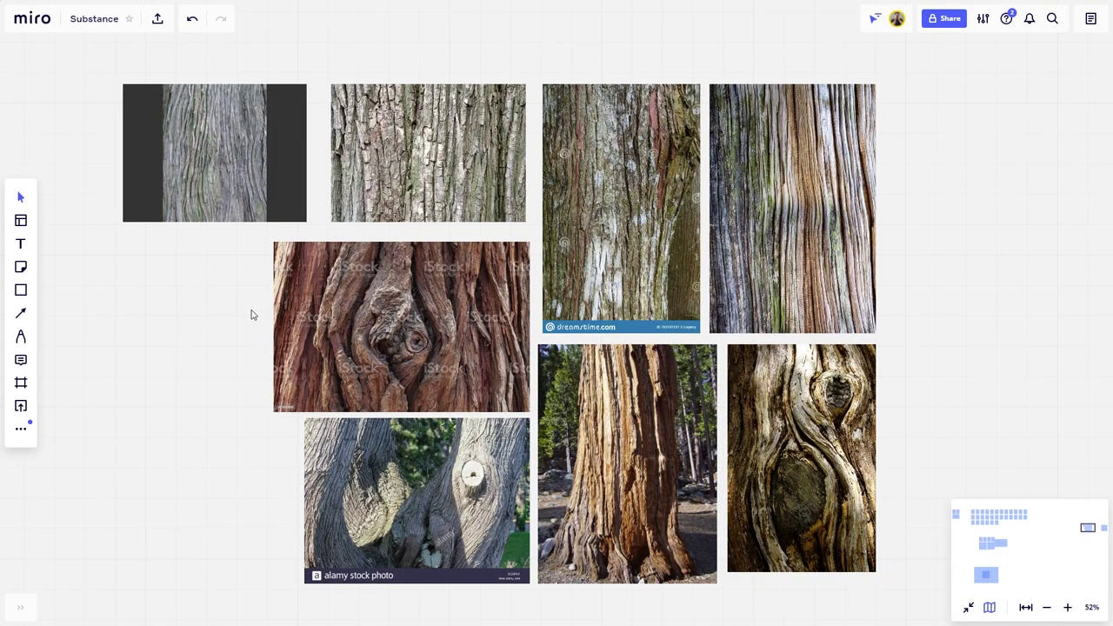
- Examine the tree bark reference photos on the board, both up close and as a whole collection
scroll(427, 329, "up", 1)
scroll(426, 322, "down", 1)
middle_click_drag(187, 312, 182, 310)
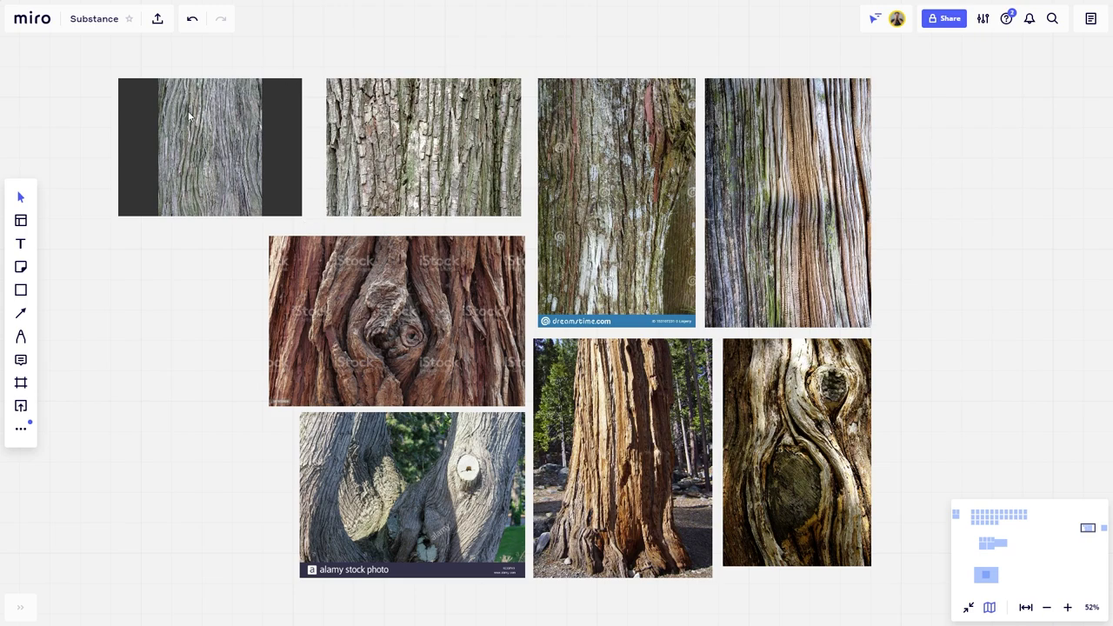
scroll(188, 112, "up", 5)
middle_click_drag(218, 178, 265, 236)
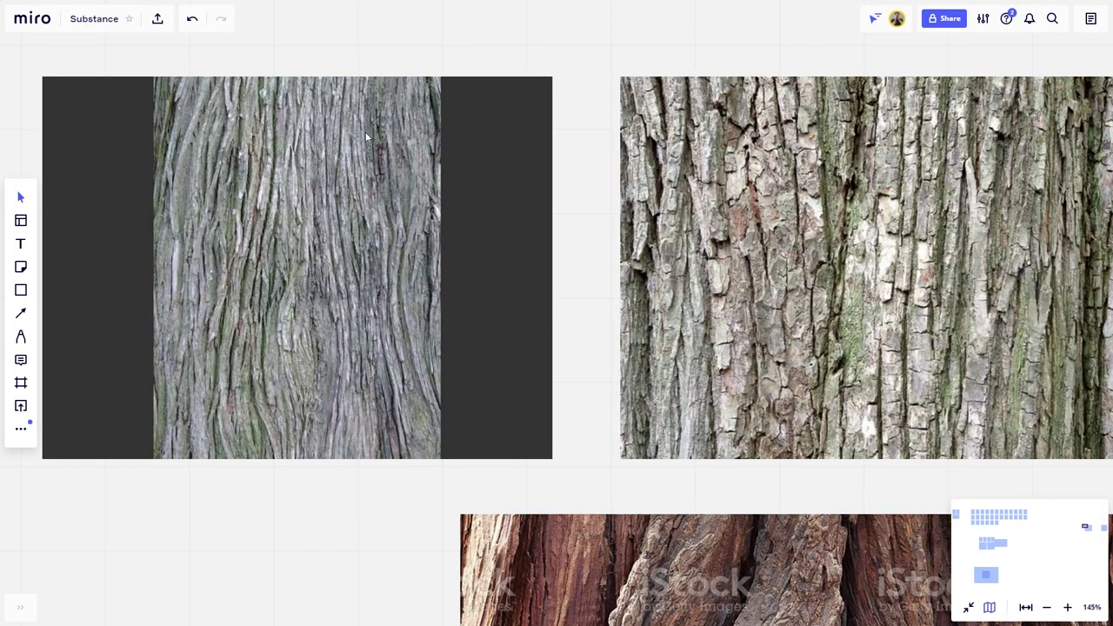
scroll(377, 242, "down", 2, "ctrl")
scroll(431, 322, "right", 5)
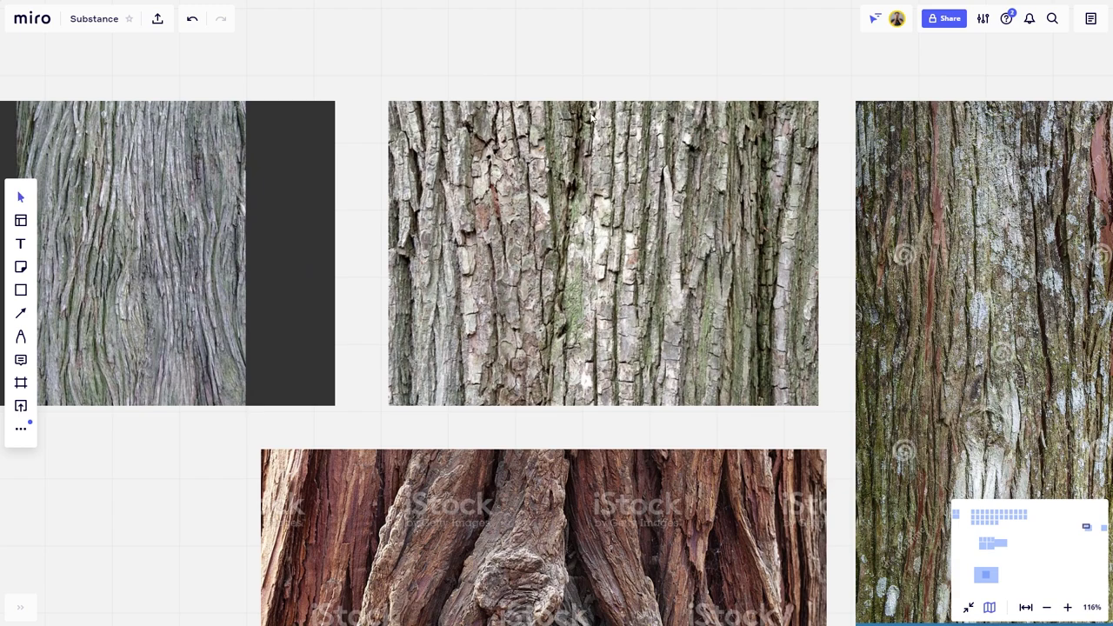
scroll(582, 131, "down", 5, "ctrl")
scroll(674, 317, "left", 2)
scroll(674, 317, "up", 1)
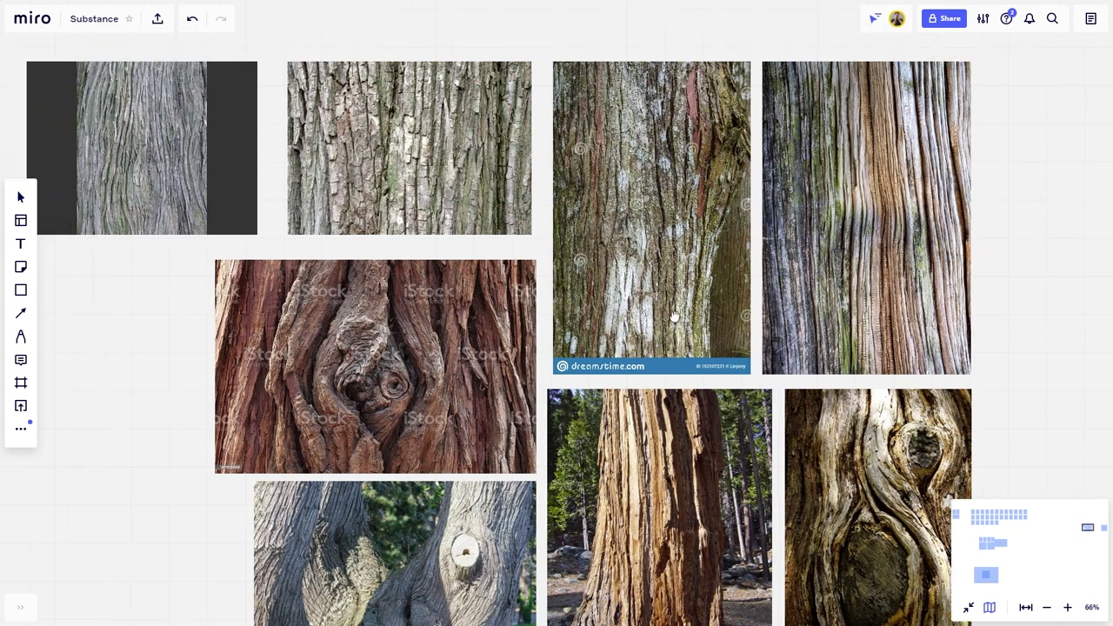
scroll(337, 332, "down", 1)
scroll(348, 348, "left", 1)
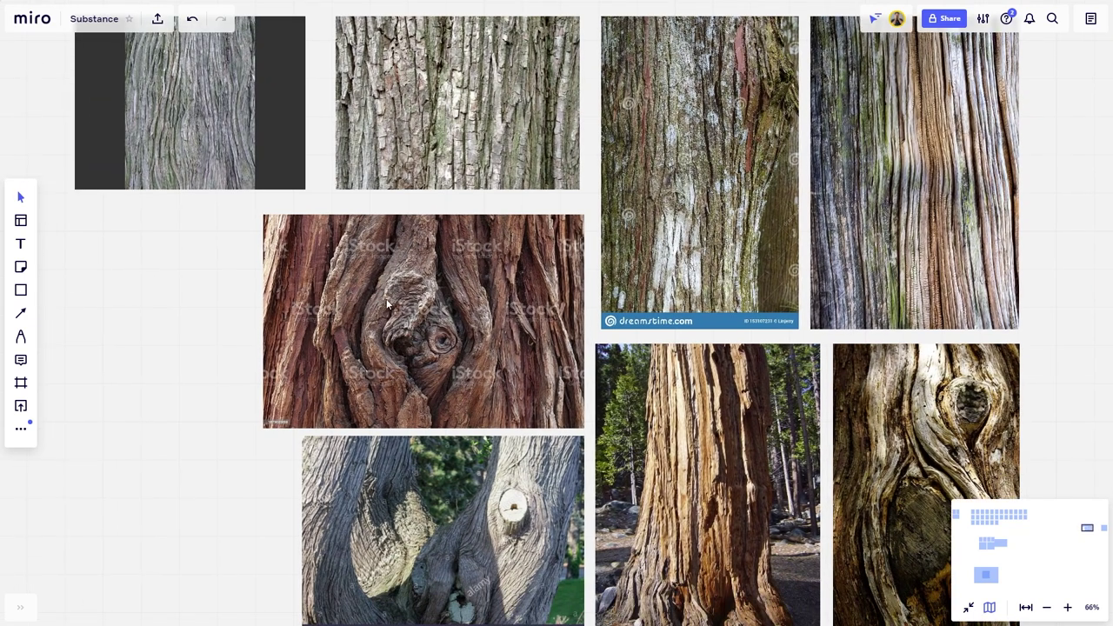
scroll(351, 292, "down", 2)
scroll(351, 292, "right", 2)
scroll(423, 278, "down", 1, "ctrl")
scroll(487, 330, "right", 2)
scroll(487, 330, "up", 1)
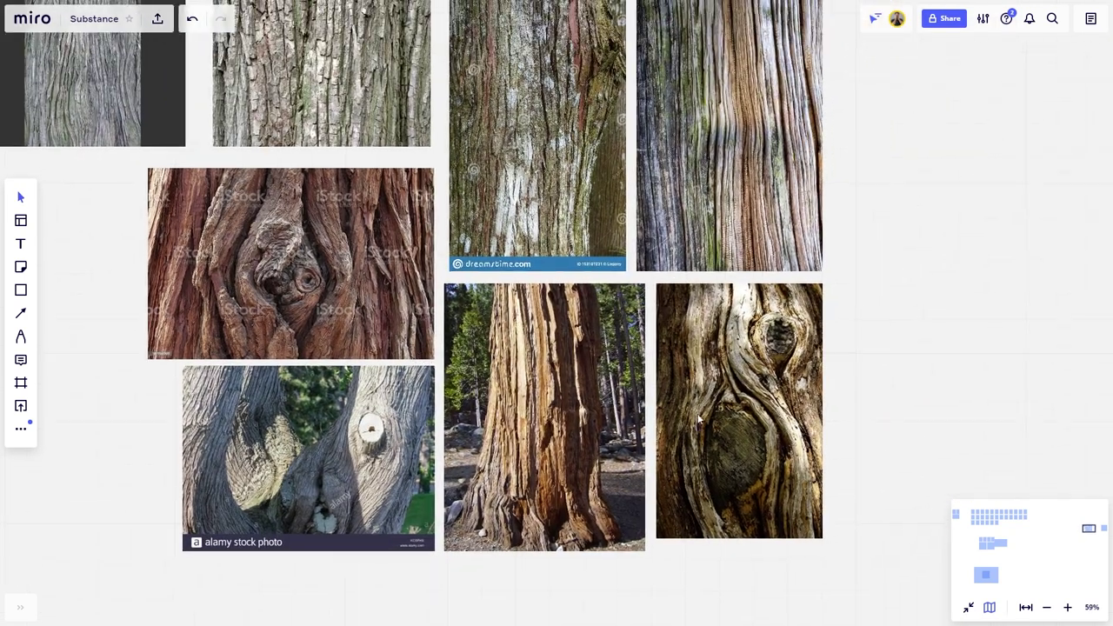
scroll(575, 364, "up", 2)
scroll(504, 231, "up", 4, "ctrl")
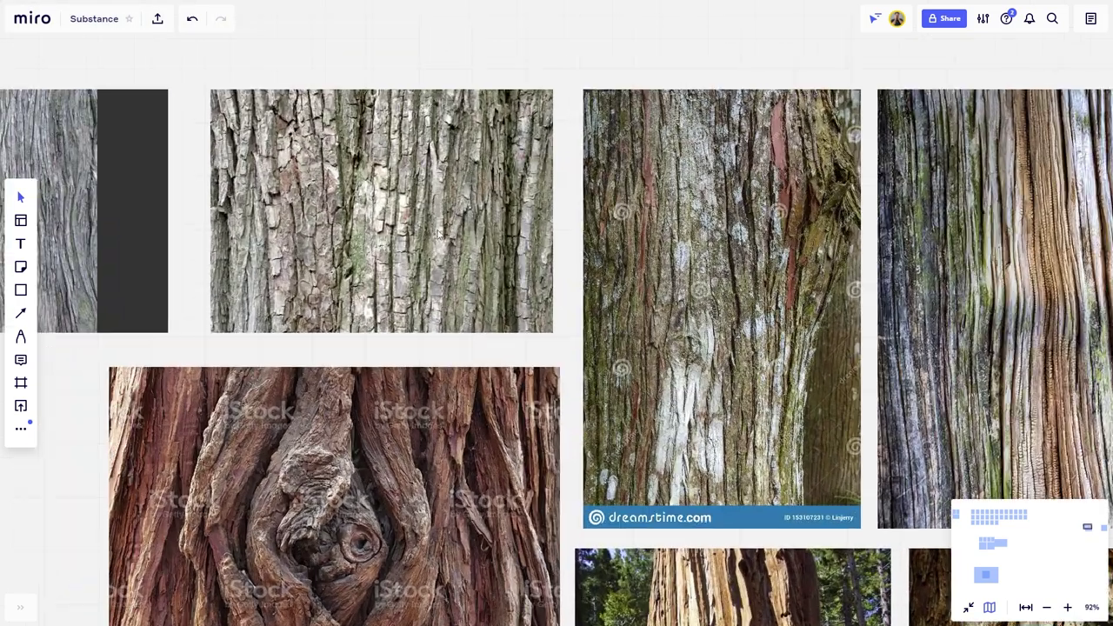
scroll(504, 230, "down", 4, "ctrl")
scroll(513, 244, "down", 2)
scroll(513, 244, "left", 1)
scroll(519, 248, "down", 1)
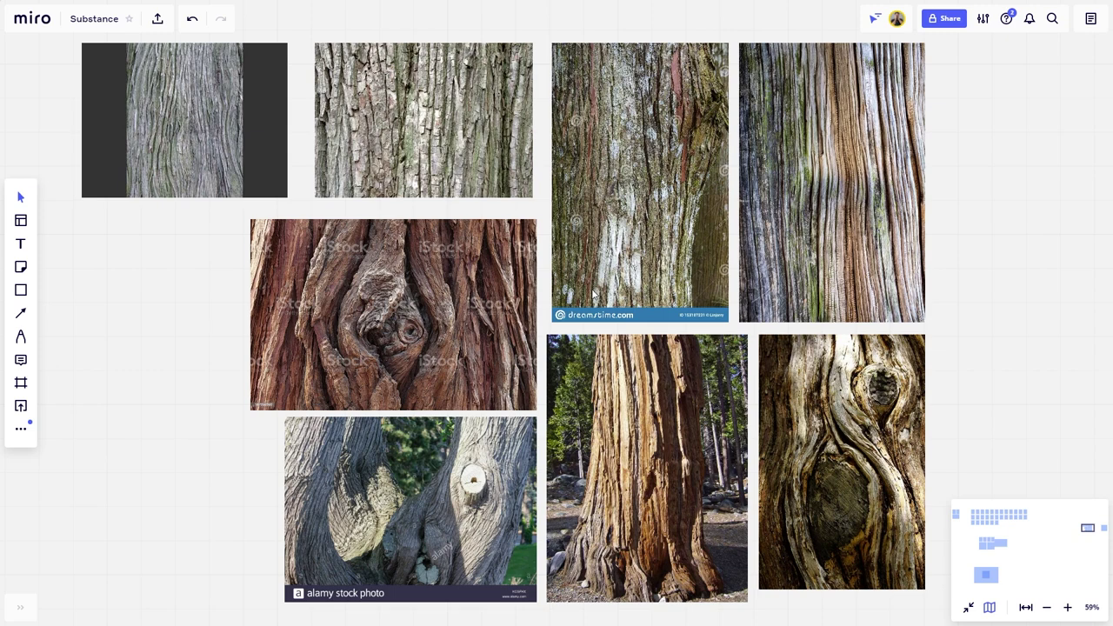
- Inspect the rendered bark cylinder with knots placed beside the reference photos
middle_click_drag(1022, 359, 358, 350)
middle_click_drag(835, 347, 5, 344)
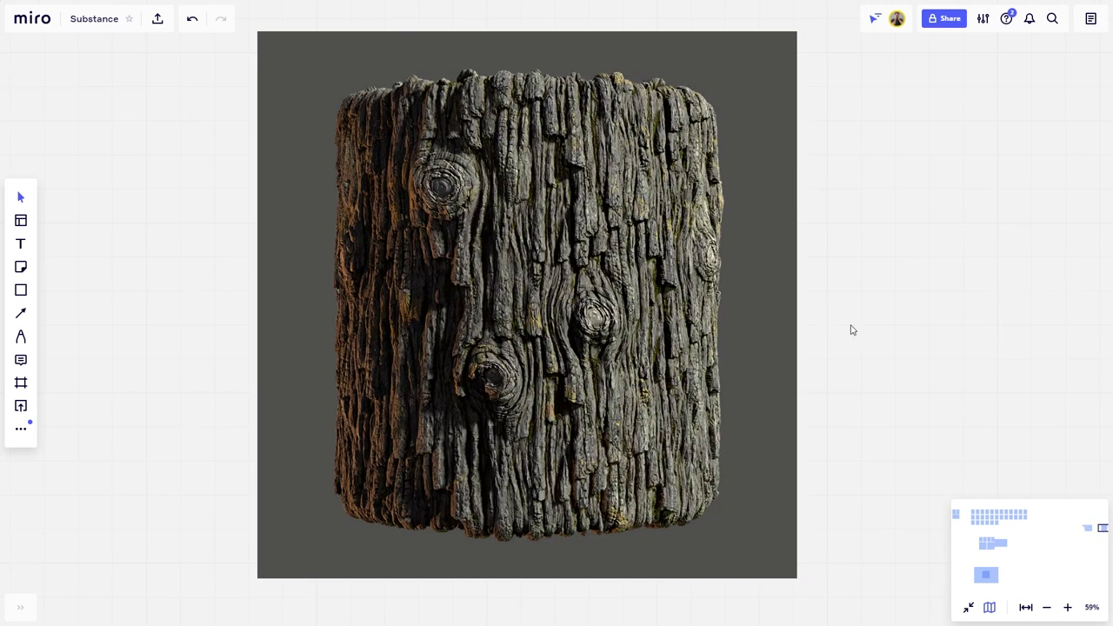
mouse_move(856, 308)
middle_mouse_down()
mouse_move(887, 326)
mouse_move(871, 317)
middle_mouse_up()
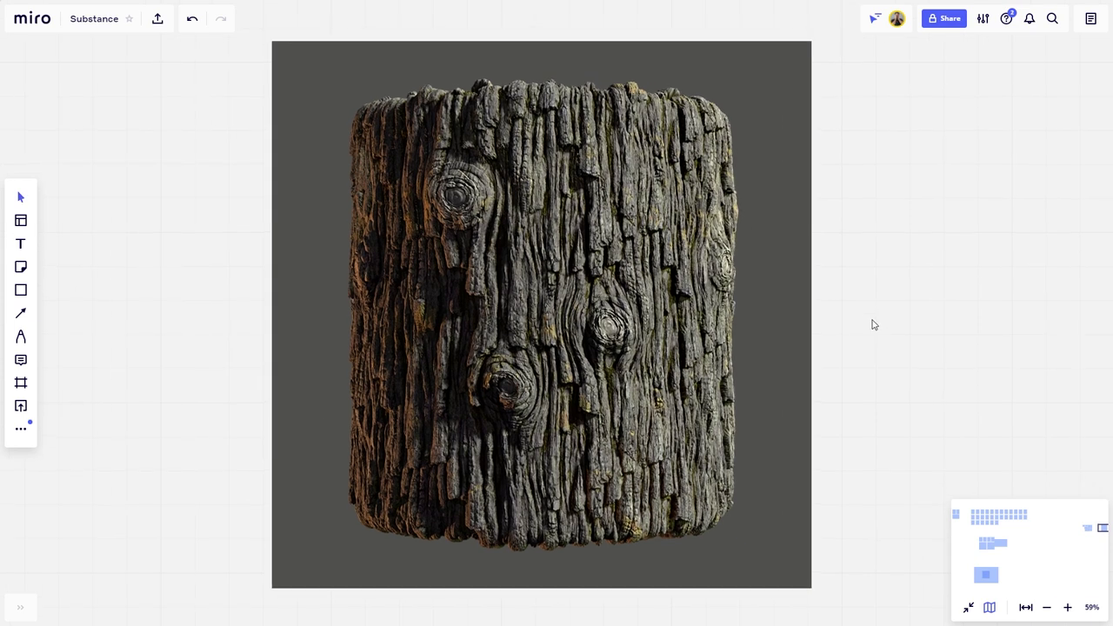
- Switch to Substance Designer and look over the Bark graph from the Main Shapes frame to the Output frame
key("alt+Tab")
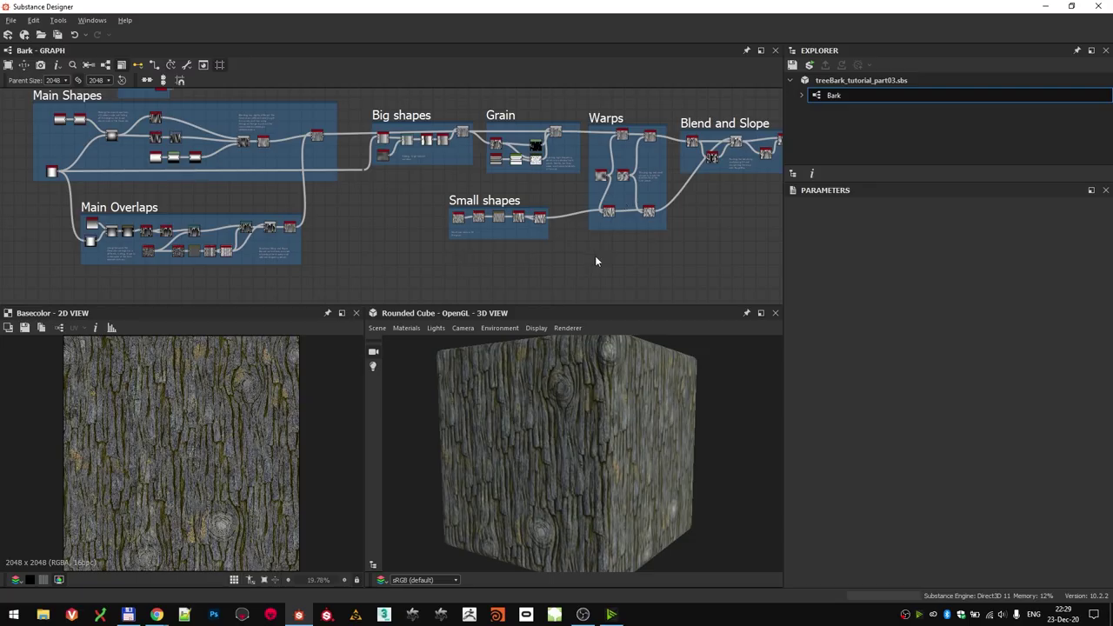
scroll(597, 260, "down", 1)
middle_click_drag(696, 261, 666, 259)
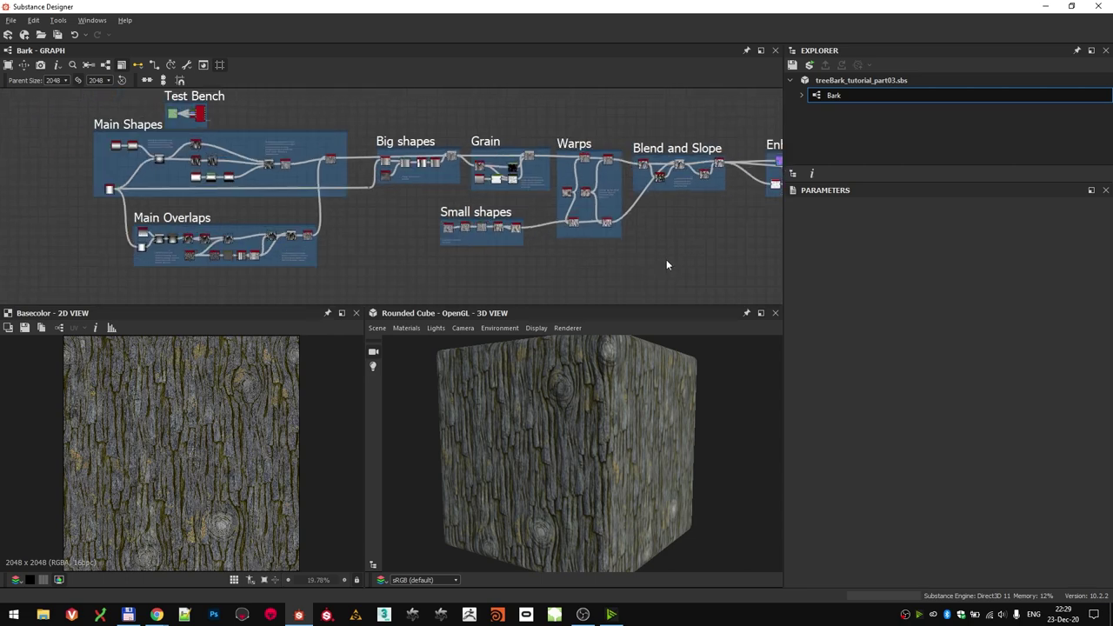
scroll(666, 265, "down", 3)
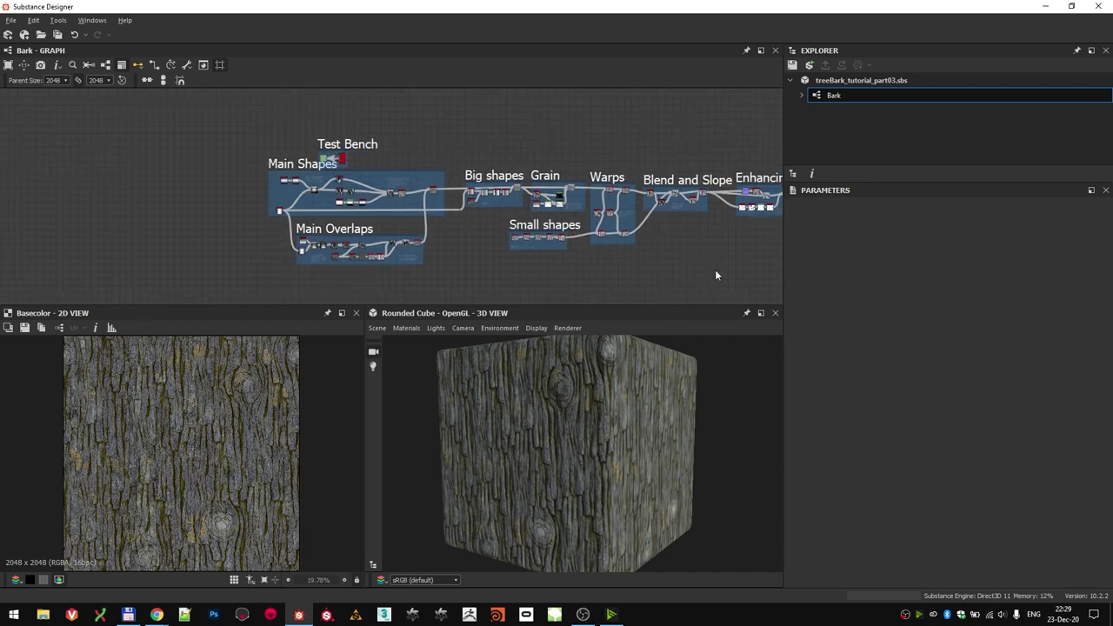
middle_click_drag(585, 265, 324, 259)
scroll(324, 260, "down", 2)
middle_click_drag(602, 285, 515, 265)
scroll(464, 249, "up", 1)
middle_click_drag(359, 251, 453, 261)
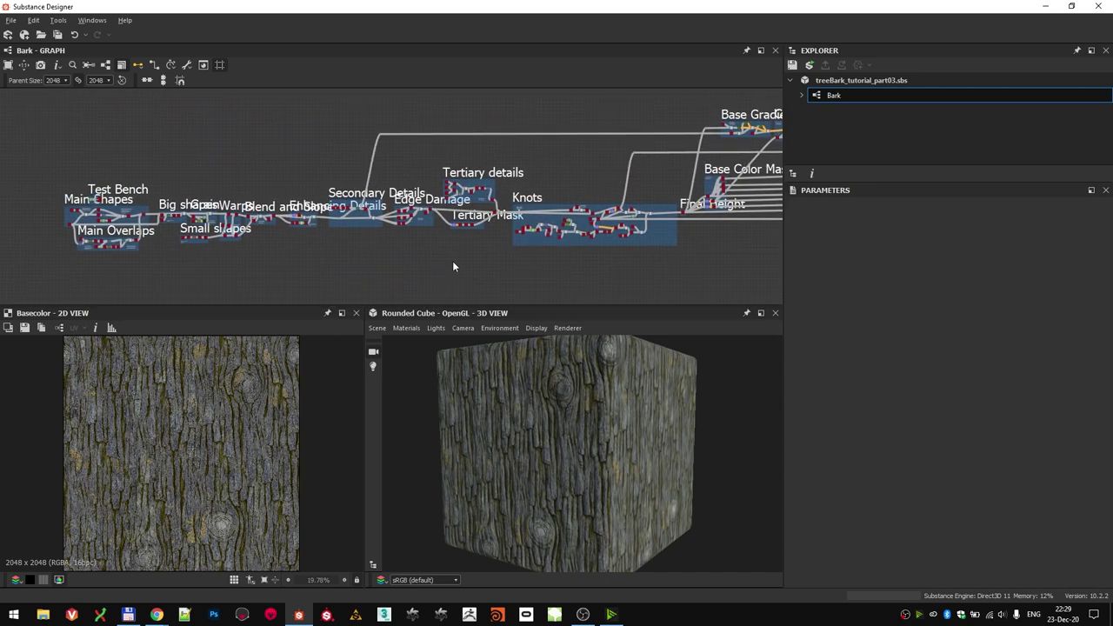
middle_click_drag(709, 261, 476, 275)
middle_click_drag(627, 260, 499, 248)
scroll(504, 219, "up", 4)
scroll(499, 247, "down", 2)
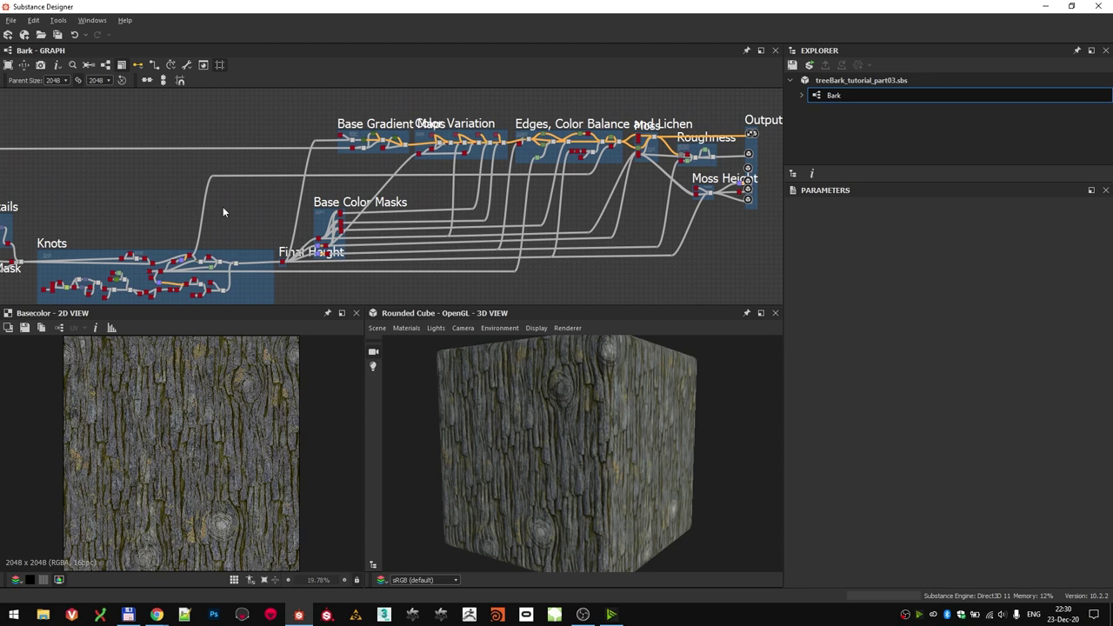
middle_click_drag(213, 208, 667, 189)
middle_click_drag(336, 238, 356, 183)
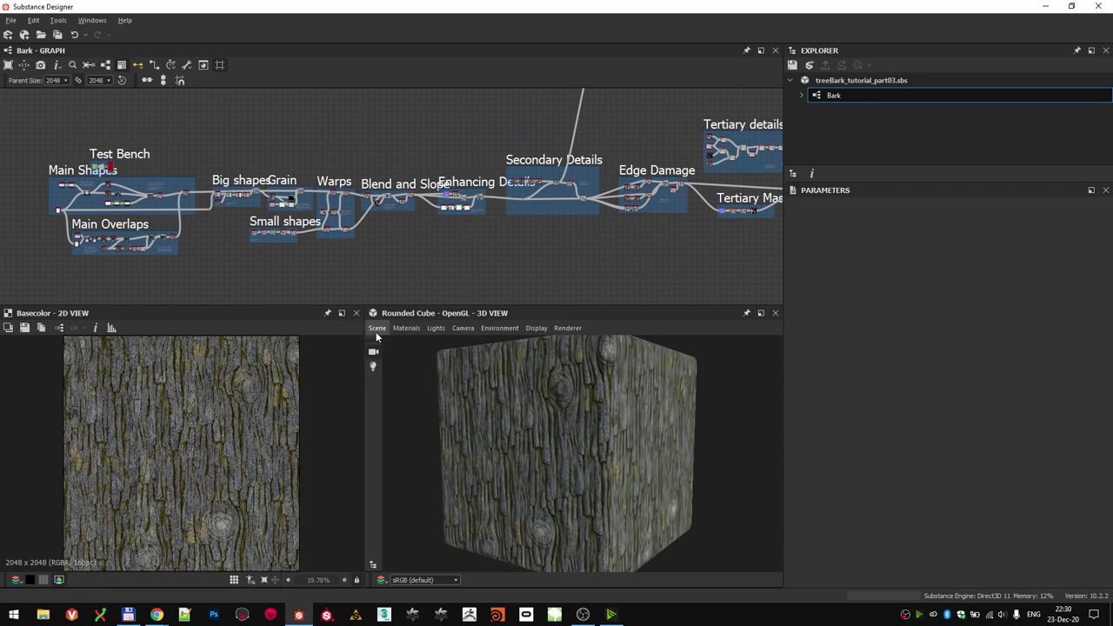
- Change the 3D preview mesh to Rounded Cylinder and orbit it slightly to check the bark
left_click(377, 329)
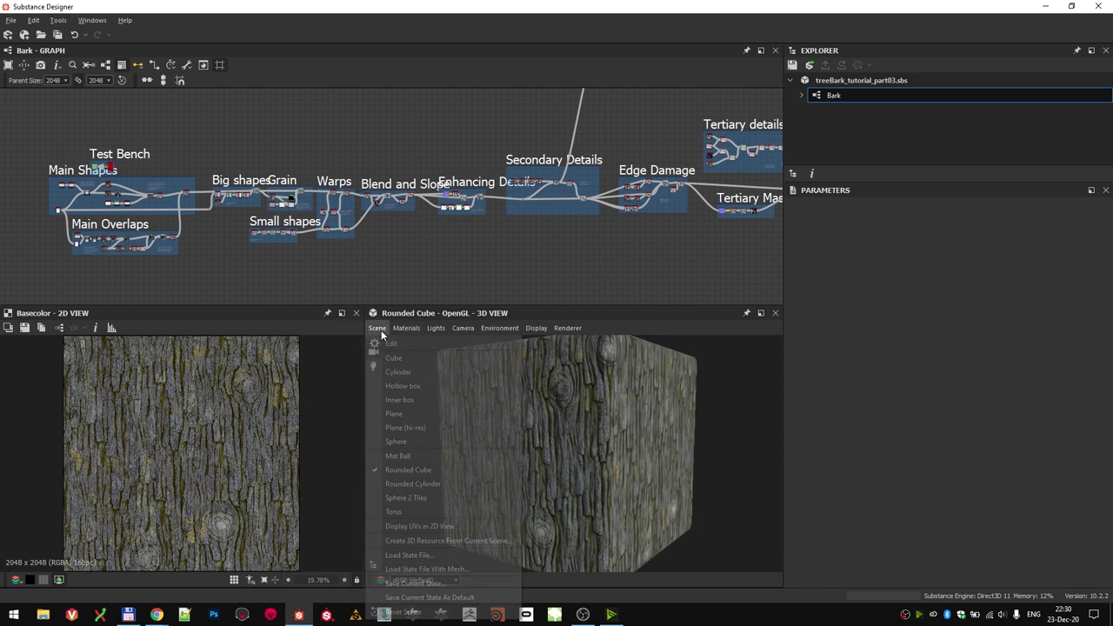
left_click(444, 483)
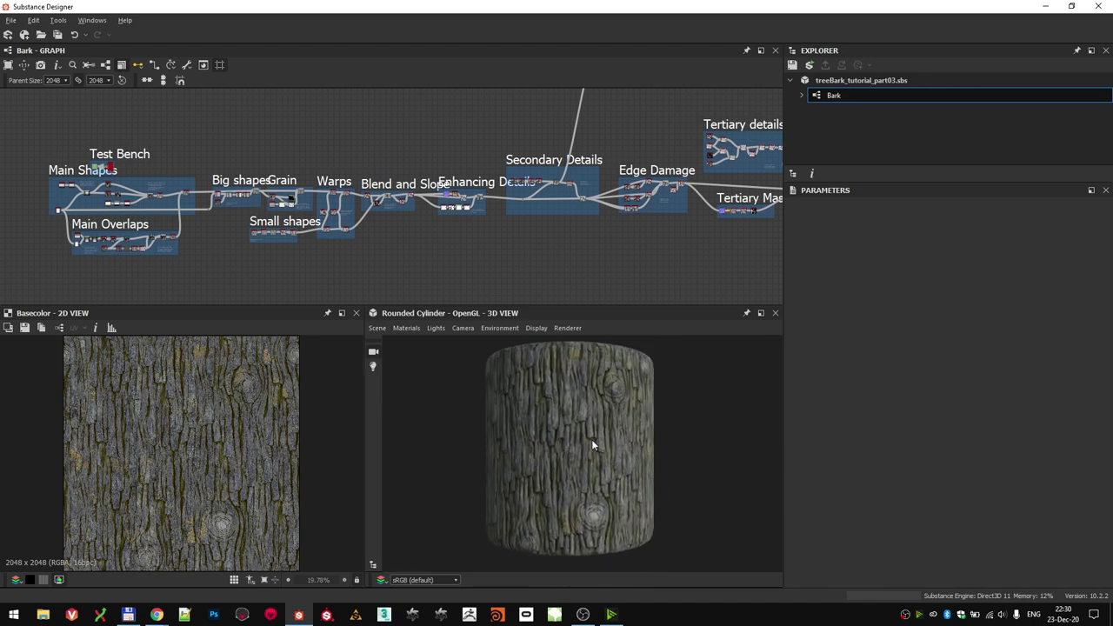
left_click_drag(590, 446, 590, 453)
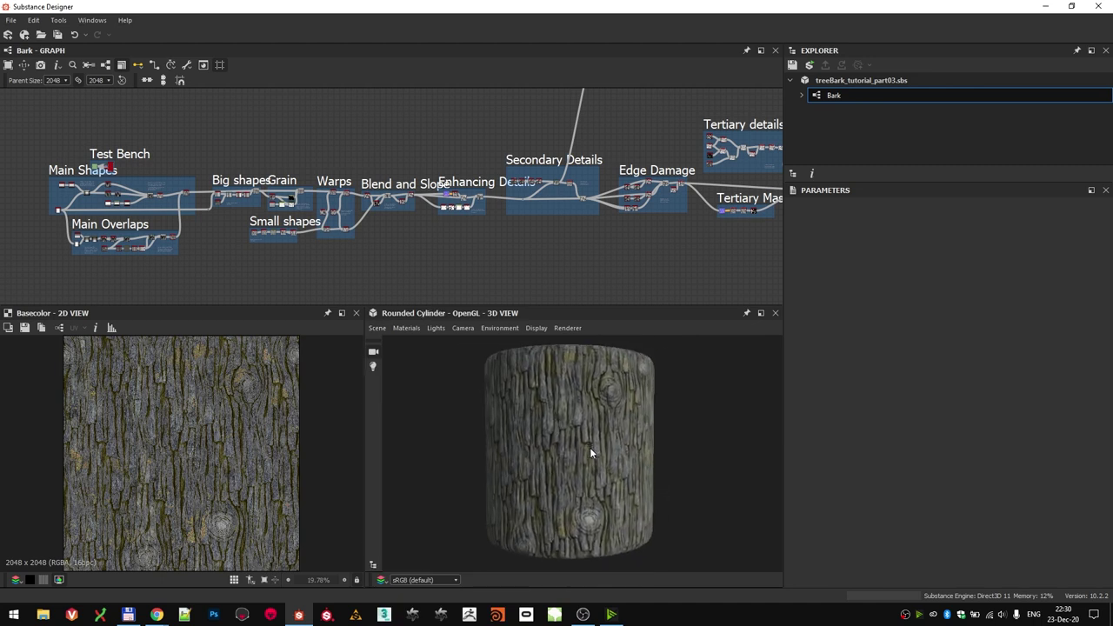
- Open the Default material's properties for the 3D preview and set the height scale to 8
left_click(415, 329)
mouse_move(428, 343)
mouse_move(535, 403)
left_click(655, 416)
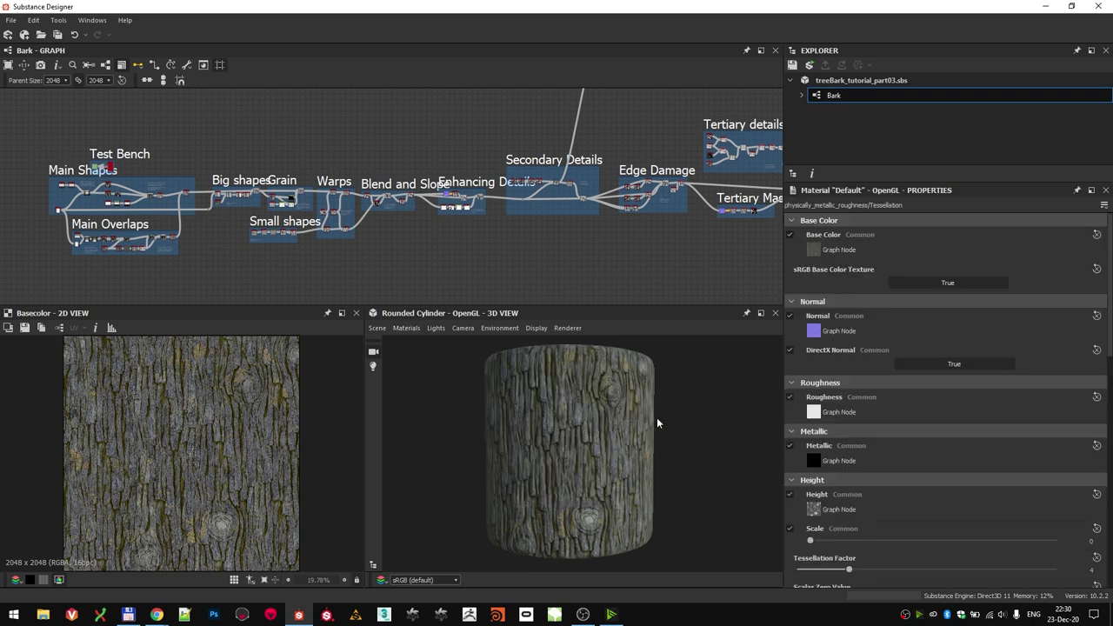
scroll(863, 405, "down", 3)
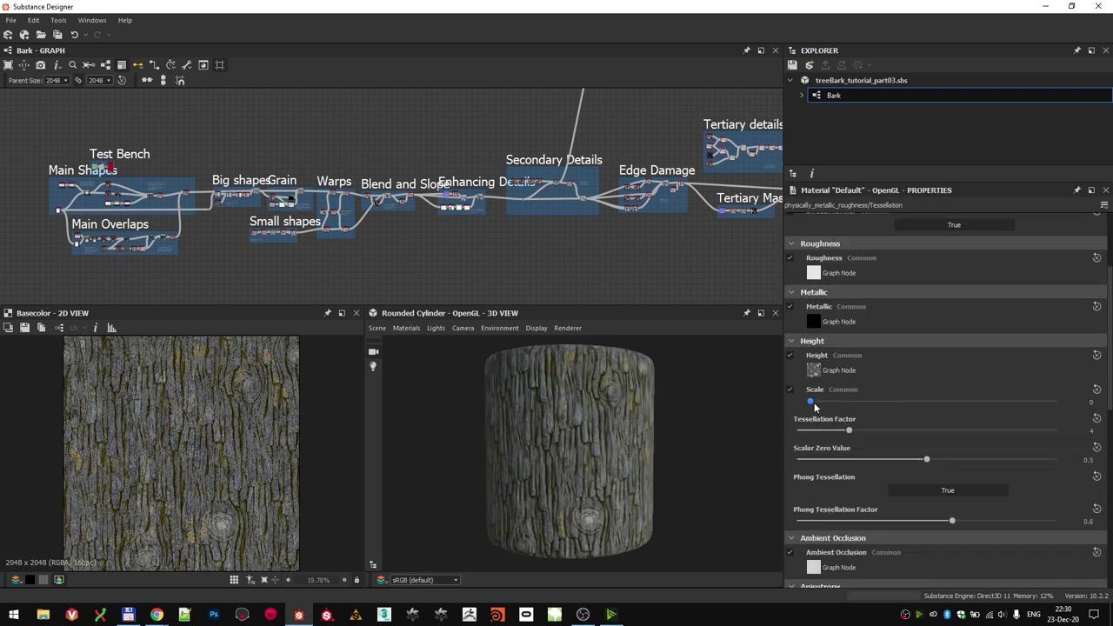
left_click_drag(812, 402, 1007, 411)
- Set the material's tessellation factor to 16 and inspect the displaced bark cylinder in the 3D preview
scroll(617, 391, "up", 3)
left_click_drag(616, 392, 701, 479)
scroll(644, 452, "down", 3)
left_click_drag(848, 430, 1055, 431)
scroll(593, 414, "up", 3)
scroll(587, 427, "down", 1)
scroll(588, 428, "down", 2)
- Survey the Bark graph's frames from Main Shapes towards Knots, returning to the Main Shapes frame
middle_click_drag(545, 258, 542, 263)
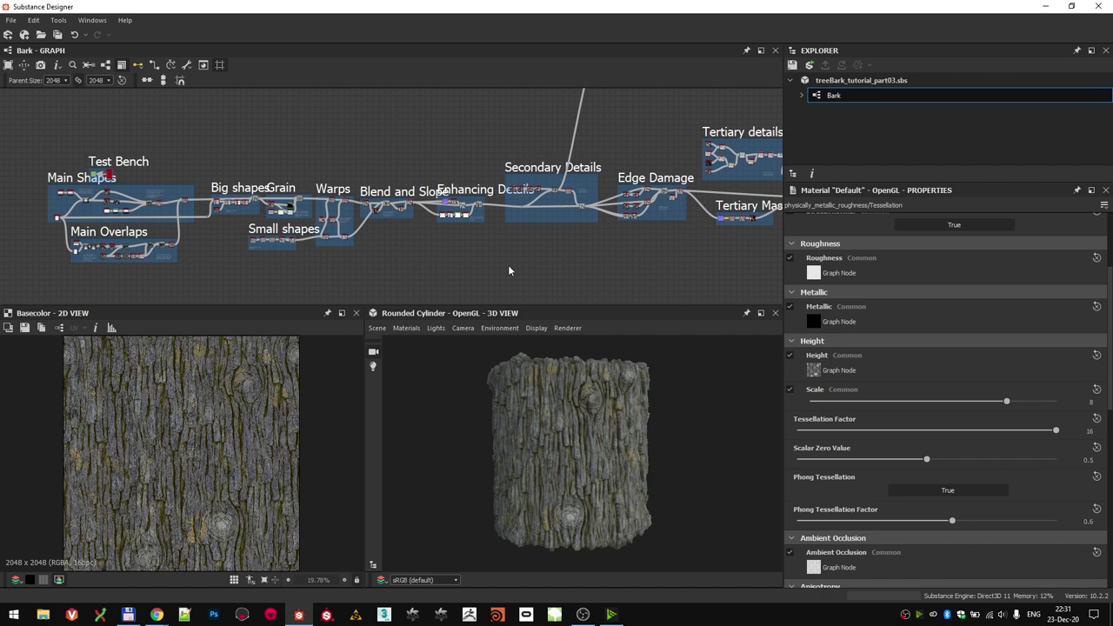
scroll(496, 278, "down", 1)
middle_click_drag(508, 264, 416, 262)
scroll(472, 273, "down", 1)
scroll(416, 262, "down", 1)
middle_click_drag(437, 268, 395, 258)
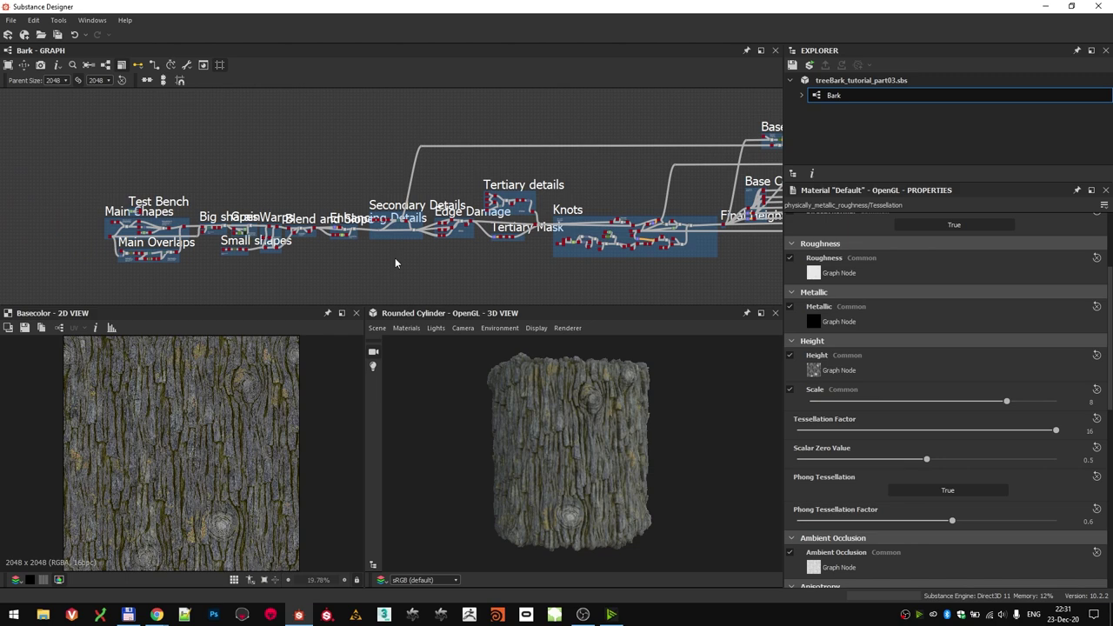
scroll(326, 263, "up", 3)
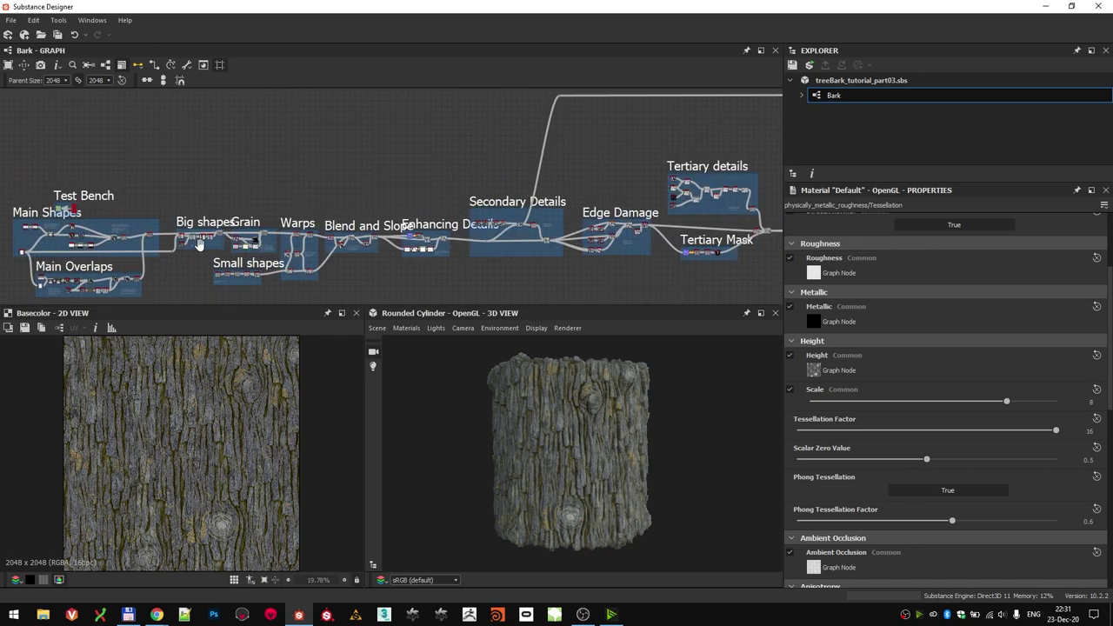
scroll(219, 246, "down", 1)
scroll(614, 272, "down", 2)
middle_click_drag(629, 276, 418, 254)
scroll(437, 259, "down", 1)
scroll(119, 226, "up", 6)
middle_click_drag(119, 228, 407, 221)
scroll(198, 179, "down", 1)
scroll(134, 165, "up", 3)
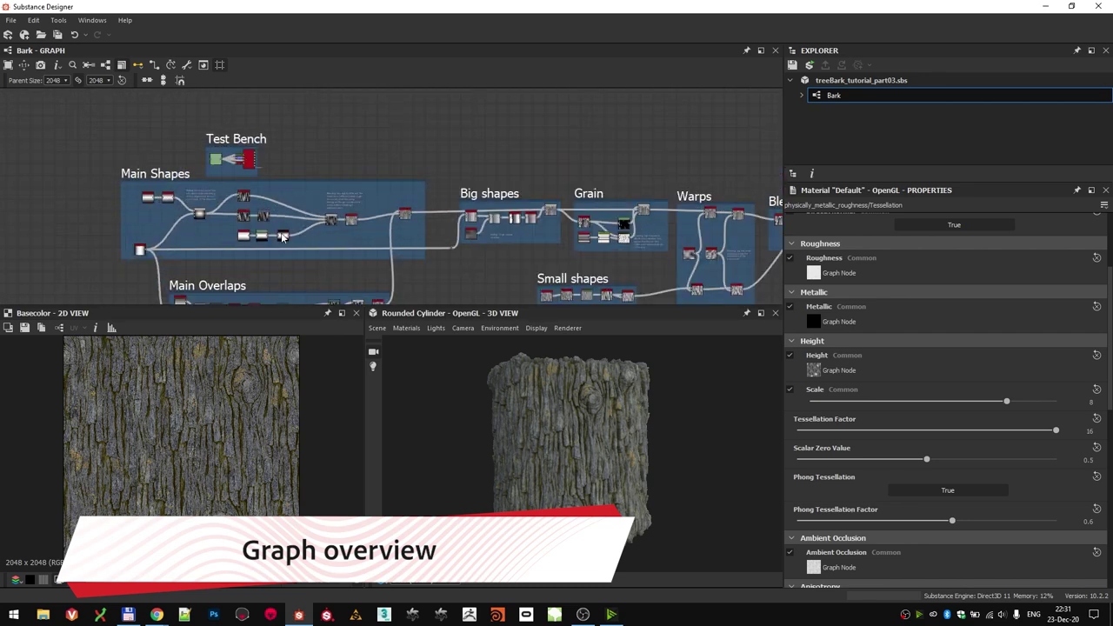
- Examine how the shape frames, such as Big shapes, Grain and Warps, feed the later detail frames
scroll(279, 237, "down", 3)
scroll(154, 148, "down", 1)
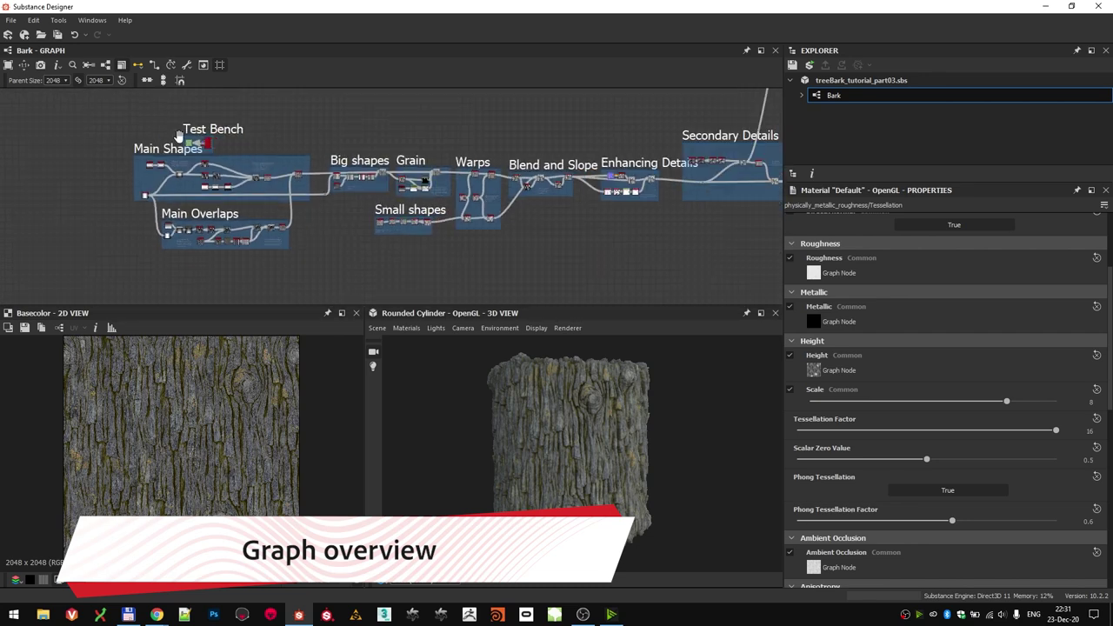
middle_click_drag(627, 234, 561, 238)
scroll(559, 237, "down", 1)
scroll(367, 199, "up", 3)
middle_click_drag(626, 260, 535, 233)
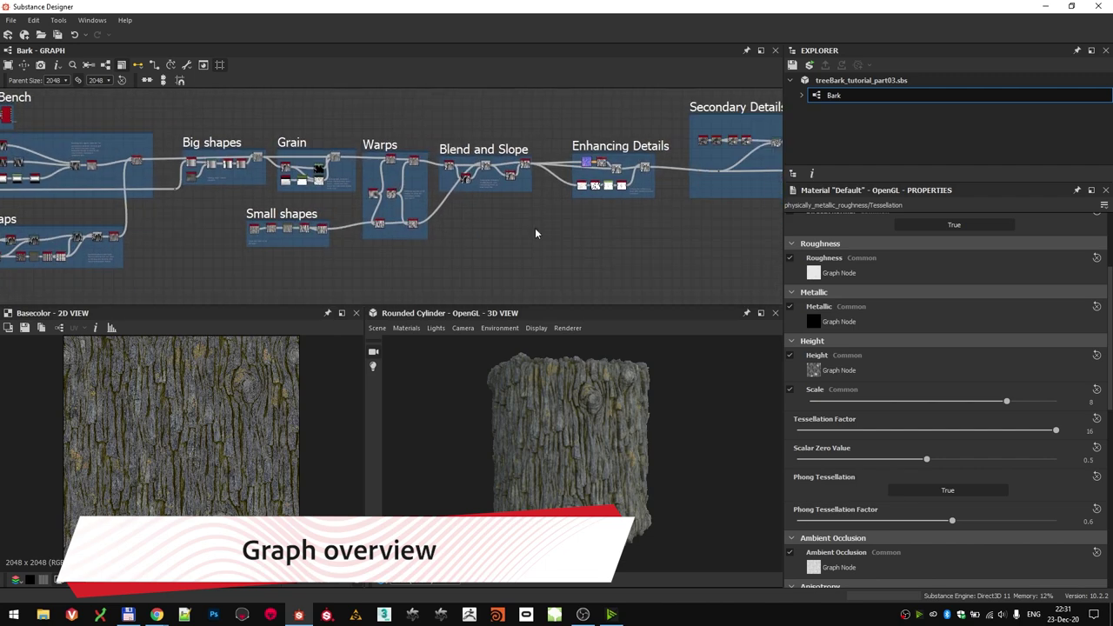
scroll(535, 232, "up", 1)
scroll(624, 223, "down", 2)
middle_click_drag(623, 223, 516, 243)
scroll(516, 243, "down", 2)
middle_click_drag(612, 252, 430, 249)
scroll(522, 254, "down", 1)
middle_click_drag(656, 263, 507, 268)
middle_click_drag(341, 253, 674, 246)
- Follow the height chain from Main Shapes through Secondary Details, Edge Damage and Tertiary details to Knots
scroll(363, 232, "up", 2)
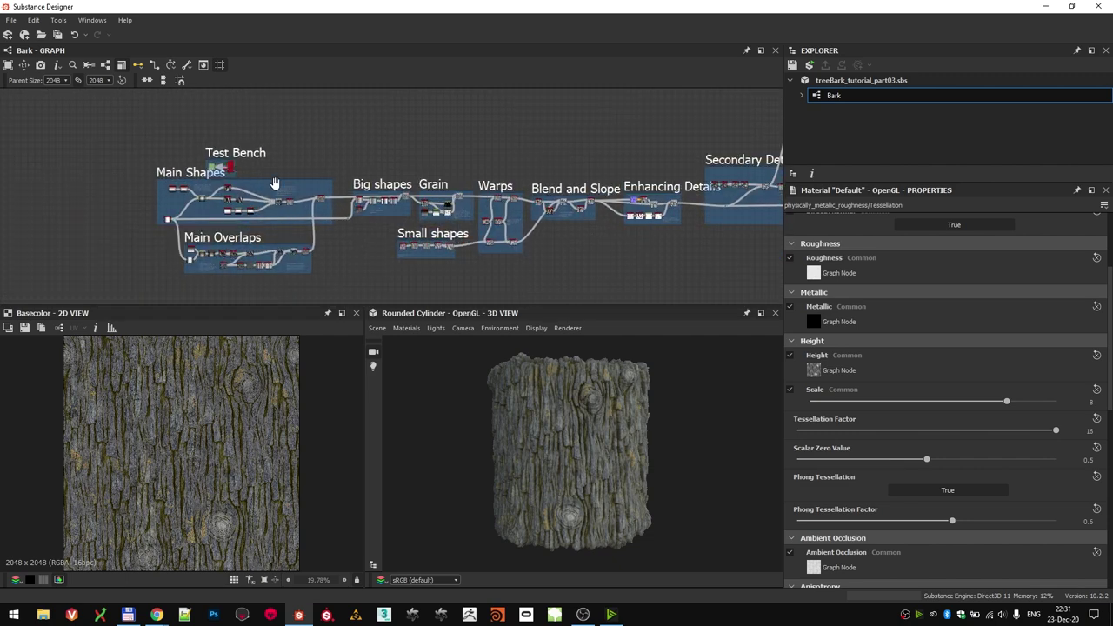
middle_click_drag(375, 263, 256, 252)
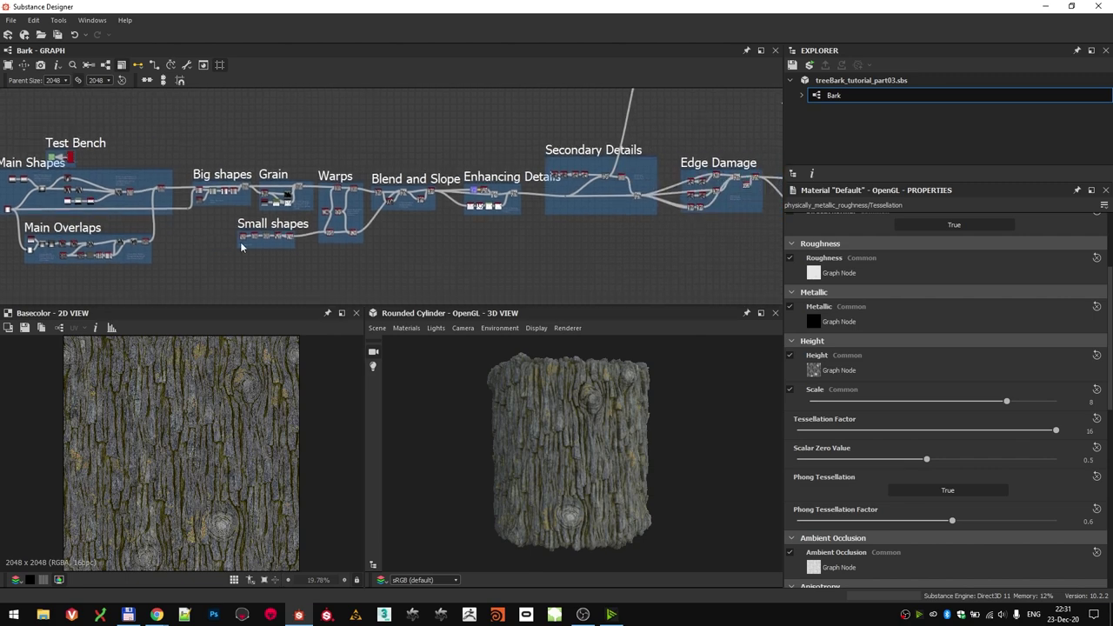
middle_click_drag(278, 214, 218, 221)
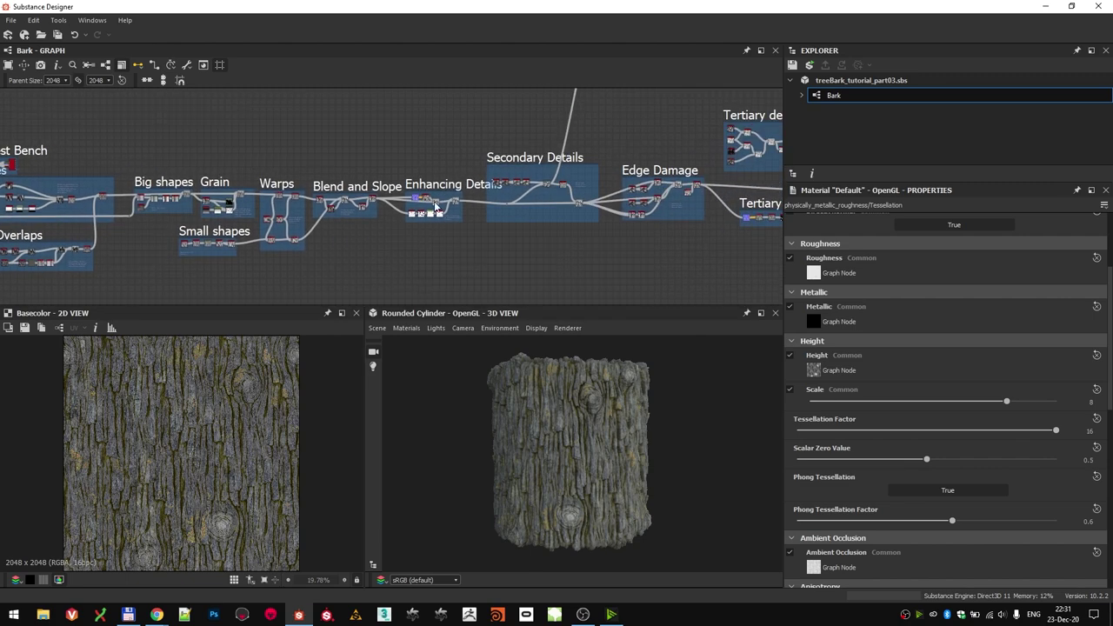
middle_click_drag(536, 246, 417, 260)
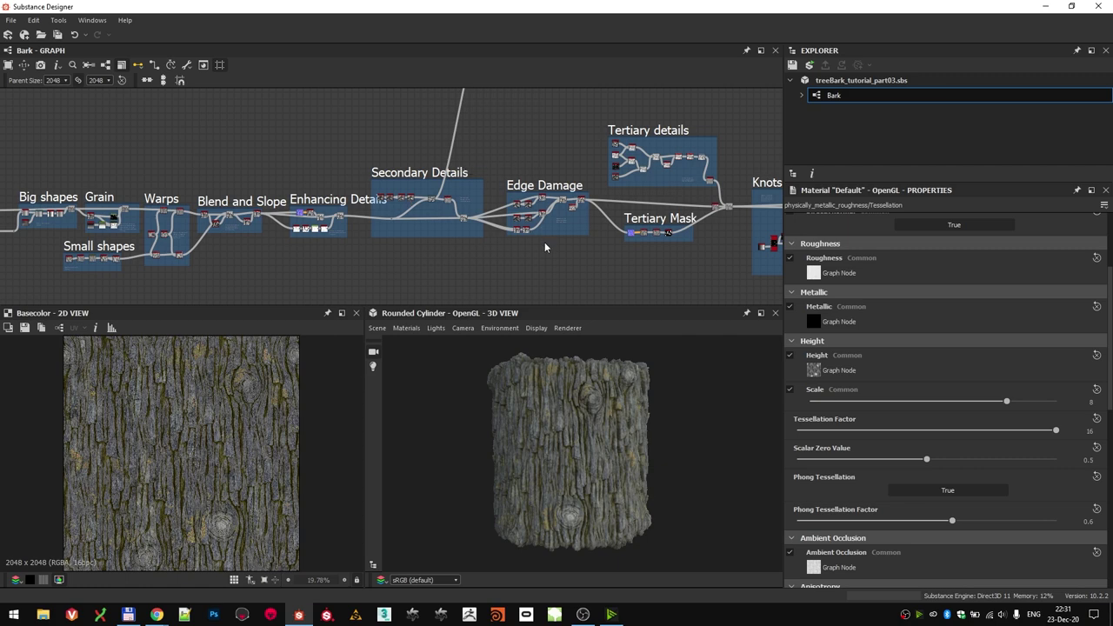
middle_click_drag(637, 286, 530, 284)
middle_click_drag(400, 240, 274, 273)
middle_click_drag(420, 280, 307, 264)
scroll(399, 232, "down", 2)
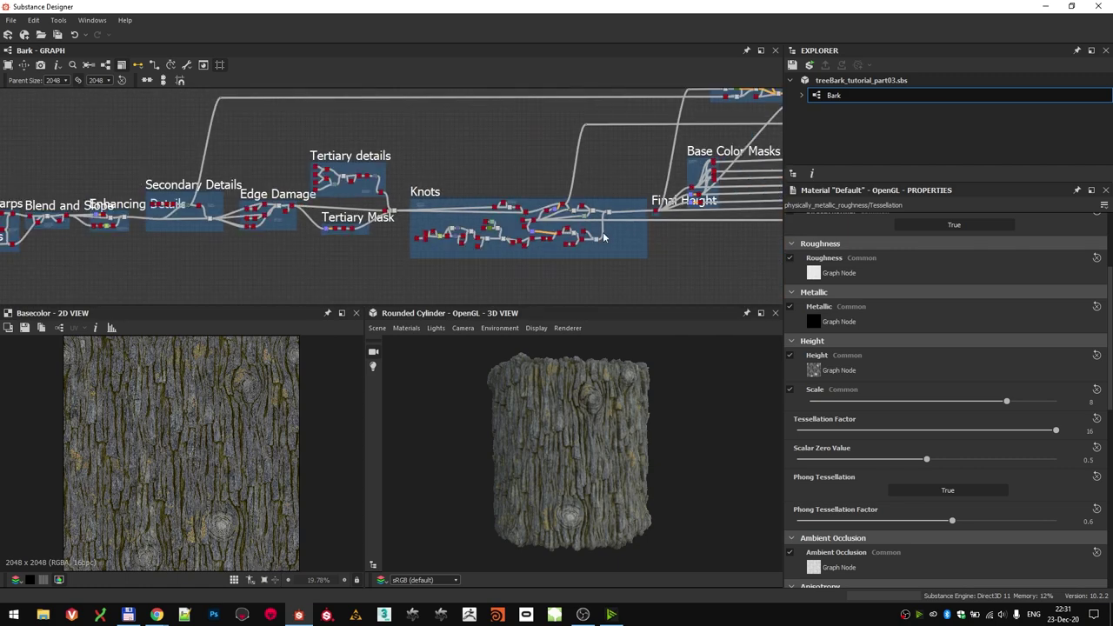
- Examine the Final Height and Base Color Masks frames and the color frames from Base Gradient Maps to Moss
middle_click_drag(559, 186, 708, 182)
scroll(587, 188, "down", 2)
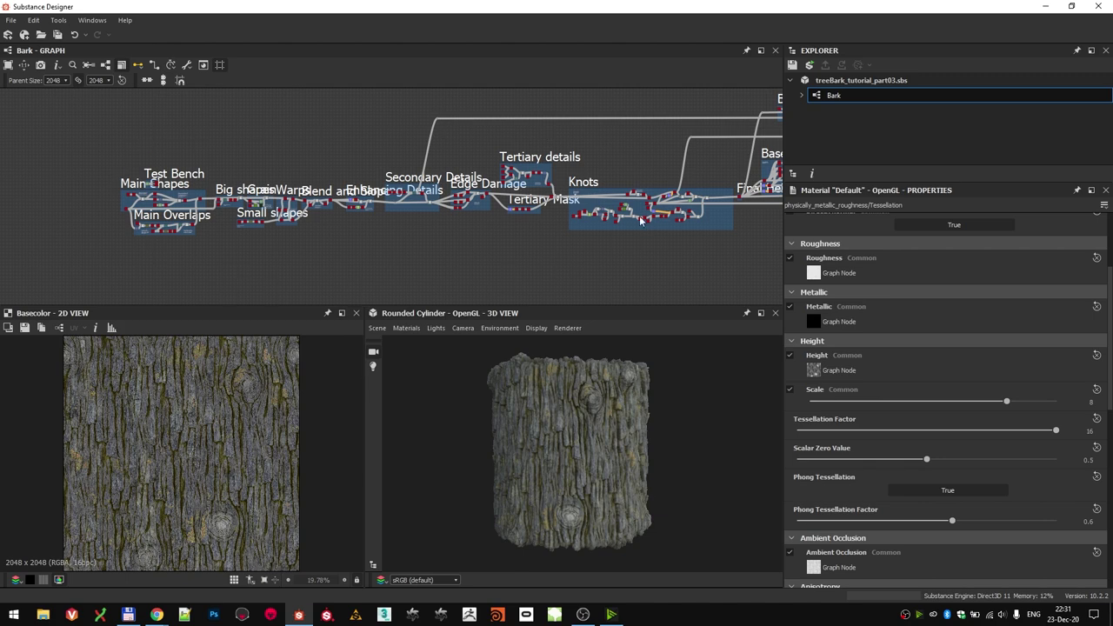
middle_click_drag(641, 221, 227, 296)
scroll(413, 130, "up", 3)
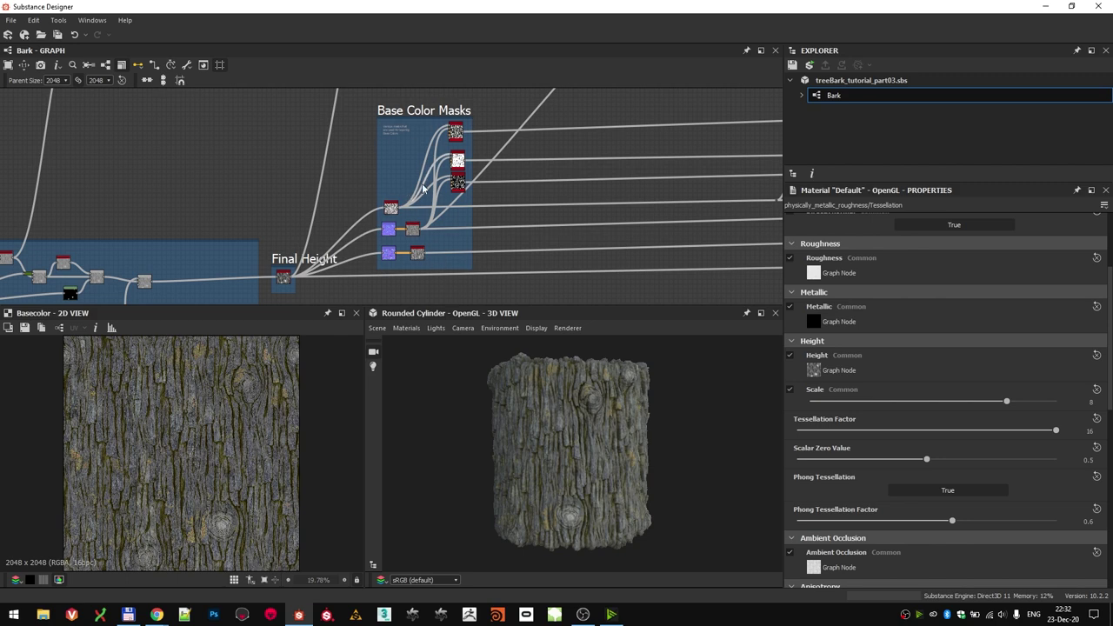
scroll(461, 178, "down", 2)
middle_click_drag(679, 129, 496, 248)
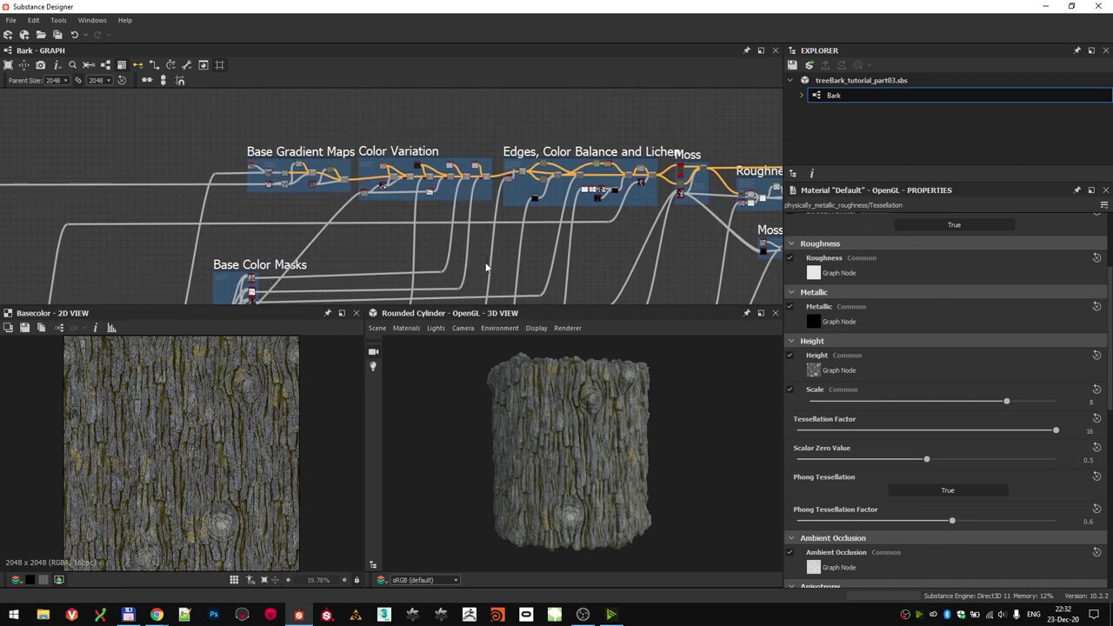
- Examine the Edges, Color Balance and Lichen, Moss, Roughness and Moss Height frames and how they feed the Outputs frame
scroll(510, 207, "up", 2)
middle_click_drag(510, 207, 440, 230)
scroll(477, 226, "down", 1)
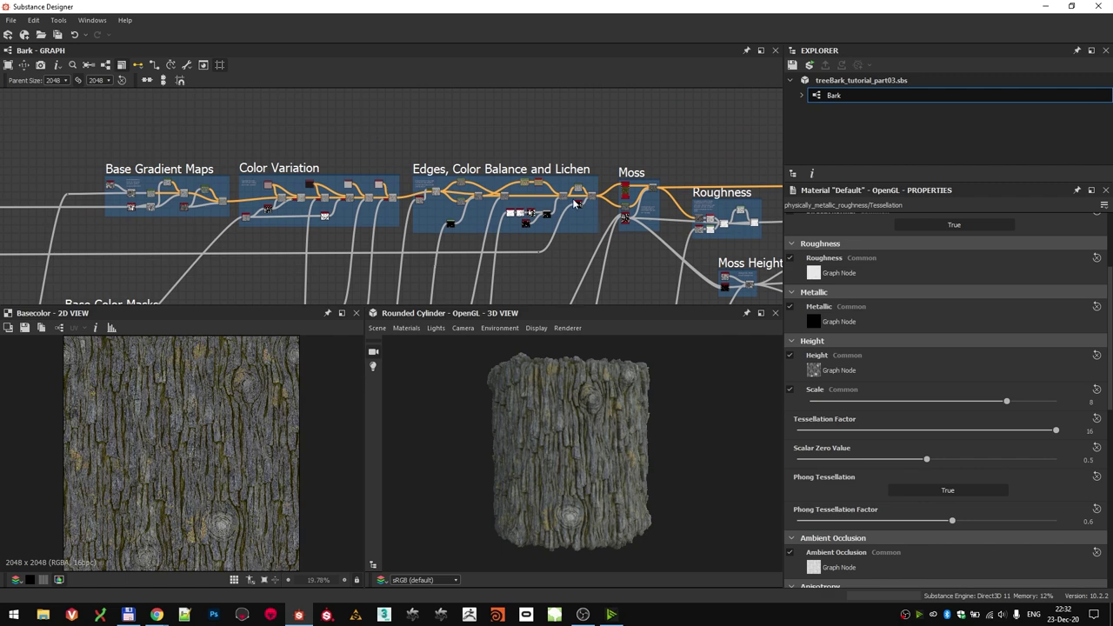
scroll(561, 243, "up", 1)
middle_click_drag(628, 270, 333, 223)
scroll(519, 183, "up", 6)
middle_click_drag(621, 243, 677, 298)
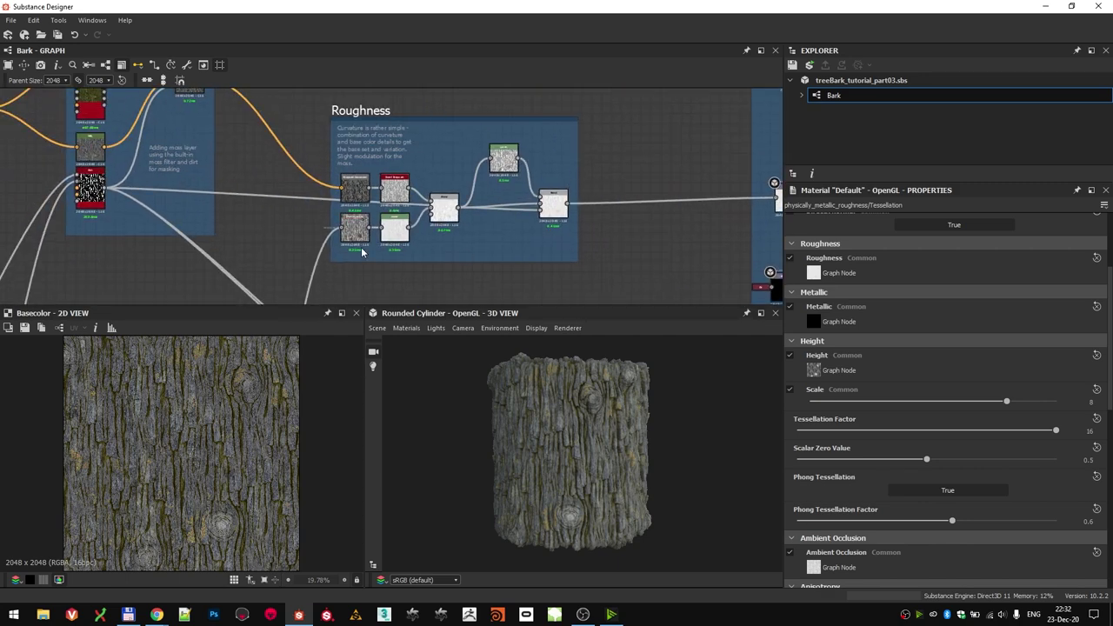
scroll(443, 165, "down", 4)
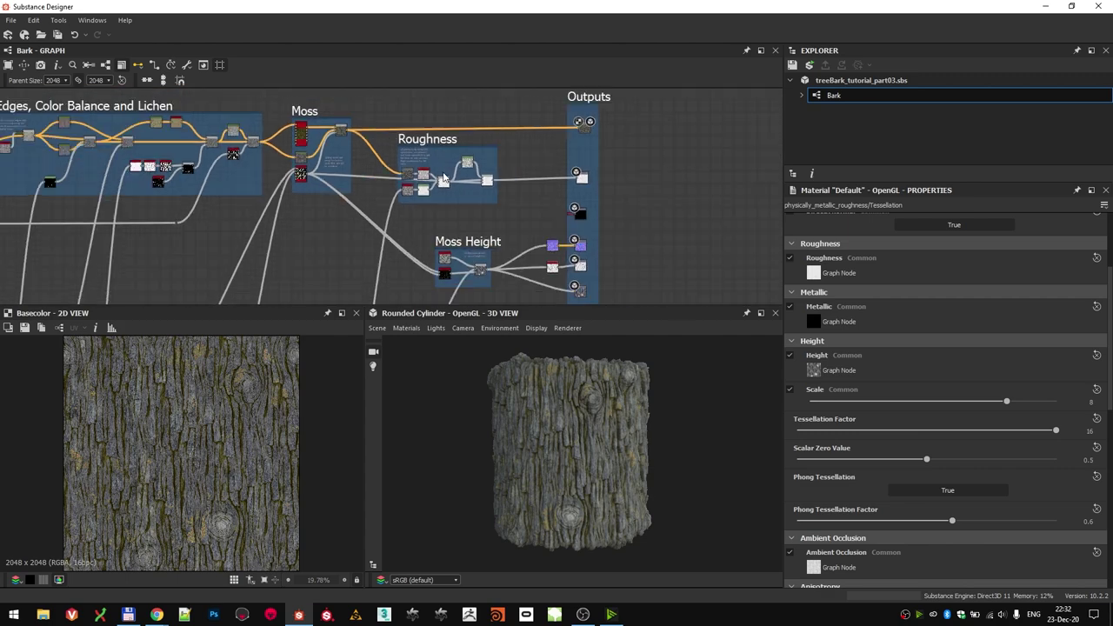
middle_click_drag(477, 233, 475, 157)
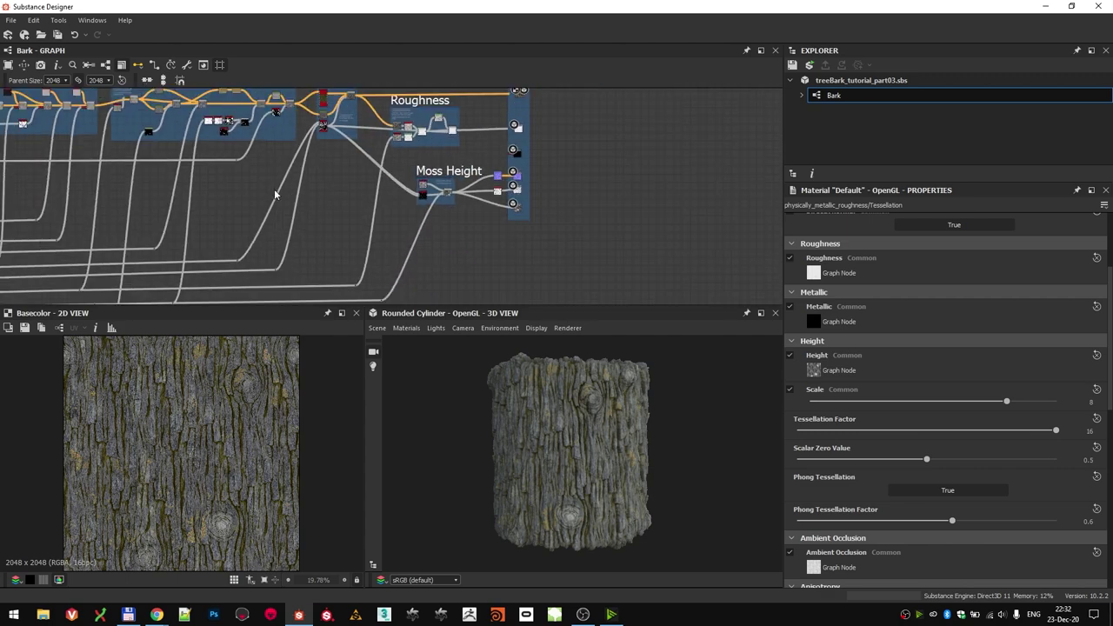
middle_click_drag(275, 192, 242, 224)
scroll(455, 204, "up", 2)
middle_click_drag(523, 188, 547, 214)
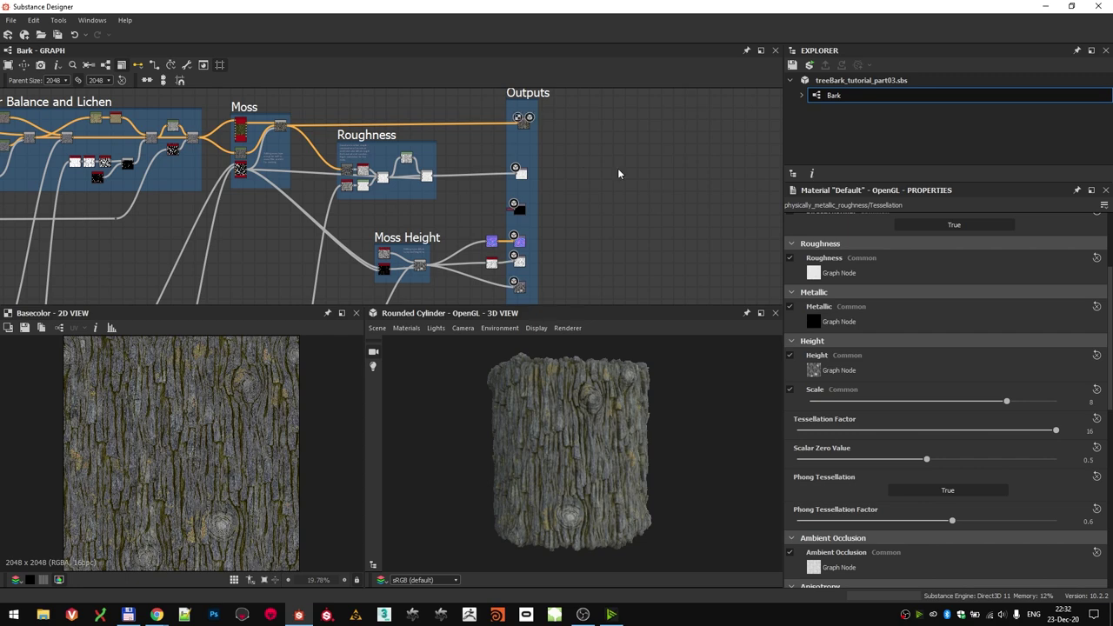
scroll(452, 165, "down", 2)
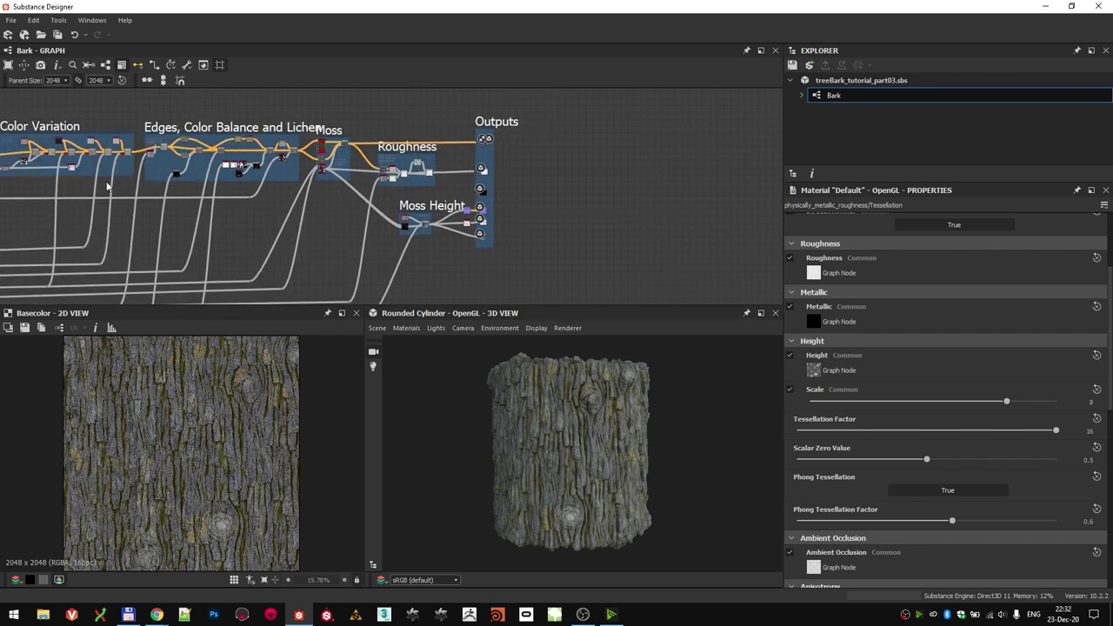
- Return to the start of the graph and reposition the Test Bench frame above the Main Shapes frame
middle_click_drag(28, 189, 542, 192)
scroll(542, 192, "down", 1)
middle_click_drag(185, 218, 489, 183)
scroll(490, 184, "down", 1)
middle_click_drag(283, 174, 678, 115)
scroll(185, 148, "up", 3)
scroll(194, 179, "up", 4)
scroll(384, 178, "up", 3)
middle_click_drag(197, 183, 355, 168)
scroll(383, 180, "up", 2)
scroll(362, 136, "down", 4)
left_click_drag(358, 165, 405, 125)
scroll(402, 158, "up", 5)
scroll(388, 165, "up", 2)
middle_click_drag(389, 166, 370, 197)
scroll(388, 199, "down", 2)
scroll(463, 199, "down", 1)
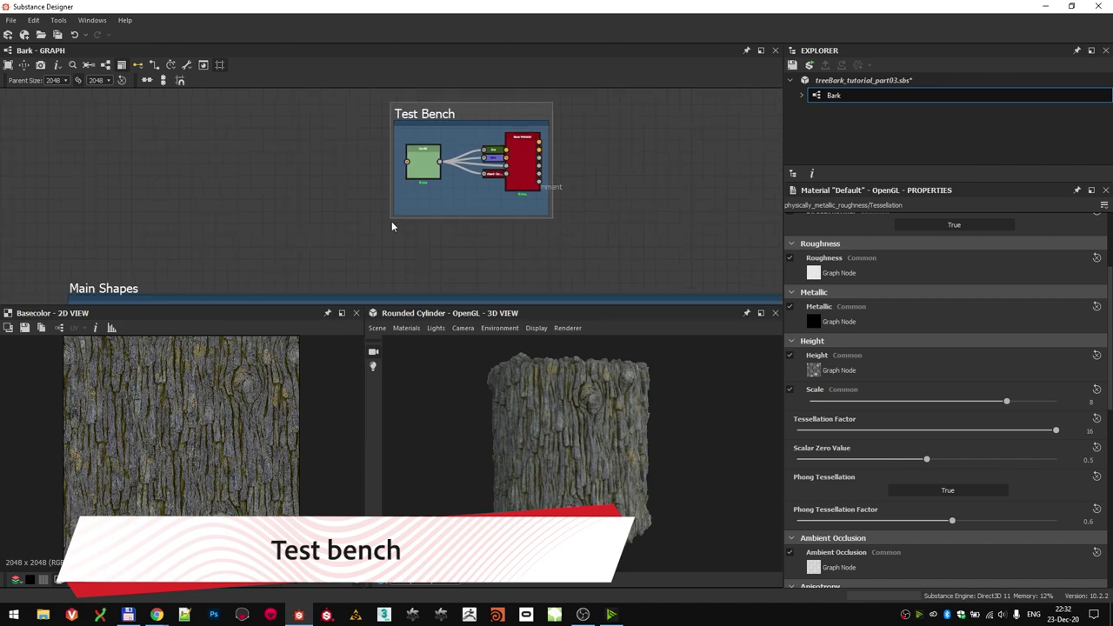
- Undock and spread out the nodes attached to the Test Bench's Base Material, and preview the Gradient Map in the 2D view
scroll(401, 177, "up", 2)
middle_click_drag(450, 177, 372, 201)
scroll(374, 204, "down", 1)
scroll(355, 183, "up", 3)
left_click(381, 177)
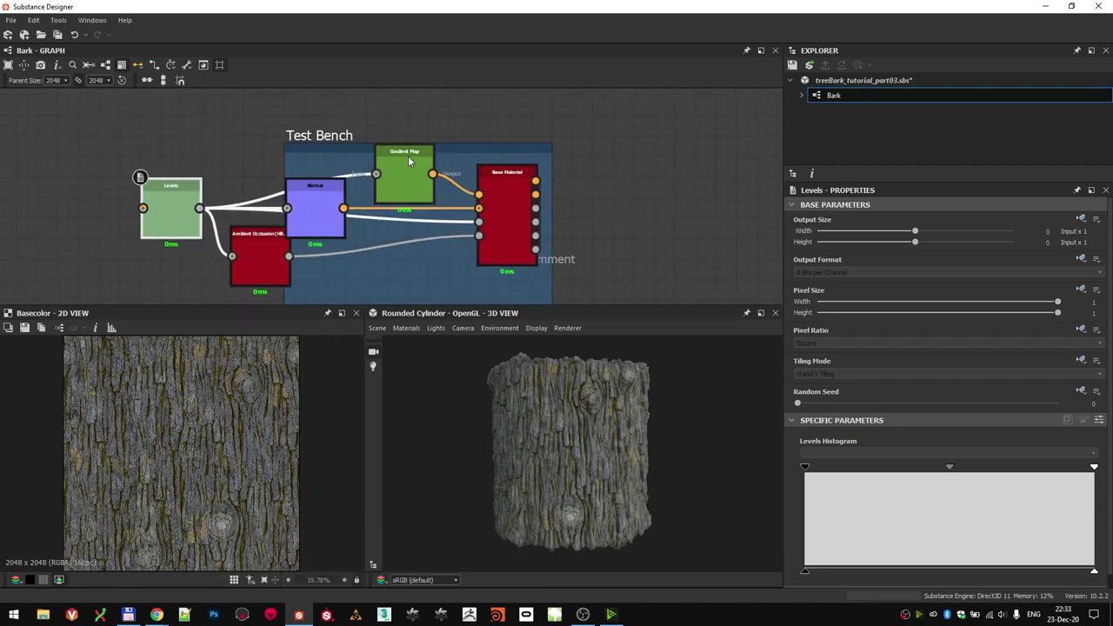
double_click(408, 161)
scroll(400, 174, "up", 2)
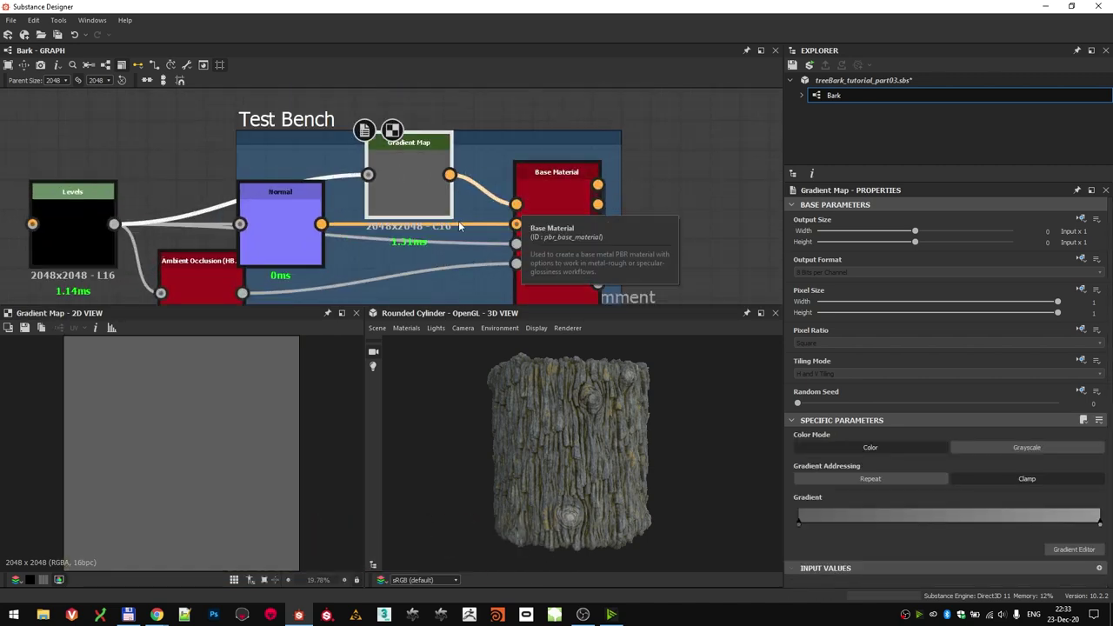
middle_click_drag(520, 209, 559, 135)
left_click(144, 165)
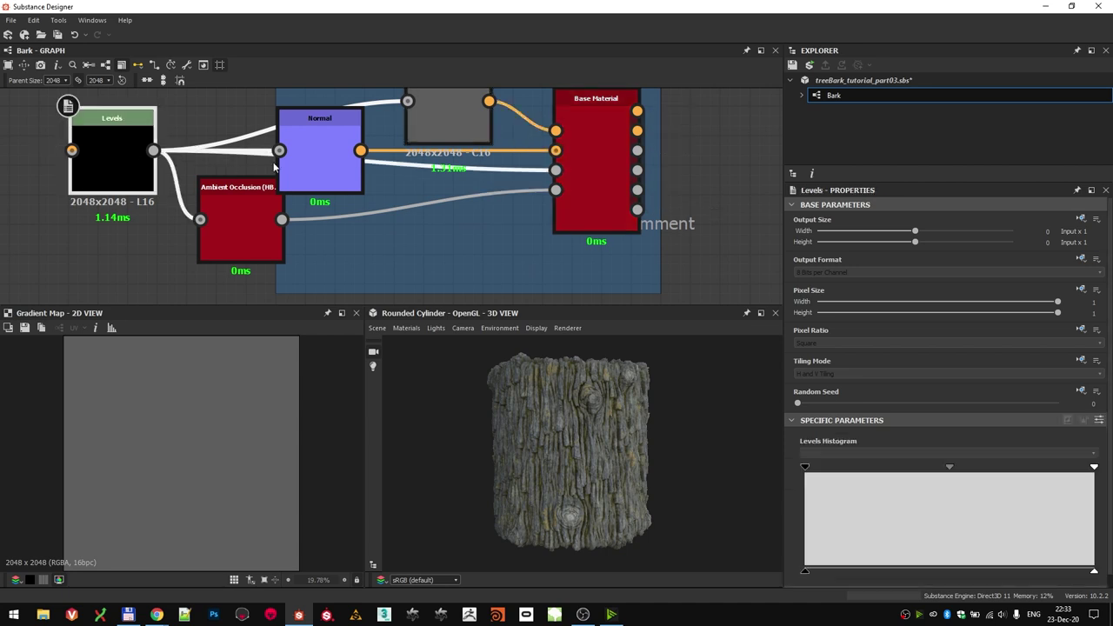
left_click_drag(260, 235, 249, 225)
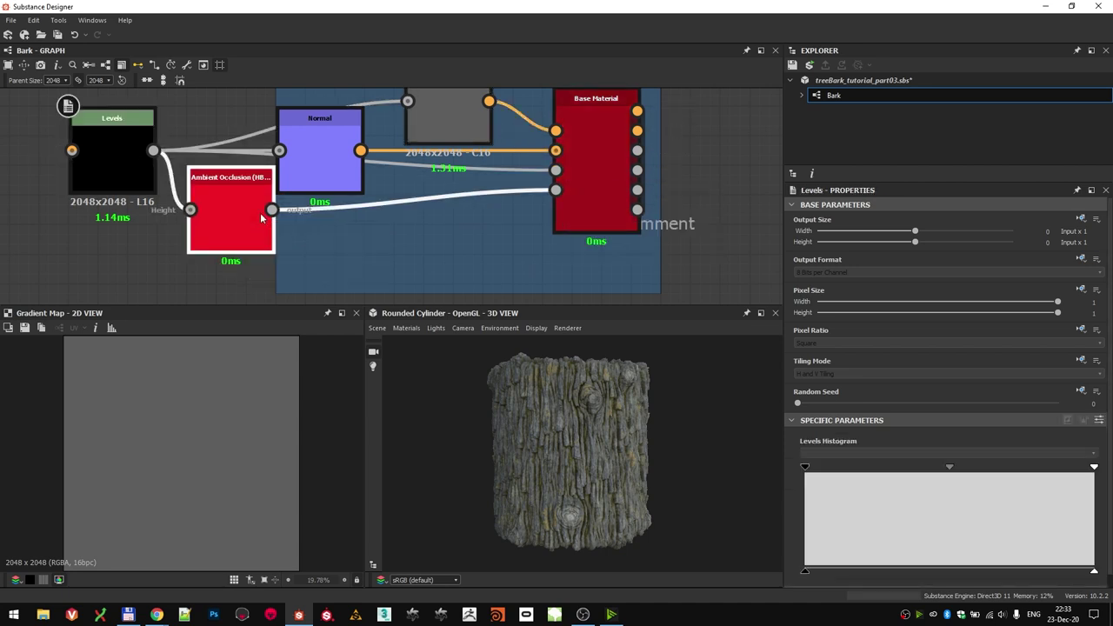
- Dock the Gradient Map, Normal and Ambient Occlusion nodes back onto Base Material, and place the Levels node inside the Test Bench frame
middle_click_drag(520, 223, 512, 245)
left_click(440, 123)
key("d")
left_click(331, 162)
key("d")
left_click(244, 213)
key("d")
left_click_drag(118, 183, 355, 183)
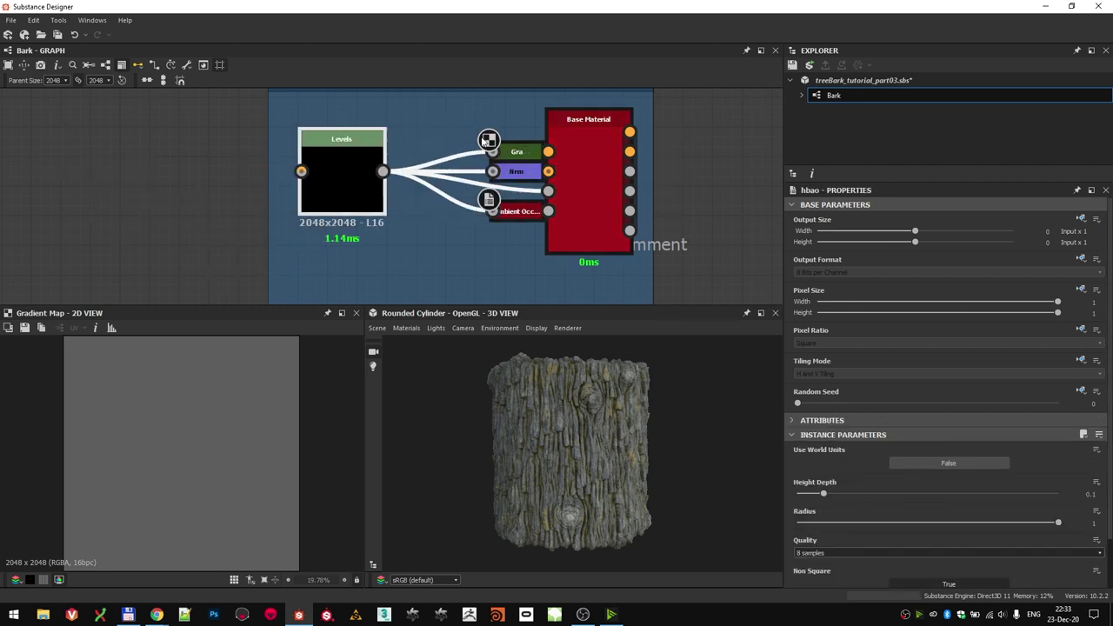
- Show the Test Bench's Base Material outputs on the rounded cylinder in the 3D view
middle_click_drag(621, 181, 526, 180)
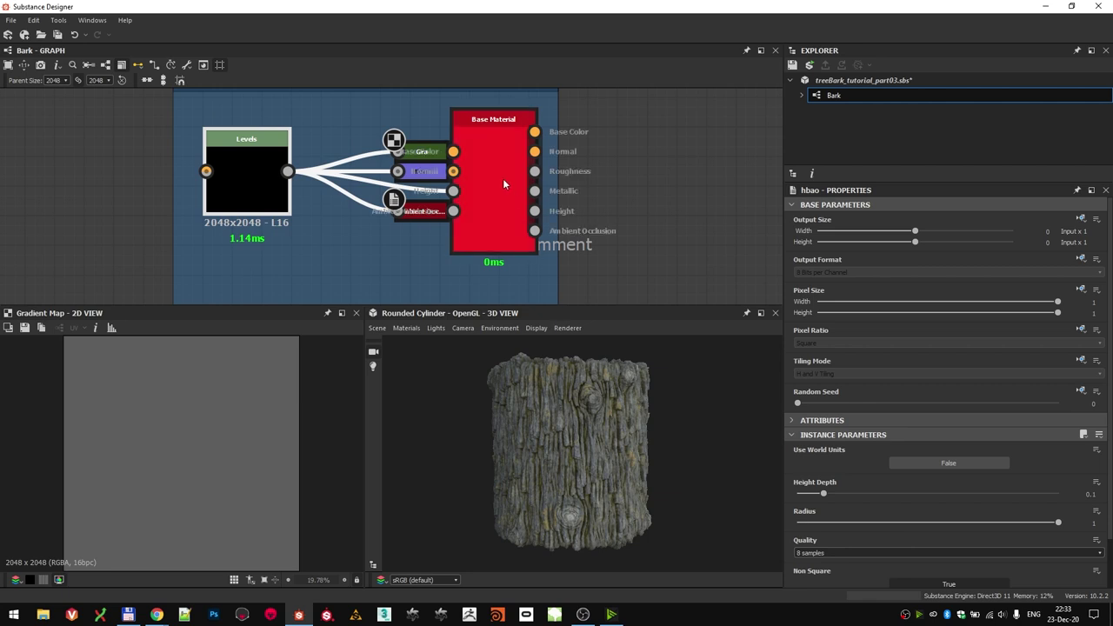
mouse_move(494, 171)
left_mouse_down()
mouse_move(586, 442)
mouse_move(549, 413)
mouse_move(561, 410)
mouse_move(579, 442)
mouse_move(578, 407)
mouse_move(575, 419)
left_mouse_up()
scroll(247, 155, "down", 4)
- Reposition the Test Bench frame close above the Main Shapes frame
left_click_drag(233, 113, 317, 145)
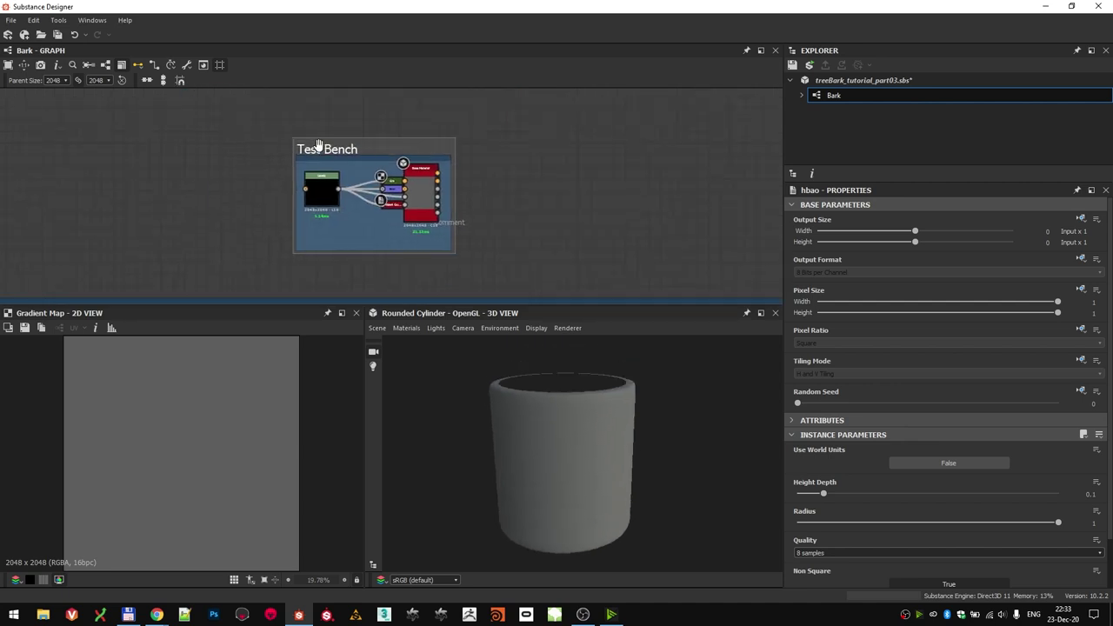
scroll(286, 127, "down", 3)
middle_click_drag(238, 219, 324, 144)
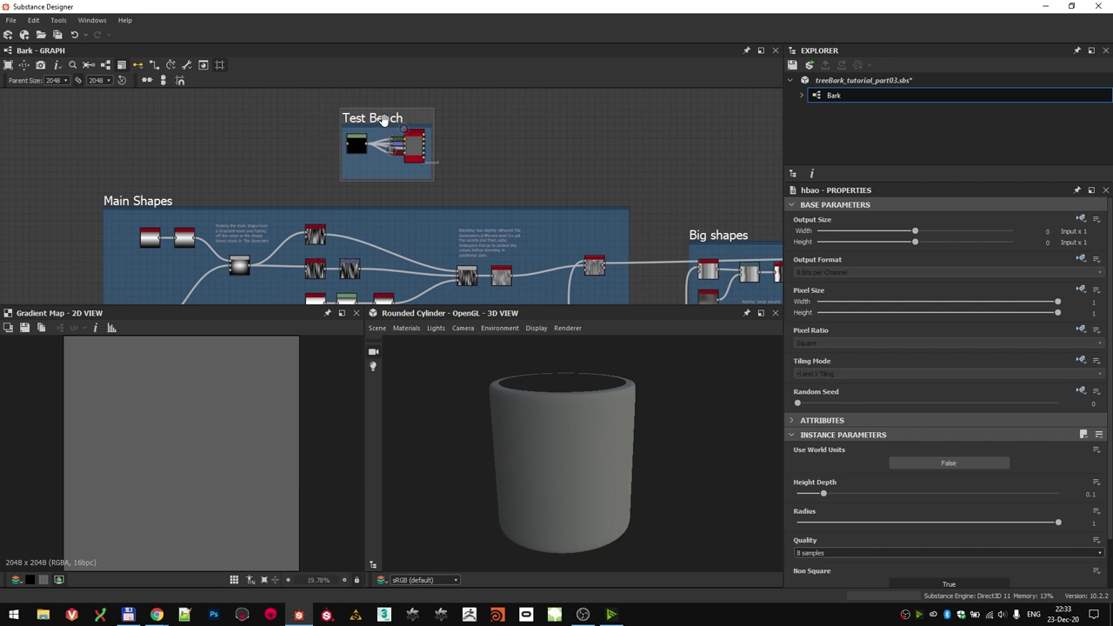
left_click_drag(383, 119, 342, 136)
middle_click_drag(164, 203, 201, 183)
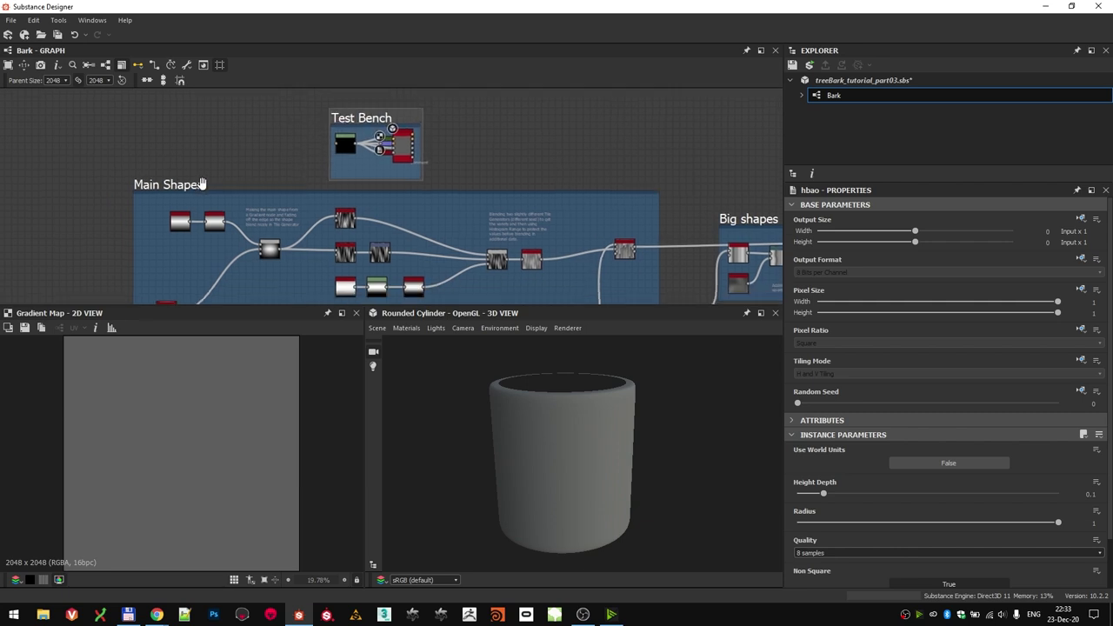
scroll(236, 168, "down", 1)
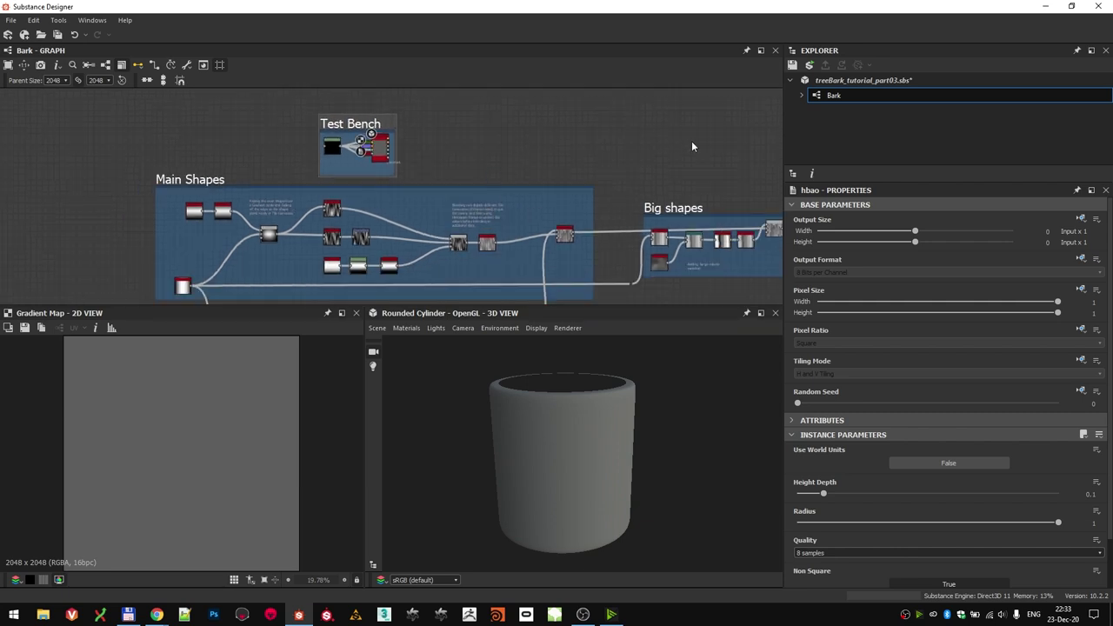
- Go to the Outputs frame at the end of the graph and display the graph's final outputs in the 3D view
middle_click_drag(696, 152, 374, 166)
middle_click_drag(643, 182, 372, 172)
scroll(372, 171, "down", 2)
mouse_move(755, 233)
middle_mouse_down()
mouse_move(505, 199)
mouse_move(226, 204)
middle_mouse_up()
middle_click_drag(739, 196, 226, 206)
scroll(696, 141, "down", 3)
middle_click_drag(696, 141, 317, 204)
middle_click_drag(726, 124, 427, 252)
scroll(457, 172, "up", 3)
middle_click_drag(465, 179, 474, 172)
right_click(500, 138)
left_click(566, 218)
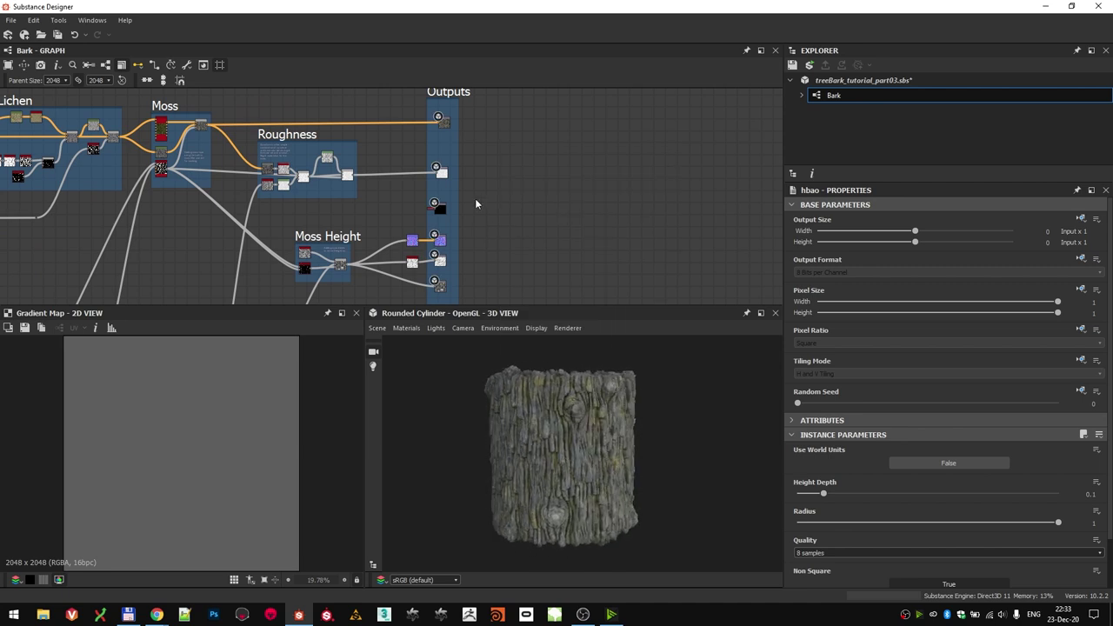
- Trace the graph back from the Outputs frame past Knots and the detail frames towards Main Shapes
scroll(475, 204, "down", 3)
middle_click_drag(149, 190, 537, 208)
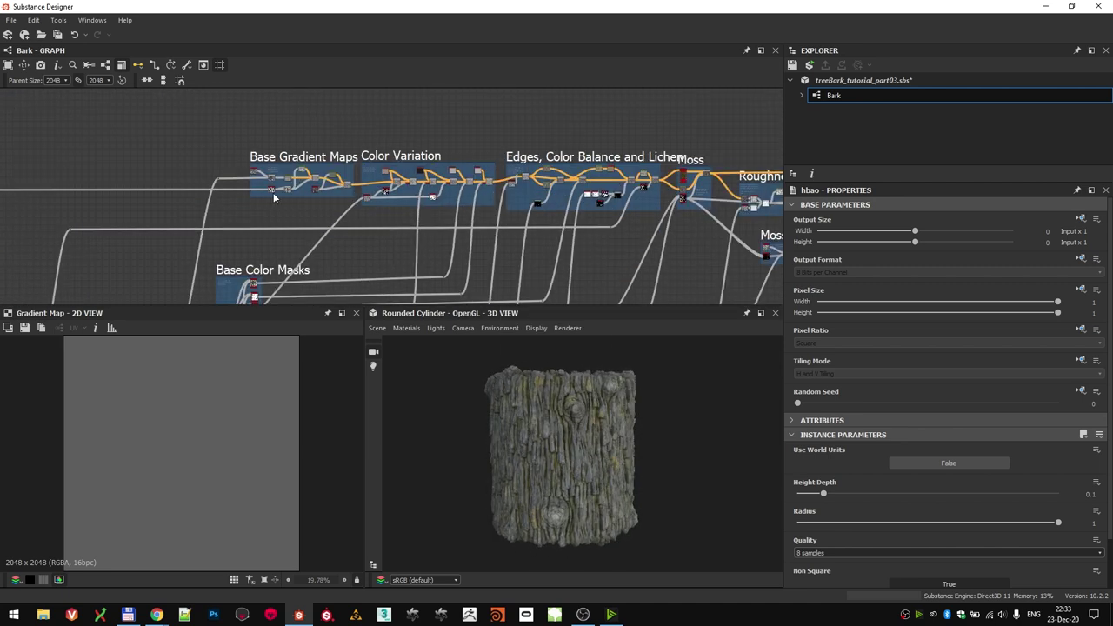
middle_click_drag(209, 189, 598, 169)
middle_click_drag(176, 206, 555, 179)
scroll(453, 185, "down", 3)
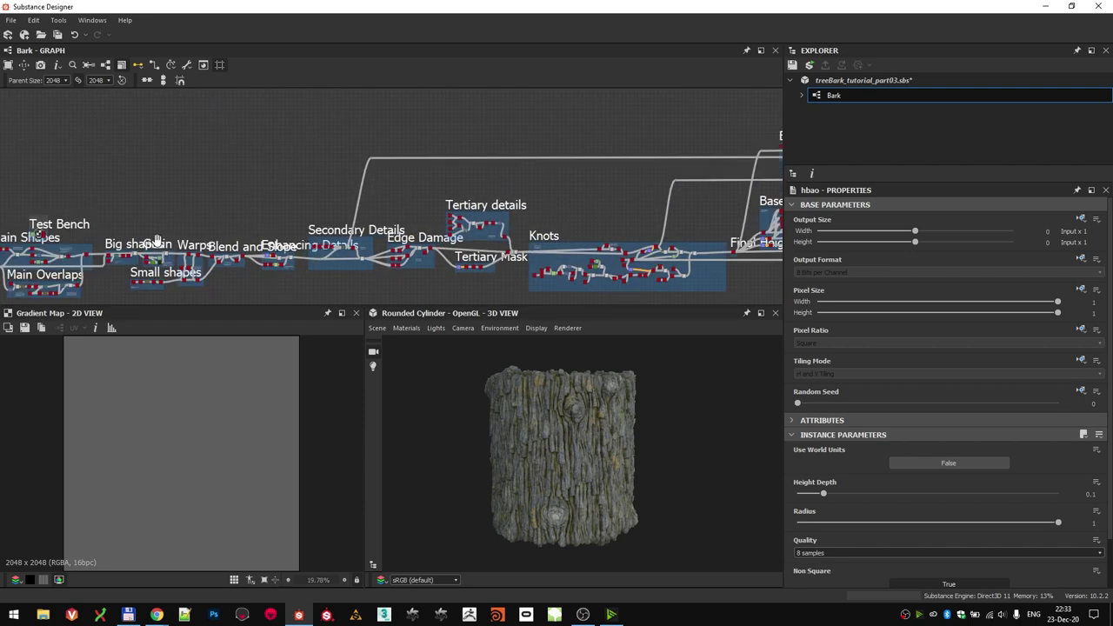
middle_click_drag(157, 242, 385, 186)
scroll(385, 186, "up", 2)
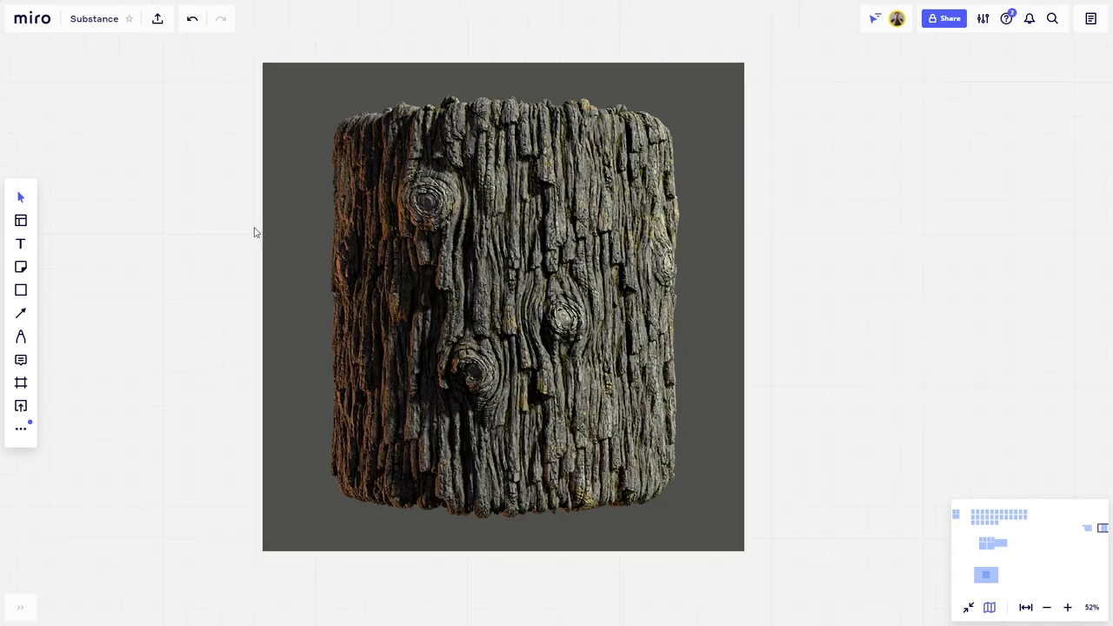
- Switch to the Miro board and examine the finished bark cylinder render
scroll(255, 233, "down", 3)
middle_click_drag(250, 232, 783, 248)
scroll(358, 218, "up", 2)
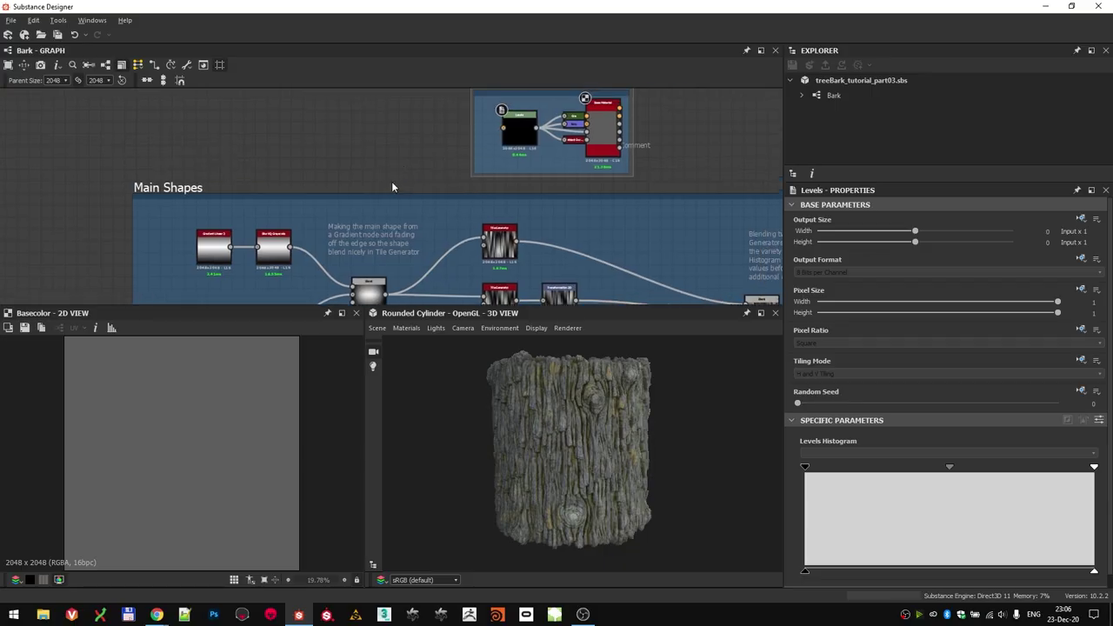
- Move the Test Bench closer, feed Gradient Linear 3 into its Levels node, and show Base Material on the 3D cylinder
left_click_drag(467, 118, 383, 124)
scroll(238, 256, "up", 4)
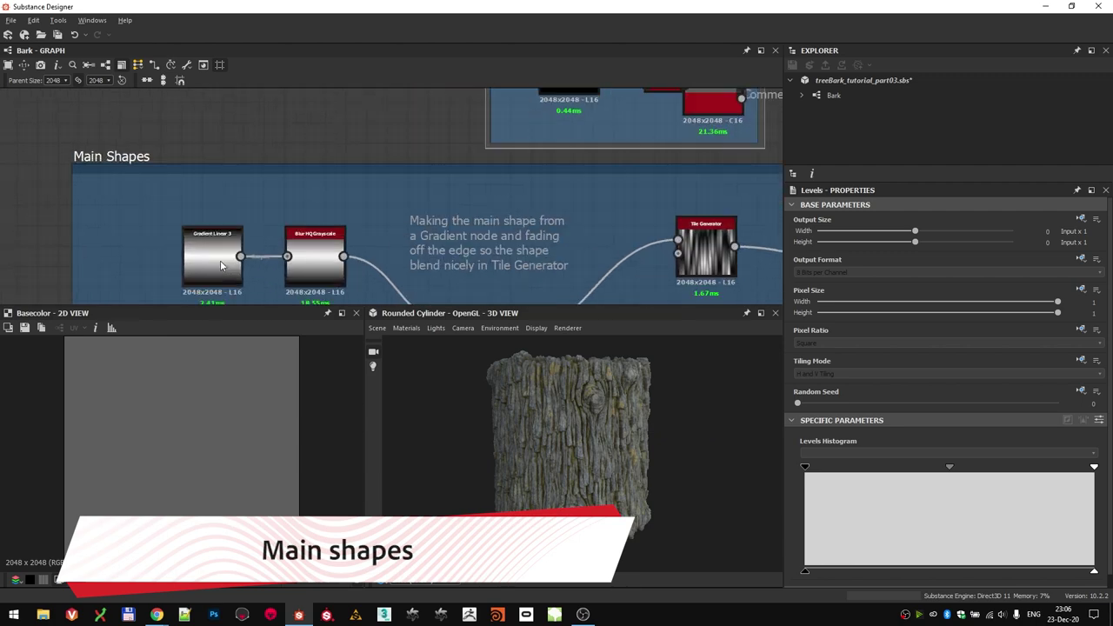
scroll(220, 260, "down", 3)
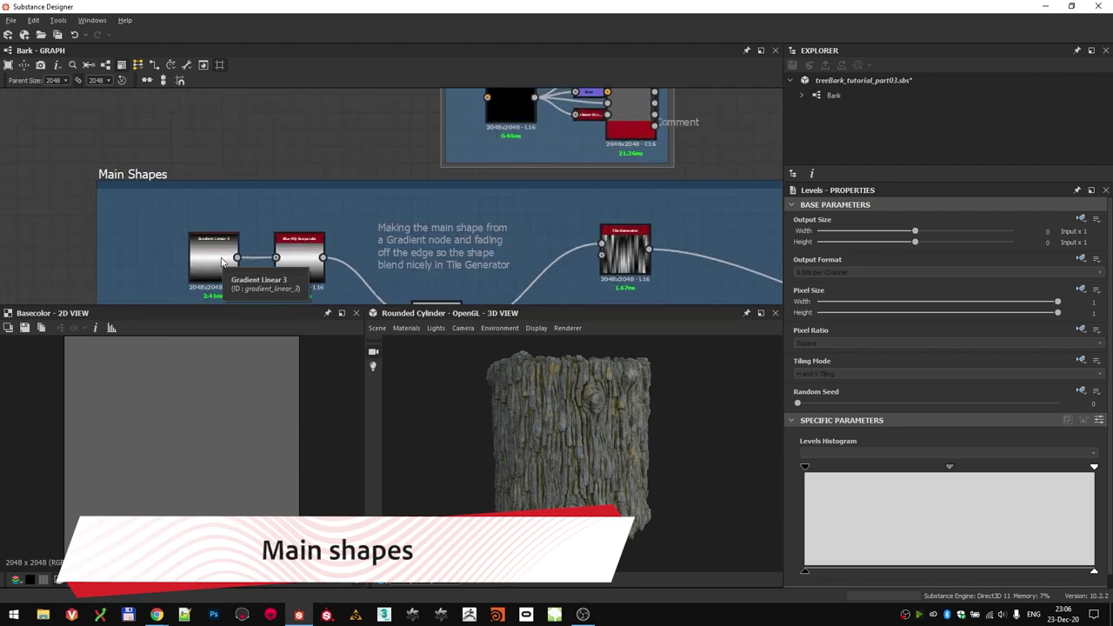
scroll(220, 256, "down", 1)
left_click(213, 259)
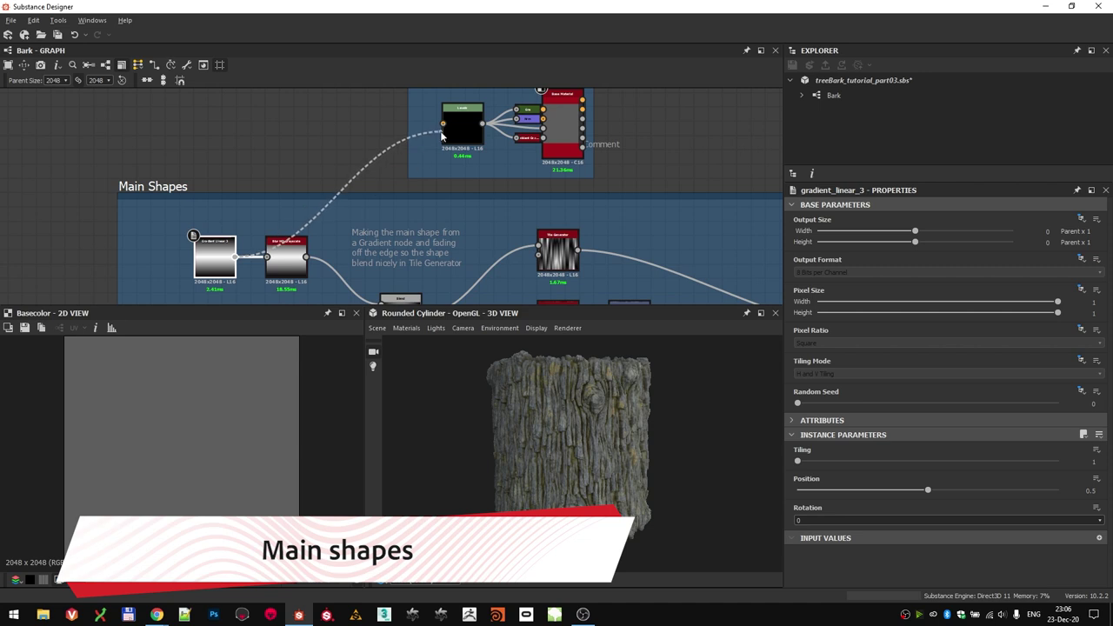
left_click_drag(442, 128, 444, 124)
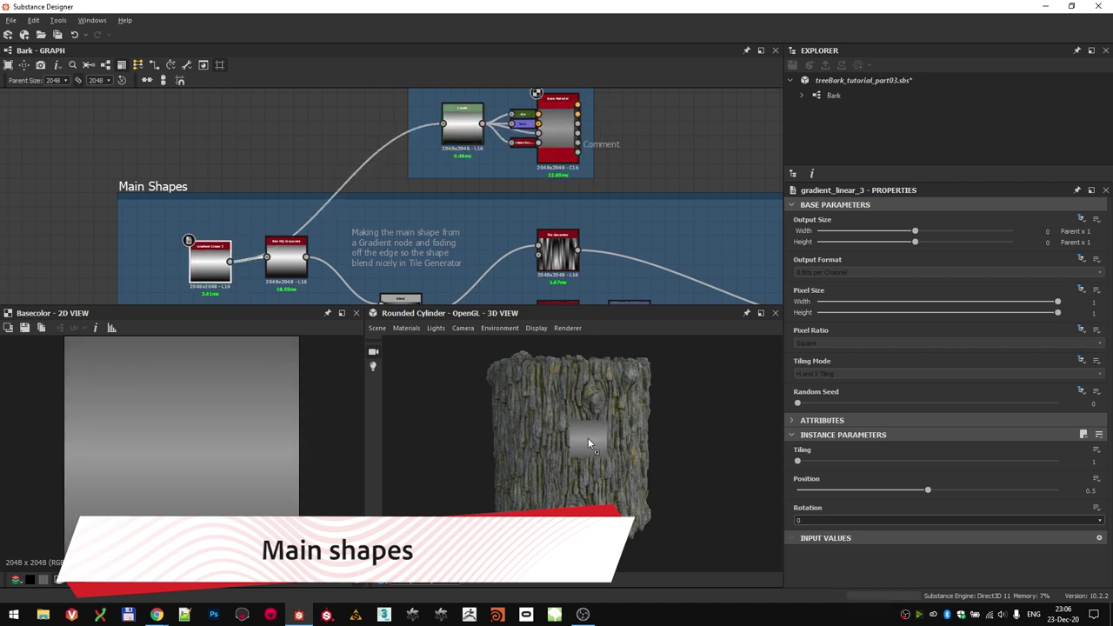
left_click_drag(586, 454, 587, 449)
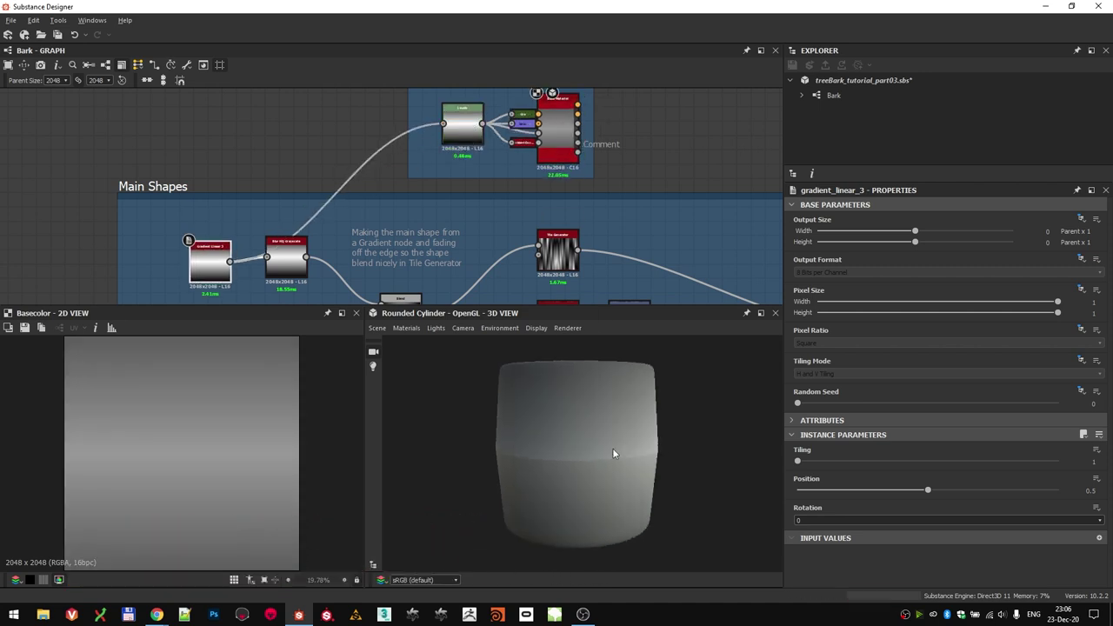
- Feed the Blur HQ Grayscale node into the Test Bench's Levels to preview the softened gradient on the cylinder
left_click_drag(453, 132, 453, 132)
left_click(282, 263)
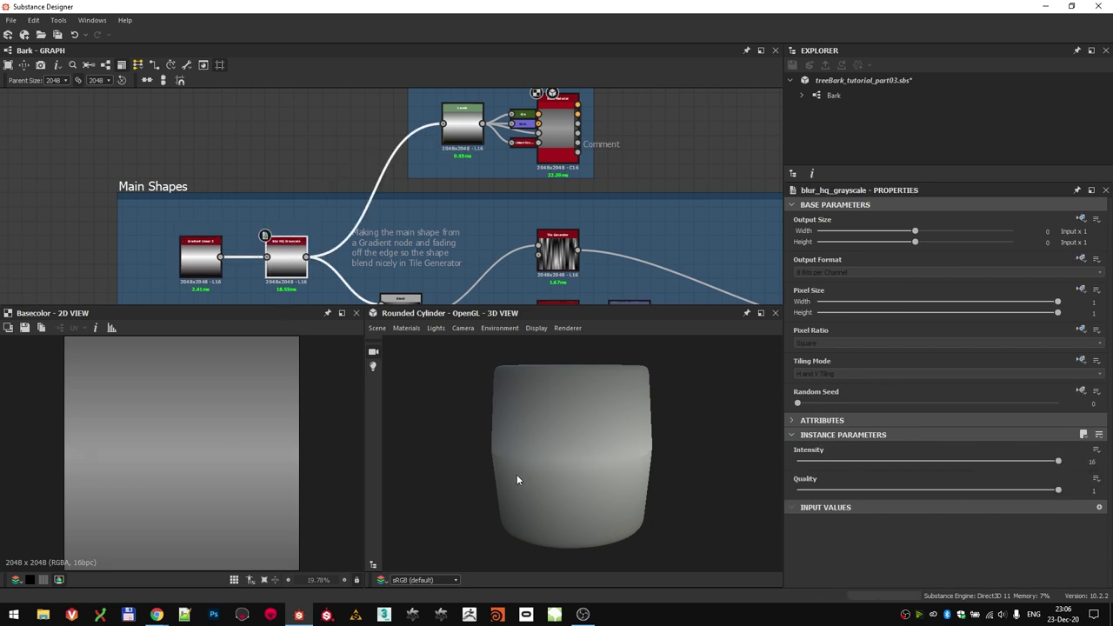
scroll(417, 263, "down", 4)
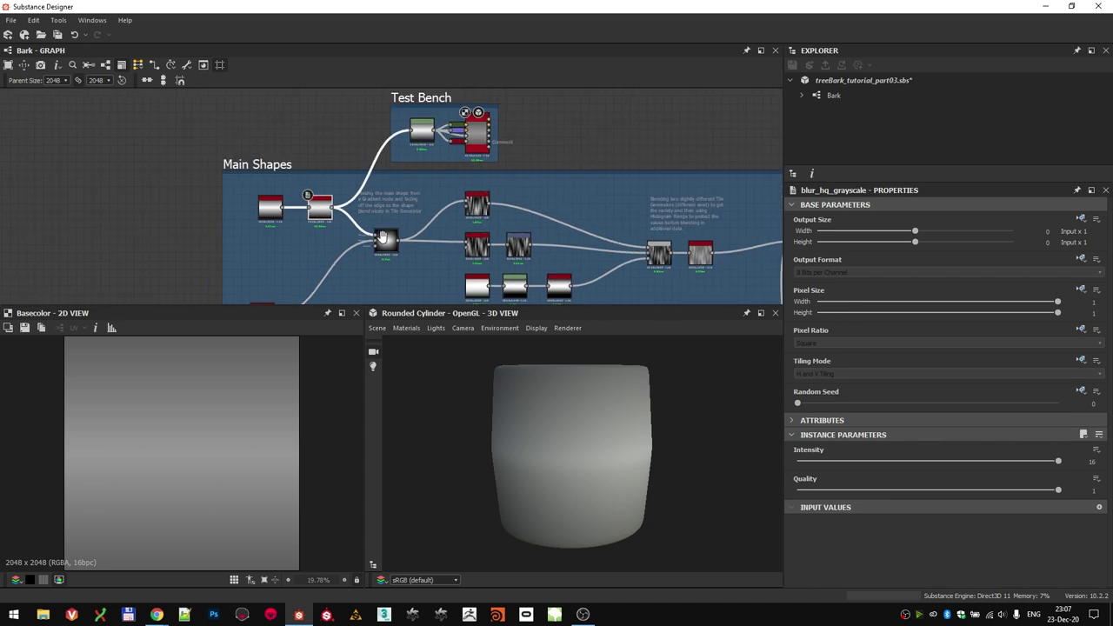
scroll(381, 261, "up", 4)
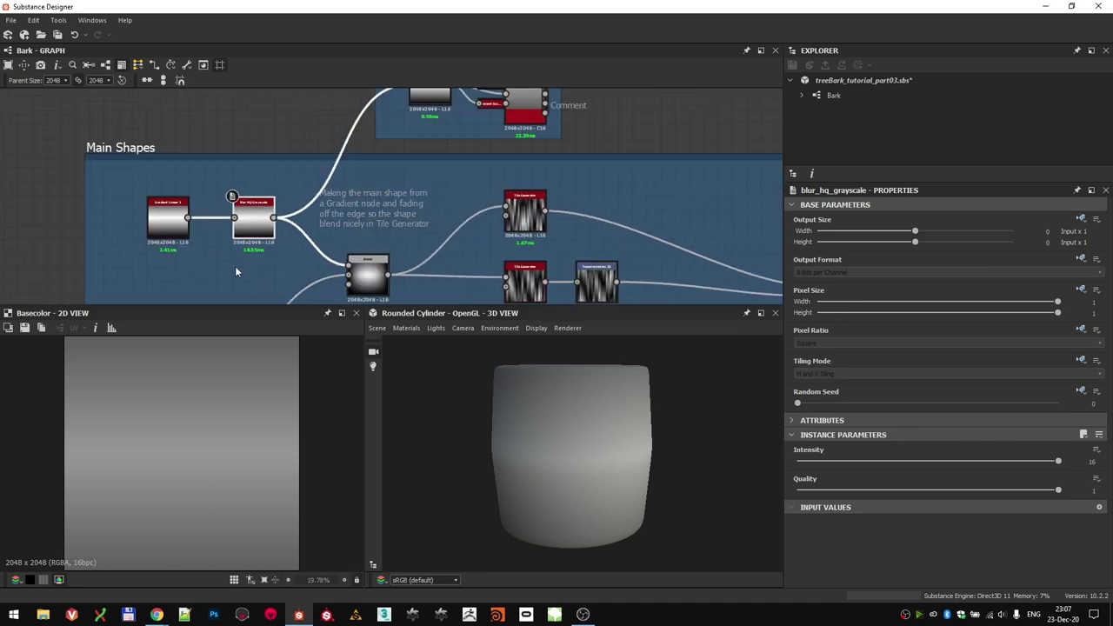
- Preview the Gradient Linear 2 node of the Main Shapes frame in the 2D view
middle_click_drag(292, 285, 382, 112)
scroll(245, 233, "up", 3)
double_click(246, 233)
scroll(220, 263, "down", 3)
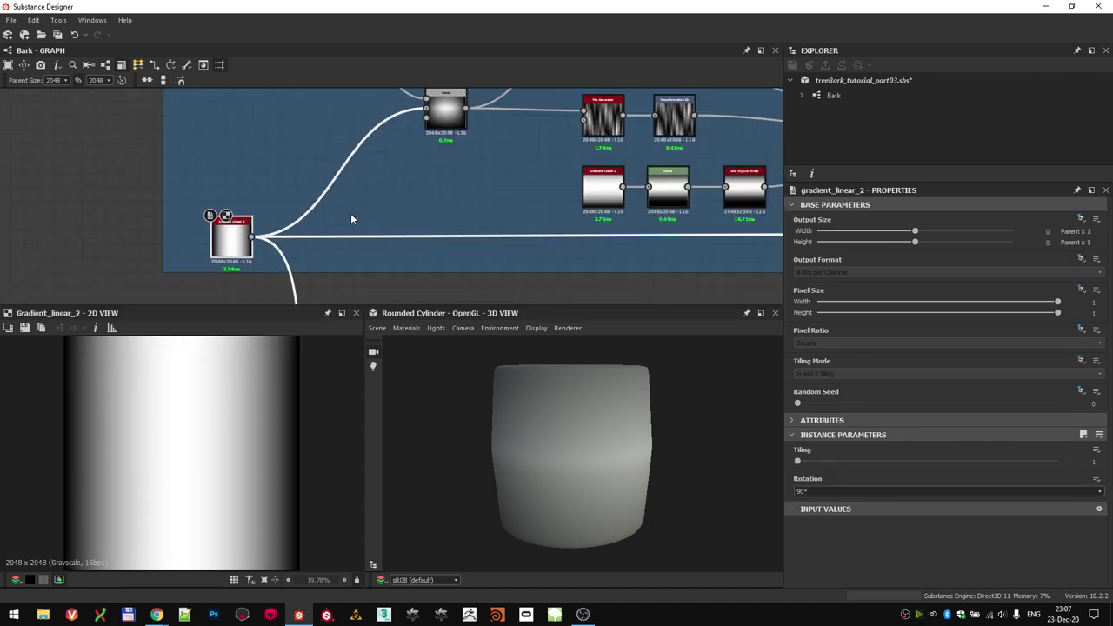
- Preview the Multiply Blend of the two gradients in the 2D view and connect it to the Test Bench's Levels
scroll(401, 189, "down", 3)
middle_click_drag(401, 188, 354, 277)
double_click(386, 221)
middle_click_drag(397, 221, 383, 264)
left_click_drag(387, 263, 403, 131)
- Preview the upper Tile Generator of the Main Shapes frame in the 2D view and open its parameters
scroll(481, 218, "up", 4)
middle_click_drag(489, 235, 398, 199)
scroll(398, 199, "down", 3)
left_click(398, 200)
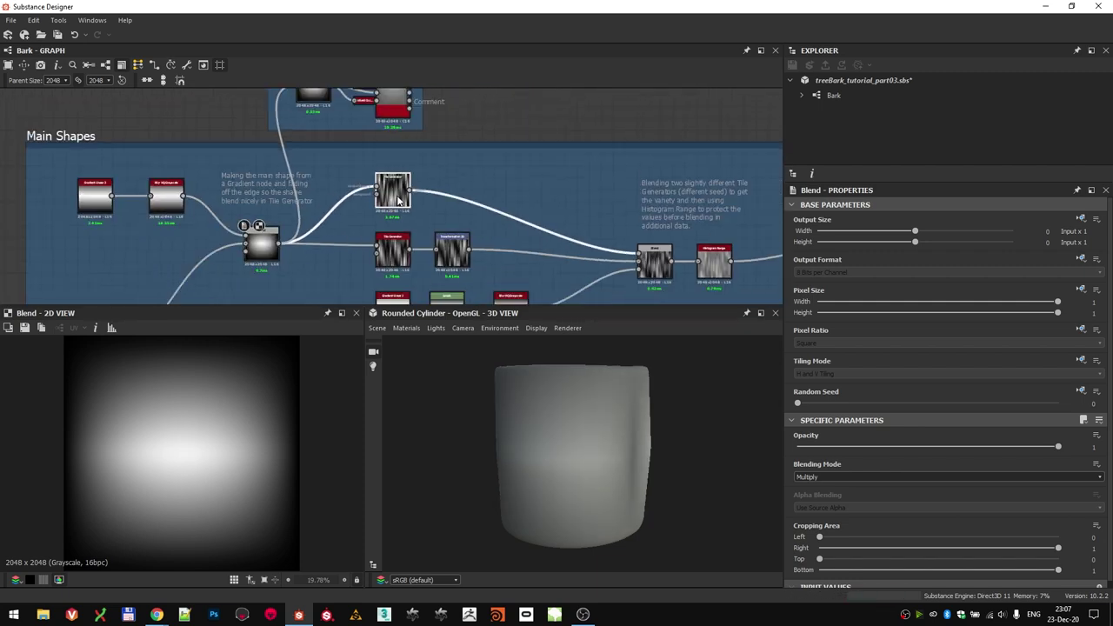
left_click(399, 201)
scroll(370, 185, "down", 1)
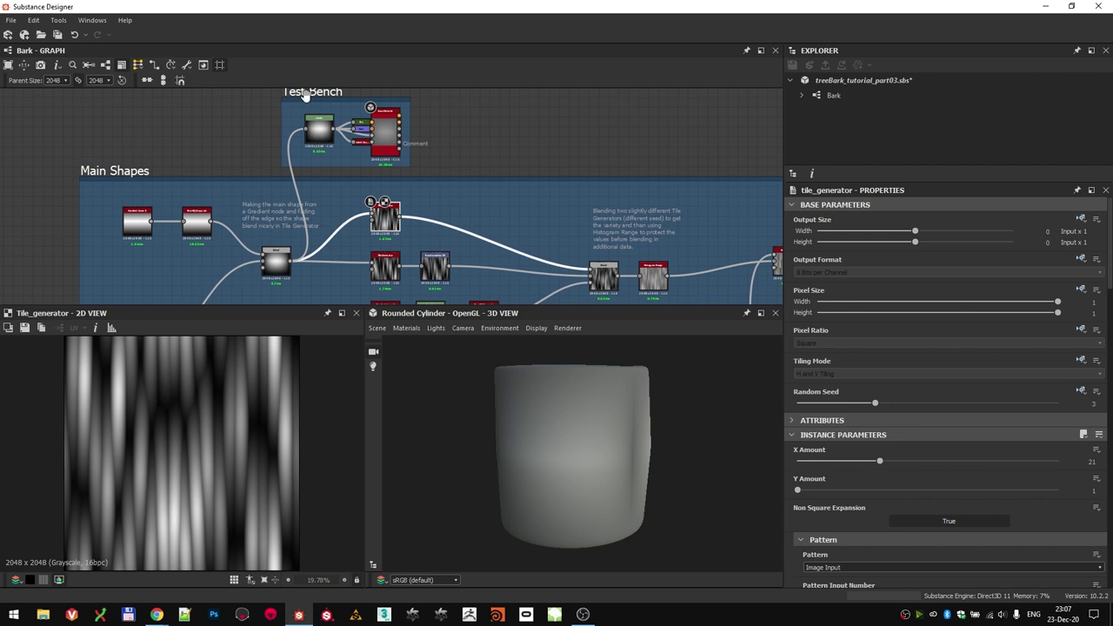
- Move the Test Bench frame further along above Main Shapes and select the Blend node that feeds the Tile Generator
left_click_drag(305, 96, 423, 98)
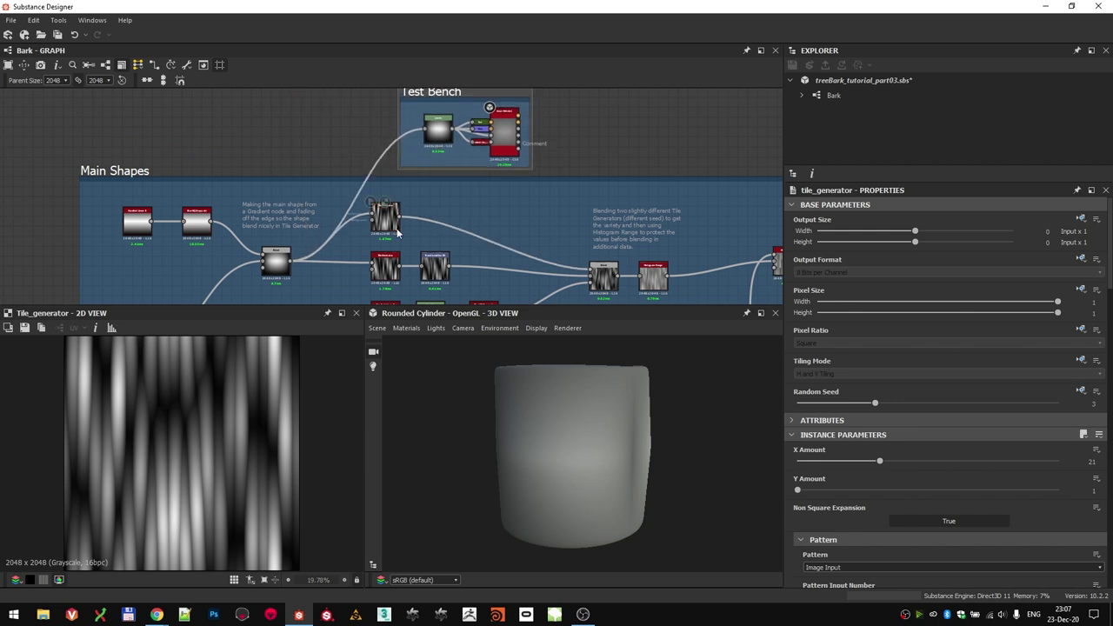
scroll(377, 247, "up", 1)
left_click(266, 269)
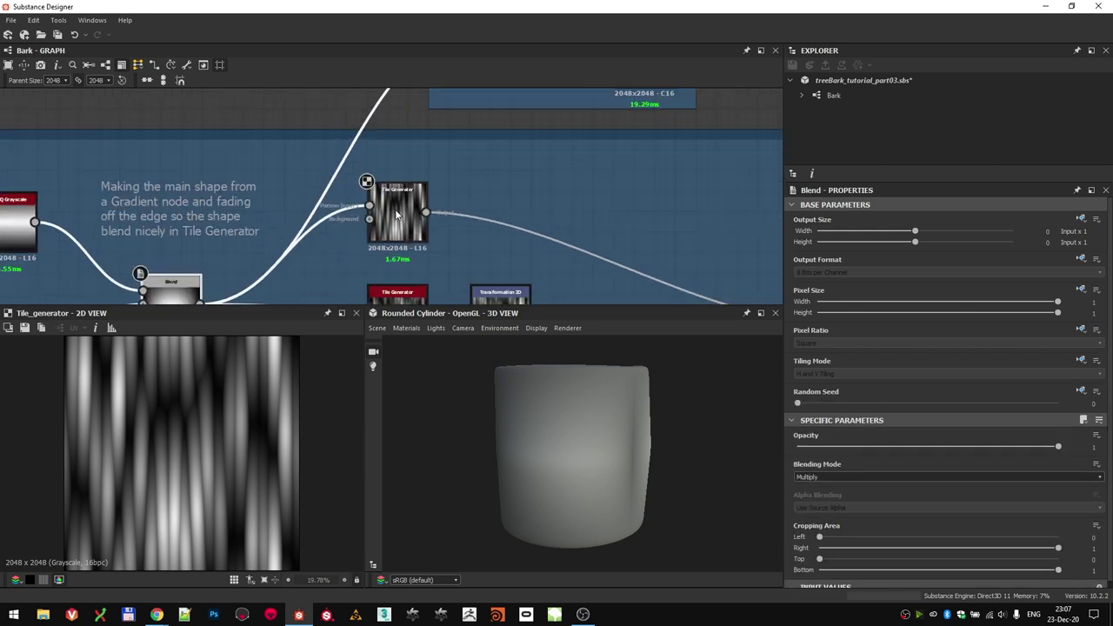
- Connect the upper Tile Generator of Main Shapes to the Test Bench's Levels and view the relief on the 3D cylinder
left_click_drag(674, 461, 574, 430)
left_click_drag(557, 472, 586, 465)
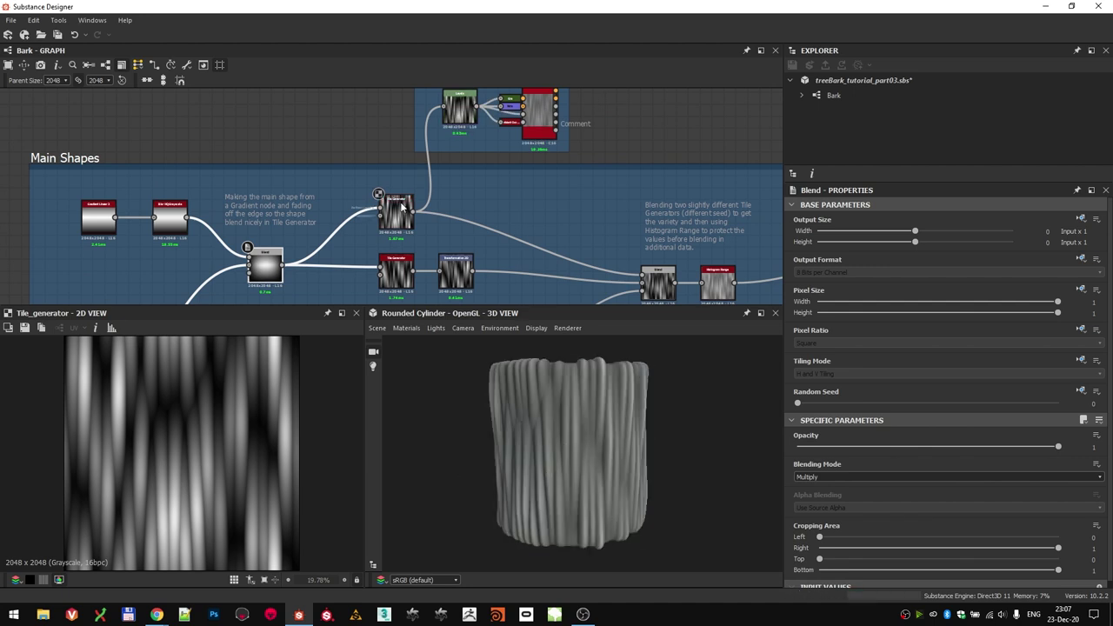
- Examine the upper Tile Generator's amount, pattern, size, position, rotation and color parameters
left_click(398, 209)
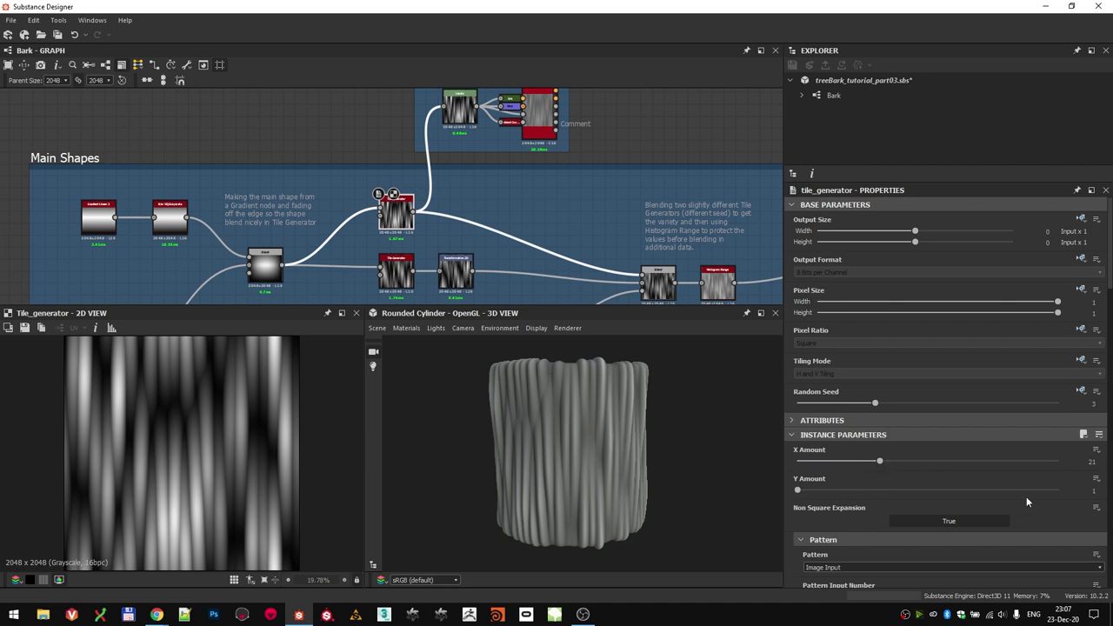
scroll(855, 476, "down", 4)
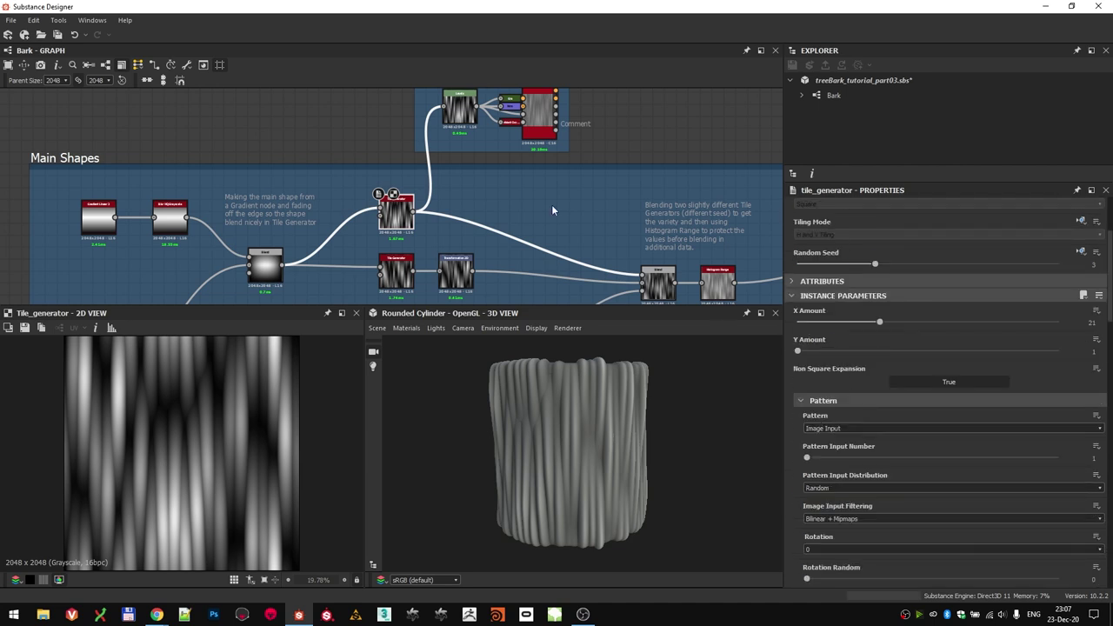
scroll(854, 426, "down", 10)
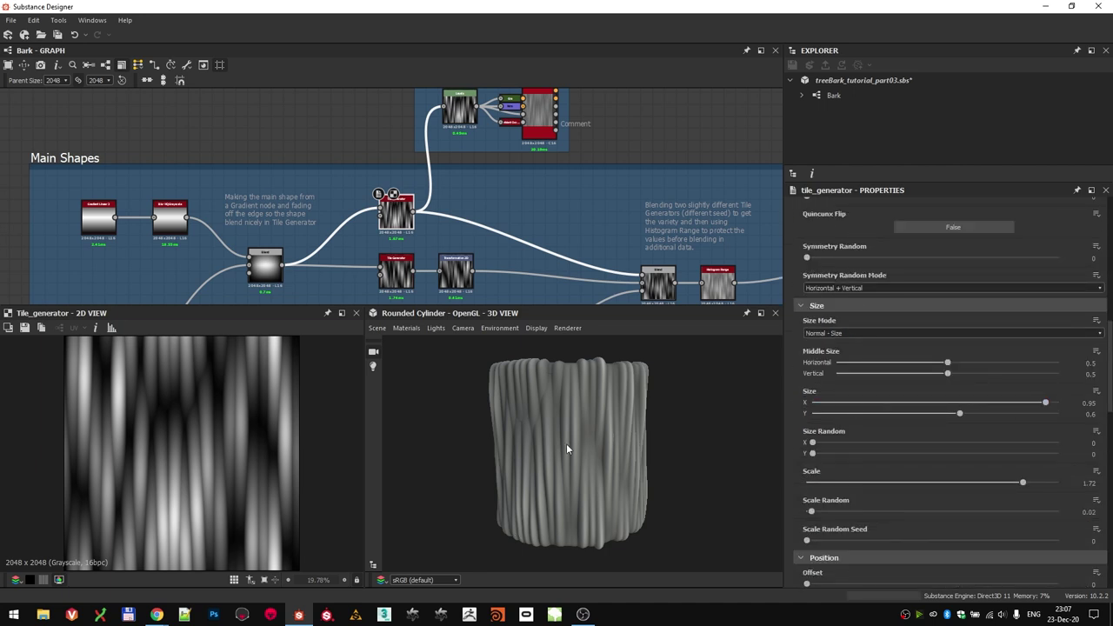
scroll(875, 421, "down", 3)
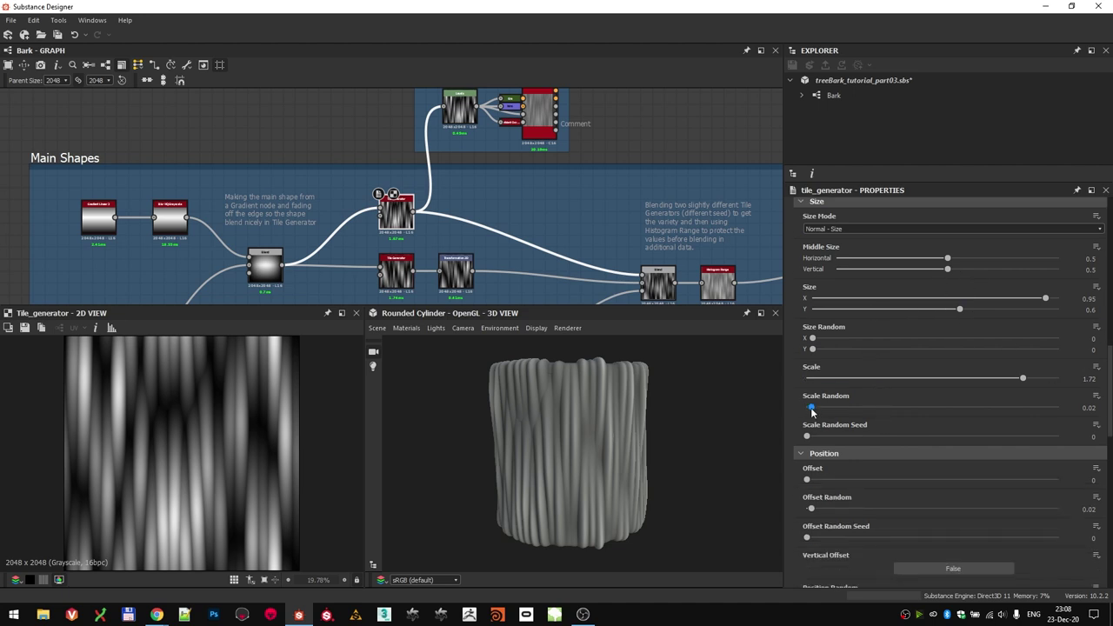
scroll(812, 412, "down", 3)
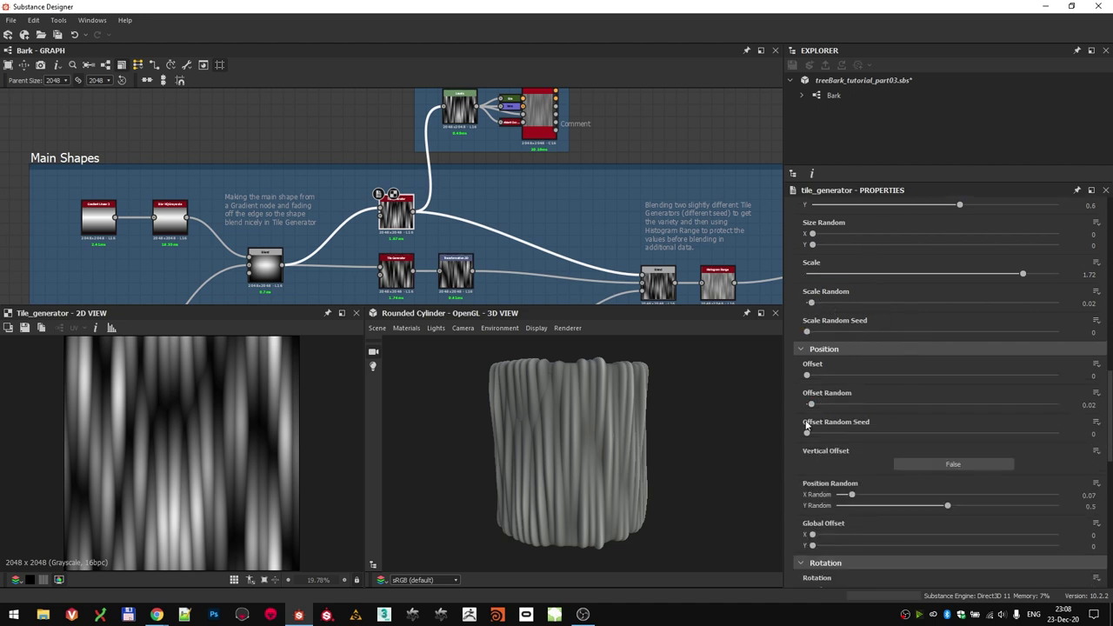
scroll(812, 407, "down", 2)
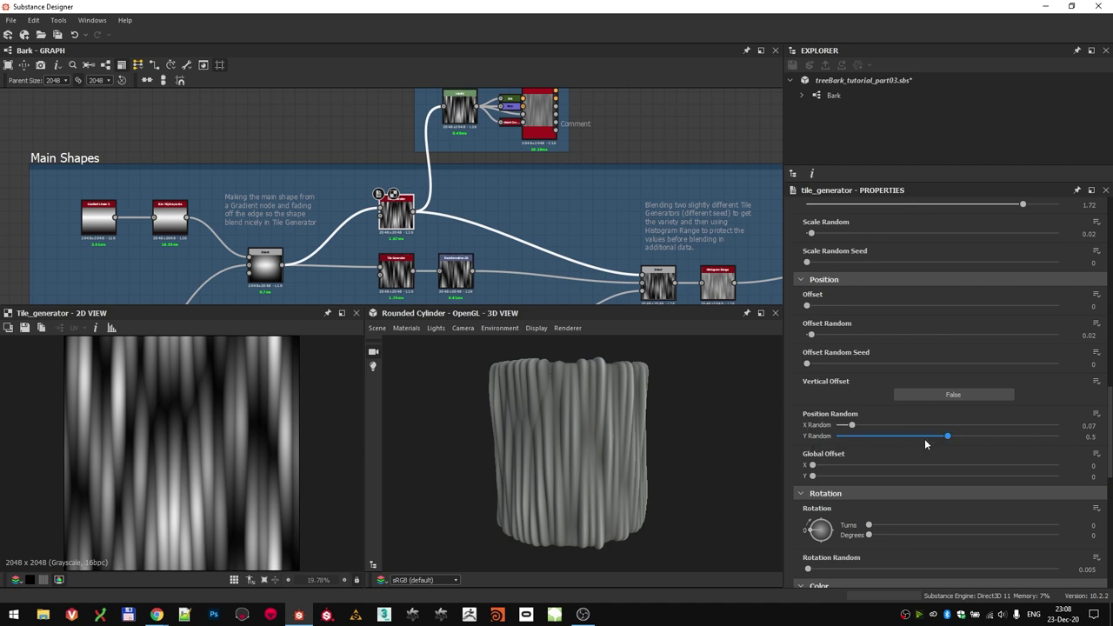
scroll(887, 429, "down", 9)
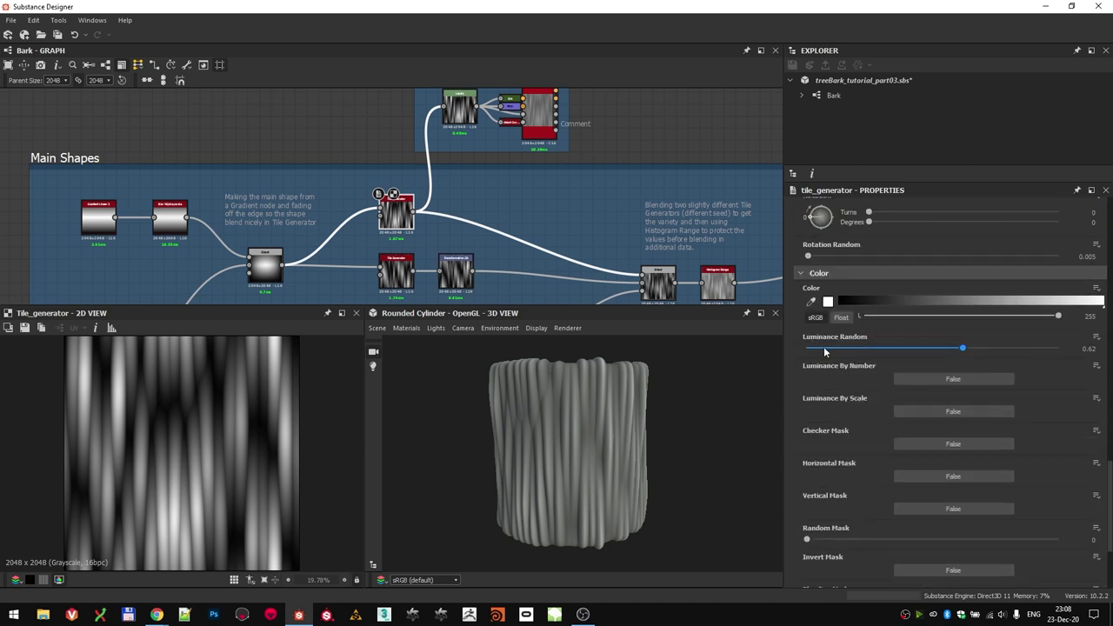
scroll(897, 355, "down", 5)
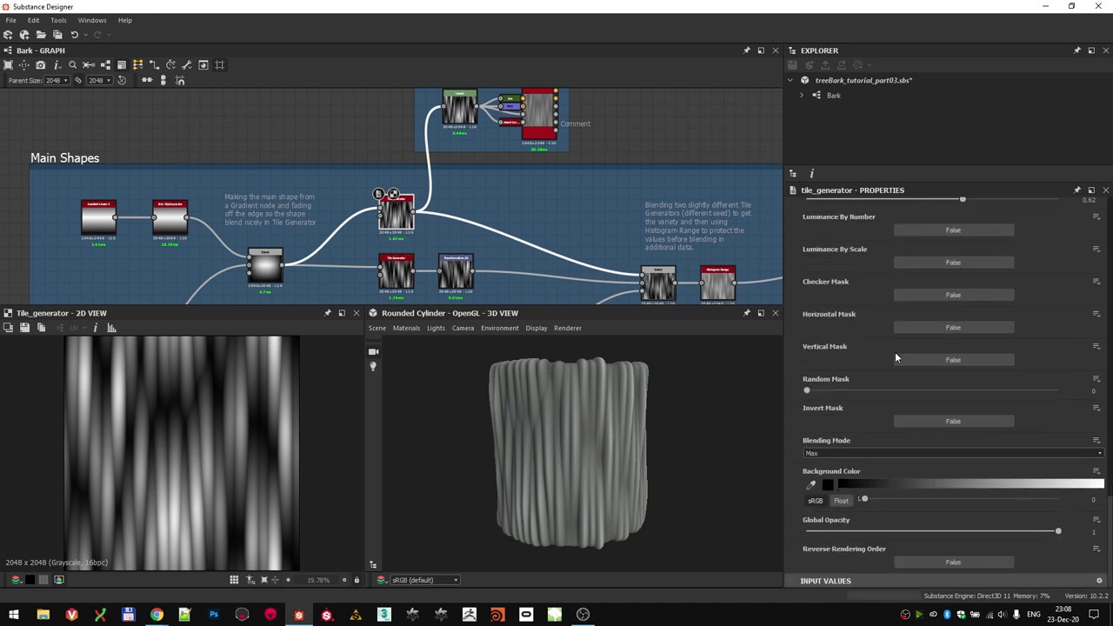
scroll(896, 356, "up", 7)
- Try feeding the Blur HQ Grayscale gradient directly into the upper Tile Generator's pattern input and inspect the relief up close in 3D
left_click(265, 267)
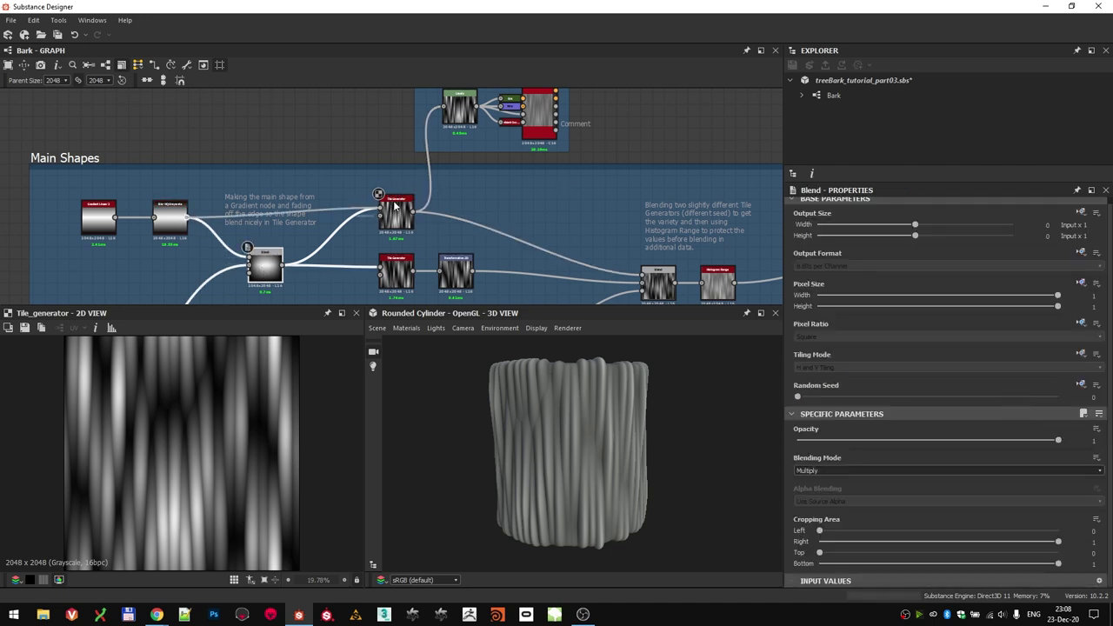
scroll(574, 426, "up", 6)
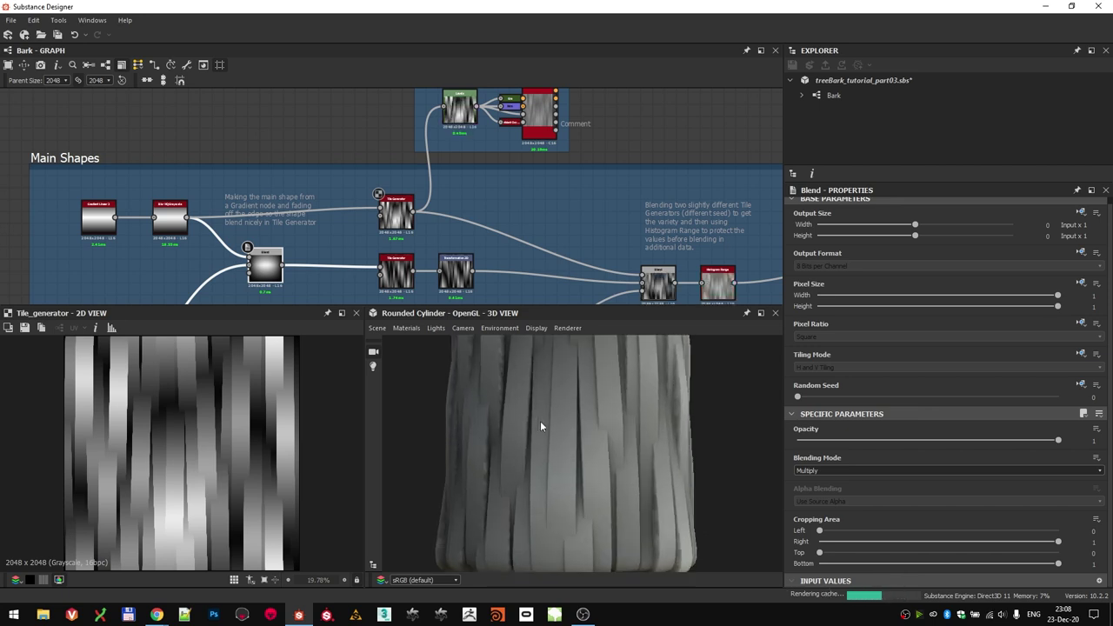
scroll(540, 426, "down", 6)
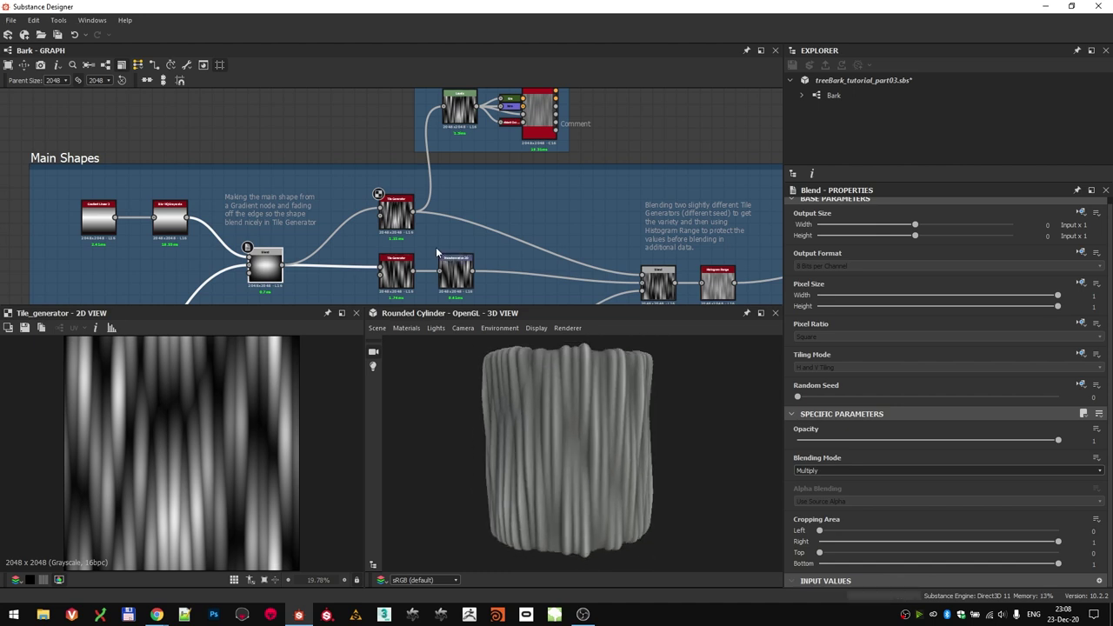
- Preview the lower Tile Generator in the 2D view and connect the Transformation 2D after it to the Test Bench's Levels
double_click(396, 273)
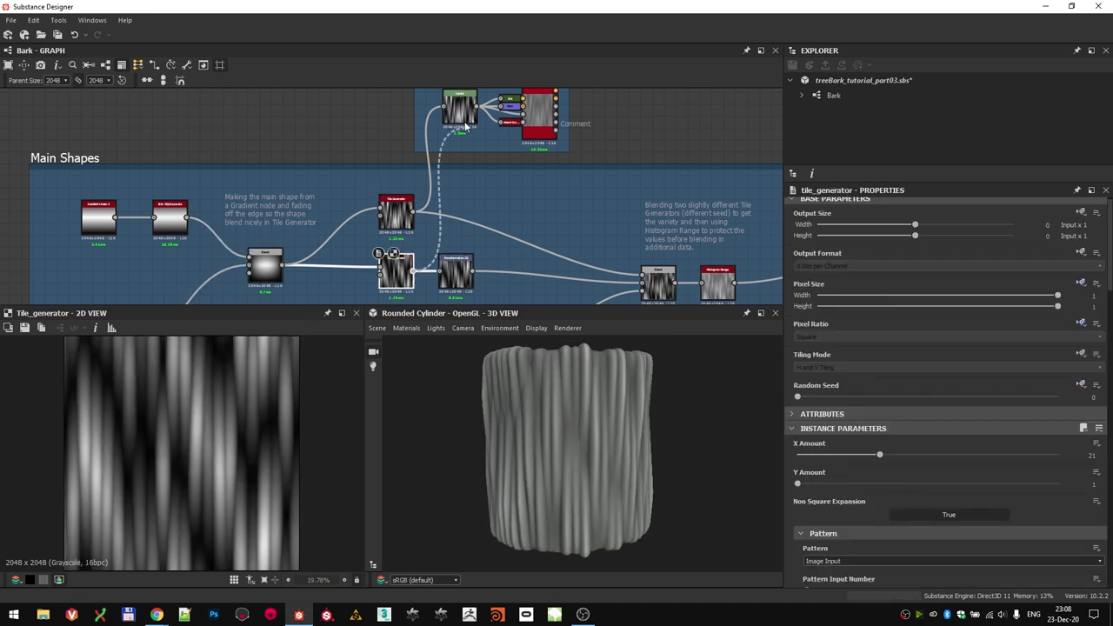
left_click_drag(470, 103, 470, 105)
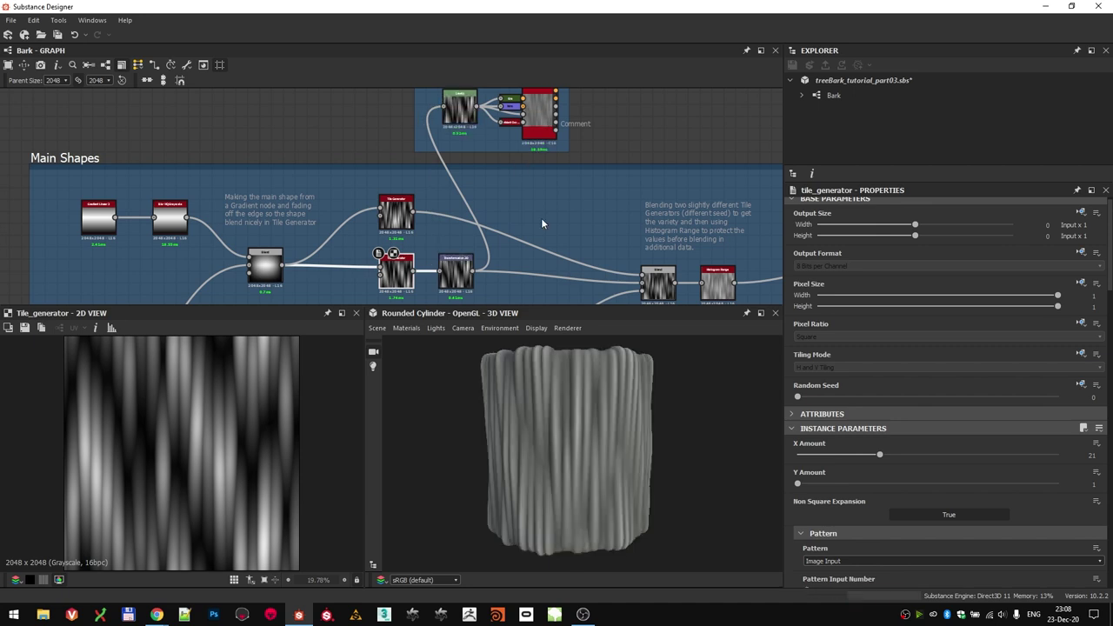
- Preview the Gradient Linear 2, Levels and Blur HQ Grayscale nodes below the lower Tile Generator one after another in the 2D view
scroll(556, 233, "down", 1)
middle_click_drag(557, 233, 540, 251)
scroll(429, 251, "up", 3)
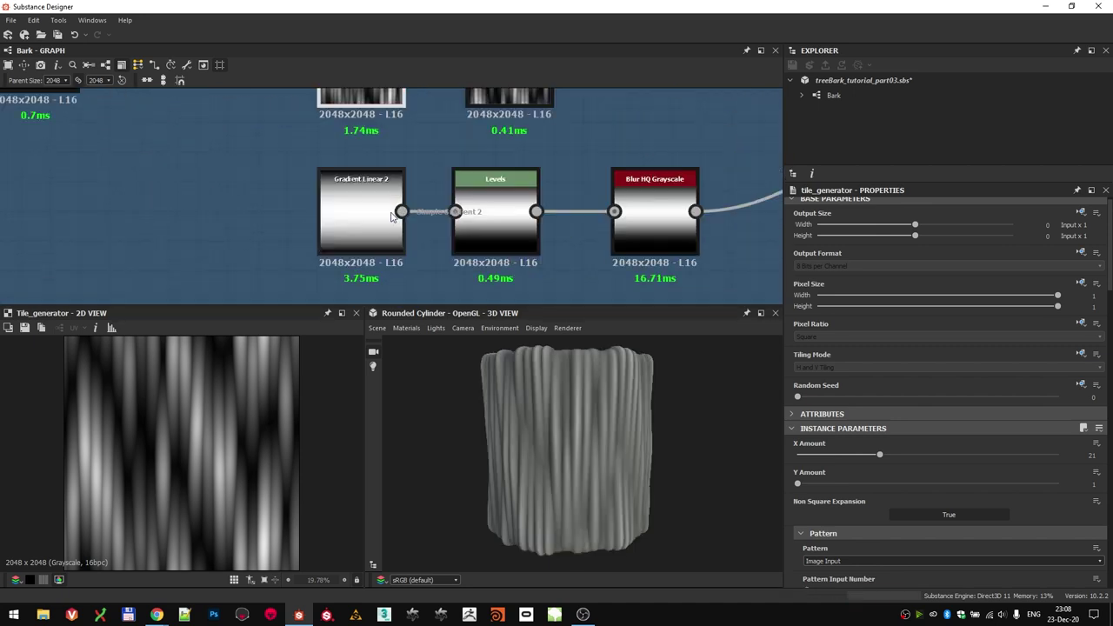
double_click(374, 217)
double_click(493, 214)
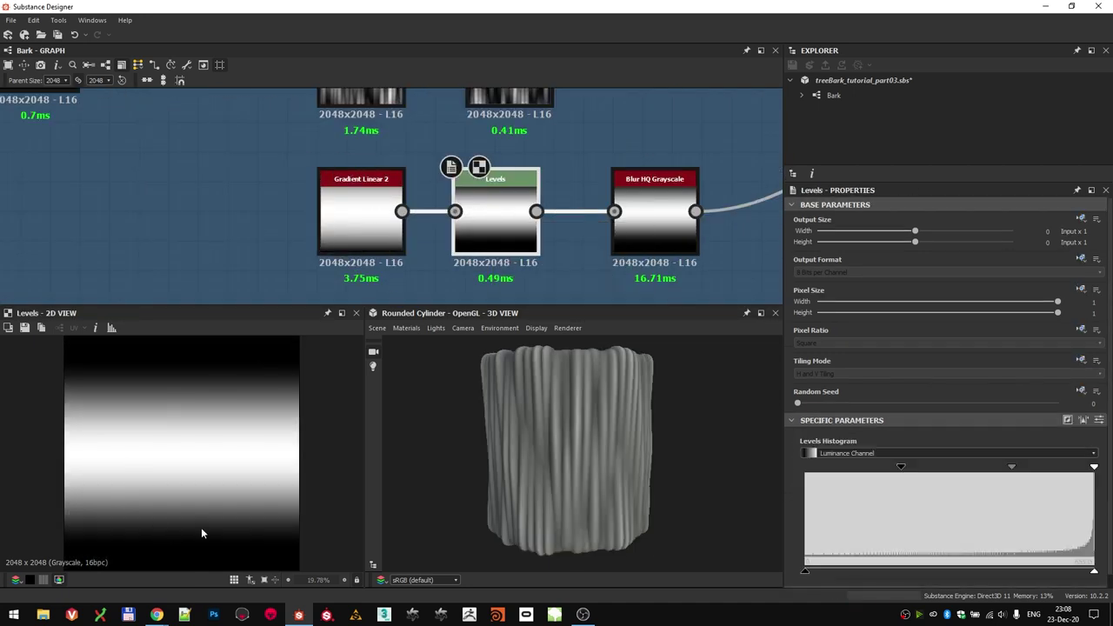
double_click(654, 217)
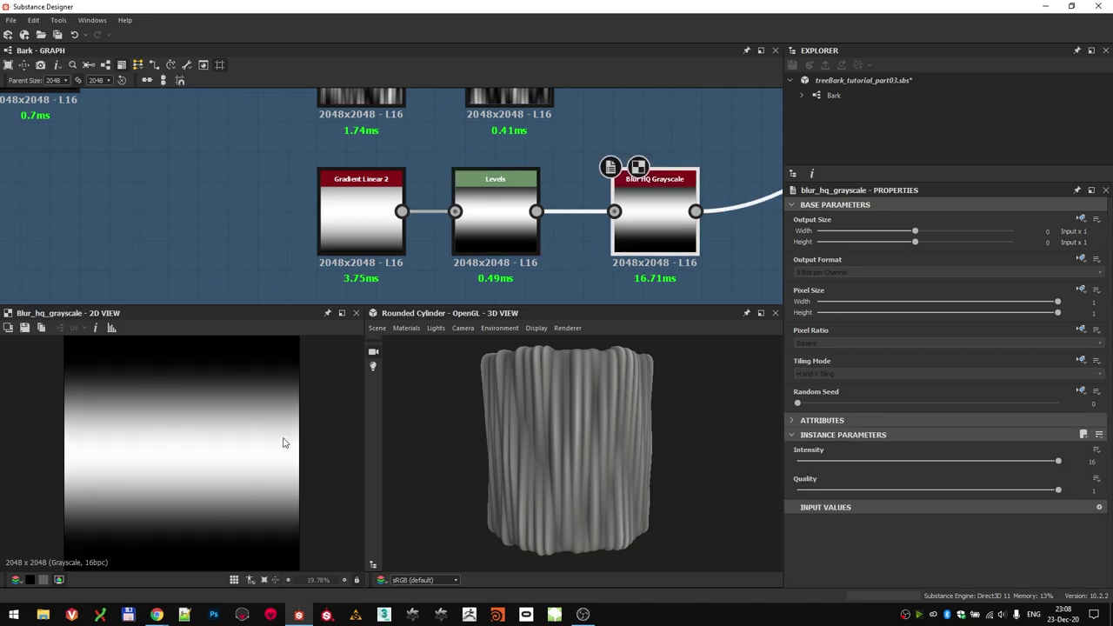
- Compare the upper and lower Tile Generators of Main Shapes in the 2D view
scroll(263, 404, "down", 3)
scroll(544, 148, "down", 2)
scroll(348, 209, "down", 4)
middle_click_drag(383, 117, 368, 165)
scroll(369, 166, "down", 2)
double_click(272, 185)
double_click(273, 219)
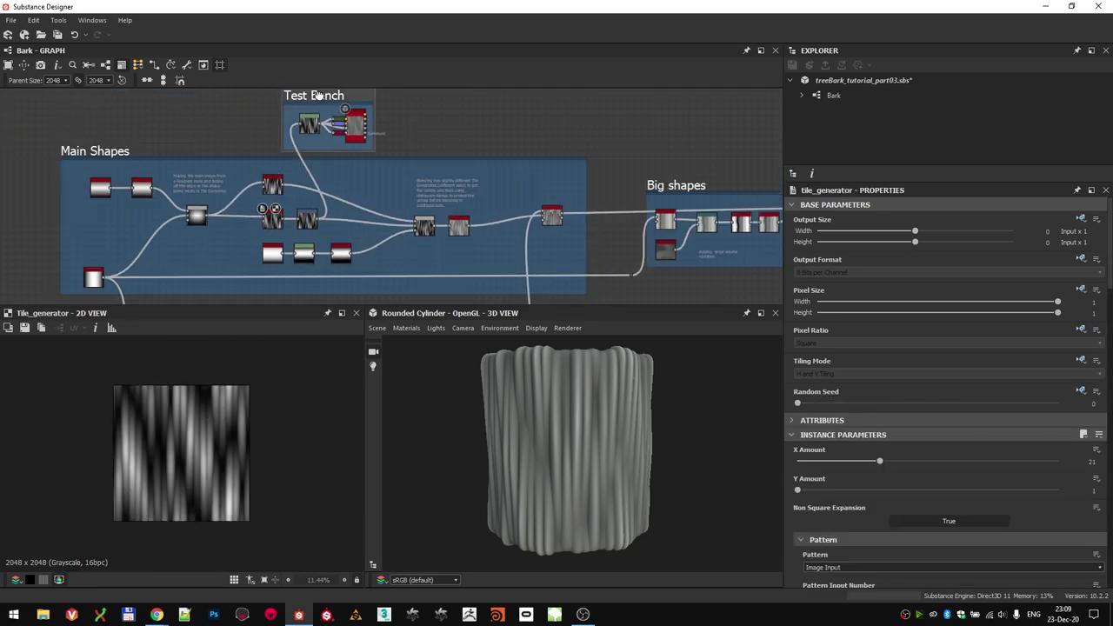
- Move the Test Bench above the Blend that combines the Tile Generators, connect that Blend to its Levels and inspect the 3D cylinder
scroll(450, 257, "up", 1)
left_click_drag(435, 259, 444, 142)
left_click_drag(654, 443, 667, 399)
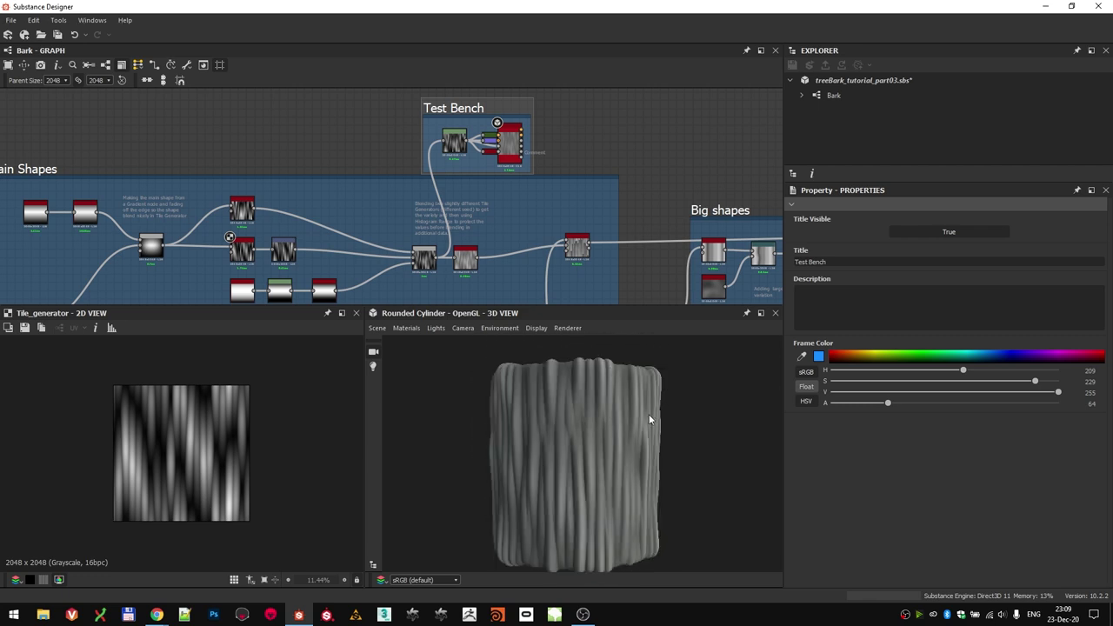
scroll(614, 473, "up", 5)
scroll(573, 429, "up", 3)
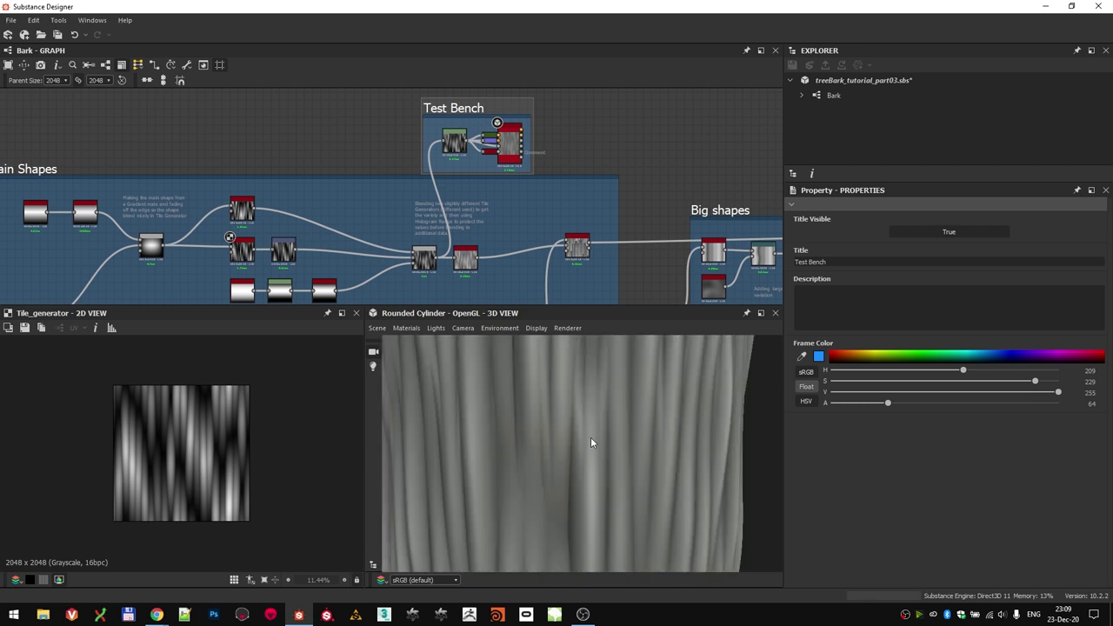
scroll(542, 435, "down", 4)
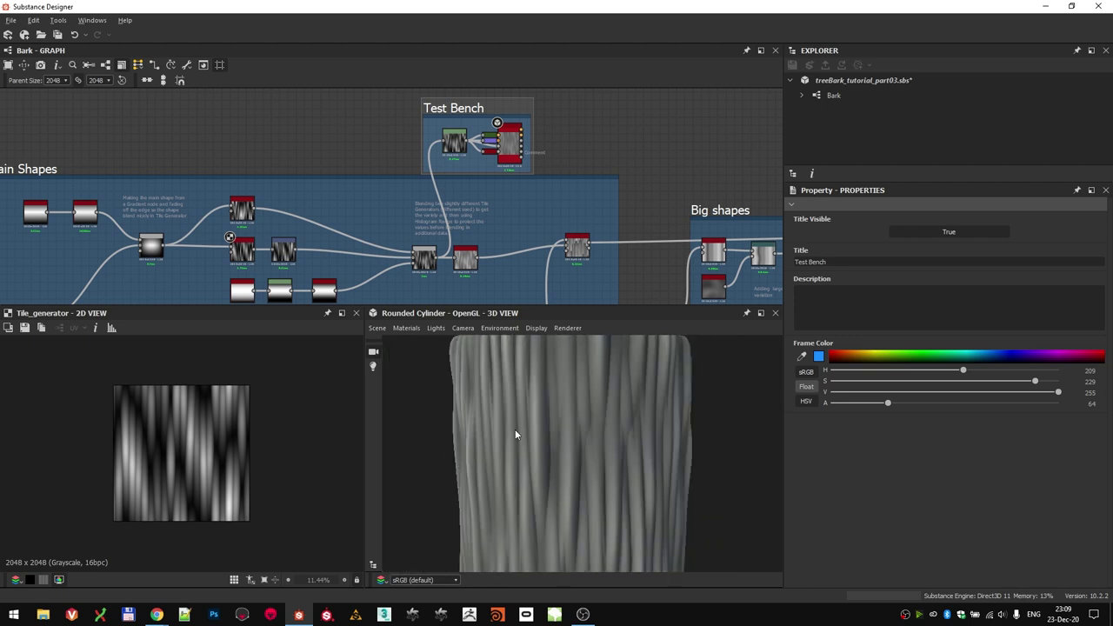
scroll(511, 203, "down", 1)
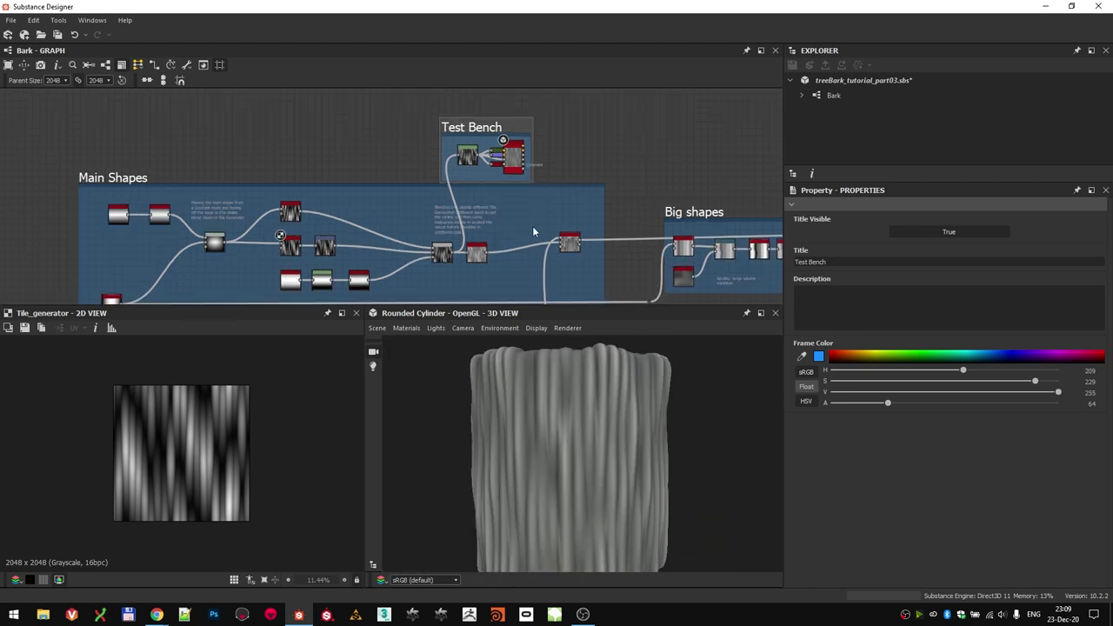
- Preview the Histogram Range node after the Blend in the 2D view, open its parameters and follow its link to Height Blend
scroll(476, 253, "up", 3)
double_click(475, 253)
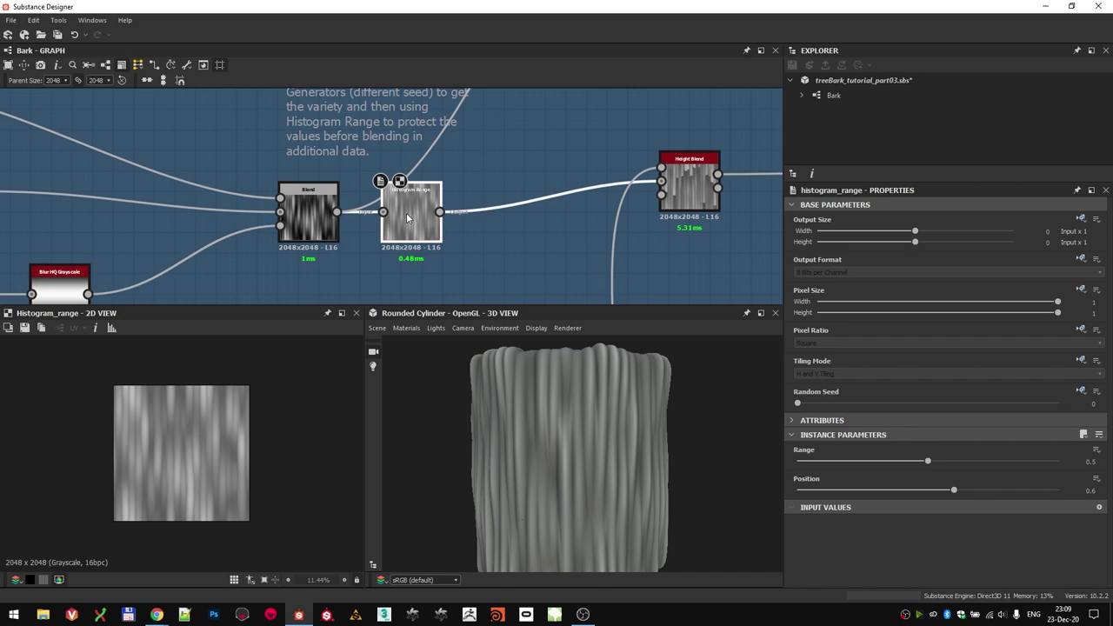
middle_click_drag(678, 170, 478, 176)
scroll(477, 175, "down", 1)
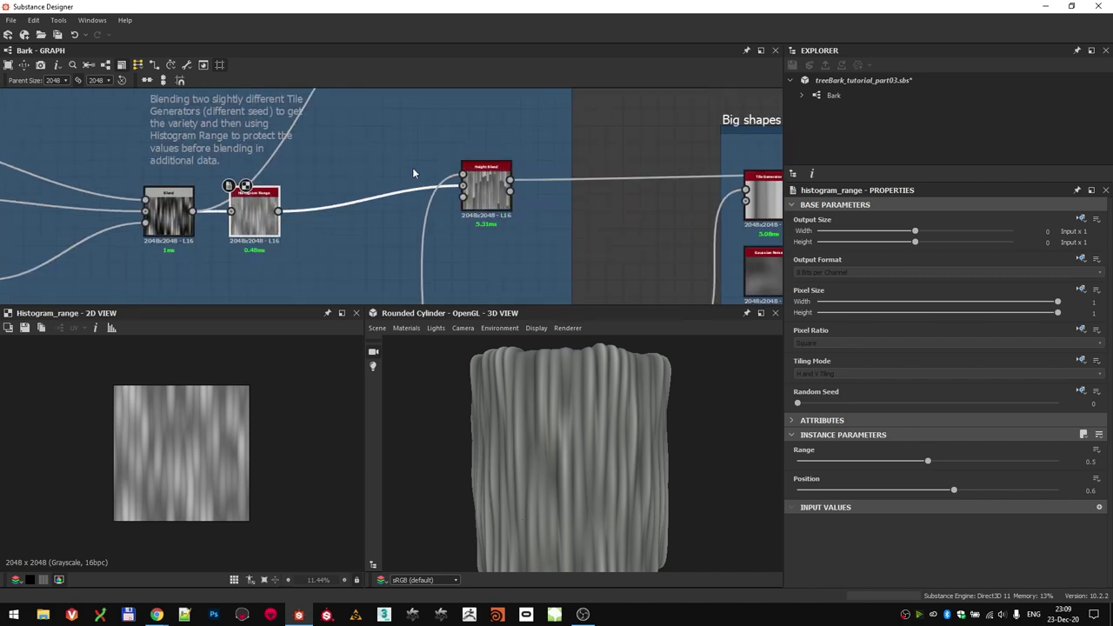
- Move the Test Bench beside the end of Main Overlaps and connect that frame's final Histogram Range to the Test Bench's Levels
scroll(413, 173, "down", 2)
scroll(414, 174, "down", 3)
scroll(425, 266, "up", 3)
middle_click_drag(424, 266, 468, 256)
scroll(468, 255, "down", 4)
left_click_drag(494, 131, 523, 262)
scroll(490, 268, "up", 7)
middle_click_drag(489, 268, 436, 197)
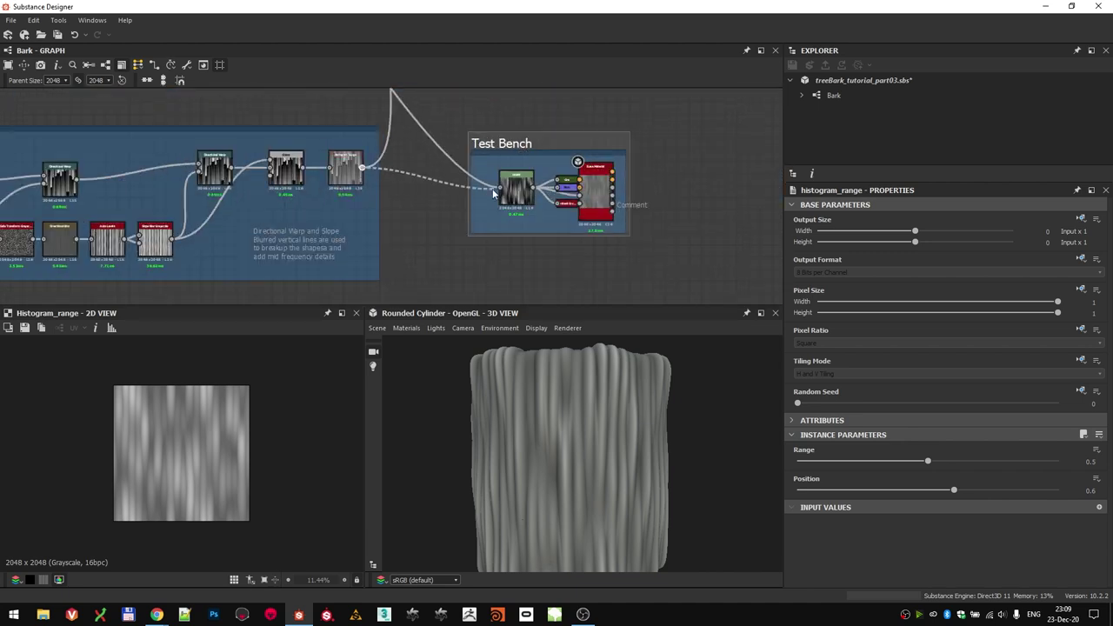
left_click_drag(493, 193, 500, 187)
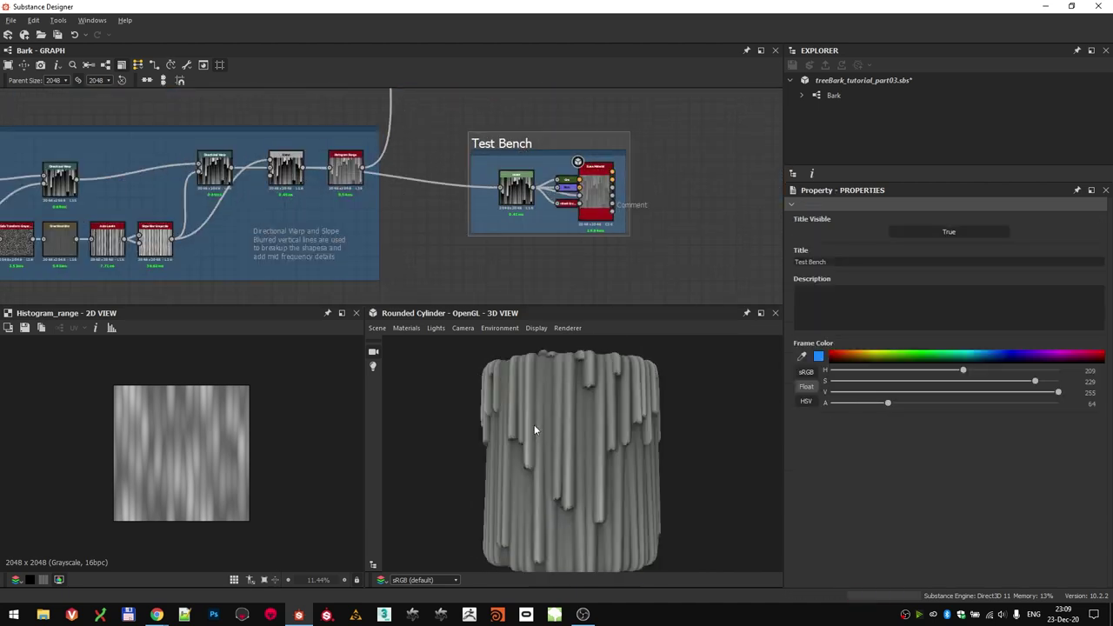
left_click_drag(532, 426, 590, 441)
- Look over the Main Overlaps frame and return to Main Shapes to preview its lower Tile Generator
scroll(479, 268, "down", 3)
middle_click_drag(428, 235, 619, 220)
middle_click_drag(456, 182, 414, 167)
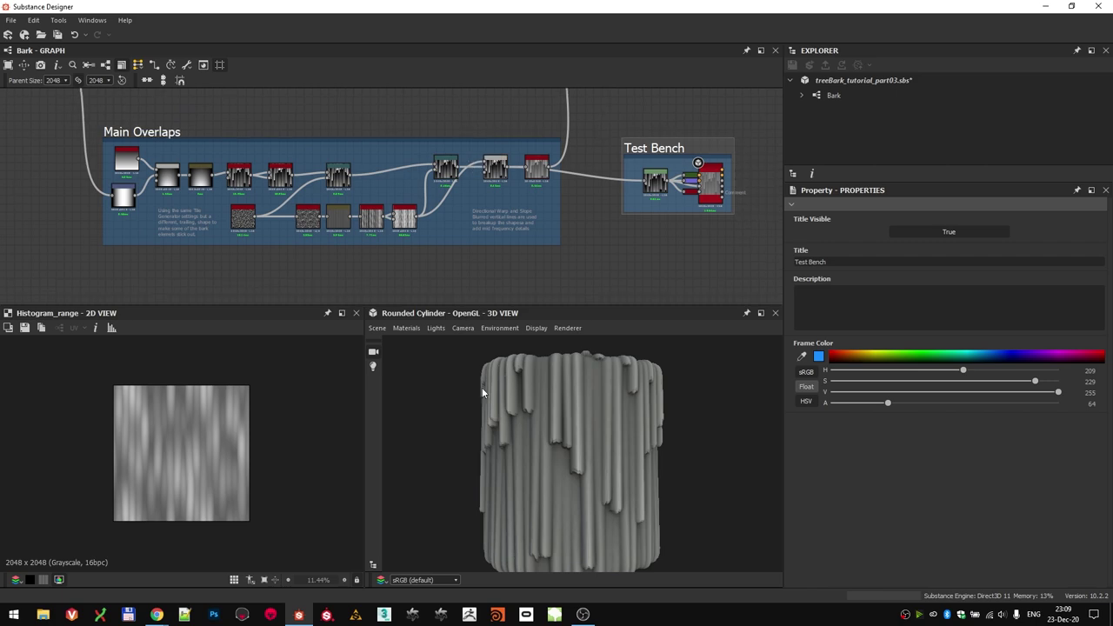
scroll(233, 159, "down", 1)
middle_click_drag(233, 159, 277, 281)
scroll(299, 130, "up", 6)
double_click(289, 160)
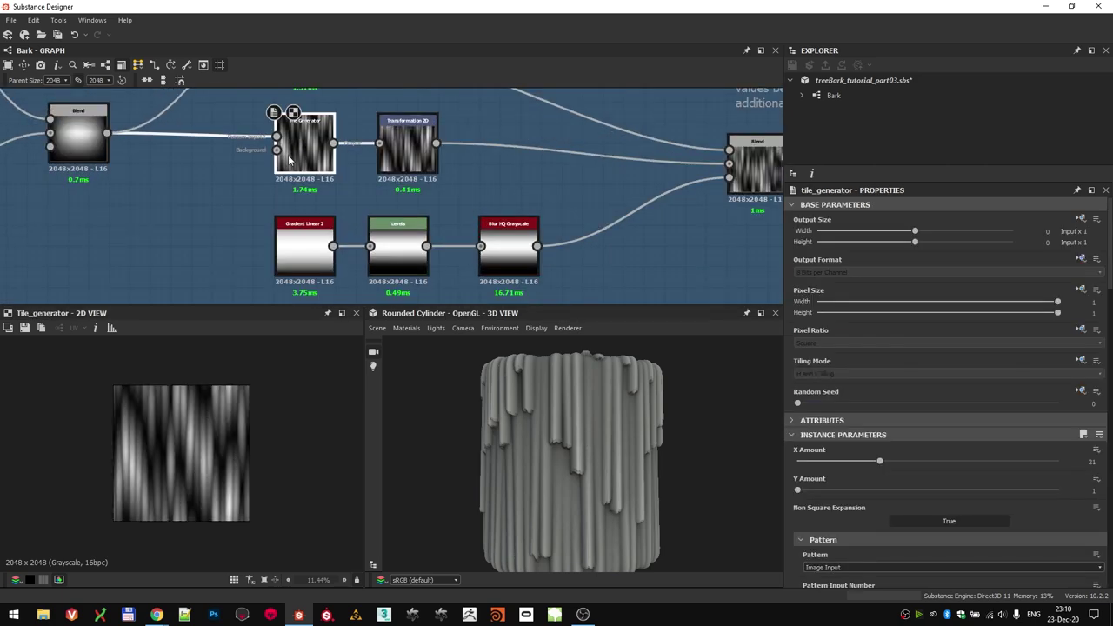
- Trace the link from Main Shapes into Main Overlaps and preview its Transformation 2D node, checking the Tiling Mode
scroll(301, 208, "down", 2)
middle_click_drag(288, 160, 427, 117)
scroll(426, 117, "down", 2)
middle_click_drag(380, 176, 377, 203)
scroll(202, 152, "up", 4)
middle_click_drag(201, 152, 234, 232)
middle_click_drag(408, 258, 411, 174)
scroll(286, 263, "down", 1)
middle_click_drag(286, 263, 273, 200)
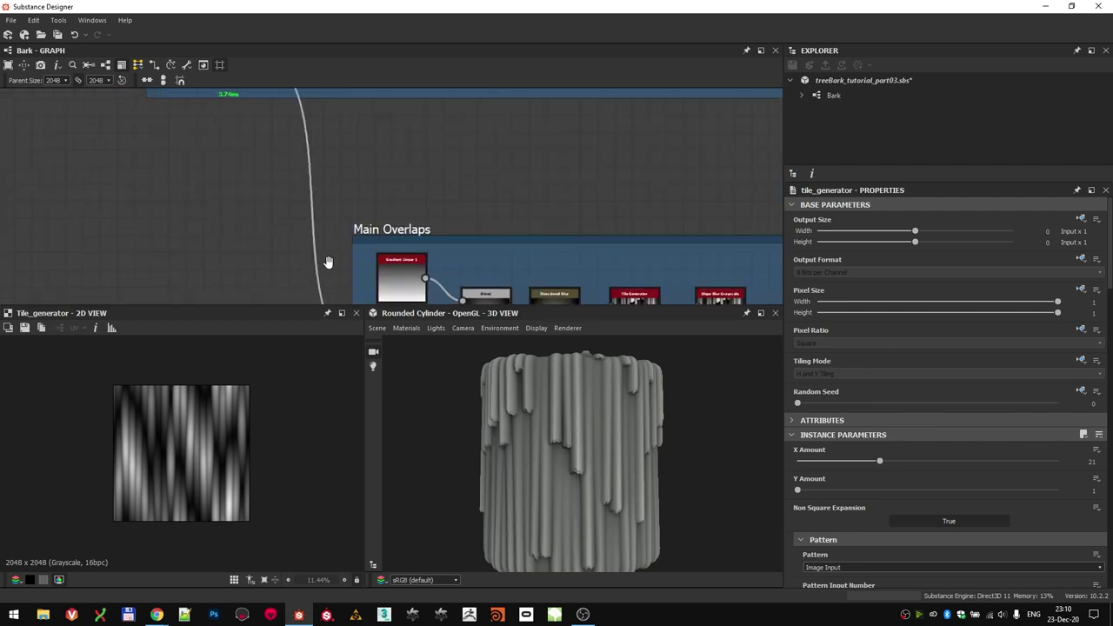
scroll(273, 201, "up", 2)
left_click(287, 252)
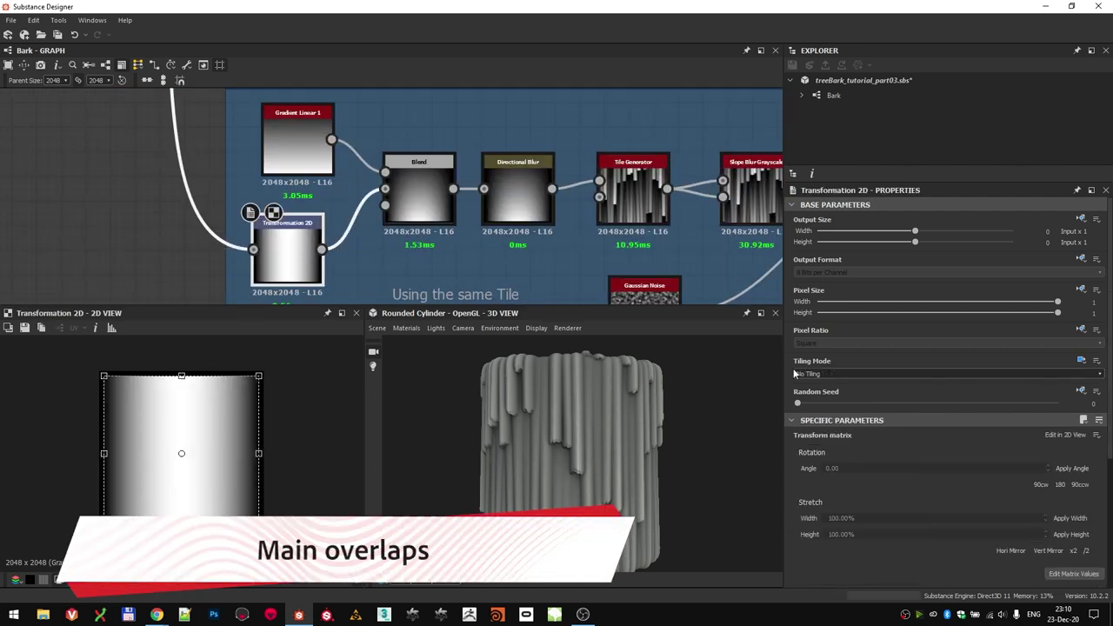
- Preview Gradient Linear 1 and the Multiply Blend of Main Overlaps in the 2D view
middle_click_drag(423, 224, 381, 235)
double_click(256, 154)
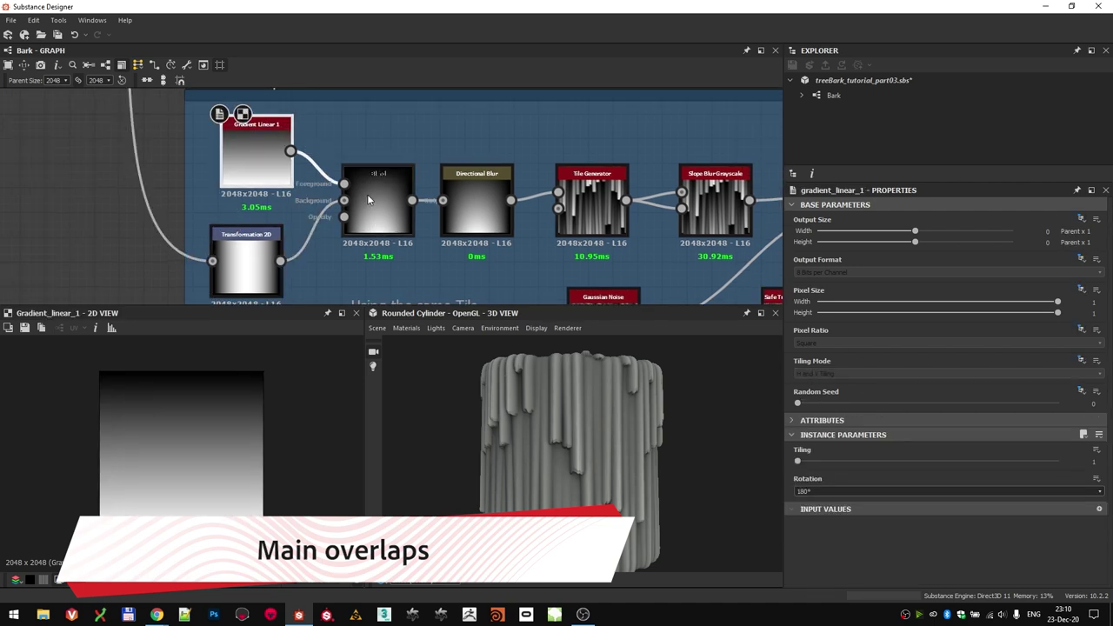
double_click(367, 197)
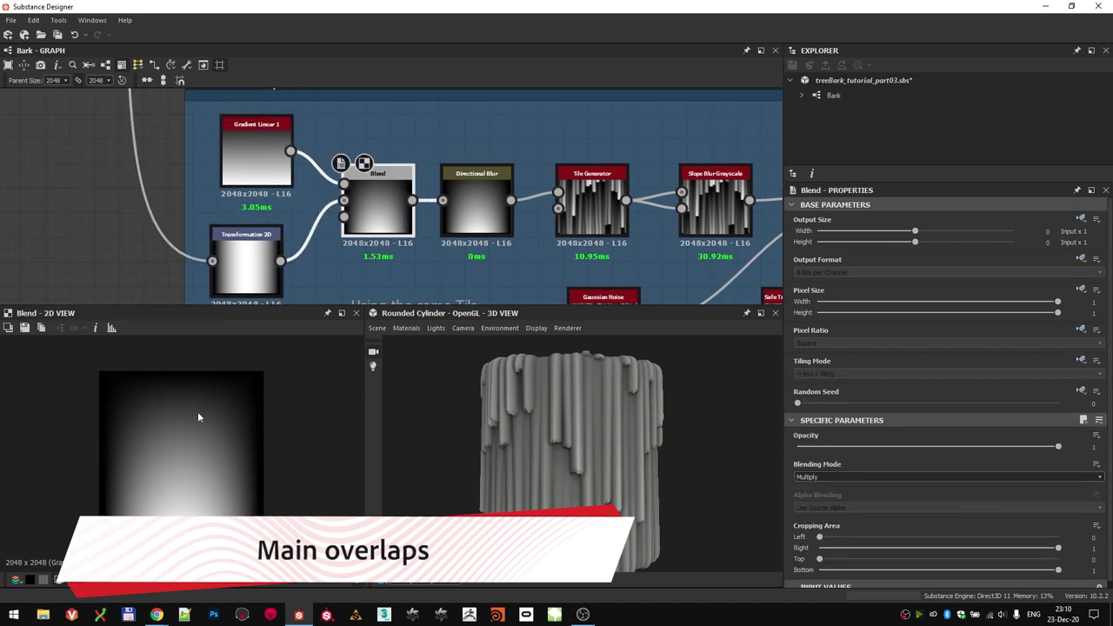
- Preview the Directional Blur of Main Overlaps up close in the 2D view and open the Transformation 2D parameters
left_click(477, 204)
scroll(236, 410, "up", 3)
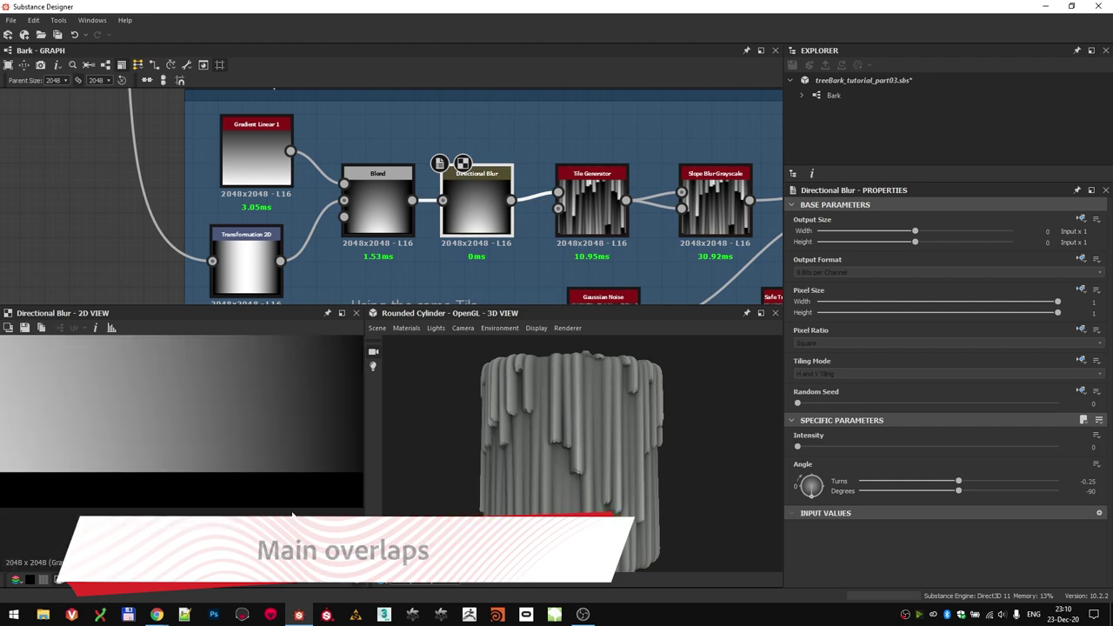
scroll(295, 466, "down", 4)
left_click(246, 261)
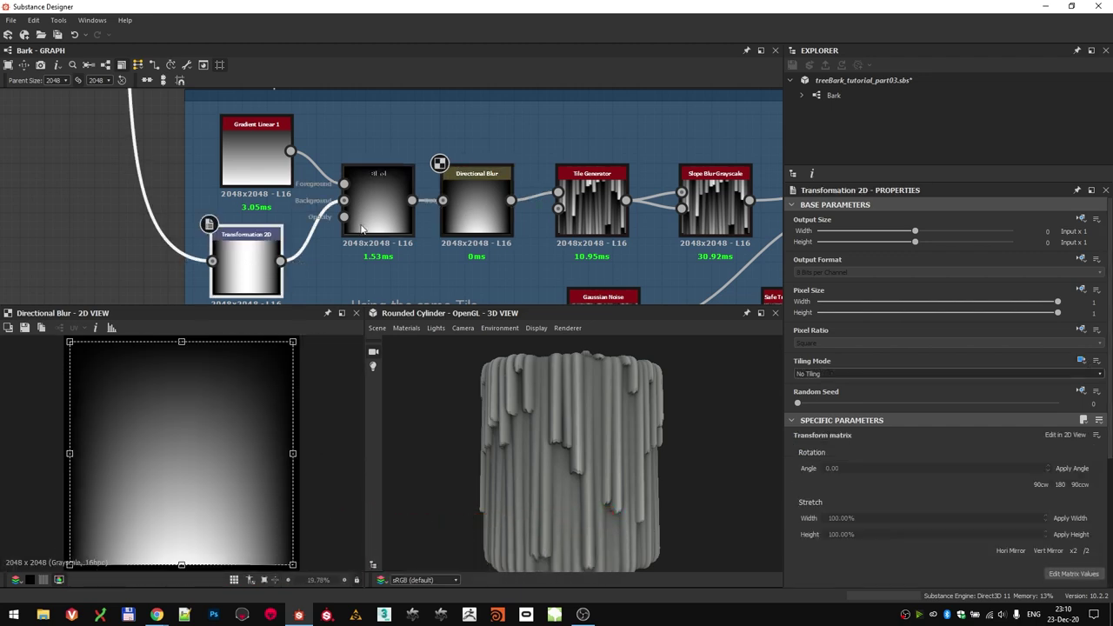
- Connect the Tile Generator of Main Overlaps to the Test Bench's Levels and inspect the 3D cylinder from another angle
scroll(419, 205, "down", 3)
scroll(519, 213, "down", 5)
middle_click_drag(519, 213, 252, 214)
scroll(406, 224, "up", 4)
left_click_drag(420, 209, 720, 213)
left_click_drag(607, 458, 440, 338)
scroll(185, 224, "up", 3)
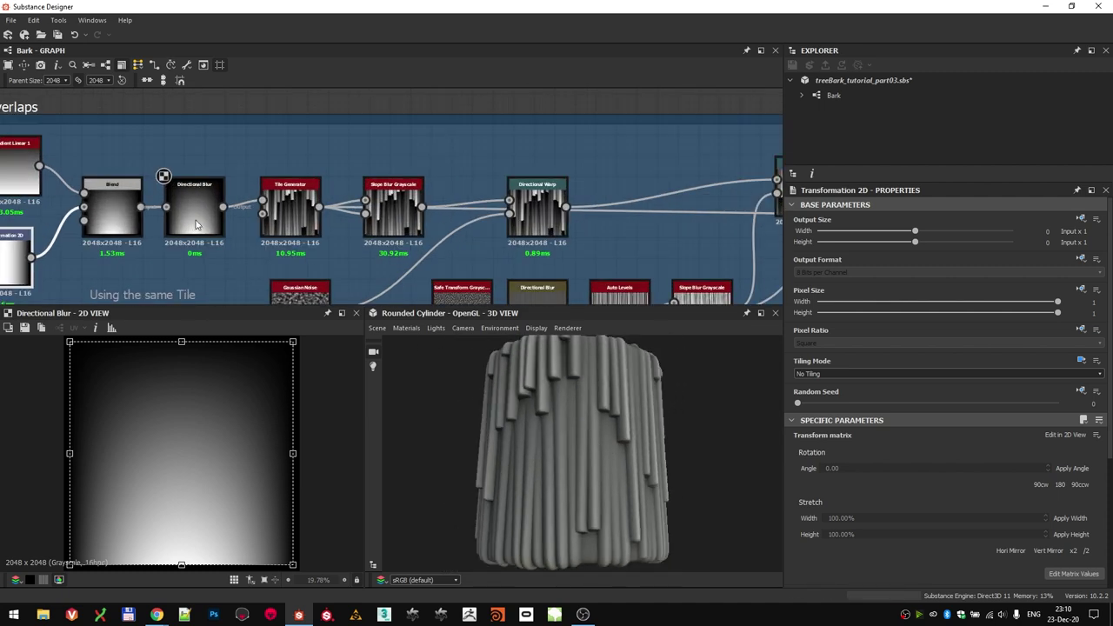
- Move the Test Bench below Main Overlaps and connect the Slope Blur Grayscale after the Tile Generator to its Levels
scroll(604, 420, "down", 2)
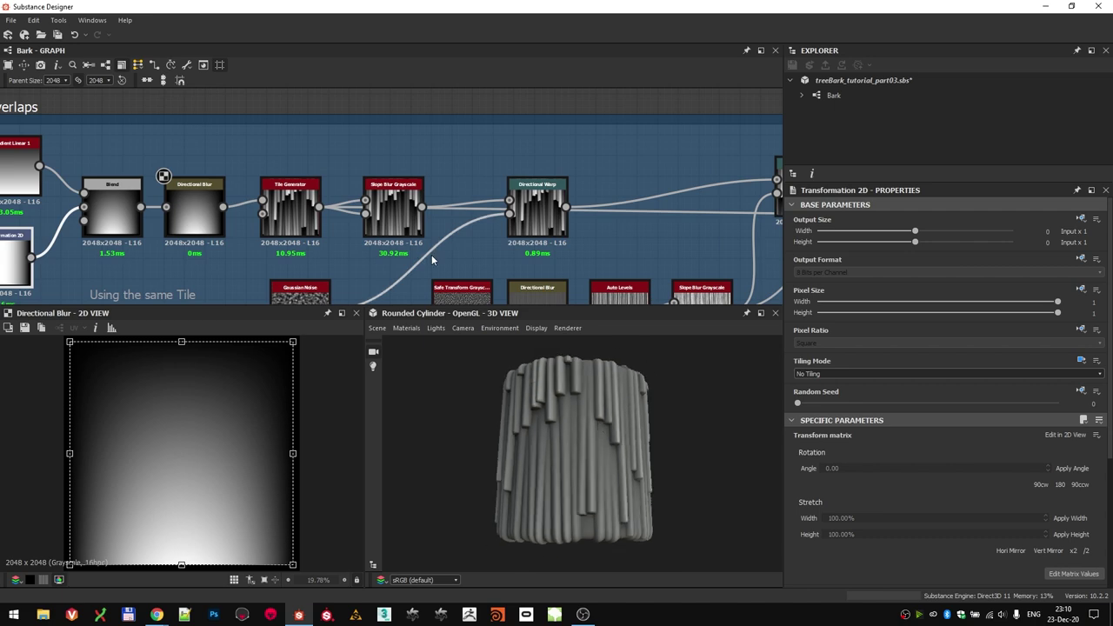
scroll(432, 260, "down", 5)
middle_click_drag(631, 185, 653, 153)
left_click_drag(653, 153, 272, 268)
scroll(252, 248, "up", 3)
scroll(274, 144, "down", 2)
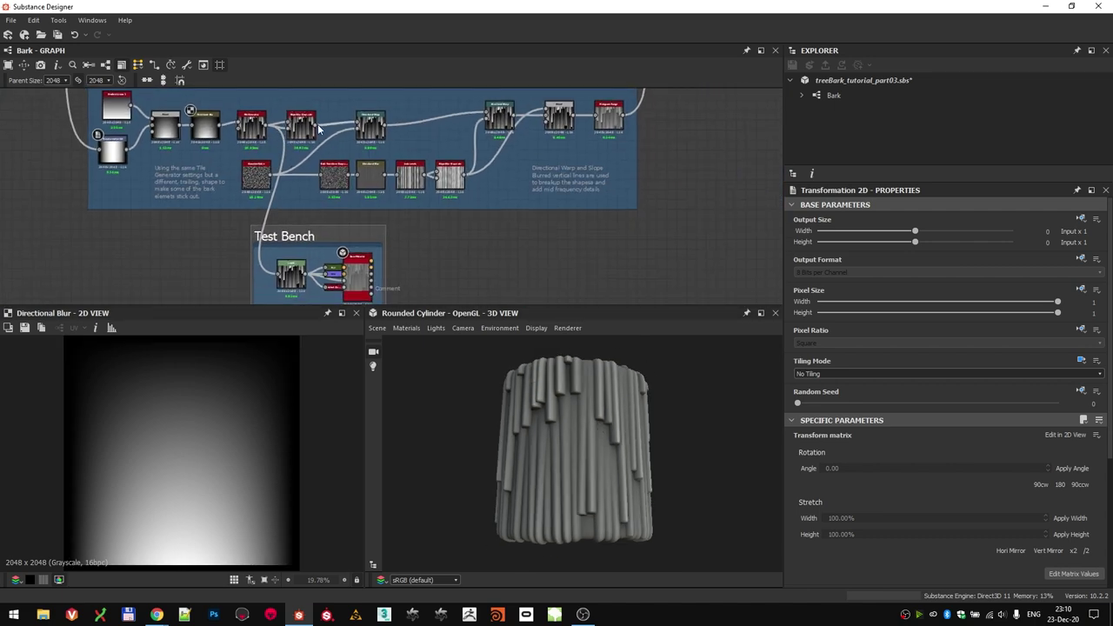
left_click(286, 274)
scroll(624, 433, "up", 5)
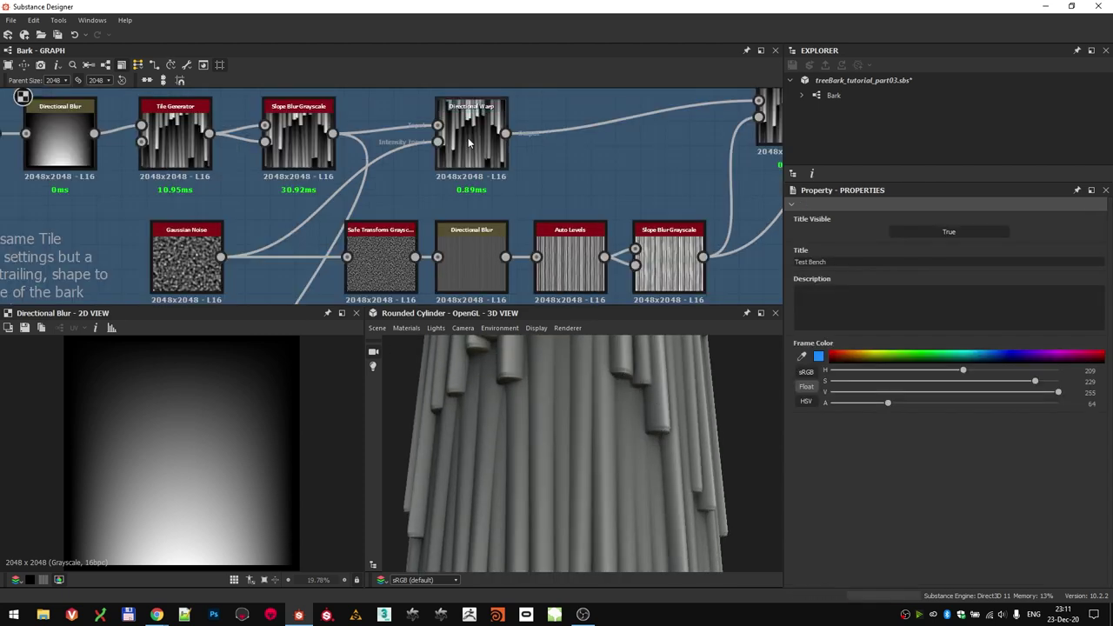
- Preview the Gaussian Noise and first Directional Warp of Main Overlaps, and connect the warp to the Test Bench's Levels
left_click(185, 261)
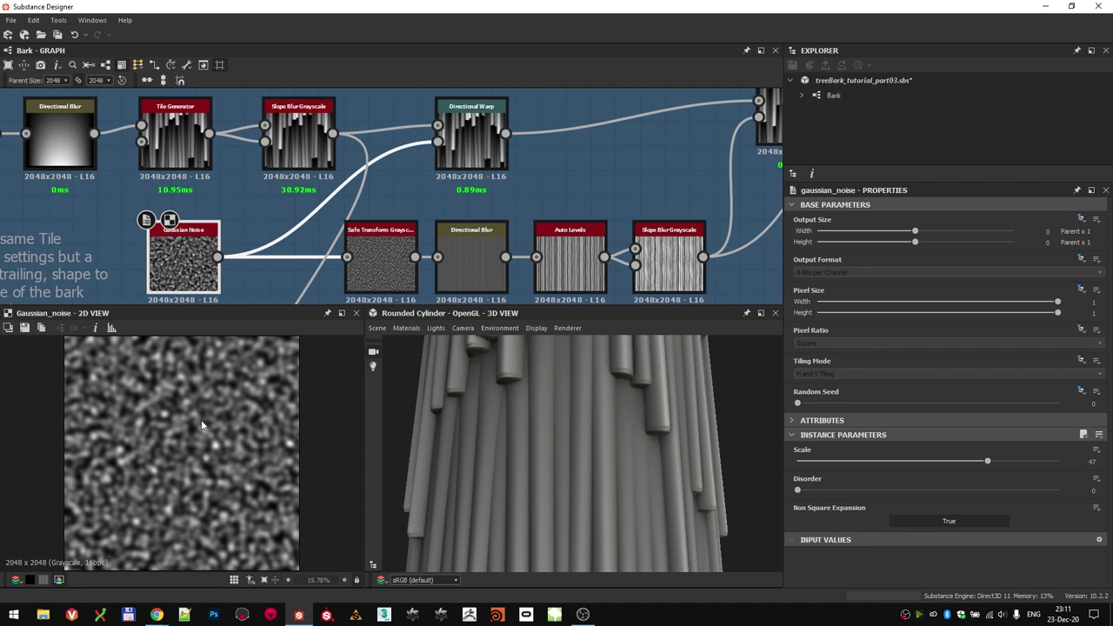
left_click(471, 135)
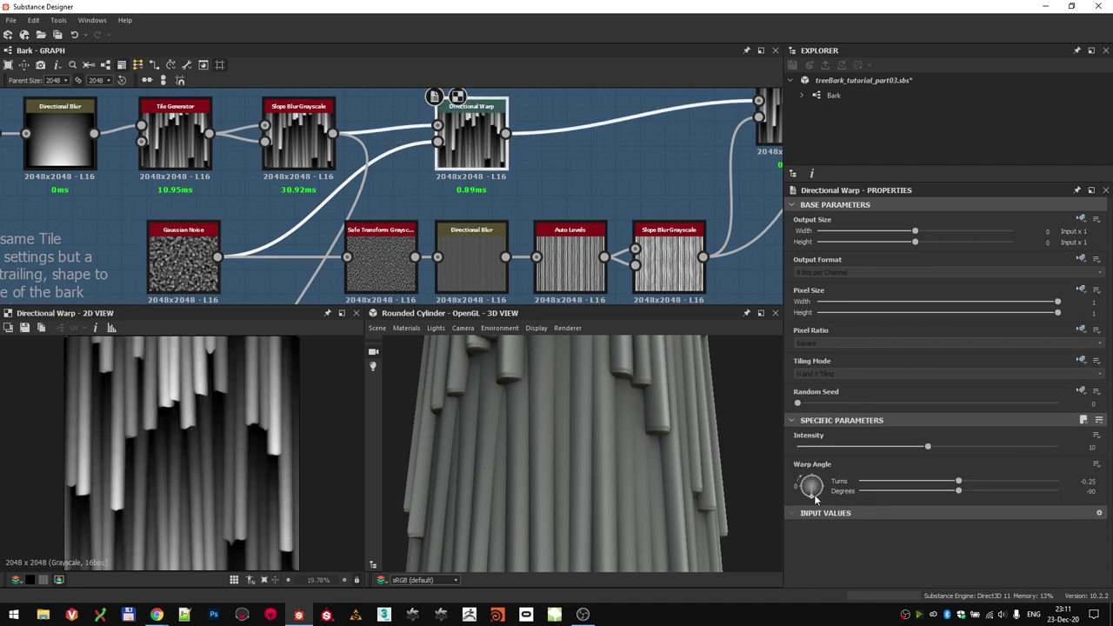
scroll(507, 210, "down", 4)
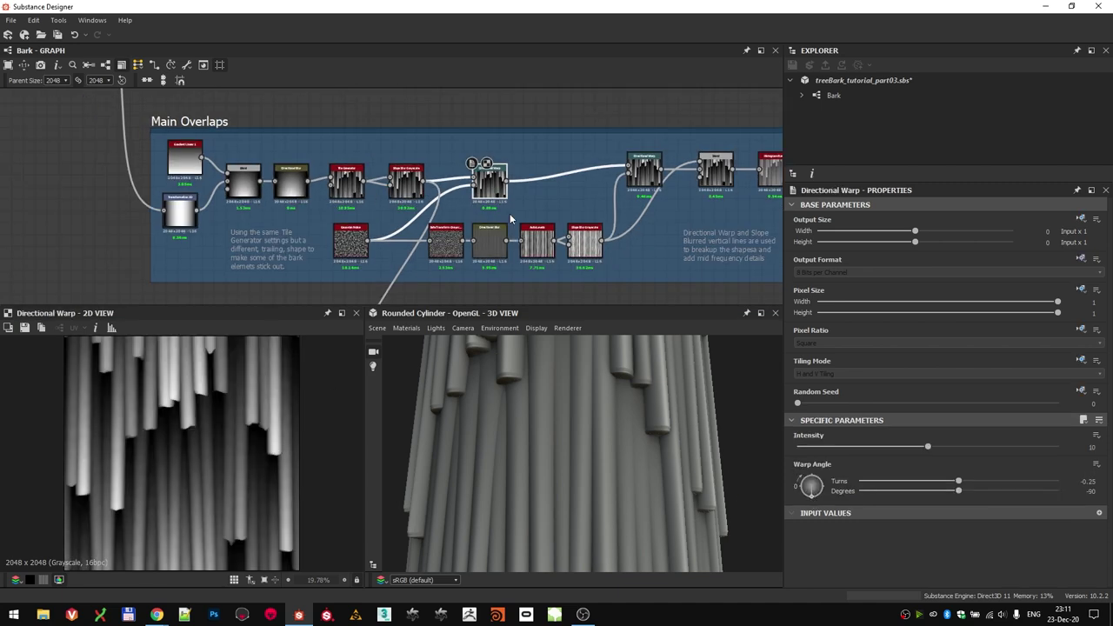
middle_click_drag(507, 196, 496, 155)
middle_click_drag(433, 207, 433, 196)
left_click_drag(497, 121, 379, 297)
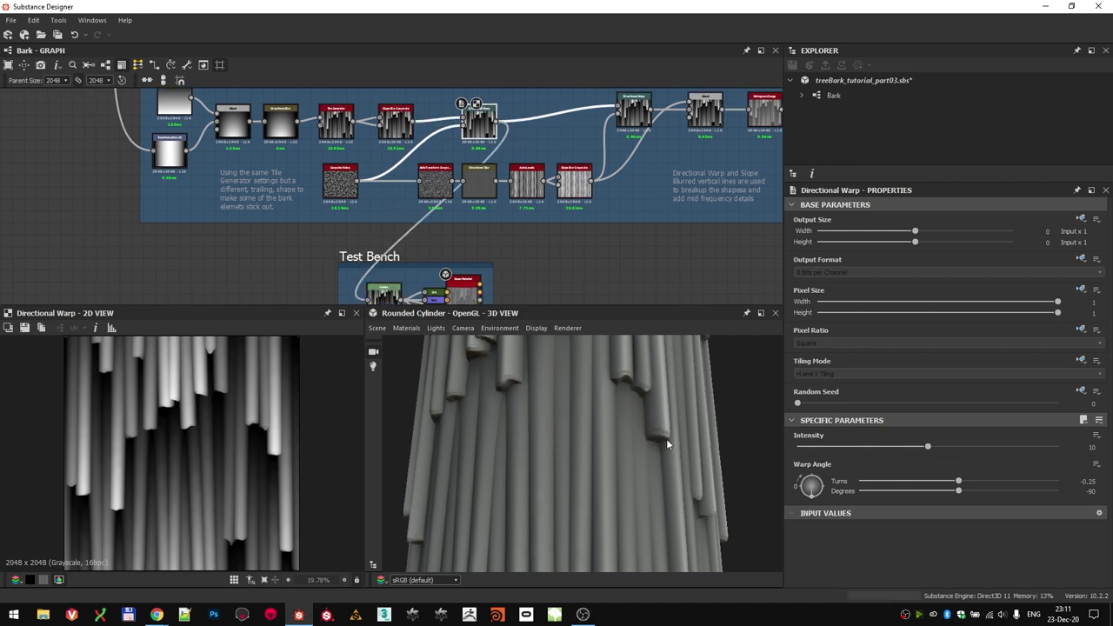
- Move the Test Bench further along Main Overlaps and preview the Safe Transform Grayscale and the Directional Blur of the vertical-line branch
middle_click_drag(466, 224, 461, 197)
left_click_drag(423, 233, 682, 219)
middle_click_drag(488, 241, 347, 273)
scroll(185, 200, "up", 5)
scroll(185, 201, "up", 1)
middle_click_drag(186, 200, 123, 229)
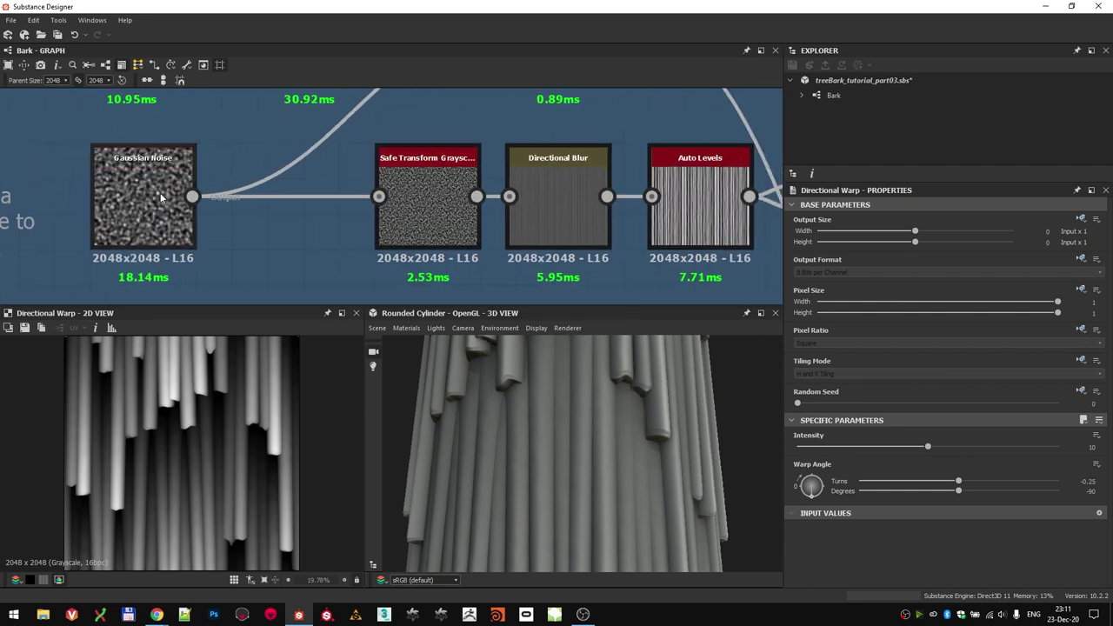
double_click(424, 174)
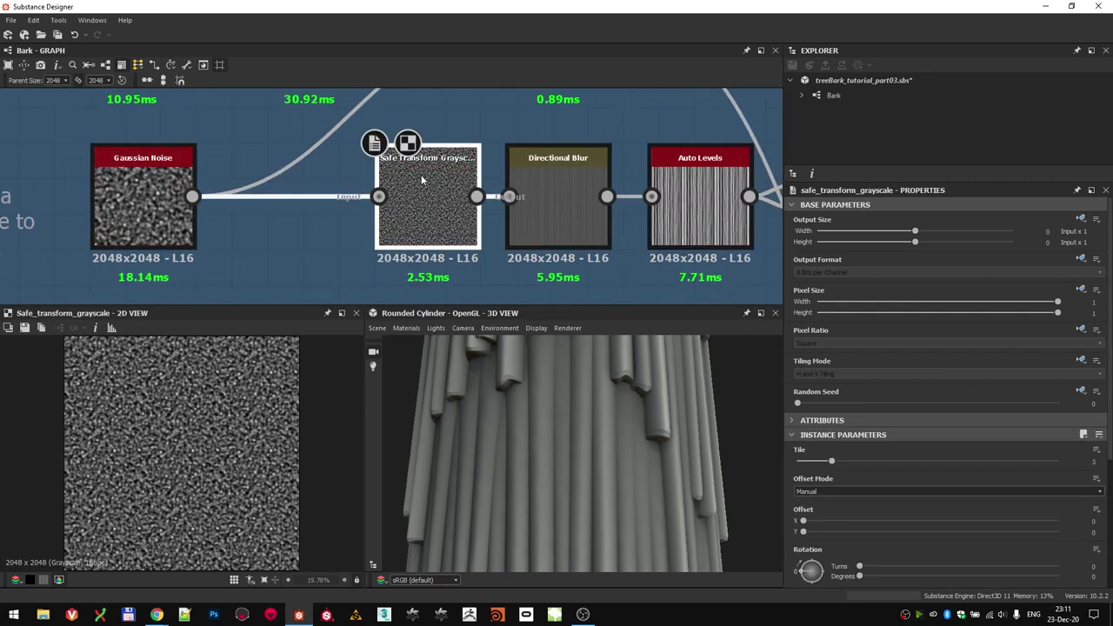
middle_click_drag(554, 201, 262, 199)
double_click(263, 199)
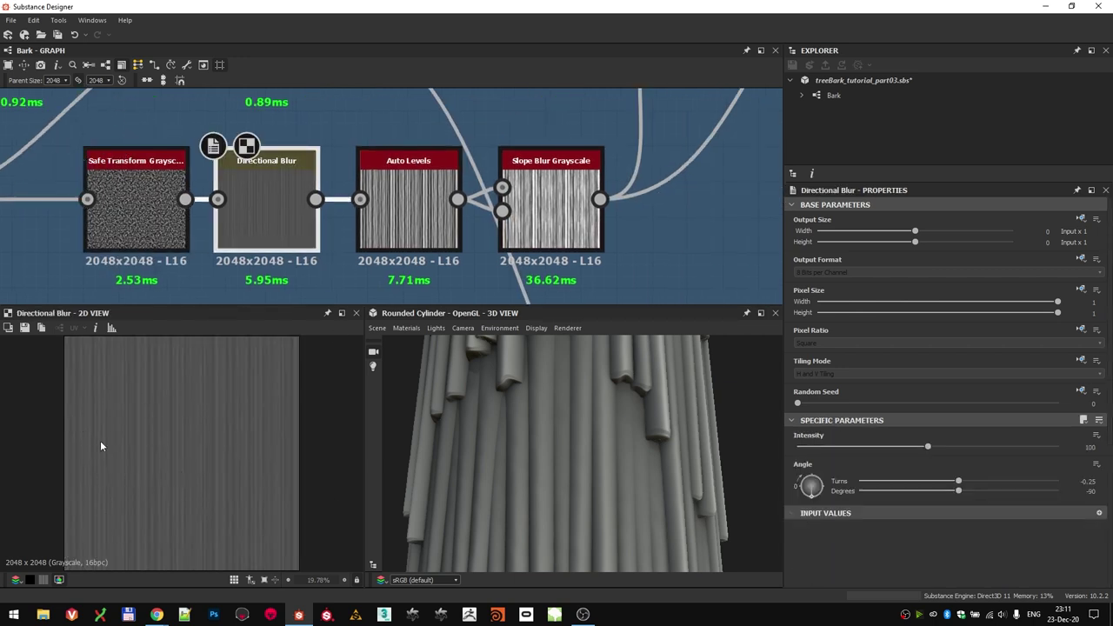
- Preview the Auto Levels node of Main Overlaps and examine its vertical lines up close in the 2D view
double_click(434, 164)
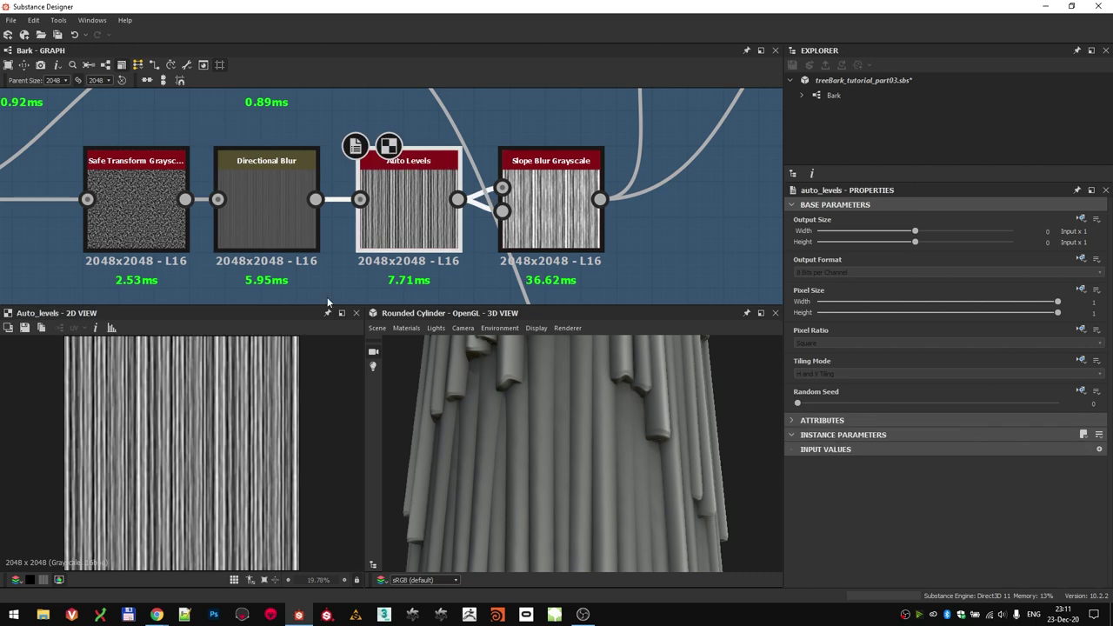
scroll(220, 428, "up", 4)
scroll(147, 438, "up", 2)
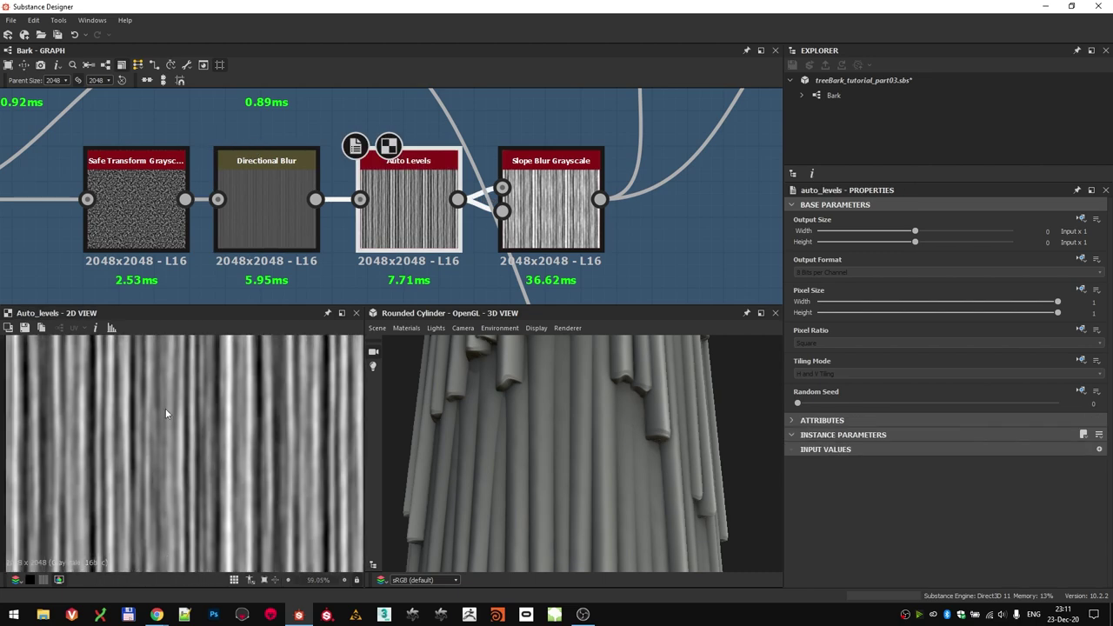
scroll(113, 203, "down", 3)
scroll(182, 467, "down", 1)
scroll(184, 466, "down", 5)
scroll(110, 452, "up", 9)
scroll(346, 439, "down", 8)
scroll(418, 191, "down", 2)
scroll(303, 206, "up", 4)
scroll(303, 207, "down", 1)
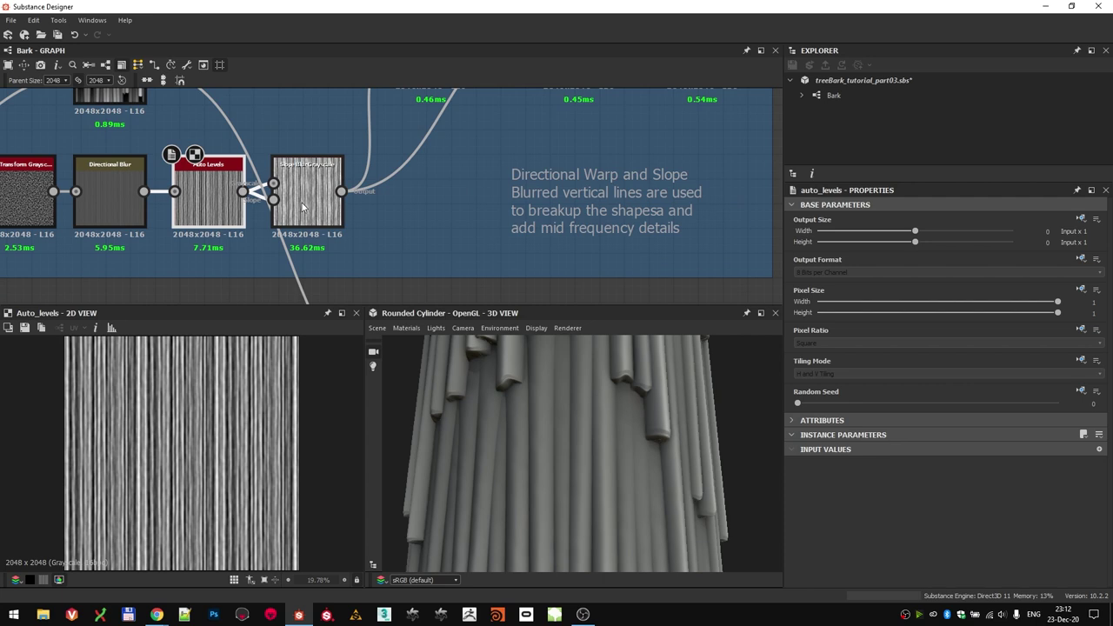
- Compare the Slope Blur Grayscale of the vertical lines with its Auto Levels input in the 2D view
double_click(304, 205)
double_click(216, 200)
left_click(312, 191)
double_click(312, 191)
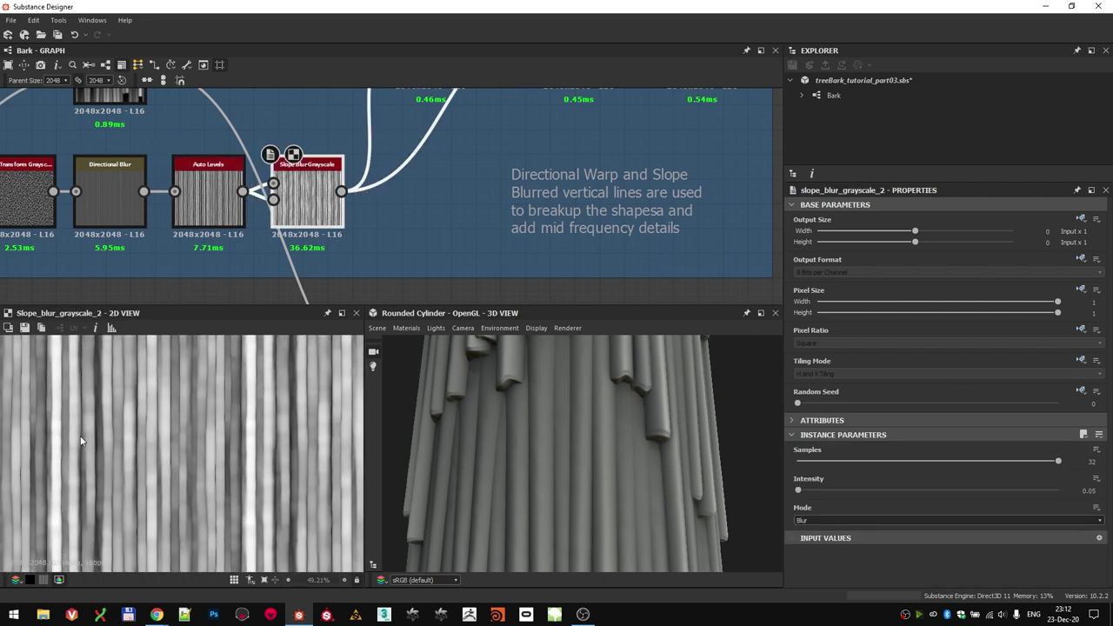
- Connect the Slope Blur Grayscale of the vertical lines to the Test Bench's Levels and inspect the 3D cylinder
scroll(461, 230, "down", 3)
middle_click_drag(459, 230, 374, 137)
left_click_drag(365, 220, 367, 228)
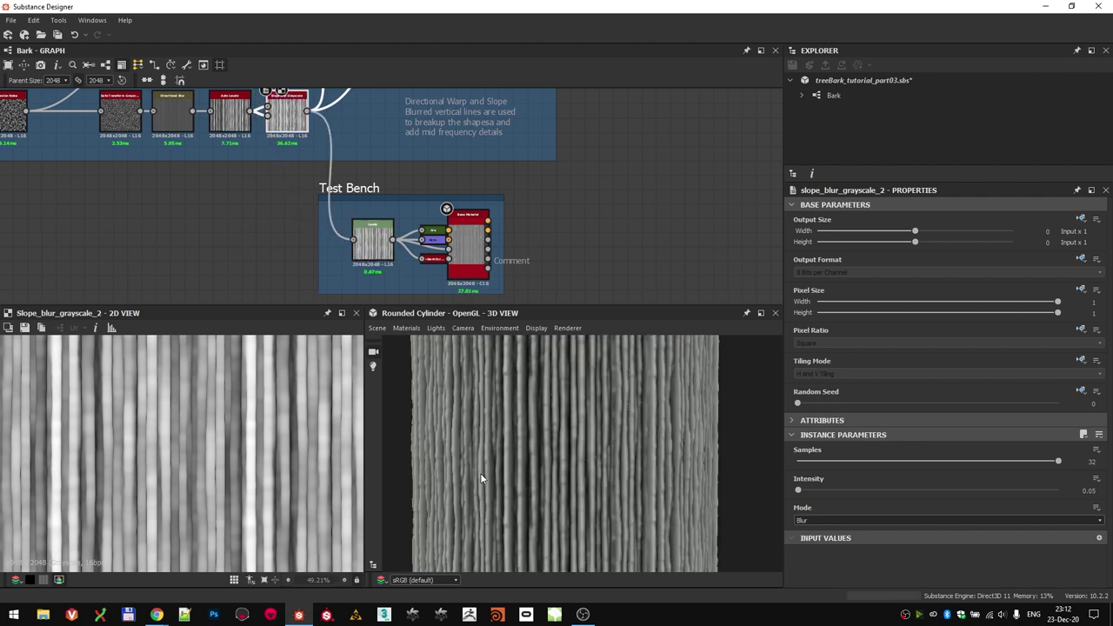
scroll(557, 466, "down", 5)
scroll(585, 454, "up", 1)
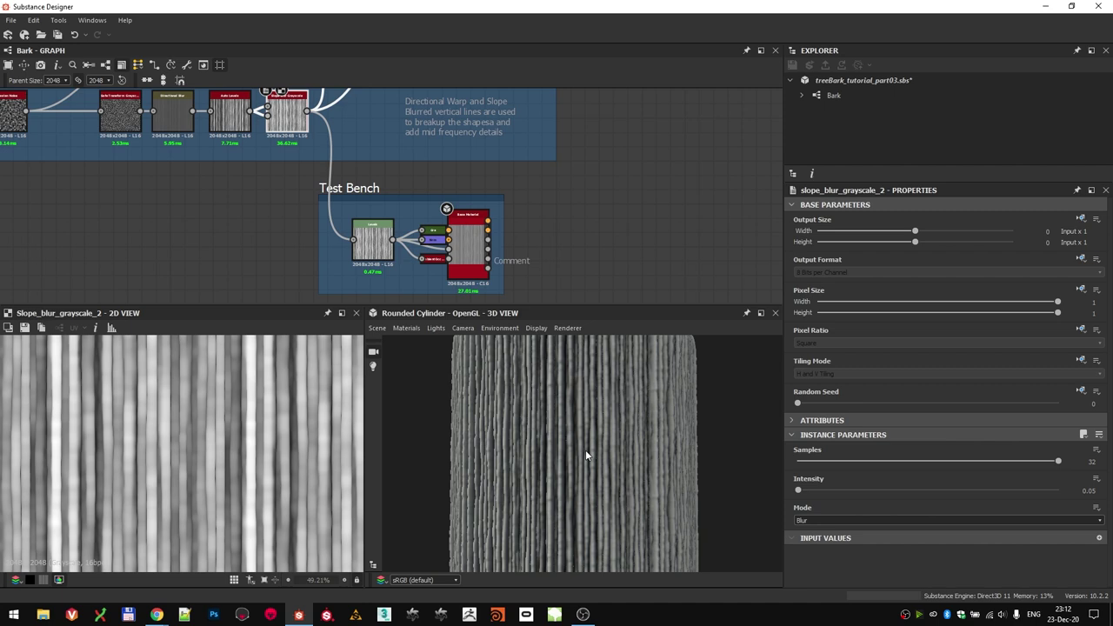
scroll(477, 211, "down", 3)
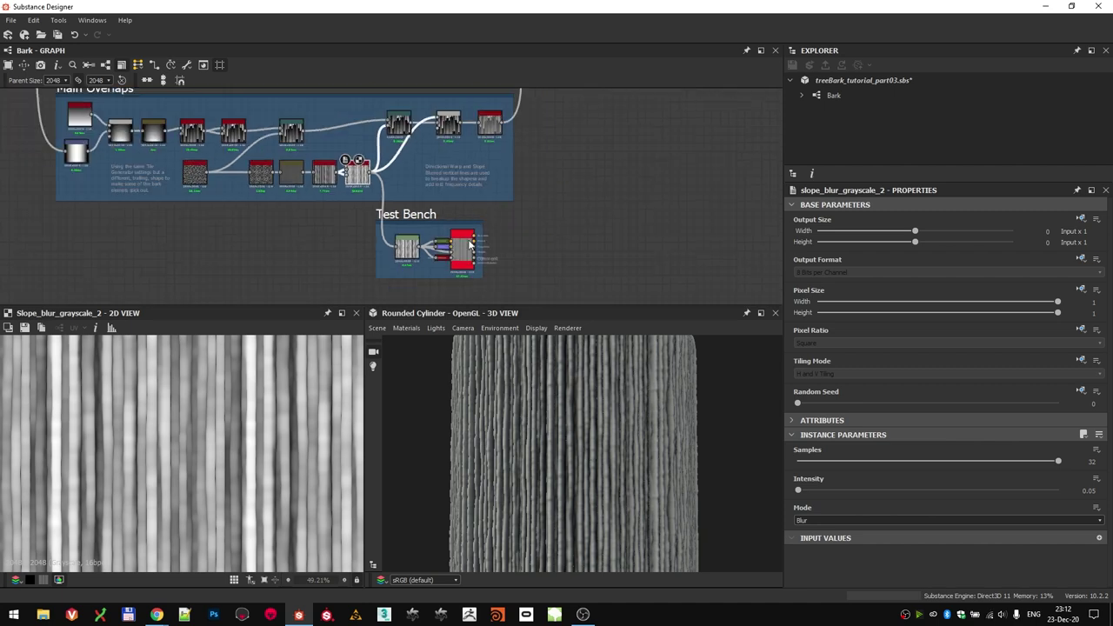
- Preview the second Directional Warp of Main Overlaps, driven by the slope-blurred lines, and check its intensity and warp angle
scroll(387, 206, "up", 3)
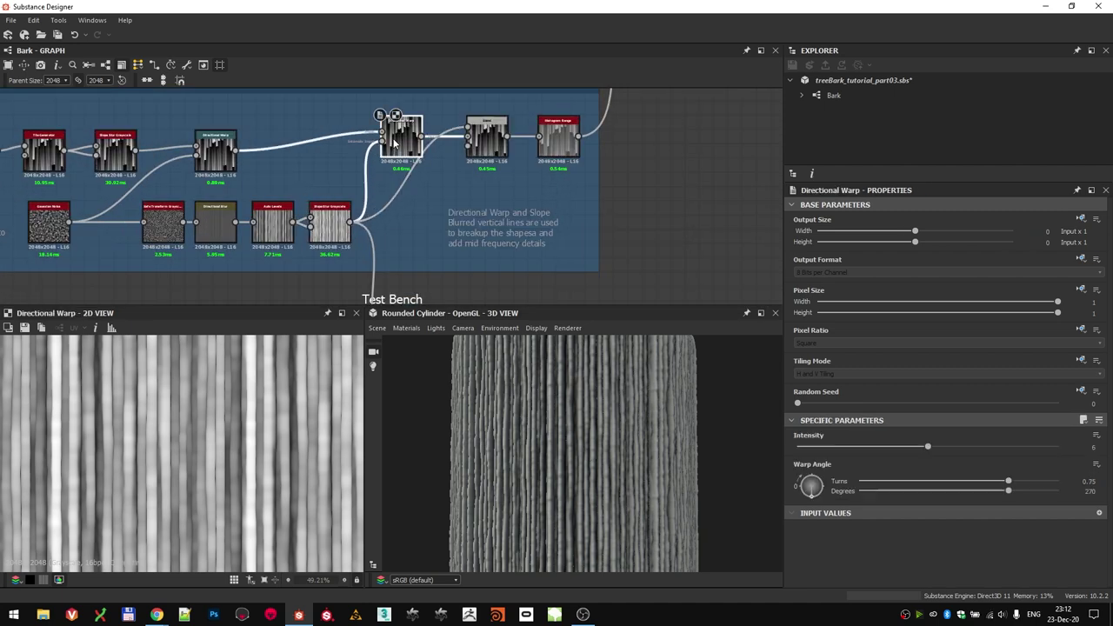
left_click(393, 144)
scroll(404, 133, "up", 3)
middle_click_drag(375, 200, 410, 167)
scroll(409, 168, "down", 2)
scroll(426, 171, "up", 2)
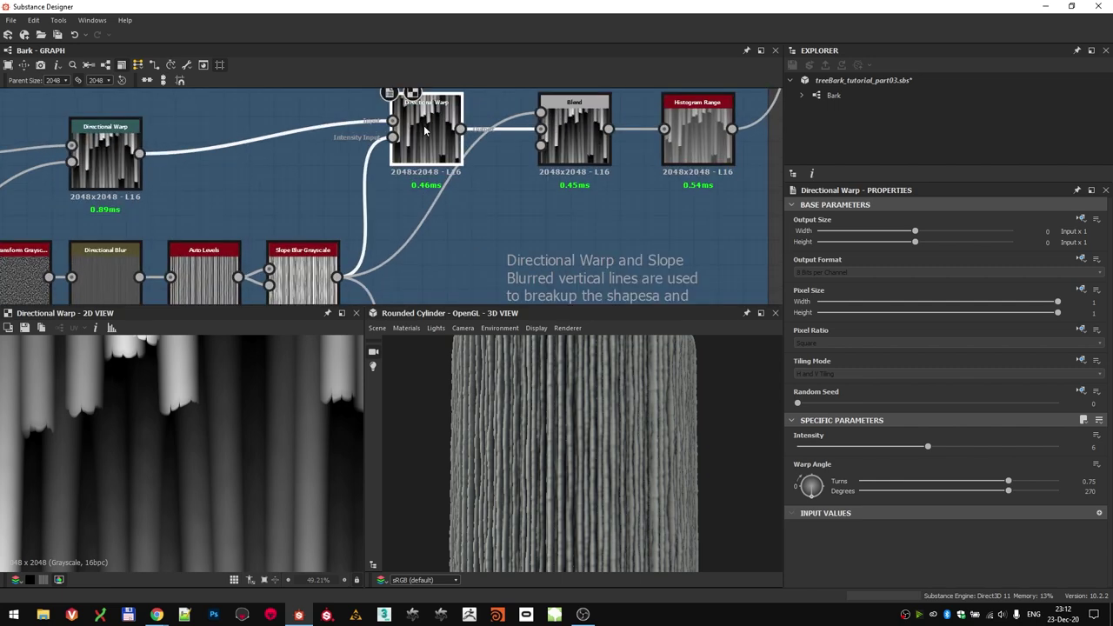
- Connect the second Directional Warp to the Test Bench's Levels and preview the Min (Darken) Blend that follows it
scroll(425, 203, "down", 3)
double_click(475, 113)
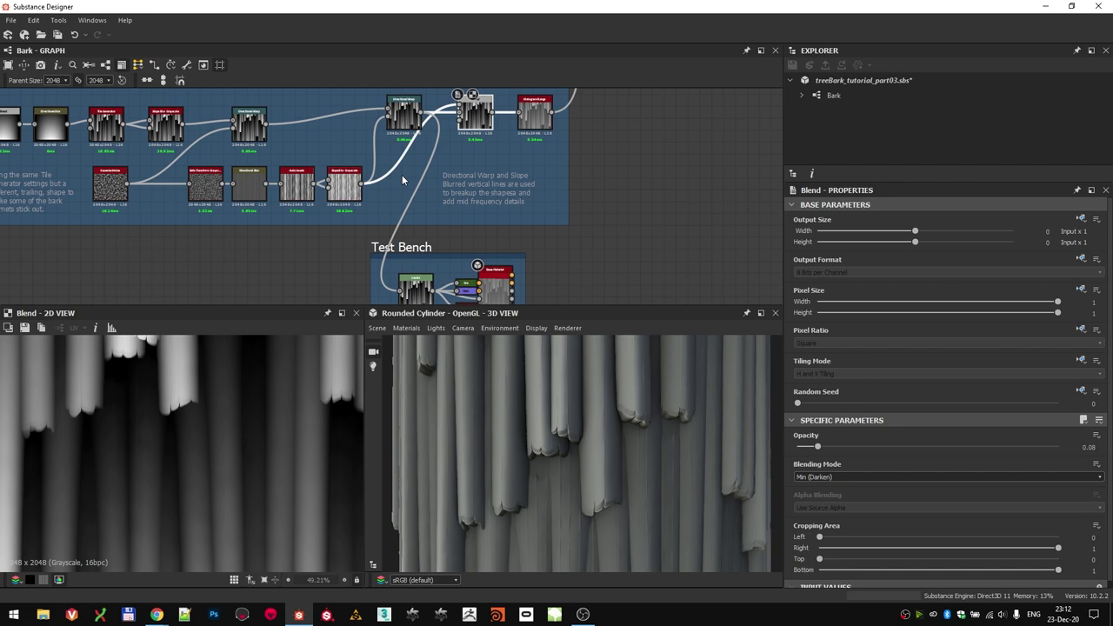
scroll(349, 174, "up", 3)
scroll(291, 213, "down", 4)
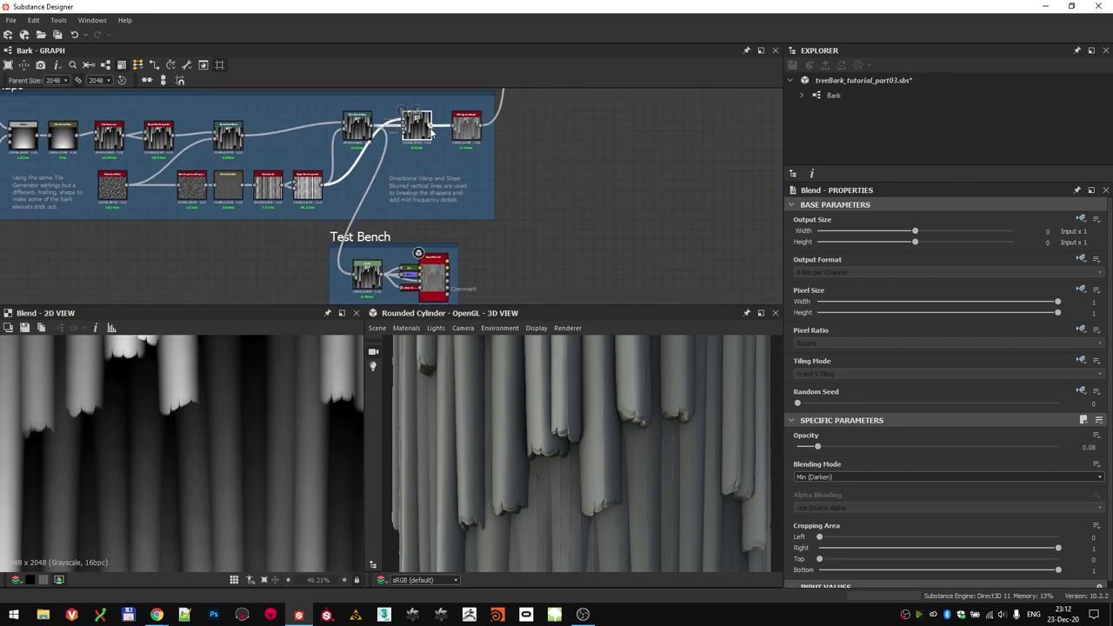
- Connect the Min (Darken) Blend of Main Overlaps to the Test Bench's Levels and inspect the cracks on the 3D cylinder
scroll(567, 412, "up", 3)
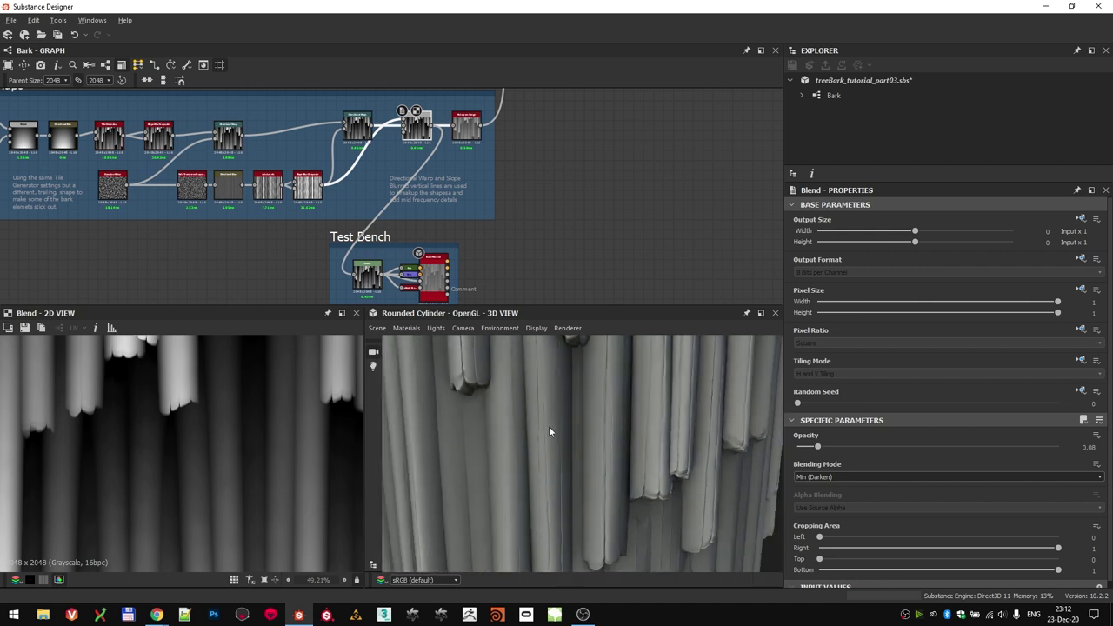
scroll(549, 426, "down", 3)
left_click_drag(549, 426, 474, 437)
- Open the Histogram Range parameters of Main Overlaps and move the Test Bench next to the Small shapes frame
left_click_drag(368, 235, 599, 118)
middle_click_drag(488, 249, 448, 327)
scroll(439, 212, "up", 4)
left_click(420, 187)
scroll(420, 187, "down", 2)
scroll(421, 189, "down", 3)
middle_click_drag(421, 189, 291, 214)
left_click_drag(393, 228, 453, 141)
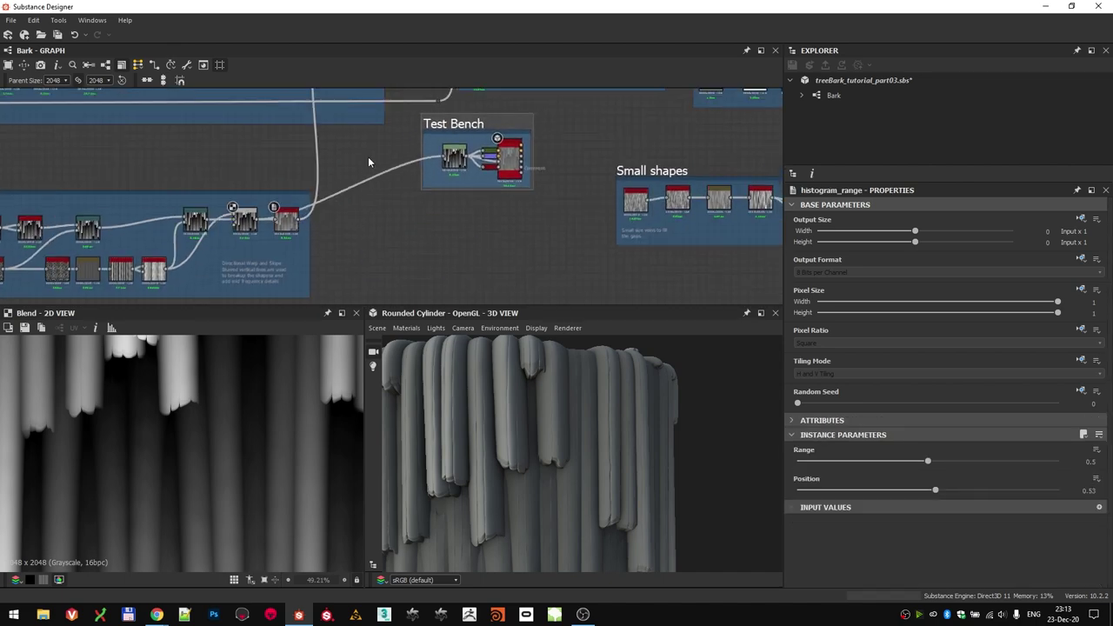
- Connect the Histogram Range of Main Shapes to the Test Bench's Levels and inspect the 3D cylinder
middle_click_drag(360, 162, 331, 261)
scroll(304, 127, "up", 2)
middle_click_drag(183, 141, 147, 157)
scroll(237, 172, "down", 1)
left_click_drag(178, 118, 418, 255)
left_click_drag(561, 441, 559, 420)
middle_click_drag(296, 282, 317, 234)
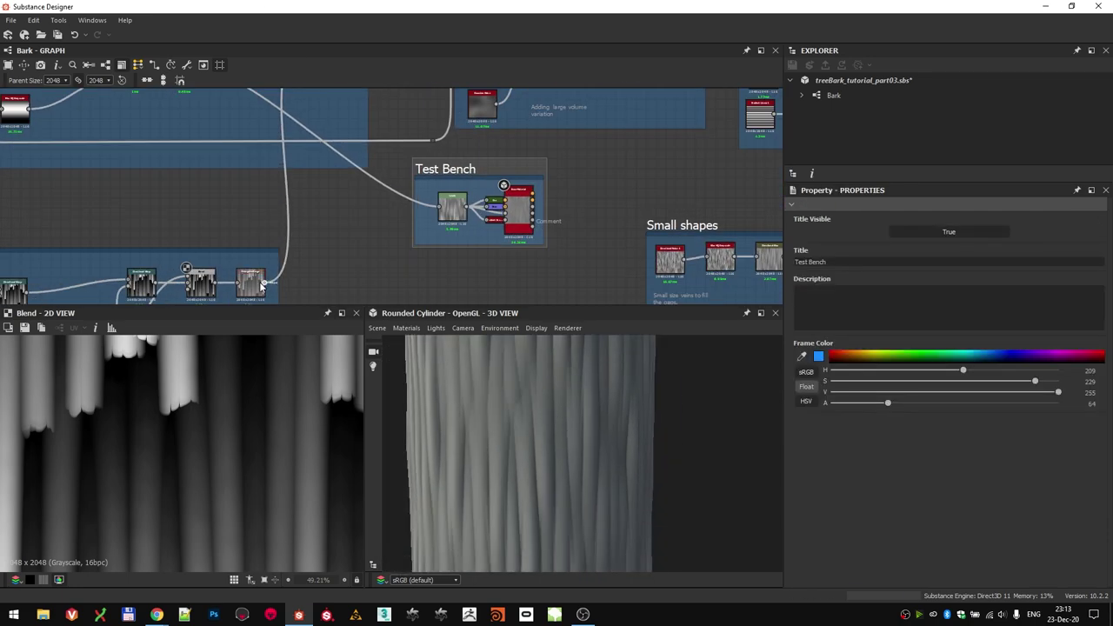
- Move the Test Bench above Big shapes, connect the Height Blend to its Levels, and inspect the whole 3D cylinder
left_click_drag(439, 211, 439, 210)
scroll(435, 166, "down", 3)
middle_click_drag(437, 165, 432, 266)
left_click_drag(432, 267, 416, 108)
scroll(414, 110, "up", 4)
left_click_drag(329, 258, 424, 150)
left_click_drag(509, 457, 676, 449)
scroll(676, 450, "down", 2)
scroll(510, 214, "down", 4)
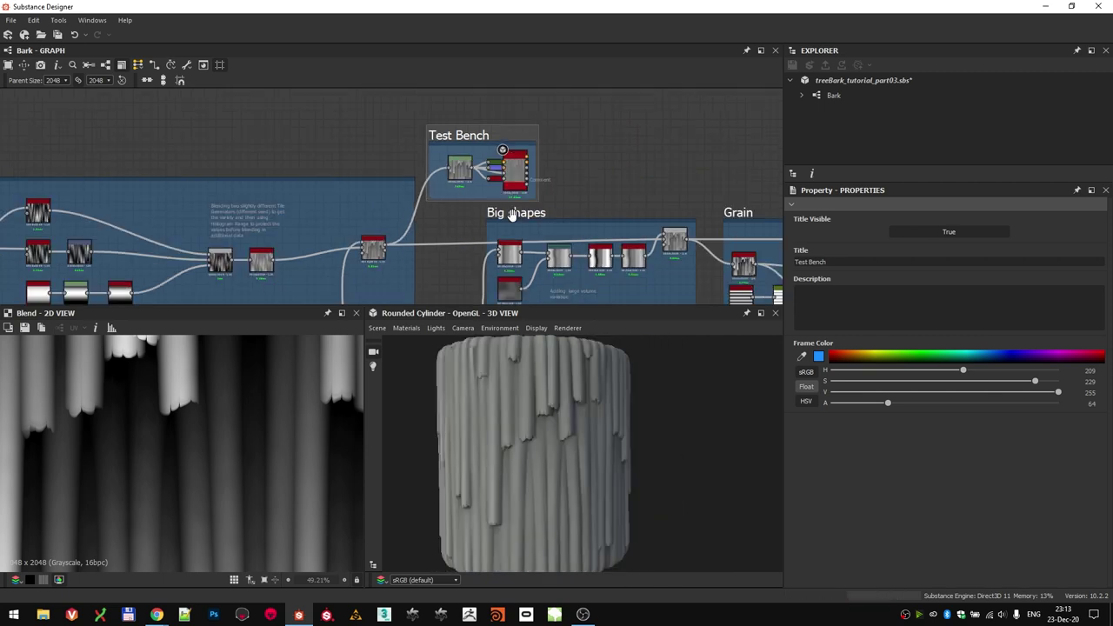
- Shift the Test Bench clear above the Big shapes frame and bring that frame's nodes into focus
middle_click_drag(461, 214, 348, 183)
left_click_drag(352, 119, 443, 111)
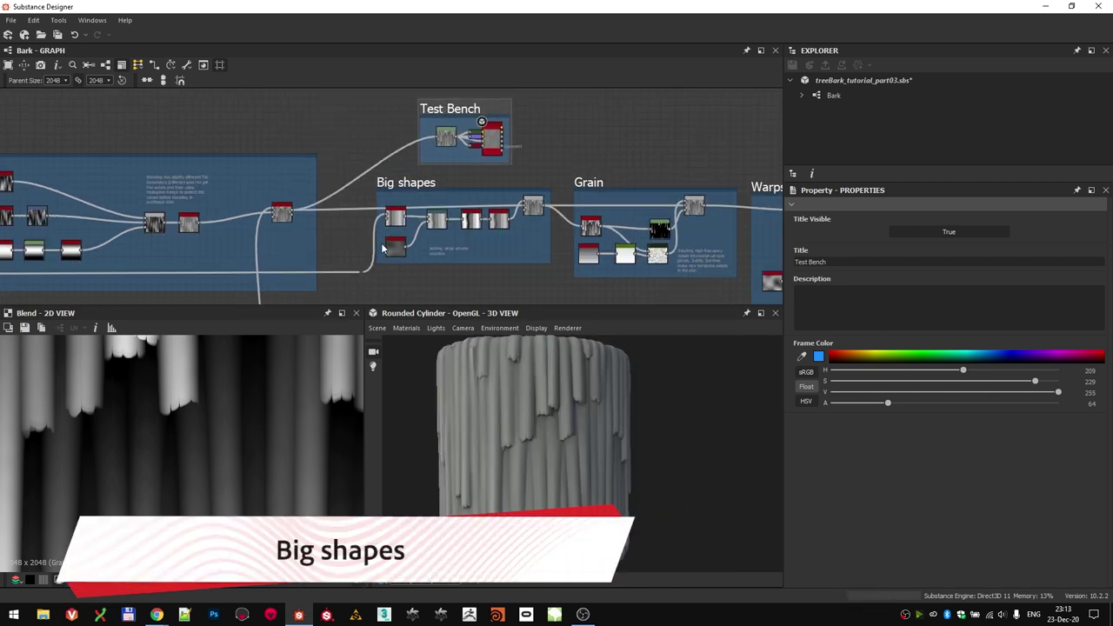
scroll(395, 236, "up", 1)
middle_click_drag(396, 236, 367, 205)
scroll(203, 422, "down", 2)
scroll(389, 218, "up", 3)
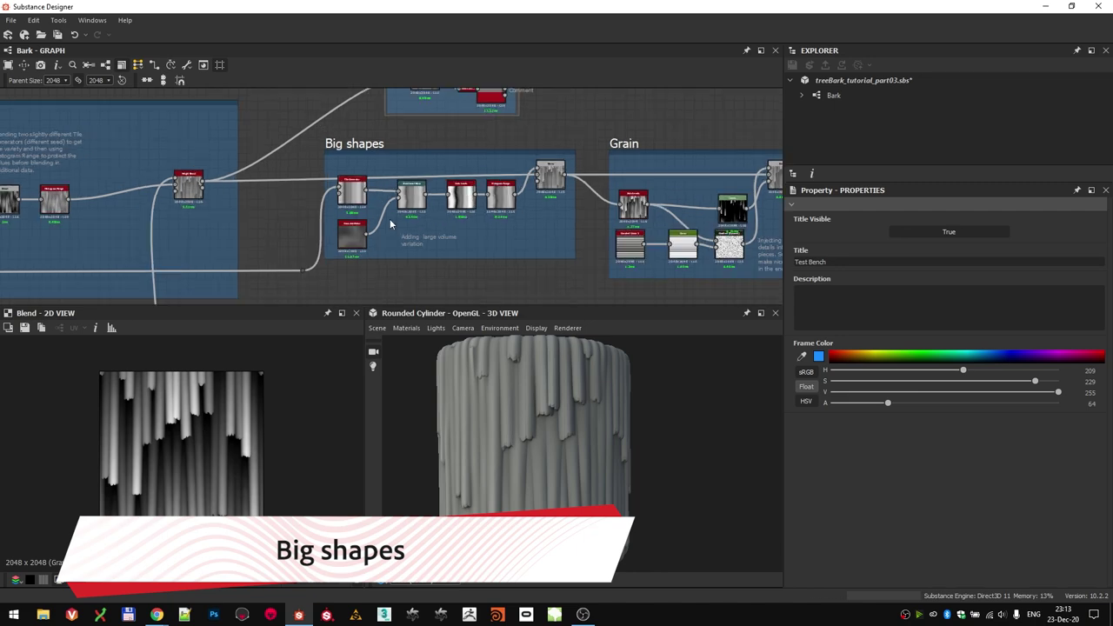
- Preview the Tile Generator of Big shapes and trace its input back to the gradient in Main Shapes
double_click(330, 200)
scroll(152, 222, "down", 3)
middle_click_drag(151, 221, 437, 241)
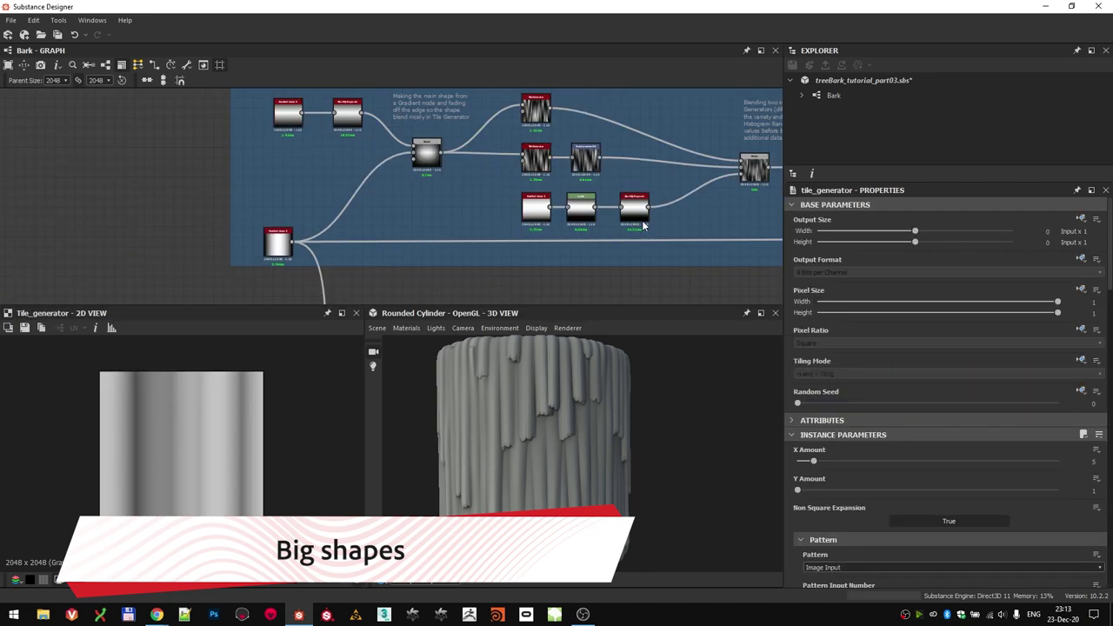
scroll(261, 258, "up", 4)
scroll(339, 202, "down", 3)
middle_click_drag(766, 208, 509, 251)
scroll(509, 251, "up", 3)
scroll(509, 251, "down", 2)
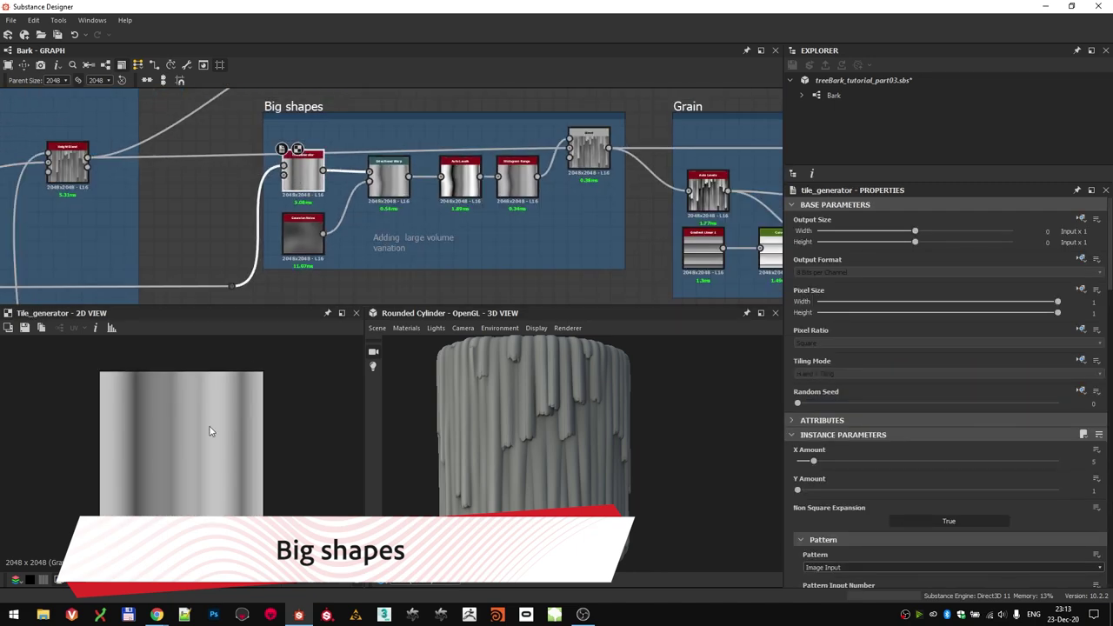
scroll(136, 391, "up", 1)
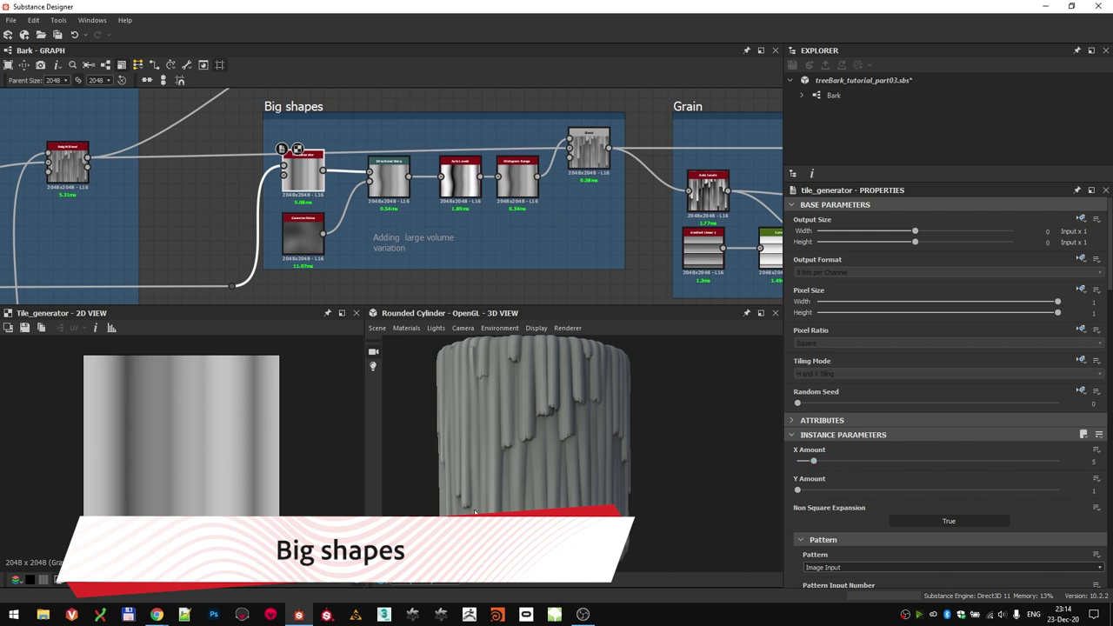
- Try a Y Amount of 23 on the Big shapes Tile Generator and undo it
left_click_drag(798, 490, 888, 441)
scroll(874, 461, "down", 3)
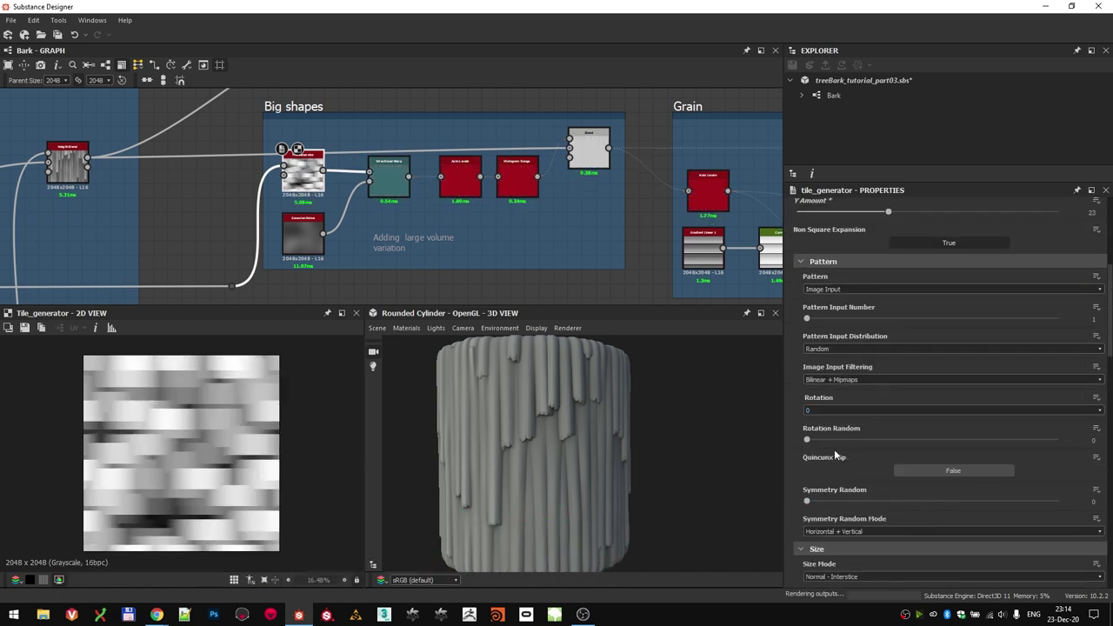
scroll(830, 456, "up", 2)
- Review the Size, Position, Rotation and Color parameters of the Big shapes Tile Generator, including Position Random and Luminance Random
scroll(830, 456, "down", 5)
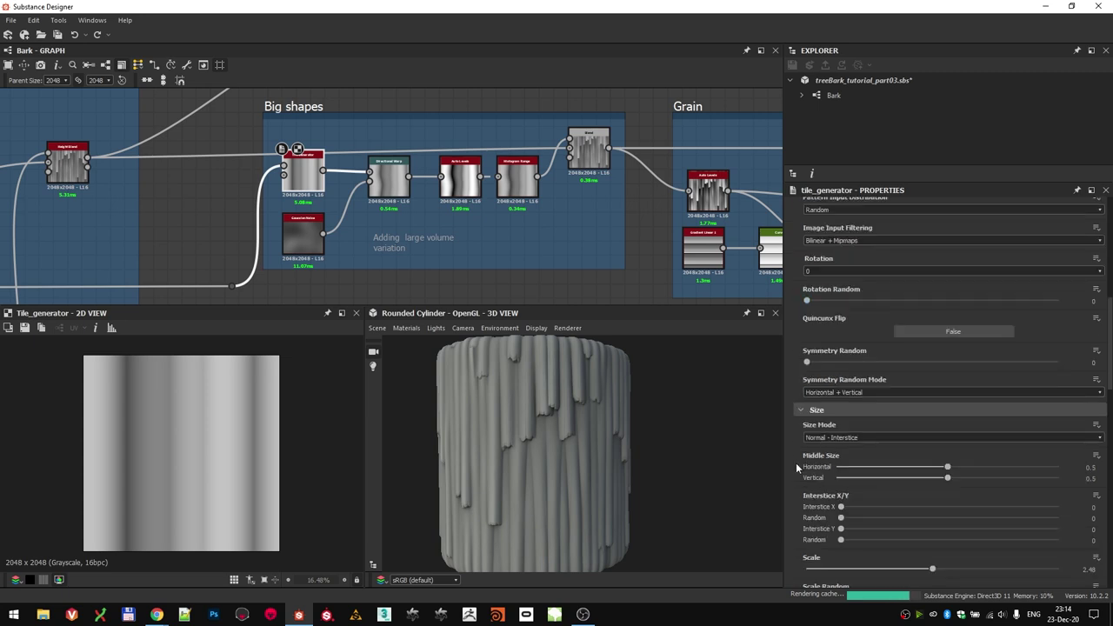
scroll(796, 468, "down", 2)
scroll(790, 460, "down", 5)
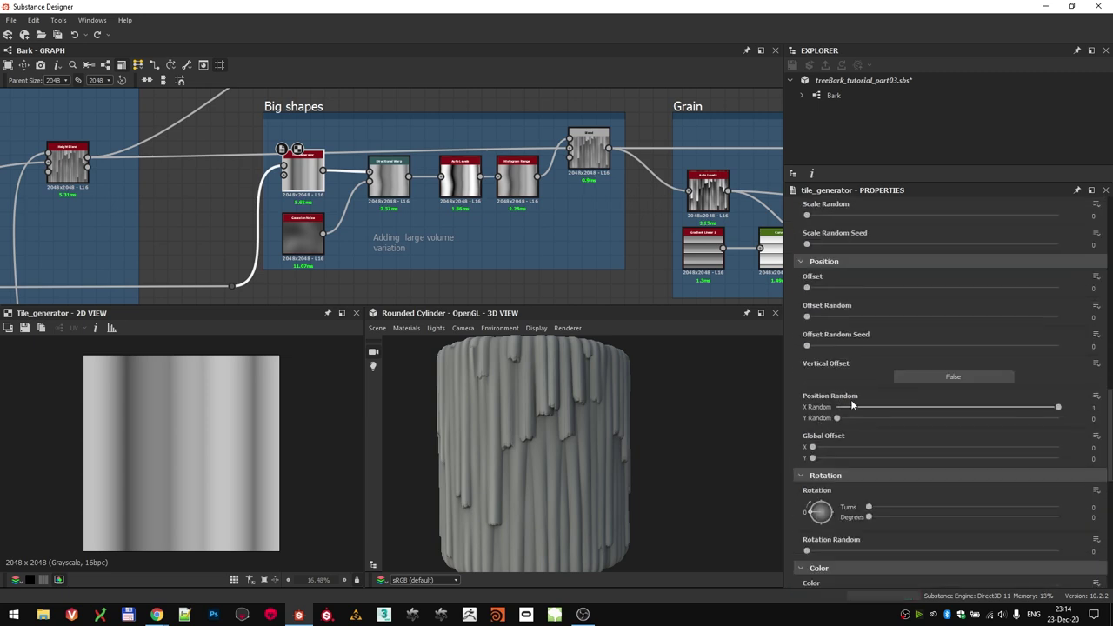
scroll(798, 414, "down", 5)
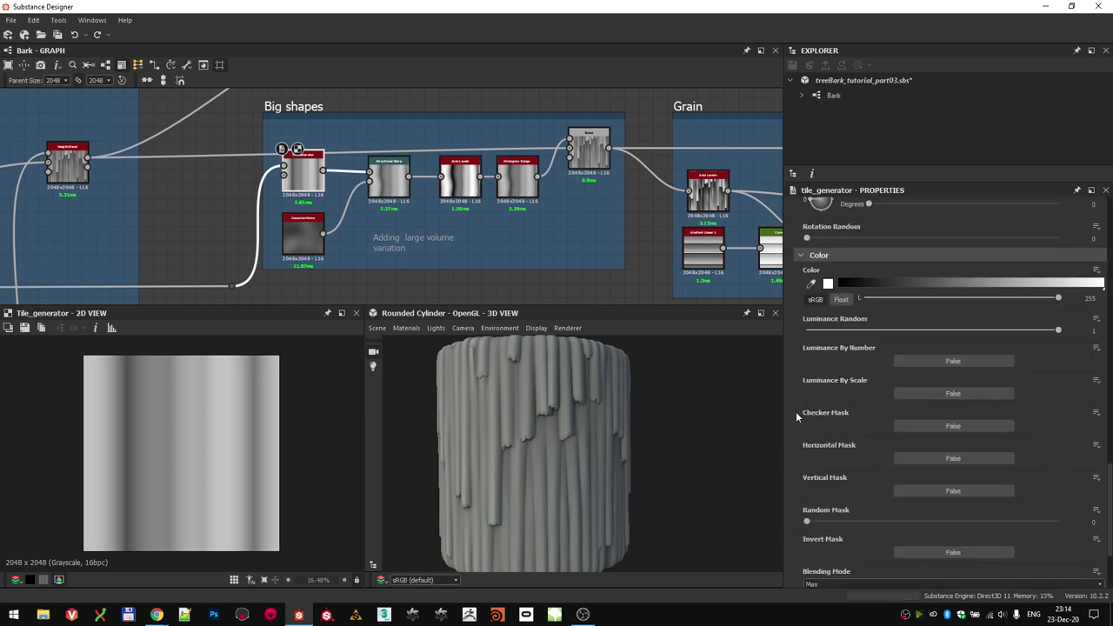
scroll(784, 379, "down", 2)
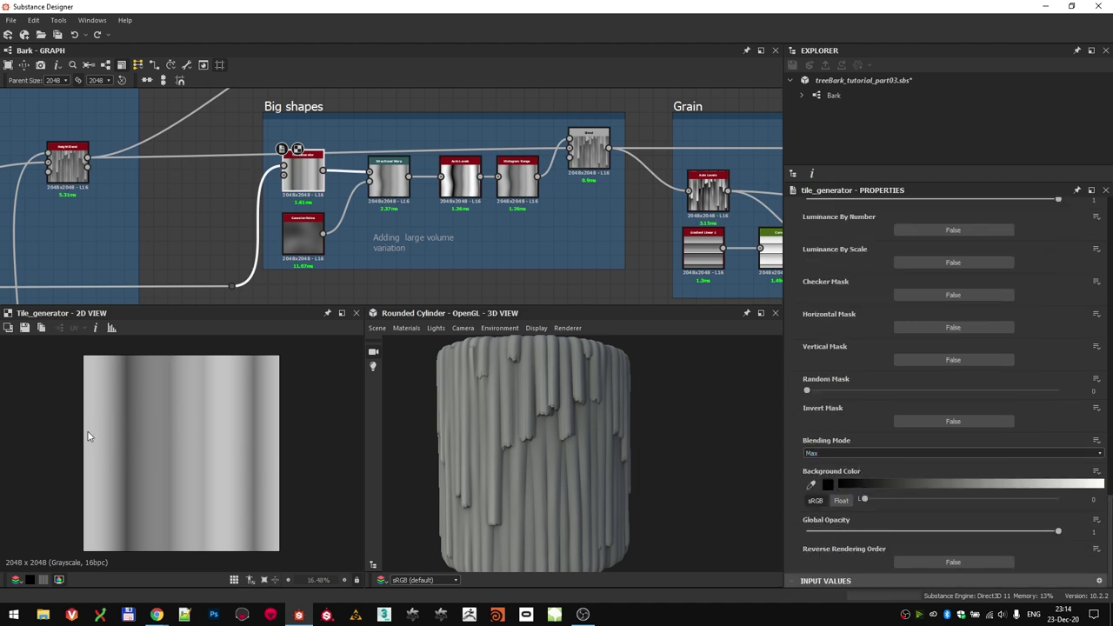
- Preview the Directional Warp and the Auto Levels that follow the Tile Generator in Big shapes
middle_click_drag(344, 163, 360, 233)
scroll(359, 235, "down", 3)
scroll(358, 272, "up", 3)
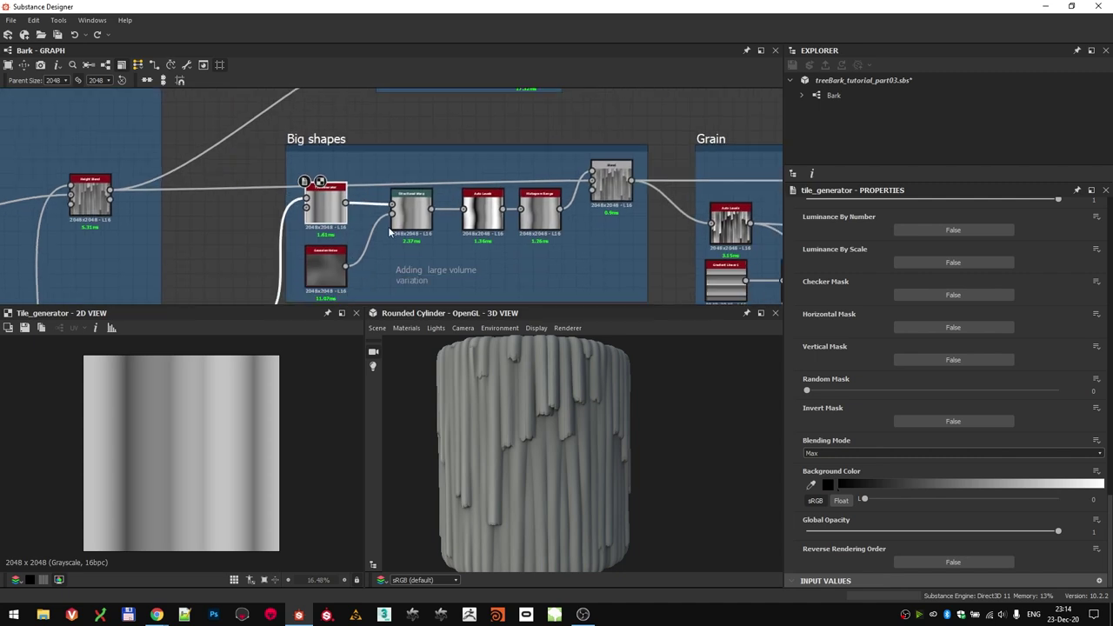
scroll(392, 224, "up", 2)
double_click(417, 208)
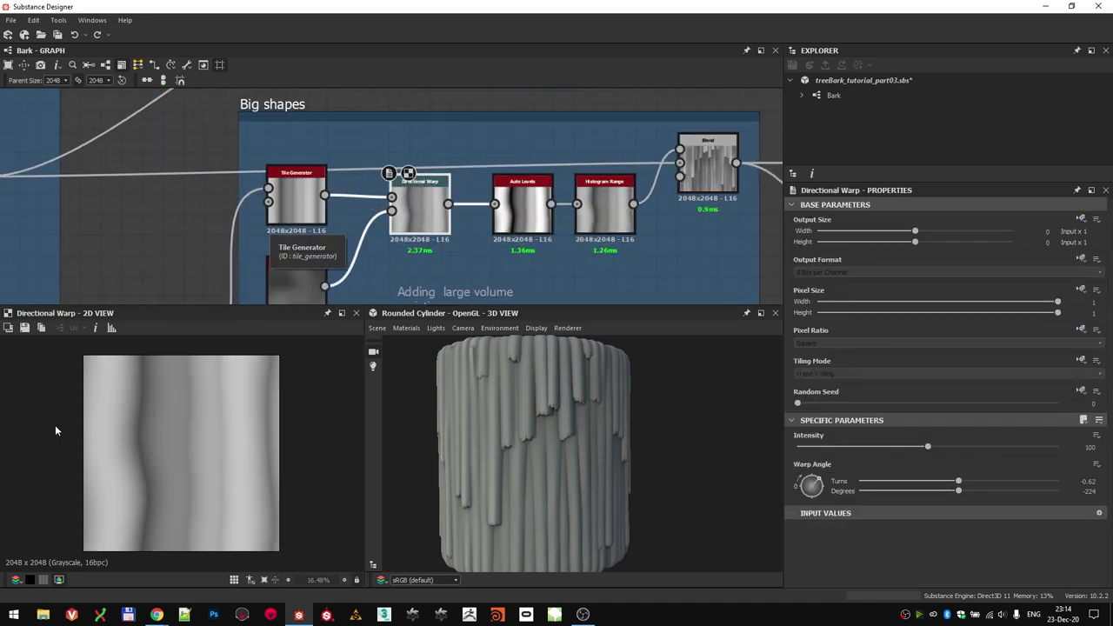
middle_click_drag(426, 222, 251, 226)
left_click(348, 209)
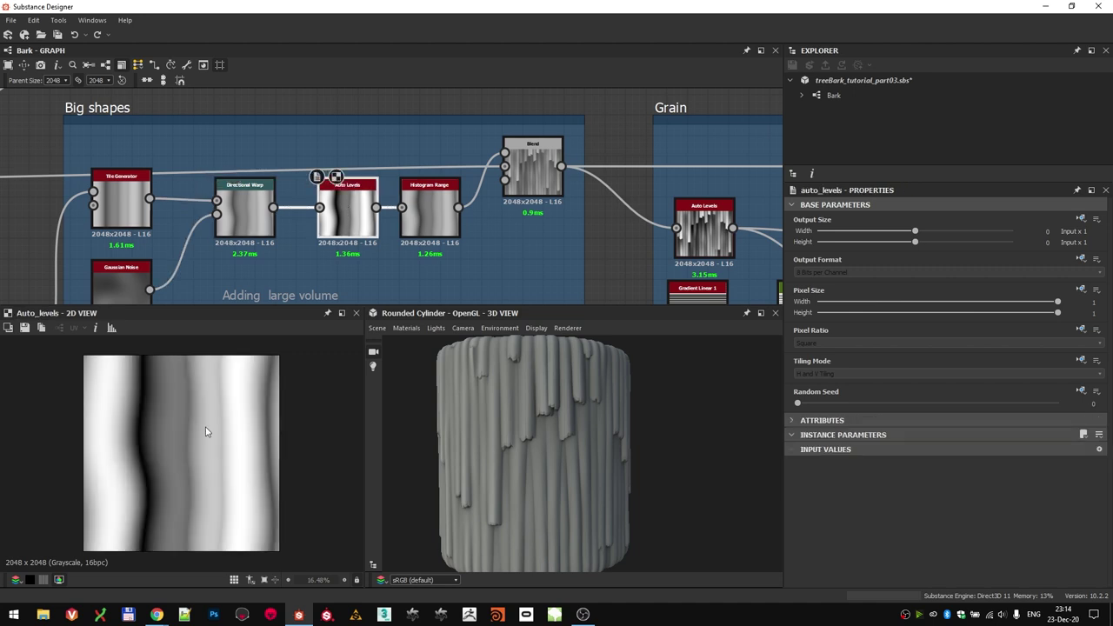
- Preview the Histogram Range and the closing Blend of the Big shapes frame
middle_click_drag(439, 204, 390, 261)
left_click(380, 224)
double_click(426, 210)
- Move the Test Bench frame along the graph so it sits above the gap between Big shapes and Grain
scroll(426, 206, "down", 2)
scroll(426, 196, "up", 1)
scroll(418, 187, "down", 2)
middle_click_drag(360, 163, 323, 197)
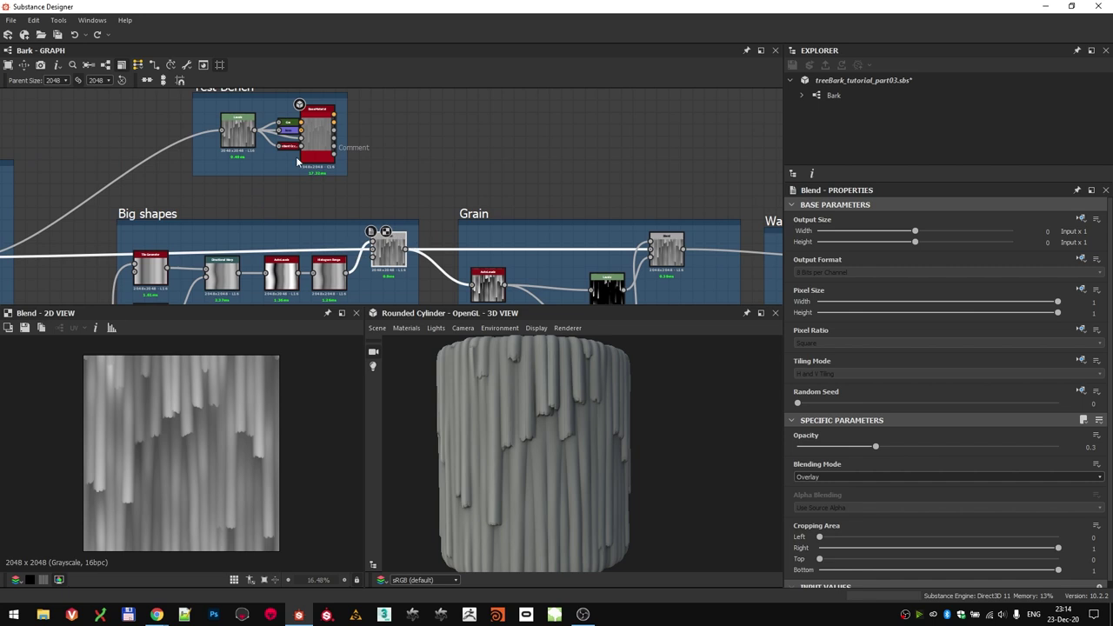
left_click_drag(228, 87, 441, 110)
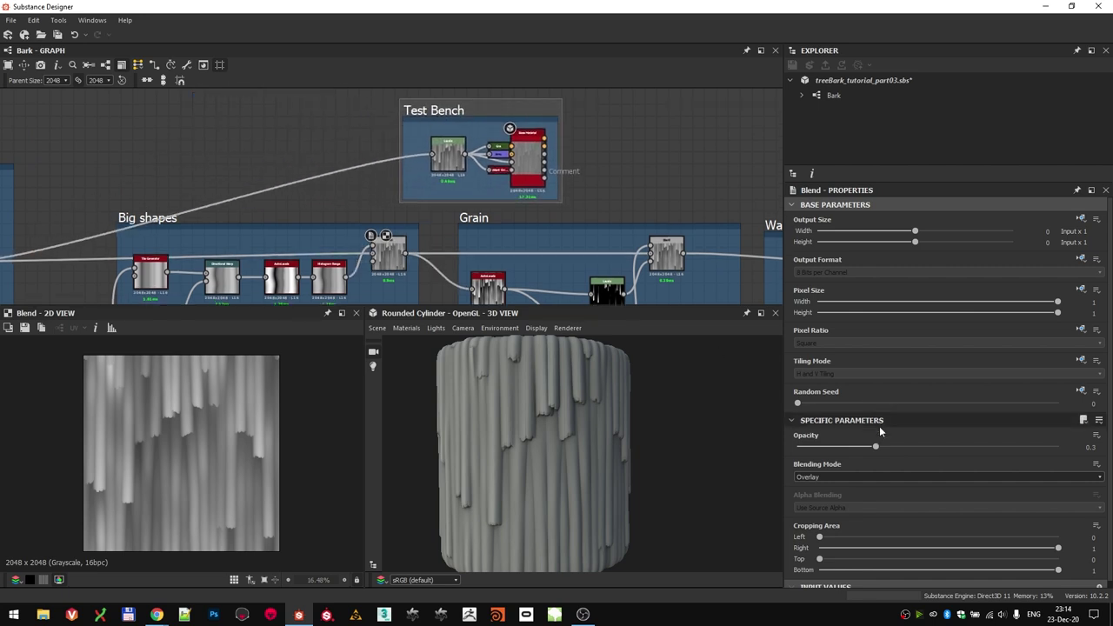
- Connect the Big shapes Blend output to the Test Bench Levels and inspect the bark on the 3D cylinder
scroll(389, 259, "up", 3)
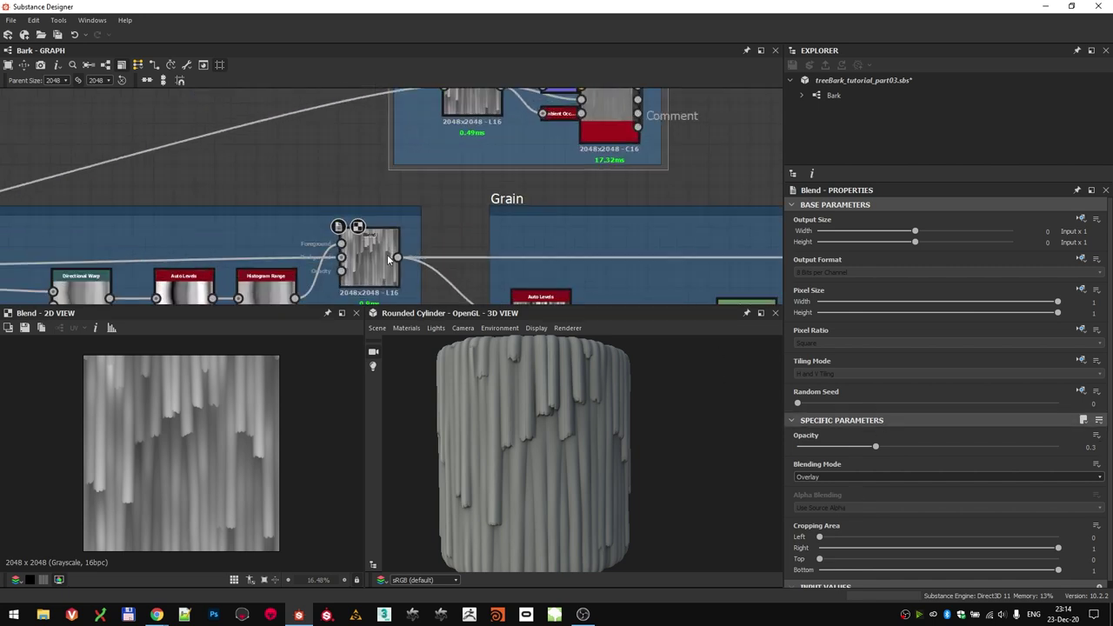
scroll(389, 259, "down", 1)
scroll(544, 428, "up", 2)
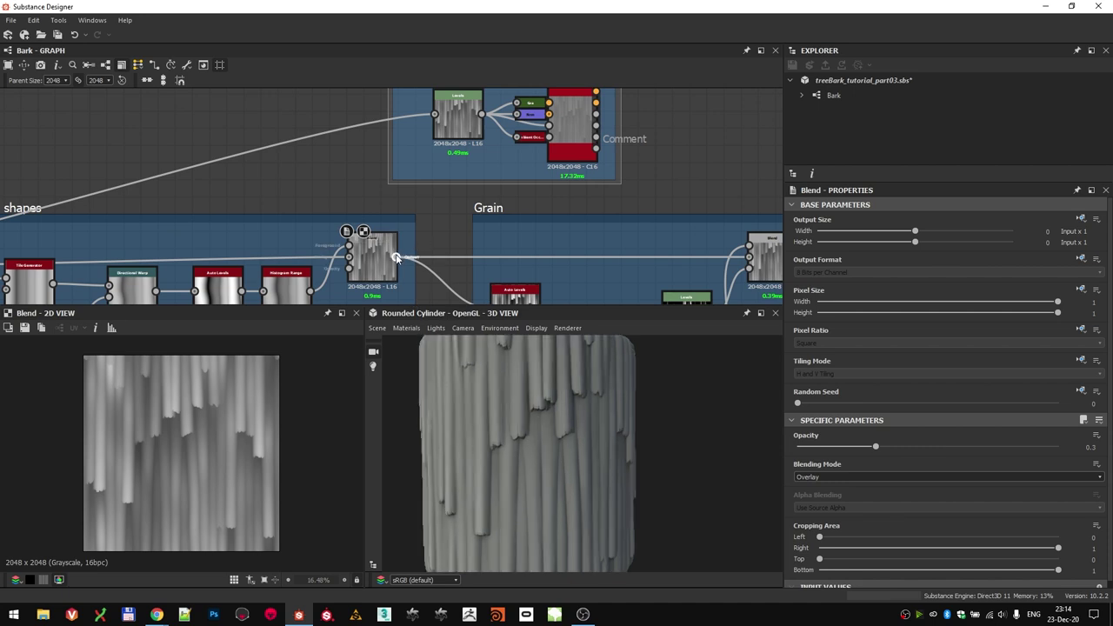
left_click_drag(446, 112, 447, 114)
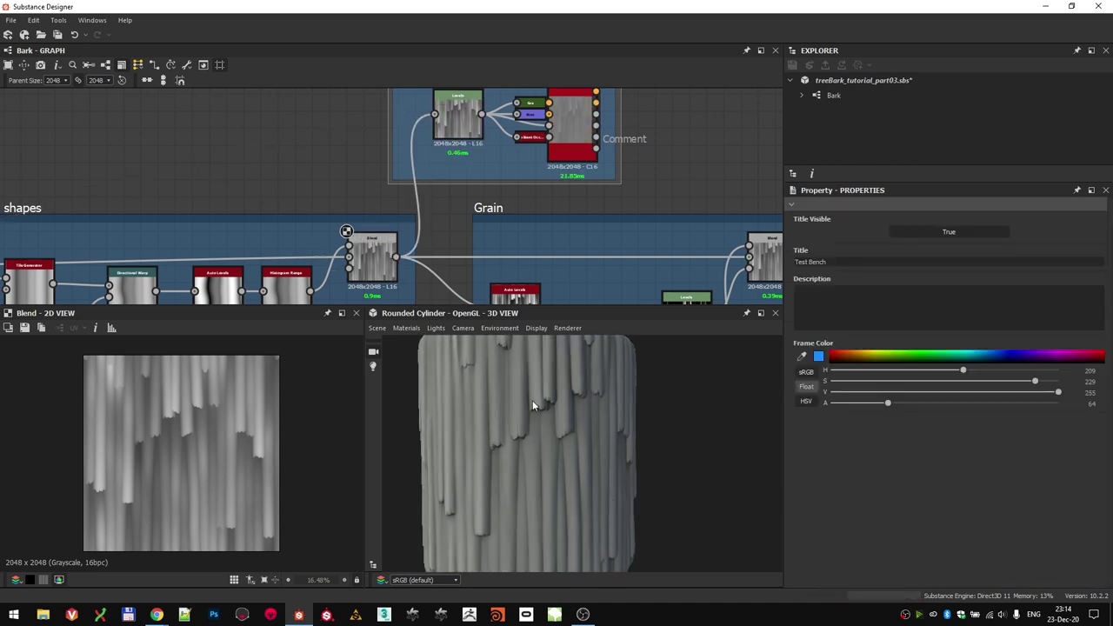
scroll(528, 404, "down", 2)
left_click_drag(529, 403, 580, 460)
scroll(535, 423, "down", 1)
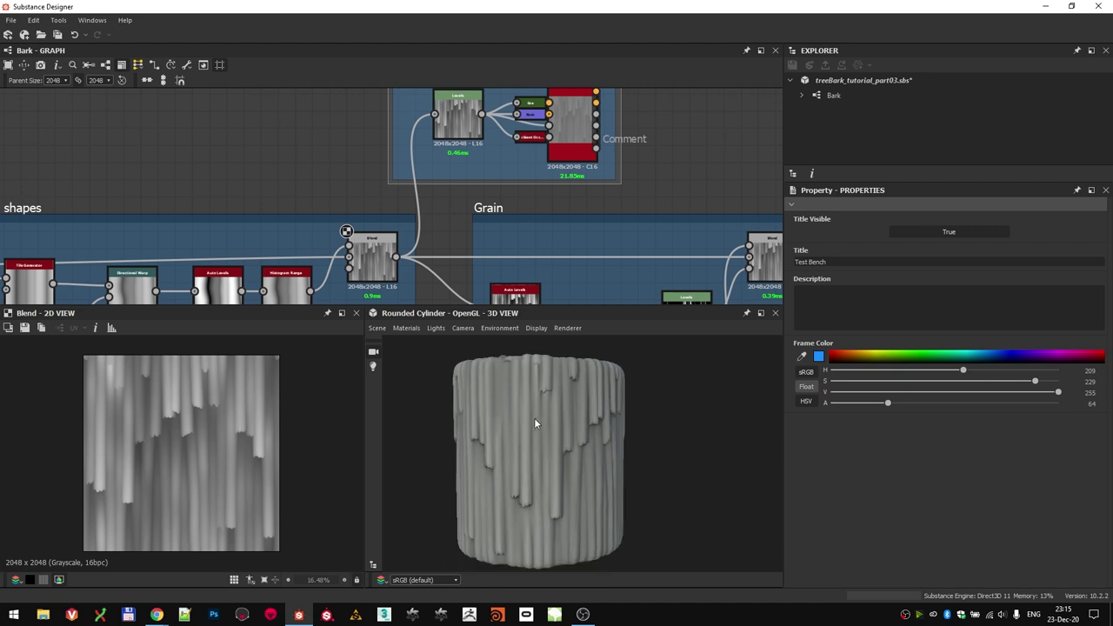
- Shift the Test Bench frame farther along, to above the area where Grain meets Warps
scroll(452, 239, "down", 2)
middle_click_drag(380, 194, 334, 195)
scroll(334, 195, "down", 2)
middle_click_drag(374, 135, 315, 138)
left_click_drag(312, 137, 434, 137)
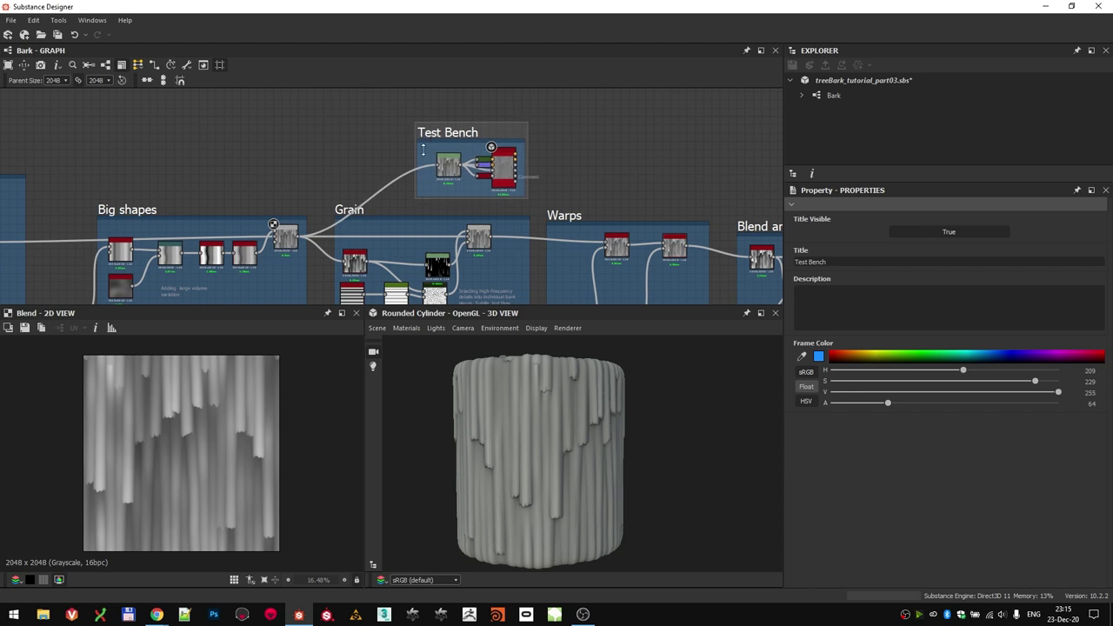
- Examine the node layout and note of the Grain frame, and look closely at the bark pieces on the 3D cylinder
middle_click_drag(326, 244, 380, 201)
scroll(272, 193, "up", 2)
scroll(392, 199, "down", 3)
middle_click_drag(174, 208, 290, 207)
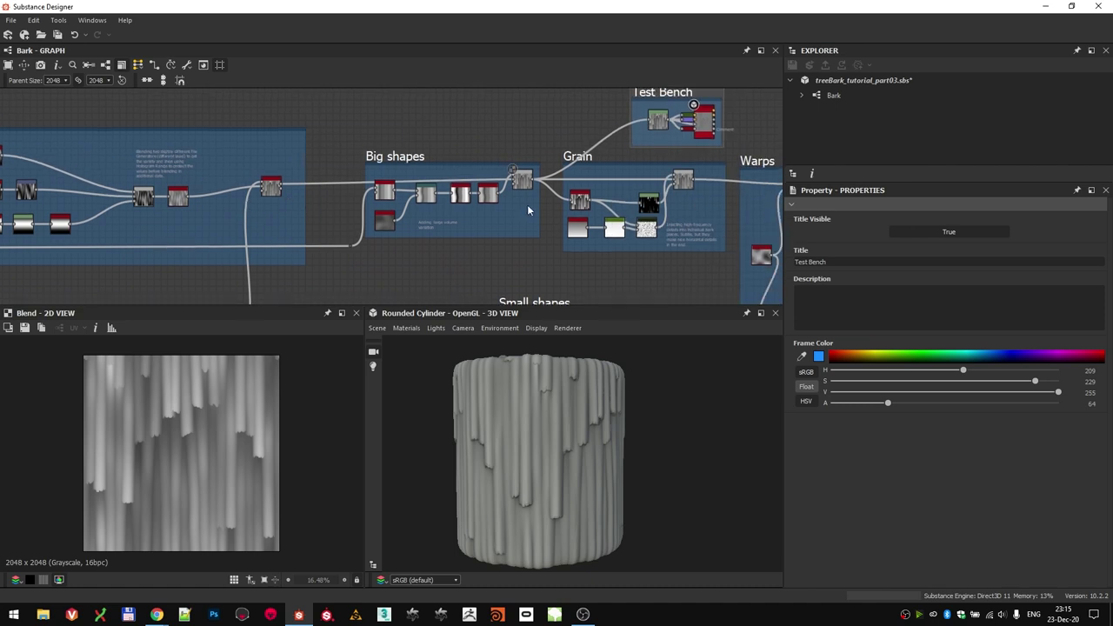
middle_click_drag(528, 210, 443, 211)
scroll(494, 213, "up", 2)
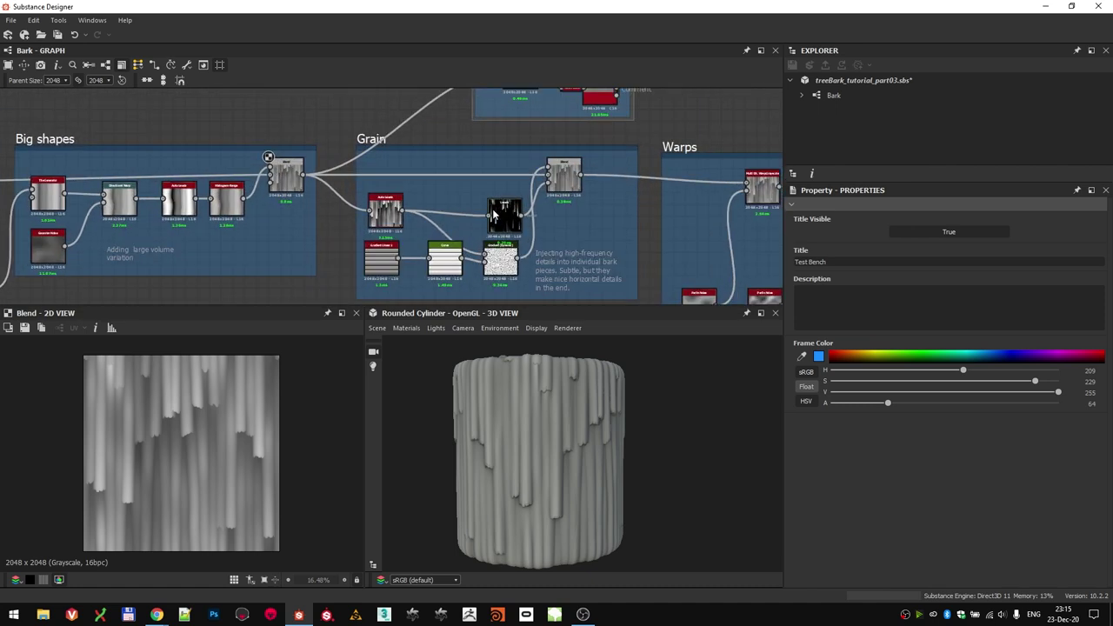
scroll(435, 201, "up", 2)
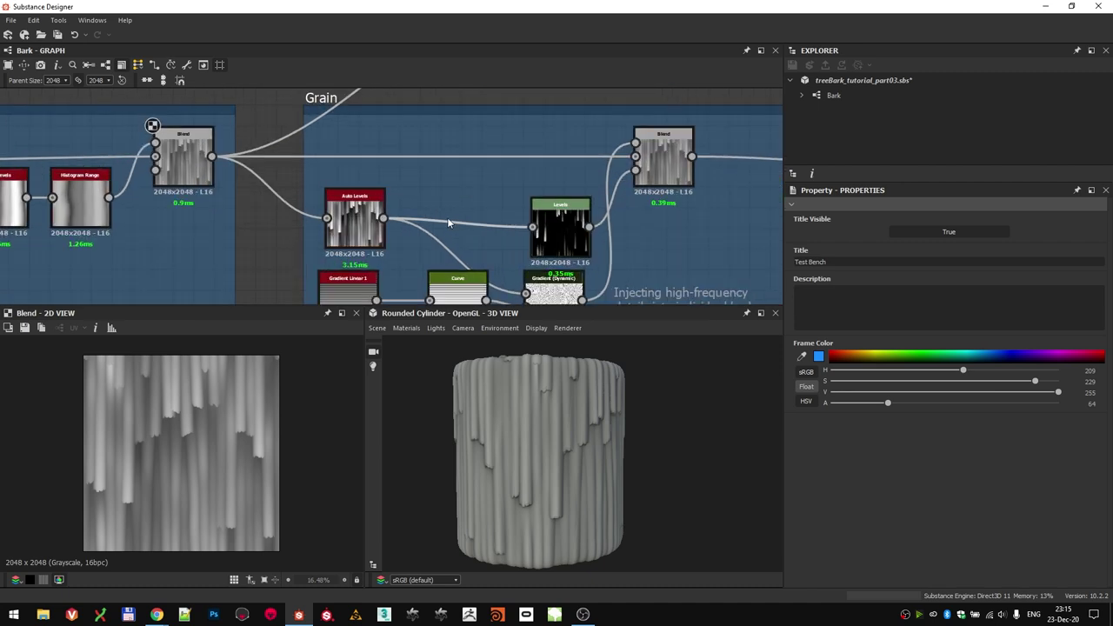
scroll(560, 219, "down", 1)
middle_click_drag(559, 219, 513, 177)
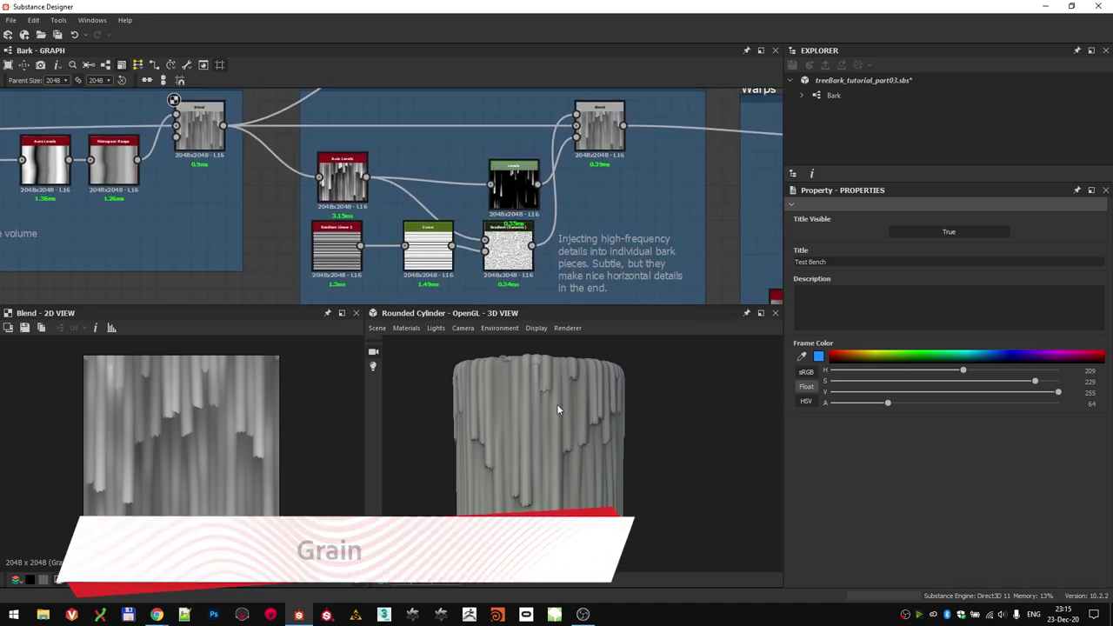
scroll(565, 411, "up", 3)
left_click_drag(592, 436, 555, 439)
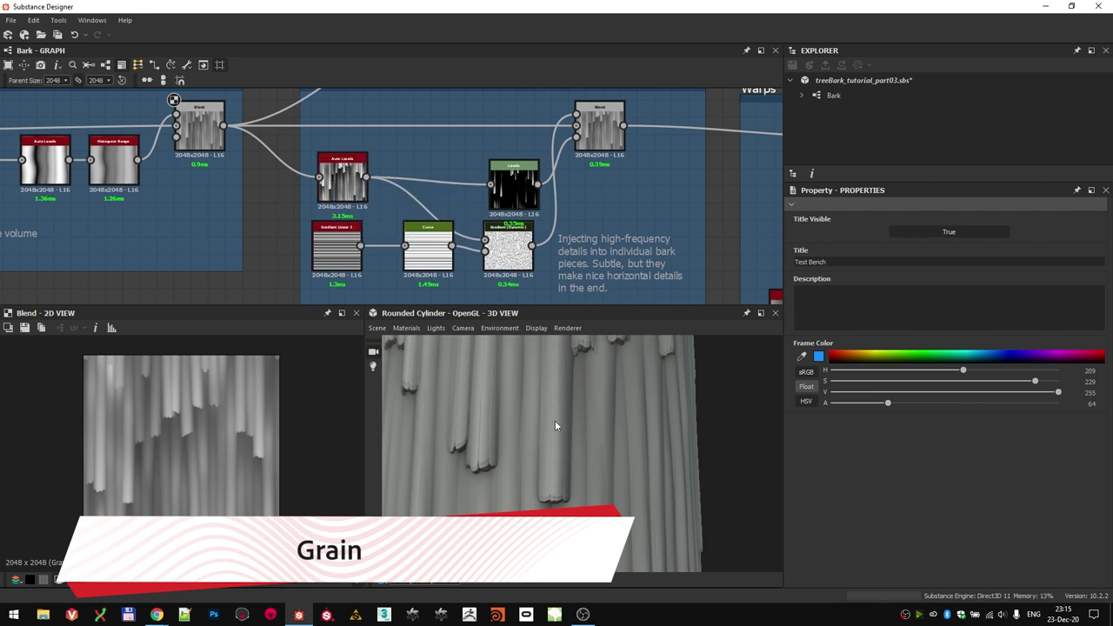
scroll(465, 183, "down", 2)
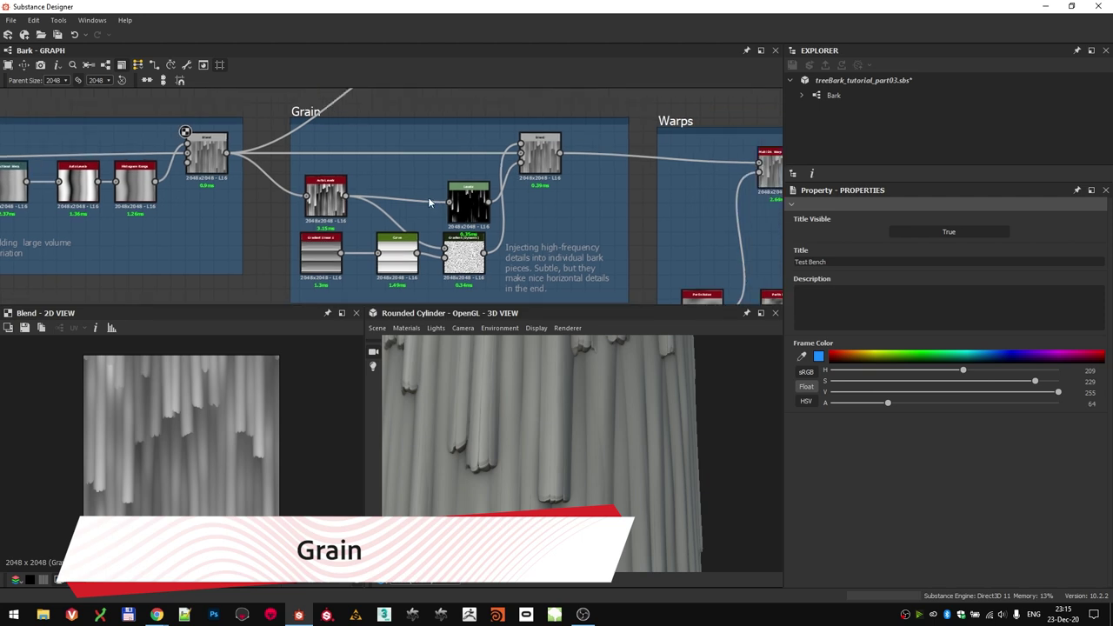
- Preview the Auto Levels of Grain and examine the Gradient (Dynamic) pattern close up
double_click(322, 196)
scroll(252, 239, "up", 2)
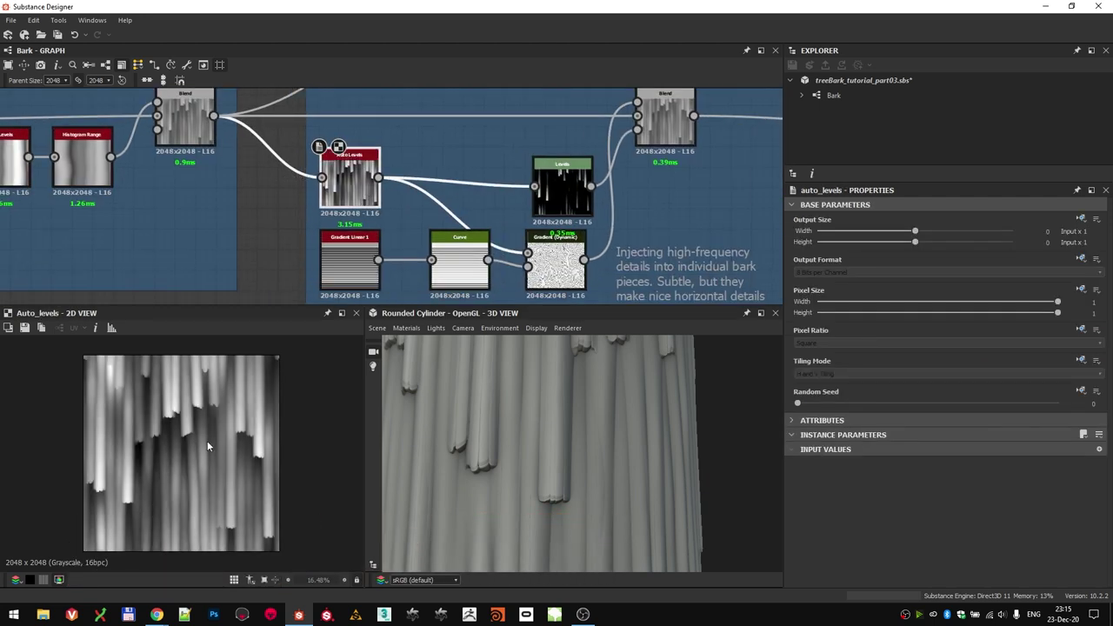
double_click(555, 260)
scroll(259, 443, "up", 5)
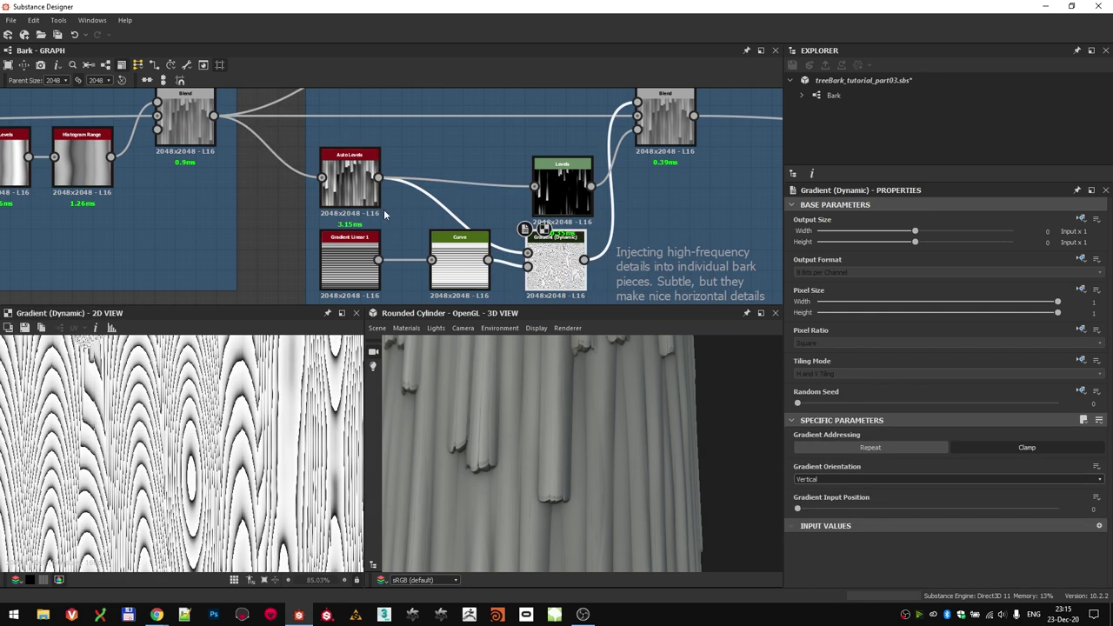
- Review the Tiling of Gradient Linear 1 and the curve shape of the Curve node in Grain
double_click(350, 261)
scroll(258, 438, "down", 5)
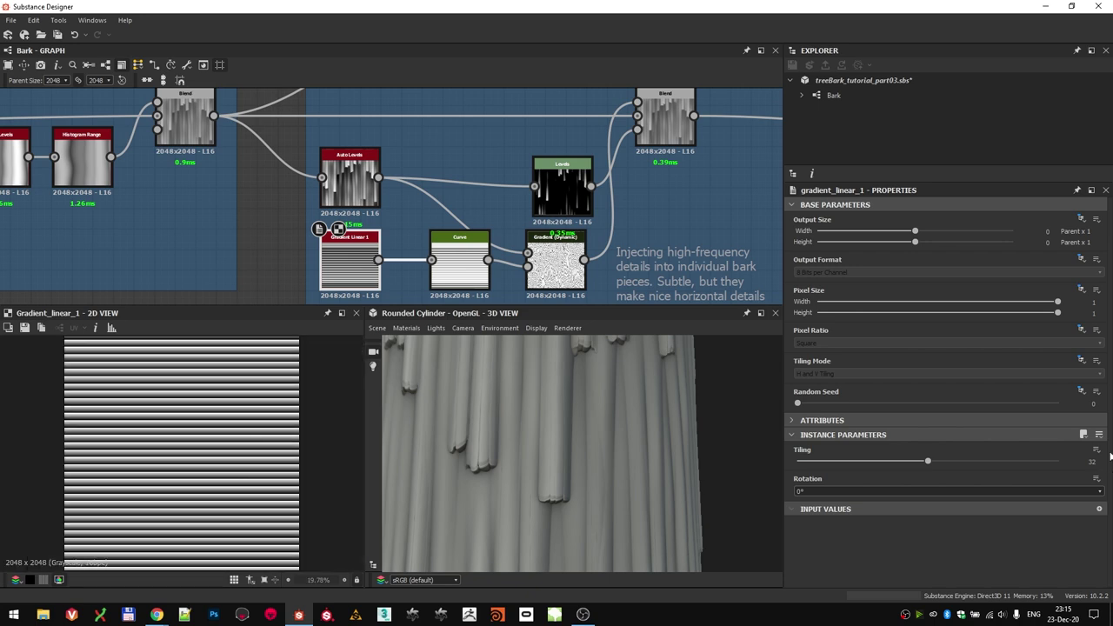
scroll(463, 275, "up", 2)
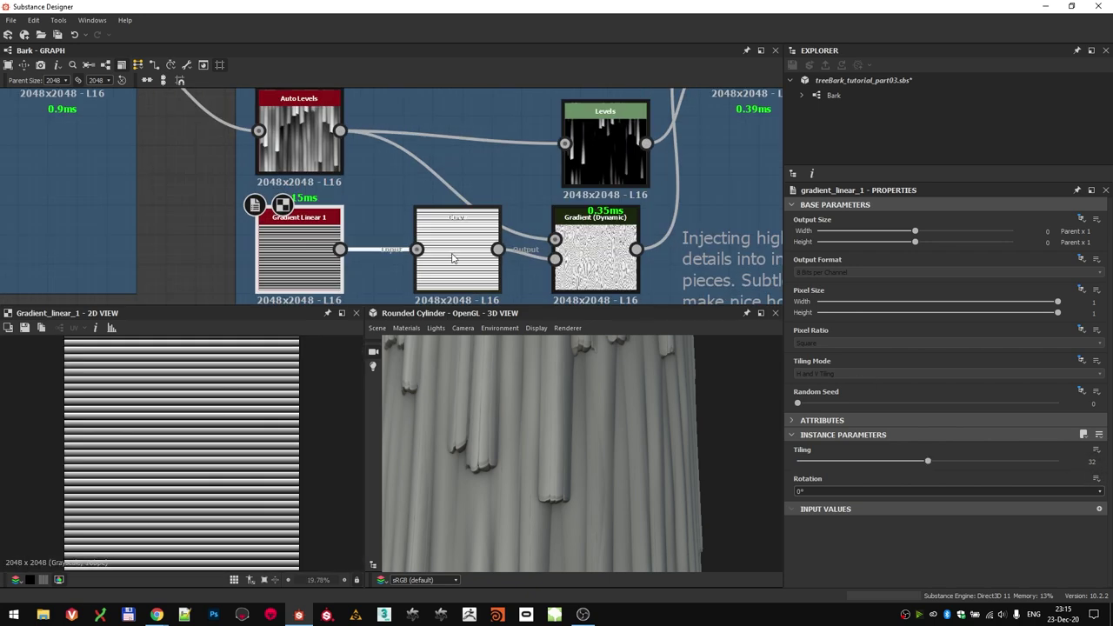
double_click(460, 261)
scroll(156, 497, "up", 2)
scroll(944, 326, "down", 2)
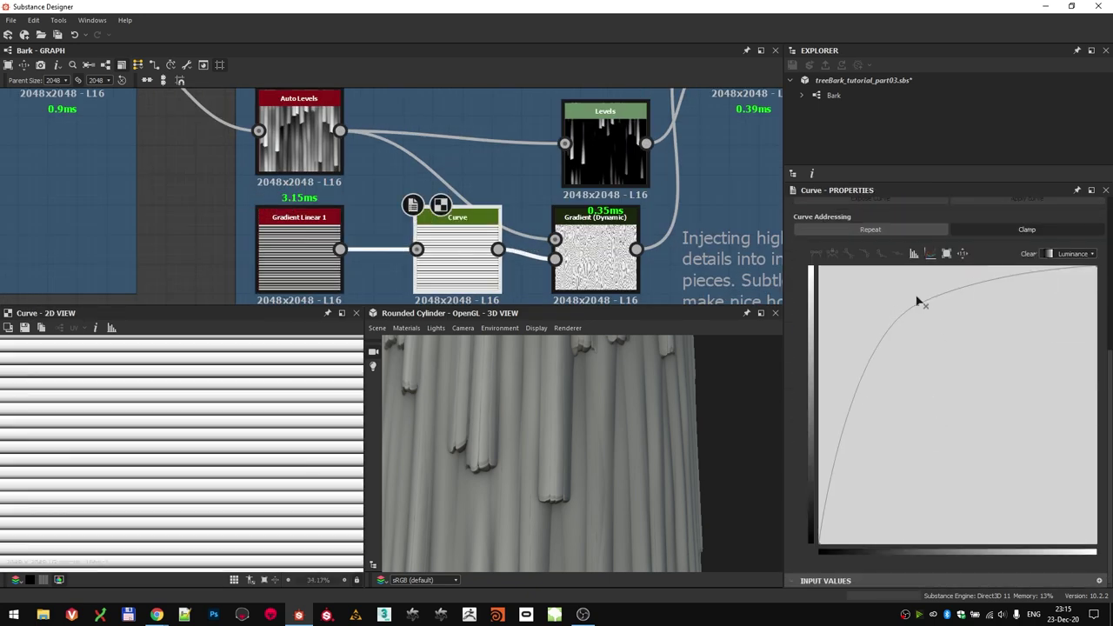
scroll(580, 185, "down", 3)
- Preview the Gradient (Dynamic) again and trace its grayscale input back to the Auto Levels node
double_click(588, 214)
scroll(439, 179, "up", 3)
middle_click_drag(636, 241, 450, 239)
double_click(223, 127)
scroll(211, 411, "down", 2)
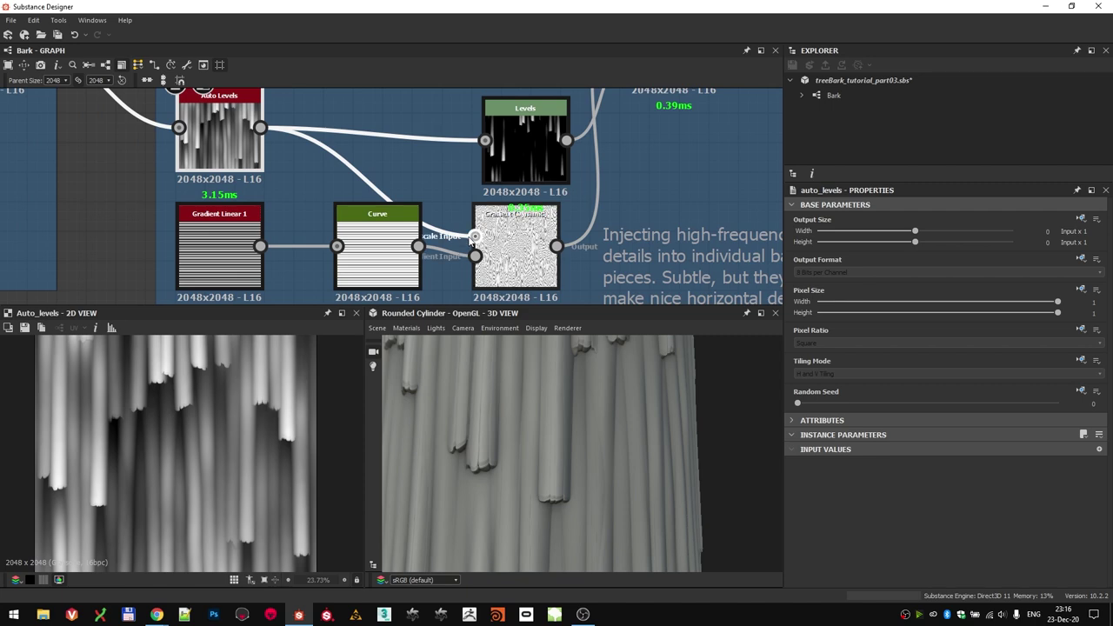
- Preview the Levels mask in Grain and check its histogram settings
scroll(462, 253, "down", 5)
scroll(341, 230, "up", 5)
middle_click_drag(341, 230, 583, 181)
middle_click_drag(240, 162, 82, 147)
double_click(449, 174)
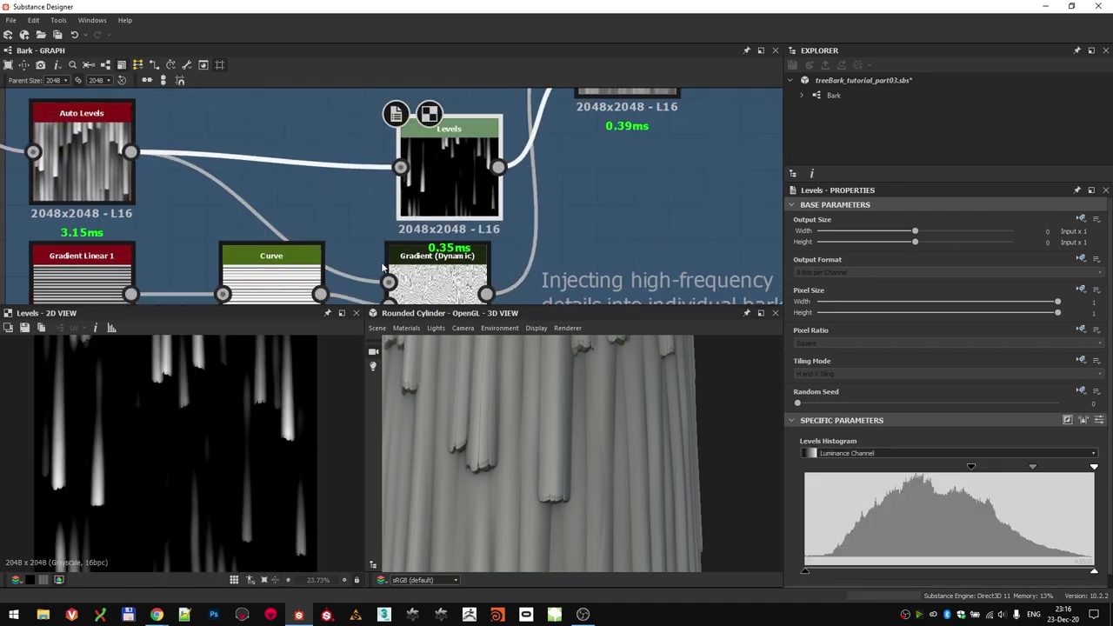
scroll(255, 421, "down", 2)
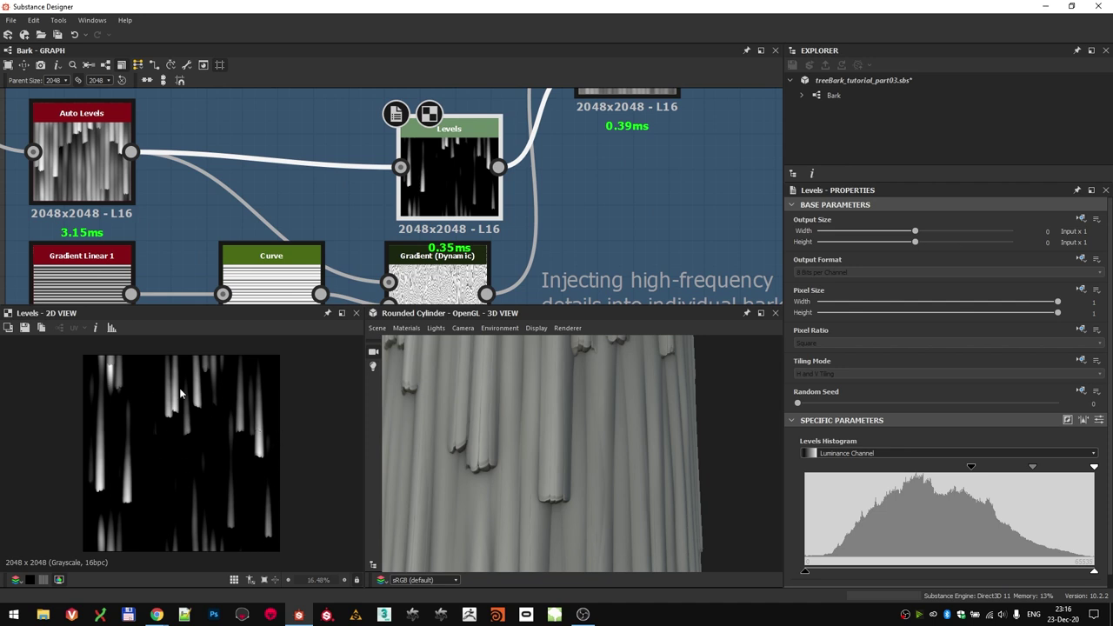
scroll(249, 534, "down", 2)
- Compare the Gradient (Dynamic) pattern with the Levels mask that both feed the Grain Blend
middle_click_drag(413, 174, 225, 188)
scroll(252, 246, "down", 3)
scroll(302, 240, "down", 3)
mouse_move(362, 157)
middle_mouse_down()
mouse_move(325, 191)
mouse_move(343, 147)
middle_mouse_up()
scroll(288, 248, "up", 2)
scroll(314, 261, "up", 3)
double_click(314, 261)
scroll(214, 473, "up", 9)
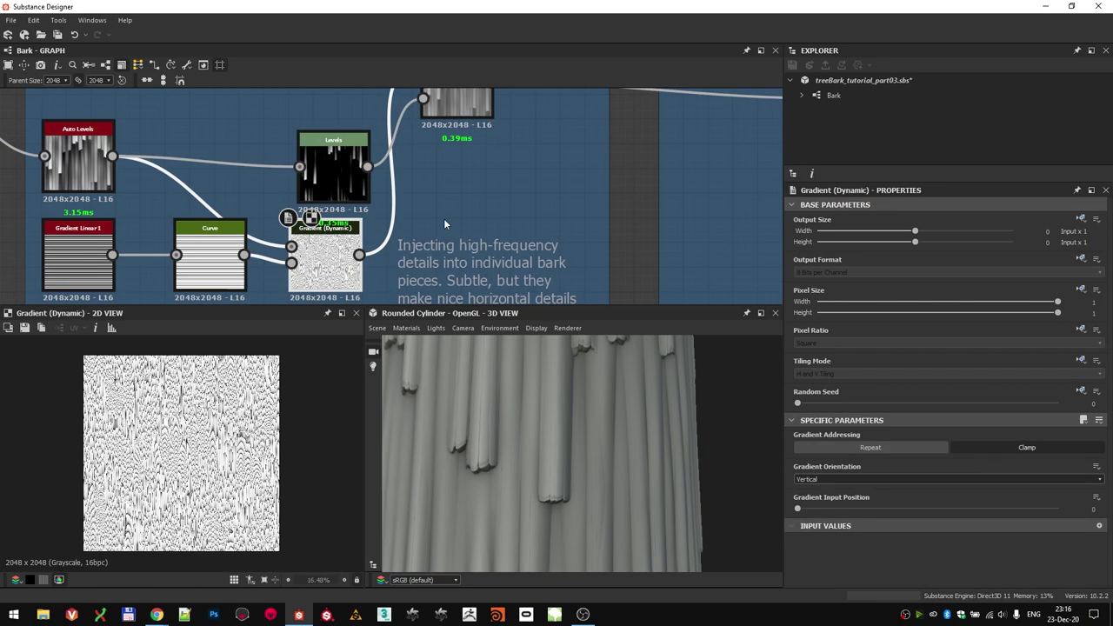
scroll(314, 222, "down", 2)
double_click(326, 231)
- Connect the Grain Blend output to the Test Bench Levels and inspect the grain on the bark pieces in 3D
scroll(340, 252, "down", 2)
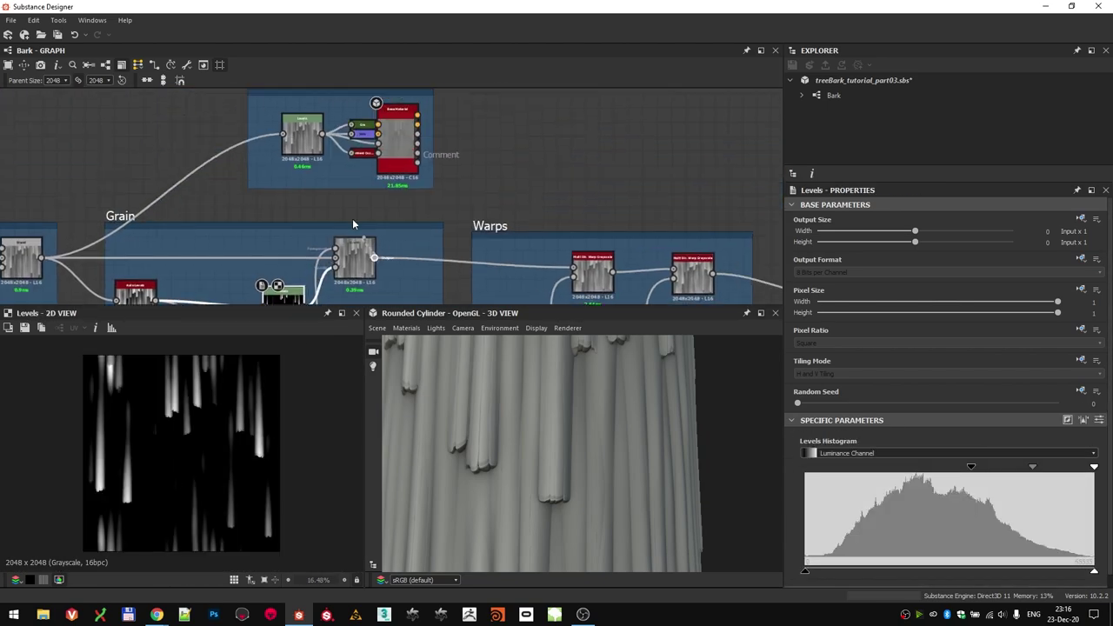
left_click_drag(334, 191, 283, 135)
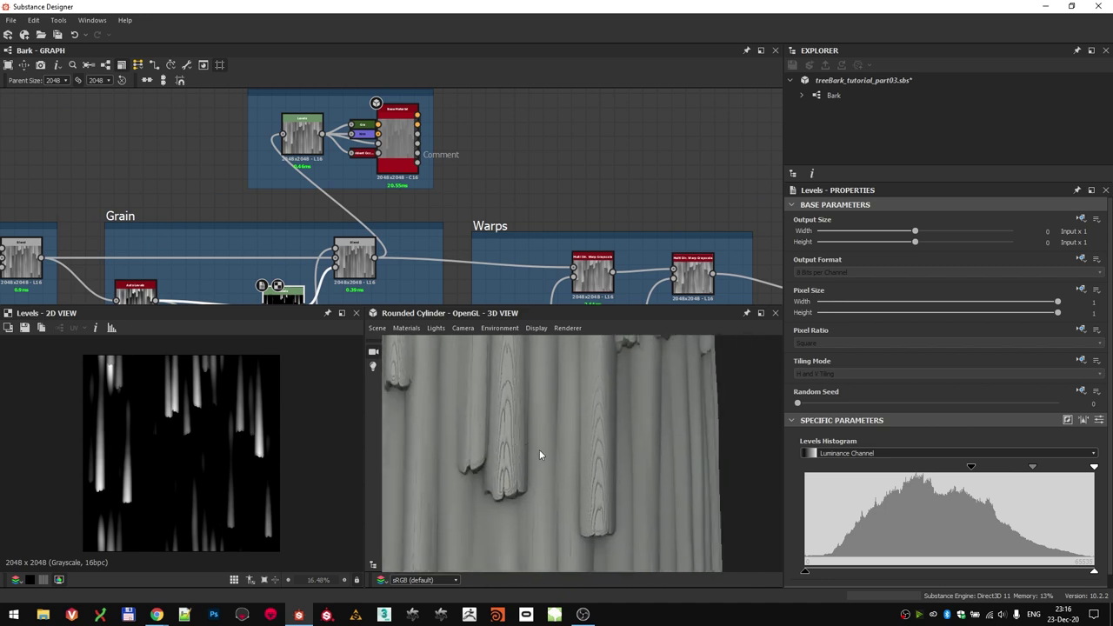
left_click_drag(554, 448, 541, 487)
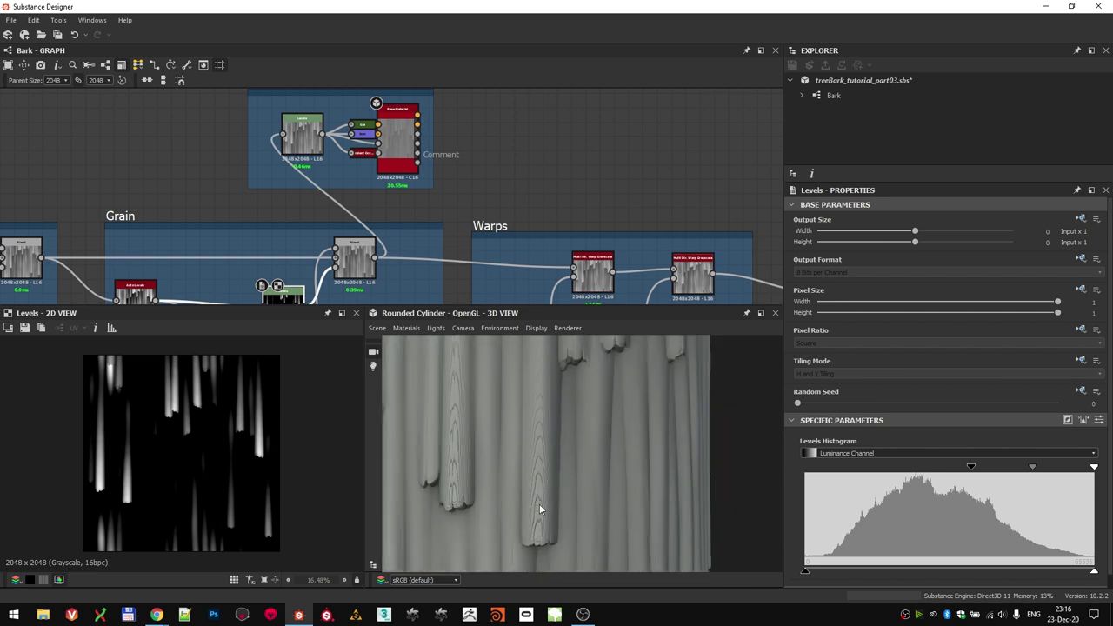
- Move the Test Bench frame on to above the far end of Warps and inspect the whole 3D cylinder
scroll(383, 165, "down", 1)
middle_click_drag(374, 157, 311, 179)
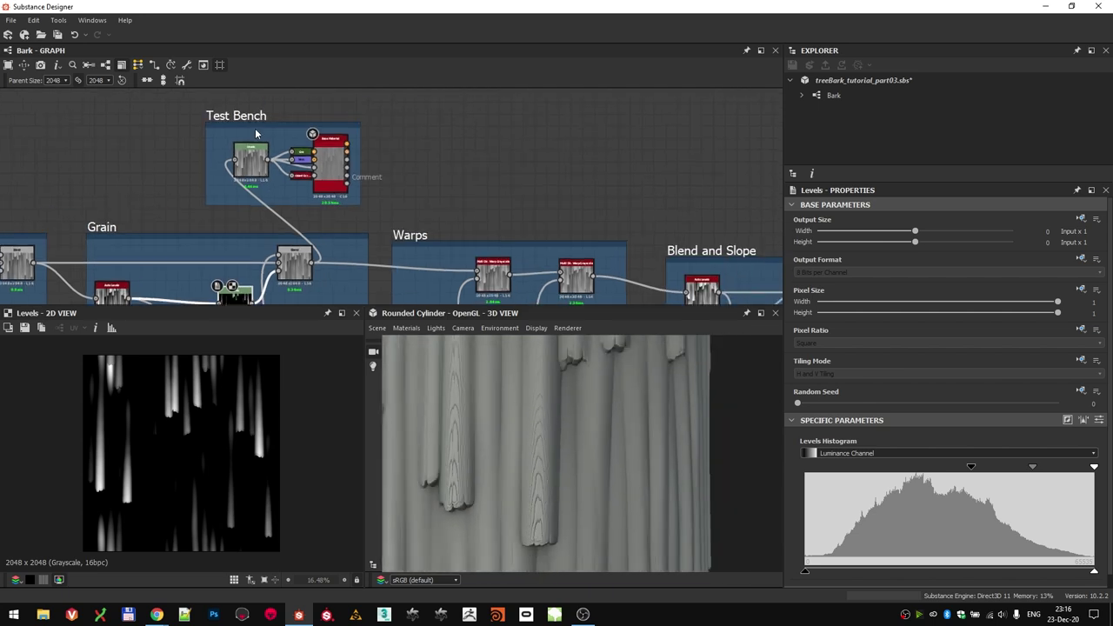
left_click_drag(250, 123, 528, 128)
middle_click_drag(517, 205, 491, 125)
scroll(583, 453, "down", 3)
scroll(405, 223, "down", 2)
middle_click_drag(415, 231, 400, 198)
scroll(452, 219, "up", 1)
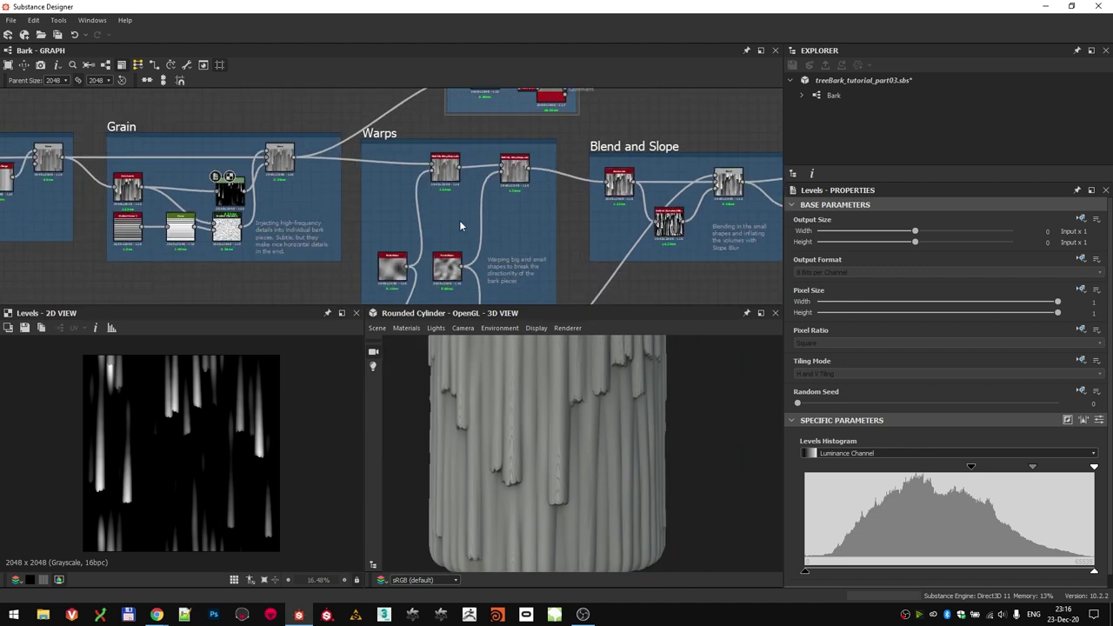
scroll(557, 393, "down", 2)
left_click_drag(560, 396, 570, 429)
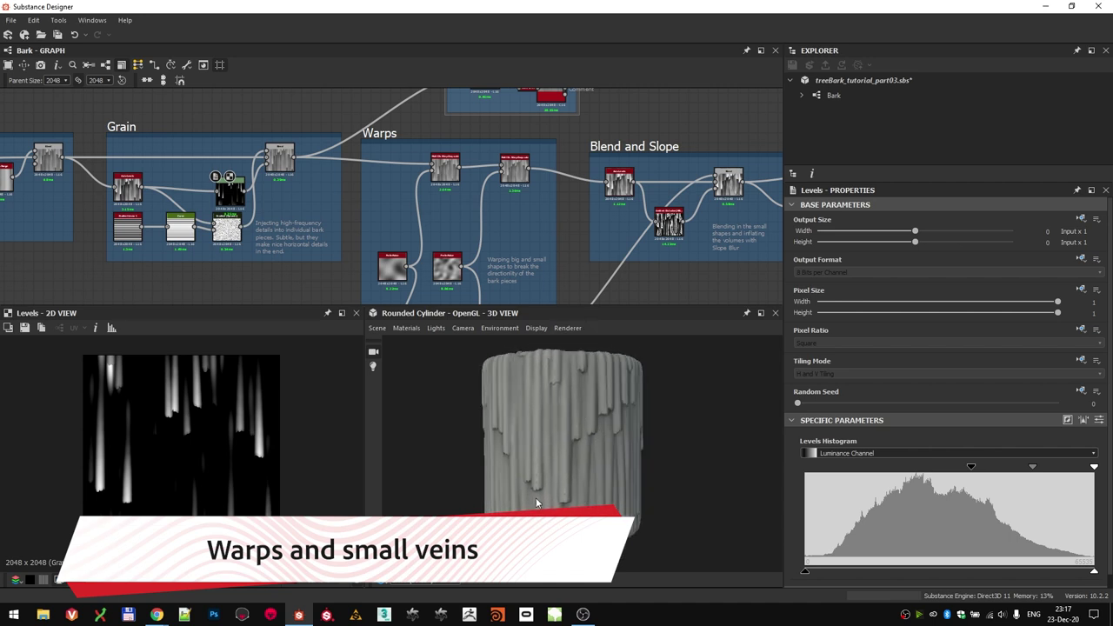
- Nudge the Warps frame slightly and bring its two Multi Dir. Warp Grayscale nodes into focus
left_click_drag(379, 141, 380, 137)
scroll(473, 224, "down", 2)
middle_click_drag(473, 224, 376, 223)
scroll(393, 204, "up", 4)
scroll(390, 218, "up", 5)
scroll(376, 222, "down", 1)
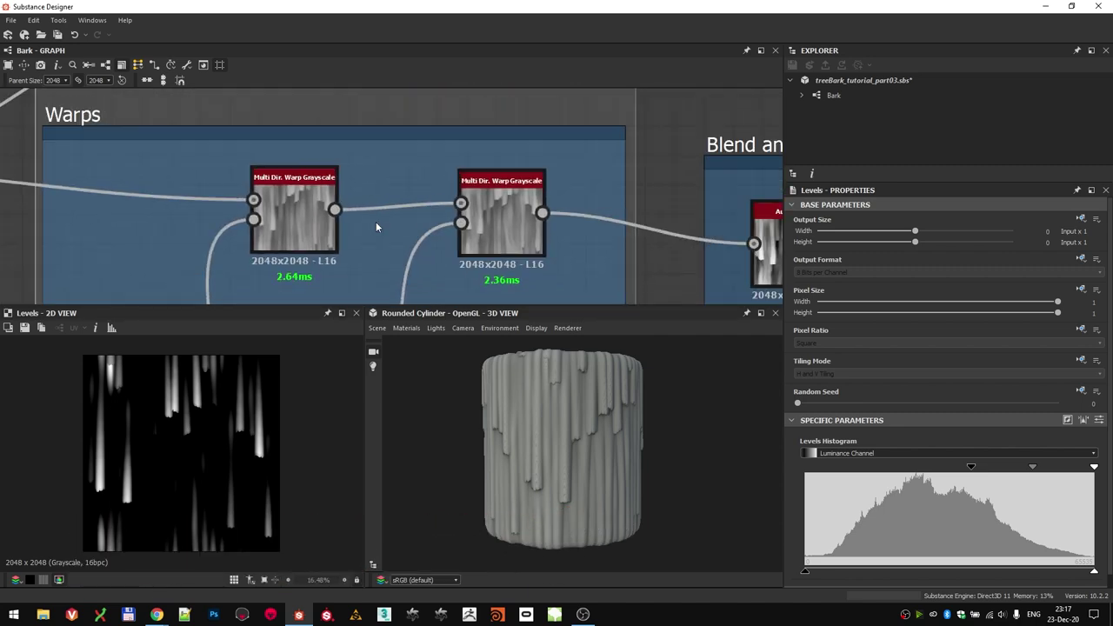
scroll(376, 223, "down", 2)
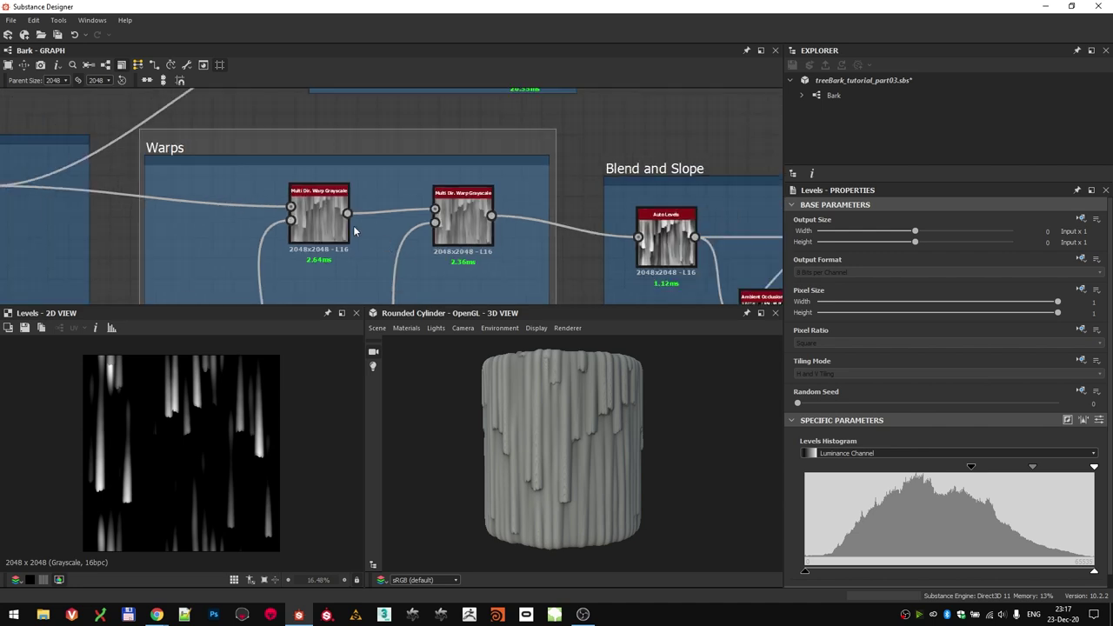
- Preview the first Multi Dir. Warp Grayscale in Warps and shift the second one slightly farther away from it
scroll(384, 239, "up", 2)
left_click(264, 174)
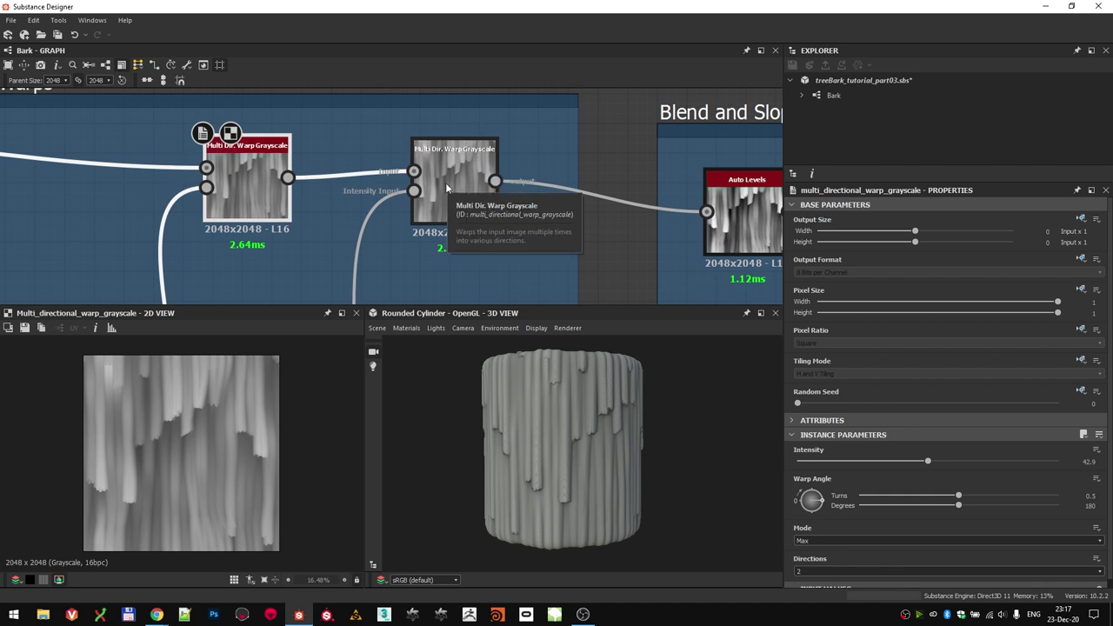
left_click_drag(452, 199, 462, 198)
left_click(274, 194)
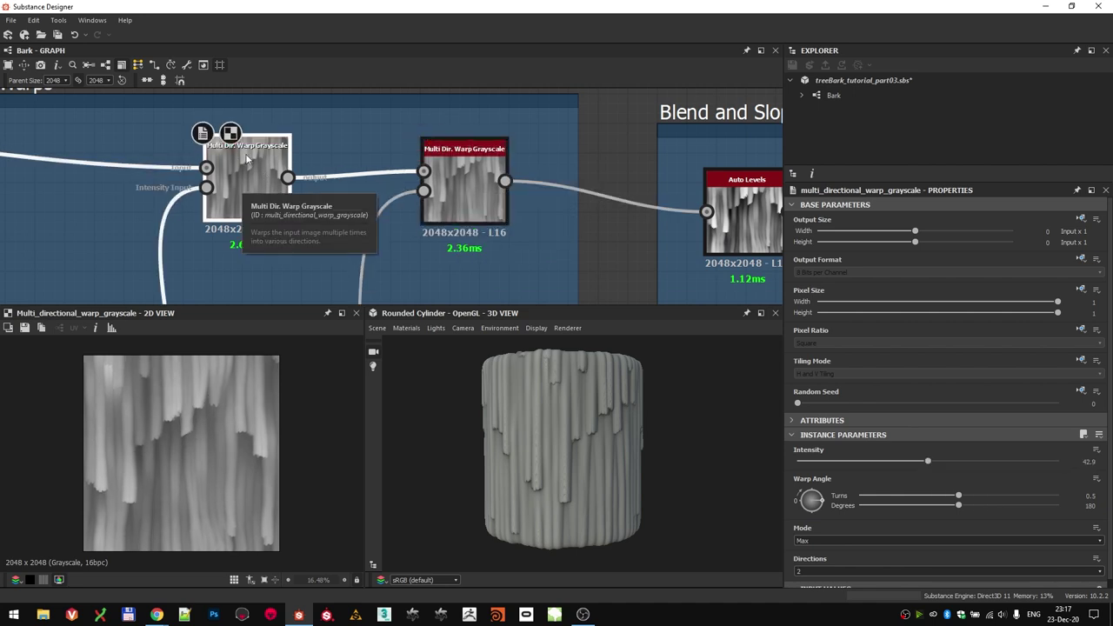
- Preview the second Multi Dir. Warp Grayscale in the upper row of Warps and check its place in the graph
left_click(452, 196)
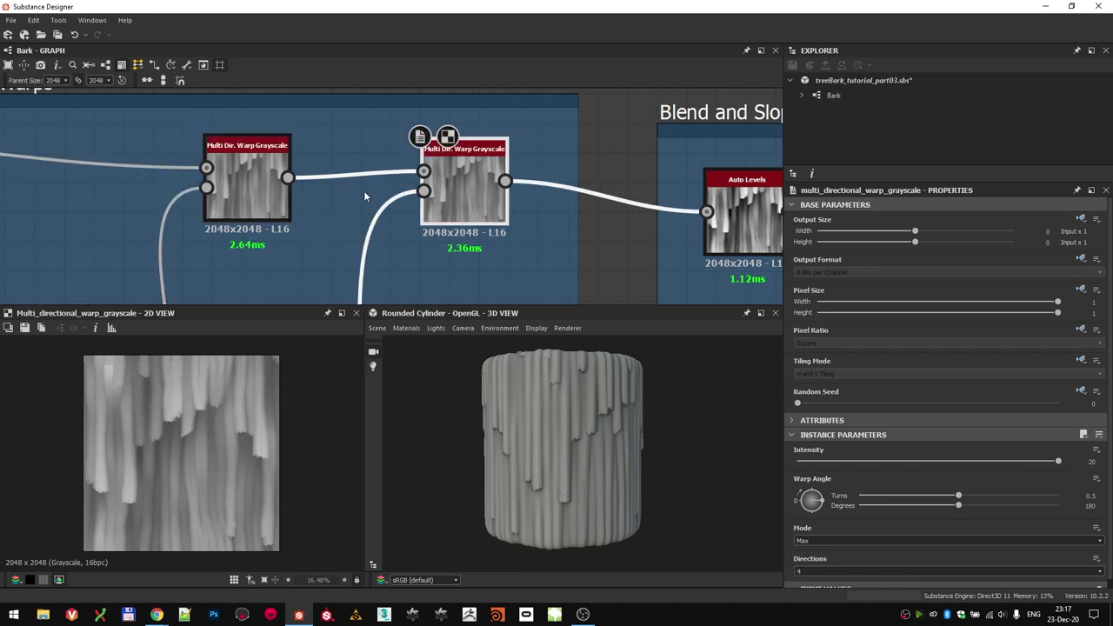
scroll(454, 200, "down", 6)
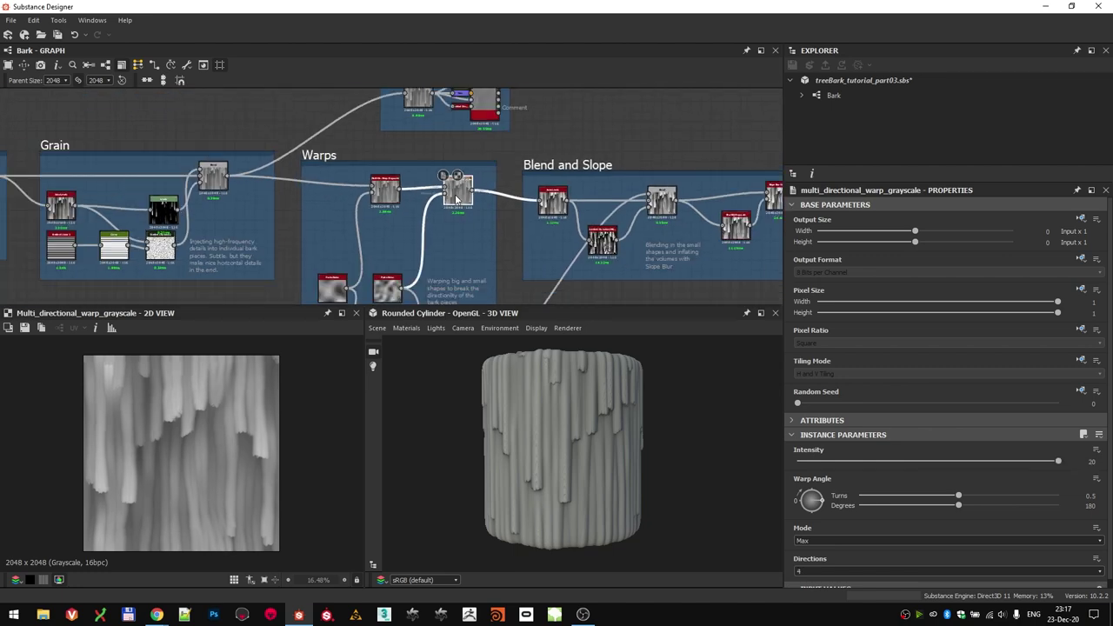
scroll(414, 237, "down", 2)
scroll(329, 255, "up", 2)
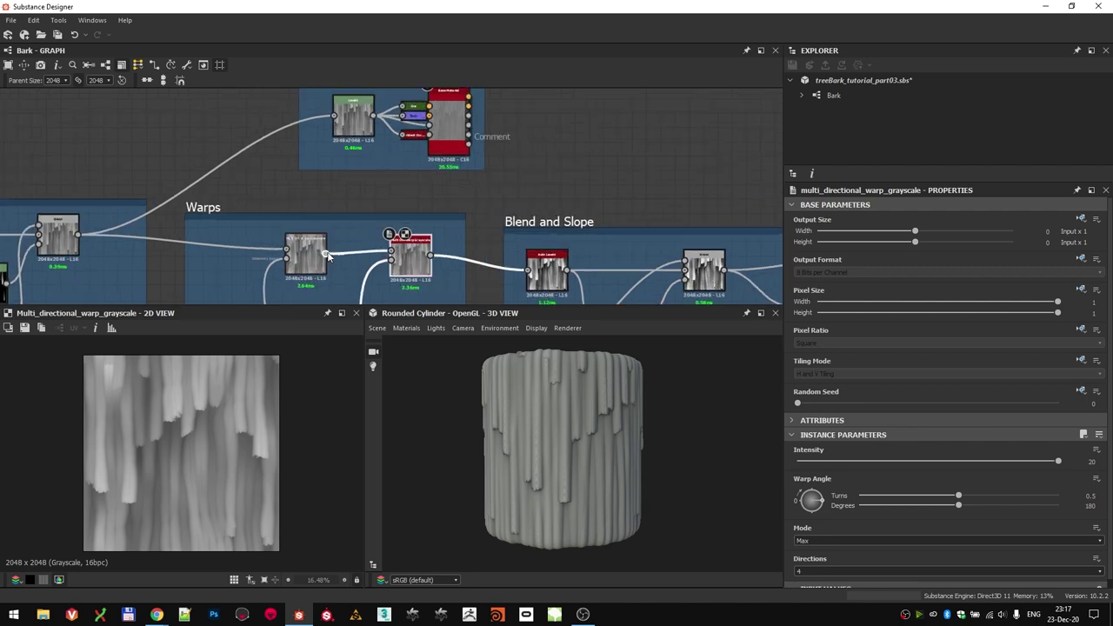
- Preview the two Perlin Noise nodes in Warps one after the other
scroll(306, 267, "up", 3)
left_click(243, 212)
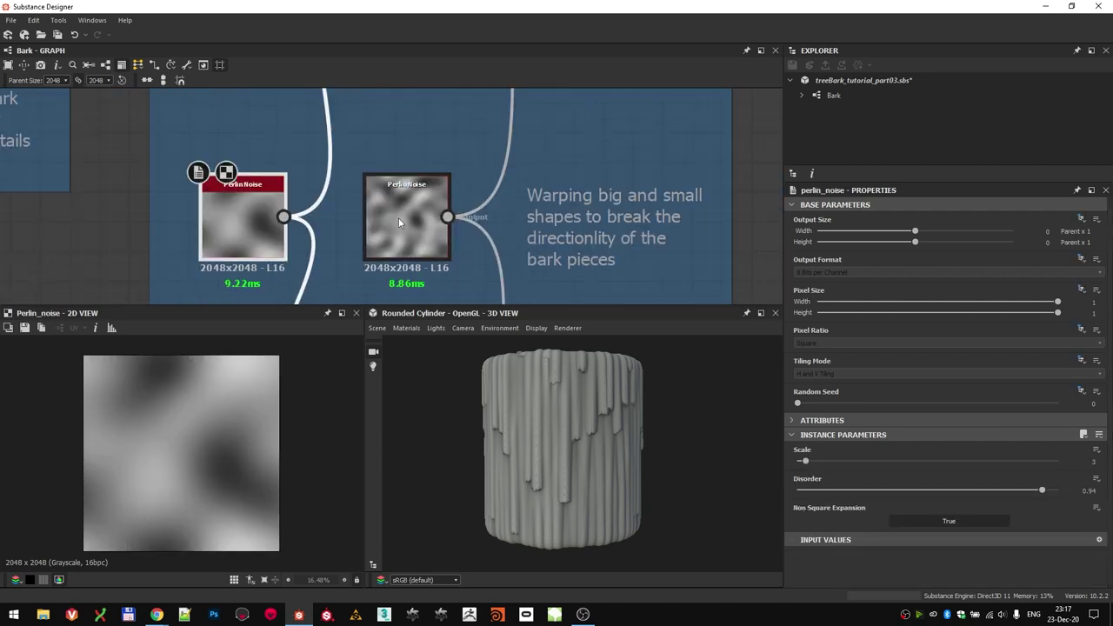
scroll(269, 209, "down", 1)
double_click(267, 210)
double_click(365, 209)
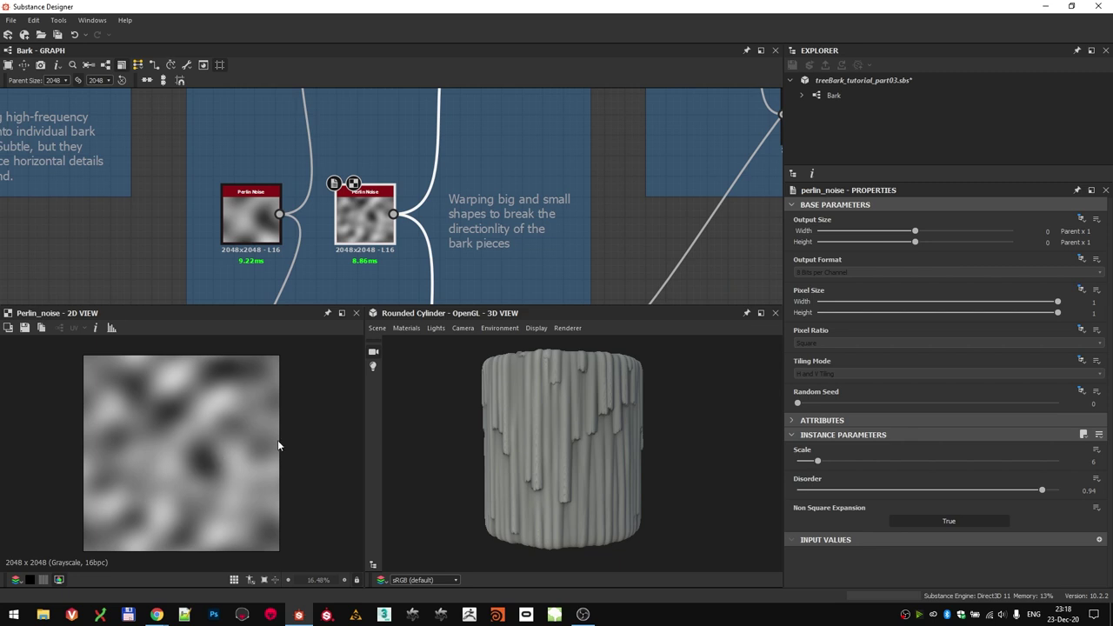
- Connect the first upper Multi Dir. Warp Grayscale output to the Test Bench Levels and inspect the warped bark in 3D
scroll(339, 214, "down", 4)
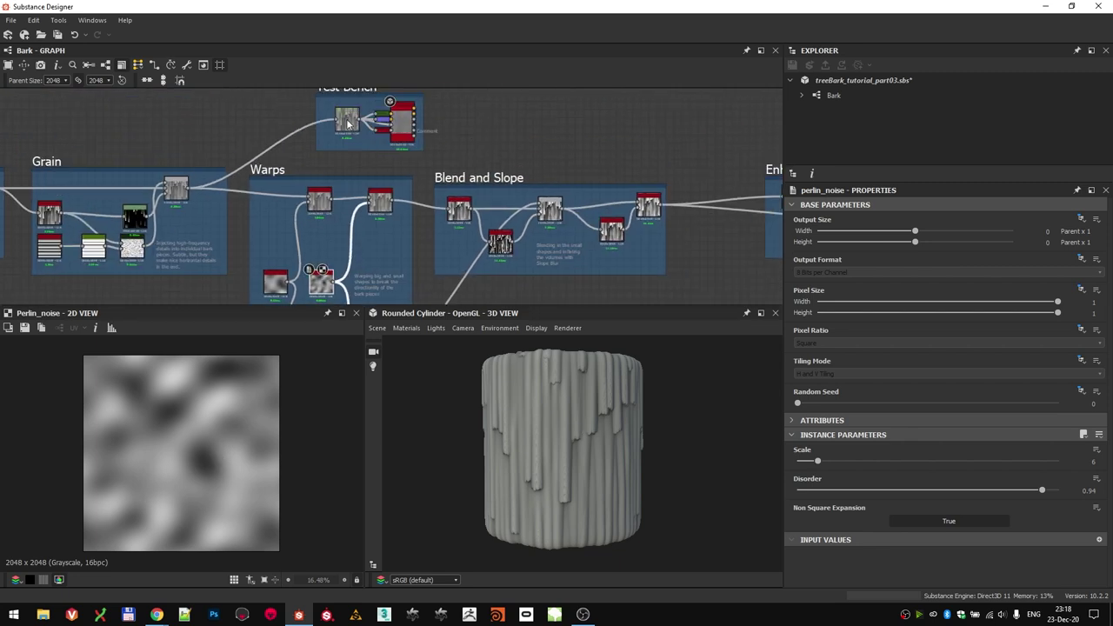
scroll(347, 126, "up", 3)
scroll(340, 131, "down", 2)
middle_click_drag(337, 193, 330, 239)
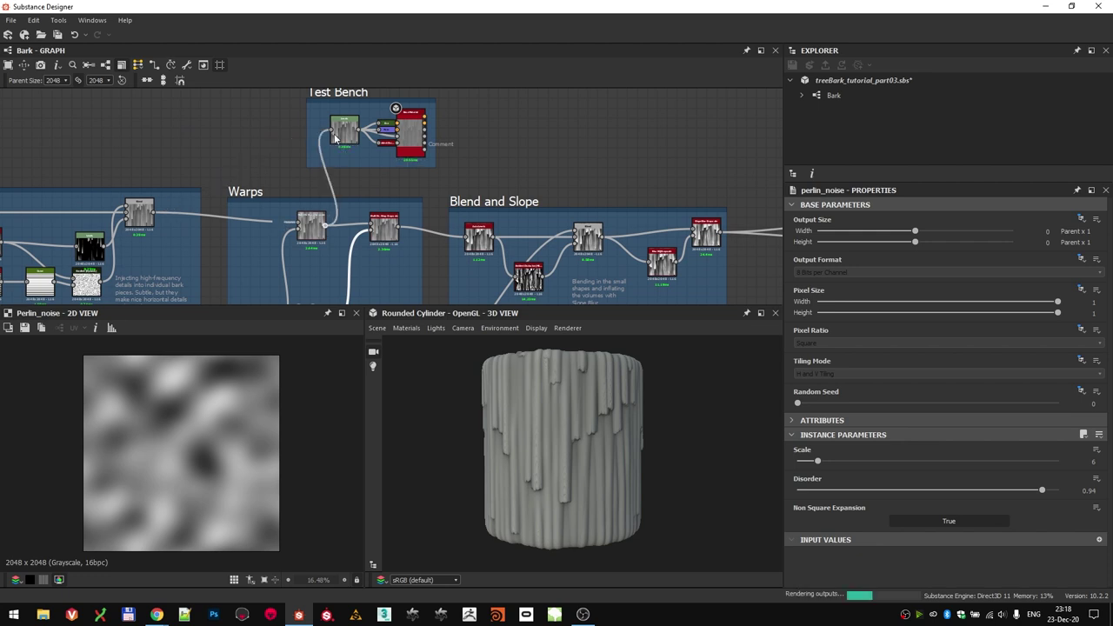
left_click_drag(601, 450, 652, 453)
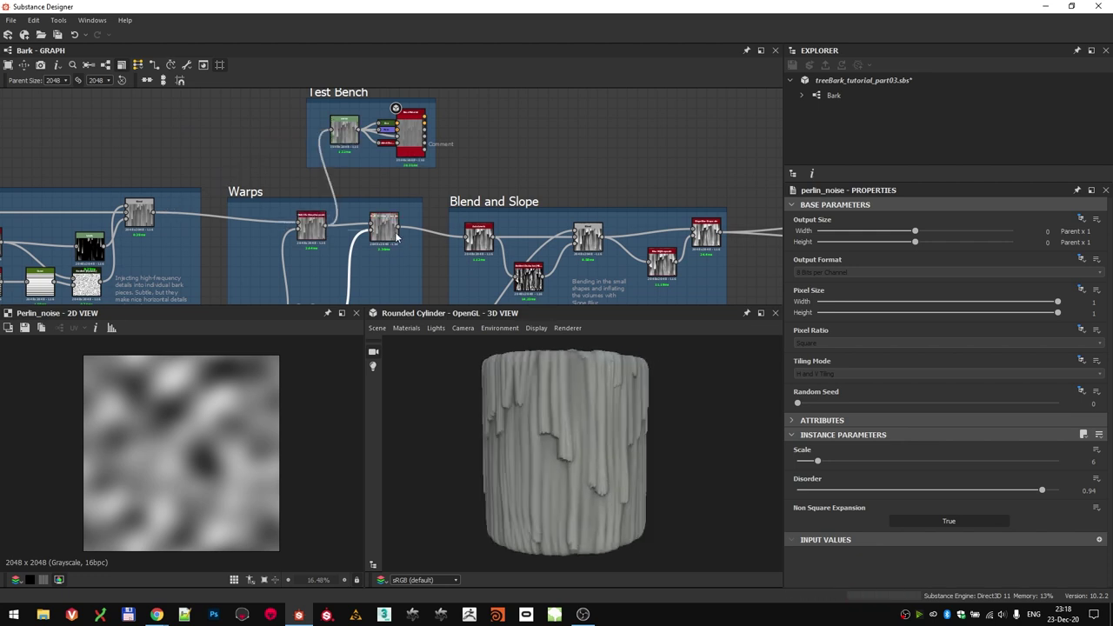
- Connect the second upper Multi Dir. Warp Grayscale output to the Test Bench Levels and inspect the bark in 3D from close up and afar
scroll(541, 438, "up", 4)
left_click_drag(542, 438, 465, 329)
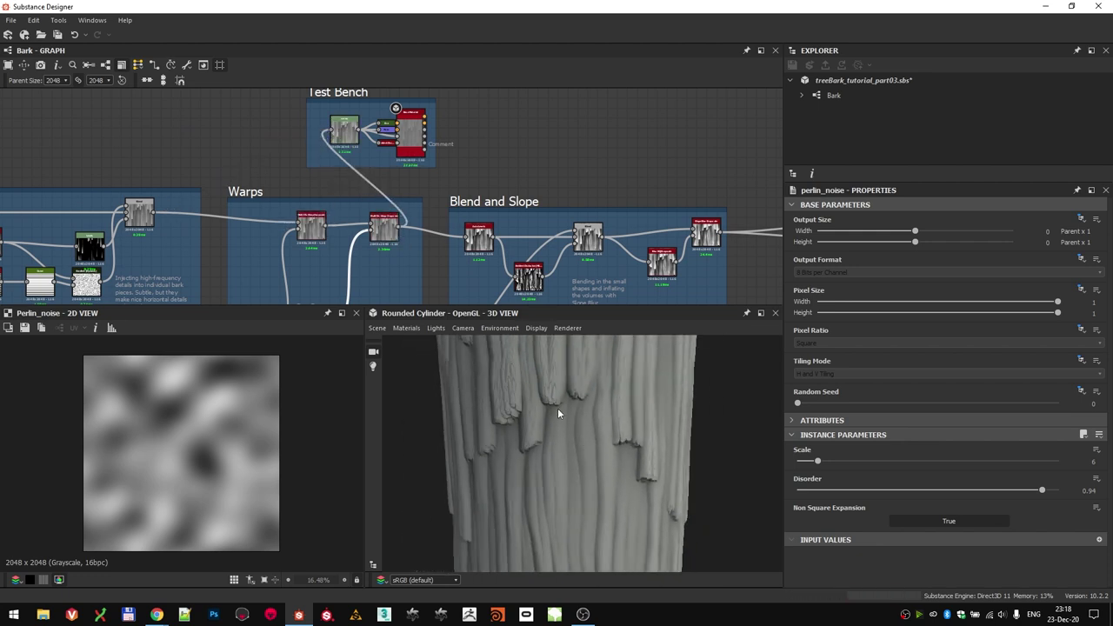
scroll(526, 419, "down", 4)
left_click_drag(522, 425, 555, 424)
- Move the Test Bench frame down beside the end of the Small shapes frame
scroll(353, 121, "down", 3)
left_click_drag(353, 122, 417, 222)
scroll(232, 230, "up", 5)
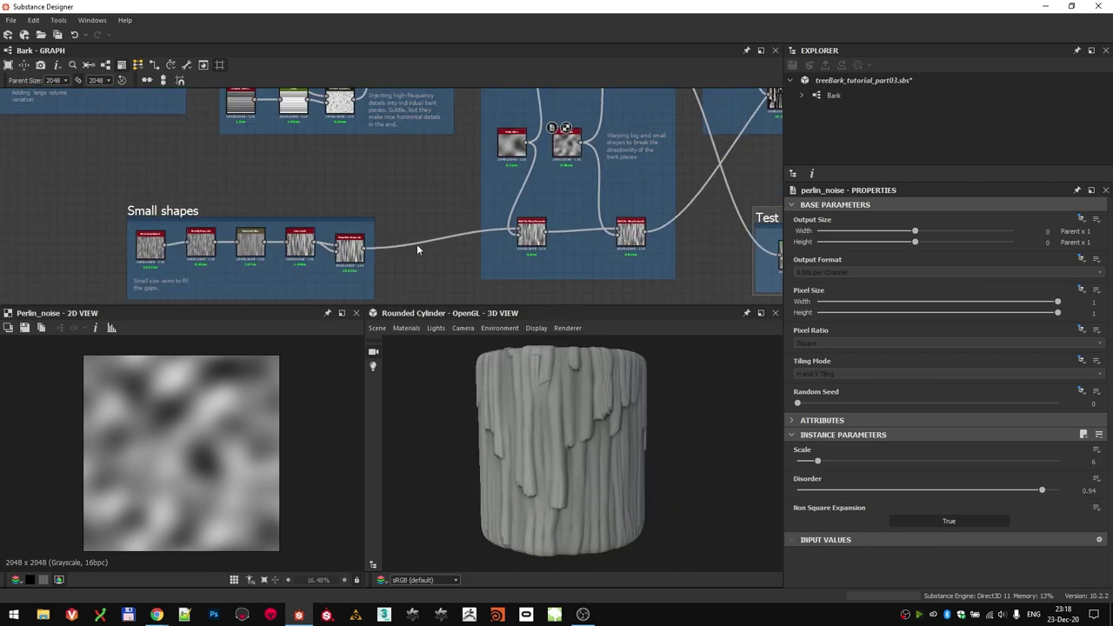
middle_click_drag(249, 215, 276, 138)
left_click_drag(737, 147, 383, 211)
scroll(151, 186, "up", 5)
scroll(370, 194, "down", 4)
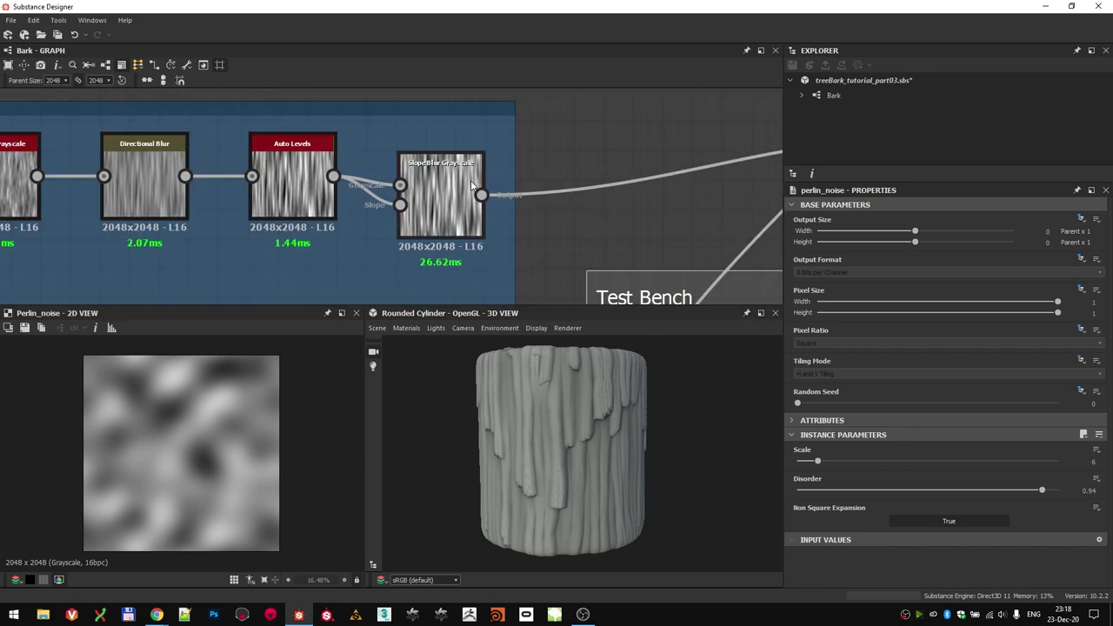
- Preview Directional Noise 4 and Blur HQ Grayscale in Small shapes, magnifying the blurred noise in 2D
scroll(370, 198, "up", 4)
scroll(252, 210, "down", 4)
scroll(253, 211, "up", 5)
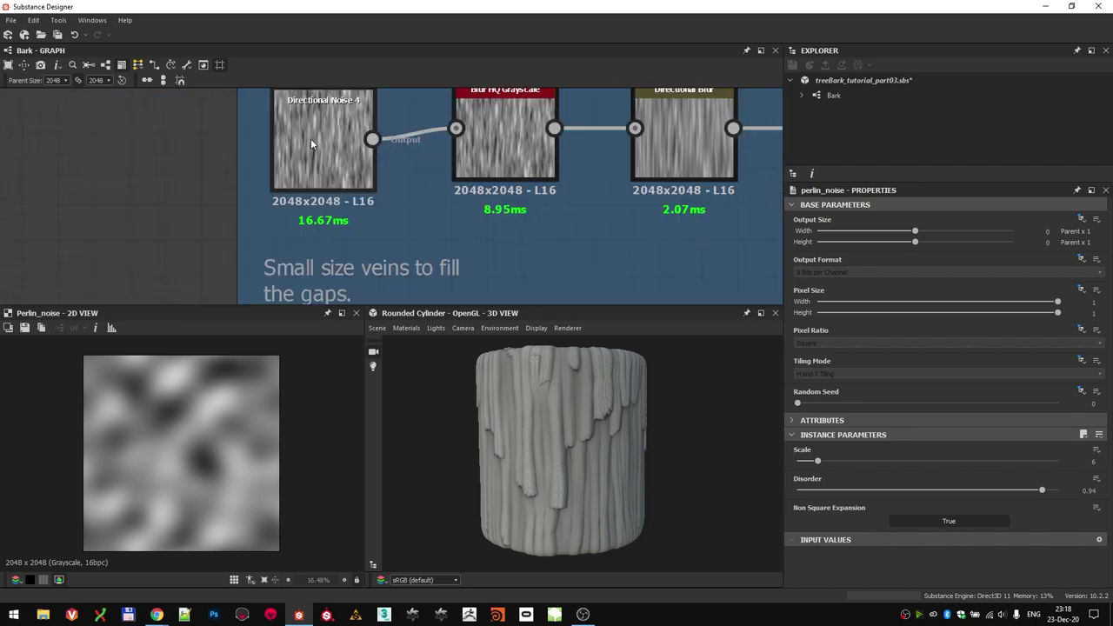
left_click(285, 178)
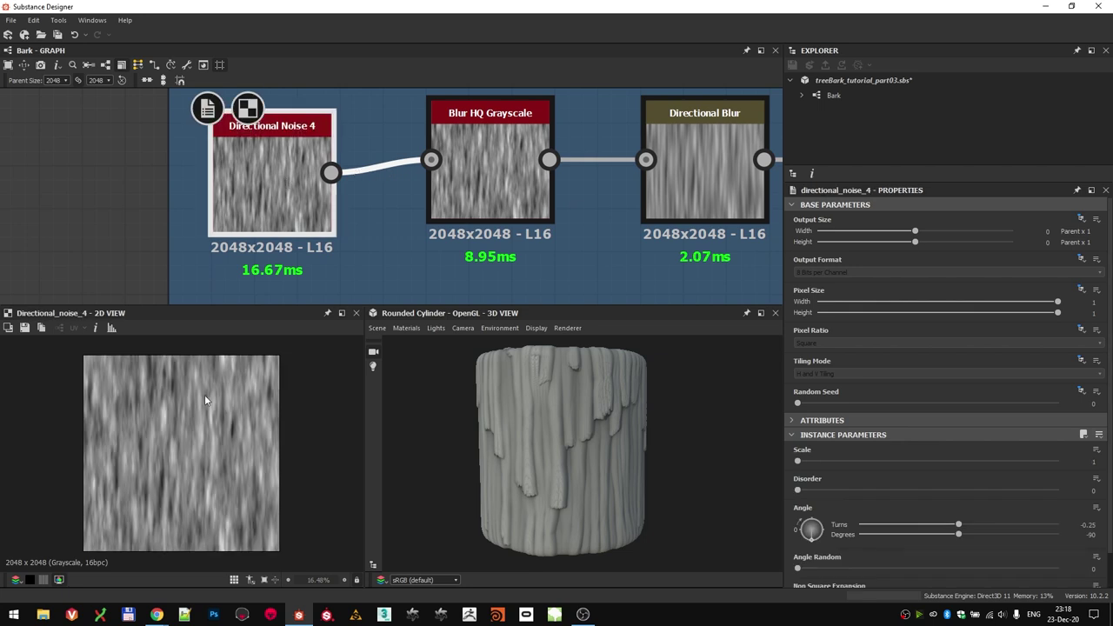
middle_click_drag(416, 209, 329, 219)
left_click(400, 174)
scroll(209, 470, "up", 6)
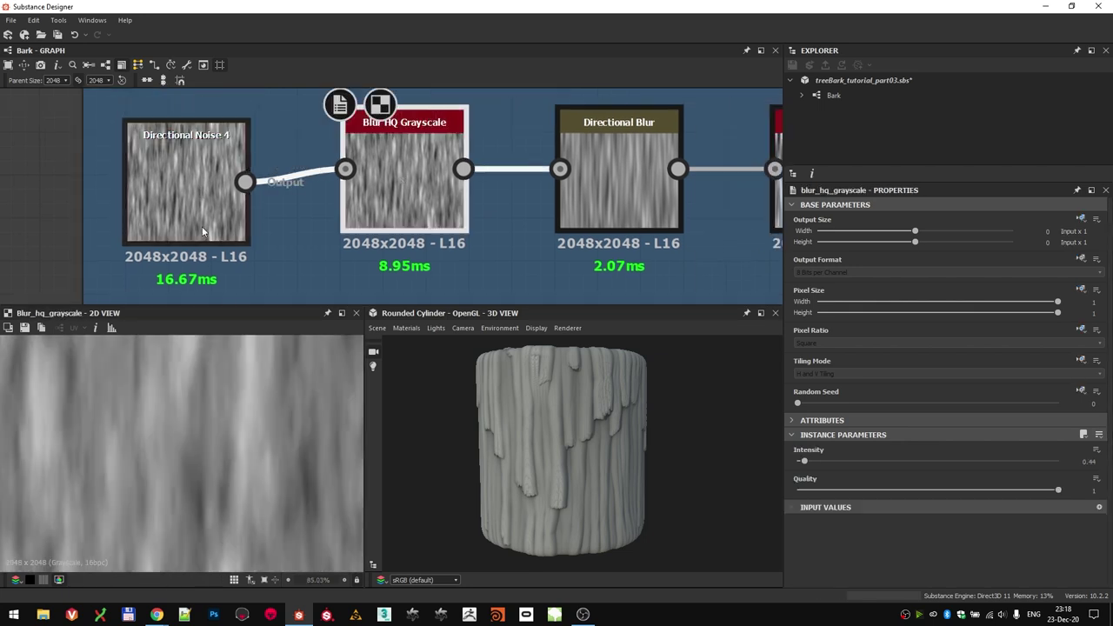
- Compare the parameters and previews of Directional Noise 4, Blur HQ Grayscale and Directional Blur in Small shapes
left_click(203, 230)
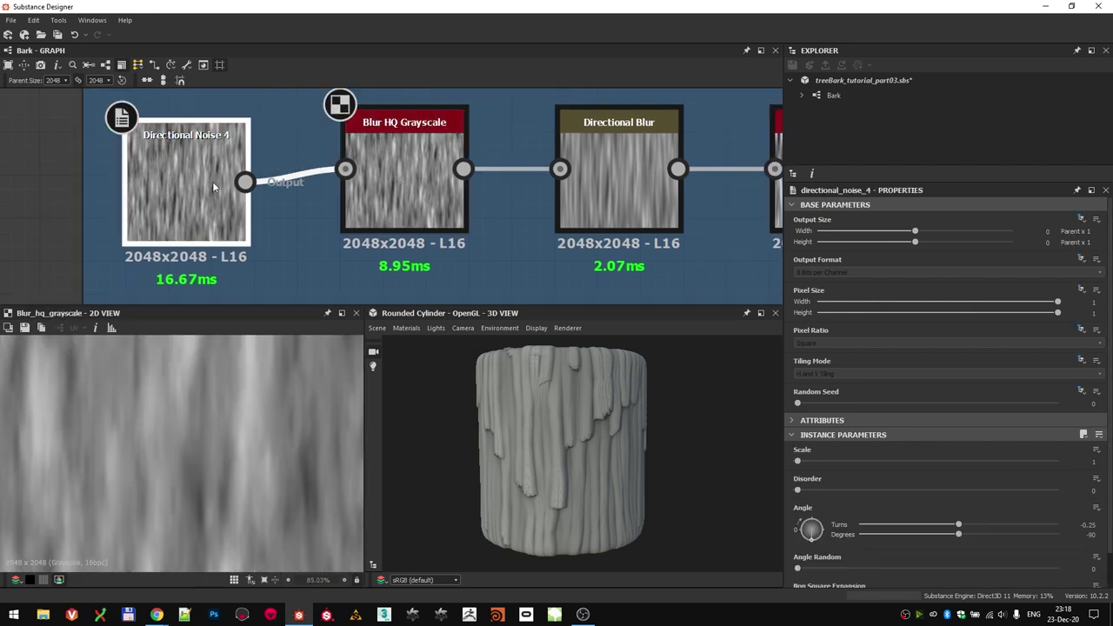
left_click(402, 148)
left_click(596, 152)
scroll(263, 439, "down", 5)
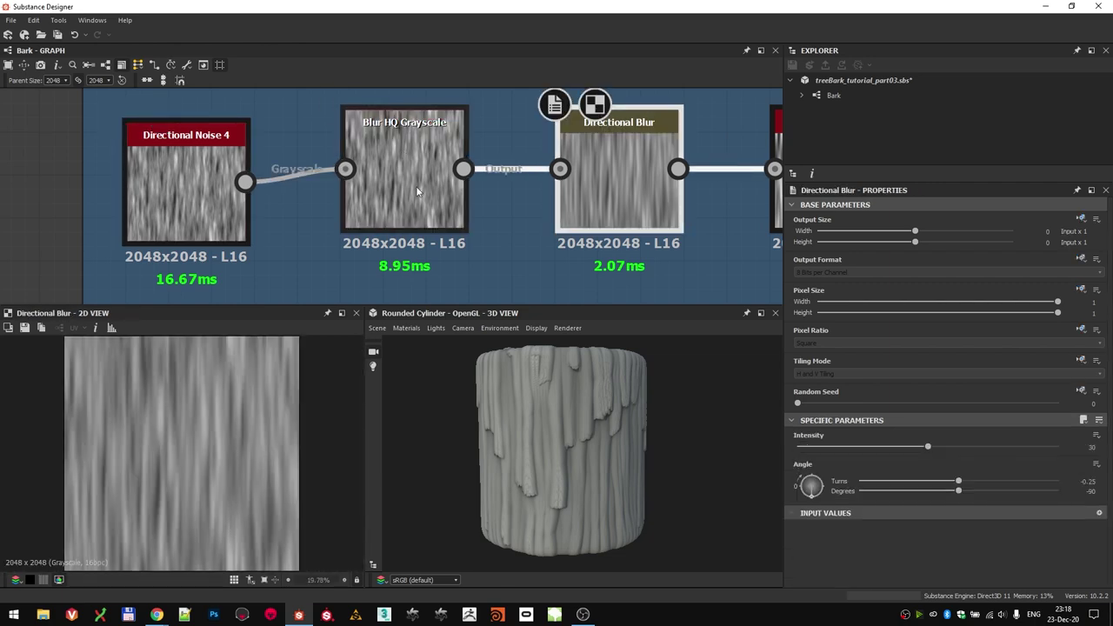
double_click(380, 169)
scroll(383, 121, "down", 3)
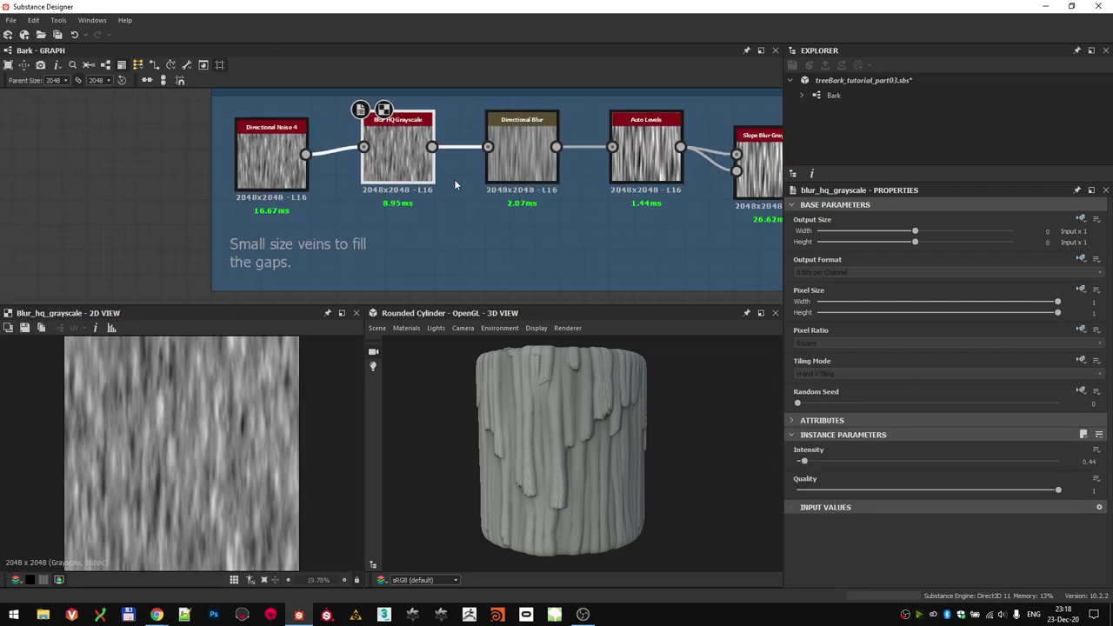
- Look over the rest of the Small shapes chain and preview its final Slope Blur Grayscale
middle_click_drag(640, 146, 408, 169)
scroll(408, 169, "up", 4)
scroll(406, 170, "down", 8)
middle_click_drag(281, 189, 600, 200)
scroll(269, 215, "down", 4)
middle_click_drag(298, 199, 497, 192)
scroll(459, 228, "up", 6)
scroll(255, 242, "down", 3)
scroll(310, 199, "up", 8)
left_click(372, 189)
middle_click_drag(480, 254, 248, 200)
double_click(432, 177)
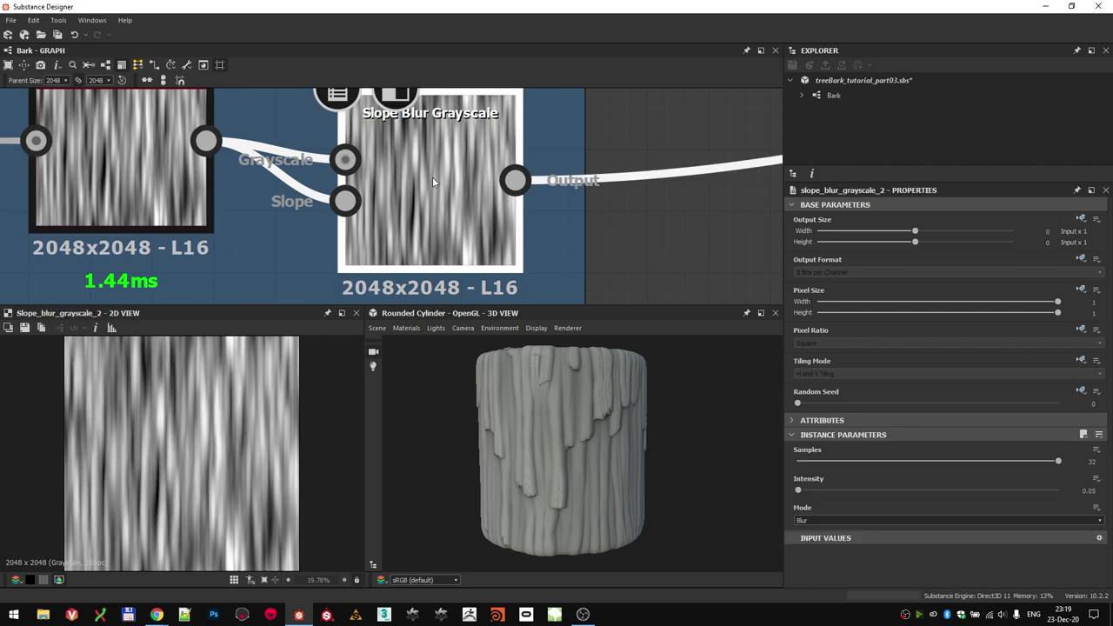
- Shift the Small shapes Slope Blur Grayscale slightly up, more in line with Auto Levels, and examine its veins magnified in 2D
scroll(433, 173, "down", 4)
left_click_drag(433, 174, 432, 160)
scroll(225, 455, "up", 2)
scroll(64, 493, "up", 4)
scroll(248, 160, "down", 4)
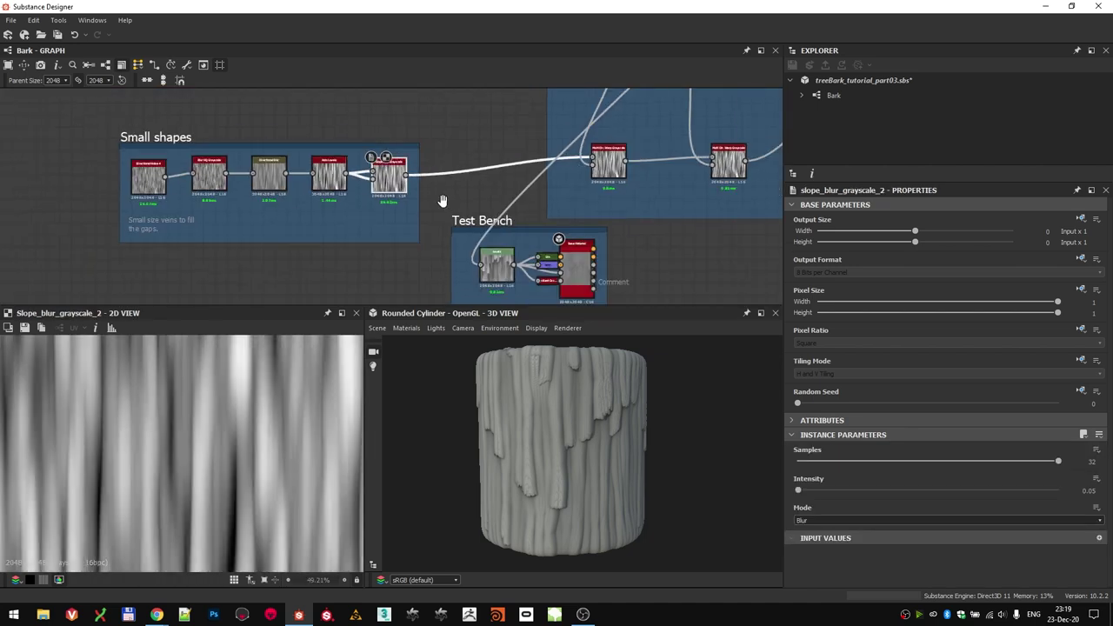
- Connect the Small shapes Slope Blur Grayscale output to the Test Bench Levels to show the small veins in 3D
left_click_drag(250, 161, 309, 233)
scroll(369, 241, "down", 2)
middle_click_drag(367, 239, 325, 264)
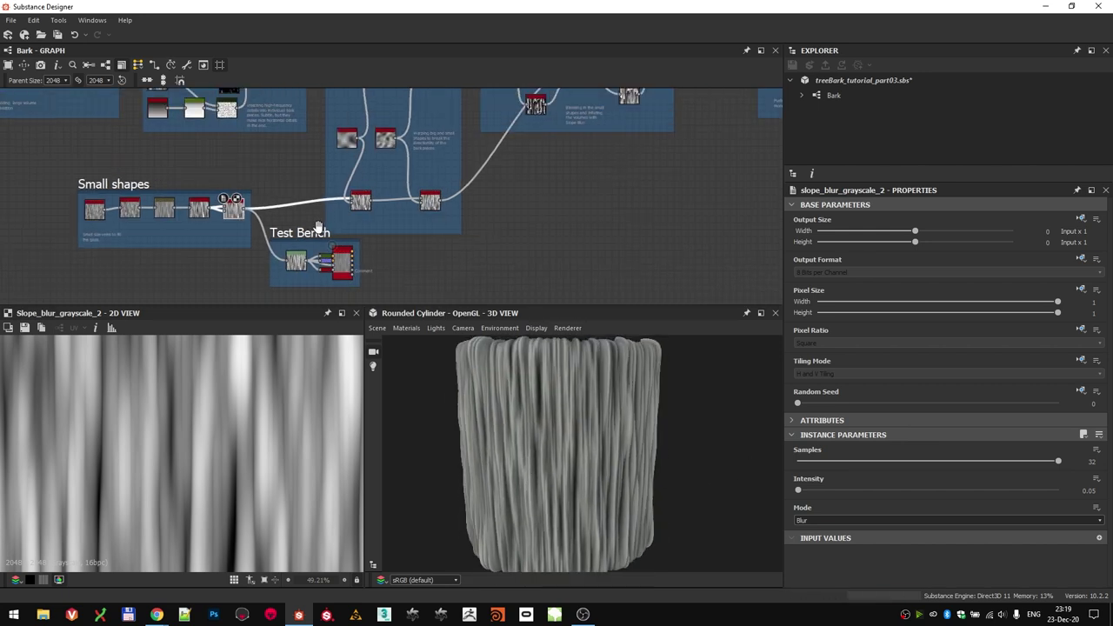
- Move the Test Bench frame past Warps and connect the first lower Multi Dir. Warp Grayscale output to its Levels
left_click_drag(315, 231, 611, 172)
scroll(376, 202, "up", 4)
middle_click_drag(491, 227, 357, 225)
scroll(358, 225, "down", 2)
left_click_drag(516, 210, 580, 207)
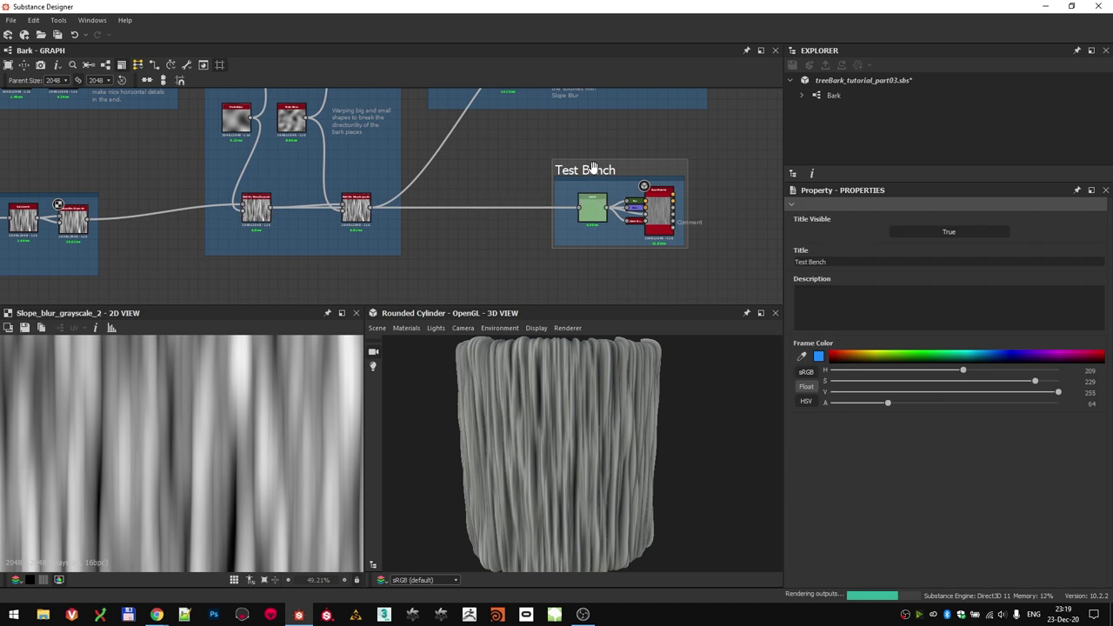
- Move the Test Bench frame below the Warps frame and inspect the warped small veins in 3D
left_click_drag(594, 166, 384, 269)
middle_click_drag(297, 260, 321, 226)
left_click_drag(491, 470, 560, 448)
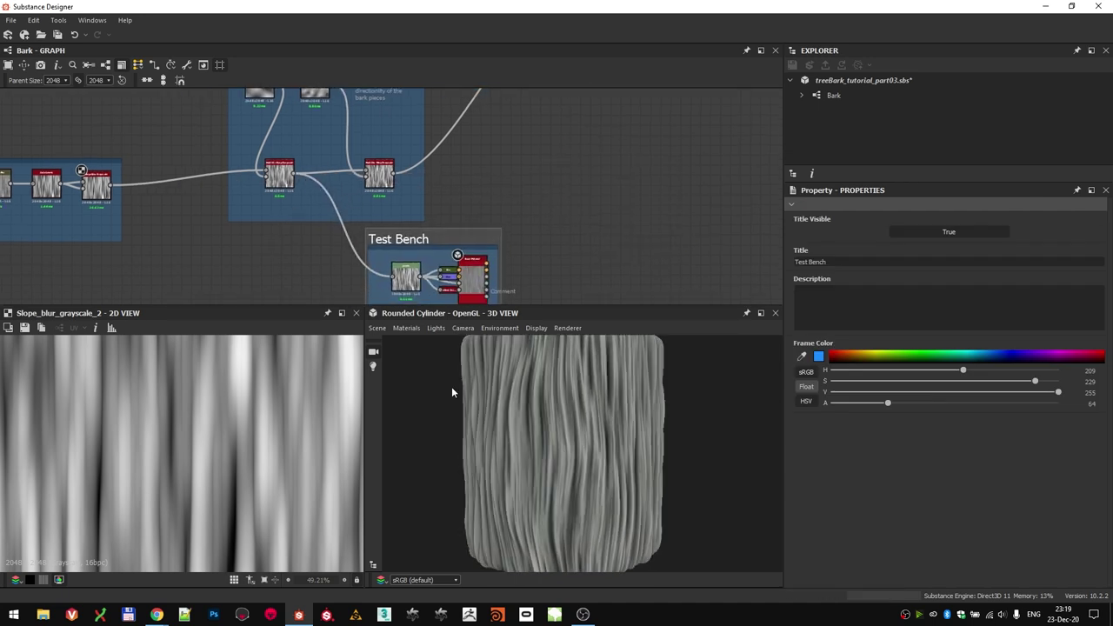
- Connect the second lower Multi Dir. Warp Grayscale output to the Test Bench Levels, and move the Test Bench frame below Blend and Slope
left_click_drag(381, 268, 289, 235)
left_click(295, 222)
left_click_drag(393, 174, 393, 276)
scroll(419, 266, "down", 3)
middle_click_drag(419, 265, 402, 286)
left_click_drag(402, 287, 541, 235)
- Preview the Auto Levels node at the start of Blend and Slope
scroll(416, 135, "up", 2)
left_click(416, 132)
scroll(416, 134, "up", 3)
scroll(416, 135, "down", 5)
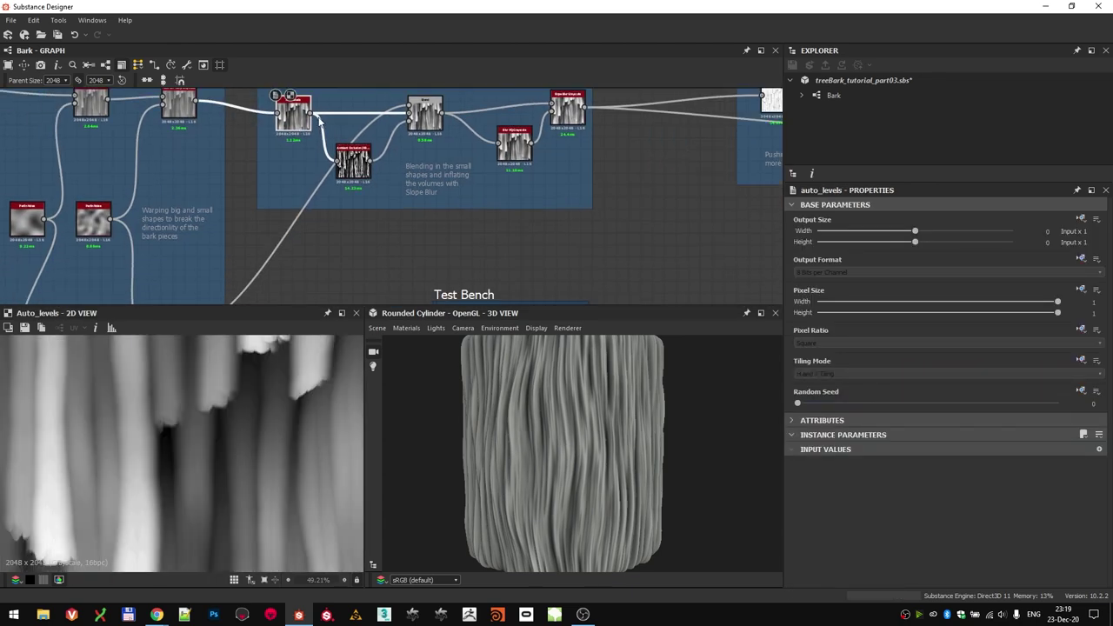
- Preview the Ambient Occlusion (HBAO) node in Blend and Slope and connect the Auto Levels output to the Test Bench Levels
scroll(323, 111, "up", 4)
left_click(329, 186)
scroll(198, 418, "down", 3)
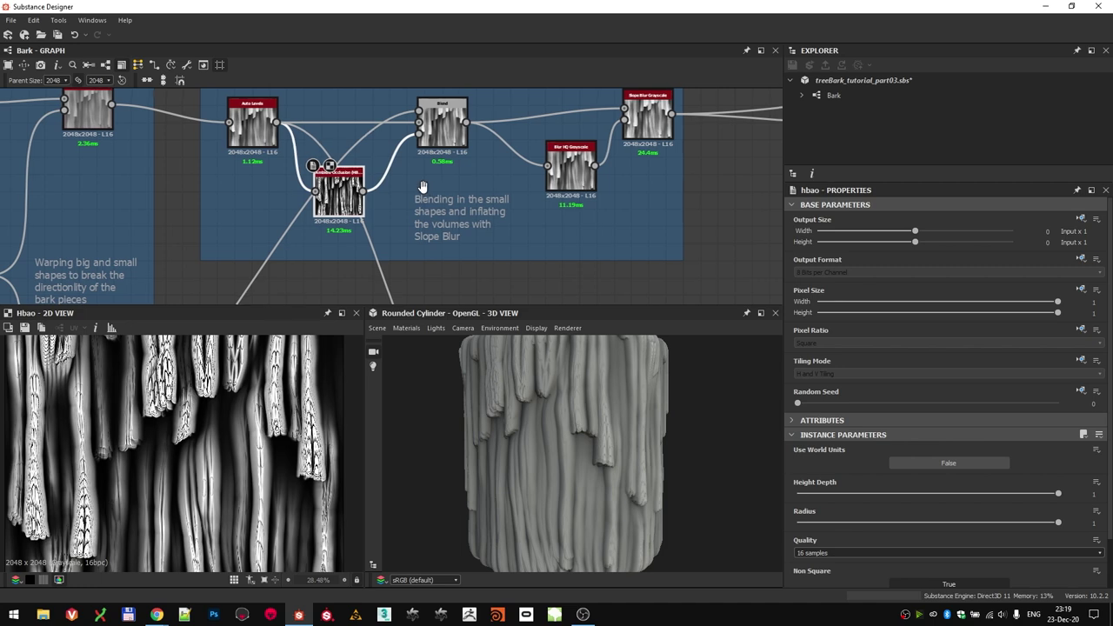
- Preview the Blend in Blend and Slope, connect its output to the Test Bench Levels and inspect the combined shapes in 3D
scroll(309, 145, "down", 4)
left_click(304, 144)
scroll(309, 145, "down", 2)
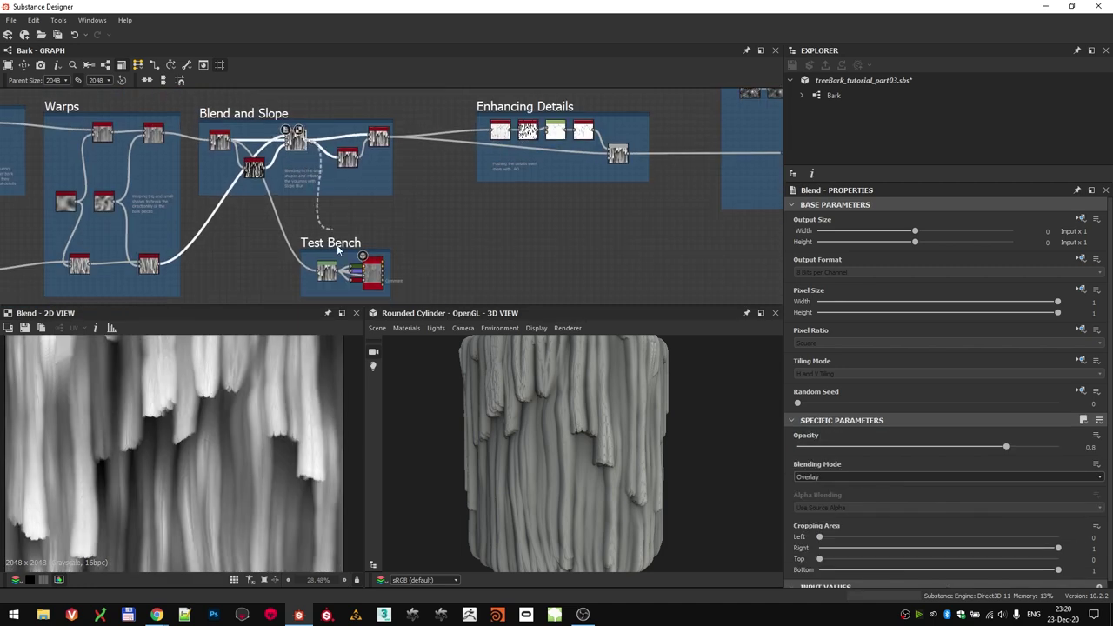
scroll(586, 405, "up", 3)
left_click_drag(586, 406, 533, 478)
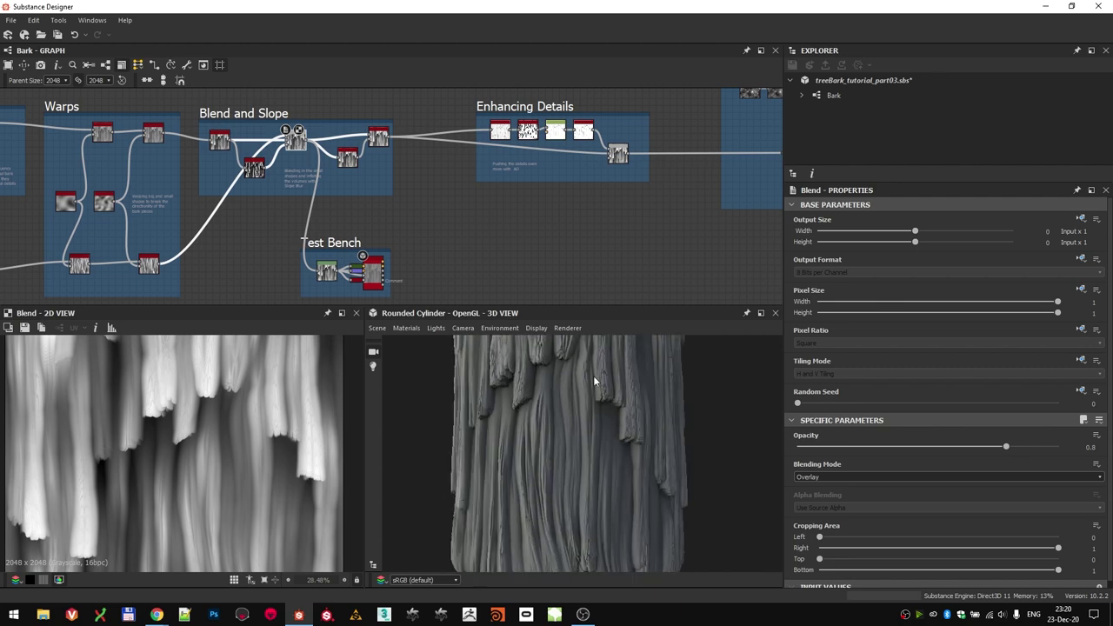
left_click_drag(585, 378, 583, 433)
scroll(404, 181, "up", 2)
scroll(400, 179, "down", 3)
- Move the Test Bench frame below the gap before Enhancing Details and inspect the blended bark up close in 3D
left_click_drag(335, 235, 443, 215)
scroll(407, 184, "up", 2)
middle_click_drag(407, 184, 439, 207)
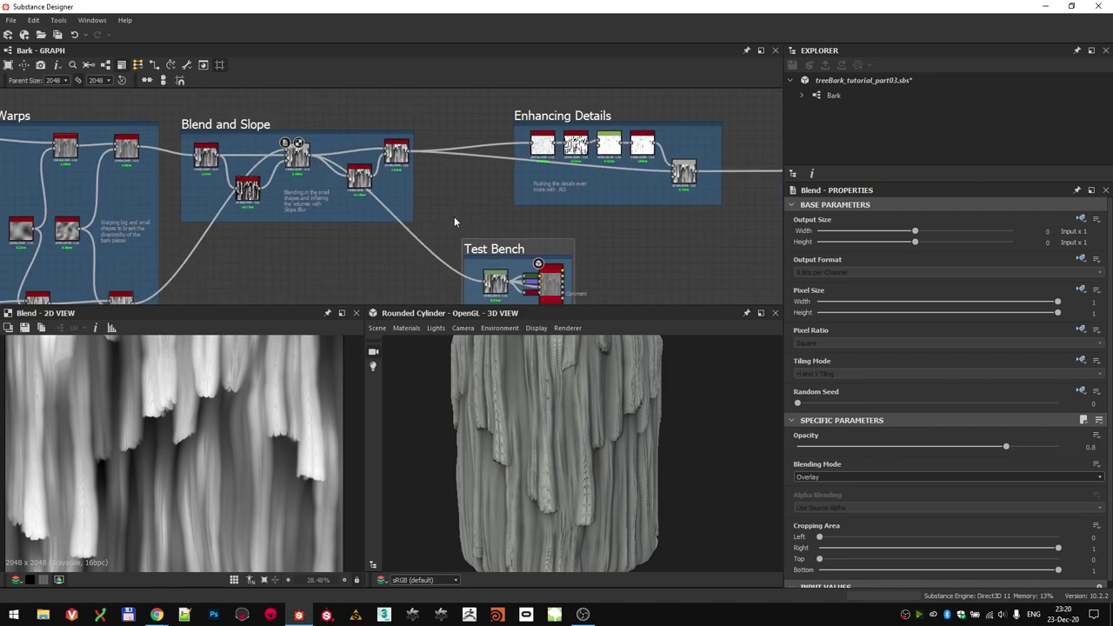
scroll(397, 141, "up", 1)
middle_click_drag(397, 141, 396, 208)
scroll(491, 242, "down", 1)
middle_click_drag(491, 242, 453, 159)
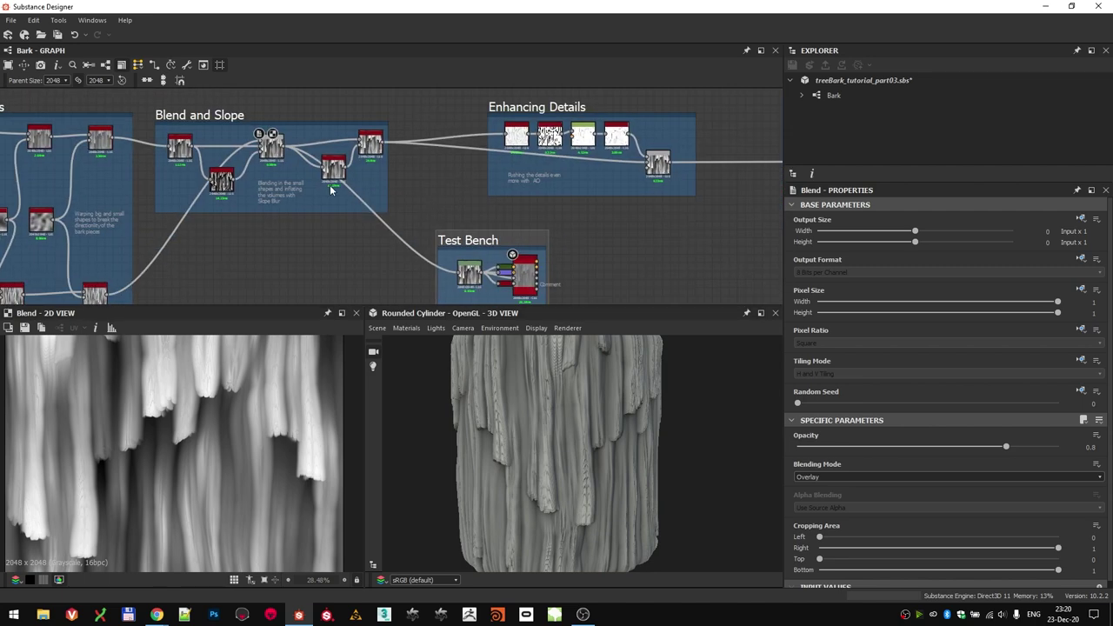
scroll(550, 479, "up", 4)
left_click_drag(548, 474, 534, 448)
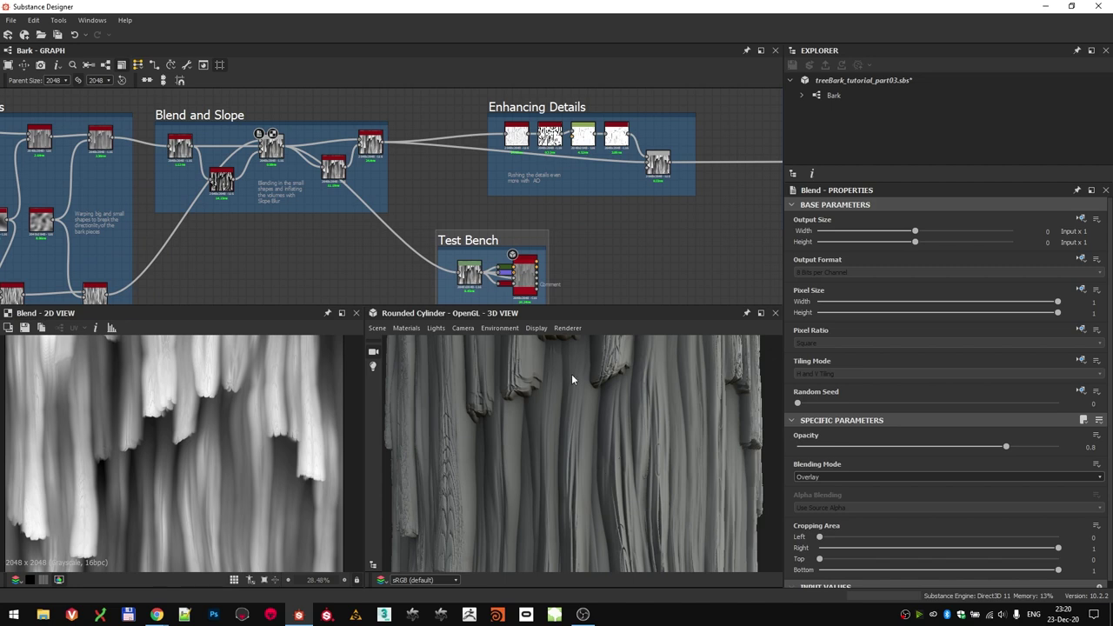
- Shift the Test Bench frame slightly back toward Blend and Slope and preview that frame's Blur HQ Grayscale
left_click_drag(479, 235, 429, 232)
scroll(326, 187, "up", 6)
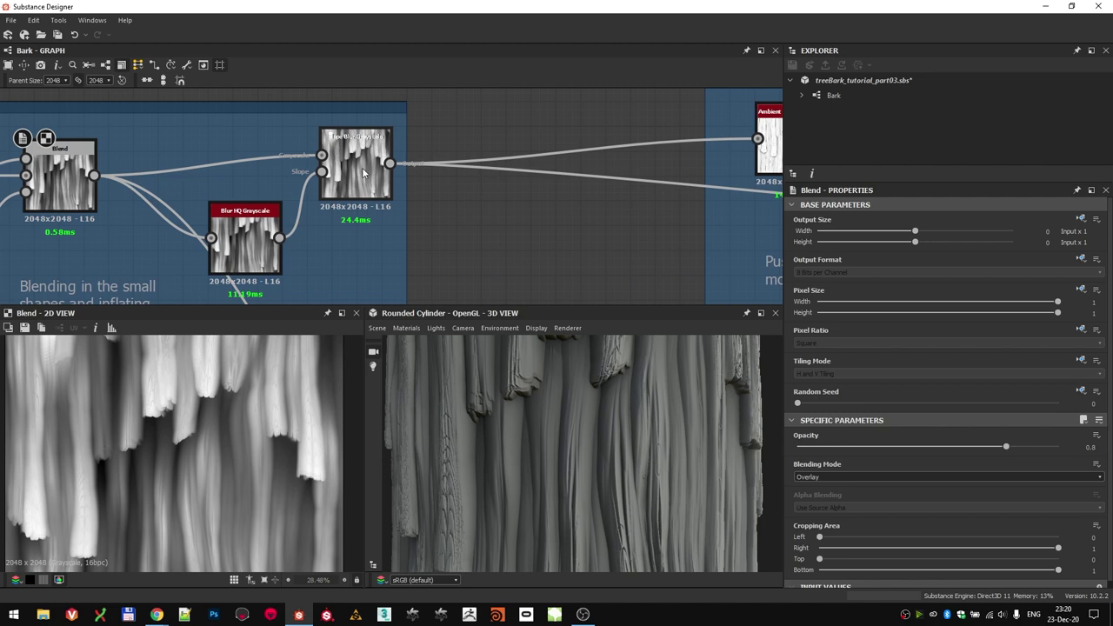
middle_click_drag(236, 180, 353, 143)
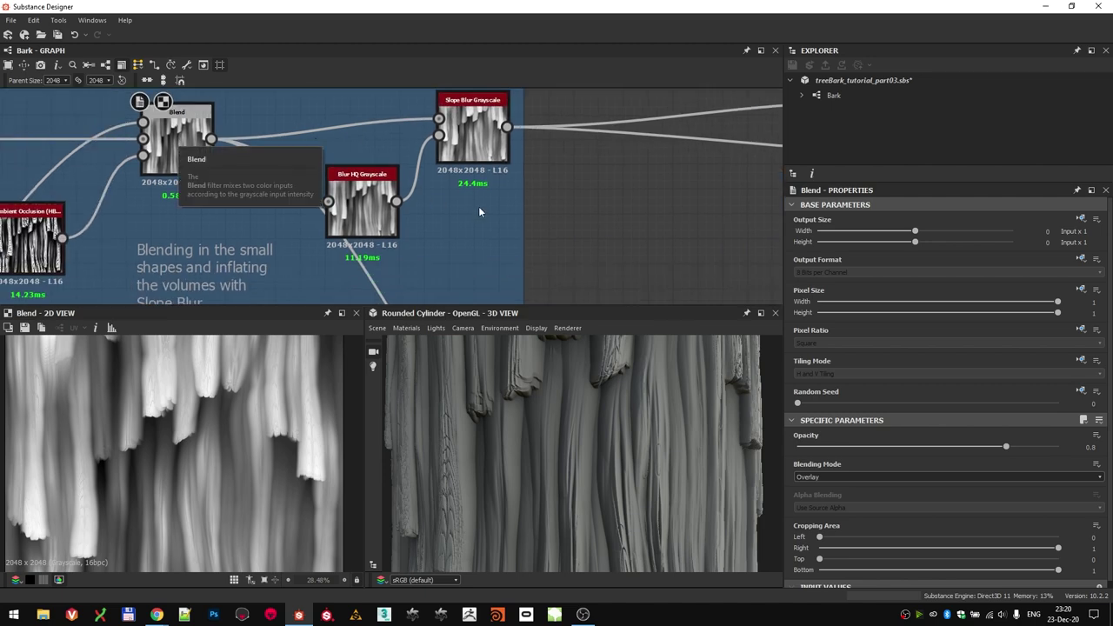
scroll(478, 209, "down", 3)
scroll(443, 200, "up", 4)
left_click(446, 197)
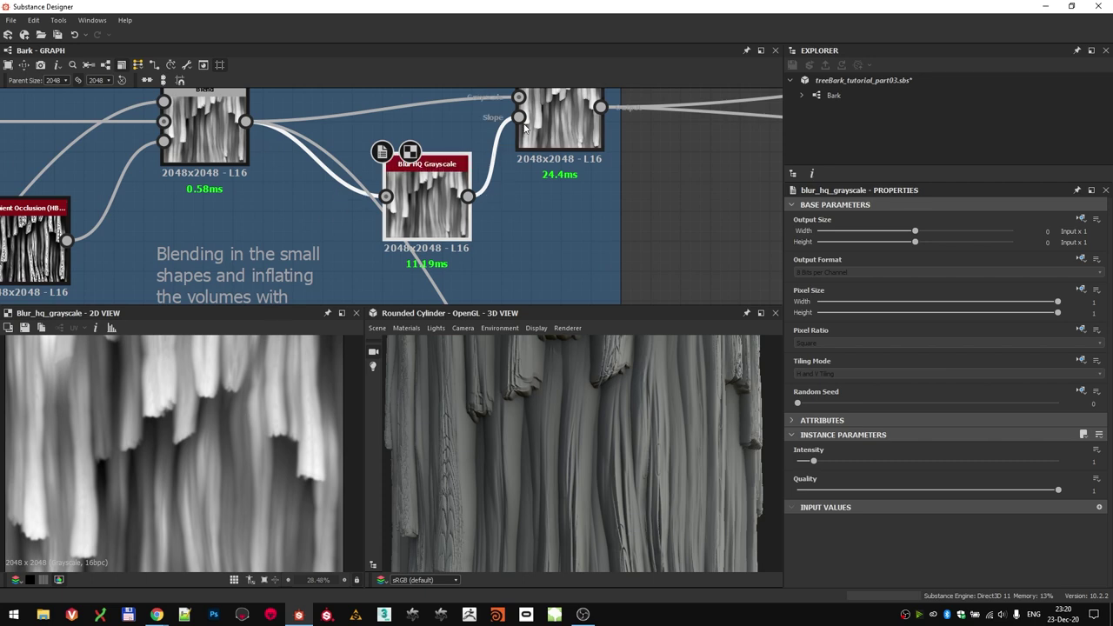
- Preview the Slope Blur Grayscale at the end of Blend and Slope
scroll(521, 124, "down", 4)
scroll(400, 105, "down", 1)
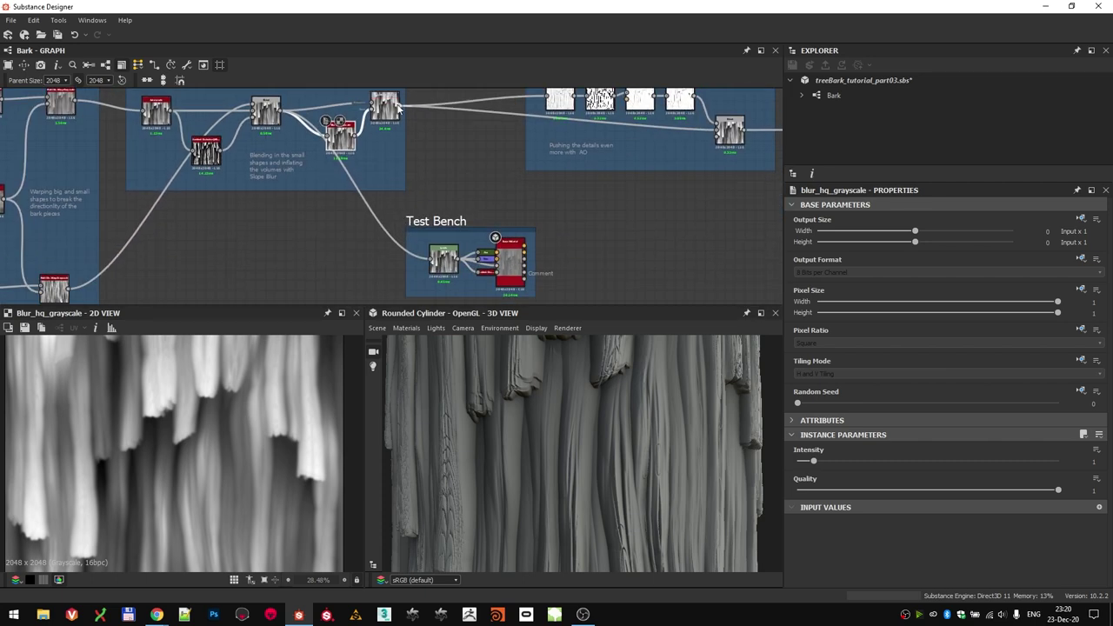
scroll(400, 106, "up", 1)
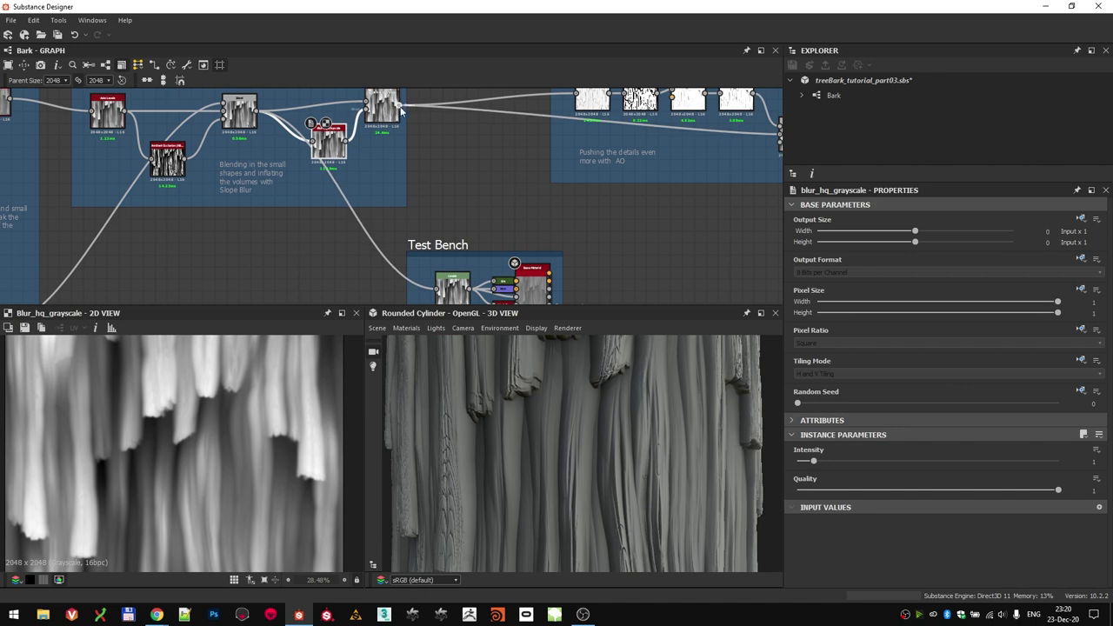
double_click(396, 112)
middle_click_drag(411, 147, 402, 172)
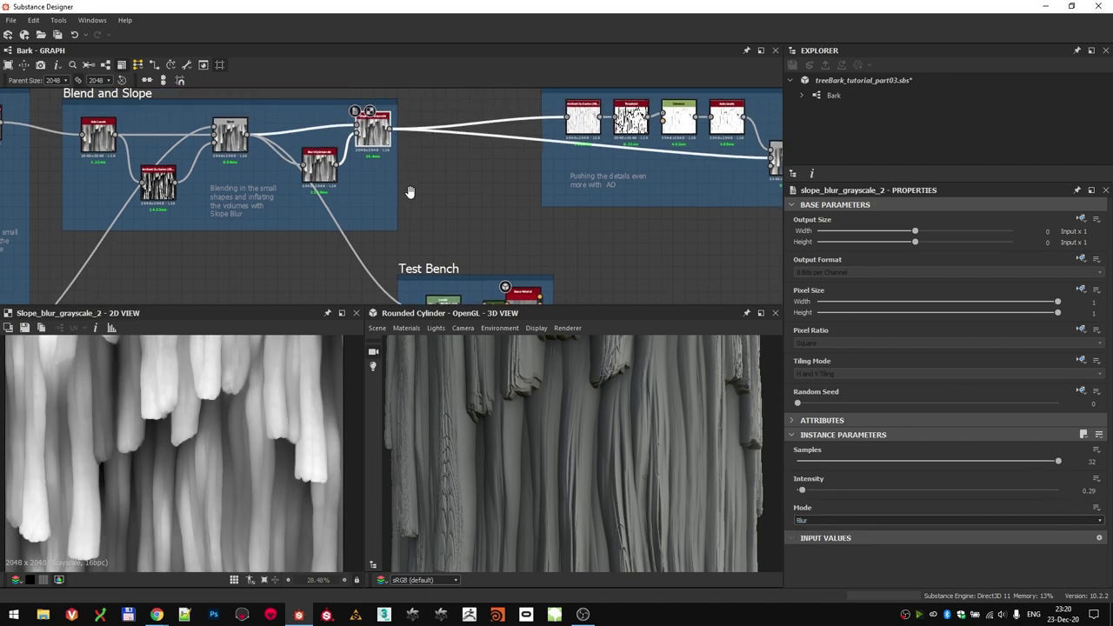
- Connect the Blend and Slope Slope Blur to the Test Bench Levels and compare it with the Blend in 3D
scroll(383, 122, "down", 1)
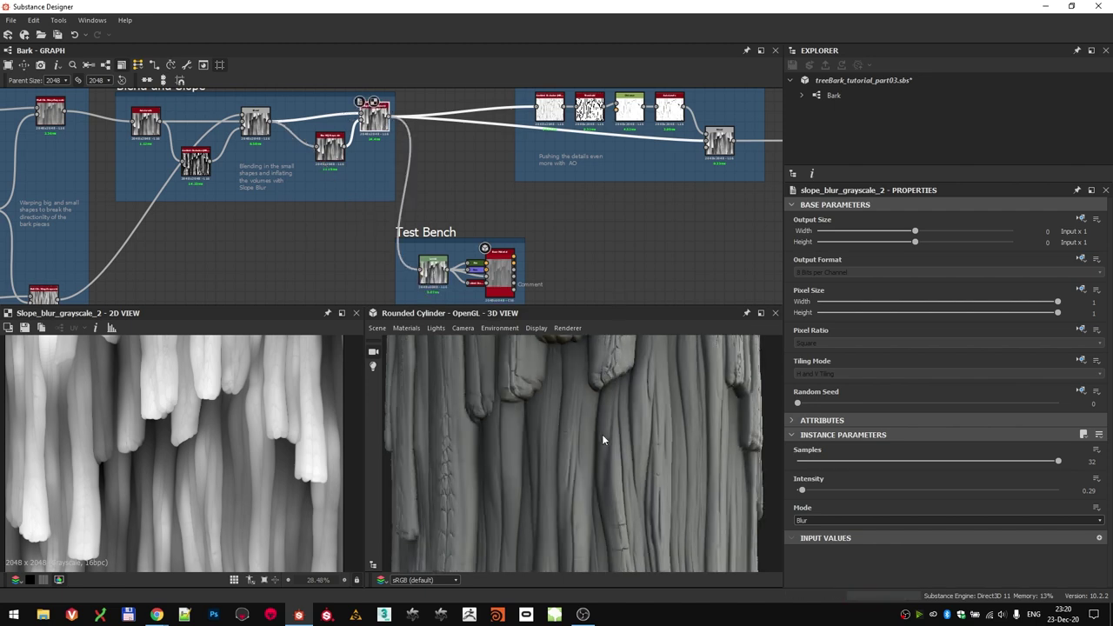
scroll(574, 426, "down", 2)
left_click_drag(574, 426, 498, 464)
scroll(566, 412, "down", 3)
left_click_drag(562, 474, 473, 502)
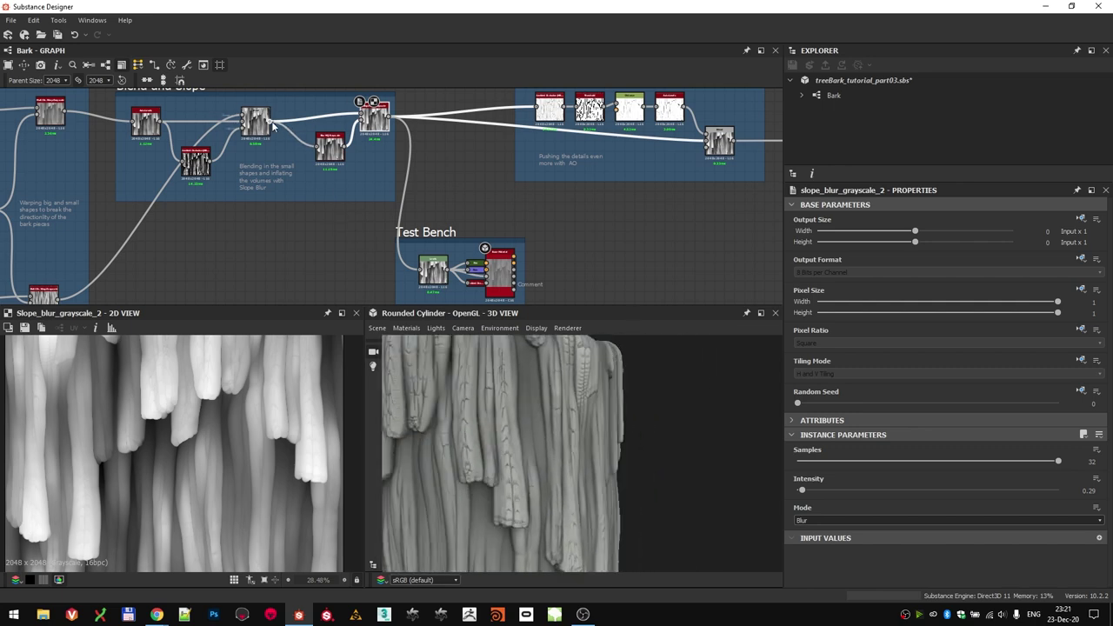
left_click_drag(525, 466, 443, 449)
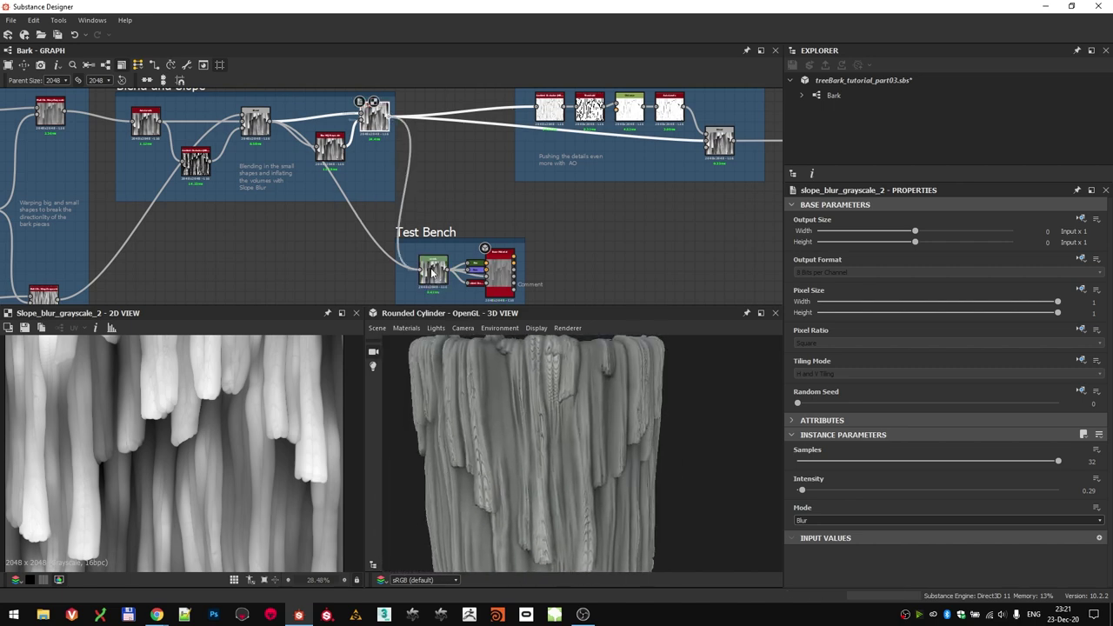
left_click_drag(520, 468, 593, 444)
scroll(435, 195, "down", 2)
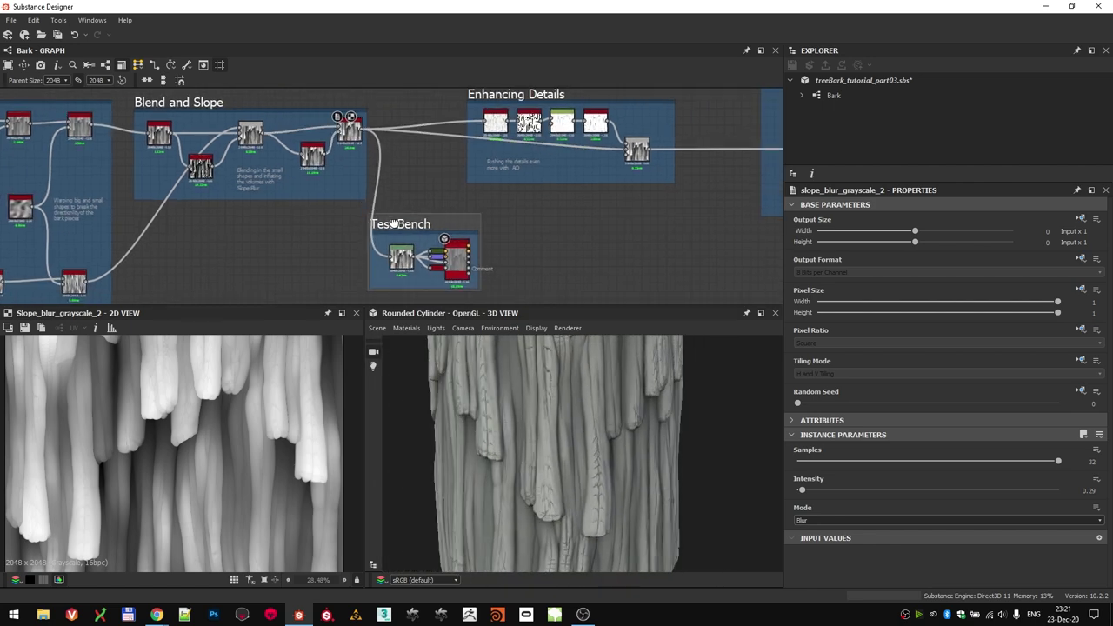
- Move the Test Bench frame below Enhancing Details and inspect the slope-blurred bark in 3D
left_click_drag(403, 218, 558, 213)
middle_click_drag(458, 221, 432, 235)
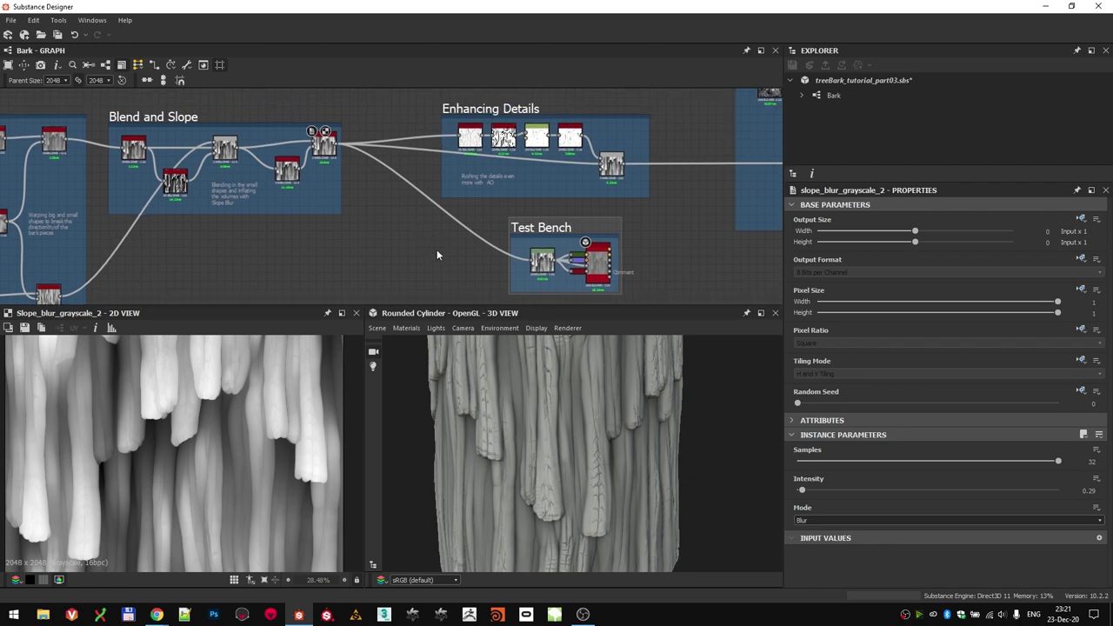
mouse_move(502, 404)
left_mouse_down()
mouse_move(564, 418)
mouse_move(548, 414)
mouse_move(500, 438)
mouse_move(498, 409)
left_mouse_up()
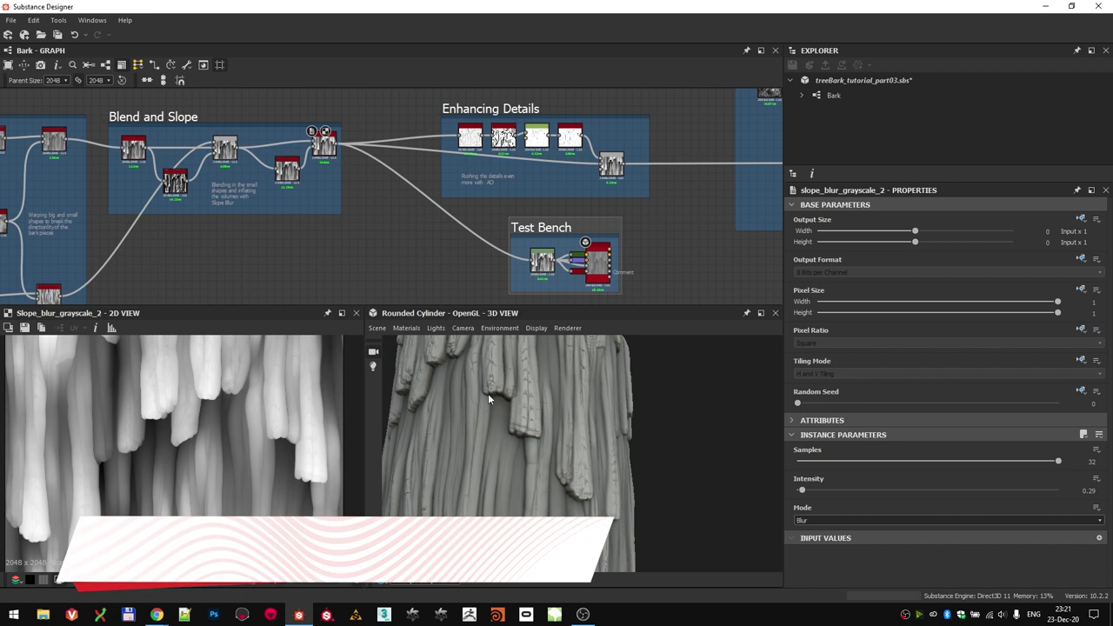
left_click_drag(560, 230, 574, 224)
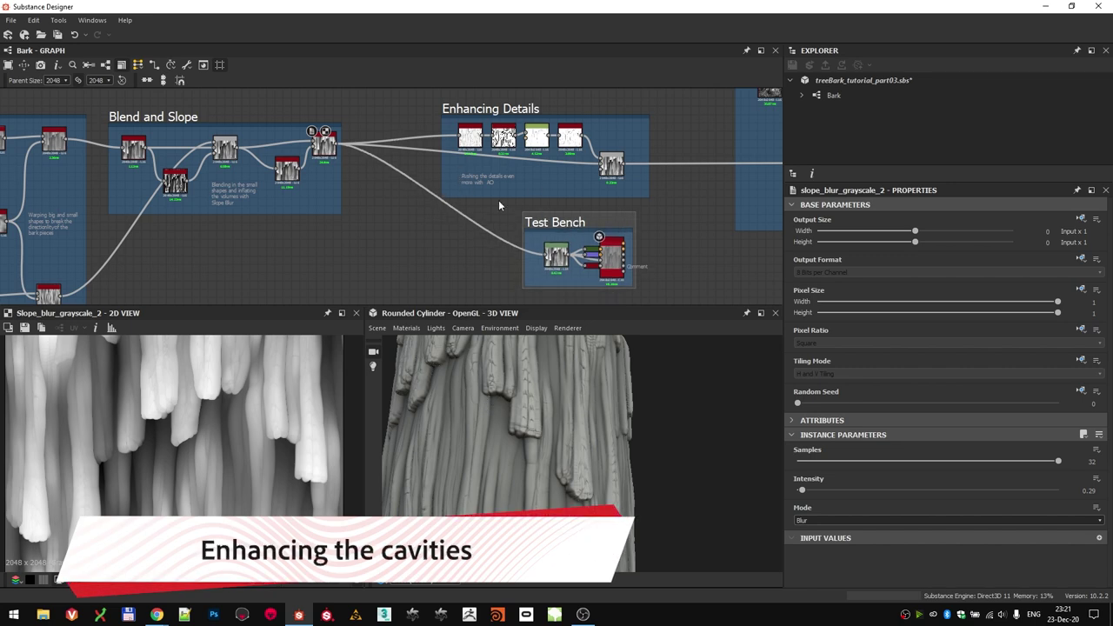
- Preview the Ambient Occlusion (HBAO) and the Threshold of Enhancing Details in the 2D view
scroll(477, 207, "up", 5)
double_click(408, 174)
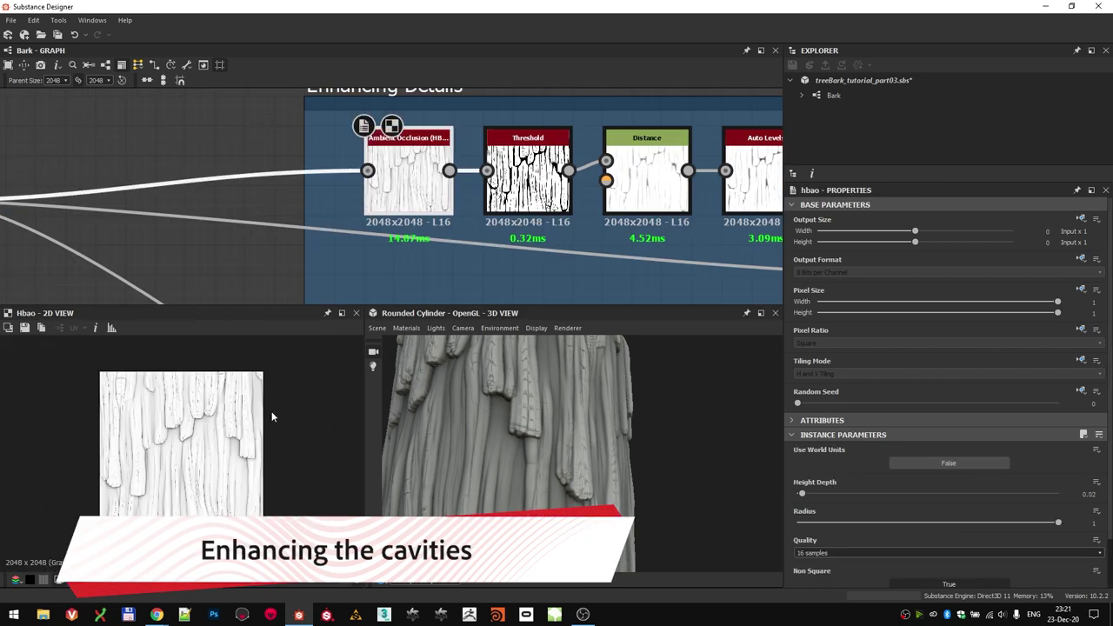
scroll(219, 415, "up", 2)
scroll(209, 415, "up", 2)
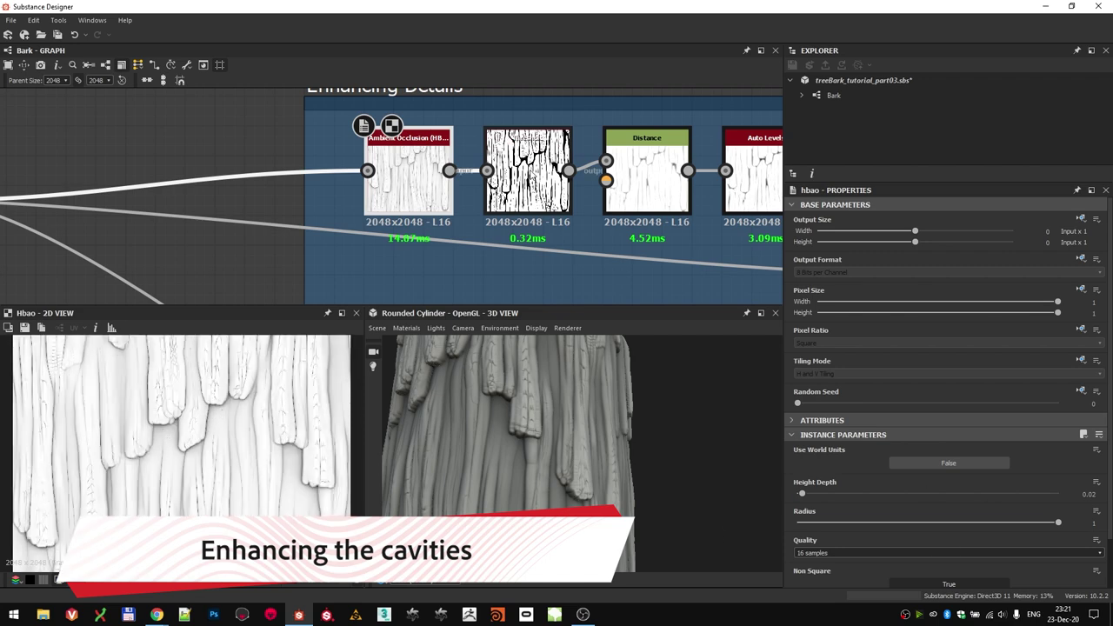
double_click(528, 174)
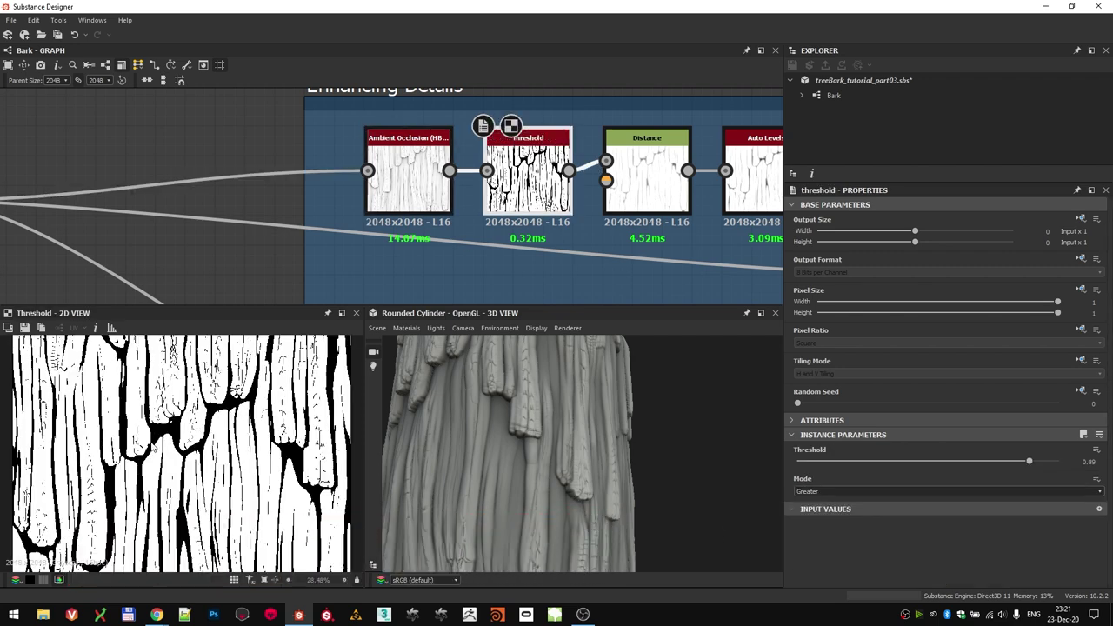
- Preview the Distance up close, followed by the Auto Levels of Enhancing Details
middle_click_drag(606, 180, 255, 181)
double_click(321, 170)
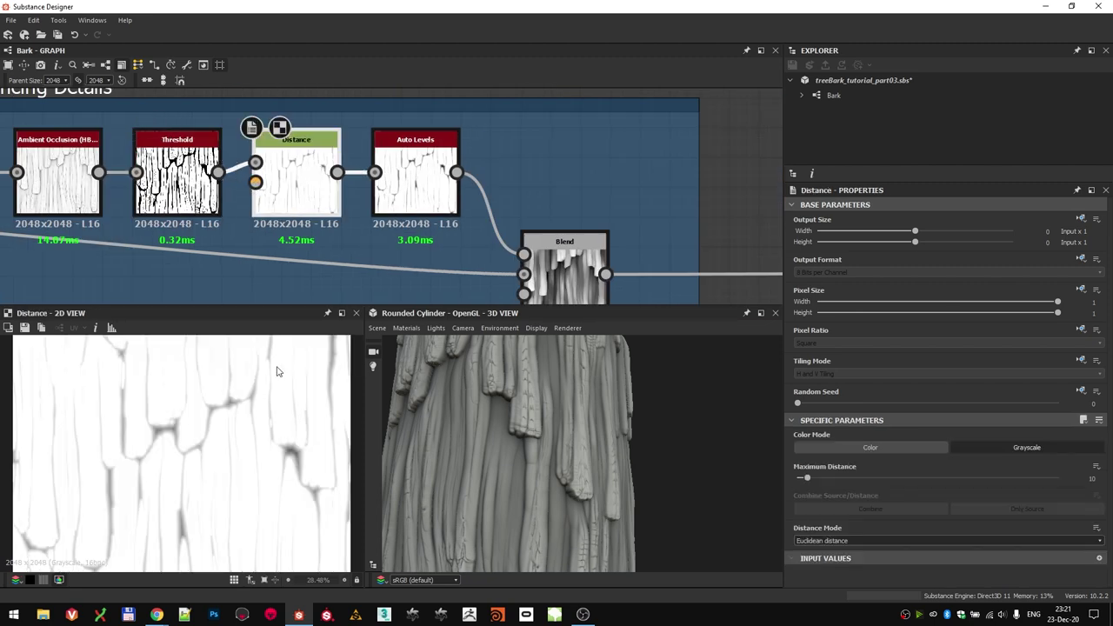
scroll(146, 444, "up", 2)
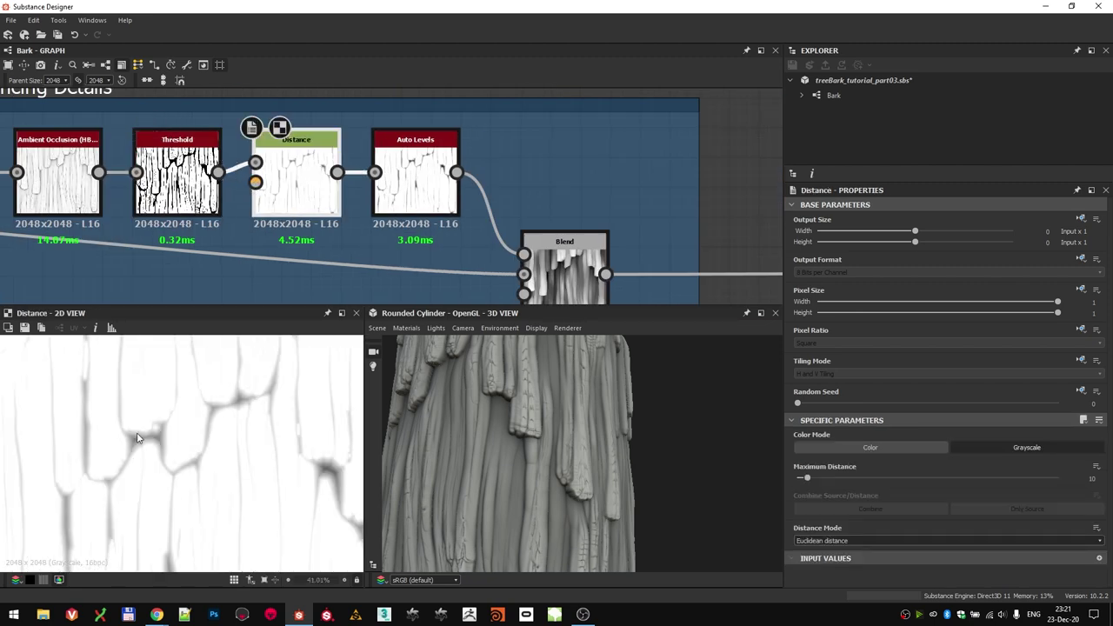
double_click(423, 173)
scroll(411, 163, "down", 3)
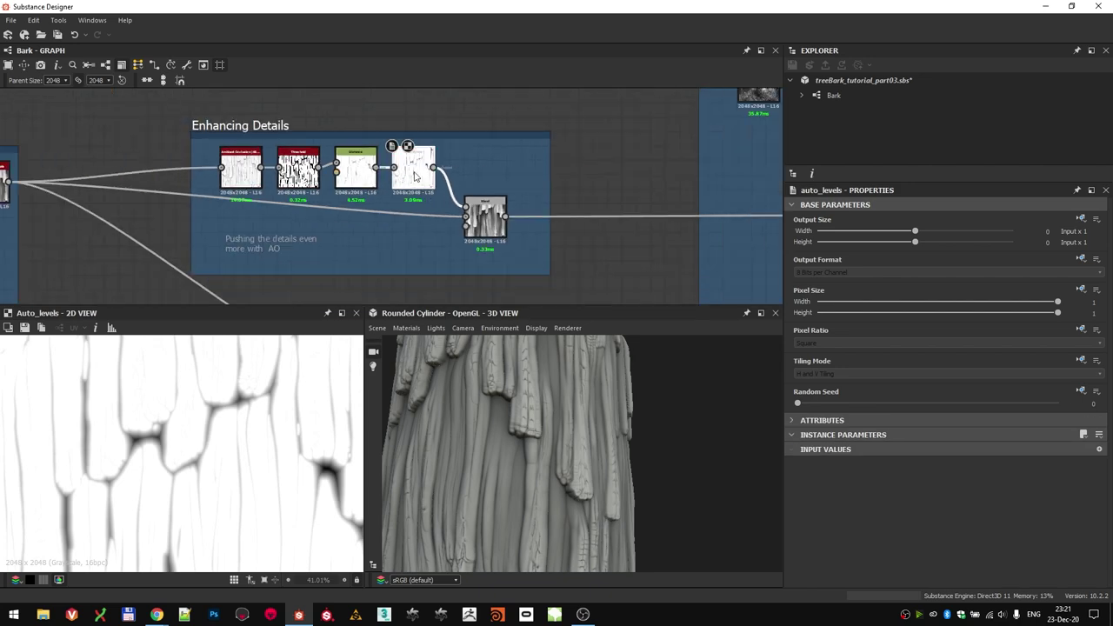
- Preview the Blend at the end of Enhancing Details
scroll(420, 168, "up", 3)
middle_click_drag(523, 246, 359, 189)
double_click(396, 211)
- Move the Test Bench frame below the Enhancing Details Blend, connect that Blend to its Levels and inspect the bark in 3D
scroll(397, 212, "down", 5)
middle_click_drag(372, 274, 373, 177)
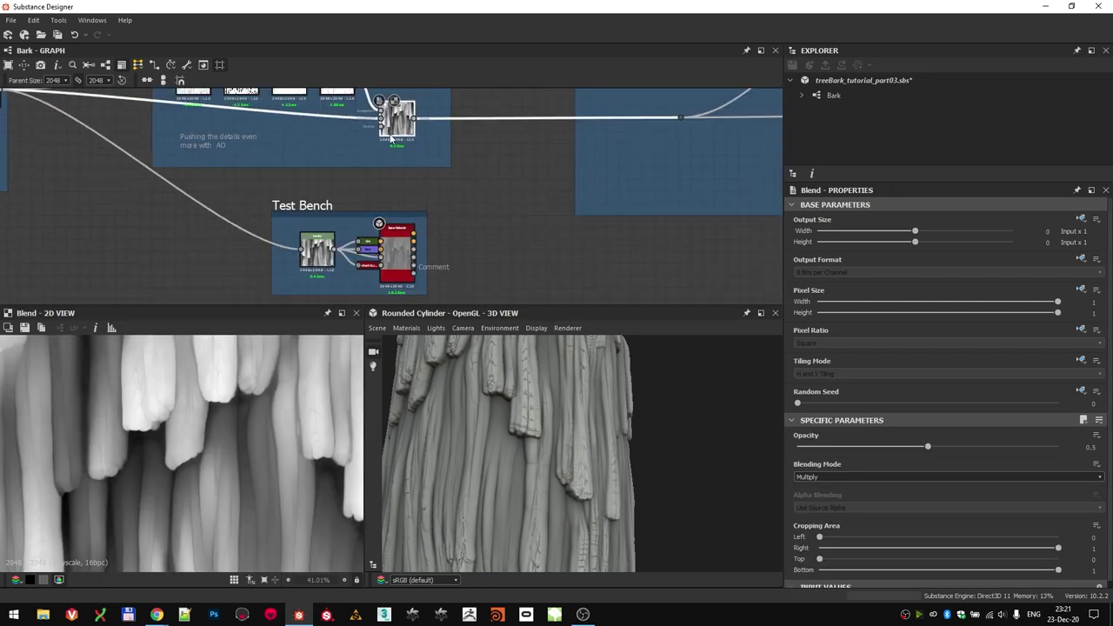
left_click_drag(304, 207, 398, 184)
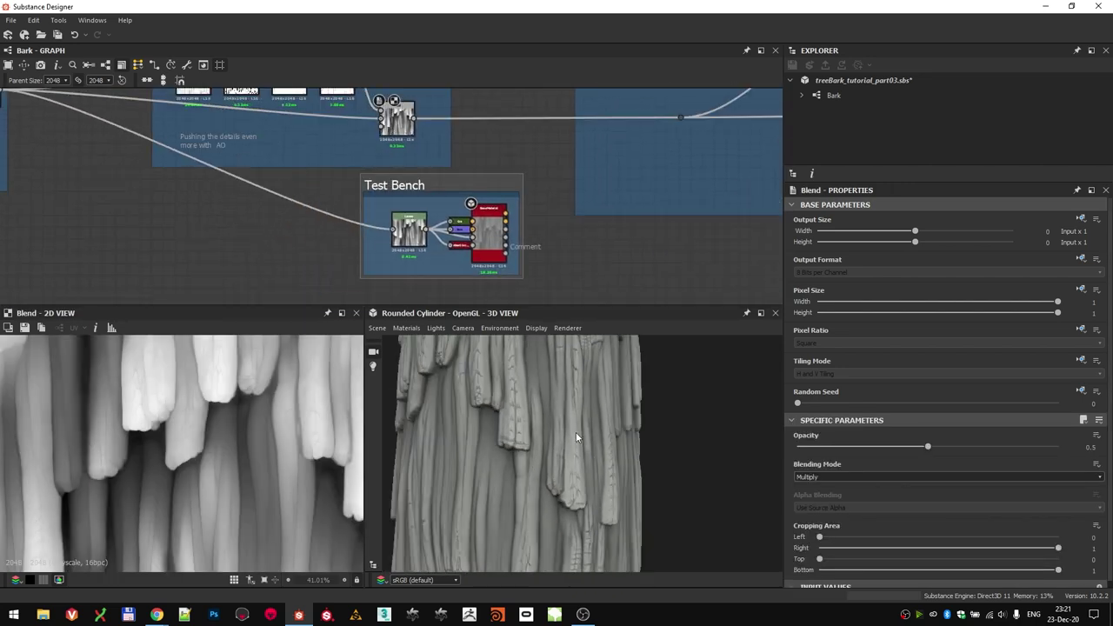
left_click_drag(402, 228, 401, 229)
scroll(487, 412, "up", 3)
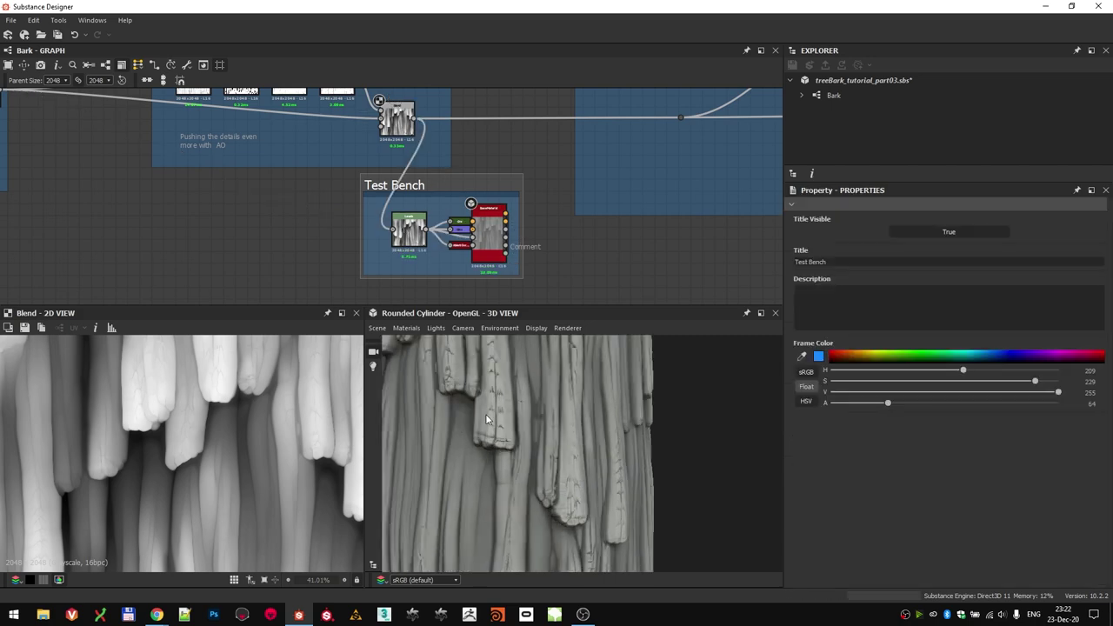
left_click_drag(488, 412, 570, 399)
left_click_drag(584, 442, 527, 423)
- Compare the bark with and without cavity enhancement by switching the Levels input to the Slope Blur and back to the Blend
middle_click_drag(48, 96, 109, 136)
scroll(108, 137, "down", 1)
left_click_drag(400, 251, 398, 248)
left_click_drag(550, 509, 555, 472)
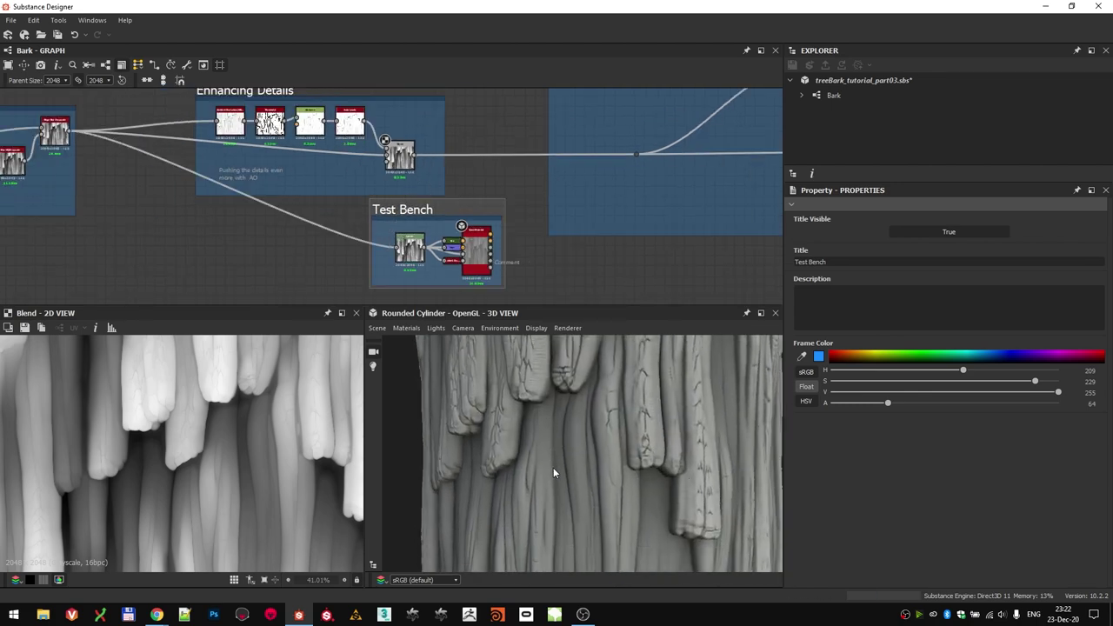
left_click_drag(401, 257, 400, 251)
scroll(555, 411, "down", 2)
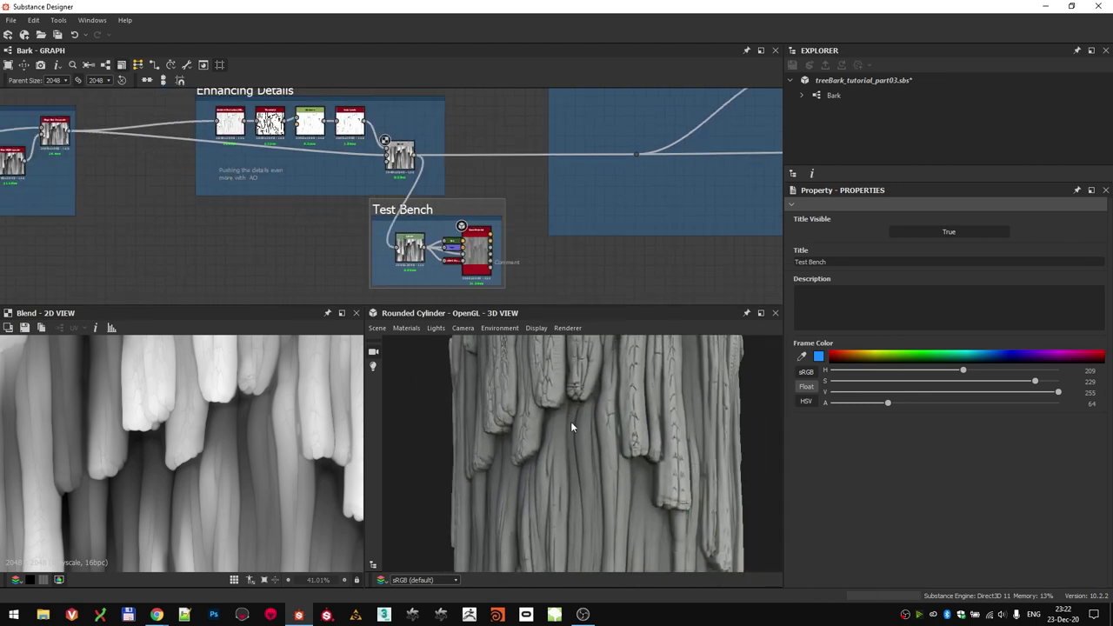
left_click_drag(570, 421, 520, 412)
scroll(282, 257, "down", 3)
- Move the Test Bench frame below Secondary Details and inspect the enhanced bark up close in 3D
left_click_drag(377, 233, 498, 264)
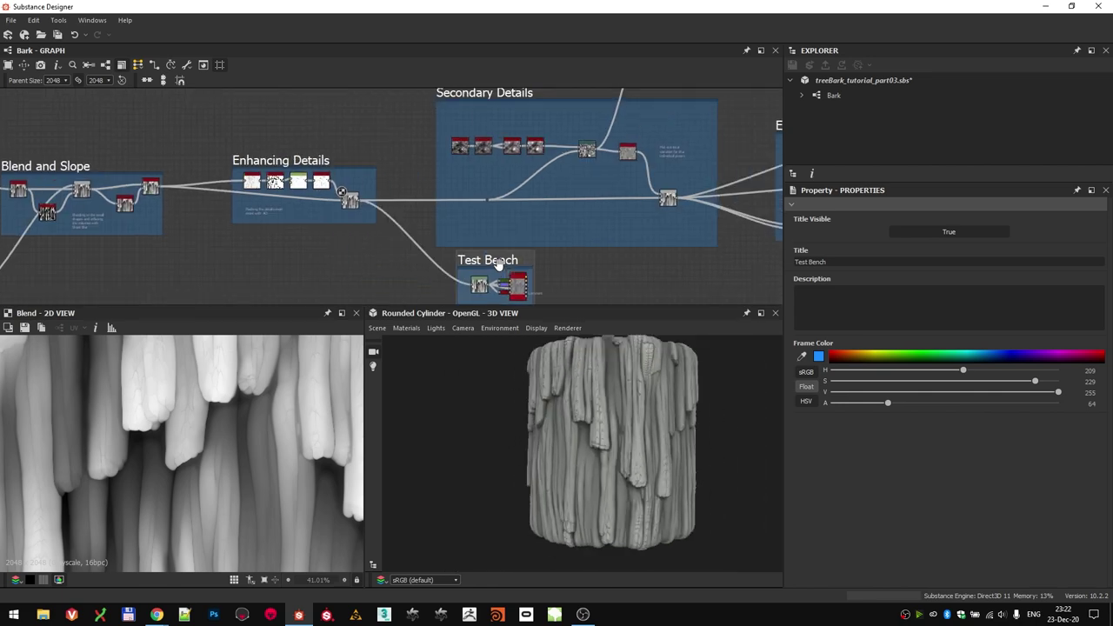
scroll(461, 250, "down", 1)
middle_click_drag(467, 259, 395, 251)
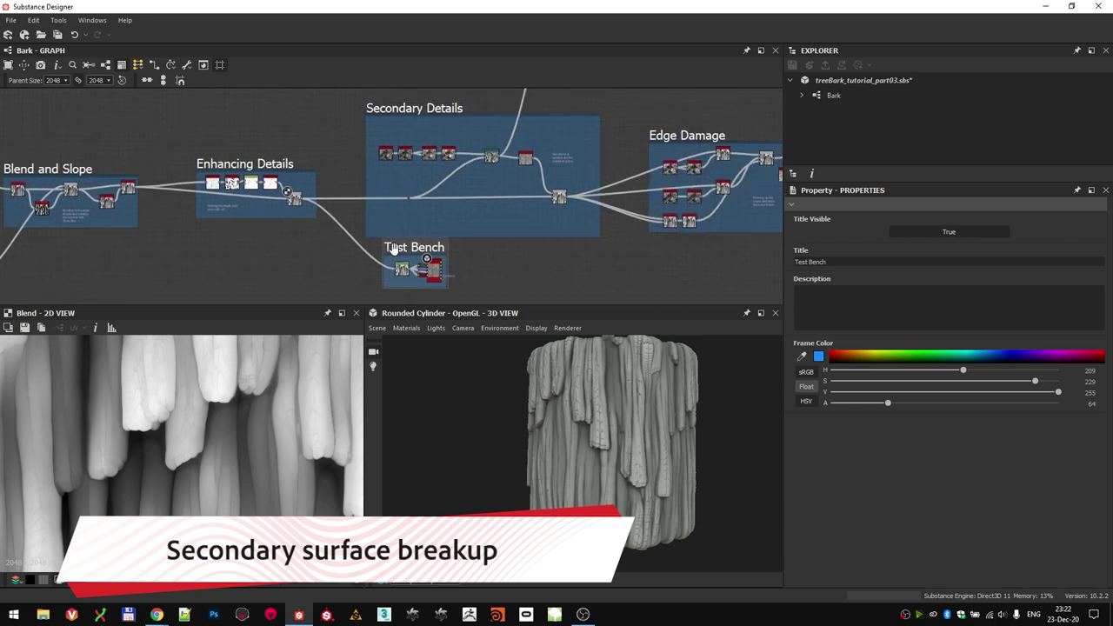
left_click_drag(395, 251, 423, 241)
scroll(375, 226, "up", 1)
scroll(425, 242, "up", 1)
scroll(426, 247, "down", 2)
scroll(627, 413, "up", 4)
middle_click_drag(629, 414, 596, 455)
left_click_drag(595, 453, 519, 331)
scroll(353, 211, "up", 3)
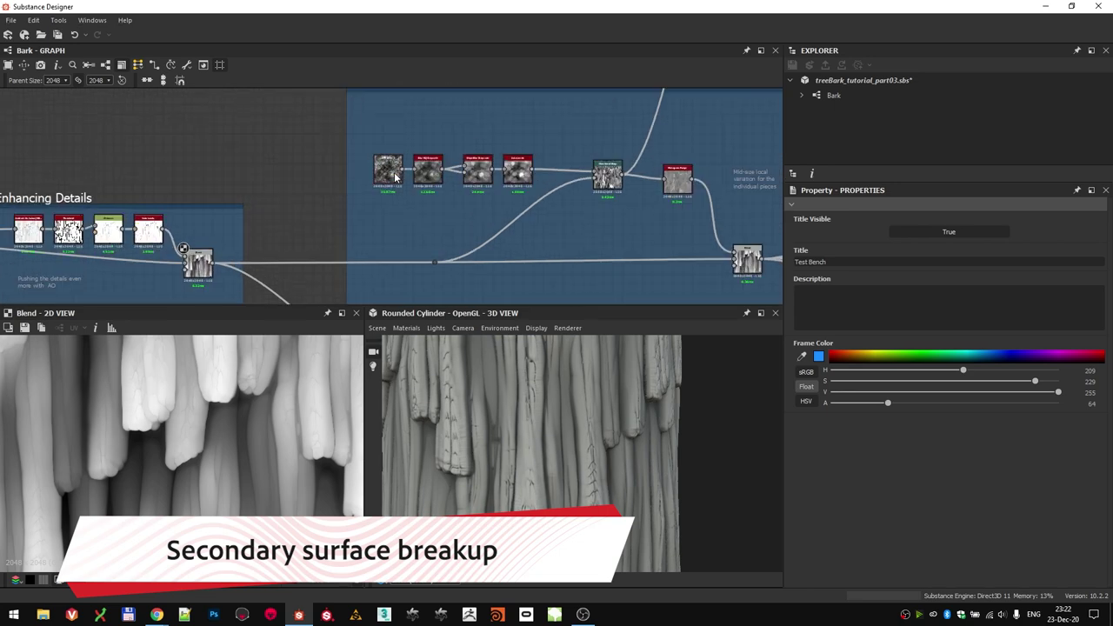
- Move the Test Bench frame above the gap between Secondary Details and Edge Damage
scroll(366, 217, "down", 3)
left_click_drag(440, 236, 626, 104)
middle_click_drag(626, 105, 625, 139)
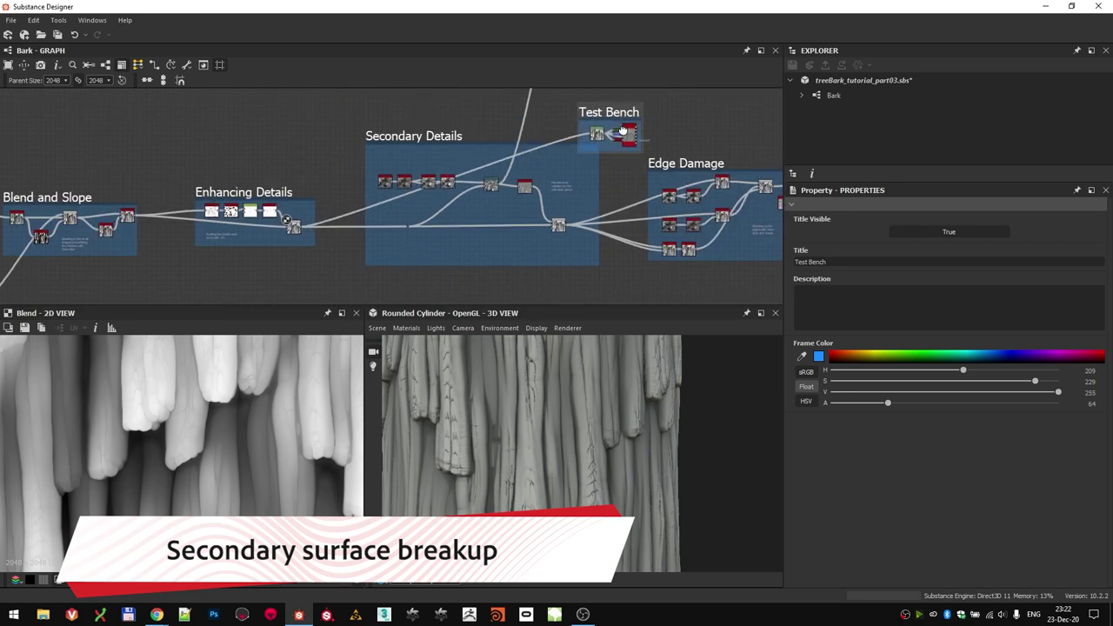
left_click_drag(625, 139, 648, 104)
- Preview the BnW Spots 1 noise in Secondary Details and compare it with its Blur HQ Grayscale
scroll(472, 186, "up", 3)
middle_click_drag(472, 185, 379, 235)
scroll(226, 226, "up", 4)
middle_click_drag(226, 225, 255, 171)
scroll(254, 170, "up", 3)
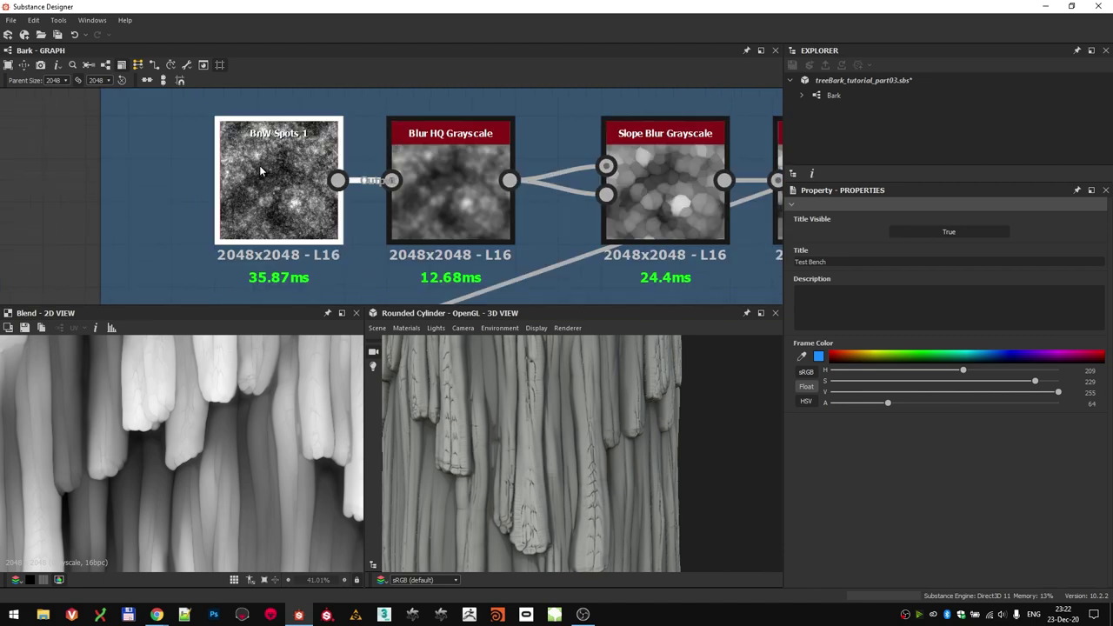
double_click(259, 169)
scroll(260, 170, "down", 2)
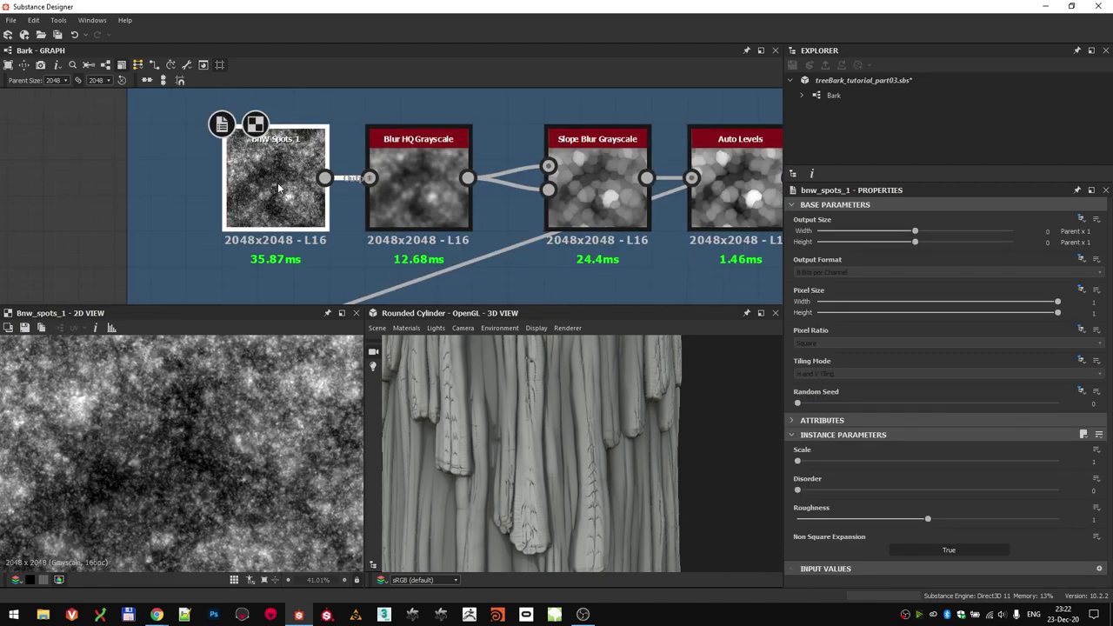
double_click(362, 173)
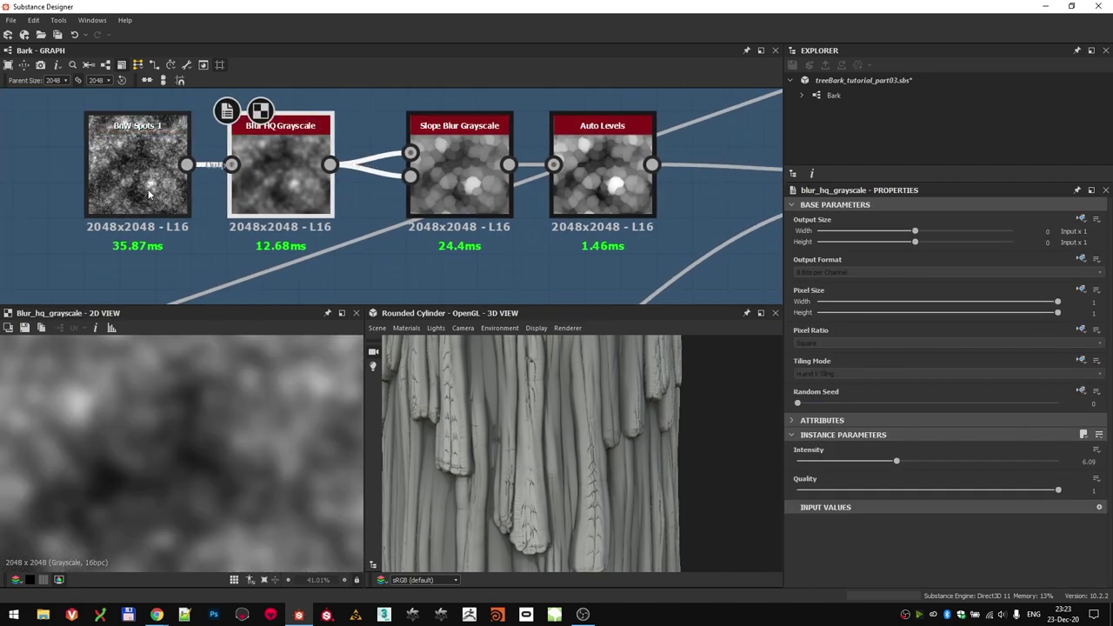
double_click(149, 193)
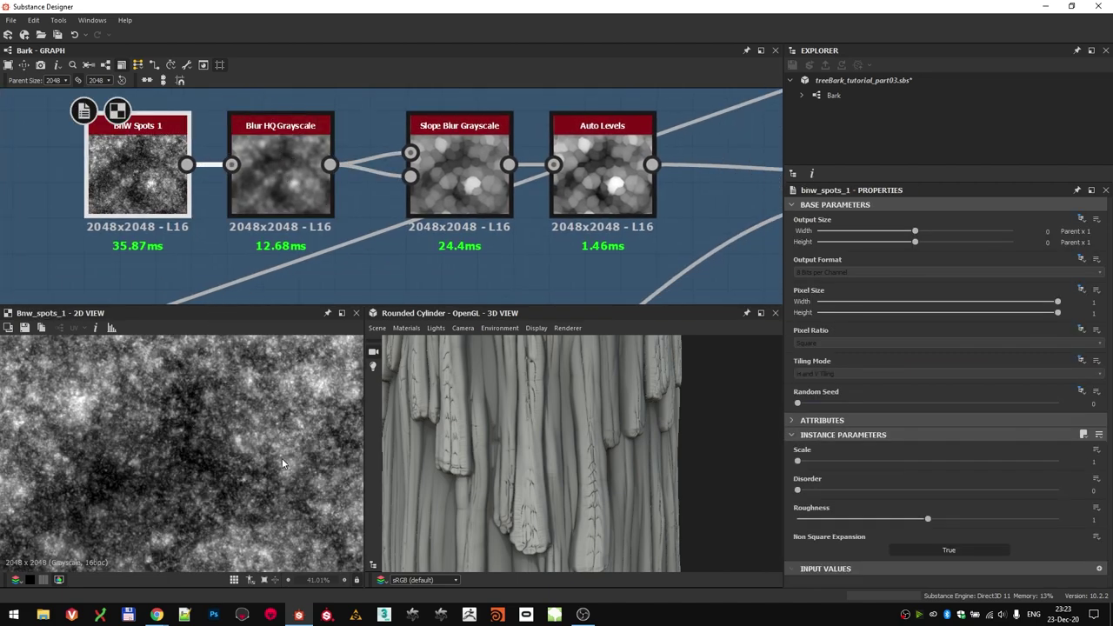
- Preview the Slope Blur Grayscale in Secondary Details and examine its pattern and intensity
double_click(446, 160)
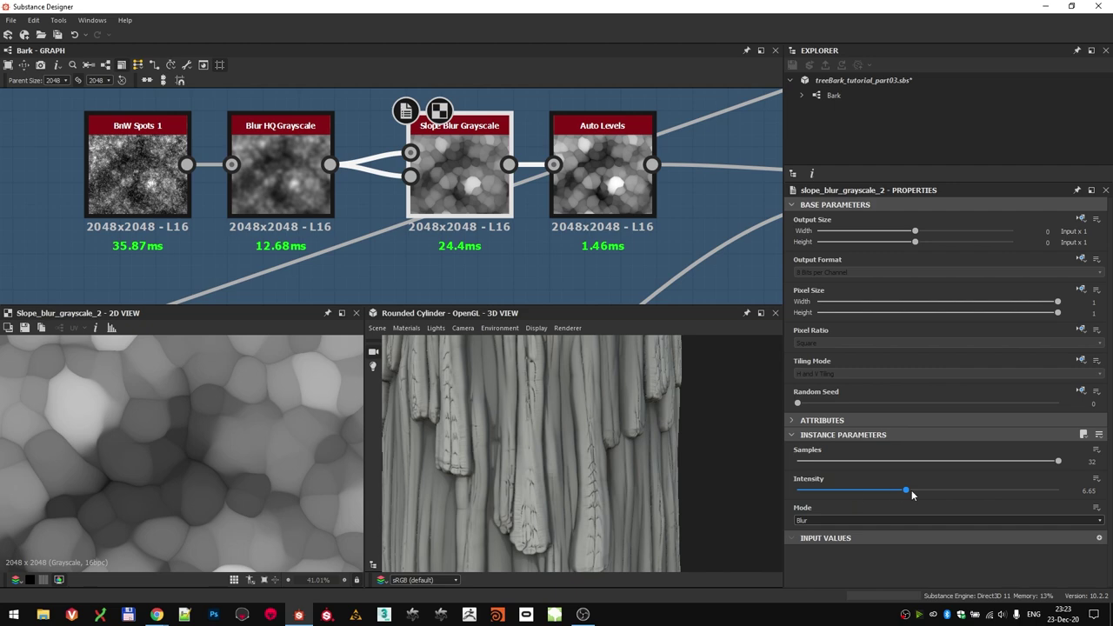
scroll(231, 431, "down", 3)
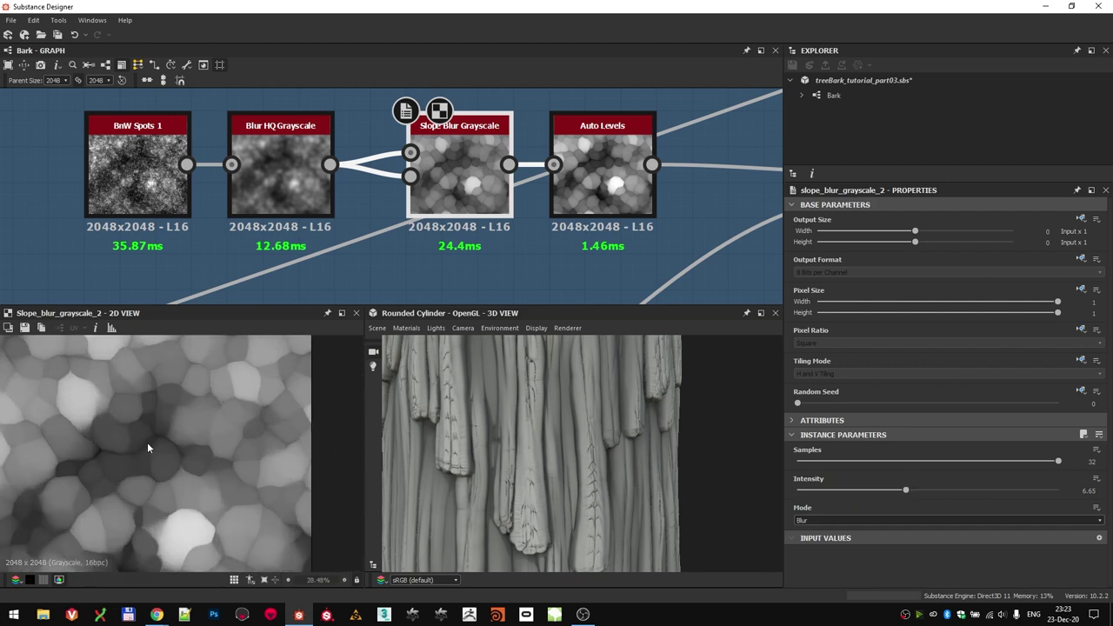
scroll(532, 208, "down", 2)
- Preview the full Directional Warp in Secondary Details and examine its incoming connections and warp angle
middle_click_drag(532, 207, 246, 197)
scroll(524, 187, "up", 1)
double_click(525, 187)
scroll(526, 187, "down", 2)
key("f")
scroll(383, 228, "down", 2)
middle_click_drag(350, 242, 669, 126)
scroll(202, 205, "up", 2)
middle_click_drag(549, 150, 260, 266)
middle_click_drag(755, 144, 383, 174)
scroll(383, 174, "up", 3)
middle_click_drag(378, 241, 374, 252)
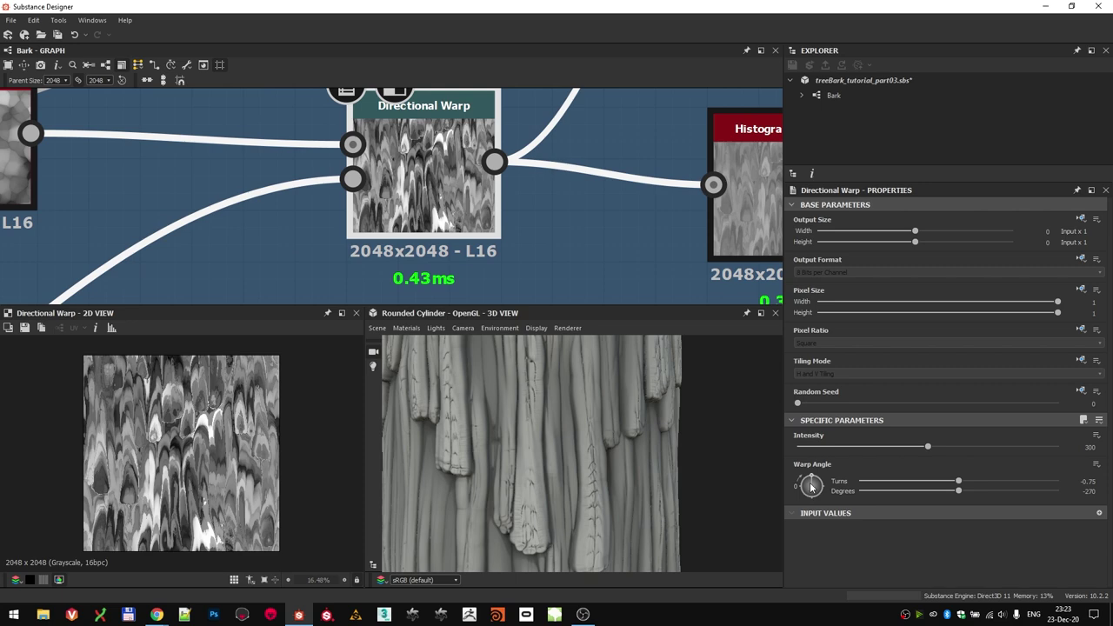
- Preview the Auto Levels that feeds the Directional Warp in Secondary Details
scroll(266, 210, "down", 1)
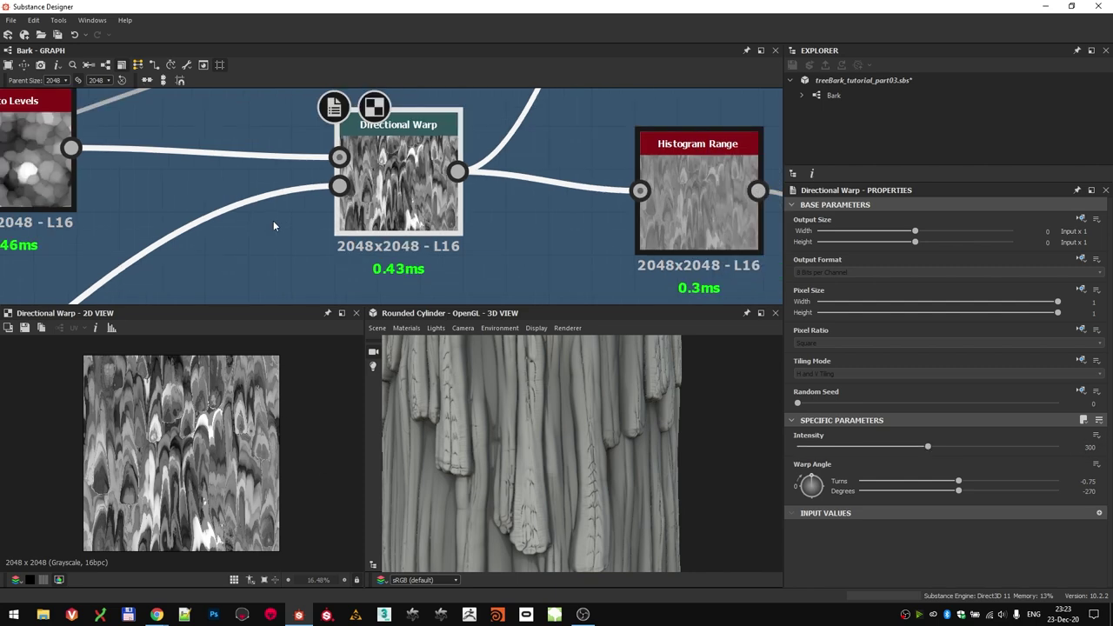
middle_click_drag(266, 210, 391, 225)
scroll(102, 170, "up", 3)
scroll(103, 170, "down", 2)
middle_click_drag(167, 108, 166, 120)
double_click(165, 122)
scroll(172, 476, "up", 2)
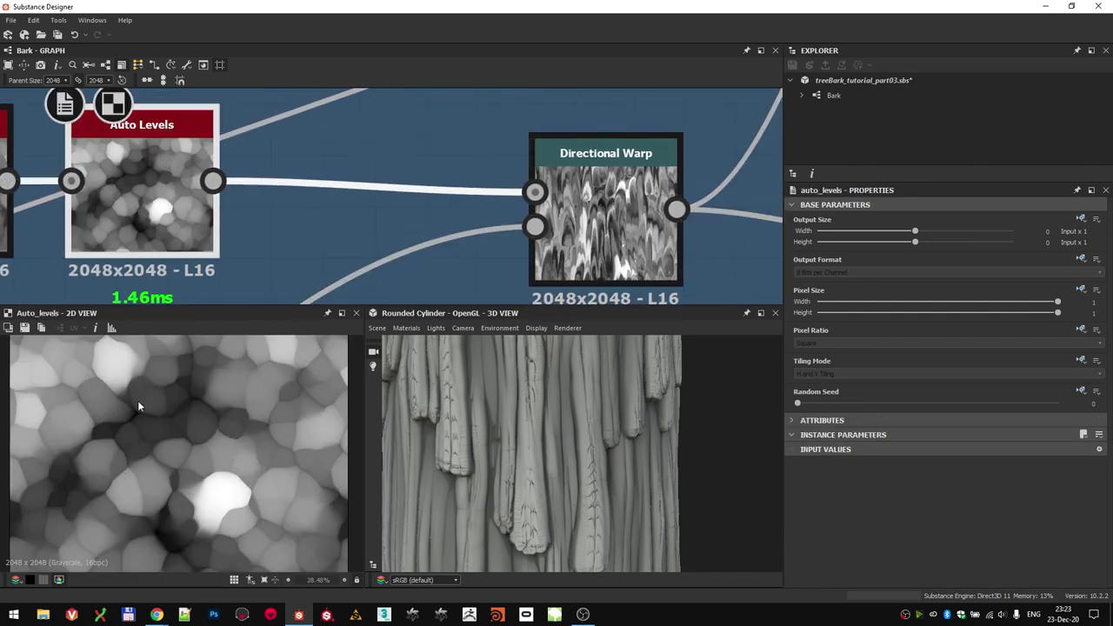
- Preview the Directional Warp again, examine its stretched shapes up close and follow its output to the rest of Secondary Details
left_click(606, 231)
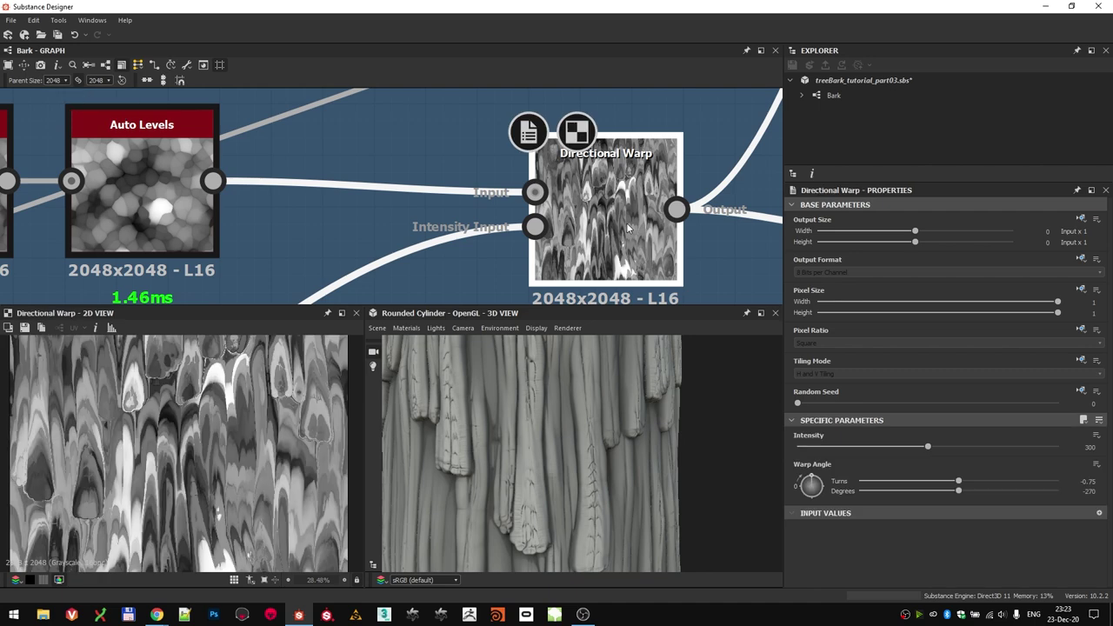
scroll(153, 505, "up", 1)
scroll(153, 503, "up", 4)
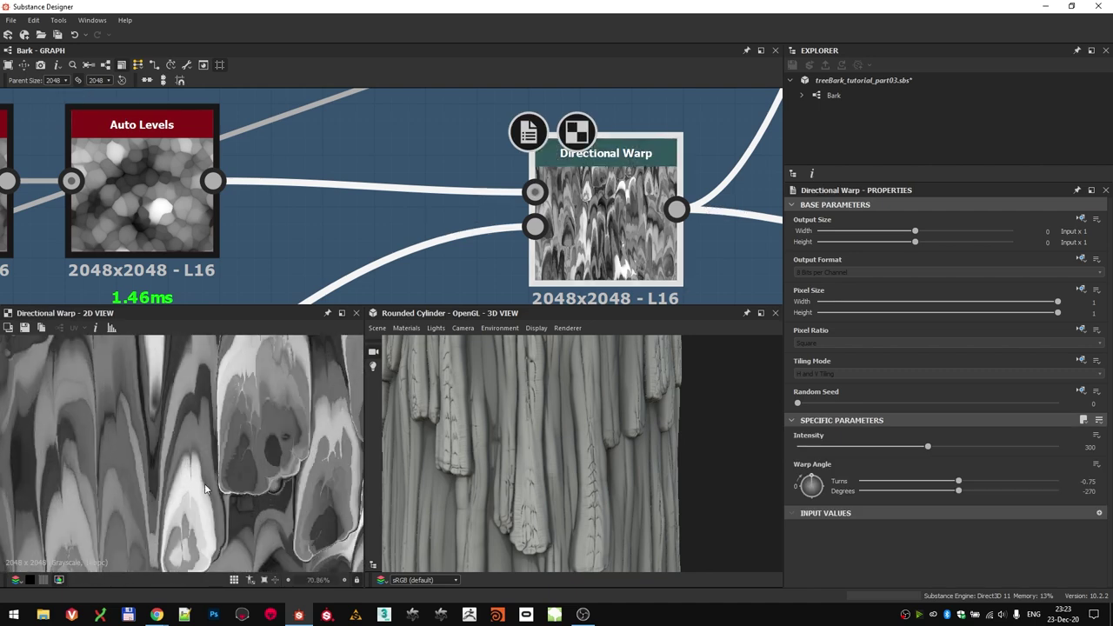
scroll(217, 373, "down", 1)
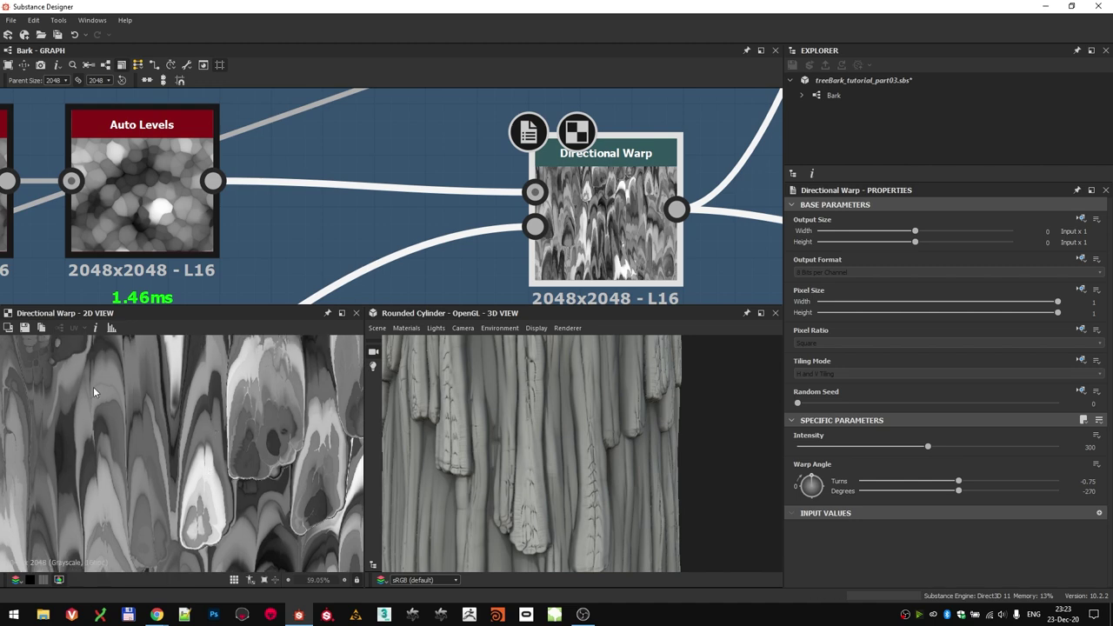
middle_click_drag(263, 367, 212, 440)
scroll(581, 192, "down", 7)
middle_click_drag(678, 196, 391, 203)
scroll(516, 163, "down", 3)
scroll(506, 226, "up", 3)
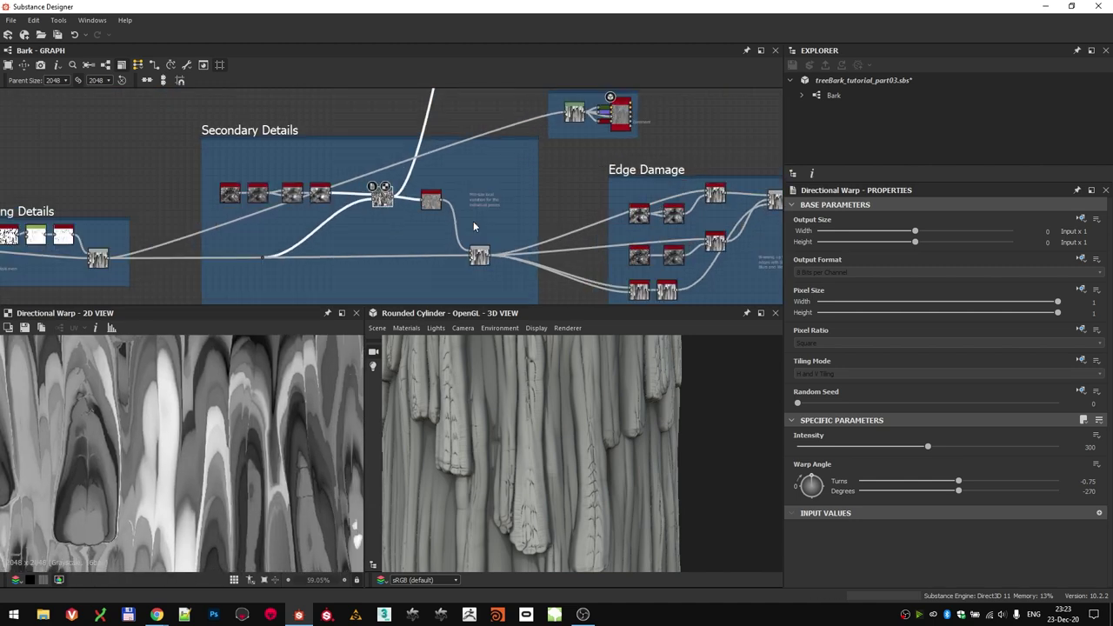
- Preview the final Blend of Secondary Details, connect it to the Test Bench and inspect the detail on the cylinder
left_click(445, 290)
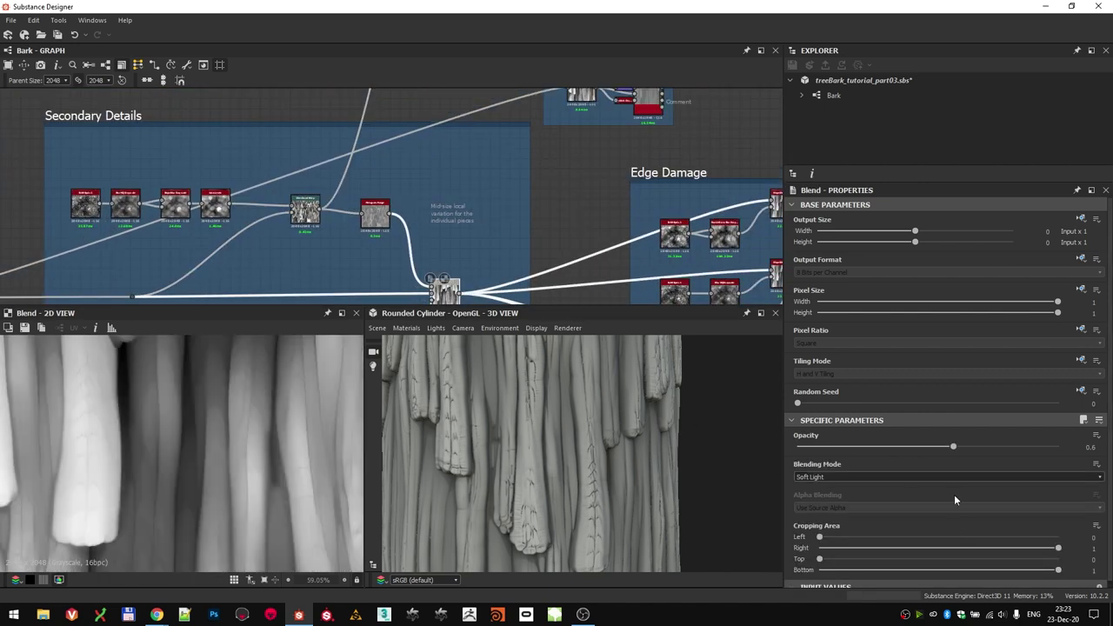
scroll(449, 292, "down", 2)
left_click_drag(449, 290, 527, 147)
left_click_drag(479, 374, 583, 494)
left_click_drag(575, 374, 607, 386)
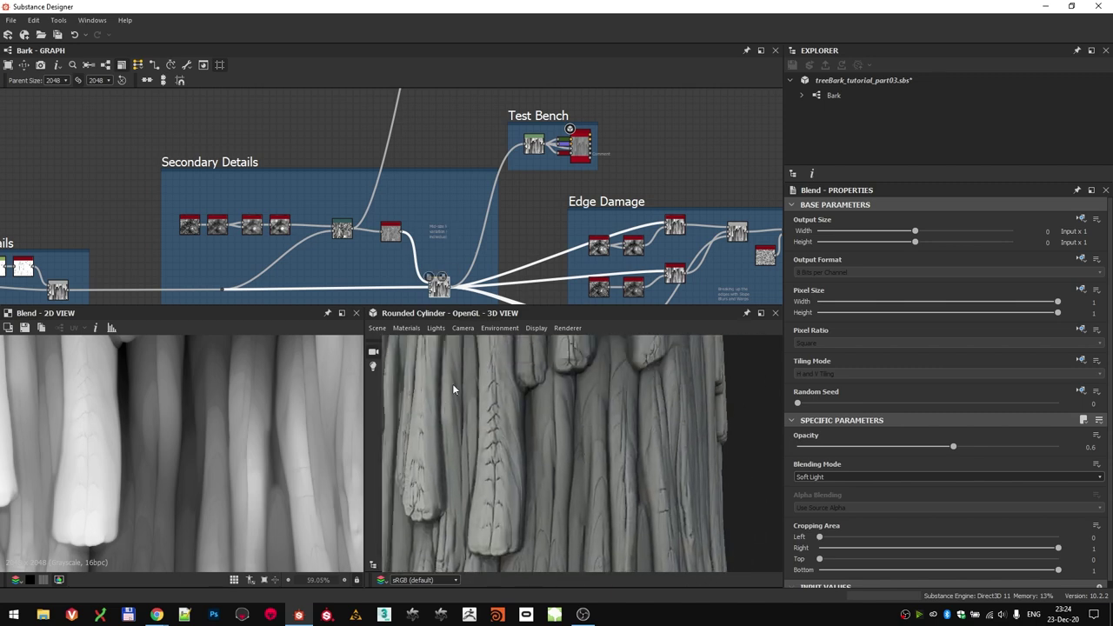
- Preview the full Directional Warp in Secondary Details once more for comparison with the cylinder
scroll(398, 217, "down", 6)
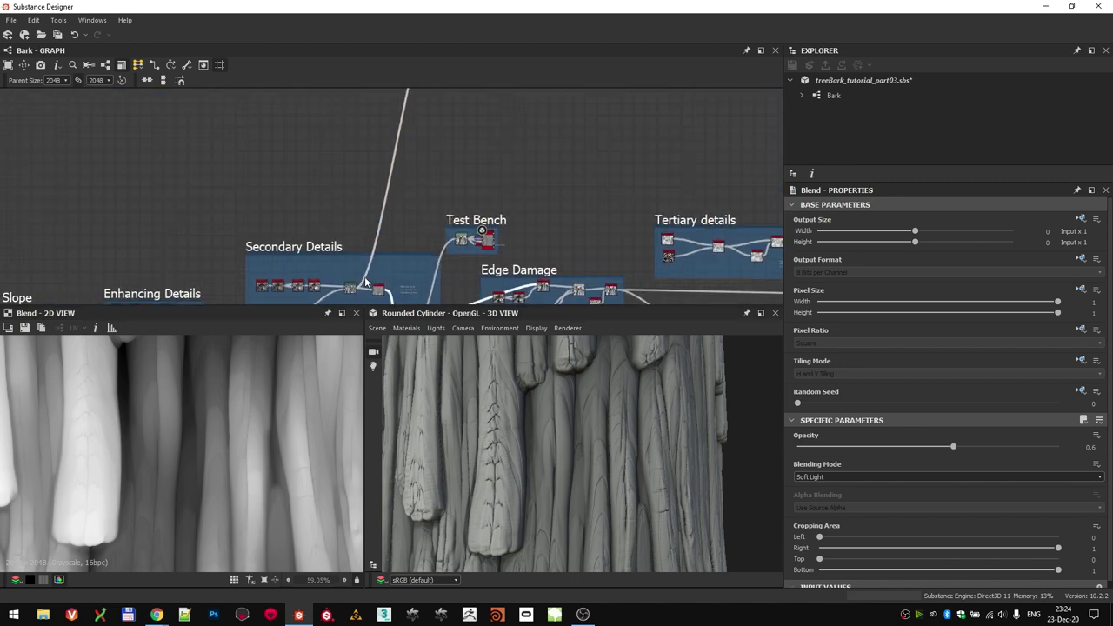
scroll(390, 287, "up", 5)
double_click(379, 271)
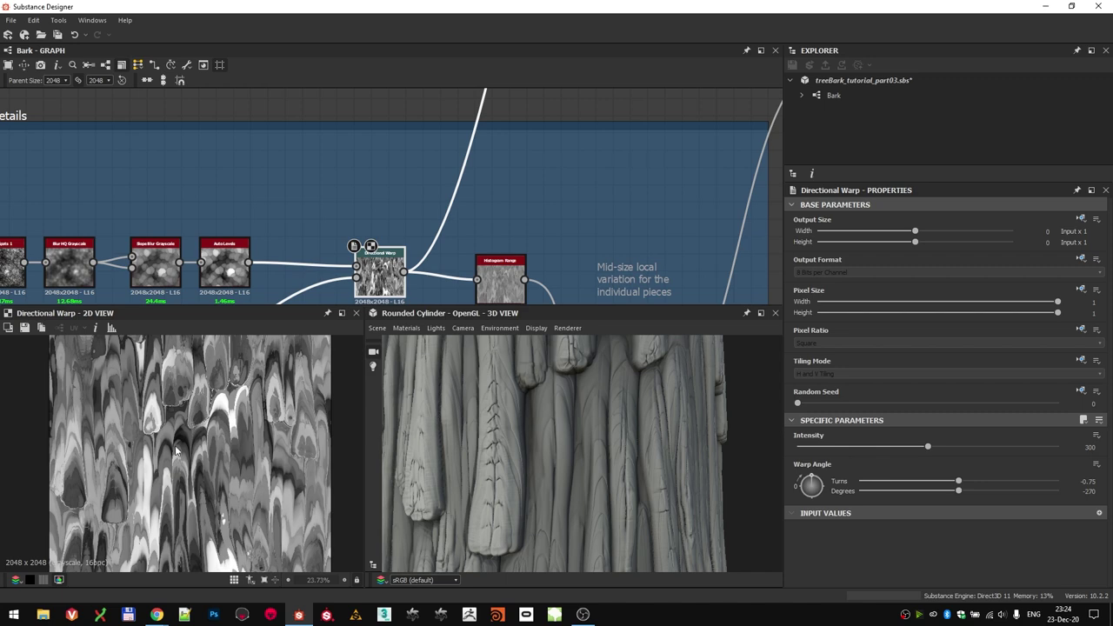
scroll(550, 197, "down", 4)
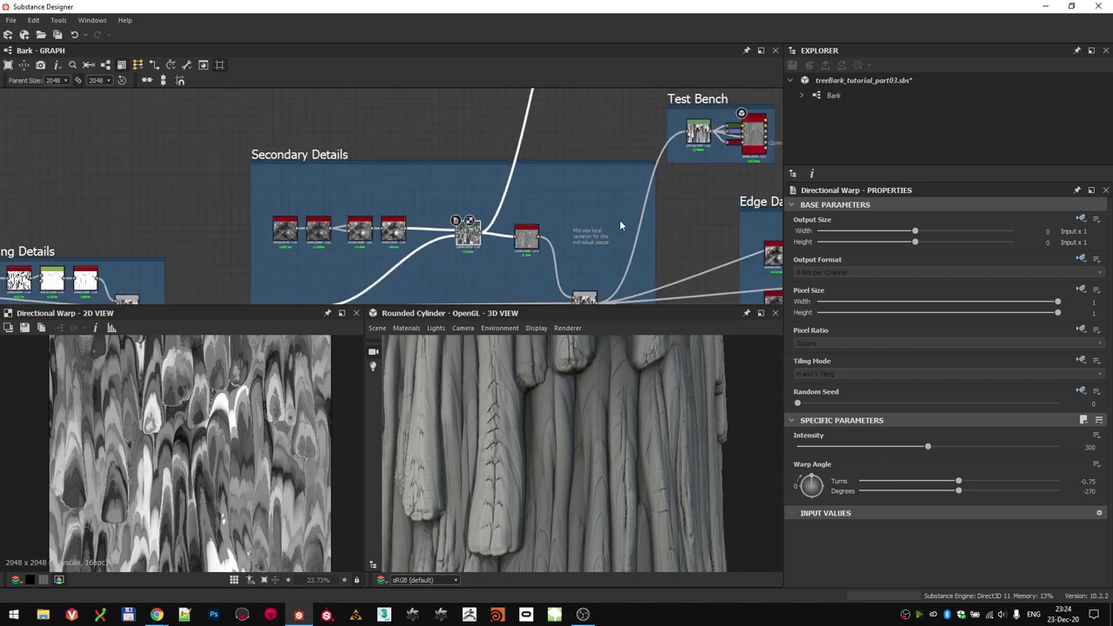
- Move the Test Bench frame above the Edge Damage frame and examine the bark strips around the 3D cylinder
middle_click_drag(619, 220, 282, 222)
scroll(452, 216, "down", 1)
left_click_drag(323, 110, 463, 114)
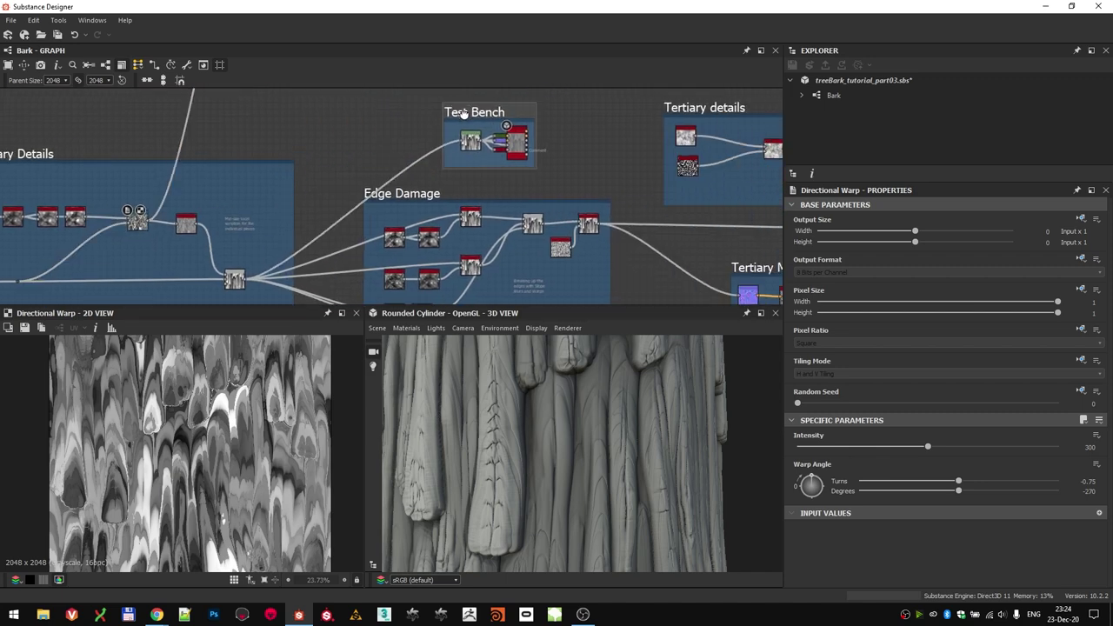
left_click_drag(538, 456, 521, 513)
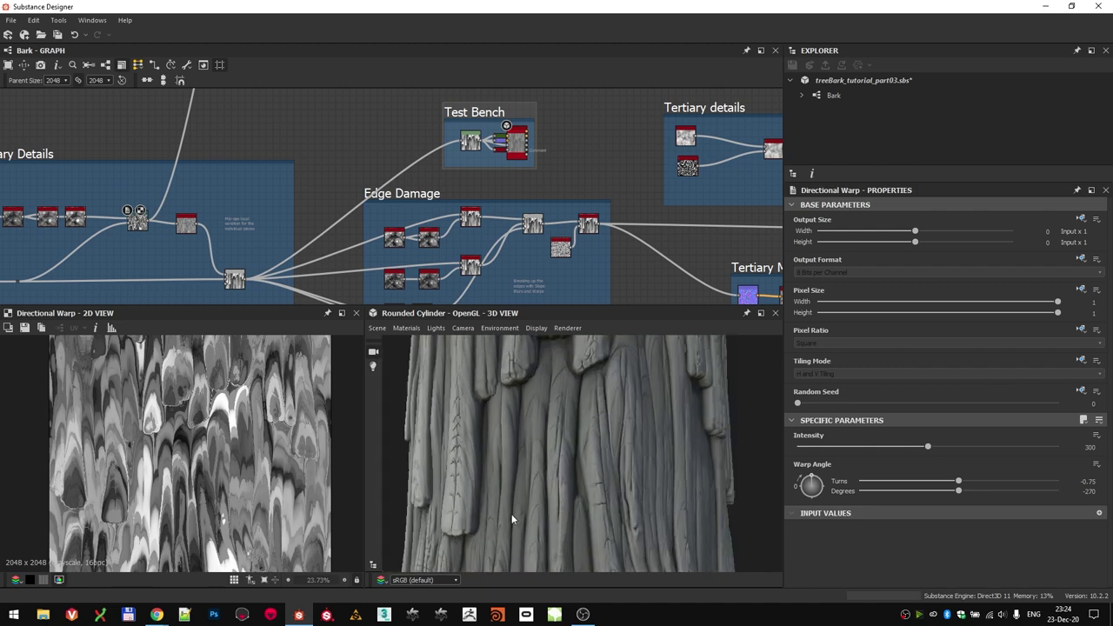
left_click_drag(572, 370, 596, 372)
- Shift the Test Bench frame slightly closer to the nodes of the Edge Damage frame
middle_click_drag(498, 231, 508, 178)
scroll(439, 185, "down", 2)
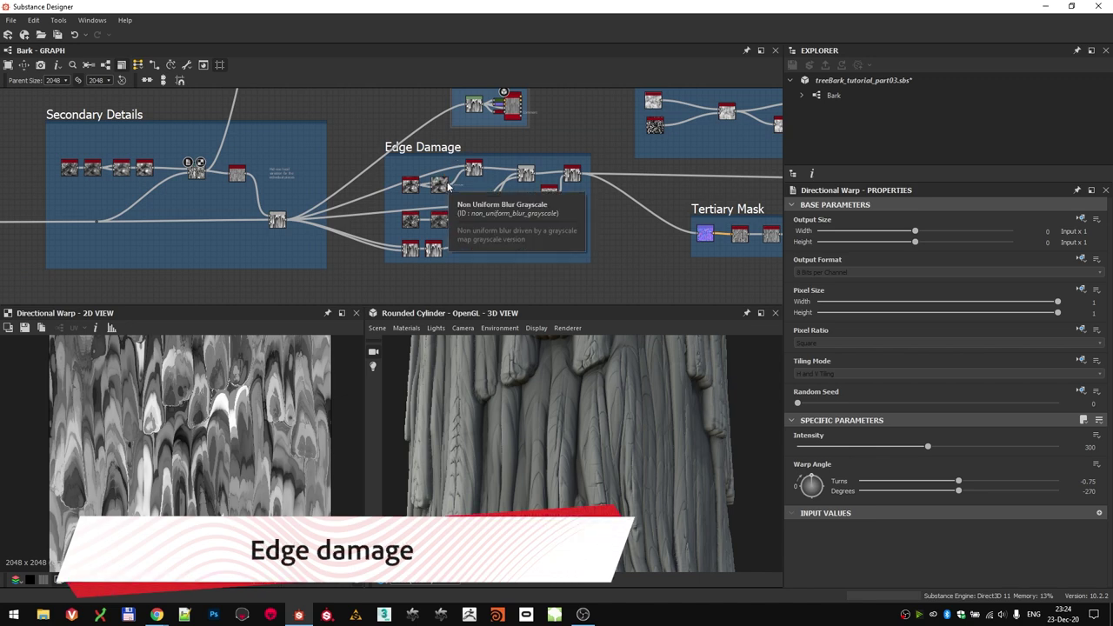
middle_click_drag(451, 193, 394, 208)
middle_click_drag(437, 121, 382, 144)
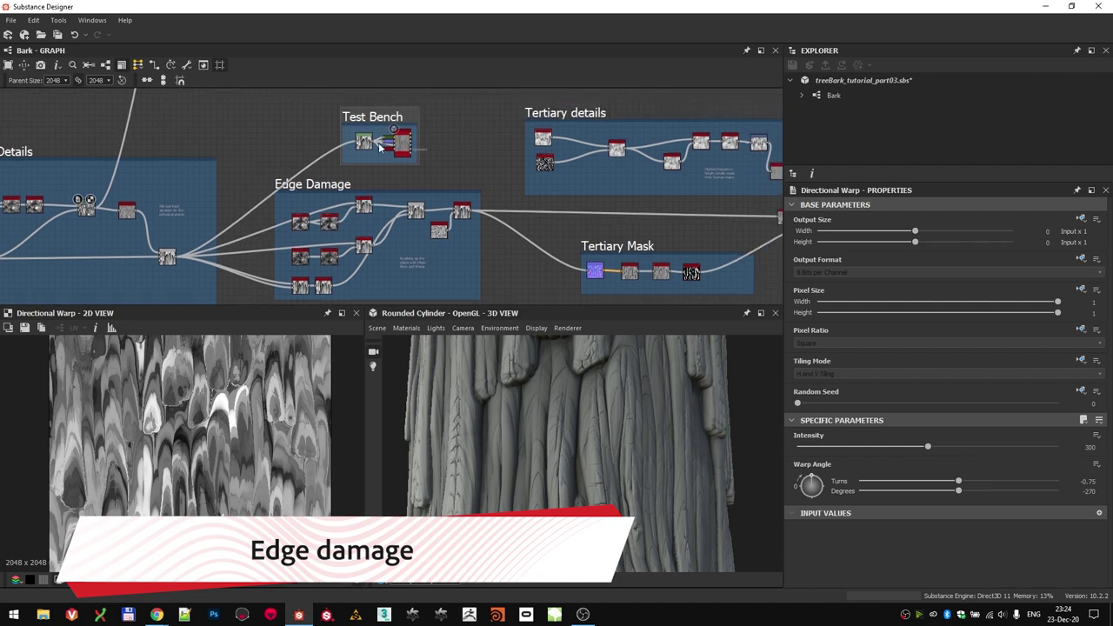
left_click_drag(370, 118, 395, 131)
scroll(336, 223, "up", 8)
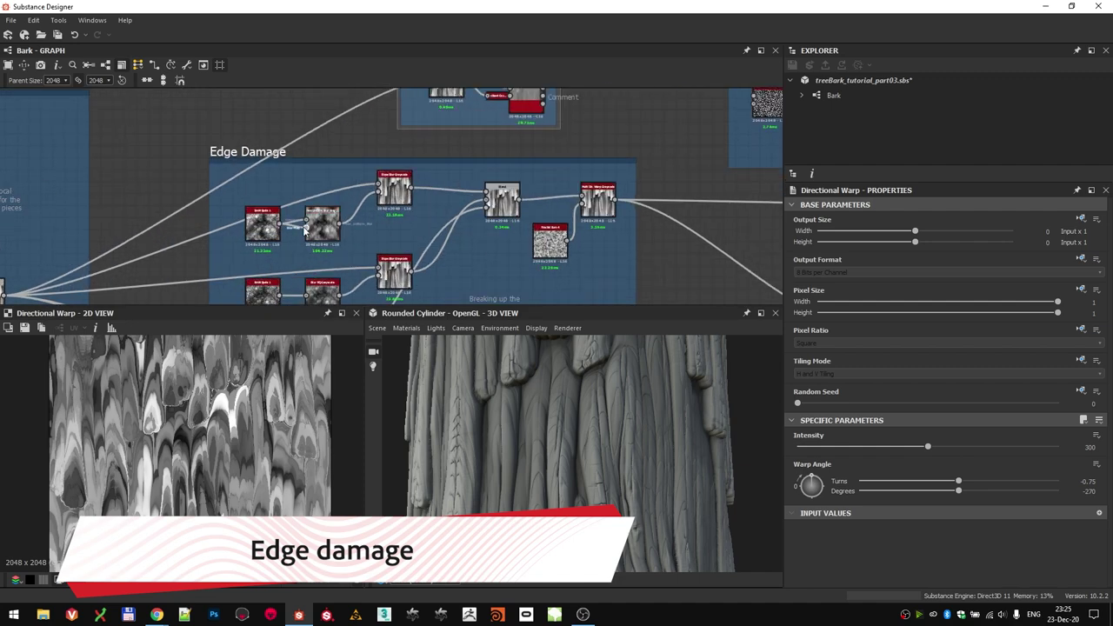
- Preview the upper Non Uniform Blur Grayscale in Edge Damage and connect the Slope Blur Grayscale it drives to the Test Bench
double_click(117, 241)
double_click(320, 255)
scroll(381, 230, "down", 5)
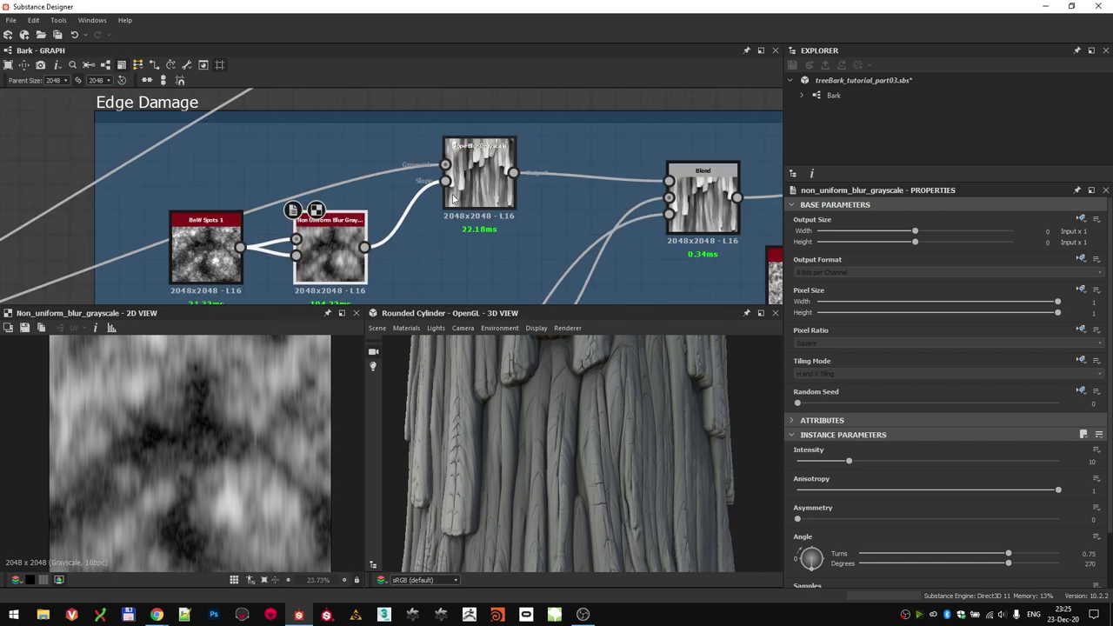
scroll(430, 113, "up", 3)
left_click(430, 113)
middle_click_drag(301, 220, 330, 154)
middle_click_drag(391, 194, 399, 172)
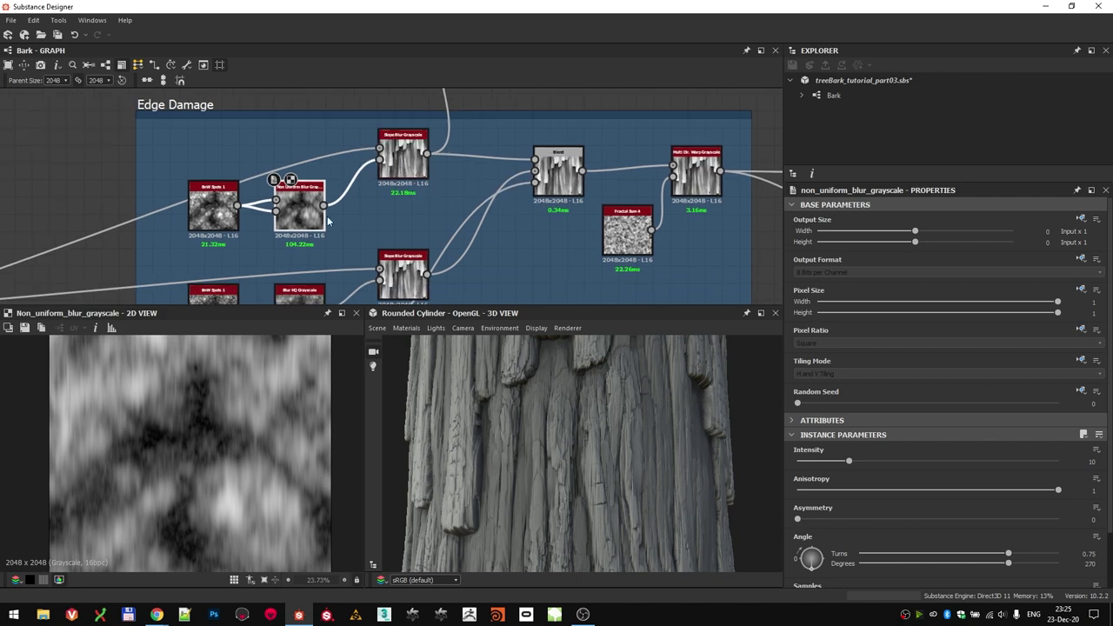
- Examine the vertically blurred pattern of the upper Non Uniform Blur Grayscale in Edge Damage up close
scroll(302, 220, "up", 1)
middle_click_drag(288, 211, 294, 199)
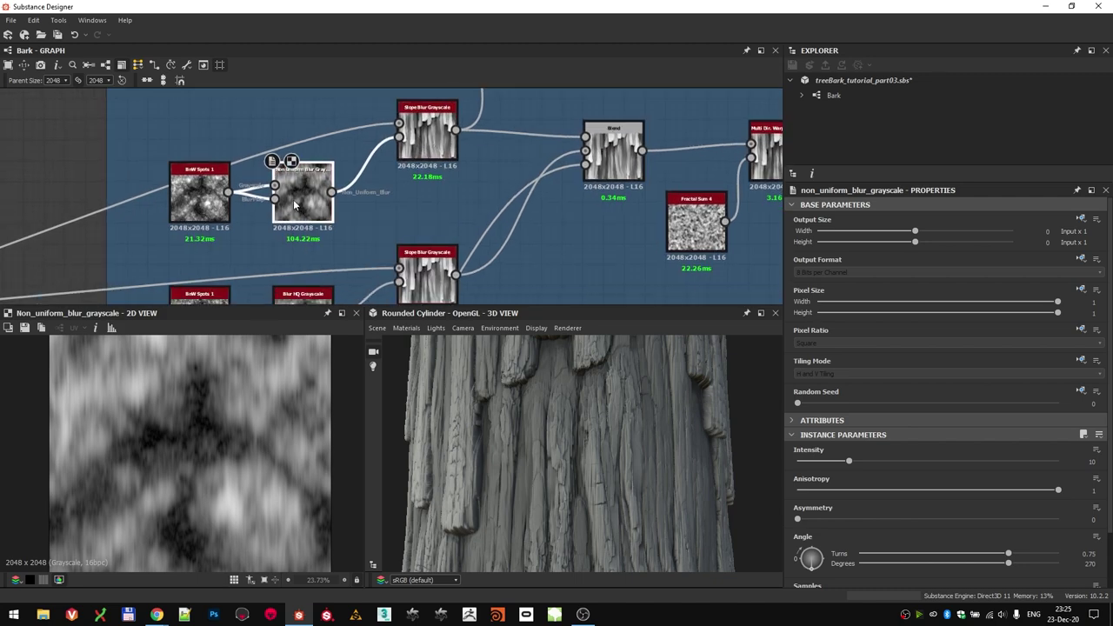
scroll(296, 202, "up", 3)
scroll(336, 200, "down", 3)
middle_click_drag(400, 171, 382, 201)
scroll(245, 391, "up", 3)
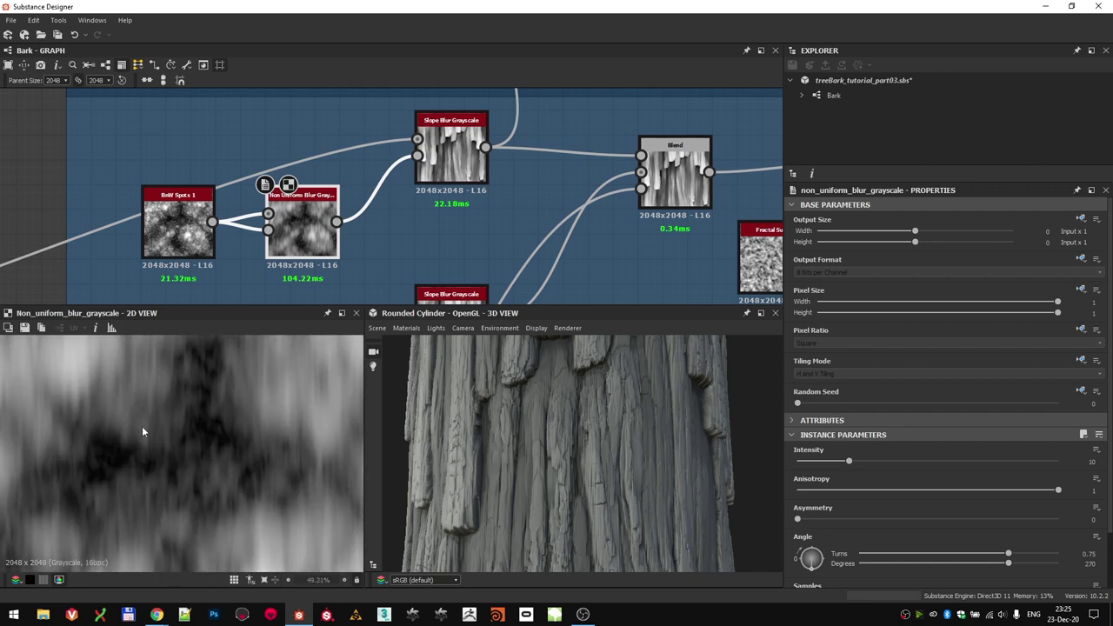
scroll(421, 192, "down", 2)
scroll(260, 223, "up", 2)
double_click(284, 211)
- Preview the upper Slope Blur Grayscale in Edge Damage and check its samples, intensity and mode
scroll(465, 206, "down", 1)
middle_click_drag(465, 206, 358, 259)
scroll(369, 262, "down", 1)
double_click(407, 218)
scroll(407, 216, "up", 2)
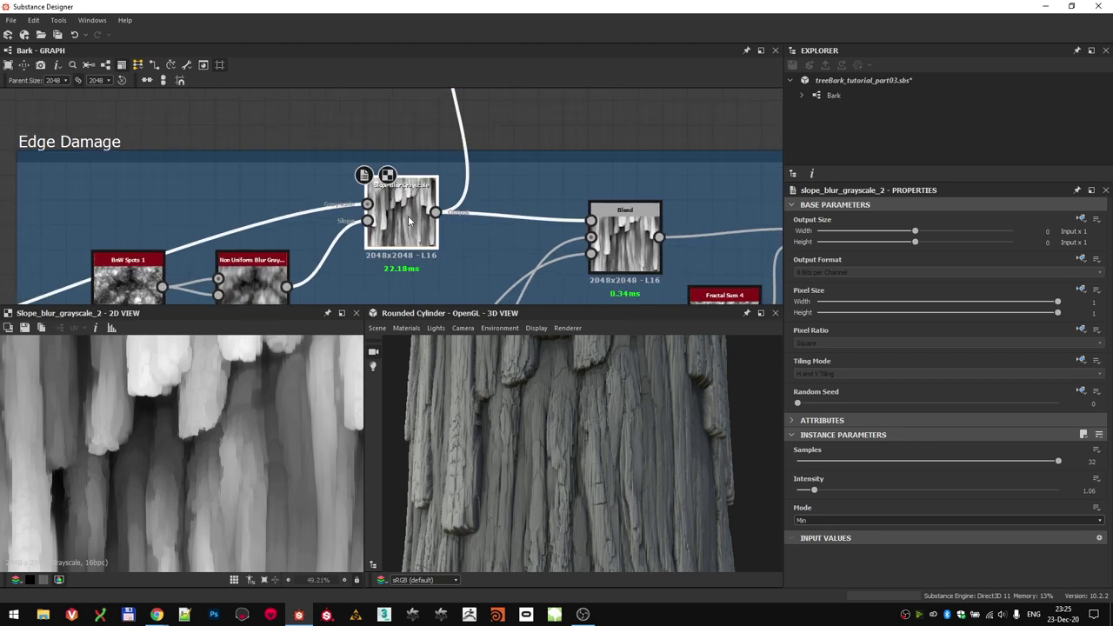
- Trace the connections of the upper Slope Blur Grayscale and examine the broken-up edges on the cylinder
scroll(407, 207, "down", 3)
middle_click_drag(172, 235, 484, 93)
scroll(239, 197, "up", 1)
scroll(451, 218, "down", 1)
middle_click_drag(450, 217, 55, 425)
mouse_move(550, 428)
left_mouse_down()
mouse_move(591, 448)
mouse_move(545, 470)
mouse_move(550, 495)
mouse_move(559, 436)
mouse_move(575, 415)
mouse_move(524, 465)
mouse_move(567, 442)
left_mouse_up()
scroll(462, 245, "down", 2)
middle_click_drag(462, 245, 440, 176)
scroll(439, 177, "down", 1)
scroll(397, 171, "up", 5)
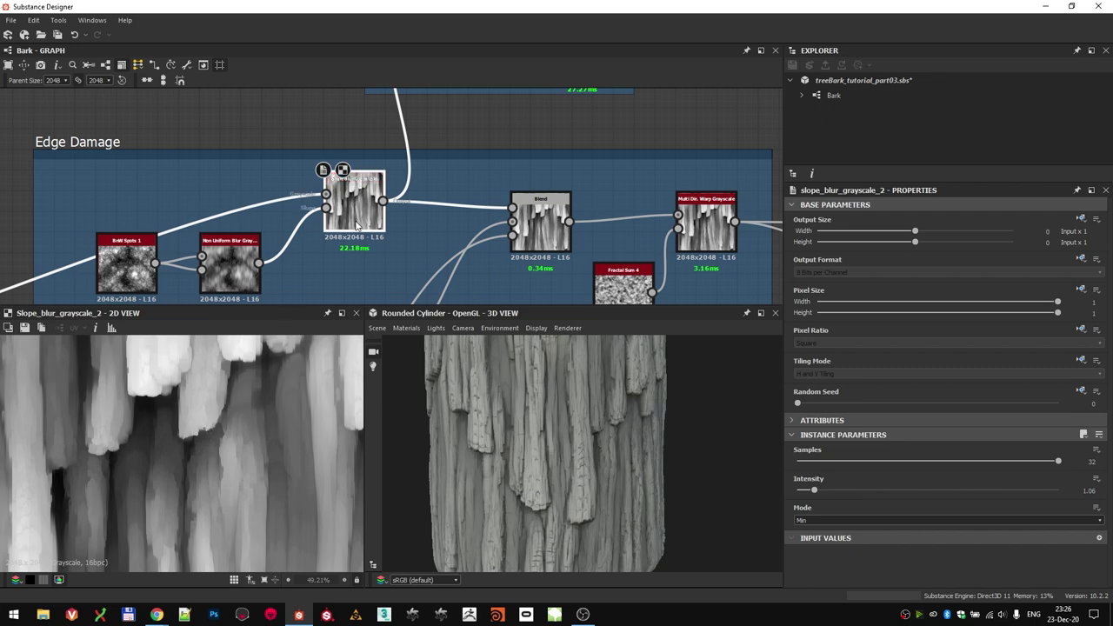
- Preview the lower Slope Blur Grayscale in Edge Damage and check its intensity and mode
middle_click_drag(395, 255, 388, 229)
scroll(388, 230, "down", 3)
scroll(378, 277, "up", 3)
middle_click_drag(376, 286, 374, 200)
double_click(371, 200)
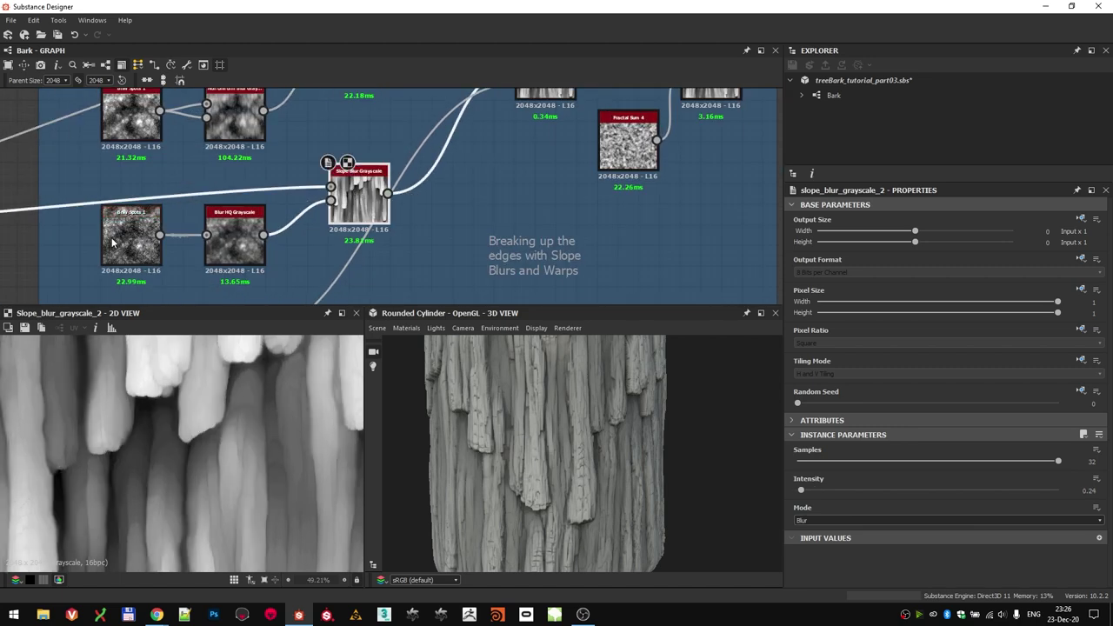
- Preview the BnW Spots 1 and Blur HQ Grayscale that drive the lower Slope Blur Grayscale in Edge Damage
scroll(112, 243, "down", 1)
left_click(142, 247)
scroll(142, 247, "up", 2)
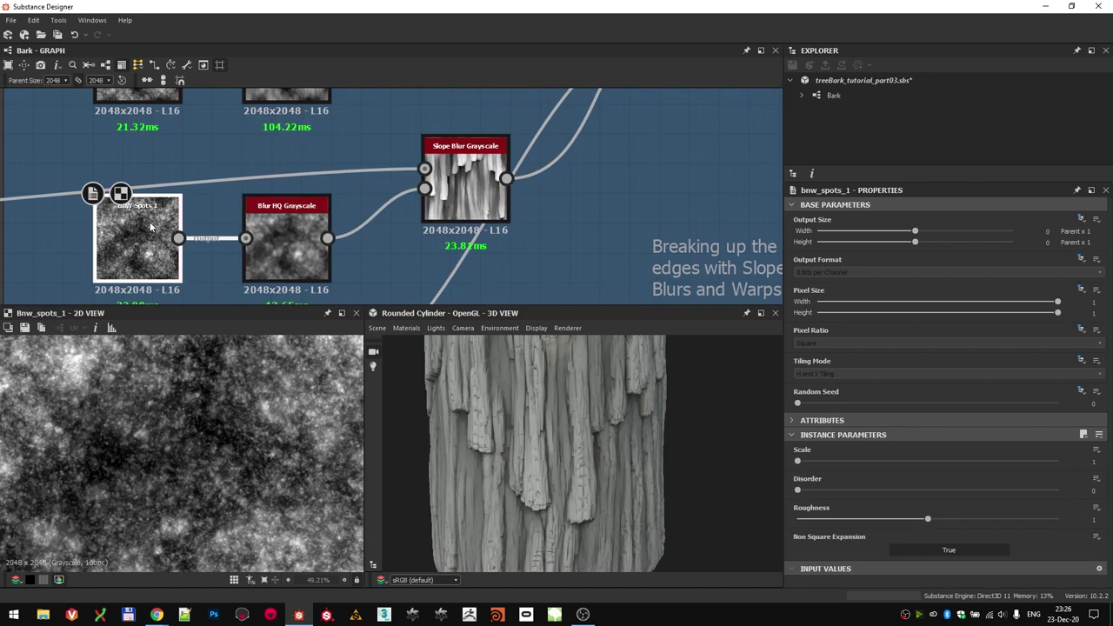
left_click(287, 248)
scroll(284, 204, "down", 2)
scroll(266, 390, "down", 2)
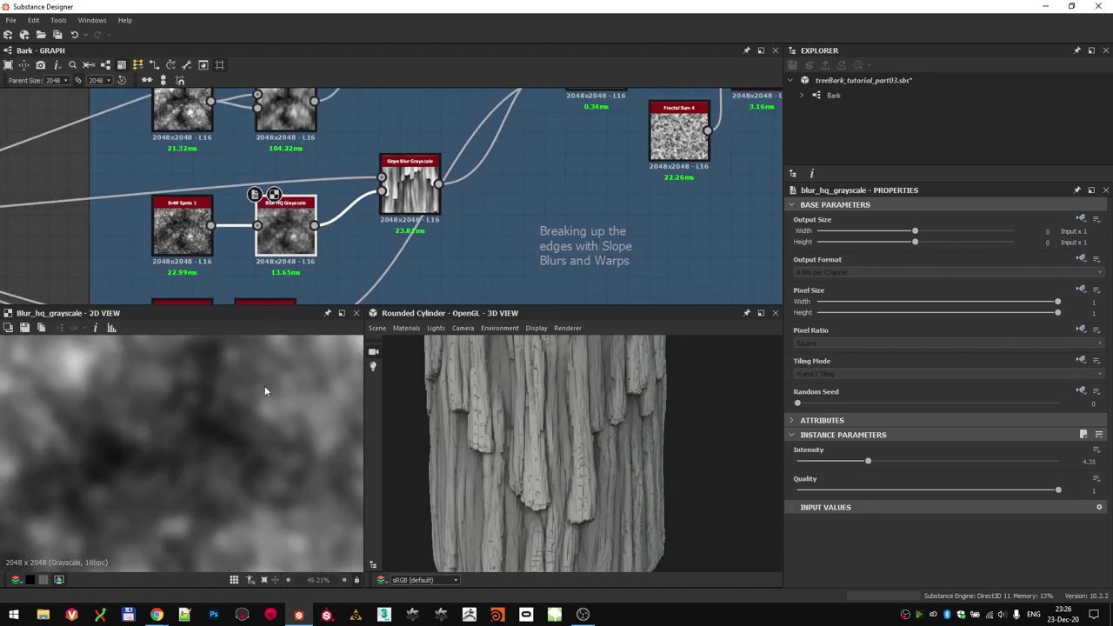
middle_click_drag(316, 173, 243, 185)
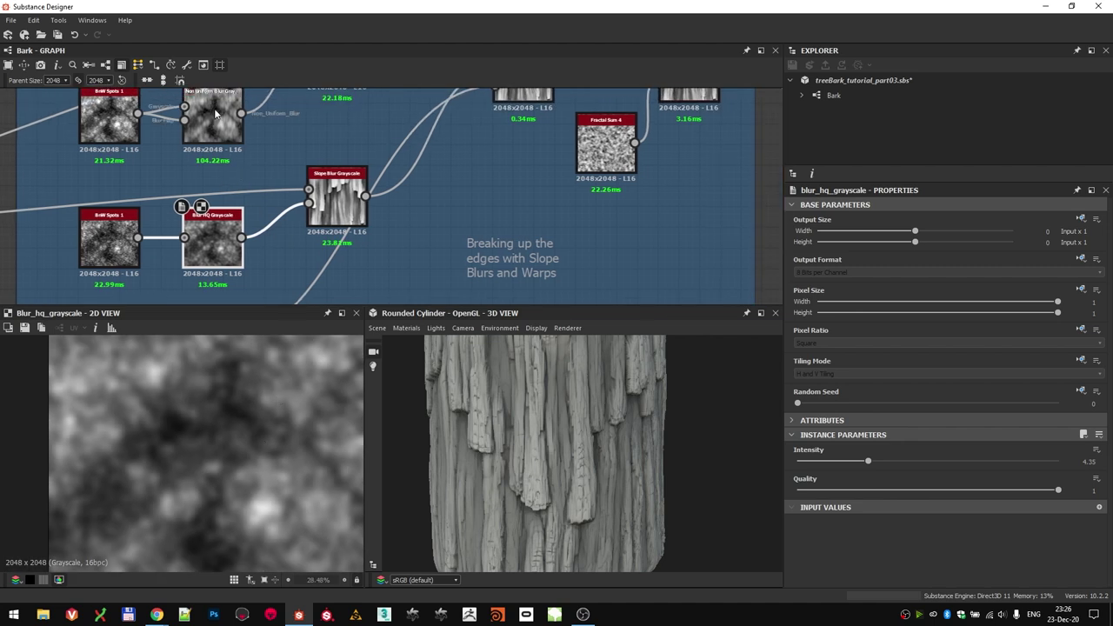
- Preview the lower Slope Blur Grayscale again, connect it to the Test Bench and inspect the softer edges on the cylinder
left_click(336, 199)
scroll(102, 448, "up", 2)
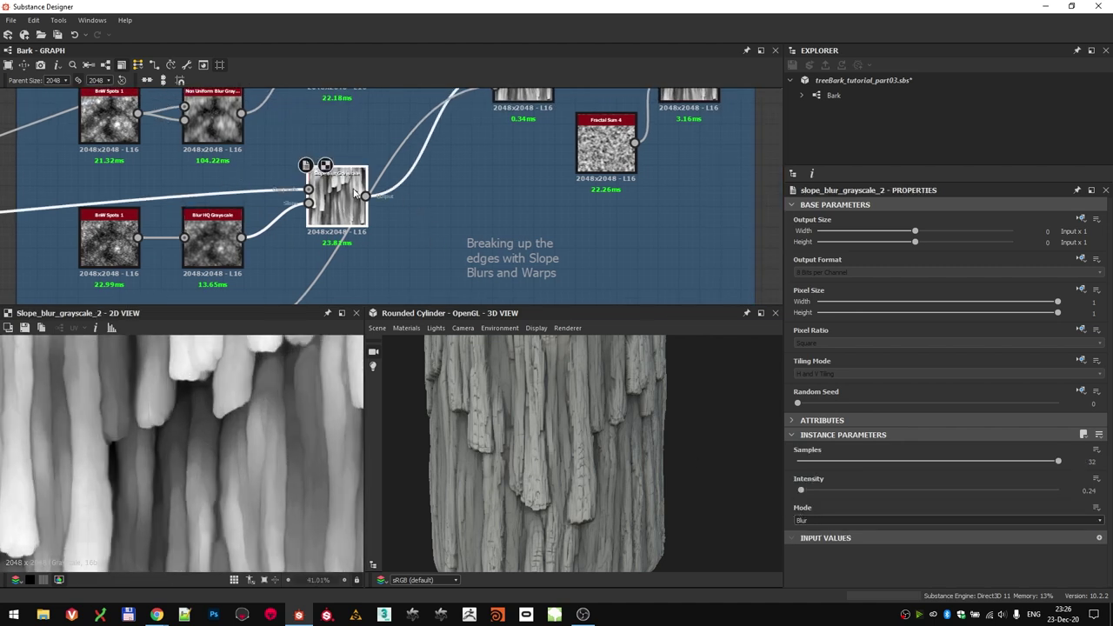
scroll(365, 274, "down", 5)
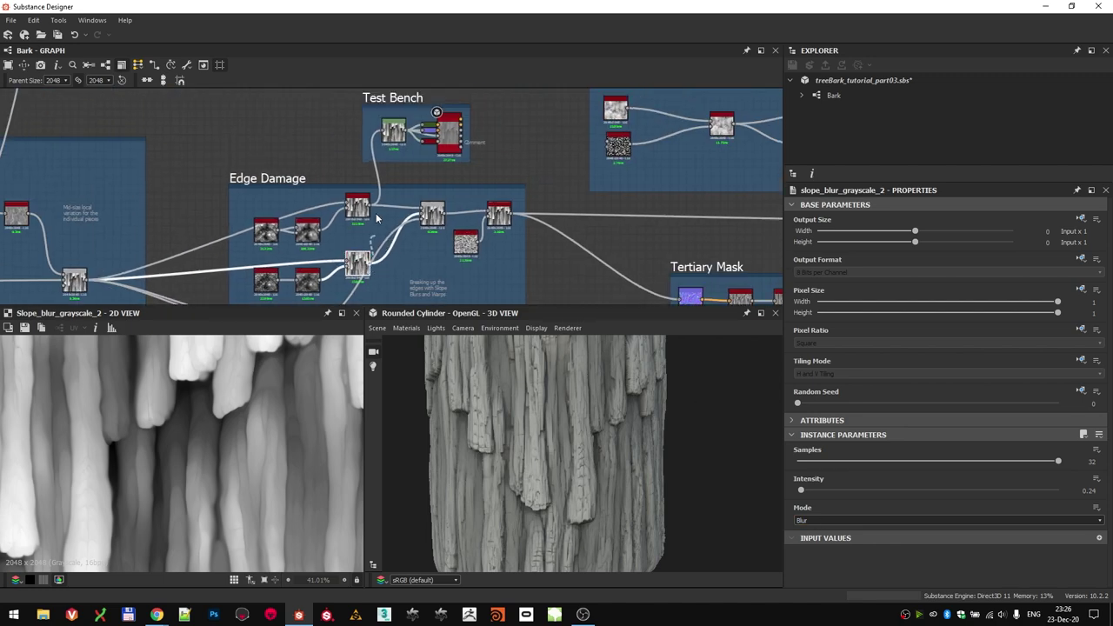
scroll(513, 457, "up", 4)
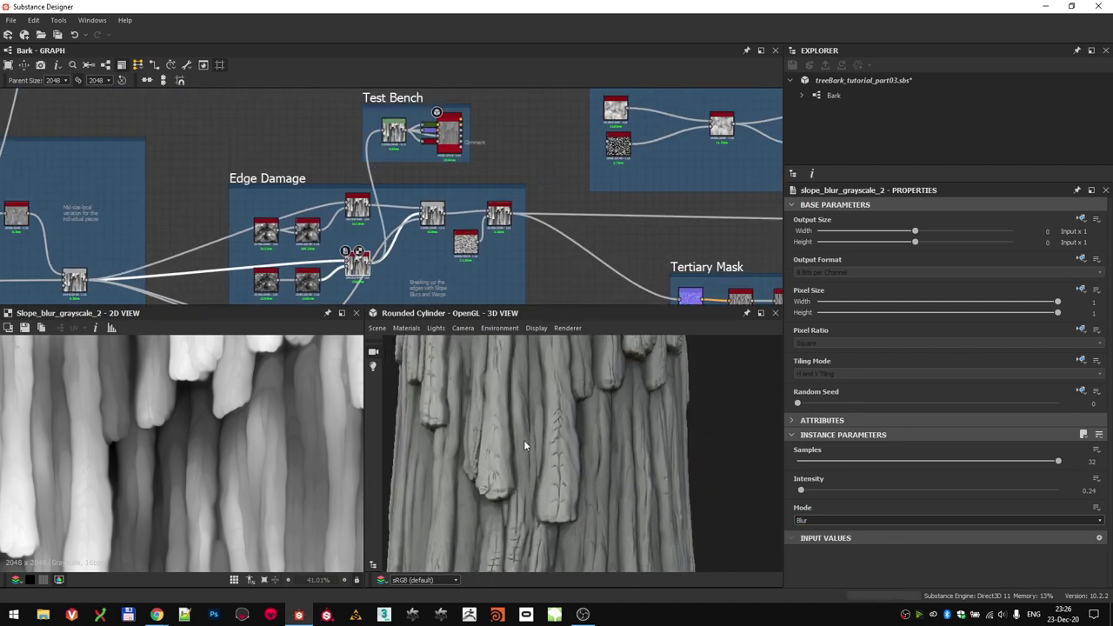
left_click_drag(524, 440, 541, 426)
scroll(541, 426, "down", 3)
scroll(487, 253, "up", 2)
- Preview the full Non Uniform Blur Grayscale that feeds the Auto Levels in Edge Damage
middle_click_drag(382, 229, 417, 106)
scroll(234, 252, "up", 6)
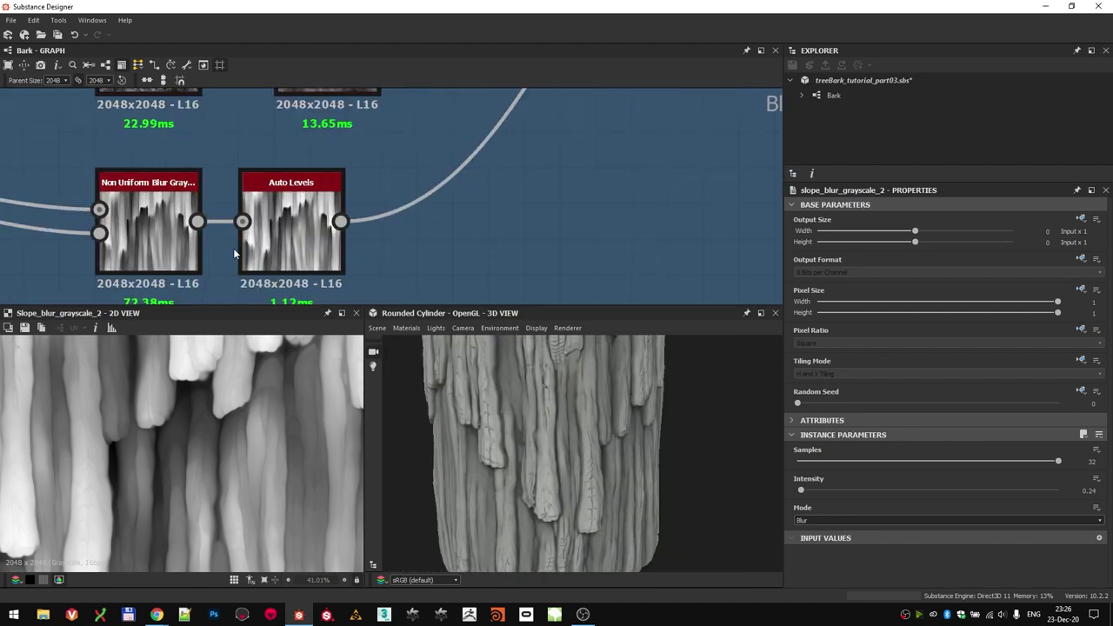
middle_click_drag(234, 254, 390, 223)
scroll(308, 197, "up", 3)
double_click(308, 197)
scroll(308, 197, "down", 3)
key("f")
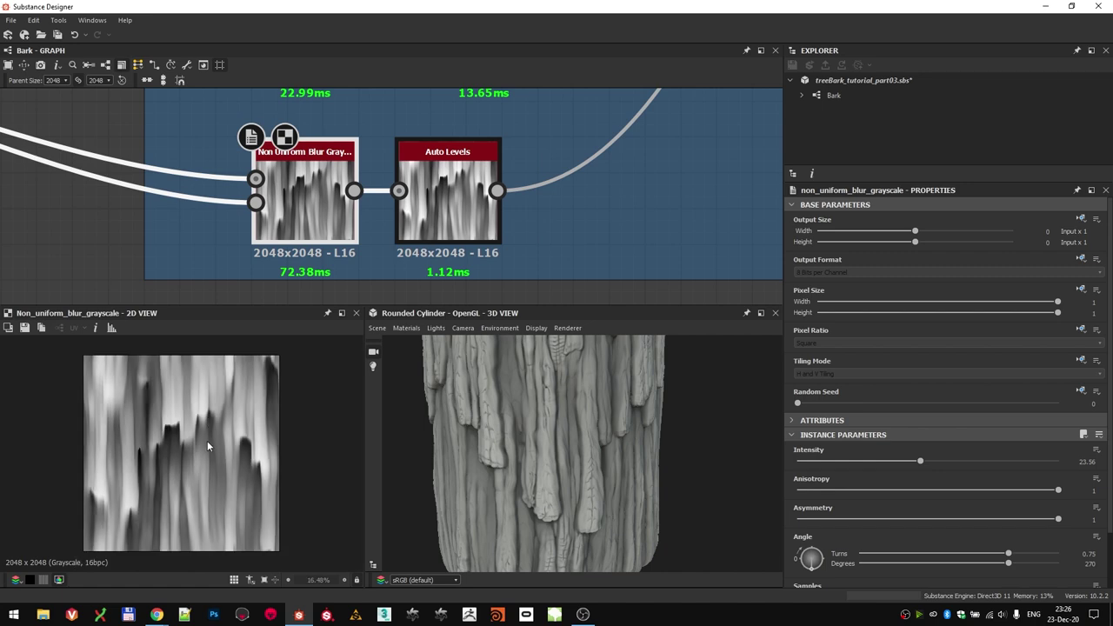
- Follow the Auto Levels output in Edge Damage to the Blend that combines both Slope Blur Grayscale branches
scroll(287, 191, "down", 5)
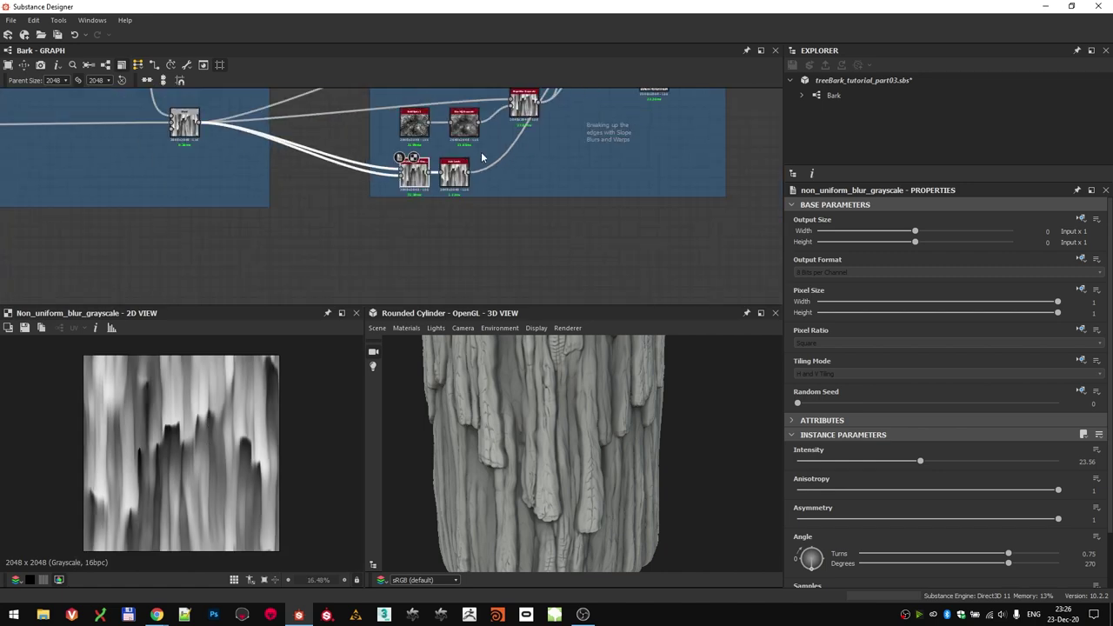
scroll(286, 178, "down", 2)
scroll(401, 224, "up", 2)
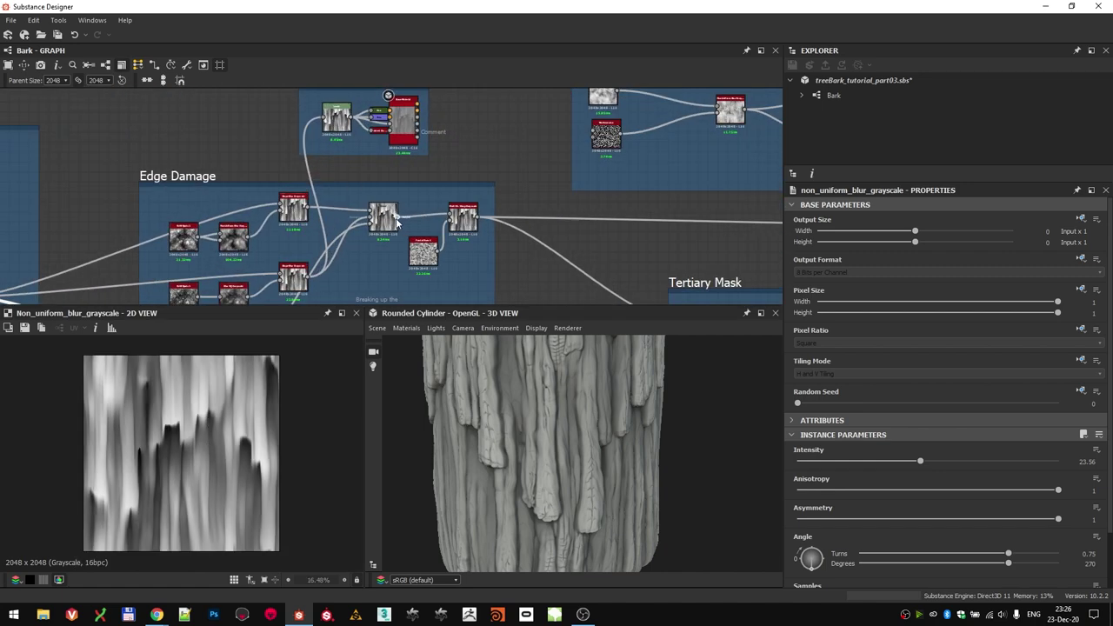
- Connect the Edge Damage Blend node's output to the Test Bench Levels node and view the bark in 3D
left_click_drag(397, 217, 325, 117)
left_click_drag(588, 419, 582, 423)
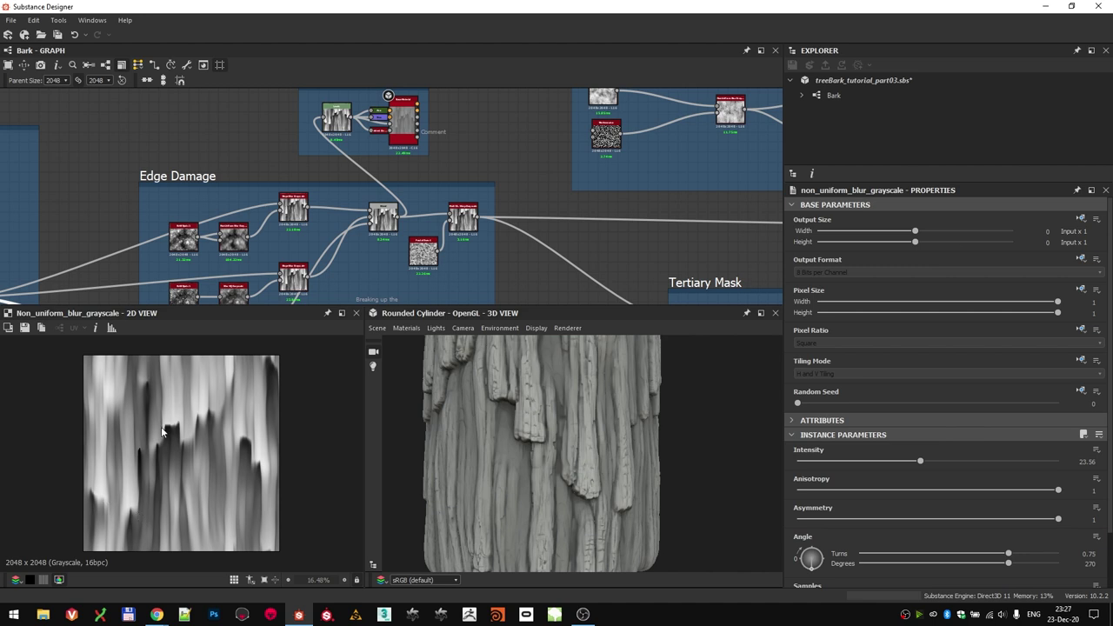
scroll(406, 170, "down", 1)
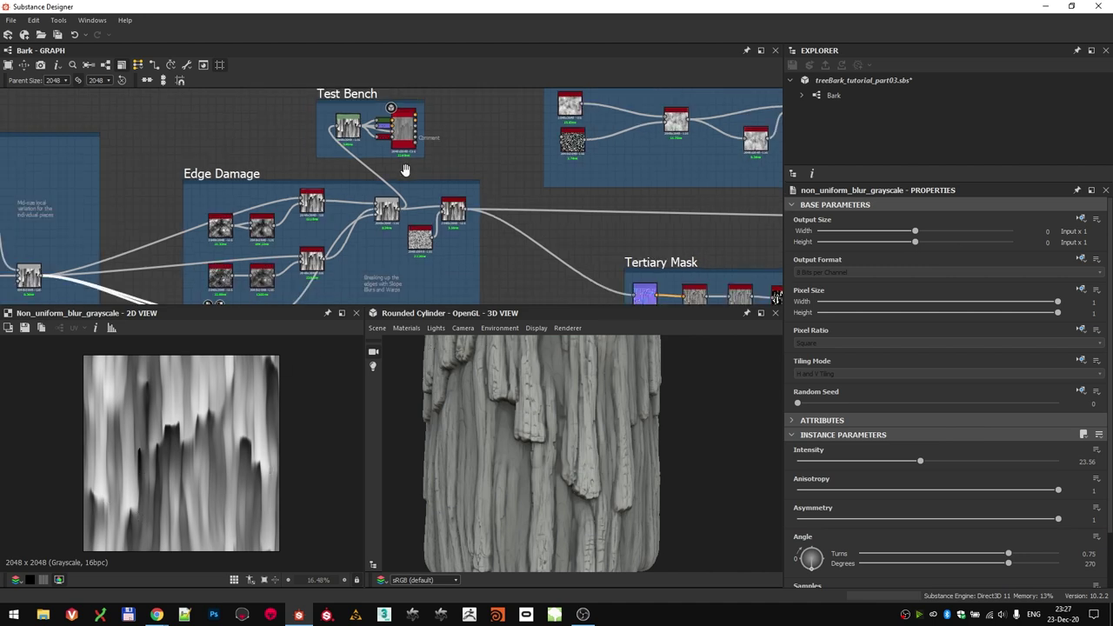
- Examine the Multi Dir. Warp Grayscale node and preview its Fractal Sum 4 intensity input in the 2D view
scroll(435, 202, "up", 3)
middle_click_drag(435, 202, 303, 221)
scroll(264, 181, "down", 3)
left_click_drag(221, 119, 298, 129)
scroll(309, 245, "up", 2)
scroll(308, 244, "up", 5)
left_click(245, 232)
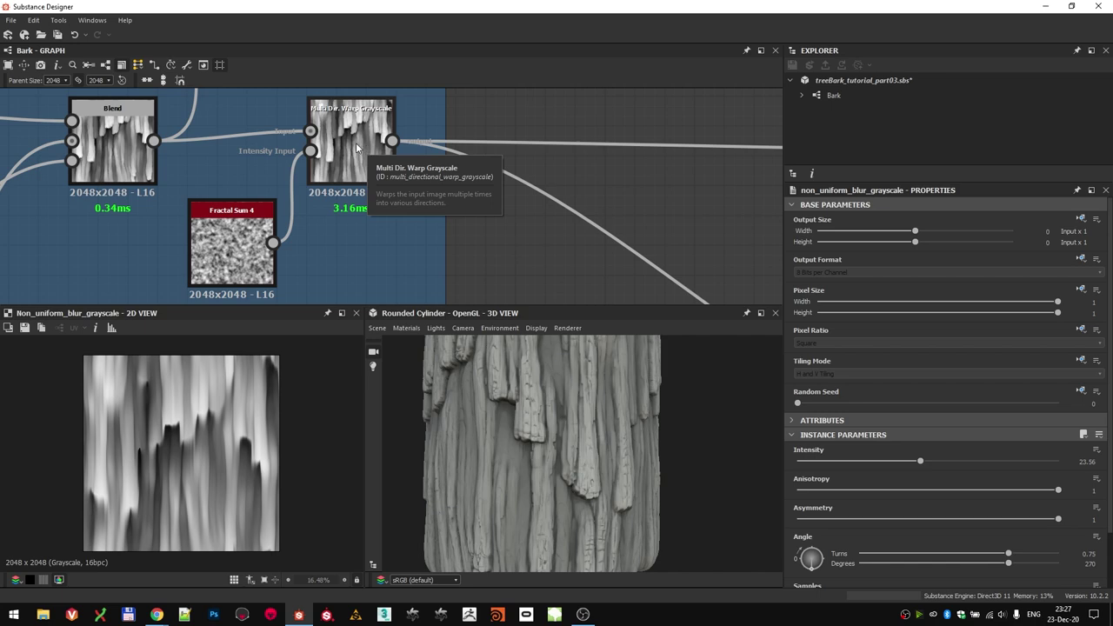
double_click(231, 248)
scroll(207, 426, "up", 5)
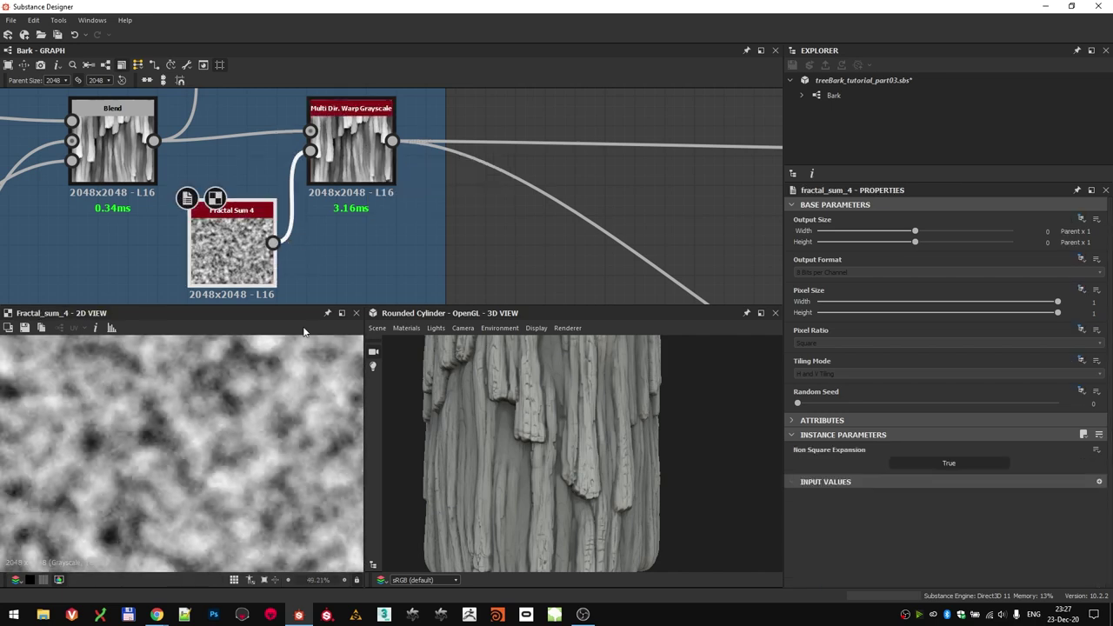
- Connect the Multi Dir. Warp Grayscale output to the Test Bench Levels node and inspect the warped edges in 3D
scroll(342, 204, "down", 6)
middle_click_drag(359, 176, 332, 220)
scroll(331, 221, "up", 3)
left_click_drag(330, 226, 245, 104)
scroll(543, 432, "up", 2)
left_click_drag(542, 445, 565, 444)
scroll(541, 436, "down", 1)
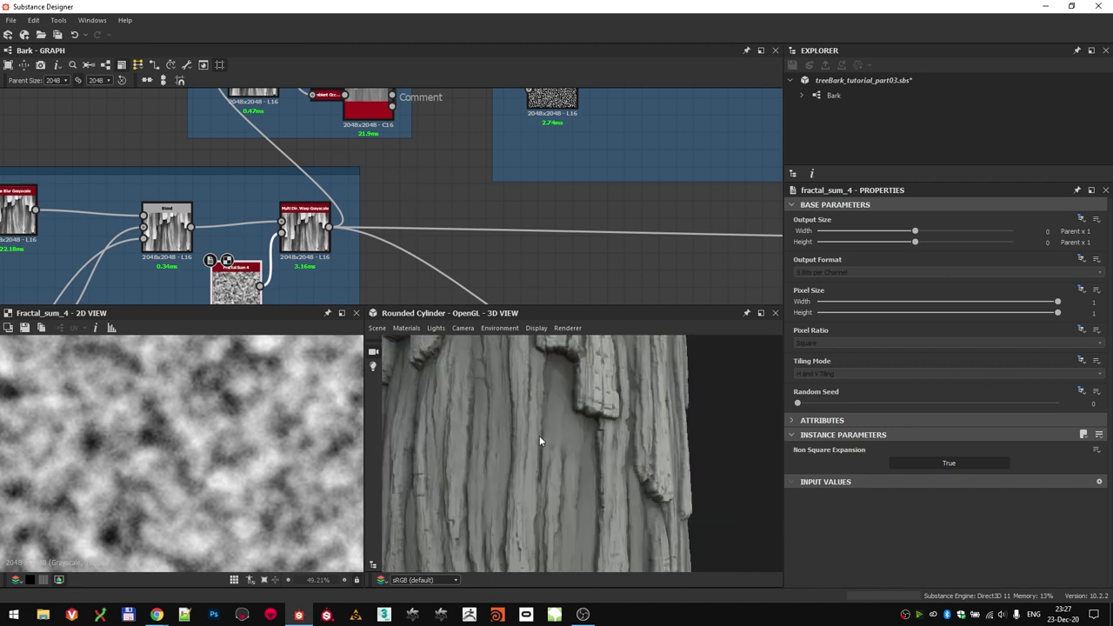
- Move the Test Bench frame to the area between the Tertiary details and Knots frames
scroll(270, 195, "down", 5)
middle_click_drag(248, 162, 182, 163)
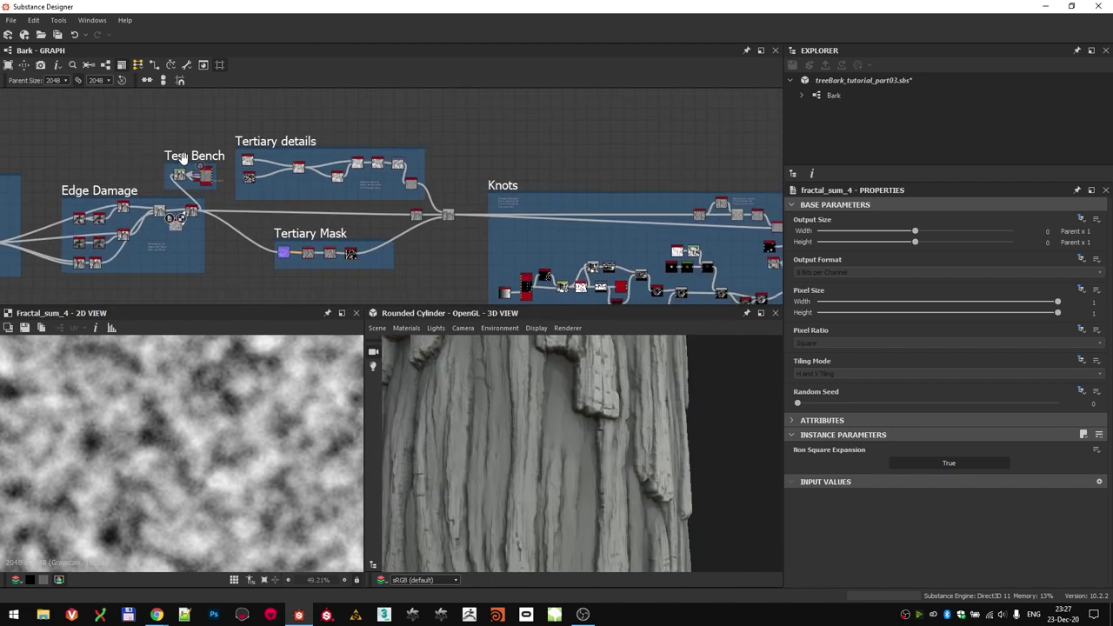
left_click_drag(183, 163, 472, 125)
scroll(457, 191, "up", 3)
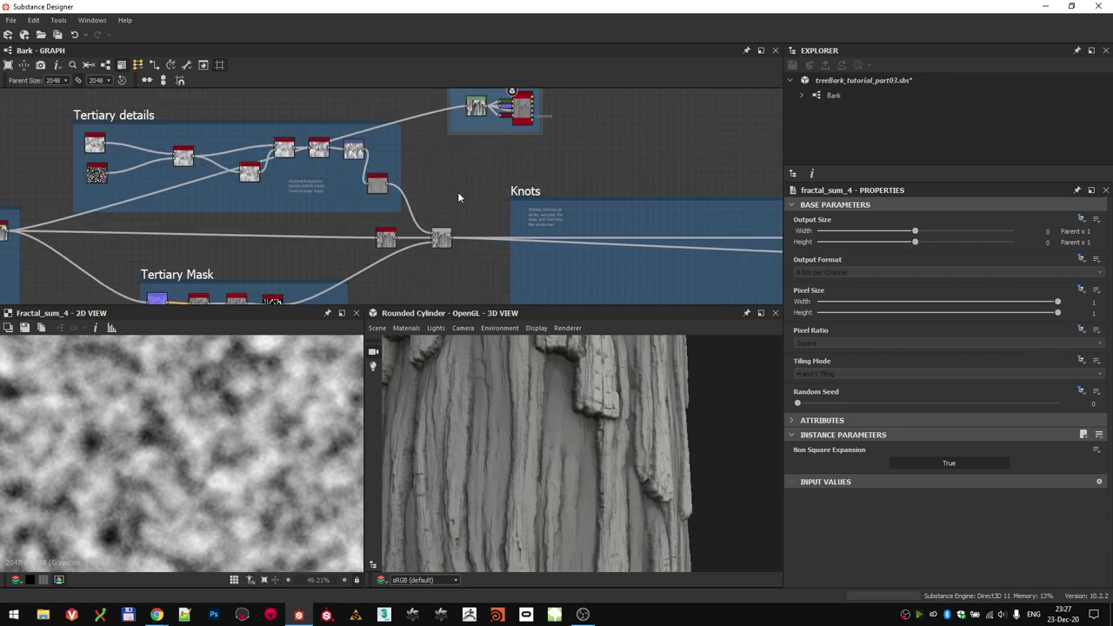
scroll(403, 204, "down", 1)
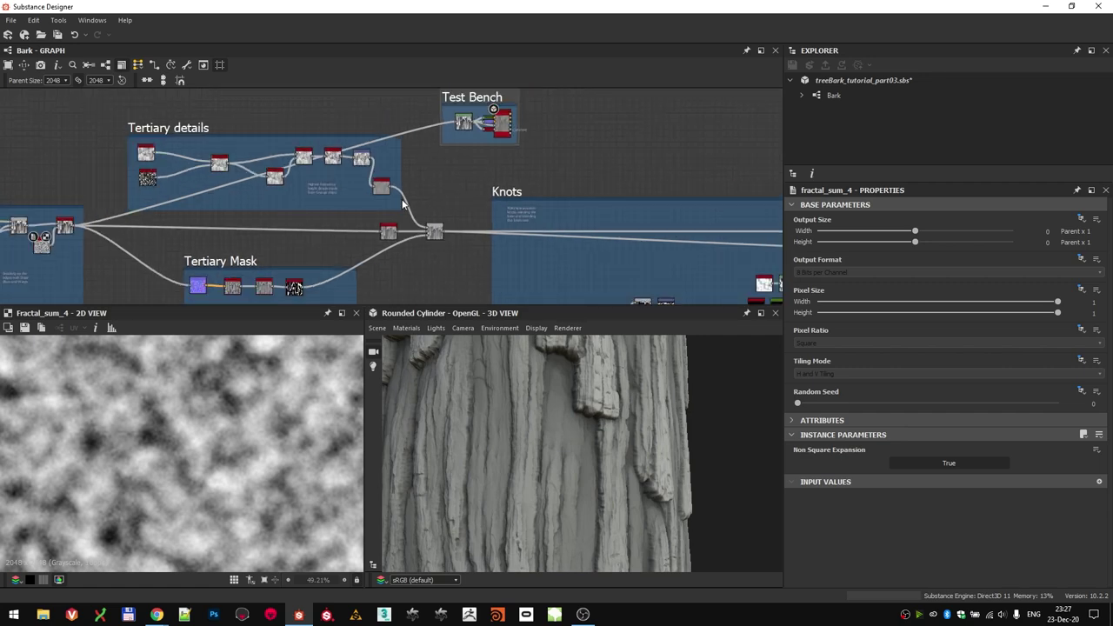
middle_click_drag(439, 168, 444, 141)
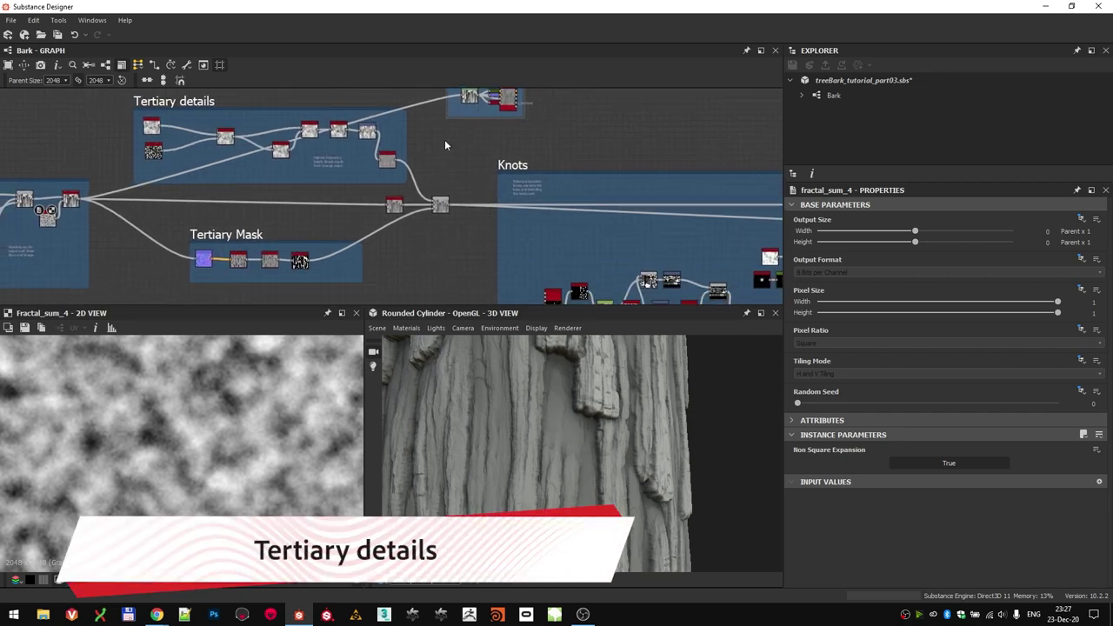
scroll(445, 141, "down", 2)
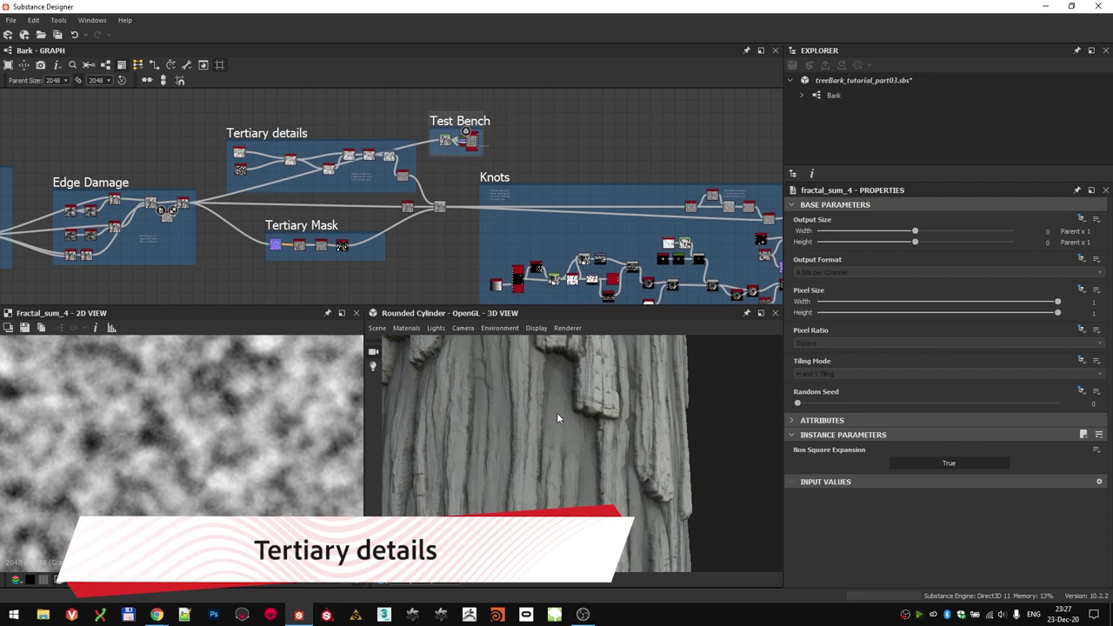
- Preview the Tertiary Mask chain's Normal, Curvature Smooth, Blur HQ Grayscale and Histogram Scan nodes in the 2D view
left_click_drag(546, 423, 492, 416)
scroll(339, 243, "up", 6)
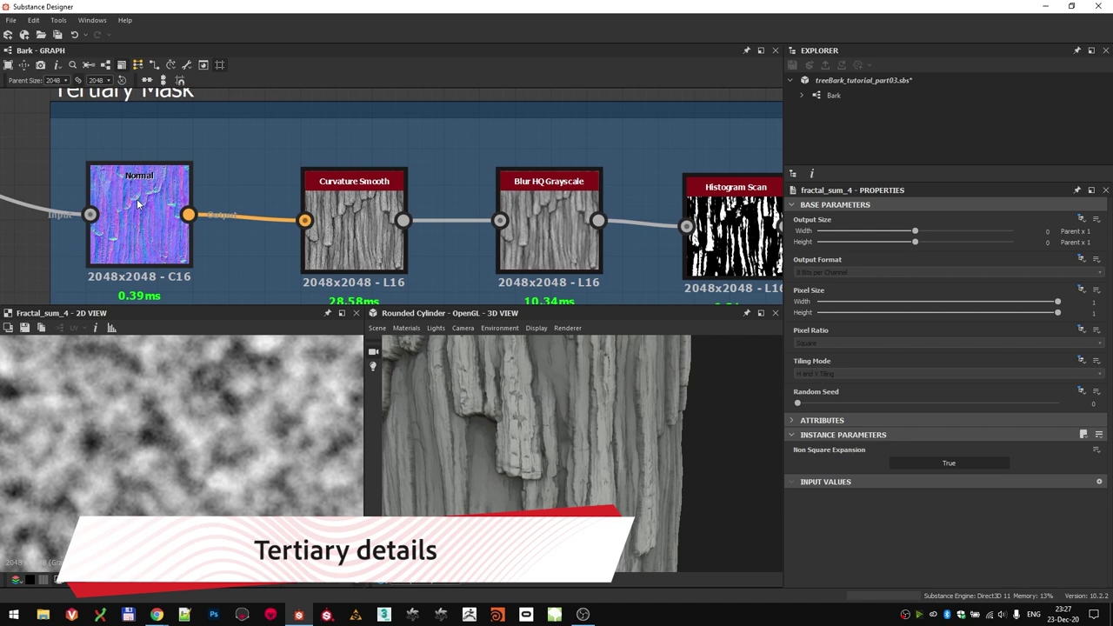
double_click(136, 198)
scroll(140, 212, "down", 3)
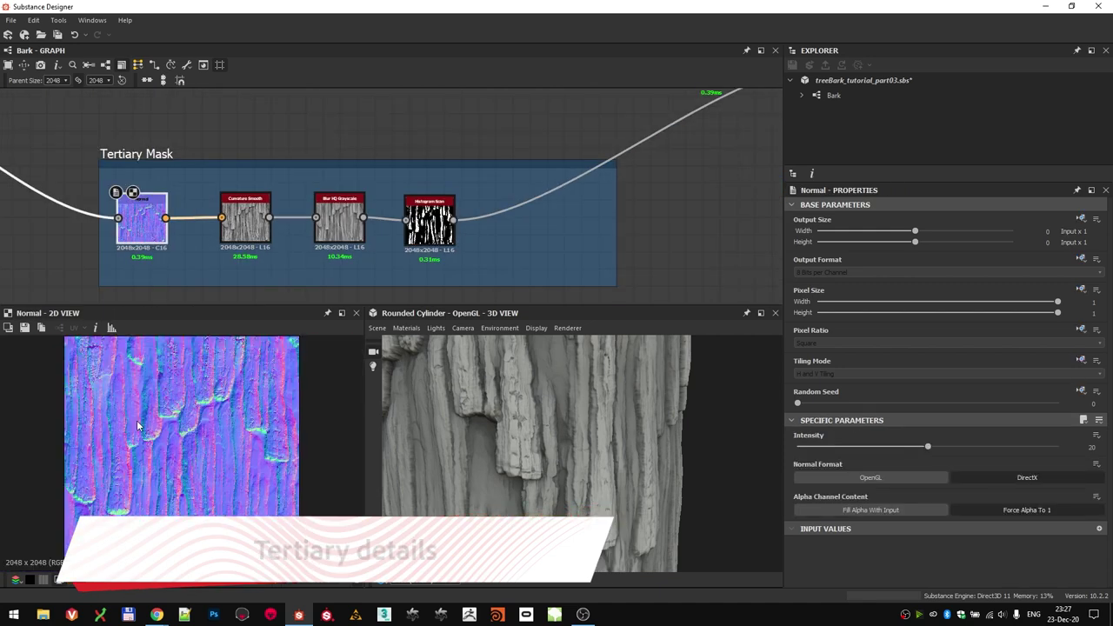
left_click_drag(161, 236, 180, 236)
double_click(249, 226)
double_click(340, 225)
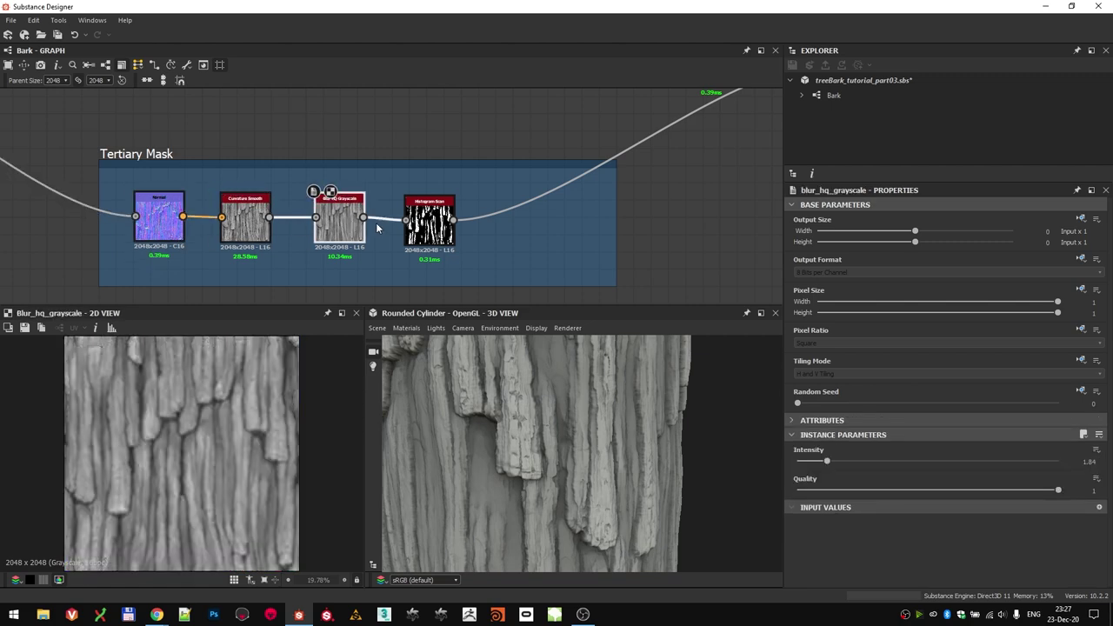
double_click(429, 222)
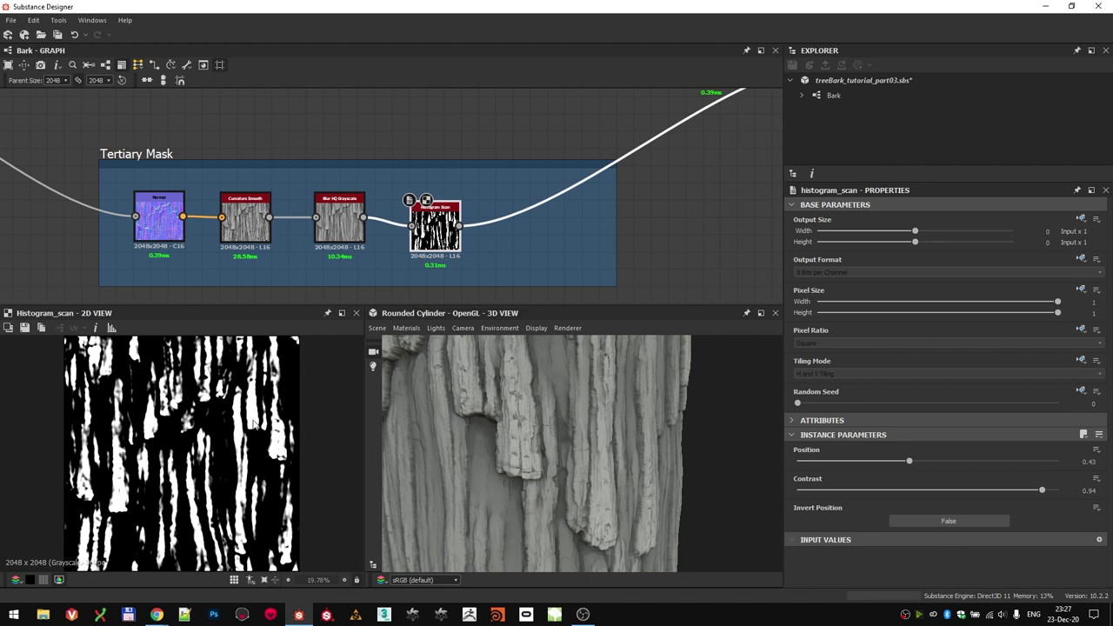
- Preview the Blend node that combines the tertiary details with the base height through the mask
scroll(345, 277, "down", 4)
scroll(546, 126, "up", 7)
double_click(535, 181)
scroll(412, 195, "down", 4)
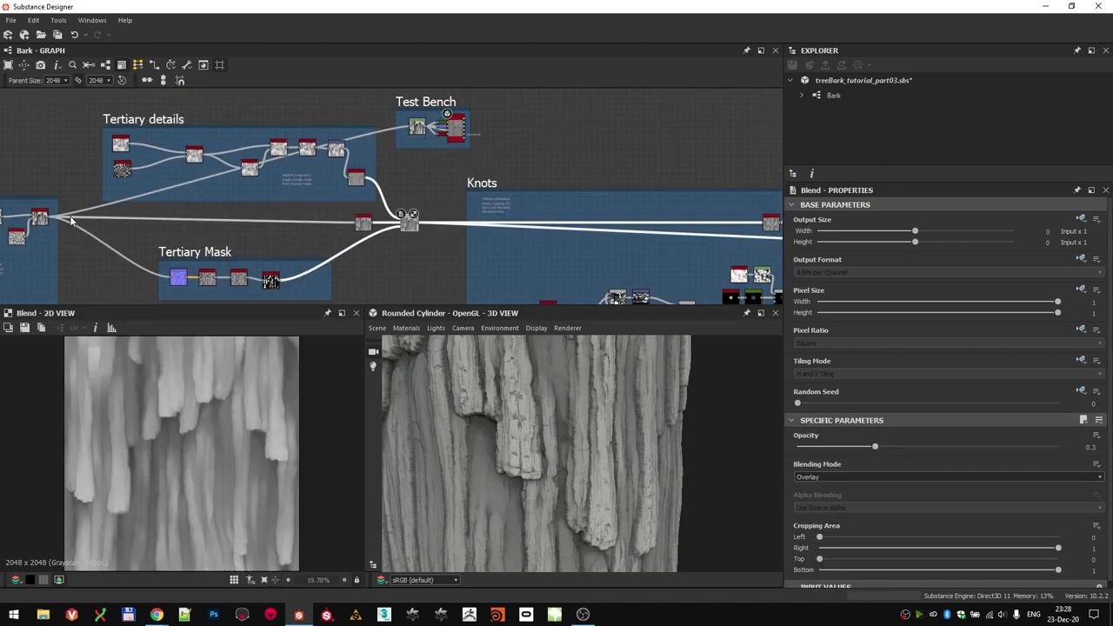
- Move the Test Bench frame above the first nodes of the Tertiary details frame
scroll(287, 159, "up", 4)
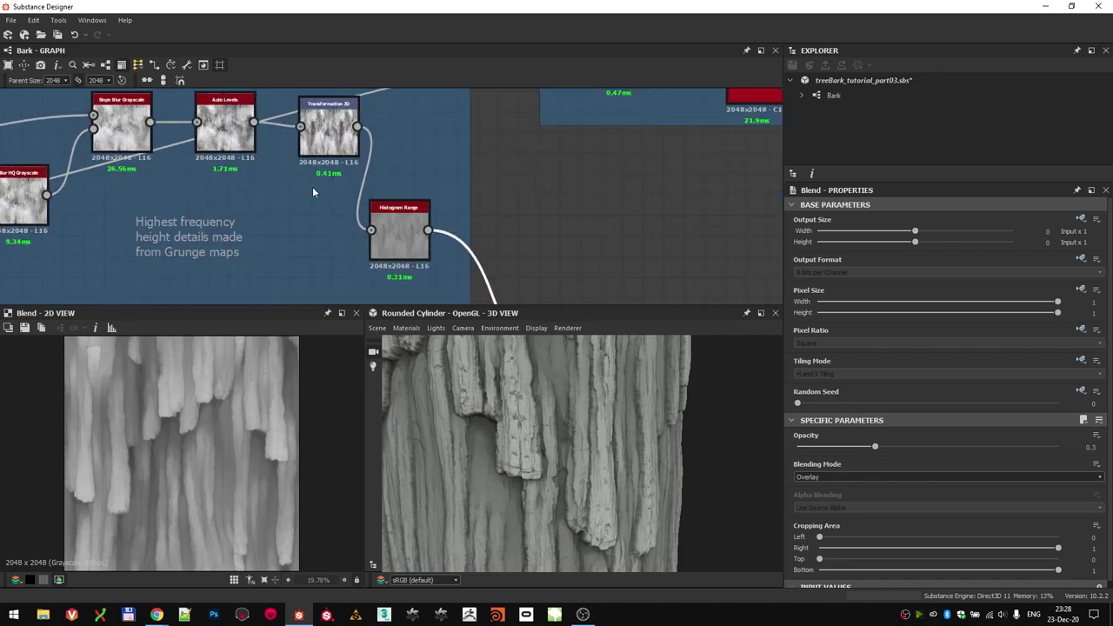
middle_click_drag(334, 138, 444, 201)
left_click_drag(593, 112, 594, 166)
middle_click_drag(460, 289, 562, 231)
scroll(562, 231, "down", 3)
scroll(376, 192, "up", 3)
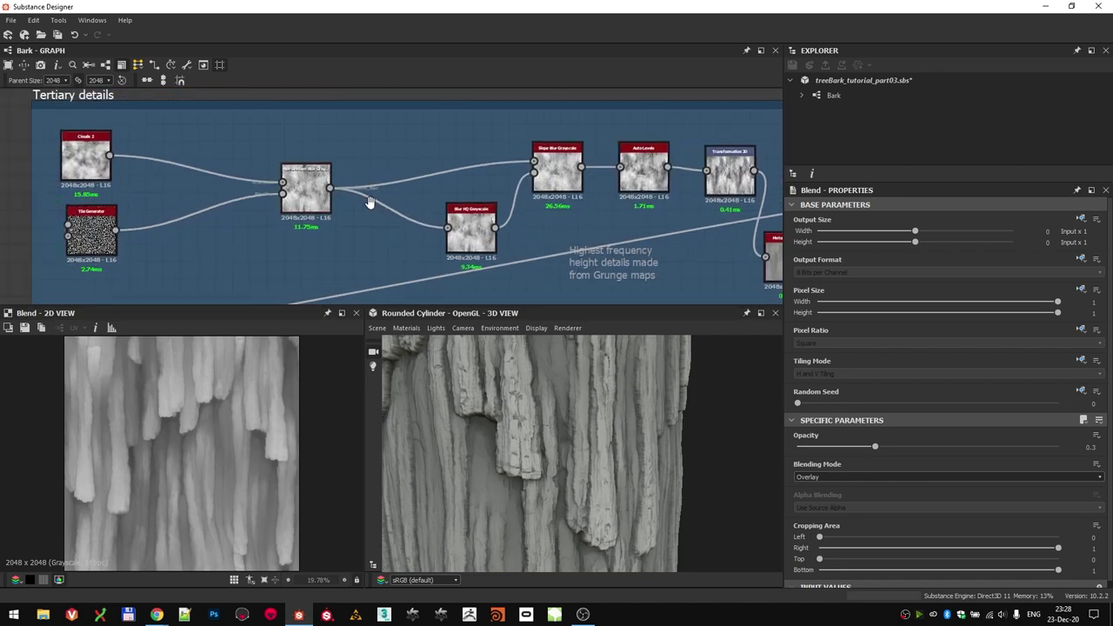
scroll(330, 194, "down", 2)
scroll(330, 194, "down", 2)
left_click_drag(433, 165, 158, 98)
scroll(157, 143, "up", 2)
middle_click_drag(179, 133, 292, 148)
left_click_drag(298, 97, 305, 104)
- Preview the Clouds 2 and Tile Generator nodes in the 2D view, aligning the Tile Generator beneath Clouds 2
scroll(193, 236, "up", 3)
scroll(193, 235, "up", 2)
left_click(187, 187)
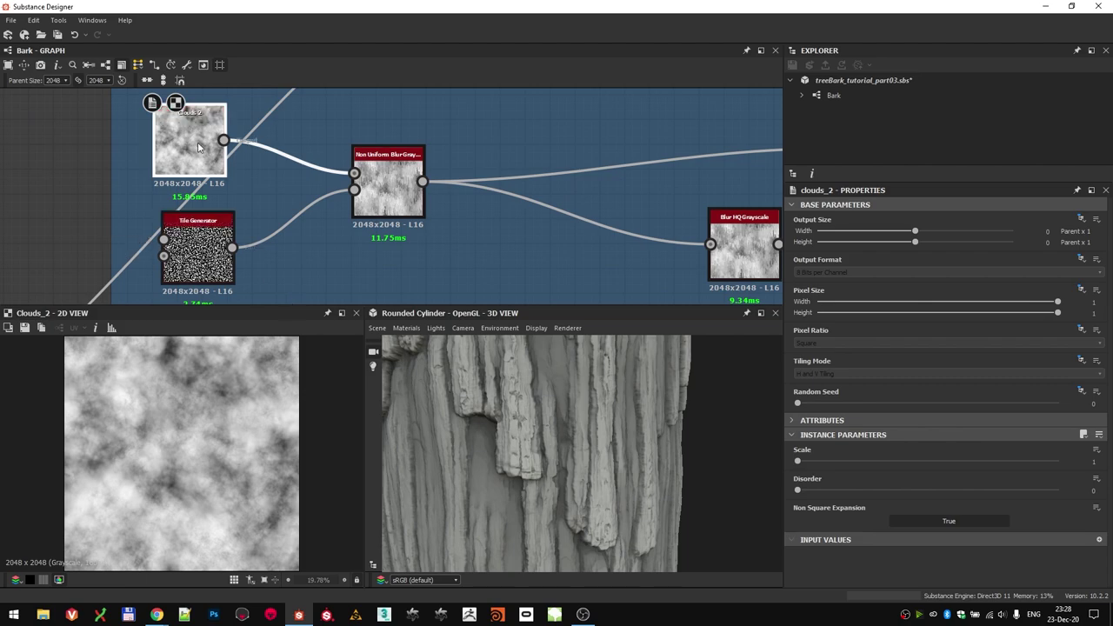
left_click_drag(215, 256, 207, 265)
scroll(203, 478, "up", 5)
scroll(261, 471, "down", 5)
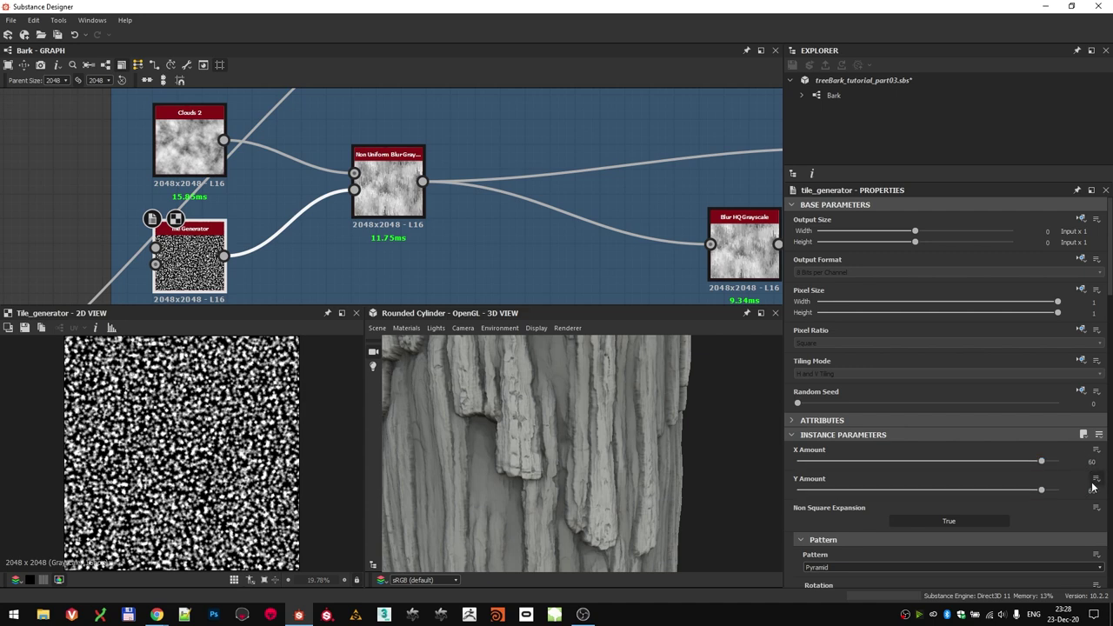
- Review the Tile Generator's pattern, size and position parameters
scroll(843, 498, "down", 2)
scroll(837, 497, "down", 10)
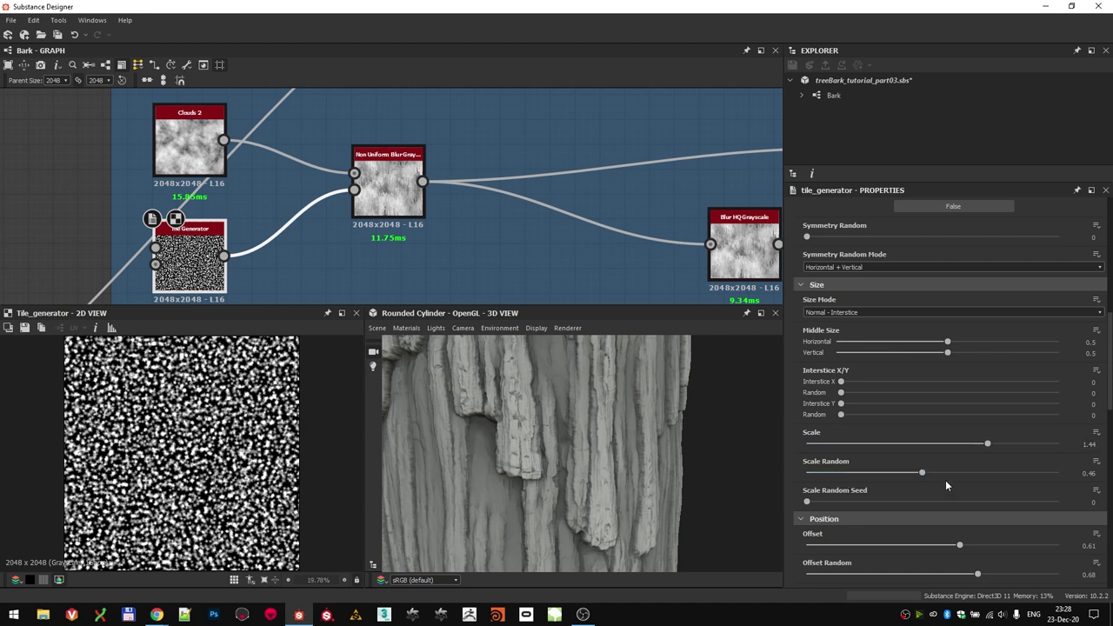
scroll(931, 465, "down", 3)
scroll(903, 440, "down", 3)
scroll(160, 447, "up", 3)
scroll(224, 435, "up", 4)
- Preview the Tertiary details Non Uniform Blur Grayscale node and examine its streaked pattern up close in the 2D view
double_click(388, 182)
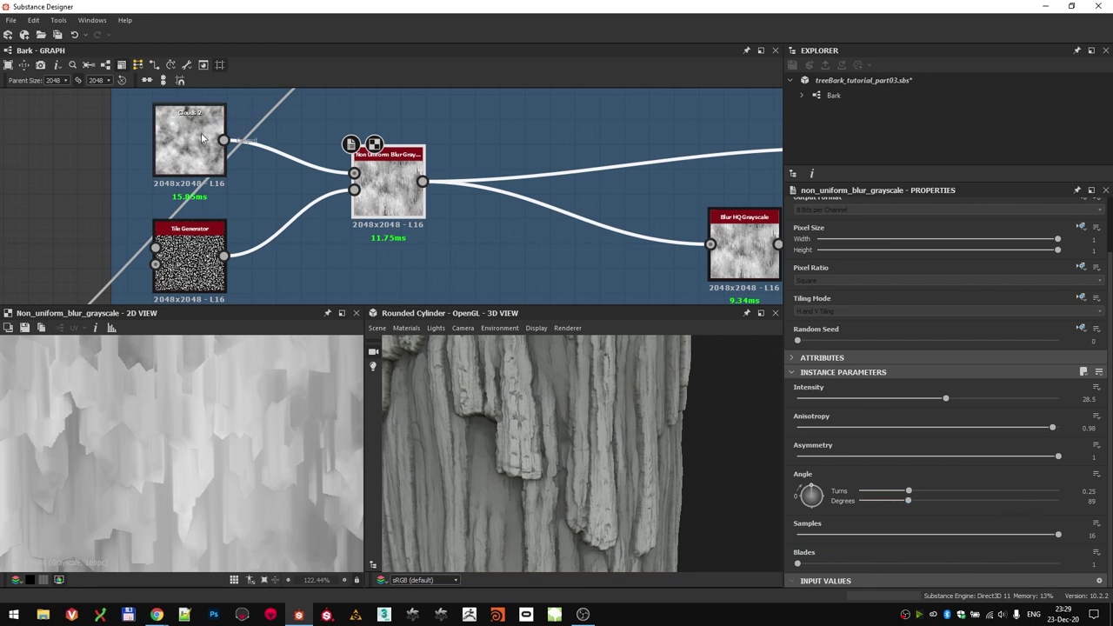
scroll(212, 418, "down", 3)
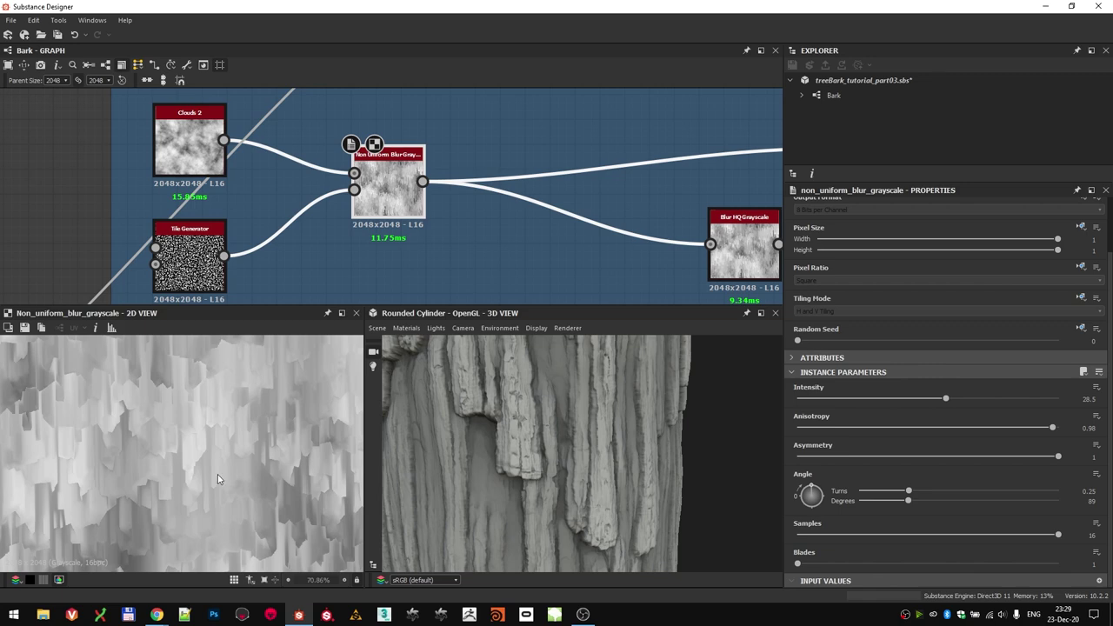
scroll(209, 463, "up", 3)
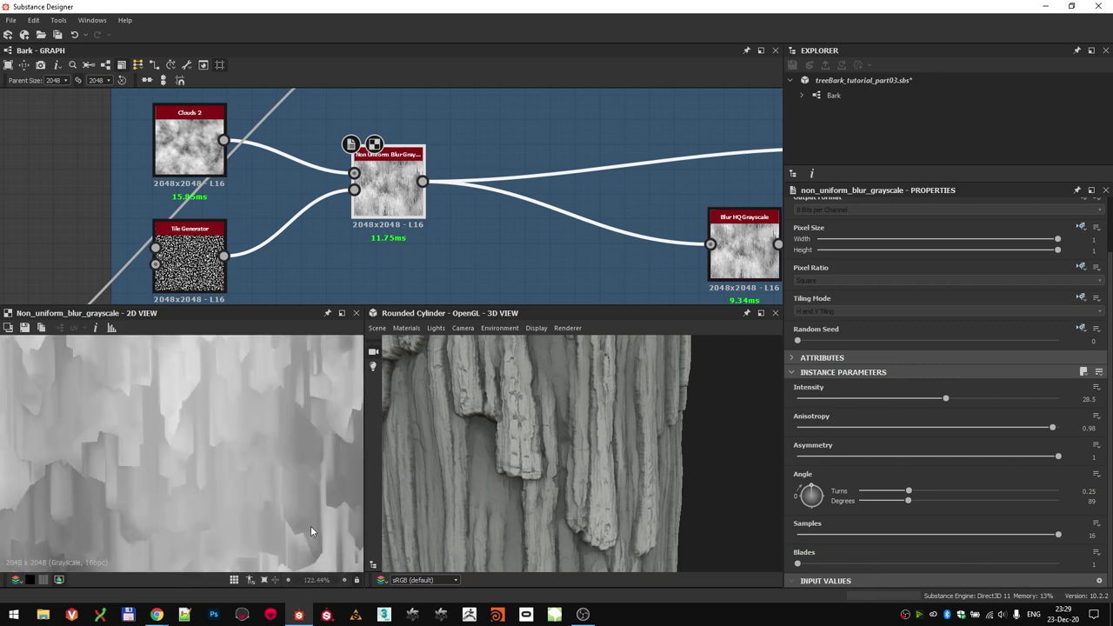
- Connect the Tertiary details Non Uniform Blur Grayscale output to the Test Bench Levels node and inspect the cylinder in 3D
scroll(331, 196, "down", 4)
middle_click_drag(471, 183, 413, 241)
scroll(318, 251, "up", 1)
scroll(565, 415, "down", 5)
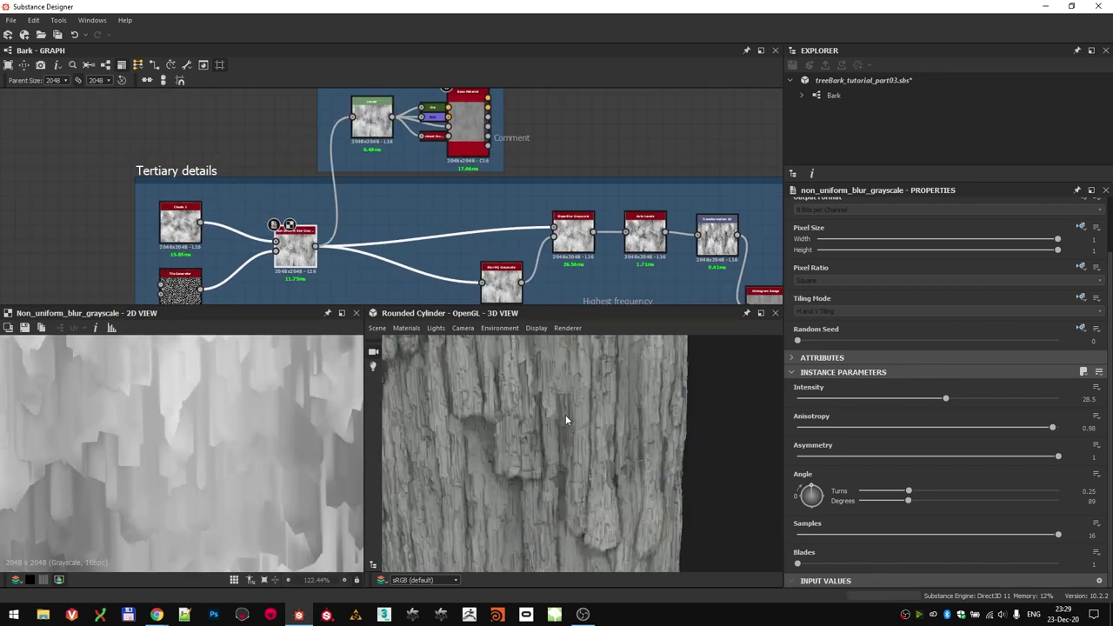
scroll(609, 422, "down", 3)
scroll(296, 227, "down", 1)
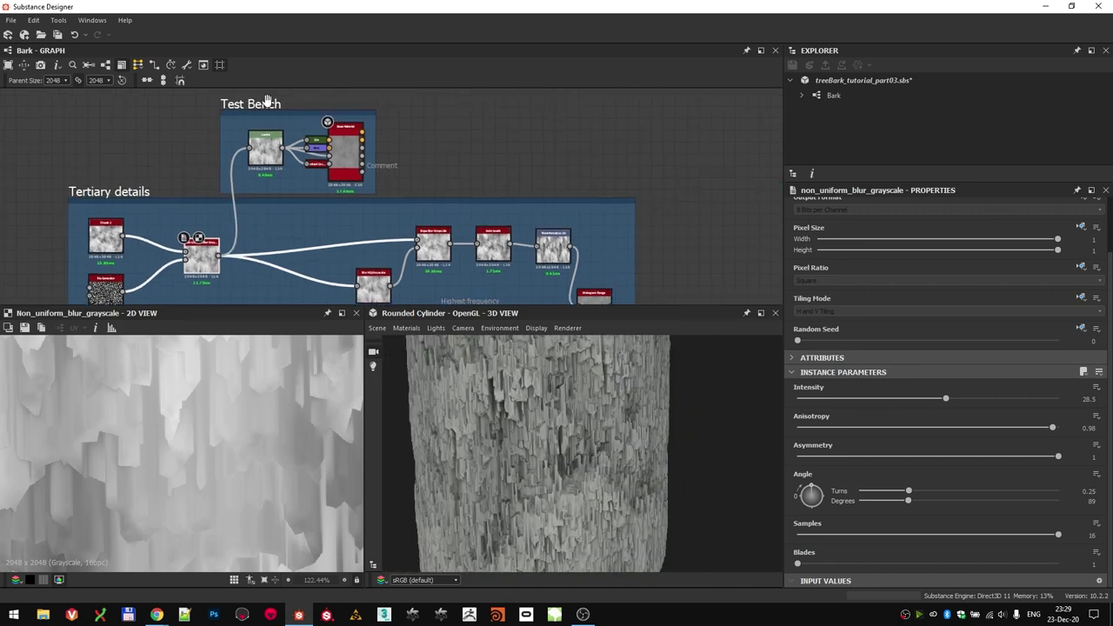
- Move the Test Bench frame above the Slope Blur Grayscale node in the Tertiary details frame
left_click_drag(266, 103, 462, 112)
scroll(318, 263, "up", 2)
middle_click_drag(342, 266, 309, 191)
scroll(123, 185, "up", 1)
- Preview the Tertiary details Slope Blur Grayscale node and its Blur HQ Grayscale slope input in the 2D view
double_click(520, 166)
middle_click_drag(204, 419, 139, 428)
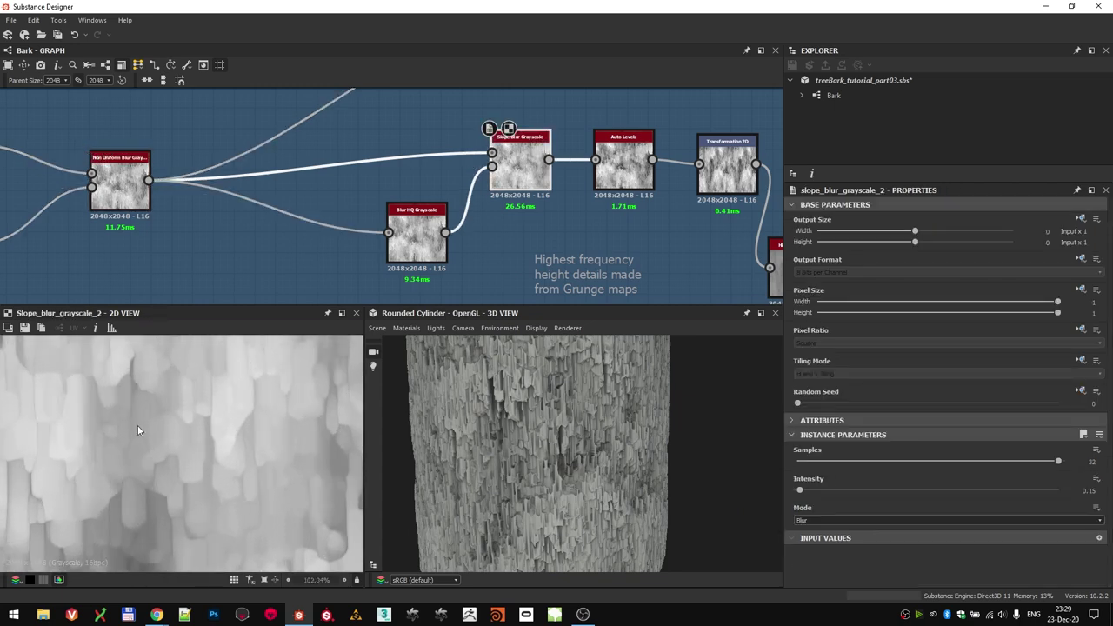
scroll(140, 449, "down", 3)
scroll(522, 218, "down", 1)
middle_click_drag(522, 217, 385, 300)
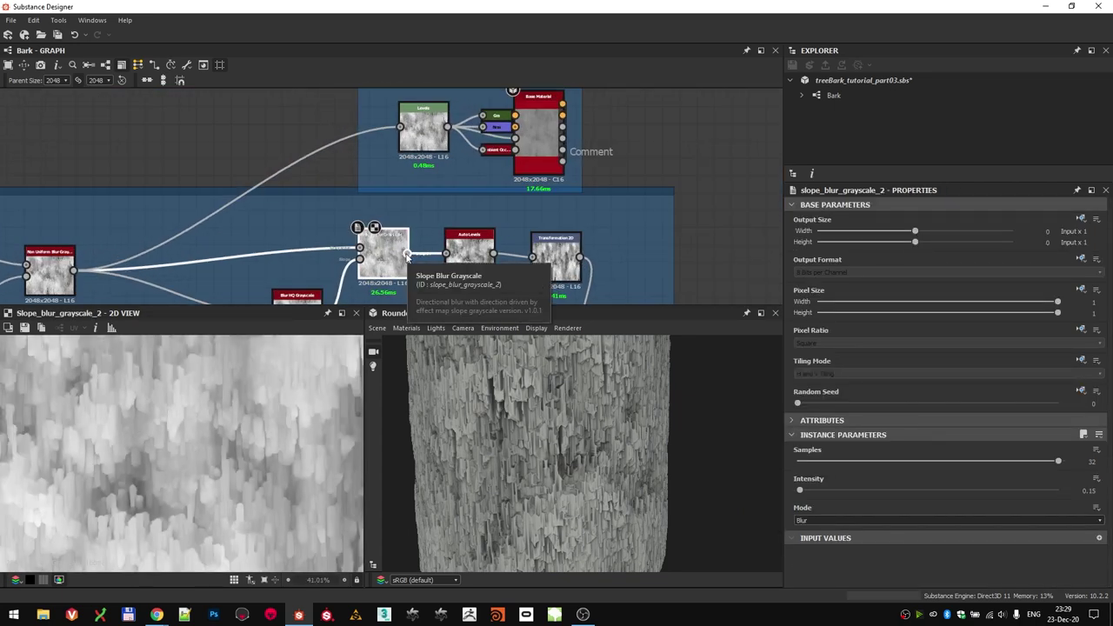
middle_click_drag(307, 266, 333, 197)
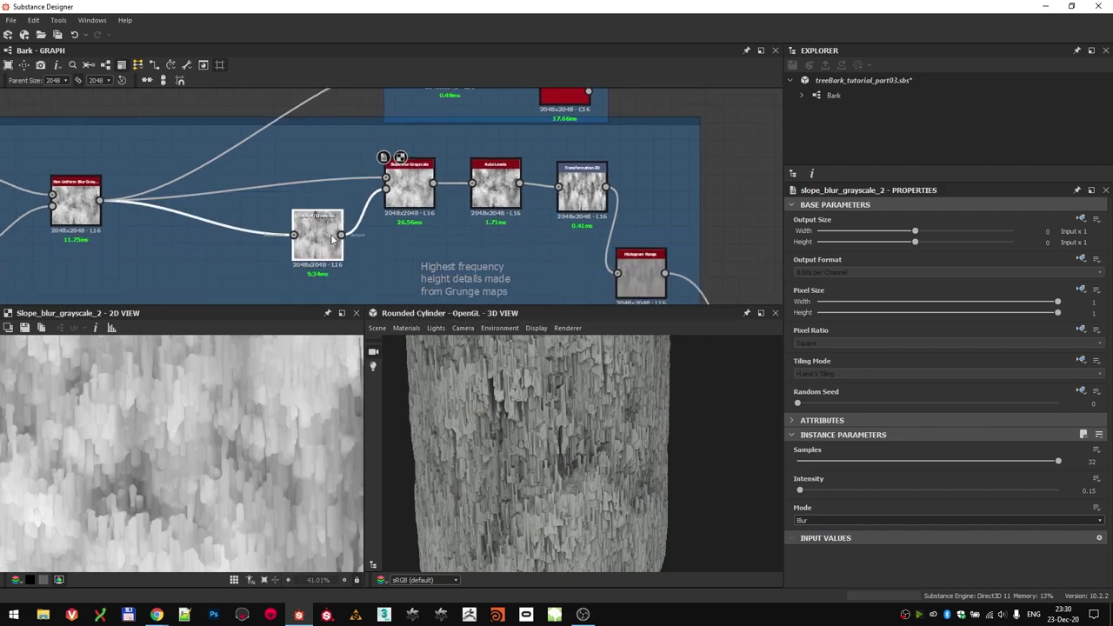
double_click(318, 238)
scroll(213, 417, "up", 3)
double_click(409, 189)
scroll(411, 185, "up", 2)
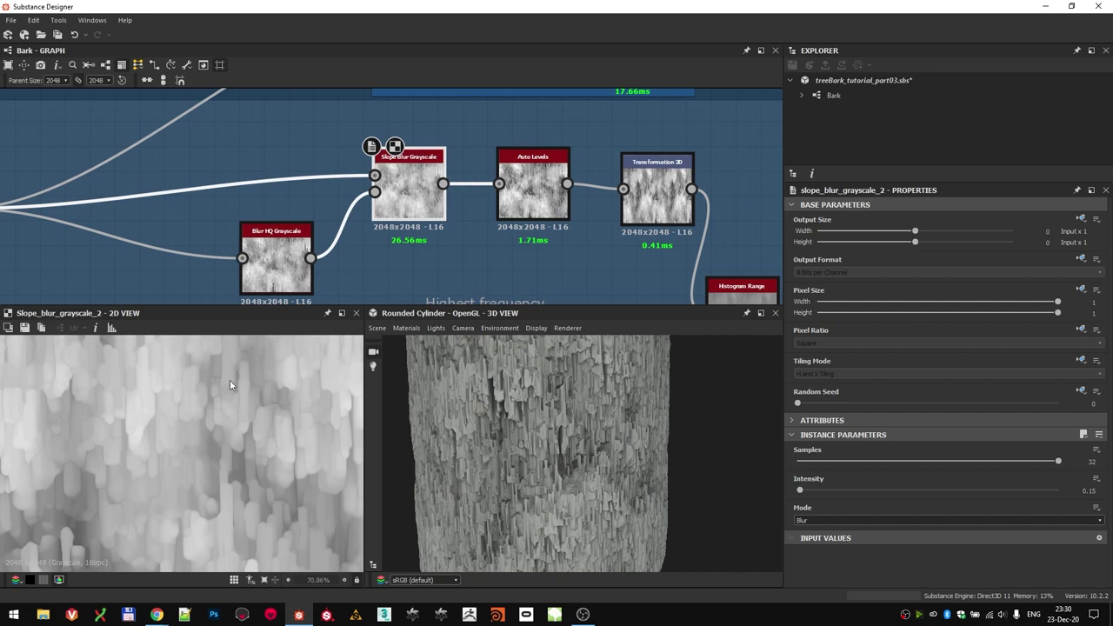
- Connect the Slope Blur Grayscale output to the Test Bench Levels node and inspect the rounded flakes in 3D
scroll(404, 237, "down", 3)
left_click_drag(419, 133, 419, 133)
scroll(547, 464, "up", 2)
left_click_drag(547, 464, 515, 376)
- Move the Test Bench frame past the end of the Tertiary details frame, near the Transformation 2D node
middle_click_drag(629, 228, 451, 211)
scroll(450, 212, "down", 1)
scroll(303, 192, "down", 1)
middle_click_drag(278, 116, 270, 164)
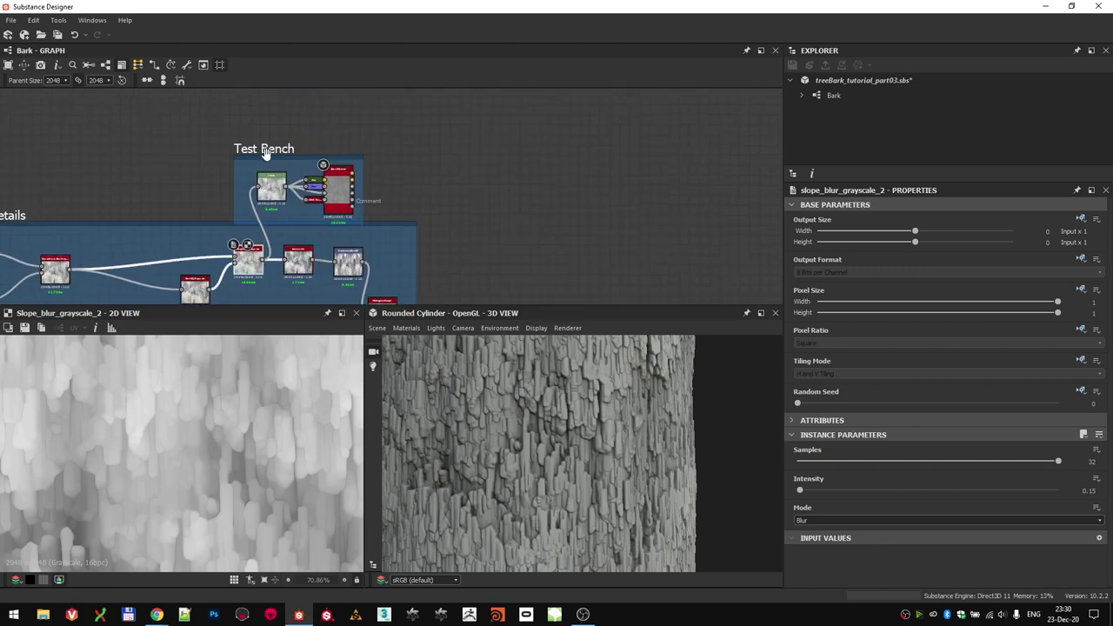
scroll(315, 263, "up", 3)
left_click_drag(263, 150, 448, 112)
- Connect the Transformation 2D output to the Test Bench Levels node and inspect the stretched detail pattern in 3D
left_click_drag(392, 265, 448, 112)
scroll(548, 462, "down", 3)
scroll(567, 450, "up", 3)
left_click_drag(548, 463, 561, 436)
scroll(568, 447, "down", 3)
scroll(389, 274, "up", 3)
scroll(556, 438, "up", 2)
scroll(545, 440, "down", 2)
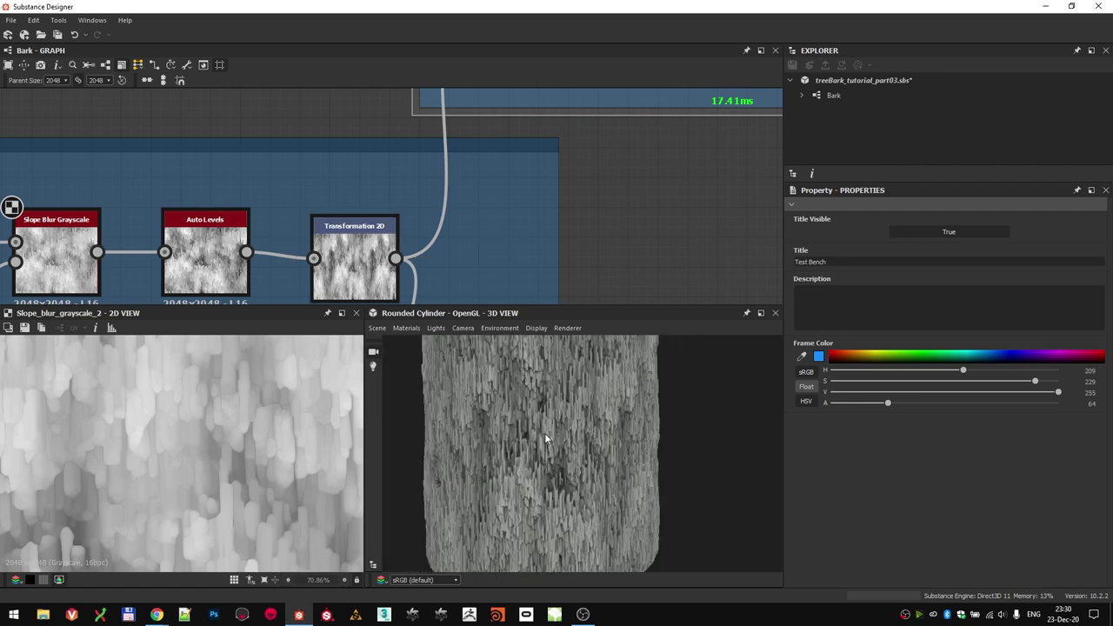
scroll(503, 253, "down", 4)
- Preview the tertiary Blend node before the Knots frame in the 2D view
scroll(367, 162, "up", 3)
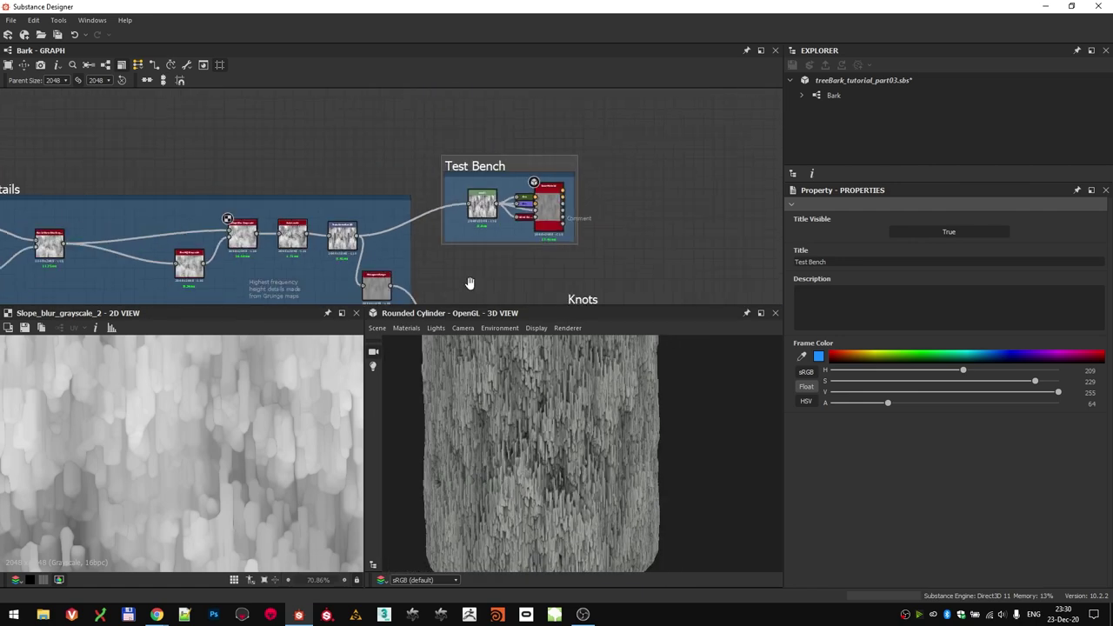
scroll(289, 237, "up", 2)
middle_click_drag(289, 236, 301, 196)
double_click(362, 266)
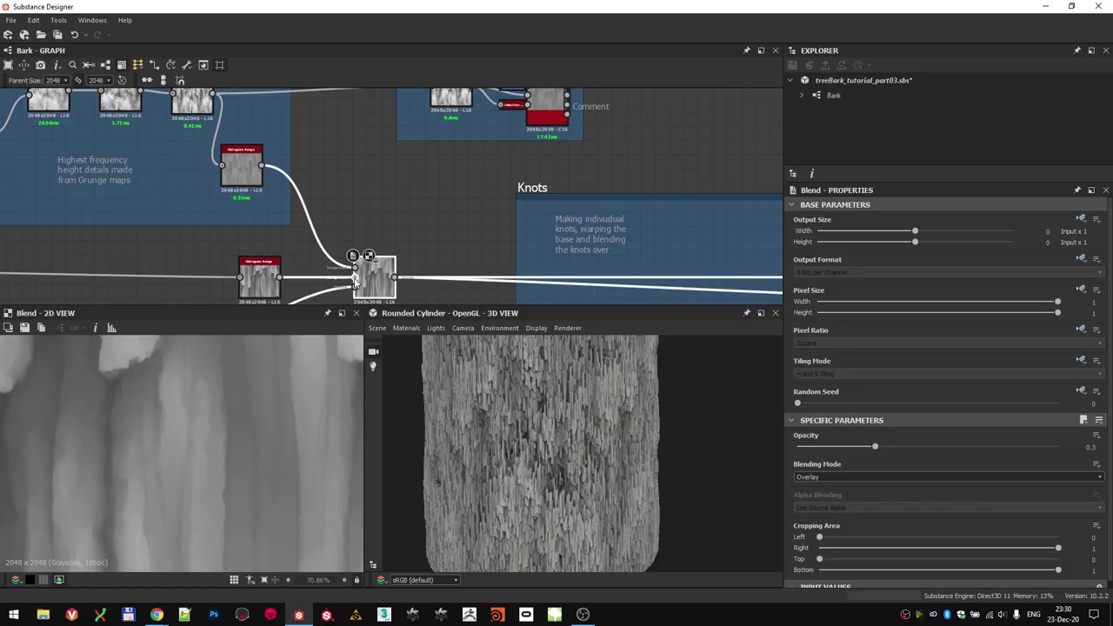
- Connect the tertiary Blend node's output to the Test Bench Levels node and inspect the bark surface in 3D
scroll(357, 261, "down", 1)
left_click_drag(355, 277, 342, 209)
left_click_drag(293, 277, 420, 118)
scroll(551, 456, "up", 2)
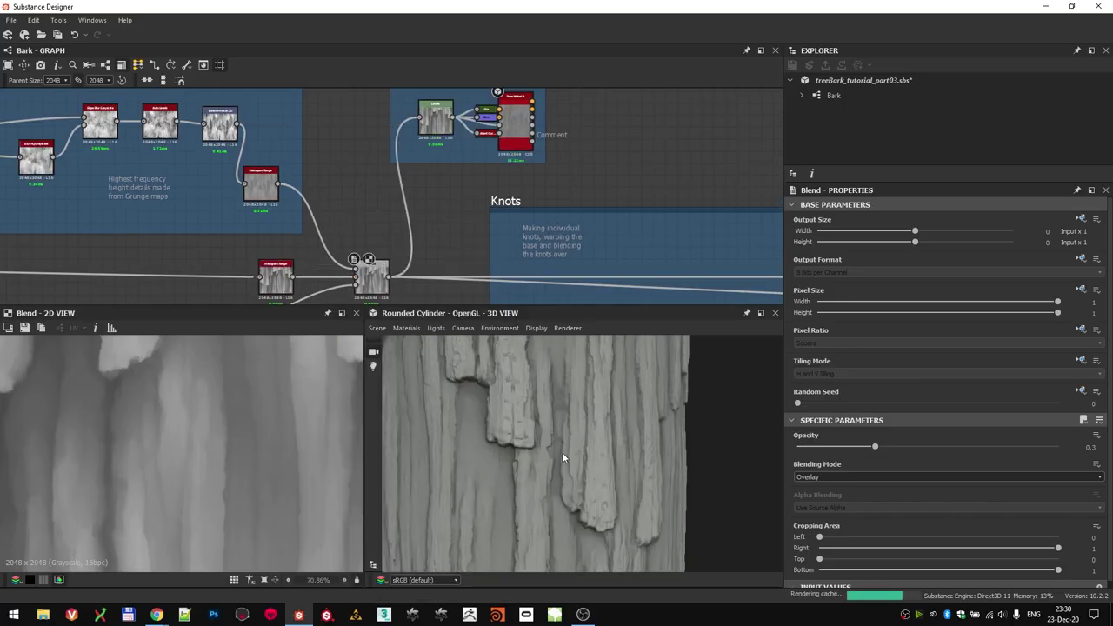
left_click_drag(562, 453, 466, 407)
left_click_drag(536, 425, 516, 445)
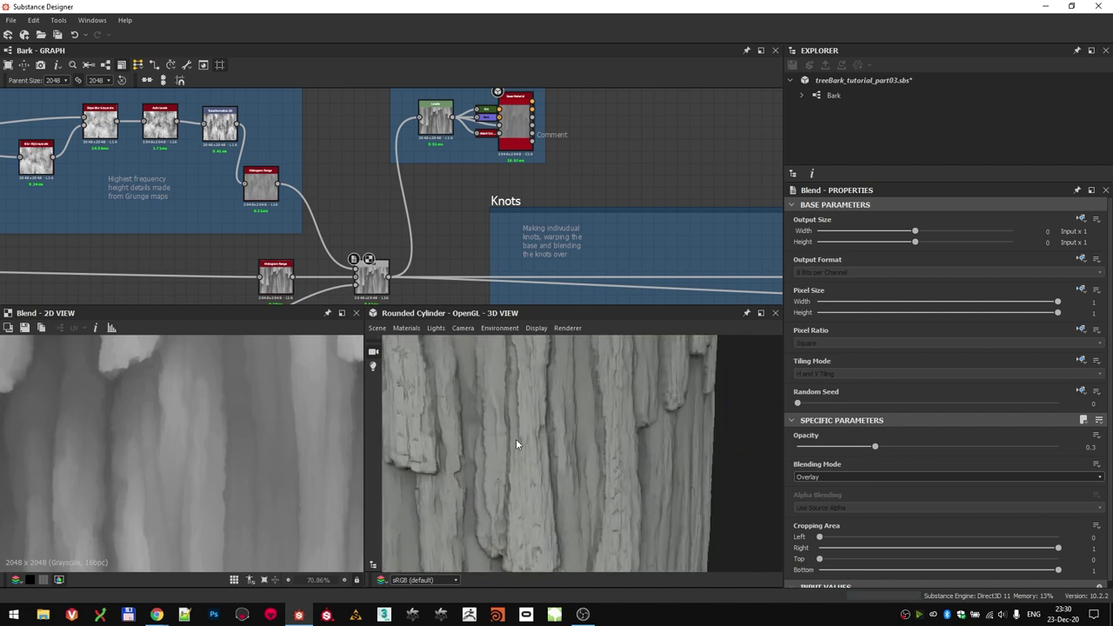
- Inspect the full bark cylinder in 3D with the tertiary Blend output feeding the Test Bench, and locate the Knots frame in the graph
left_click_drag(434, 114, 435, 114)
left_click_drag(388, 277, 439, 121)
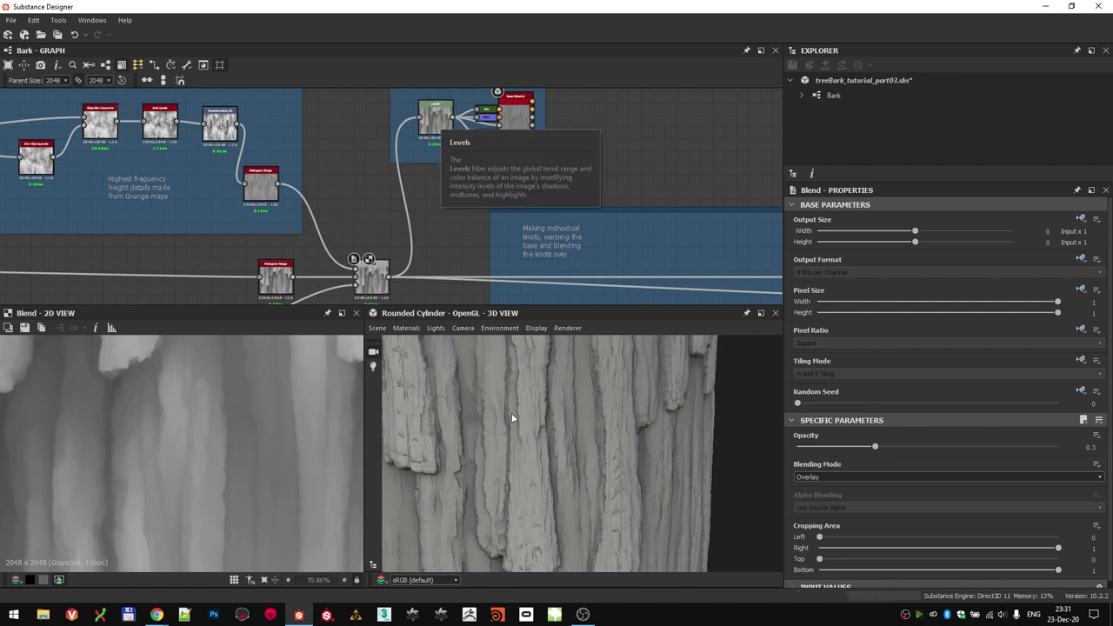
scroll(525, 442, "down", 5)
scroll(551, 193, "down", 5)
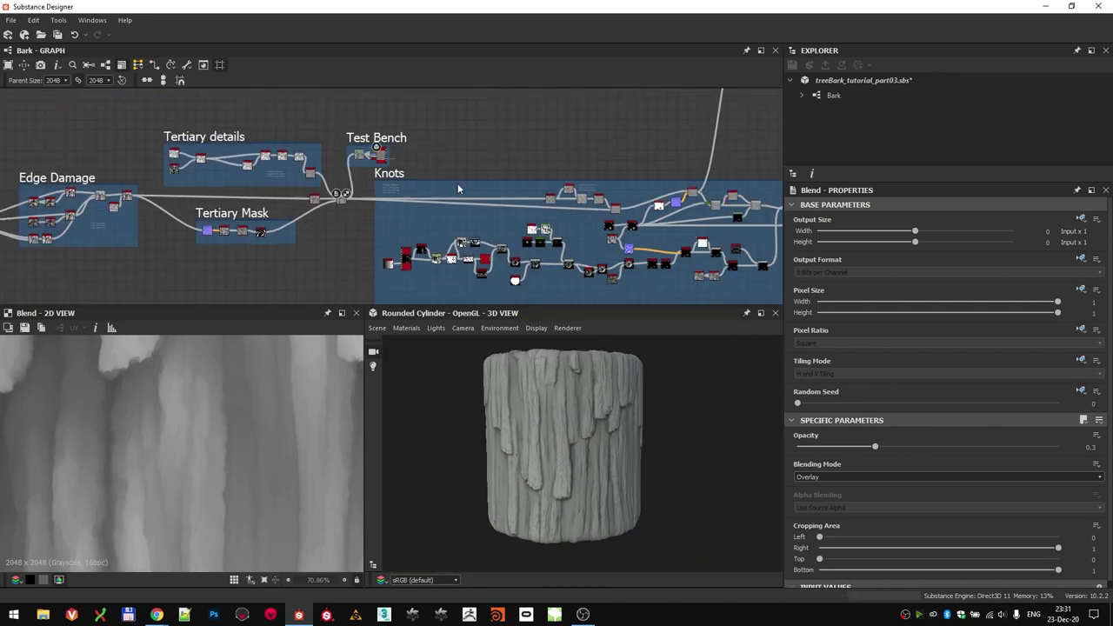
scroll(423, 185, "up", 3)
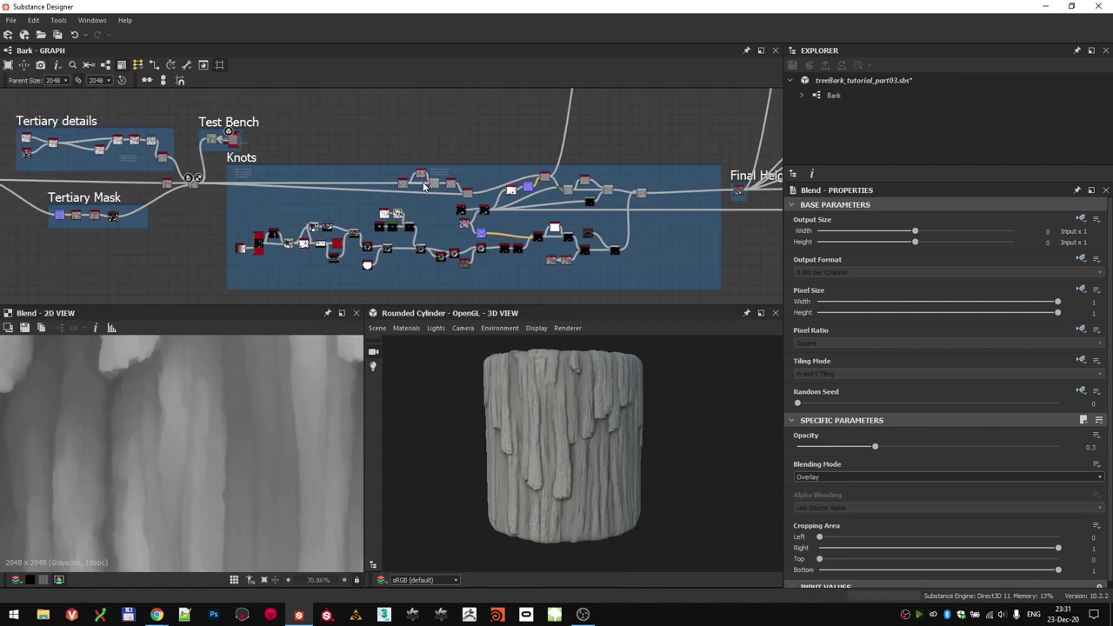
- Move the Test Bench frame above the middle of the Knots frame and inspect the bark cylinder from another angle
left_click_drag(237, 125, 455, 124)
scroll(443, 169, "up", 3)
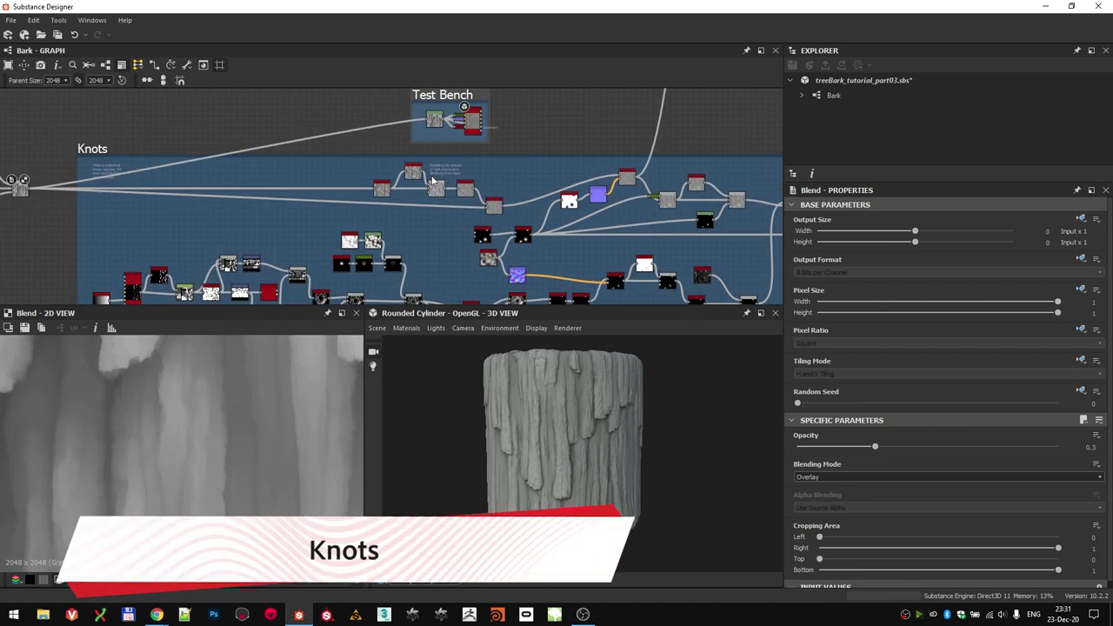
left_click_drag(643, 448, 540, 455)
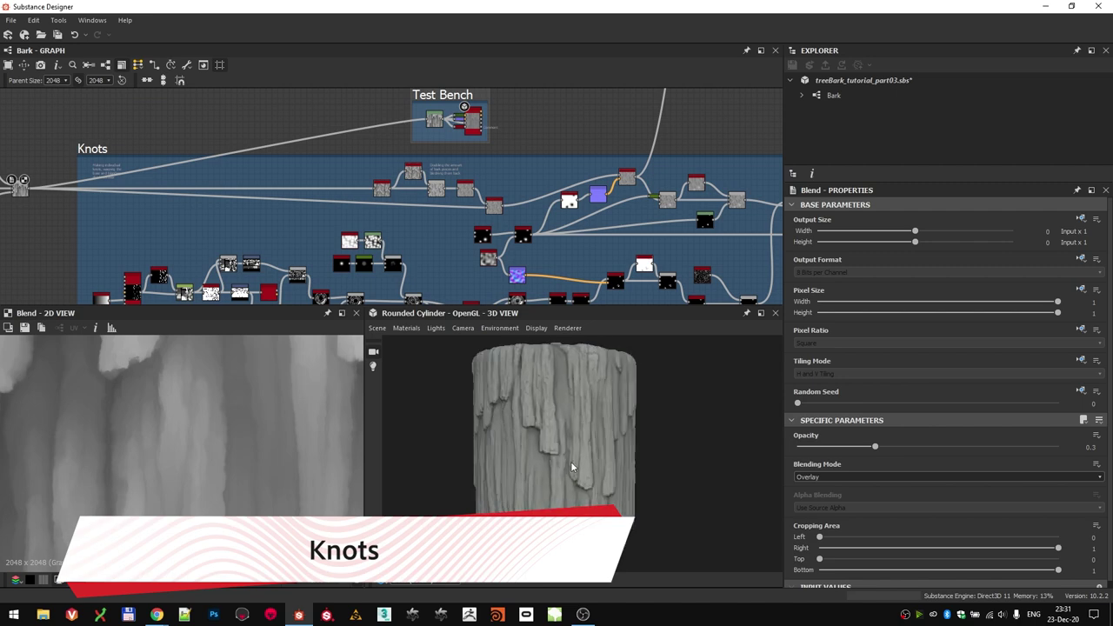
left_click_drag(595, 422, 572, 429)
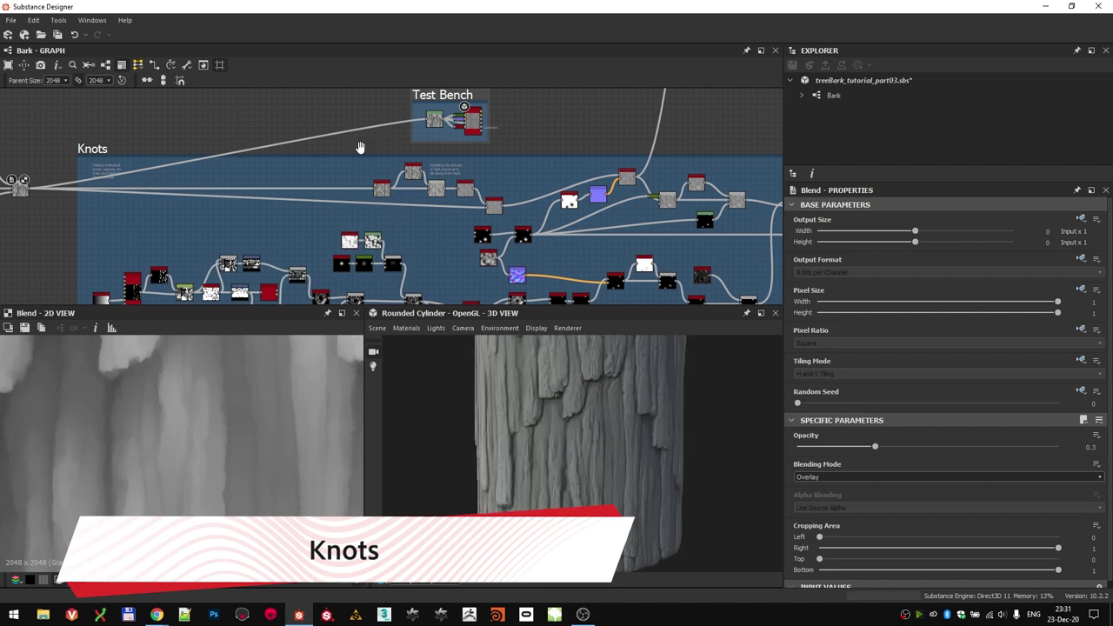
- Preview the upper Safe Transform Grayscale node, beside the note about doubling the bark pieces, in the 2D view
scroll(366, 183, "up", 8)
scroll(441, 208, "down", 4)
middle_click_drag(441, 209, 337, 202)
scroll(343, 193, "down", 2)
double_click(337, 203)
scroll(370, 178, "up", 3)
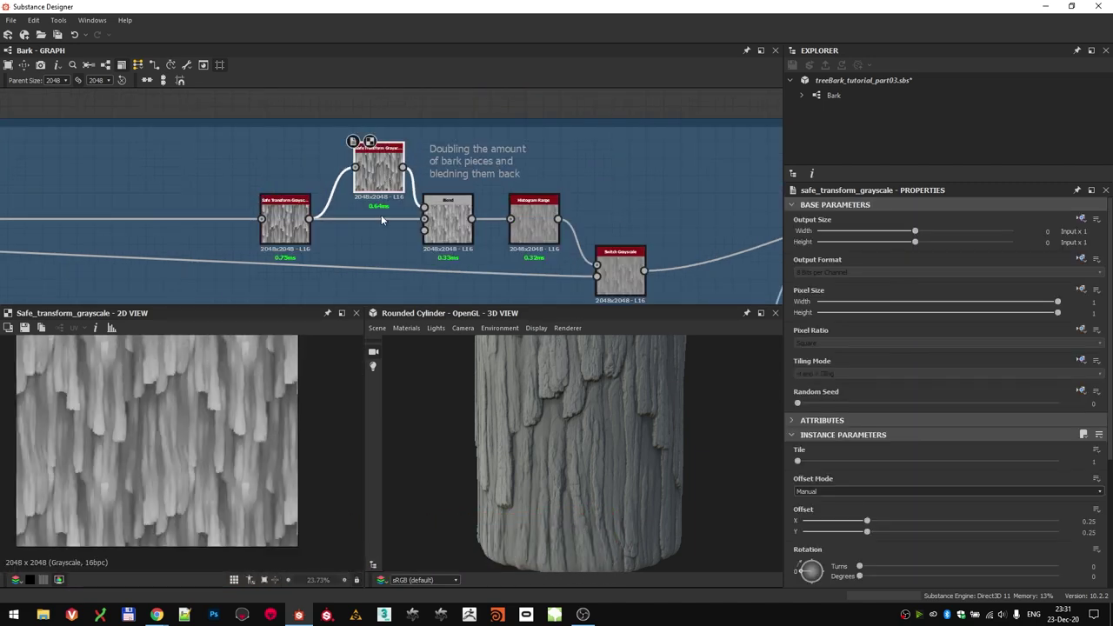
- Connect the first Safe Transform Grayscale node's output in the Knots frame to the Test Bench Levels node
scroll(381, 215, "down", 3)
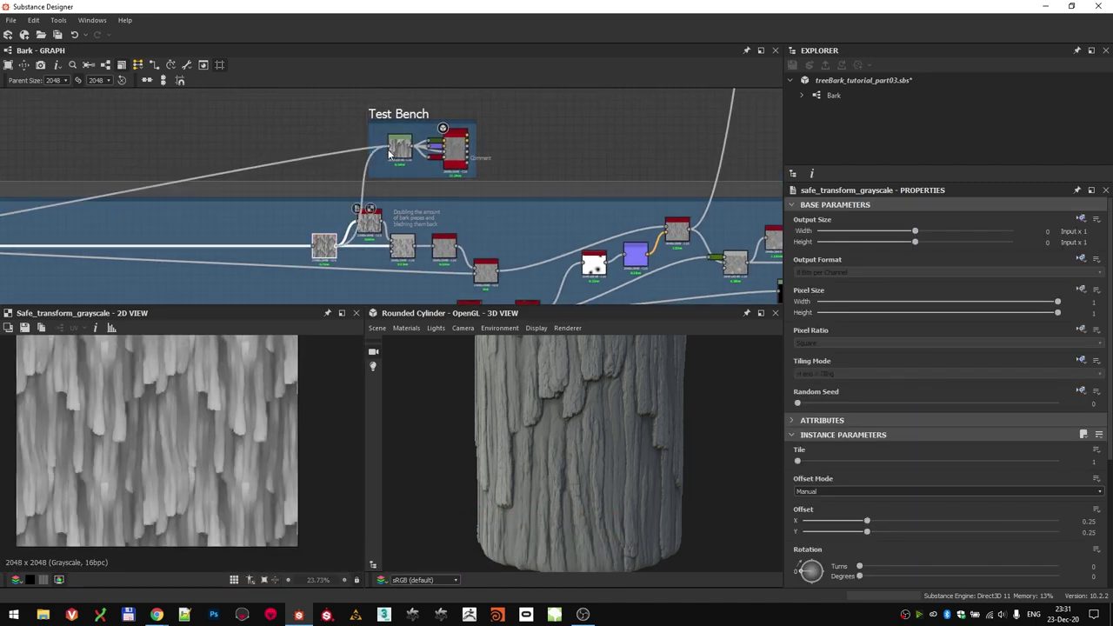
scroll(416, 255, "up", 3)
scroll(317, 225, "down", 3)
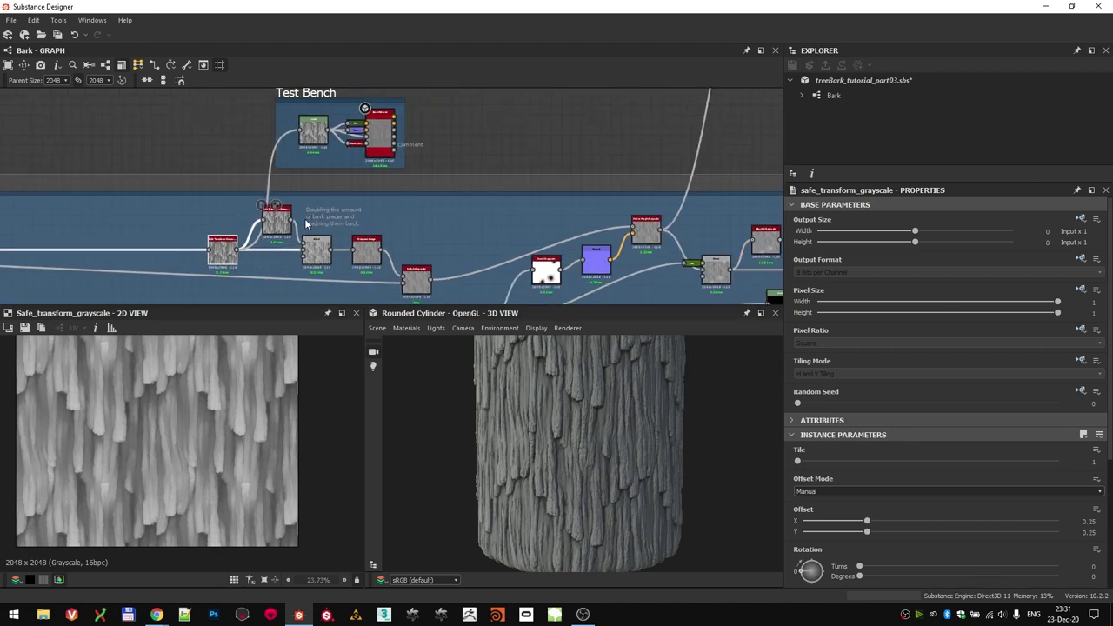
- Connect the output of the Blend that doubles the bark pieces to the Test Bench Levels node and inspect the cylinder in 3D
scroll(622, 421, "up", 5)
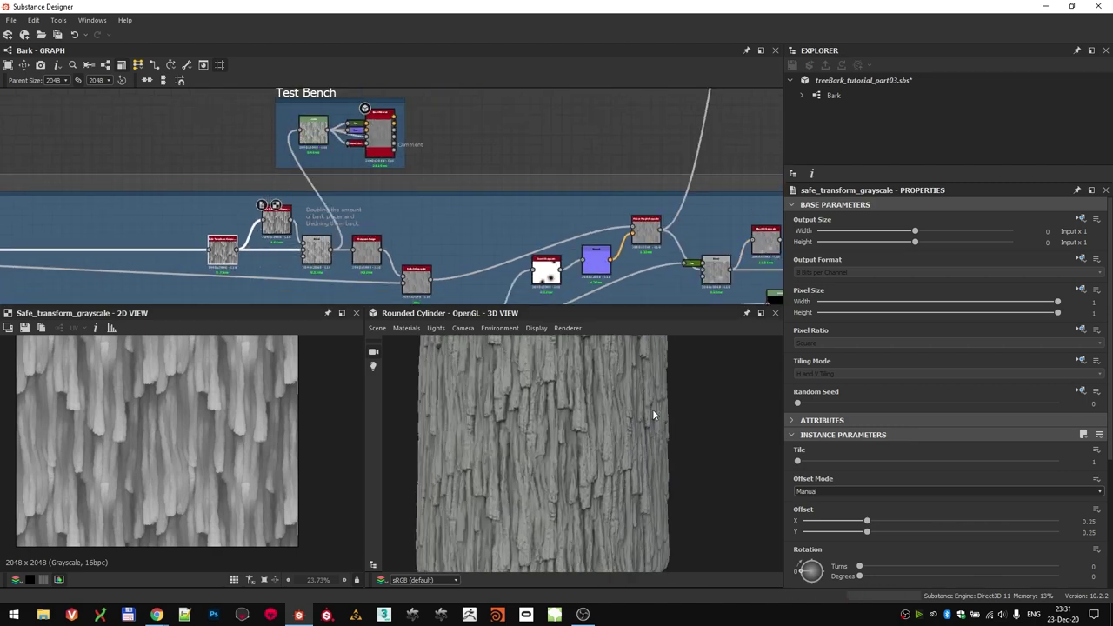
left_click_drag(577, 433, 619, 436)
scroll(575, 437, "down", 4)
scroll(334, 224, "up", 4)
- Preview the Switch Grayscale node that follows the bark-doubling Histogram Range in the 2D view
middle_click_drag(534, 289, 479, 200)
scroll(478, 200, "down", 4)
double_click(409, 235)
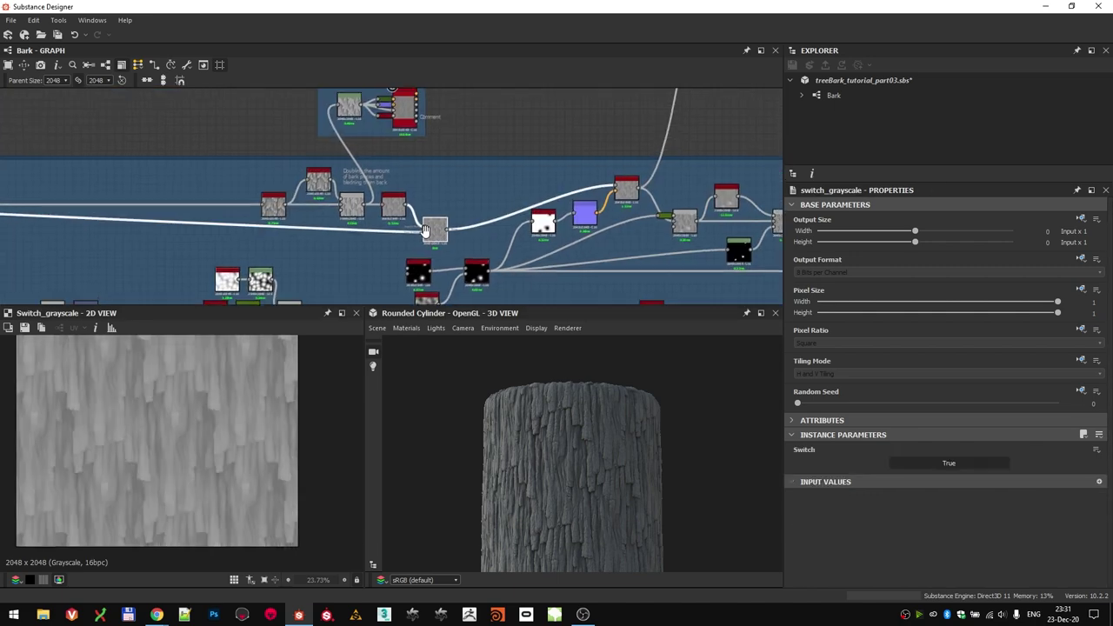
- Move the Test Bench frame further along, above the Switch Grayscale node, and inspect the doubled bark in 3D
middle_click_drag(395, 170, 395, 185)
left_click_drag(311, 94, 438, 100)
middle_click_drag(416, 249, 443, 154)
scroll(448, 152, "down", 3)
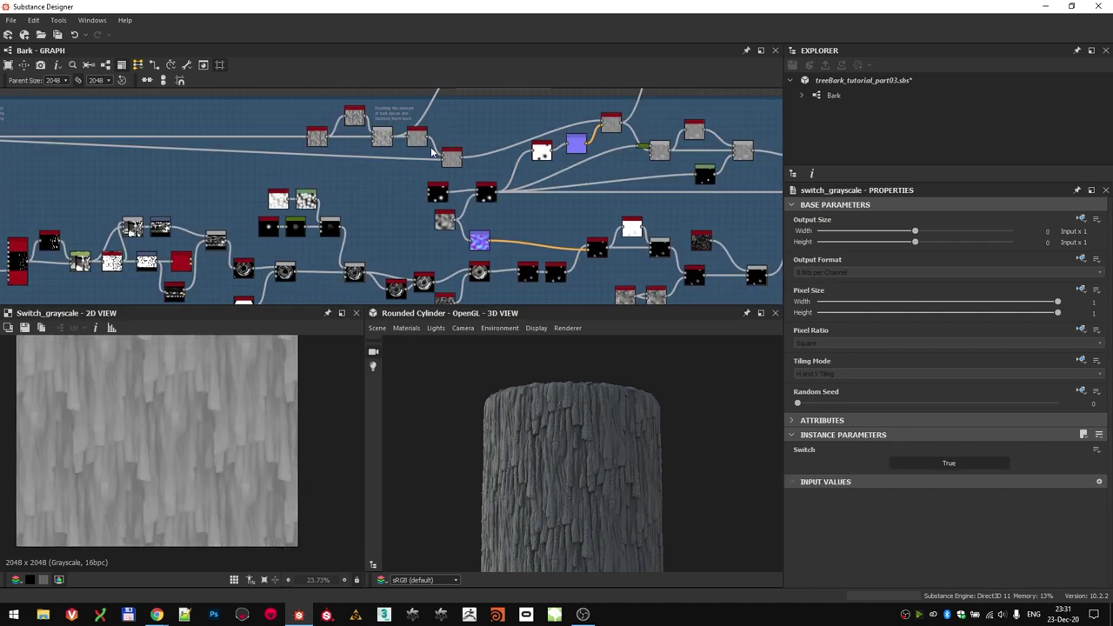
middle_click_drag(522, 135, 459, 174)
scroll(643, 480, "up", 2)
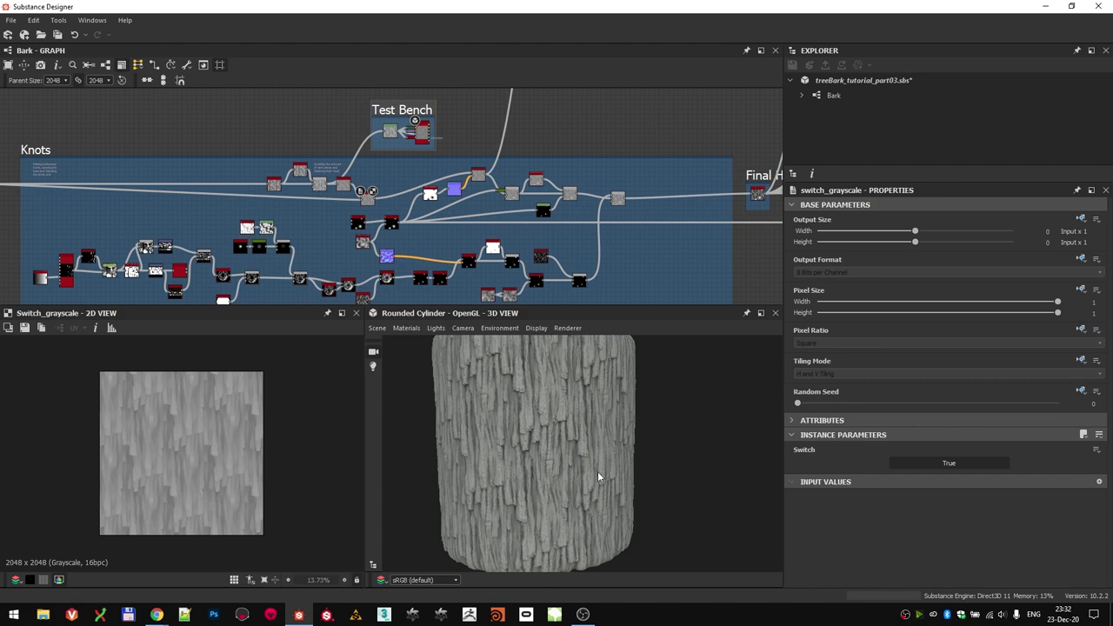
- Move the Test Bench frame below the Knots frame, under the knot-building nodes
scroll(406, 128, "down", 3)
middle_click_drag(406, 128, 432, 123)
left_click_drag(433, 111, 338, 260)
- Preview the Gradient Linear 1 and Tile Sampler nodes at the start of the knot chain in the 2D view
scroll(224, 209, "up", 6)
scroll(223, 209, "down", 3)
scroll(246, 208, "up", 2)
double_click(317, 122)
left_click(188, 228)
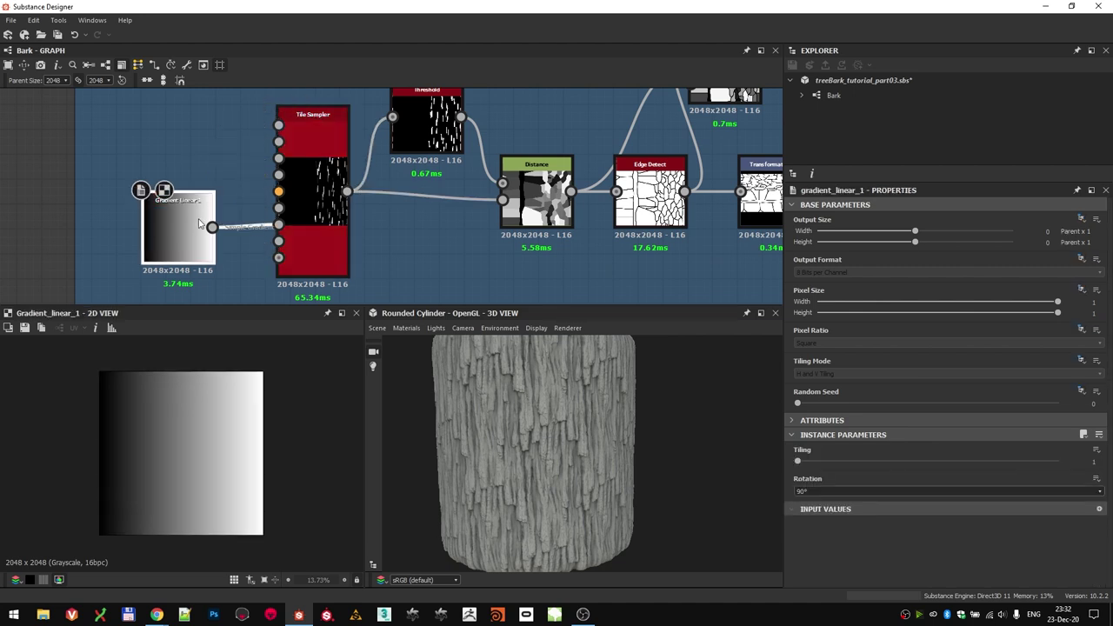
double_click(315, 209)
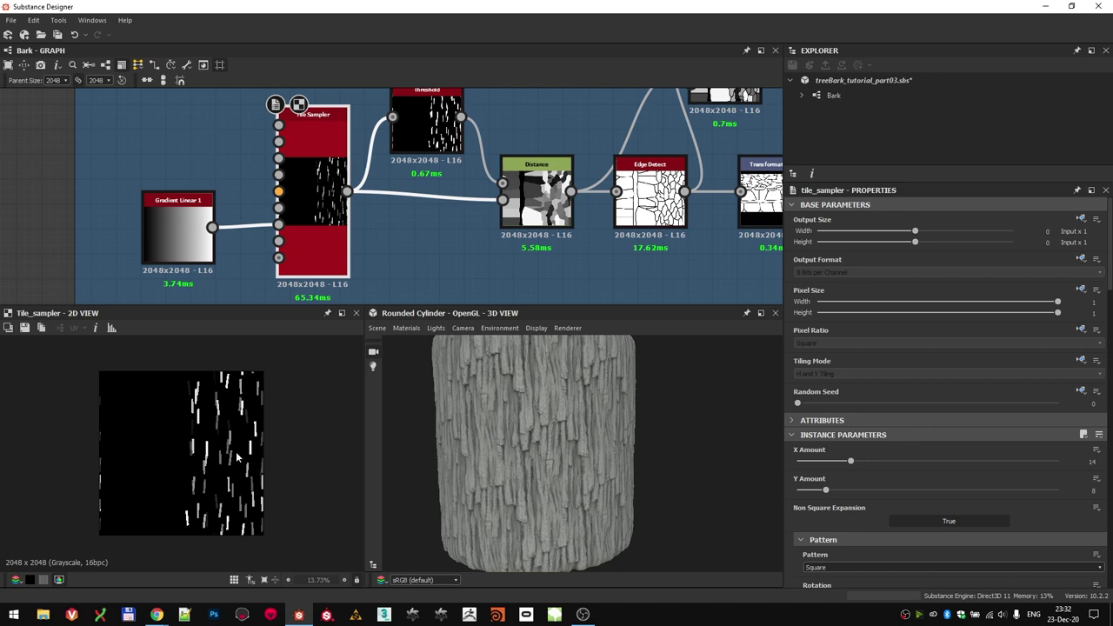
- Preview the Threshold node fed by the Tile Sampler and examine its output closely in the 2D view
middle_click_drag(320, 227, 241, 255)
scroll(242, 255, "down", 1)
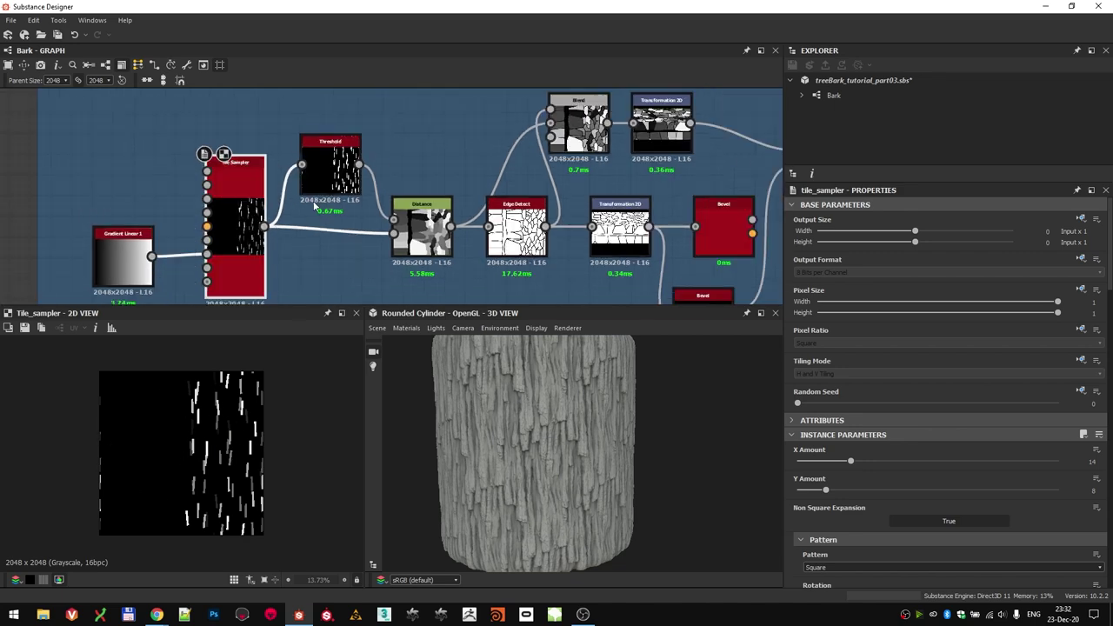
double_click(328, 181)
scroll(212, 424, "up", 2)
scroll(385, 218, "up", 2)
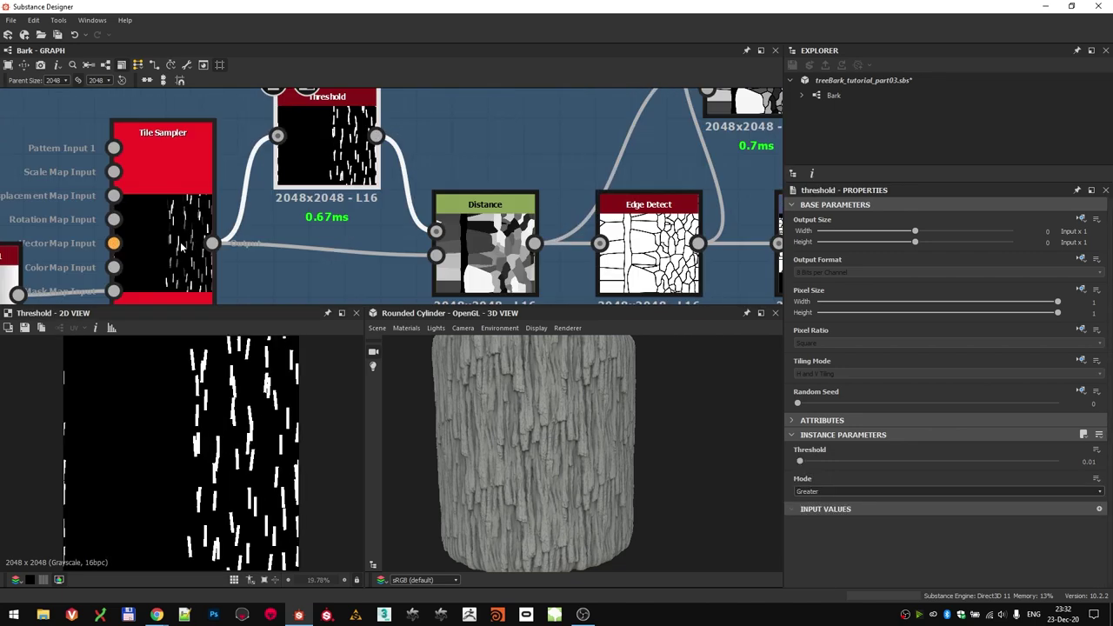
- Preview the Distance node in the 2D view and examine its mask and source inputs in the graph
left_click(474, 261)
scroll(233, 480, "down", 1)
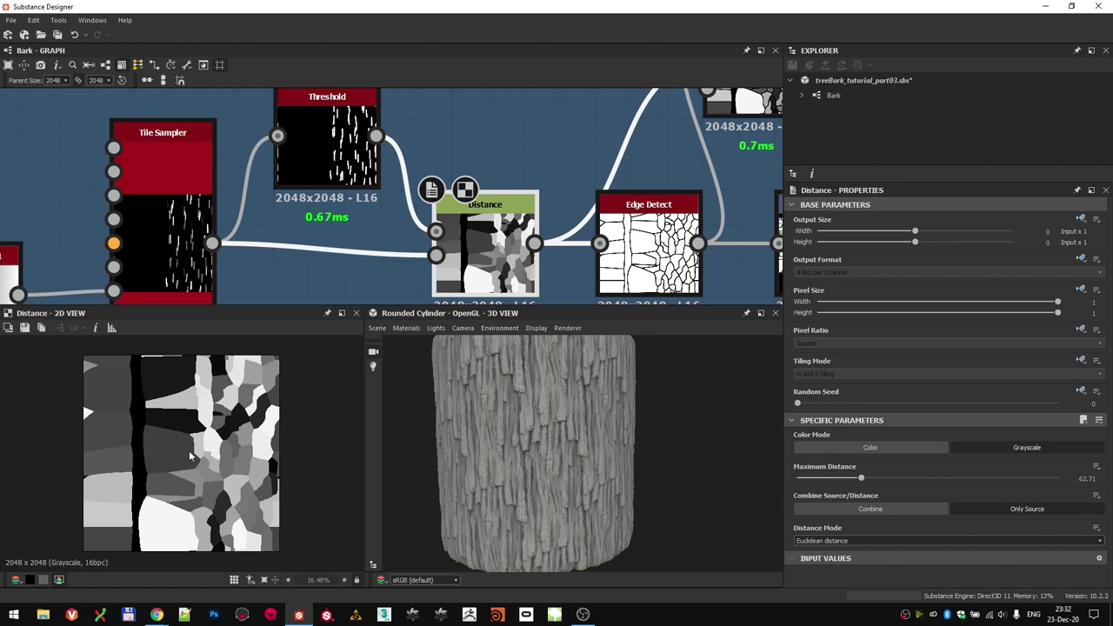
scroll(400, 243, "down", 3)
middle_click_drag(424, 223, 257, 218)
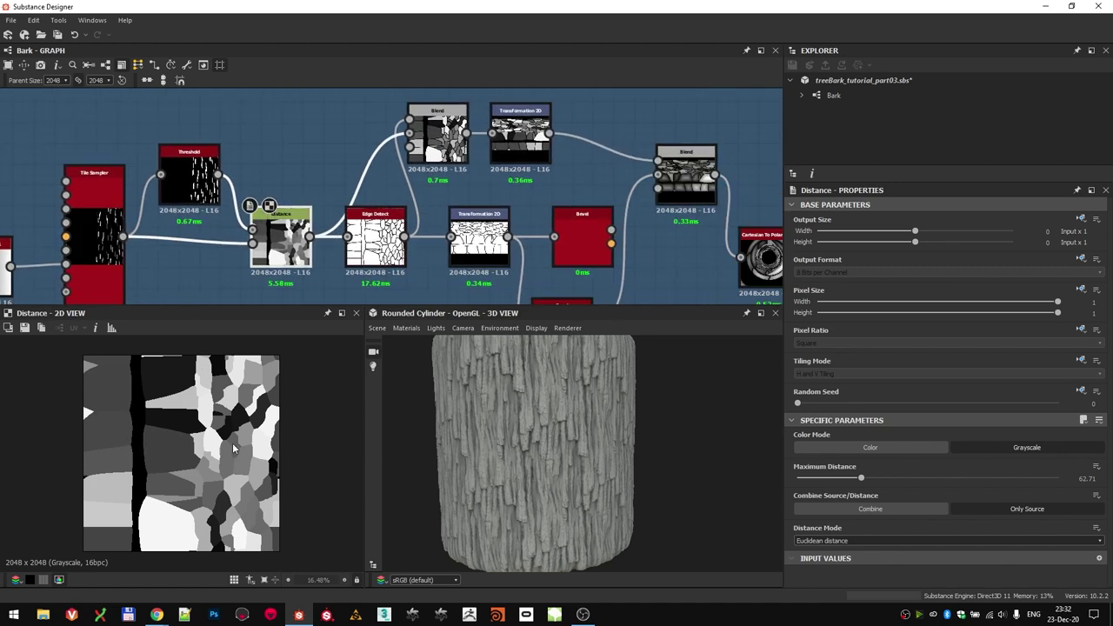
scroll(382, 244, "up", 4)
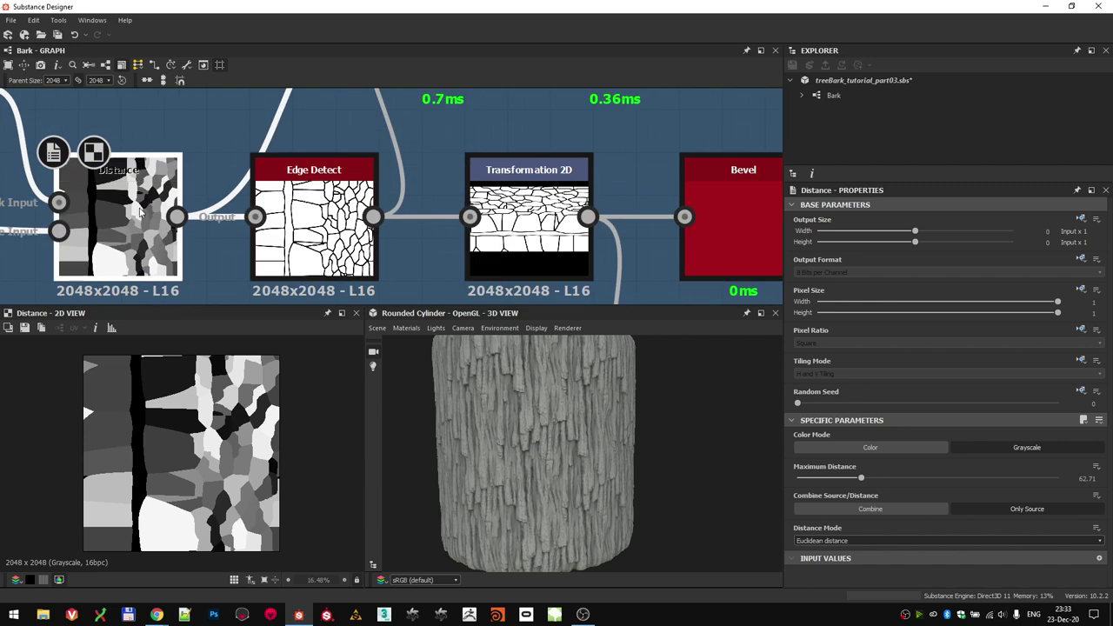
scroll(466, 211, "down", 3)
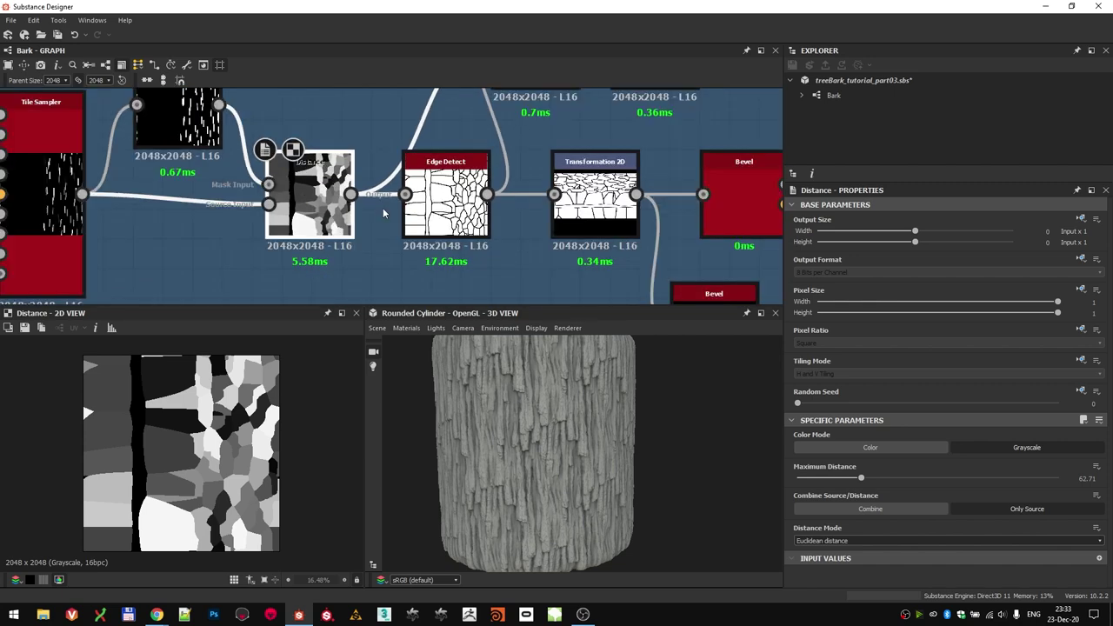
- Preview the Edge Detect node and the Transformation 2D node after it in the 2D view
left_click(453, 188)
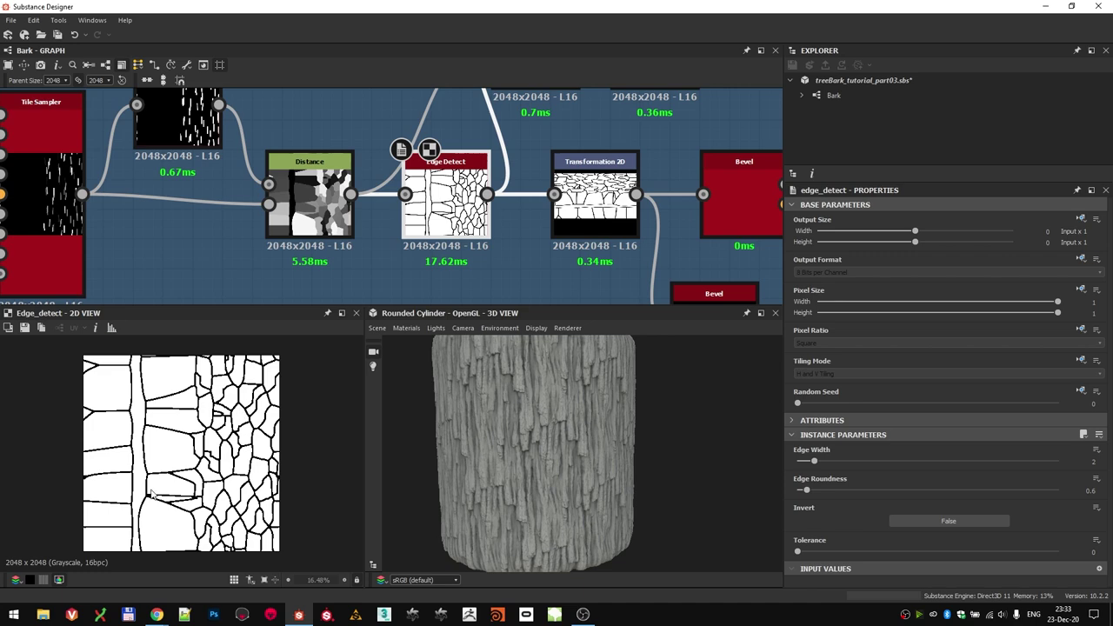
scroll(566, 183, "down", 2)
middle_click_drag(565, 182, 239, 202)
left_click(373, 207)
left_click(367, 213)
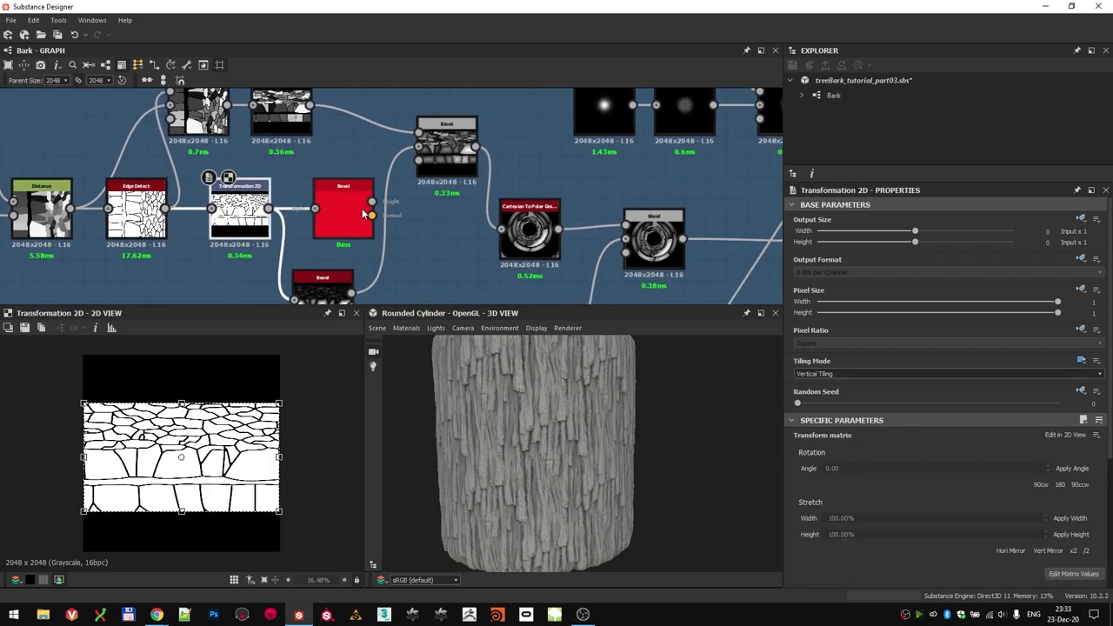
- Preview the height output of the lower Bevel node in the 2D view
left_click(334, 285)
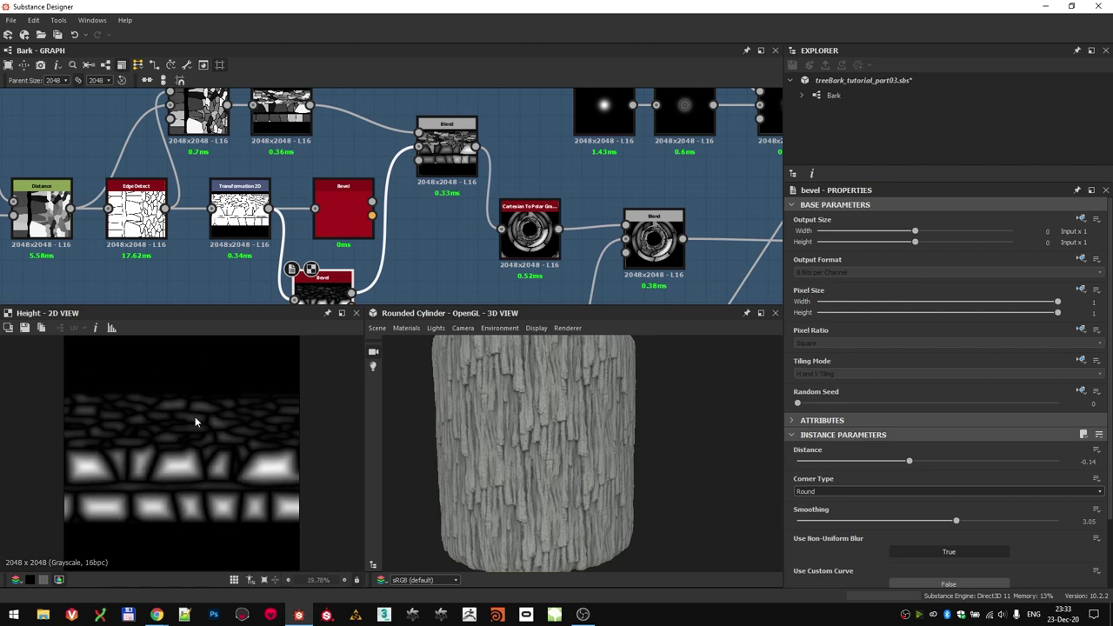
middle_click_drag(428, 218, 364, 213)
scroll(364, 213, "down", 1)
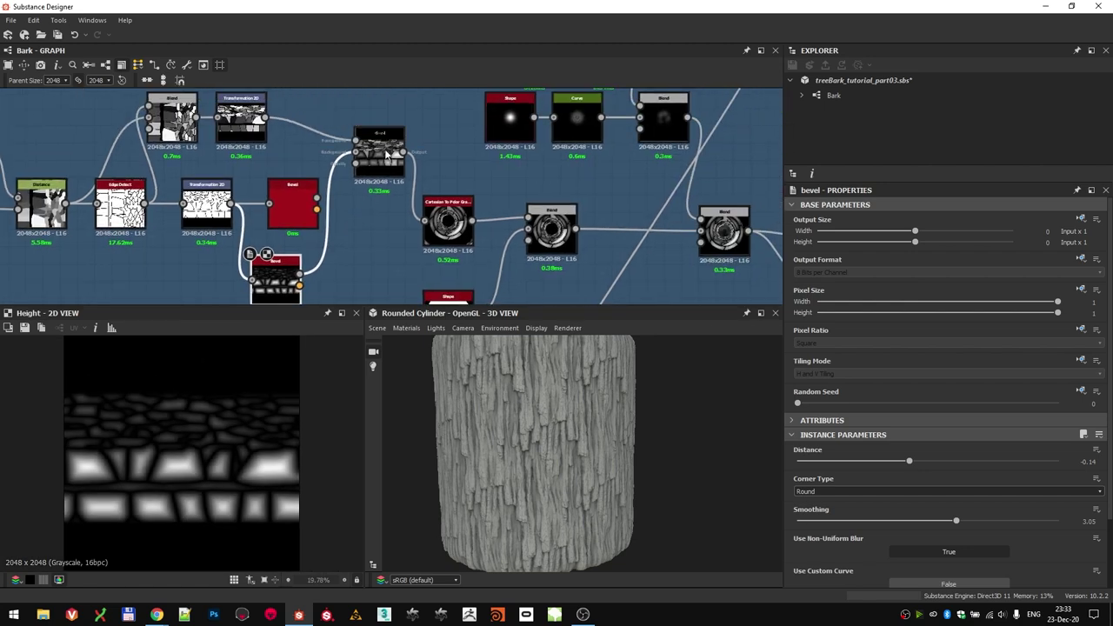
- Trace the cell pattern back from the Blend before Cartesian To Polar through the upper Transformation 2D to the Multiply Blend
double_click(387, 155)
double_click(243, 121)
double_click(175, 124)
middle_click_drag(154, 171, 247, 186)
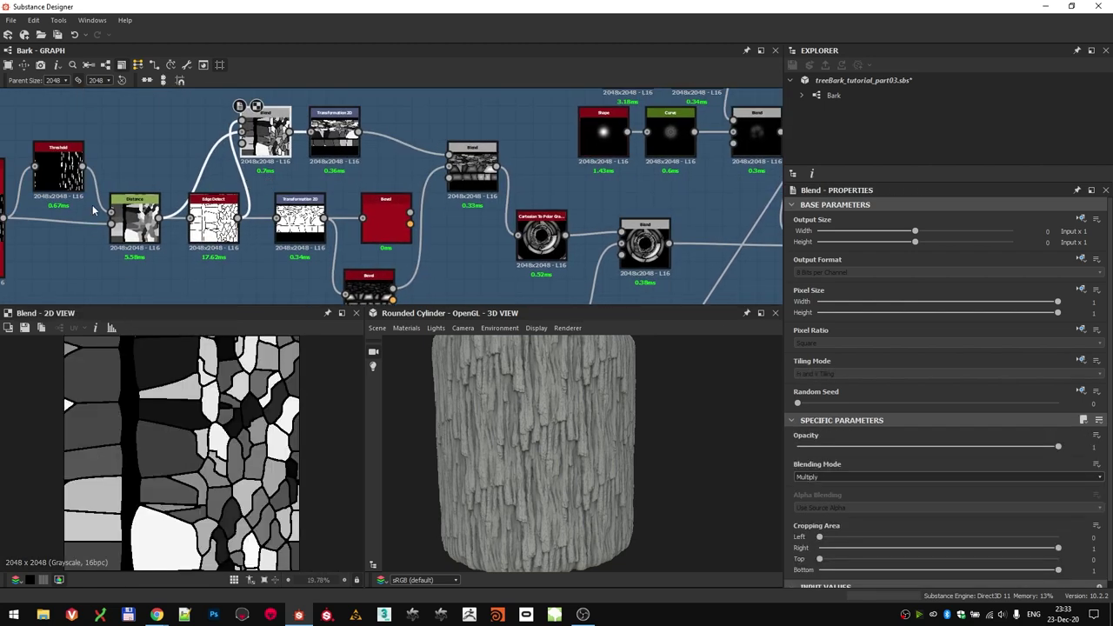
- Compare the Blend before Cartesian To Polar with the lower Bevel node's height in the 2D view
middle_click_drag(399, 188, 280, 170)
double_click(354, 153)
scroll(182, 462, "up", 5)
scroll(251, 454, "down", 3)
left_click(251, 277)
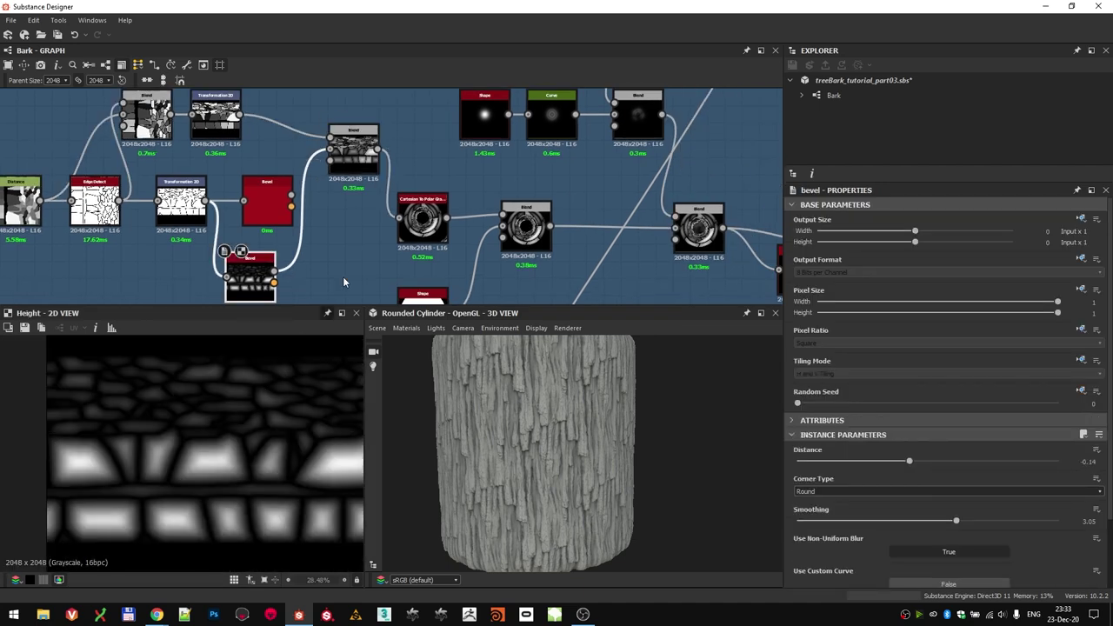
- Preview the Cartesian To Polar Grayscale node that wraps the cell pattern into rings
middle_click_drag(369, 224, 279, 213)
scroll(278, 214, "up", 2)
left_click(376, 242)
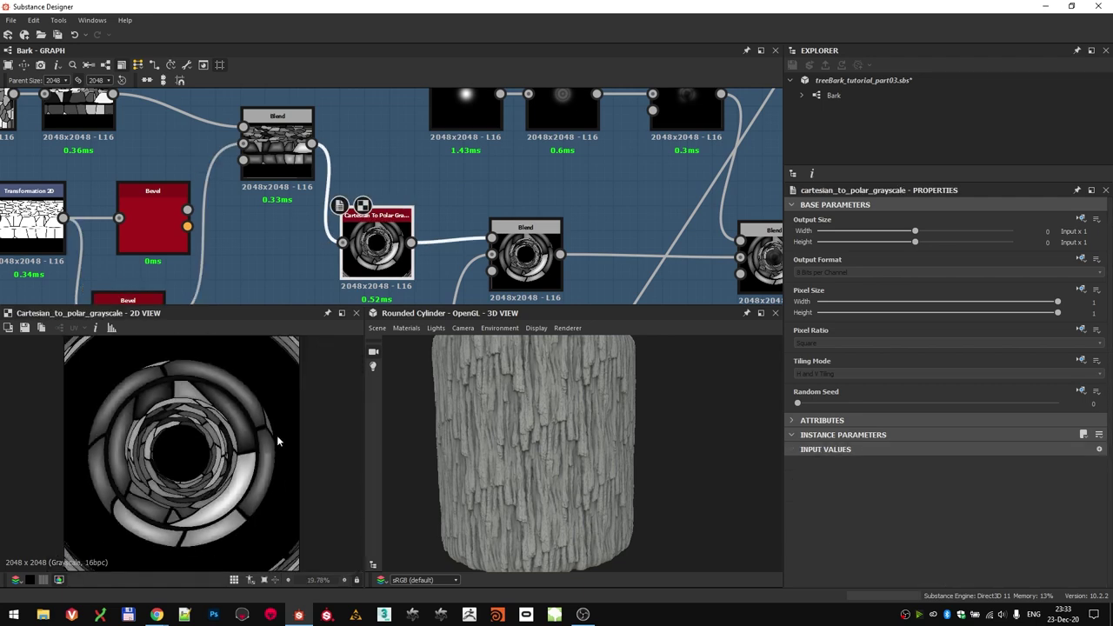
middle_click_drag(375, 248, 442, 192)
scroll(355, 193, "down", 1)
middle_click_drag(355, 192, 353, 200)
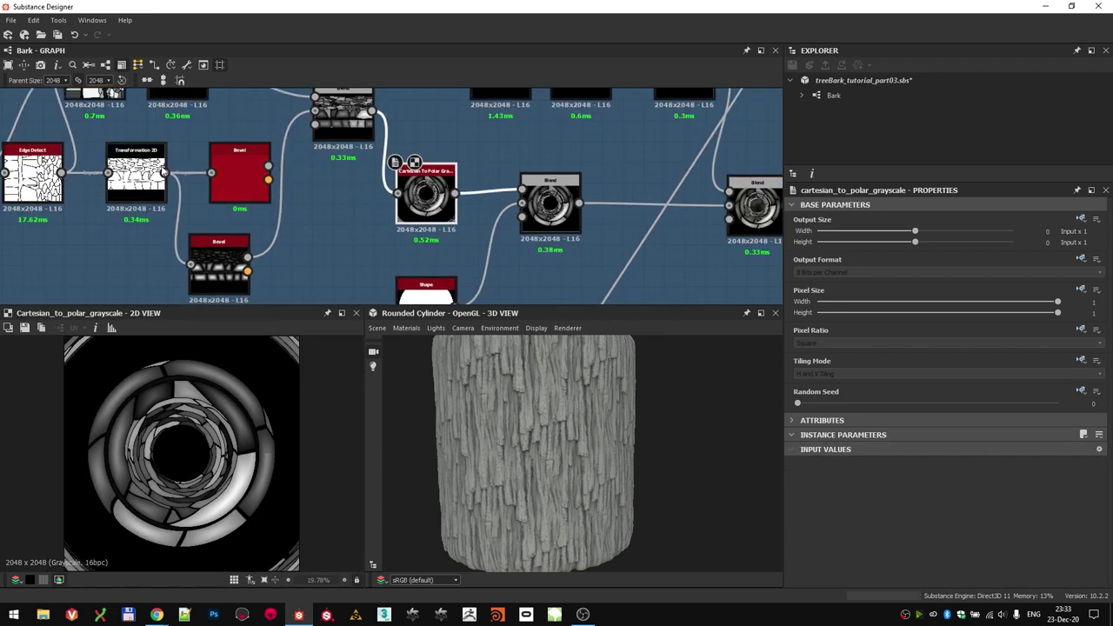
- Compare the flat cell pattern in the lower Transformation 2D with the Cartesian To Polar Grayscale result
left_click(161, 174)
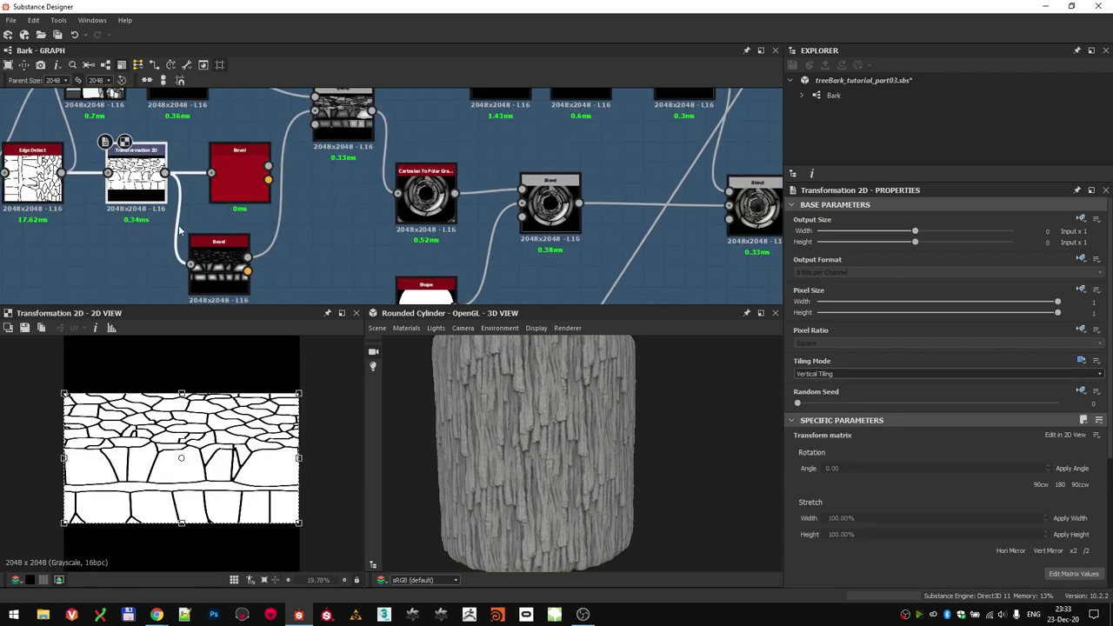
left_click(423, 187)
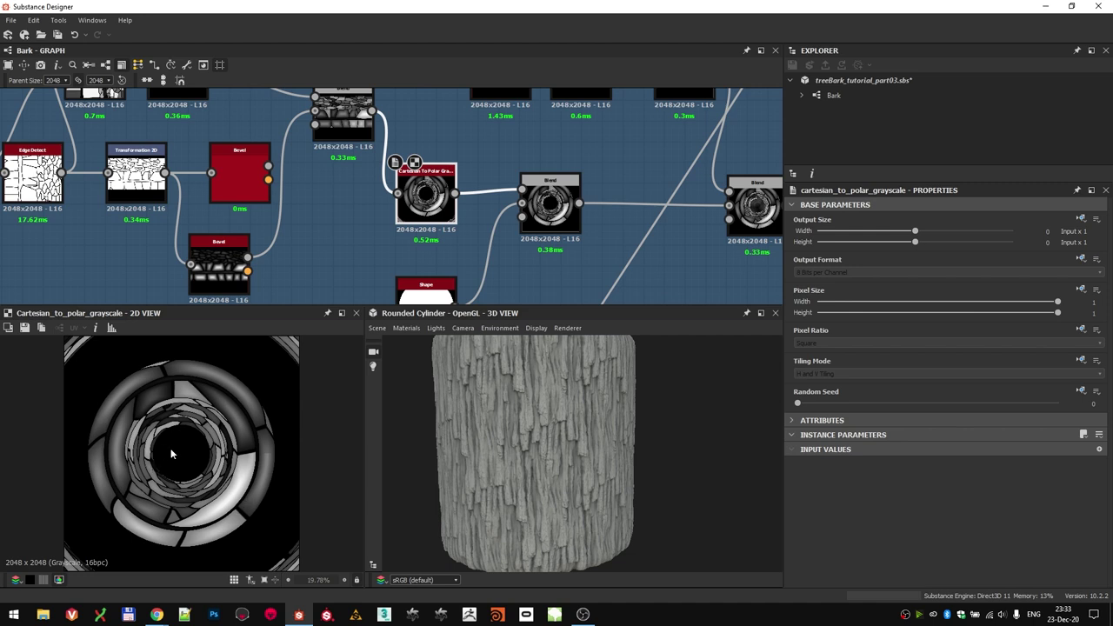
scroll(418, 233, "down", 3)
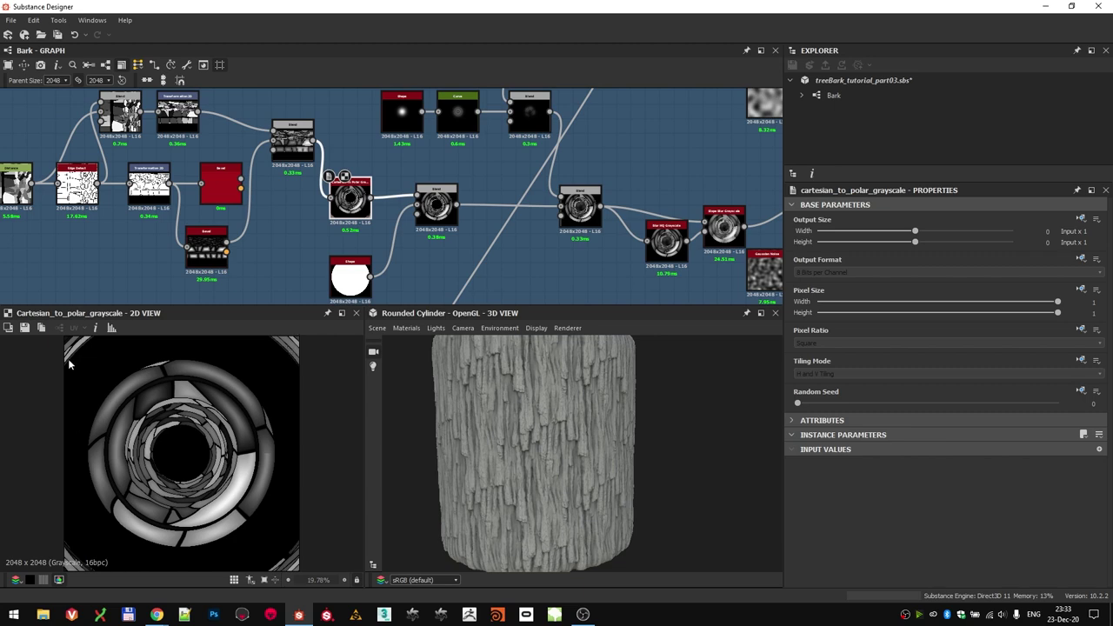
- Preview the disc Shape mask and the Multiply Blend that applies it to the polar rings
scroll(453, 216, "up", 1)
double_click(330, 285)
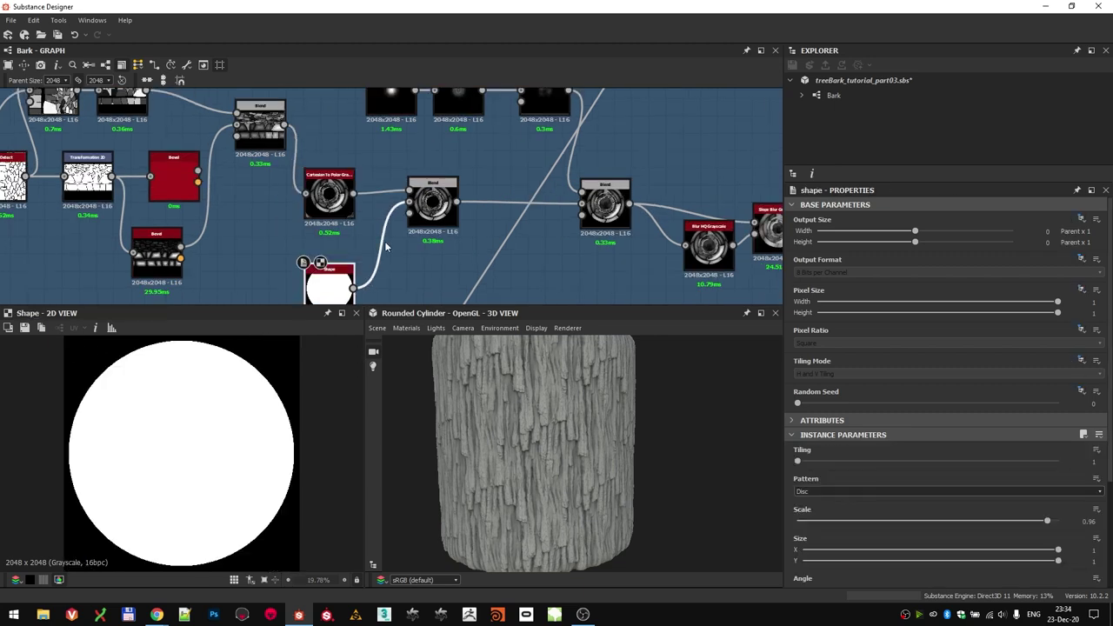
double_click(433, 204)
- Connect the disc-masked ring Blend's output to the Test Bench Levels node and inspect the knot shape on the cylinder in 3D
scroll(407, 176, "down", 5)
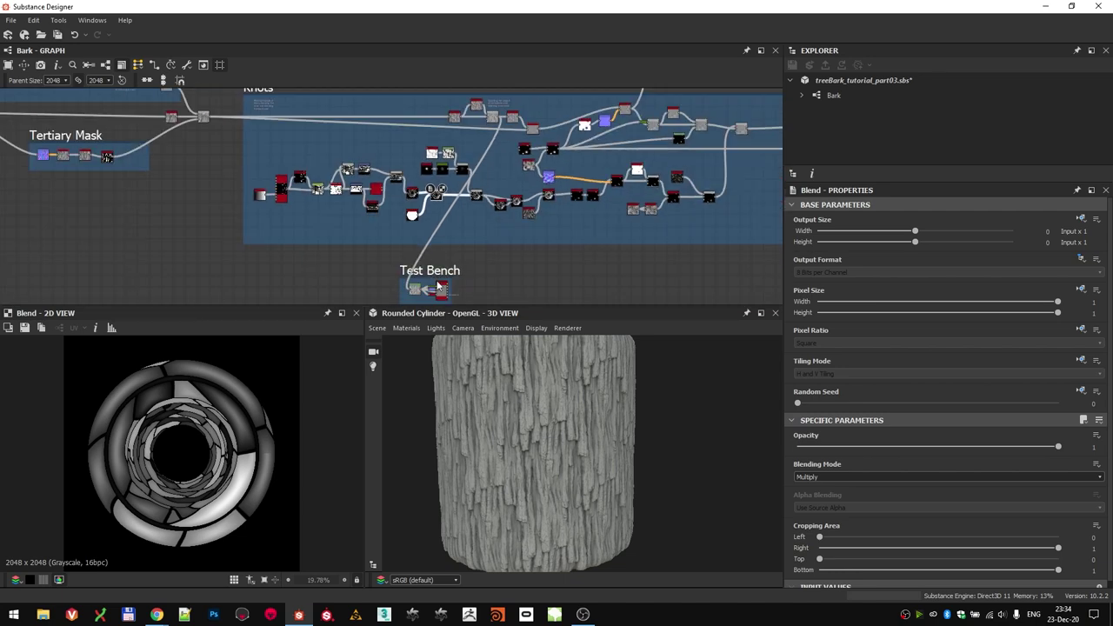
scroll(447, 186, "up", 2)
left_click_drag(447, 170, 479, 266)
left_click_drag(548, 410, 592, 452)
scroll(454, 218, "up", 2)
scroll(461, 253, "up", 3)
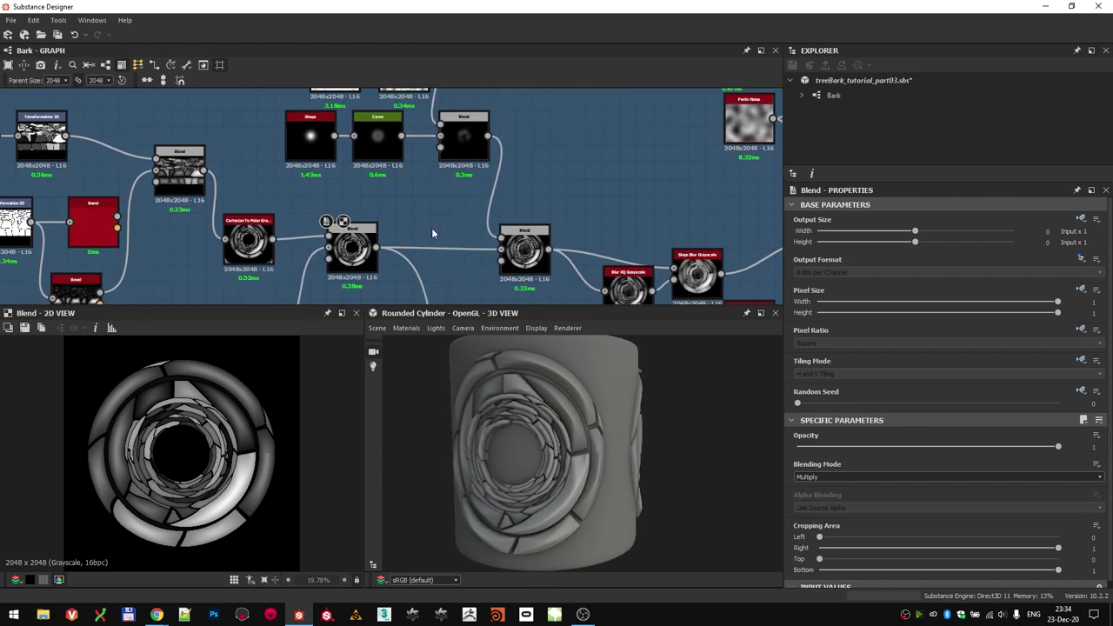
- Preview the blurry dot Shape and the Curve node that remaps it into concentric centre rings
scroll(435, 209, "down", 1)
middle_click_drag(419, 204, 390, 248)
scroll(308, 201, "up", 4)
middle_click_drag(309, 201, 284, 225)
double_click(265, 197)
left_click(408, 221)
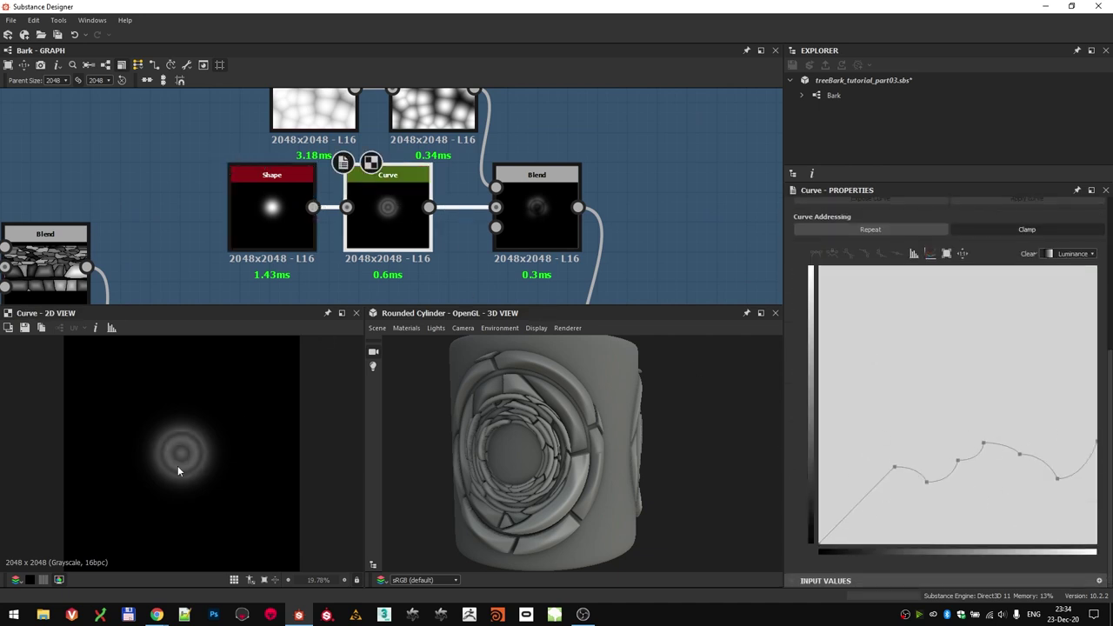
- Preview the Levels cell pattern and the Multiply Blend that breaks up the centre rings with it
middle_click_drag(452, 190, 395, 265)
double_click(374, 162)
middle_click_drag(495, 215, 470, 154)
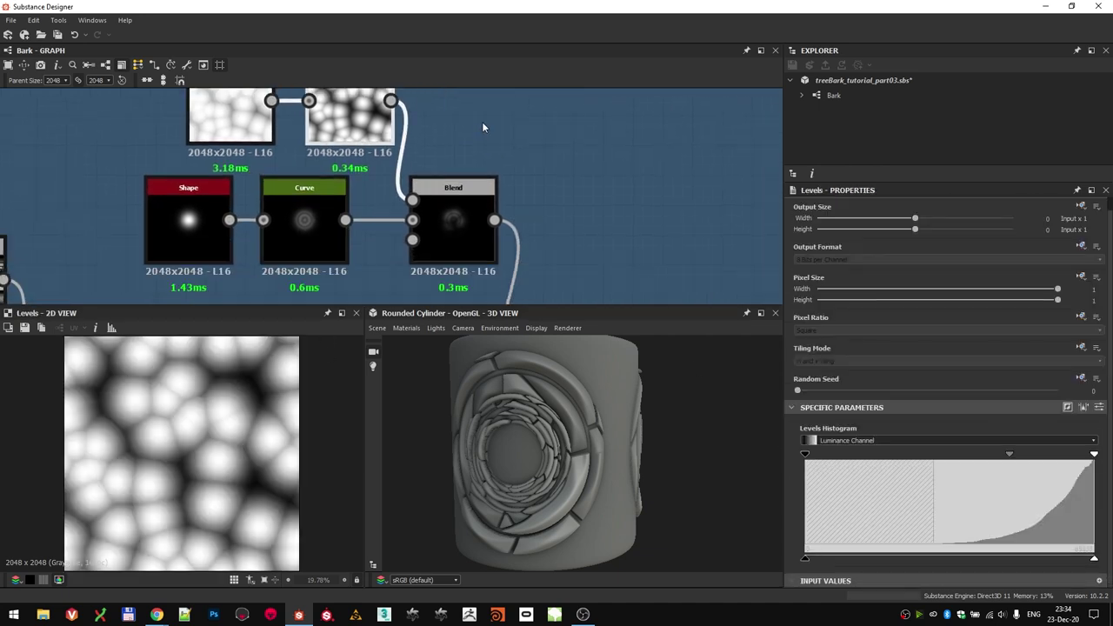
double_click(454, 218)
- Connect the centre-ring Multiply Blend's output to the Test Bench Levels node and inspect the knot's core close up in 3D
scroll(423, 155, "down", 10)
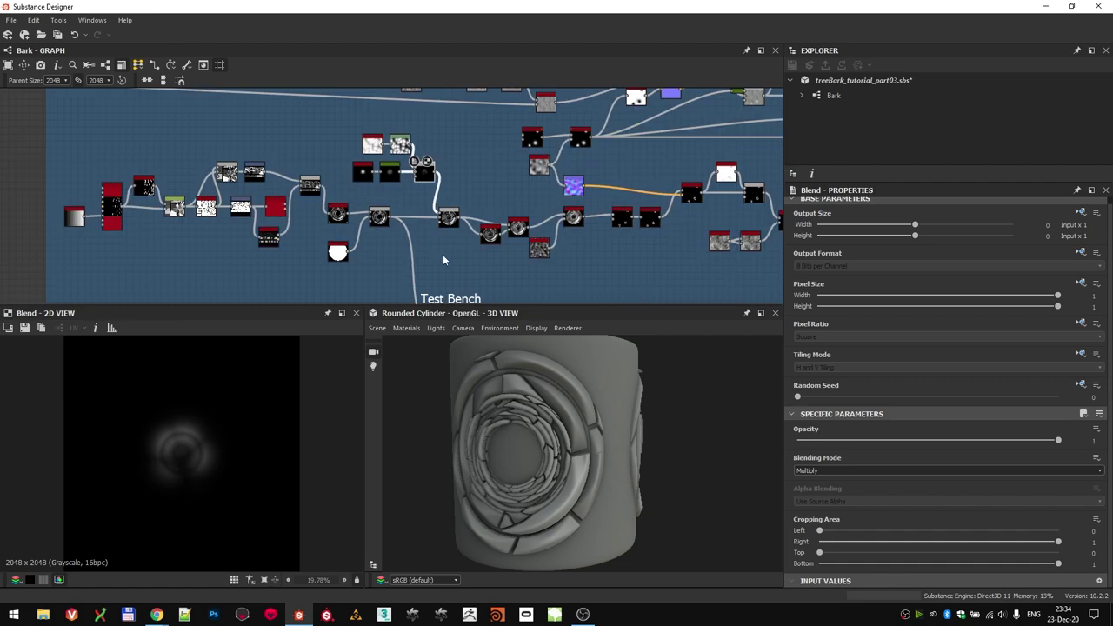
left_click_drag(472, 370, 551, 446)
scroll(551, 445, "up", 4)
scroll(466, 247, "up", 3)
- Preview the Add (Linear Dodge) Blend combining both ring patterns and connect its output to the Test Bench Levels node
double_click(434, 171)
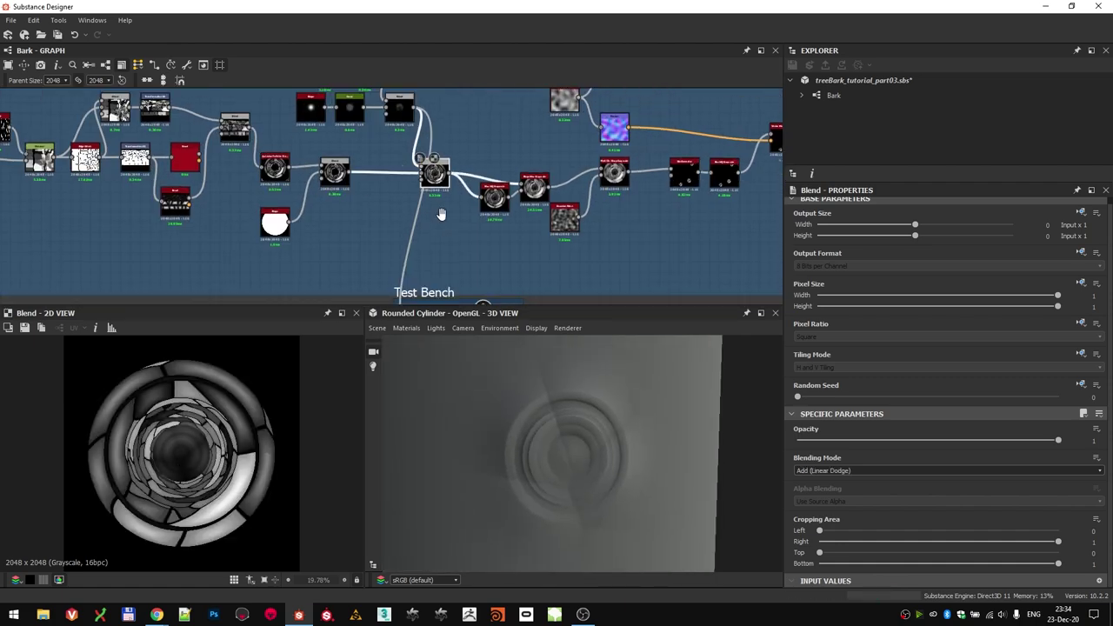
scroll(440, 186, "down", 1)
middle_click_drag(441, 186, 437, 159)
left_click_drag(445, 141, 419, 272)
left_click_drag(540, 478, 504, 454)
- Preview the Blur HQ Grayscale node and the Slope Blur Grayscale node it drives
scroll(503, 454, "down", 2)
scroll(483, 156, "up", 3)
double_click(481, 163)
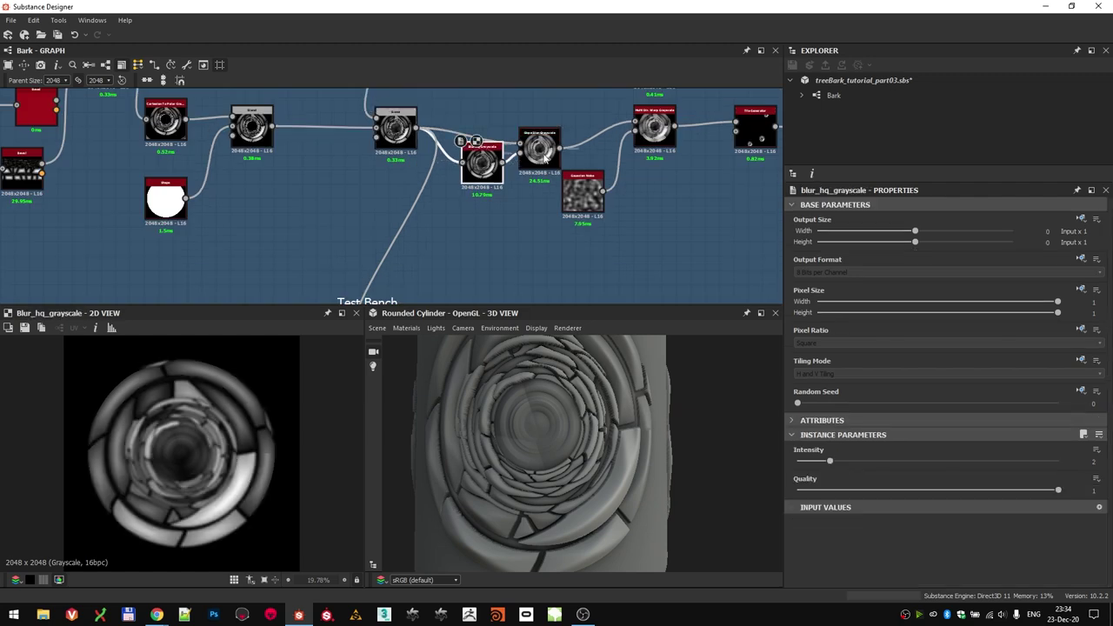
scroll(483, 162, "up", 3)
double_click(575, 129)
- Connect the ring Slope Blur Grayscale's output to the Test Bench Levels node and inspect the softened pieces in 3D
scroll(479, 136, "down", 5)
left_click_drag(533, 128, 402, 281)
left_click_drag(591, 457, 564, 470)
scroll(564, 470, "down", 2)
scroll(526, 181, "up", 2)
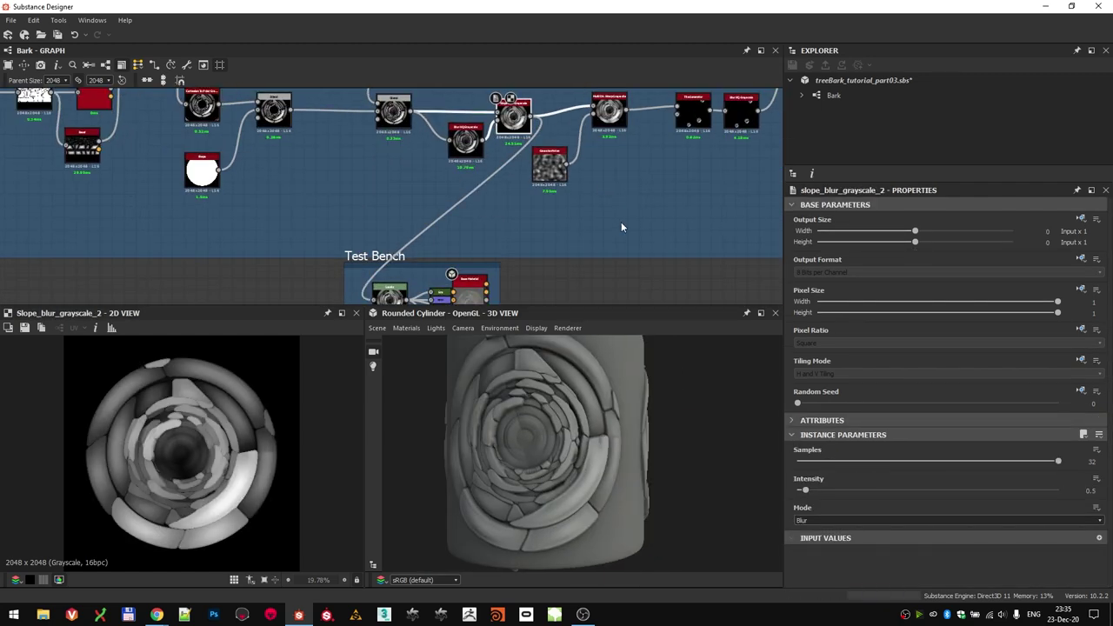
- Preview the ring pattern's Multi Directional Warp Grayscale and the Gaussian Noise that drives its distortion
middle_click_drag(620, 225, 562, 255)
scroll(559, 152, "up", 2)
double_click(559, 151)
double_click(485, 211)
scroll(490, 241, "down", 3)
- Move the Test Bench closer, connect the ring Multi Directional Warp Grayscale's output to its Levels node and inspect the knot in 3D
middle_click_drag(491, 242, 478, 182)
left_click_drag(397, 230, 581, 229)
left_click_drag(519, 128, 529, 259)
mouse_move(572, 458)
left_mouse_down()
mouse_move(595, 461)
mouse_move(580, 461)
left_mouse_up()
- Preview the Tile Generator that scatters the warped knot as an image-input pattern
middle_click_drag(562, 115, 490, 131)
scroll(490, 135, "down", 1)
middle_click_drag(496, 195, 464, 232)
scroll(239, 440, "down", 2)
scroll(448, 261, "up", 2)
left_click_drag(450, 265, 466, 252)
scroll(461, 248, "down", 4)
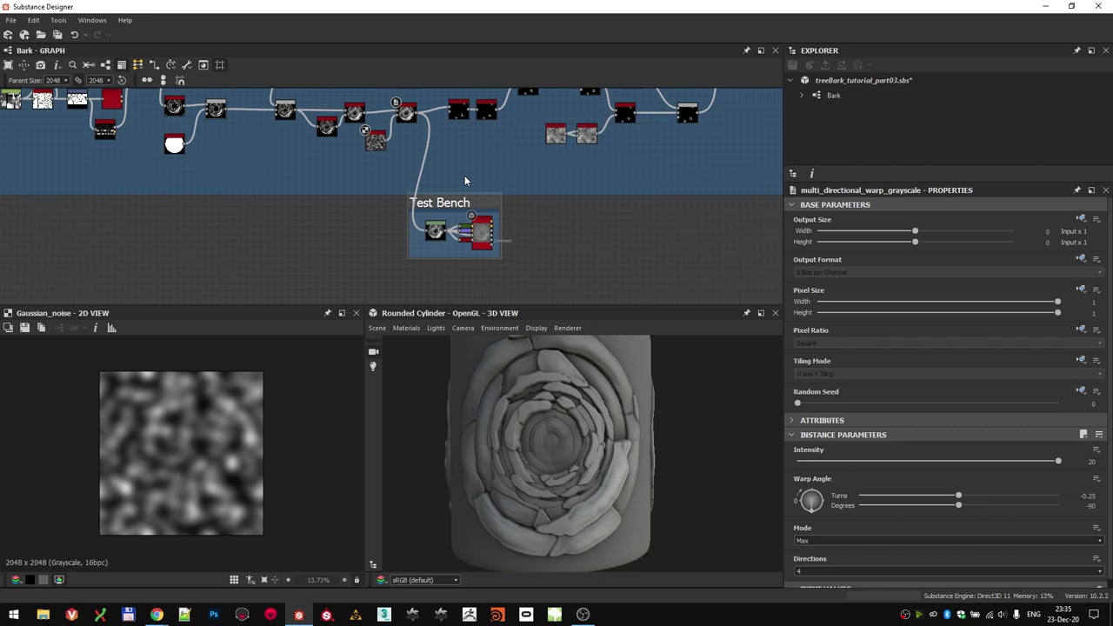
scroll(354, 154, "up", 3)
scroll(479, 231, "up", 5)
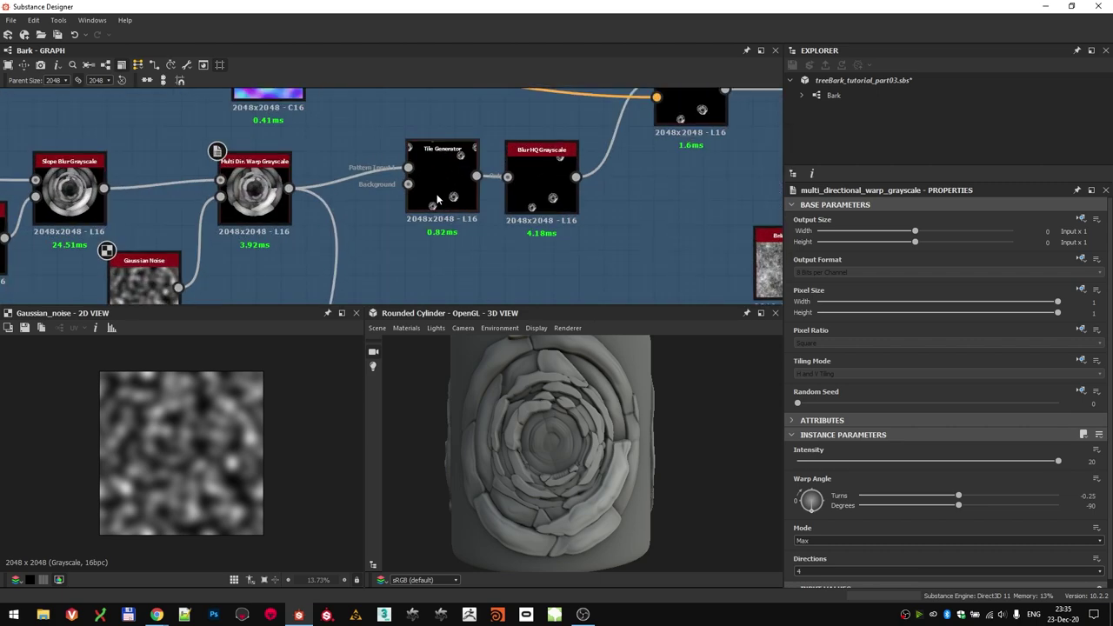
left_click(442, 187)
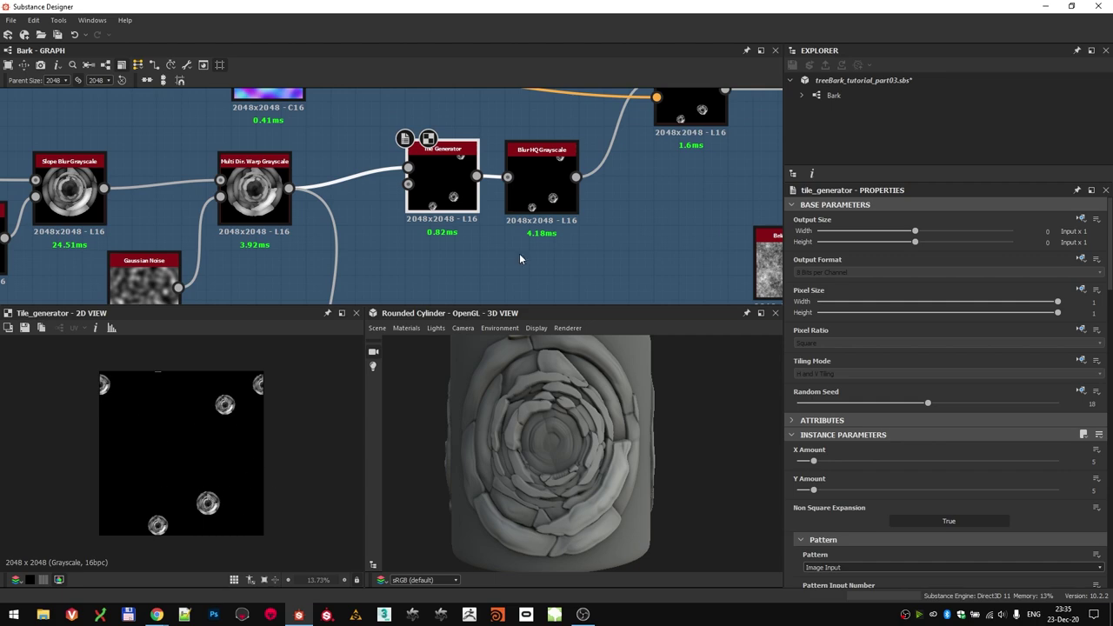
- Preview the Vector Morph Grayscale node that deforms the scattered knots
scroll(523, 258, "down", 4)
middle_click_drag(523, 257, 270, 294)
scroll(519, 217, "down", 2)
scroll(457, 181, "up", 3)
scroll(441, 224, "down", 1)
middle_click_drag(336, 245, 327, 211)
double_click(345, 188)
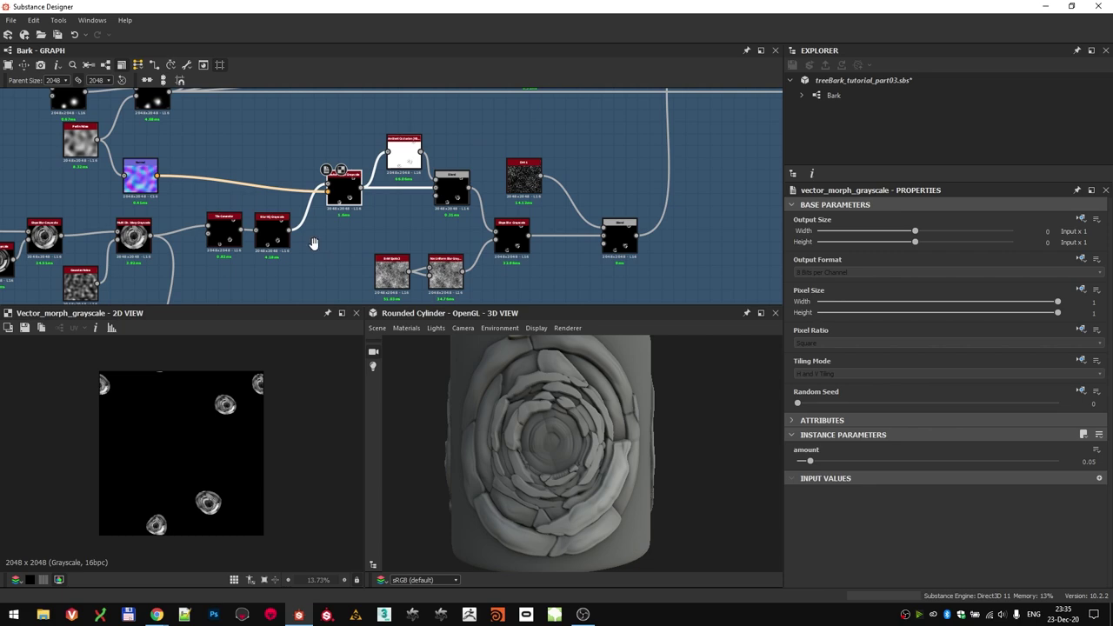
- Preview the Blur HQ Grayscale node after the knot Tile Generator and examine one knot up close
scroll(273, 224, "up", 3)
double_click(269, 229)
middle_click_drag(275, 236, 343, 183)
scroll(223, 411, "up", 4)
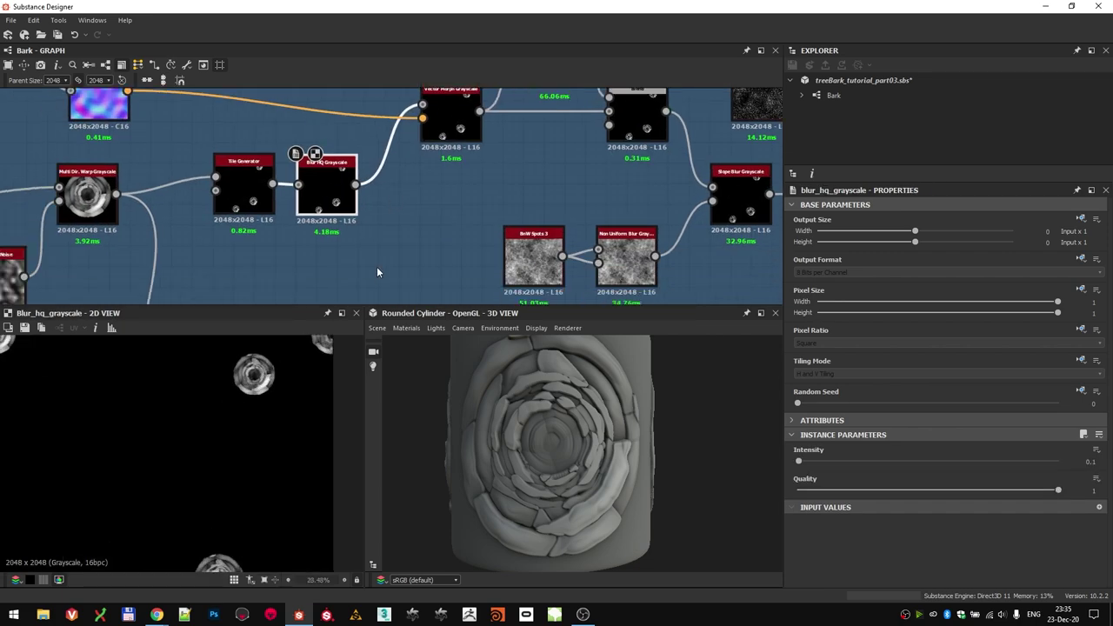
scroll(387, 256, "down", 2)
scroll(412, 266, "down", 1)
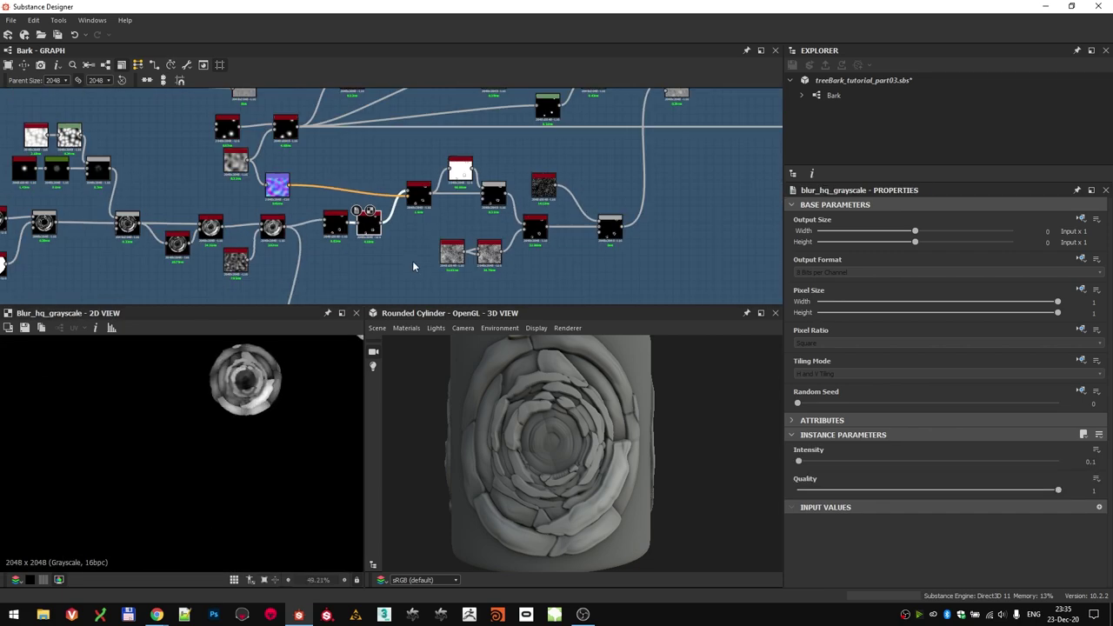
- Preview the Perlin Noise and the Normal node that turns it into the knots' vector field
middle_click_drag(413, 264, 435, 166)
left_click_drag(352, 231, 451, 208)
middle_click_drag(450, 190, 389, 207)
scroll(382, 159, "up", 2)
scroll(382, 159, "down", 2)
middle_click_drag(381, 160, 376, 173)
scroll(232, 122, "up", 5)
left_click(229, 144)
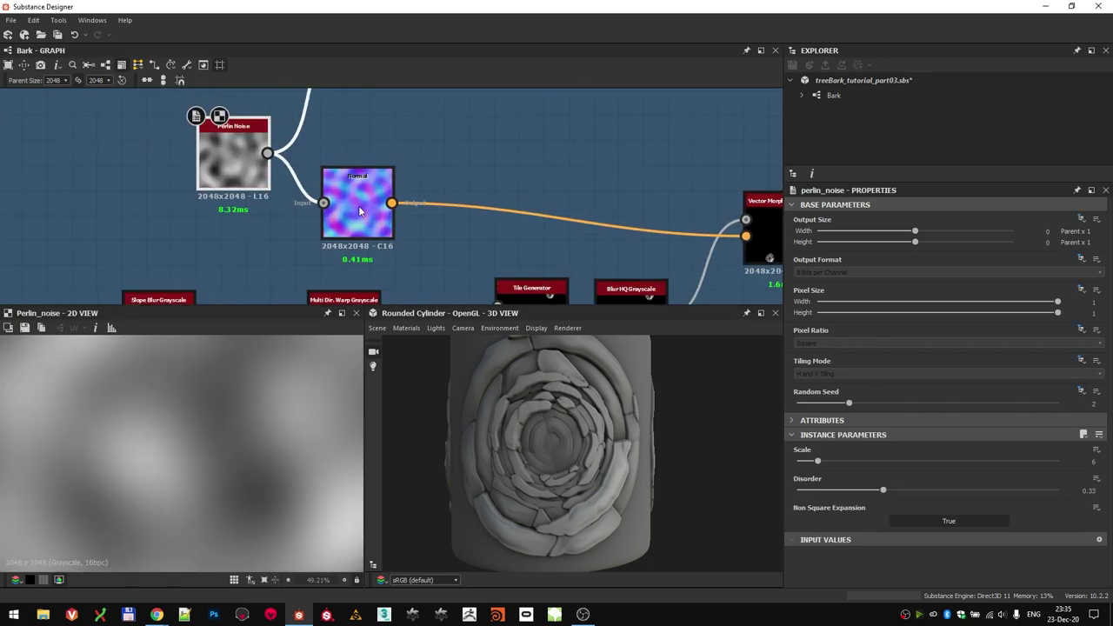
double_click(359, 207)
- Preview the knot Vector Morph Grayscale, connect its output to the Test Bench Levels node and inspect the scattered knots in 3D
scroll(273, 418, "down", 6)
middle_click_drag(525, 240, 113, 206)
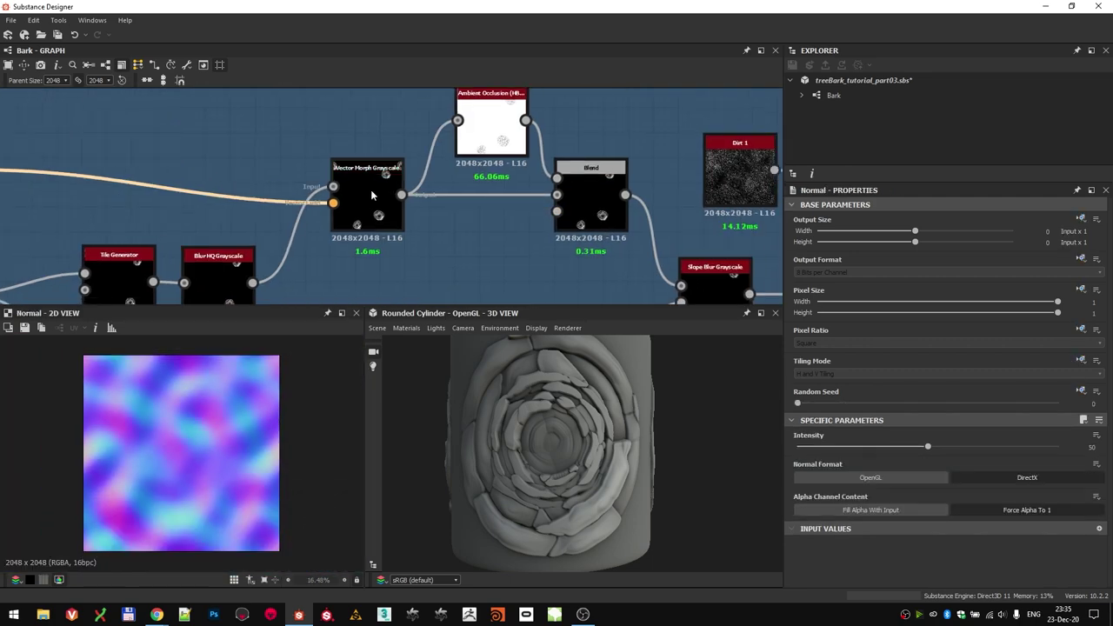
left_click(371, 194)
scroll(374, 192, "down", 5)
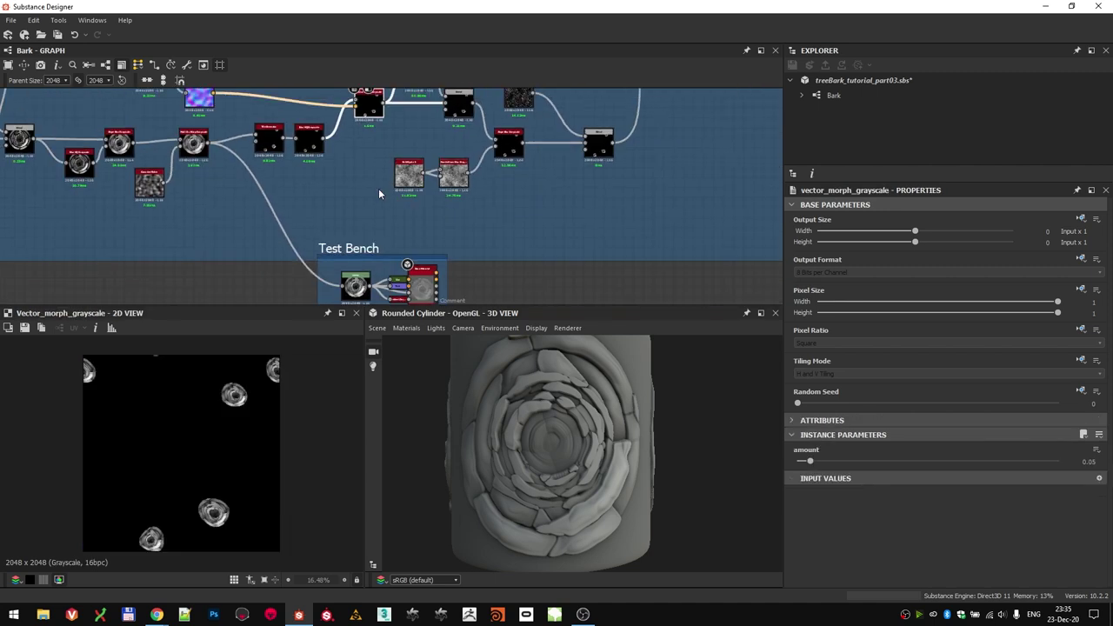
left_click_drag(348, 248, 342, 285)
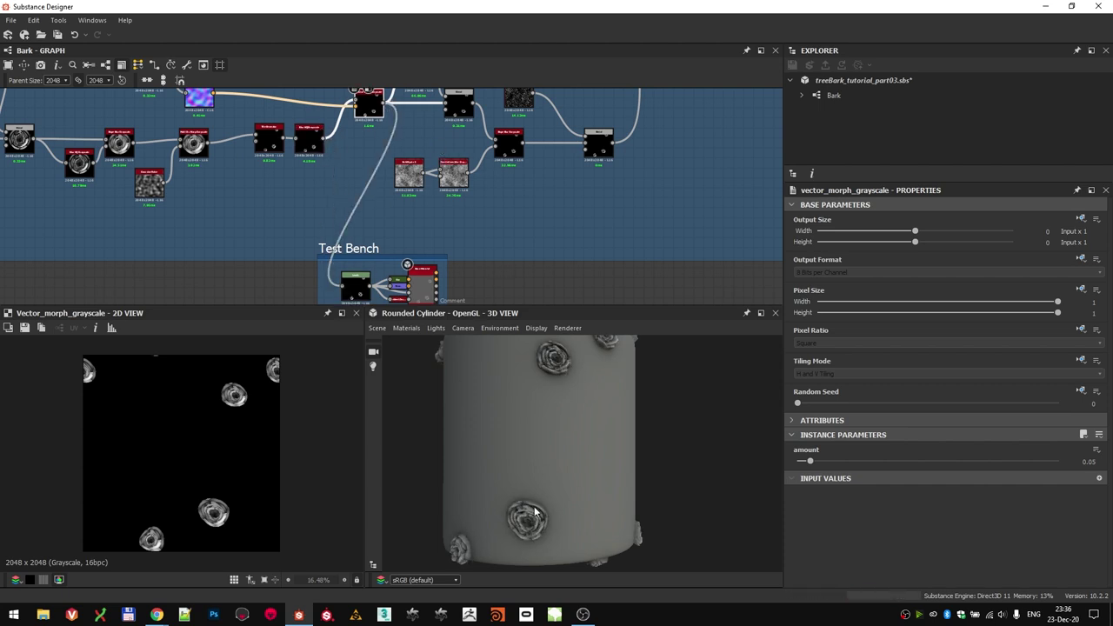
middle_click_drag(354, 190, 310, 189)
left_click_drag(323, 248, 418, 286)
- Preview the Ambient Occlusion (HBAO) node generated from the morphed knots and examine its crevice shading up close
middle_click_drag(379, 100, 326, 174)
scroll(326, 149, "up", 3)
scroll(326, 153, "up", 3)
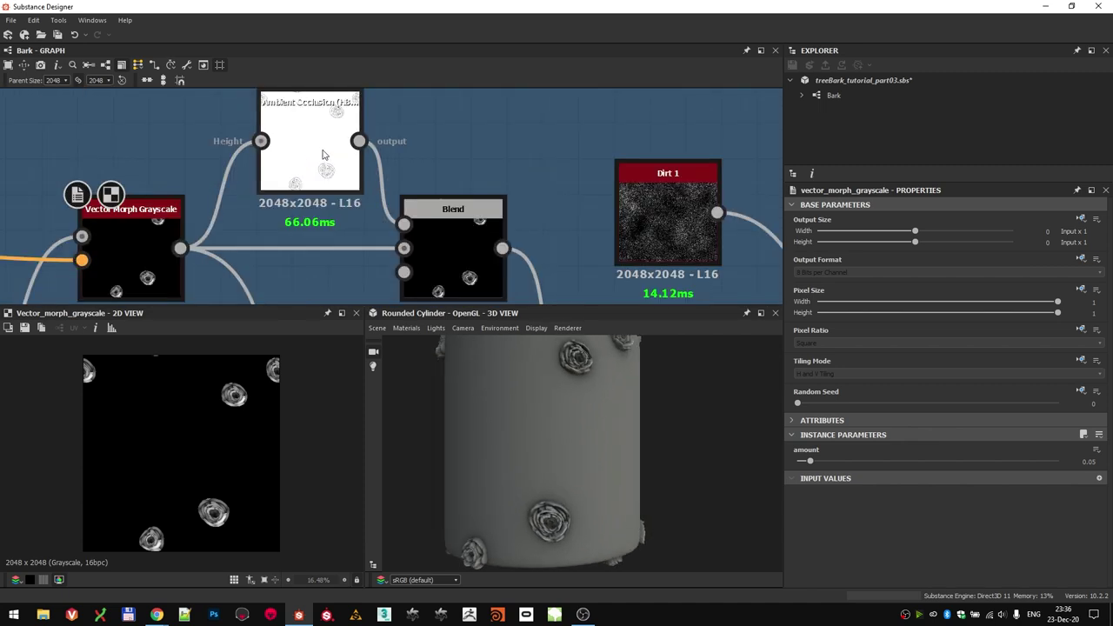
double_click(322, 154)
scroll(263, 394, "up", 6)
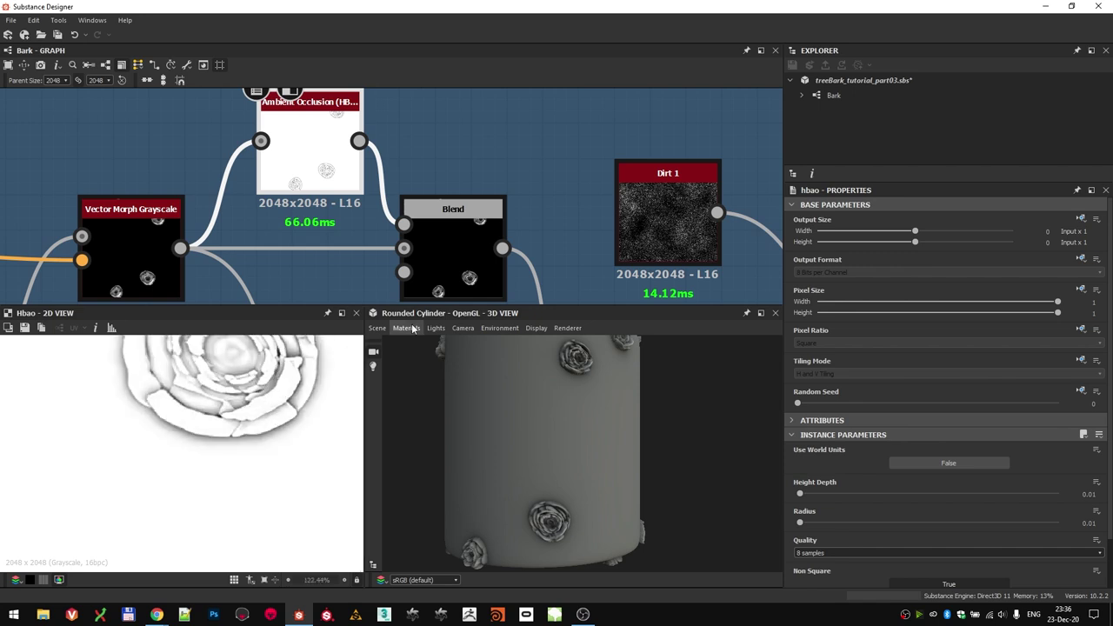
- Compare the morphed knots with the ambient occlusion Multiply Blend and connect that Blend to the Test Bench Levels node
double_click(478, 238)
double_click(137, 222)
double_click(438, 260)
scroll(379, 180, "down", 6)
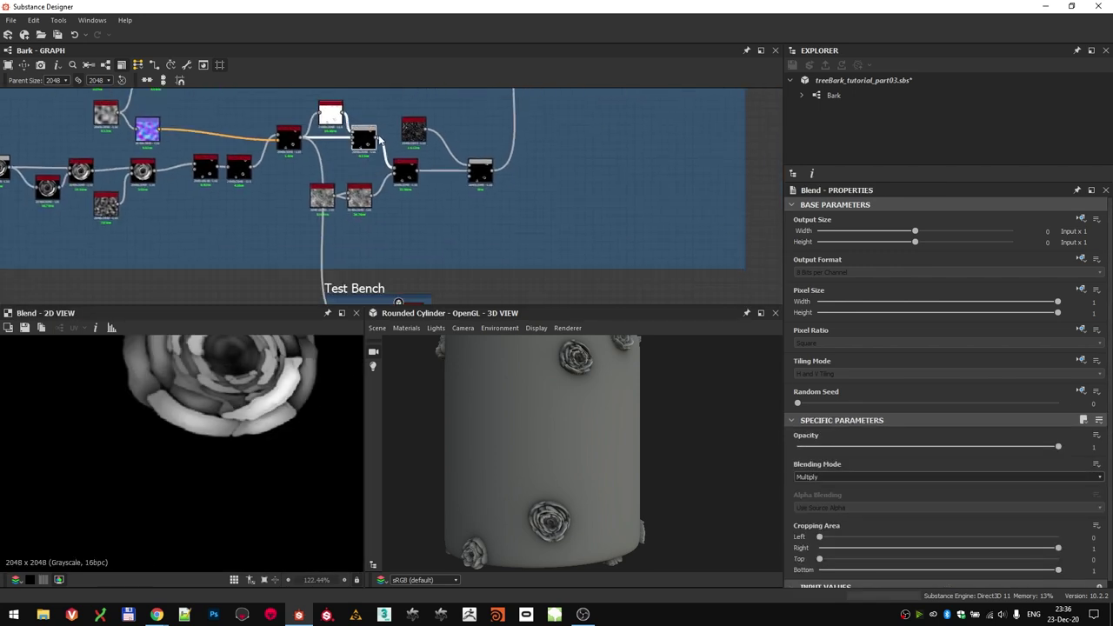
scroll(379, 139, "down", 3)
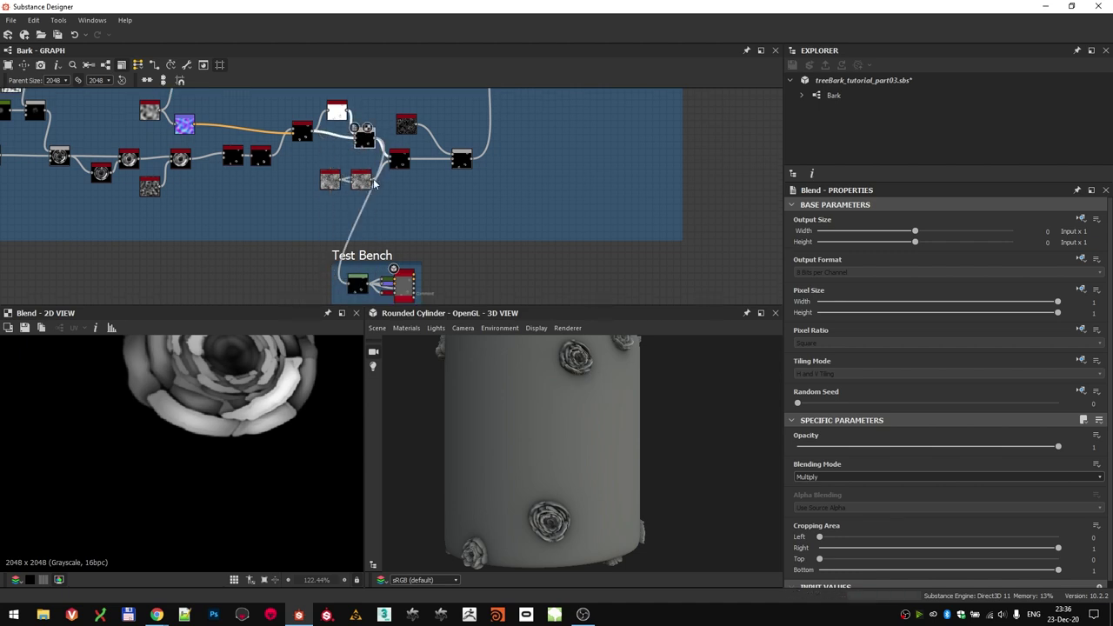
- Preview the knots' Min-mode Slope Blur Grayscale and the BnW Spots 3 noise behind it
left_click(399, 158)
scroll(361, 174, "up", 4)
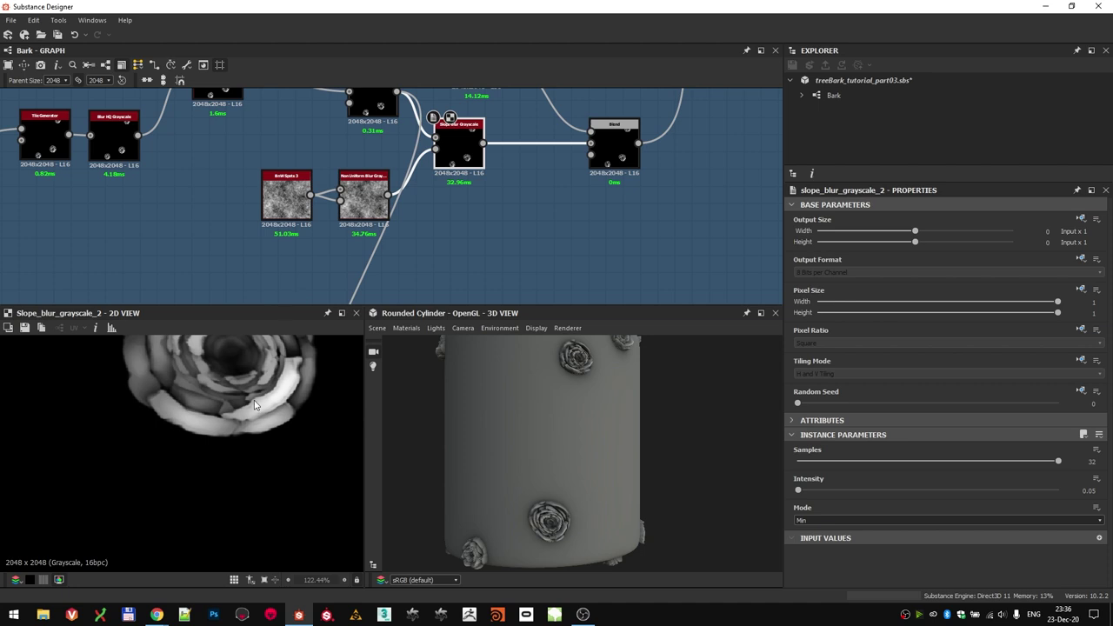
middle_click_drag(282, 276, 245, 242)
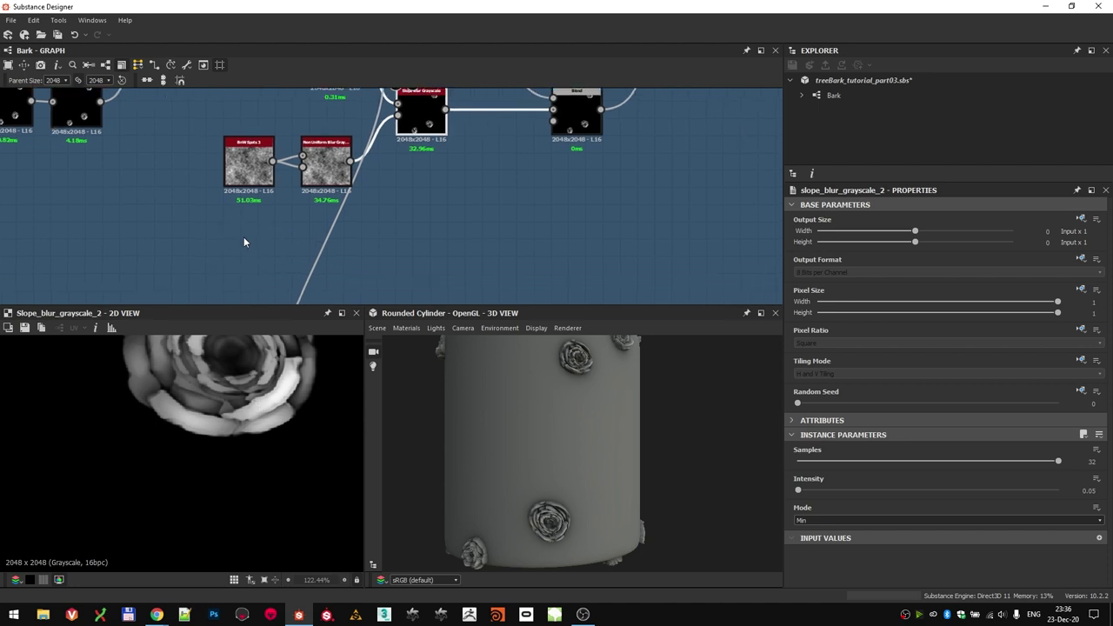
scroll(256, 163, "up", 4)
double_click(241, 166)
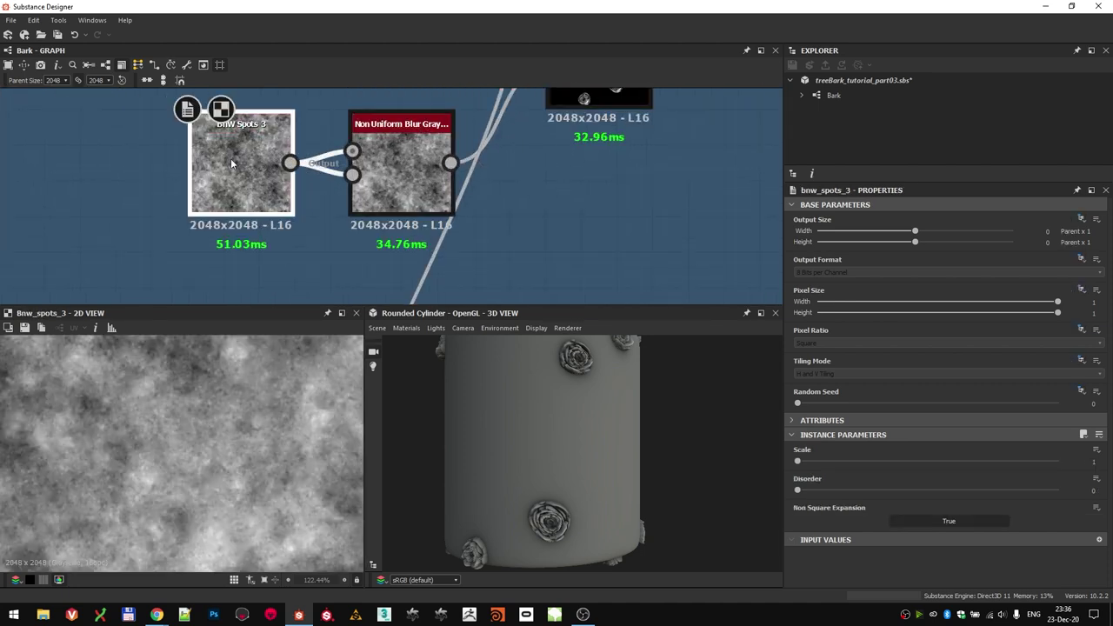
- Return to the knots' final Slope Blur Grayscale and connect its output to the Test Bench Levels node
scroll(317, 197, "down", 3)
left_click(415, 133)
scroll(387, 137, "down", 4)
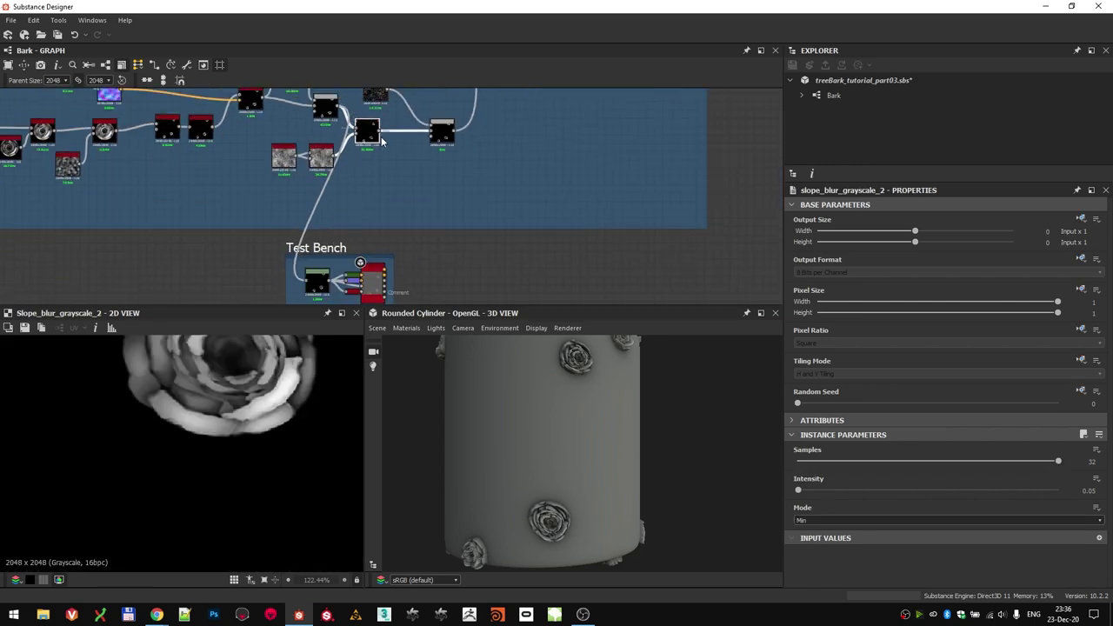
- Preview the final Subtract Blend of the knots with Dirt 1 and show its settings
scroll(449, 233, "up", 5)
middle_click_drag(340, 178, 304, 158)
left_click(339, 183)
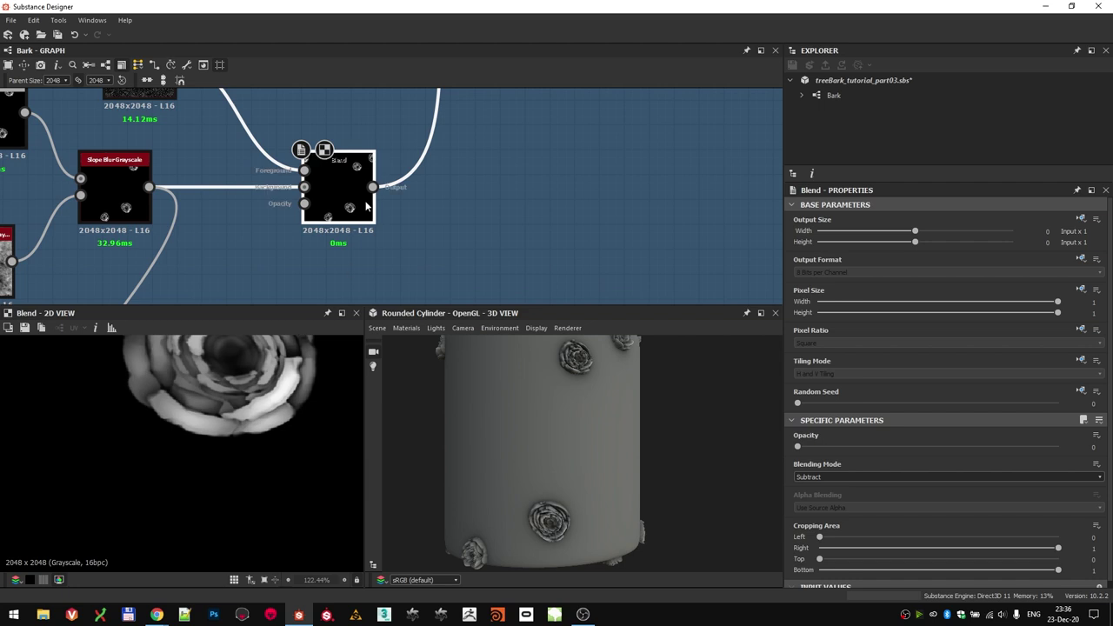
- Move the Test Bench to the main bark chain, feed it the Switch Grayscale output and inspect the bark in 3D
scroll(331, 235, "down", 5)
left_click(327, 233)
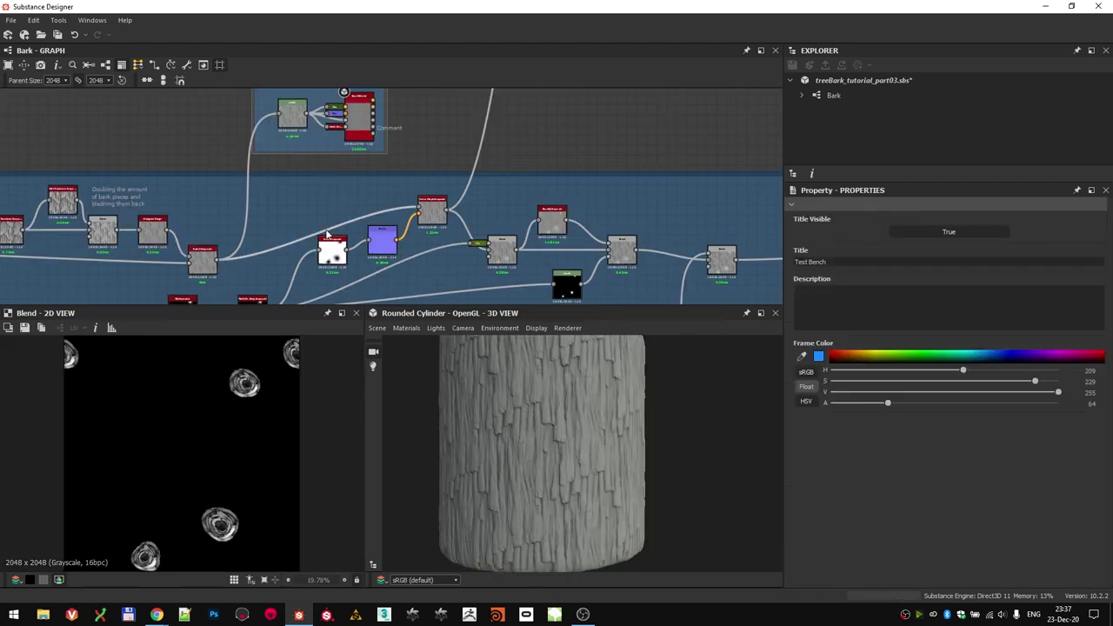
left_click_drag(758, 468, 639, 448)
- Preview the Gaussian-pattern Tile Generator knot mask and the Multi Directional Warp Grayscale that distorts it
middle_click_drag(289, 260, 252, 258)
scroll(296, 250, "up", 3)
scroll(391, 196, "down", 2)
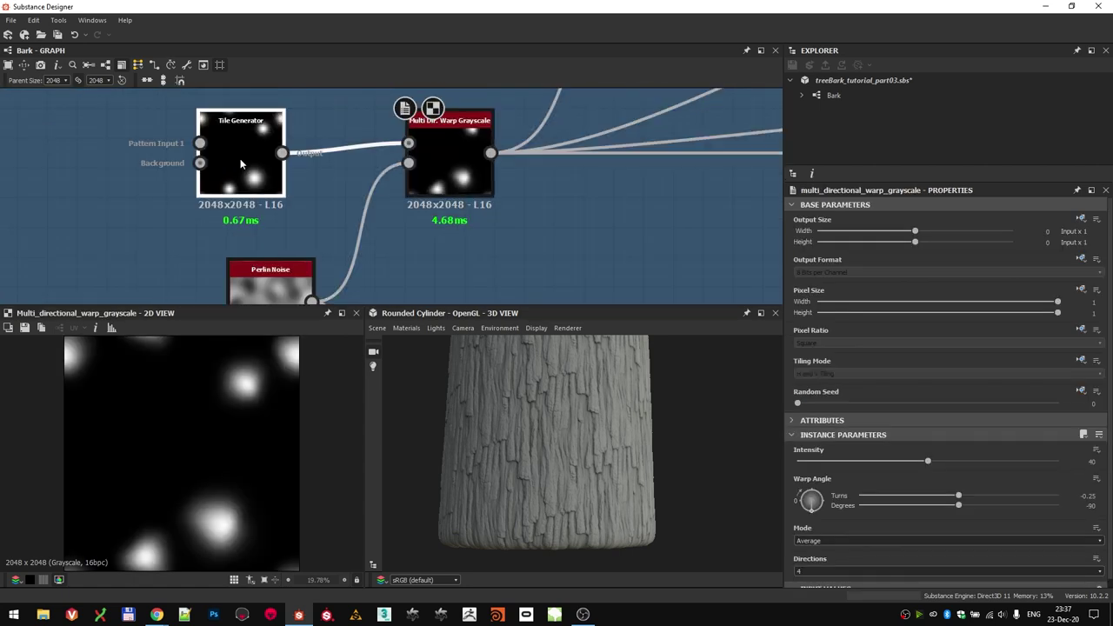
left_click(241, 163)
scroll(241, 162, "down", 1)
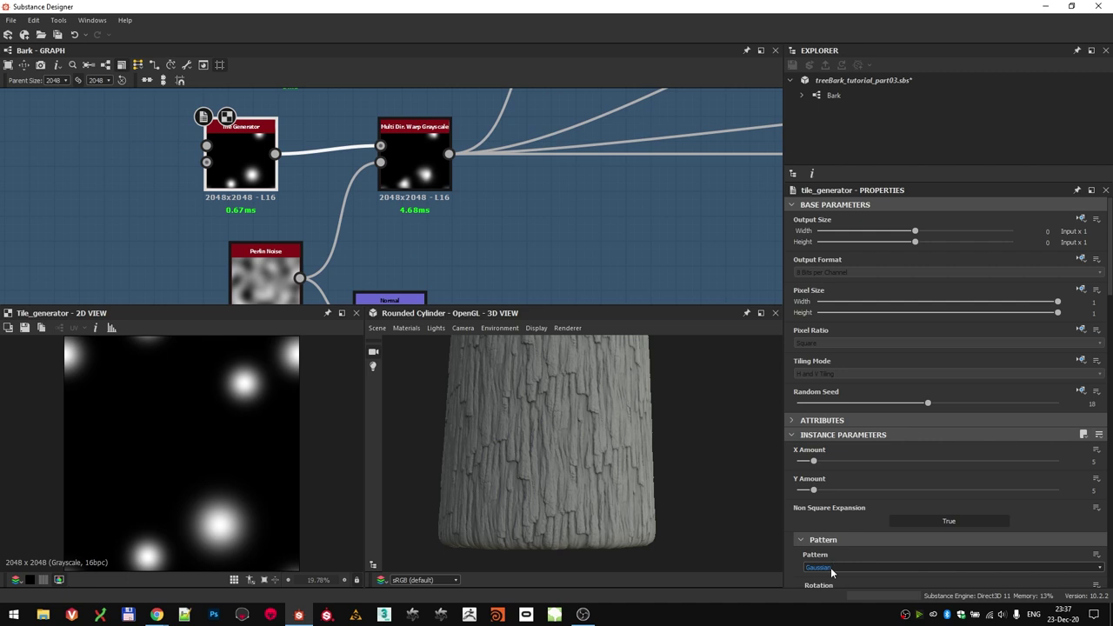
scroll(435, 228, "down", 1)
middle_click_drag(434, 228, 353, 236)
double_click(355, 169)
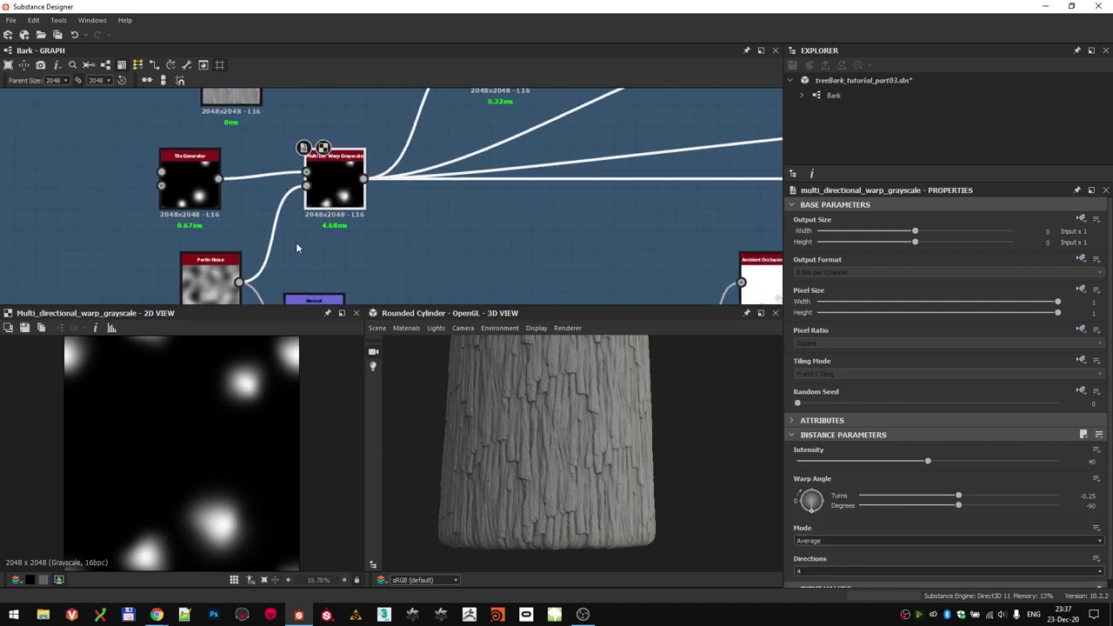
- Trace the knot mask's connections and preview the Normal node built from its inverted version
middle_click_drag(315, 278, 323, 233)
scroll(435, 221, "down", 3)
middle_click_drag(570, 254, 382, 187)
scroll(384, 185, "up", 4)
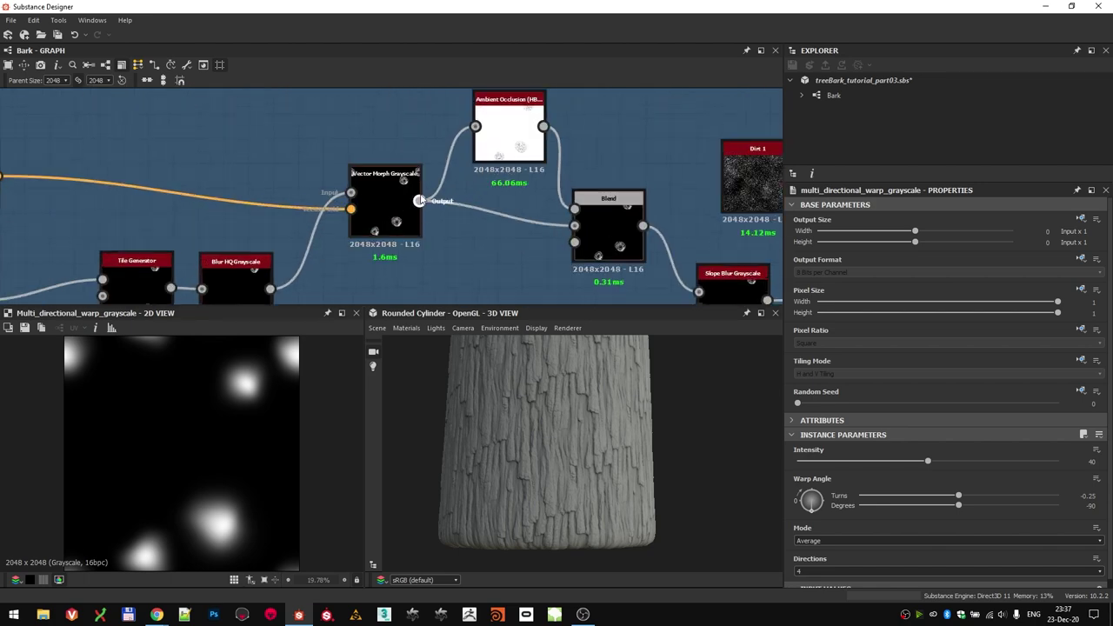
scroll(385, 210, "down", 2)
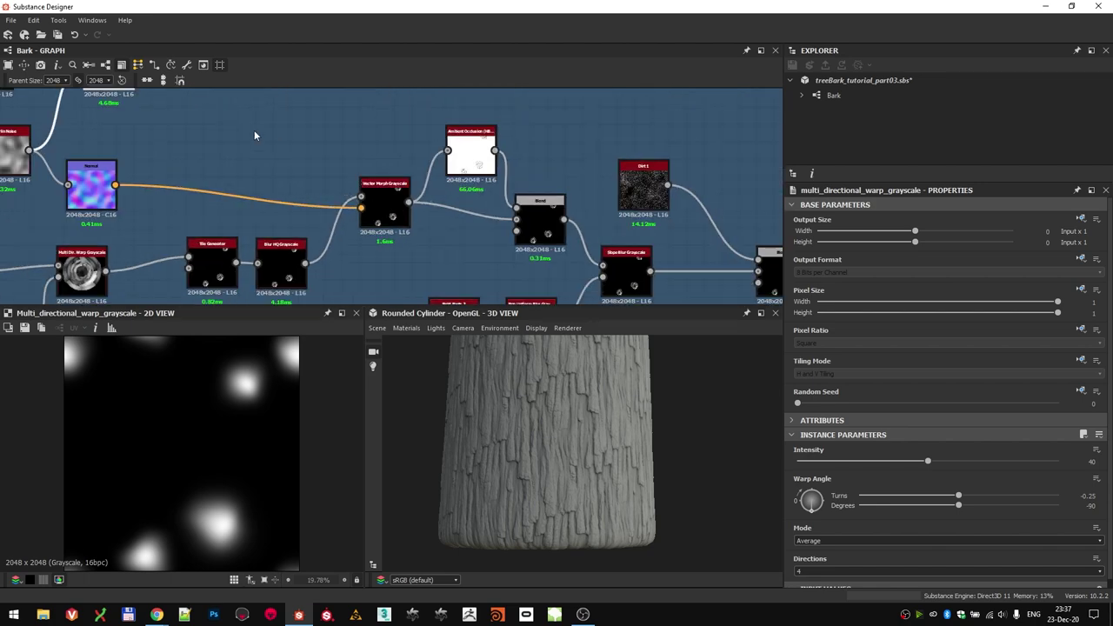
scroll(256, 136, "down", 2)
middle_click_drag(255, 137, 288, 250)
scroll(222, 187, "up", 1)
middle_click_drag(304, 116, 220, 167)
scroll(220, 167, "up", 4)
scroll(216, 176, "down", 4)
scroll(214, 179, "up", 3)
double_click(327, 144)
middle_click_drag(397, 142, 255, 238)
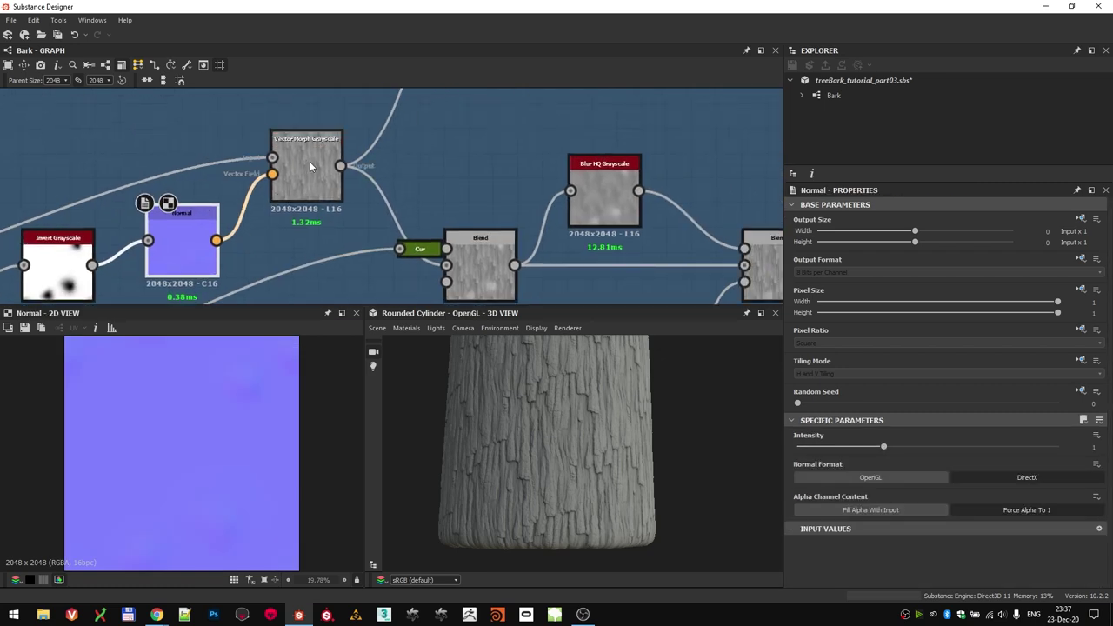
- Preview the Vector Morph Grayscale that bends the bark around the knots and examine a bent area up close
left_click(310, 166)
scroll(310, 165, "down", 2)
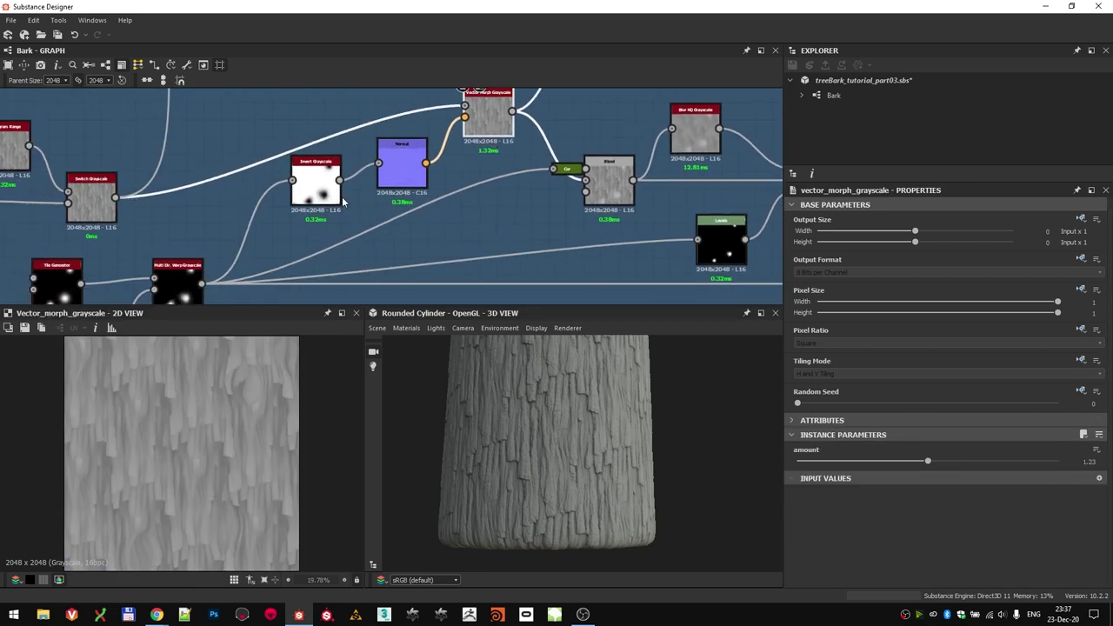
scroll(157, 276, "down", 2)
scroll(260, 376, "up", 3)
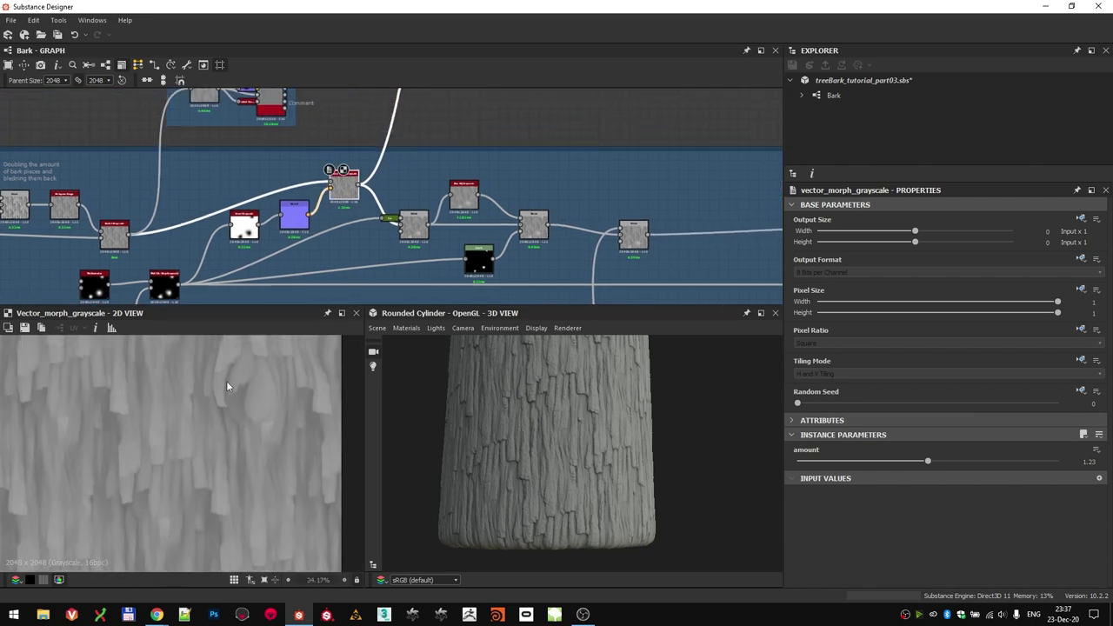
scroll(366, 295, "down", 2)
- Move the Test Bench closer, connect the bark Vector Morph Grayscale's output to its Levels node and inspect the bark in 3D
left_click_drag(296, 145, 475, 153)
scroll(399, 213, "up", 4)
left_click_drag(314, 234, 446, 115)
left_click_drag(554, 409, 554, 435)
middle_click_drag(474, 298, 436, 243)
scroll(354, 251, "up", 4)
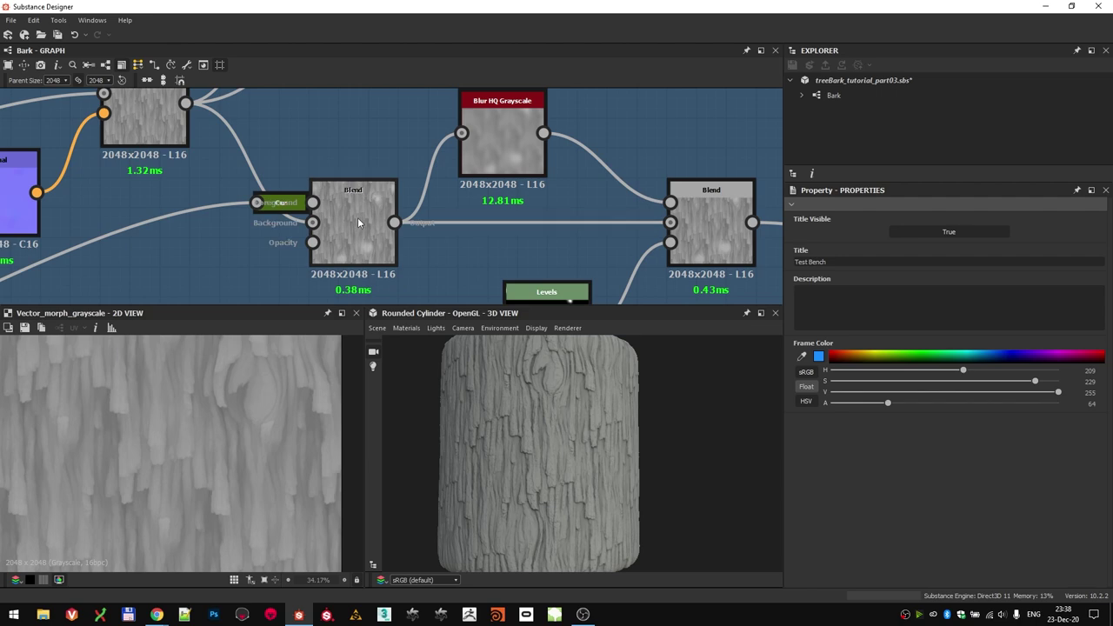
- Preview the docked Curve node and its source, plus the Add (Linear Dodge) Blend that layers the knots onto the bark
double_click(294, 206)
scroll(287, 383, "up", 4)
scroll(214, 288, "down", 2)
middle_click_drag(214, 288, 578, 150)
double_click(165, 237)
middle_click_drag(508, 181, 204, 242)
scroll(289, 186, "up", 2)
double_click(331, 145)
double_click(405, 165)
scroll(224, 291, "down", 5)
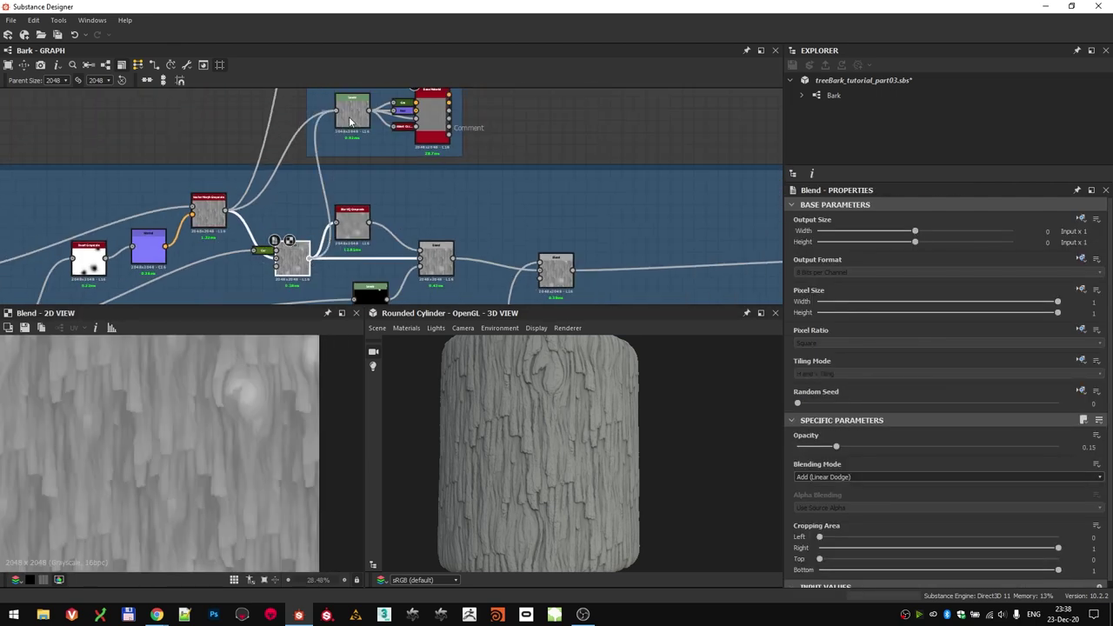
- Connect the knot Blend's output to the Test Bench Levels node and preview the knot mask Levels node in 2D
scroll(356, 146, "down", 2)
middle_click_drag(356, 146, 334, 165)
scroll(341, 248, "up", 5)
middle_click_drag(342, 288, 386, 226)
scroll(347, 253, "down", 2)
middle_click_drag(287, 230, 585, 167)
scroll(548, 217, "up", 2)
double_click(374, 235)
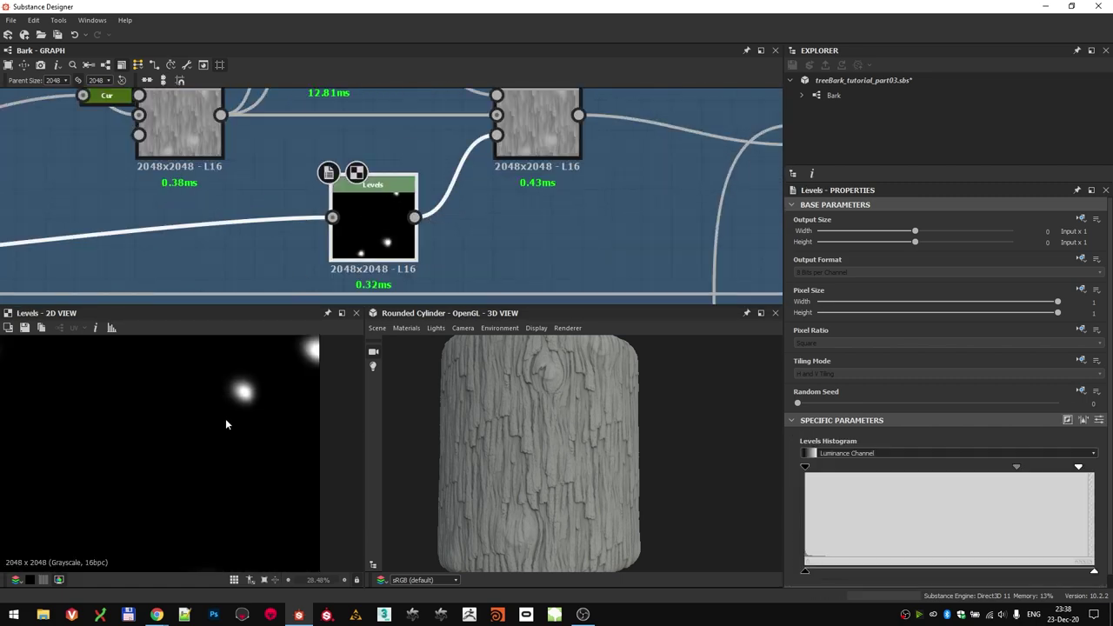
- Preview the knot Blend and the Blur HQ Grayscale fed by it, and inspect a knot closely in 3D
scroll(283, 206, "down", 1)
double_click(189, 179)
scroll(180, 186, "down", 1)
scroll(270, 151, "up", 1)
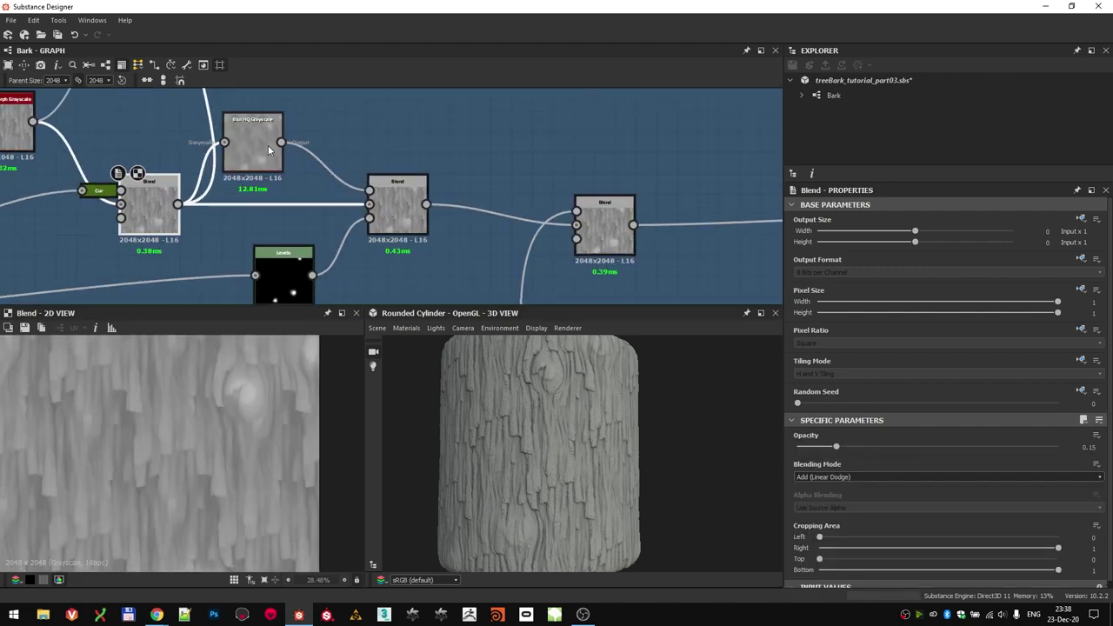
double_click(263, 143)
scroll(522, 377, "up", 4)
middle_click_drag(541, 372, 512, 438)
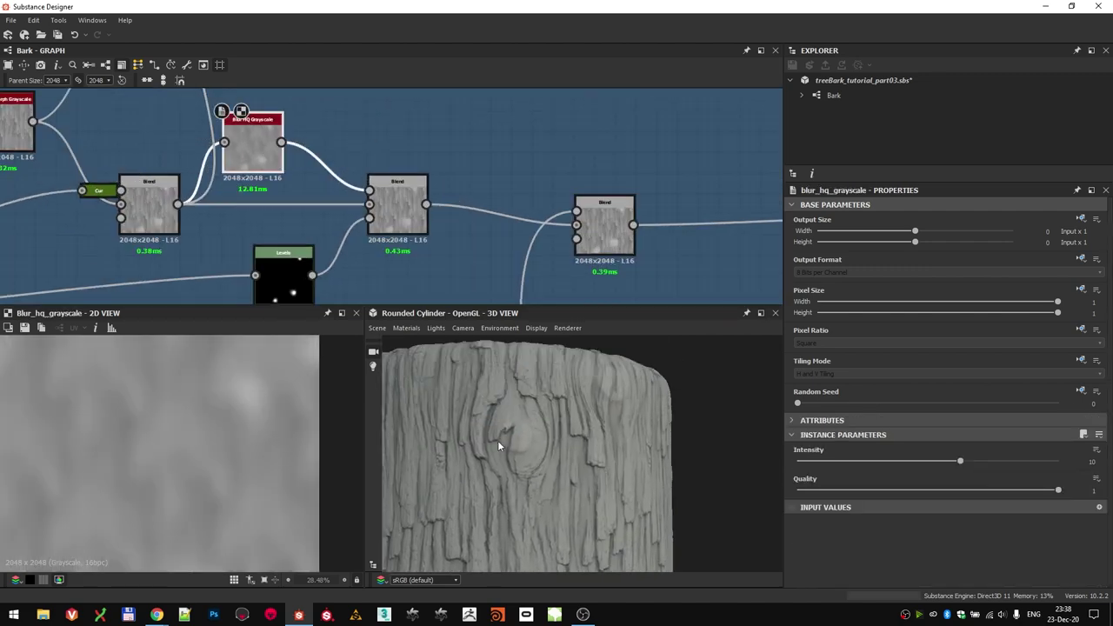
- Compare the Levels mask, the sharp knot Blend and the Blur HQ Grayscale that feed the following Blend
scroll(329, 207, "down", 2)
double_click(303, 261)
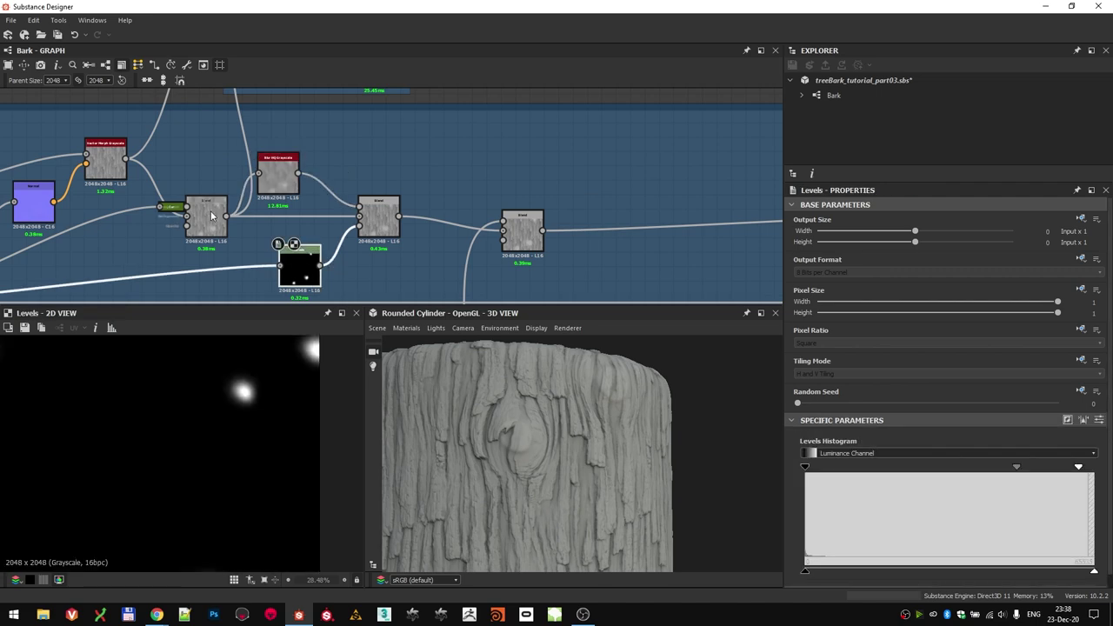
double_click(206, 217)
double_click(279, 174)
scroll(284, 179, "down", 2)
scroll(395, 269, "up", 2)
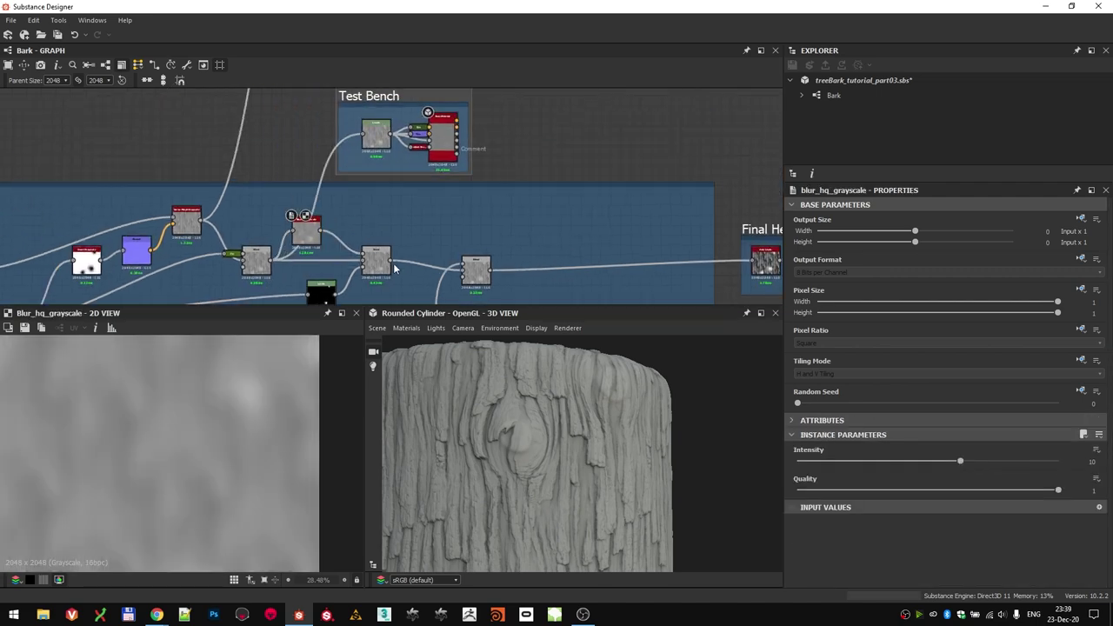
- Connect the masked blur Blend's output to the Test Bench Levels node, inspect the knot in 3D and shift the Test Bench along the graph
left_click_drag(370, 146, 371, 142)
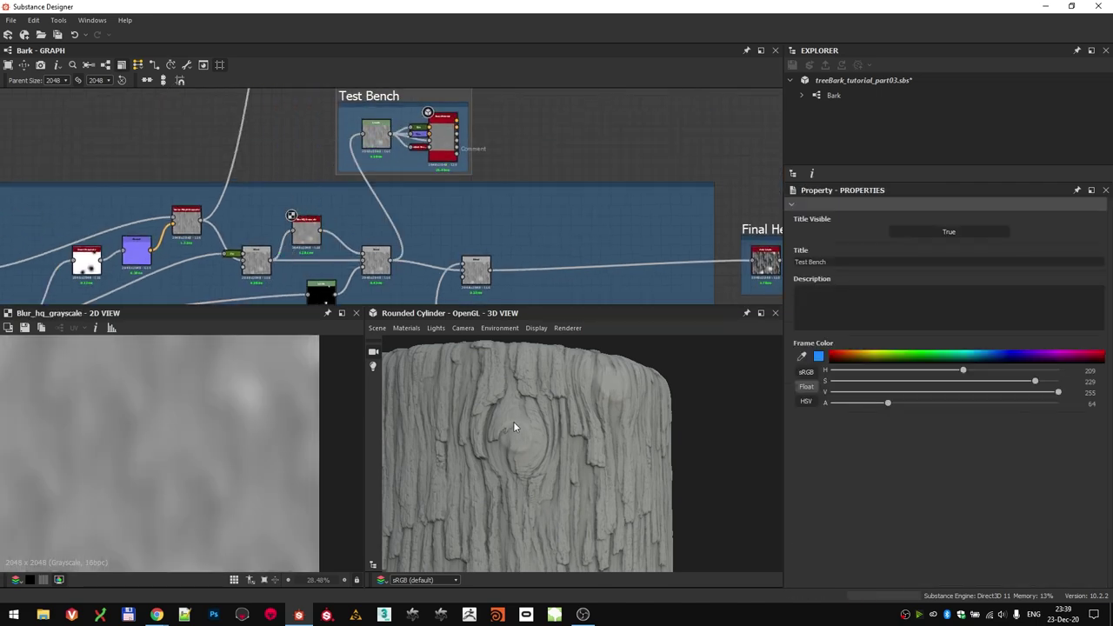
scroll(388, 198, "down", 2)
middle_click_drag(435, 254, 318, 202)
left_click_drag(303, 121, 409, 119)
- Preview the last Add (Linear Dodge) Blend of the Knots stage and connect its output to the Test Bench Levels node
middle_click_drag(327, 291, 339, 172)
scroll(334, 219, "up", 5)
middle_click_drag(336, 217, 311, 404)
double_click(409, 179)
scroll(502, 203, "down", 1)
scroll(502, 202, "down", 1)
middle_click_drag(503, 201, 448, 296)
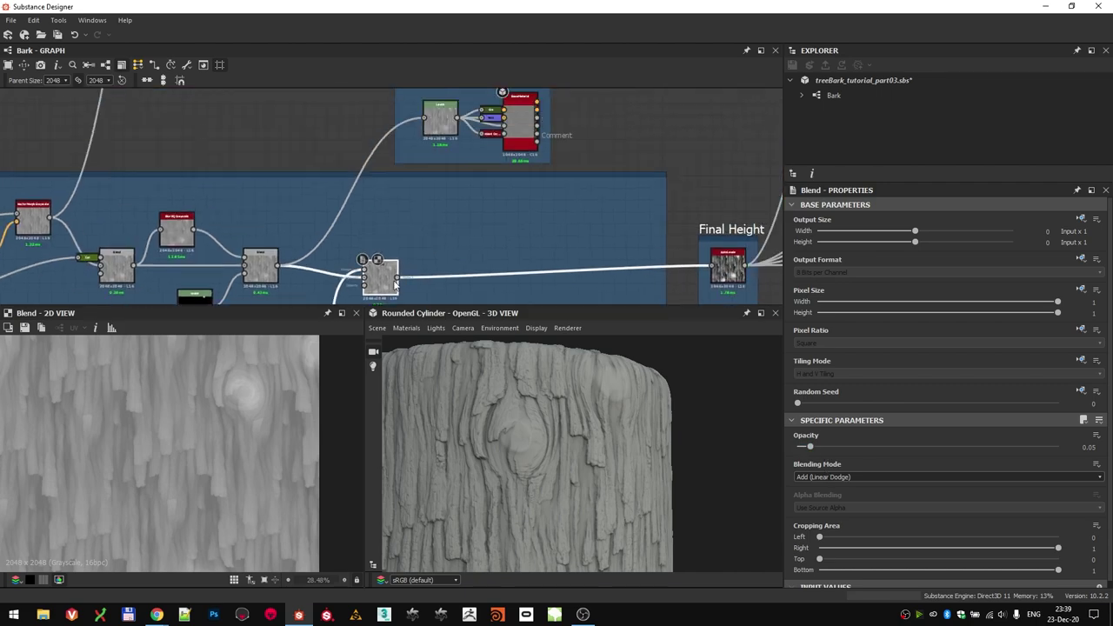
left_click_drag(435, 127, 424, 118)
scroll(521, 451, "down", 2)
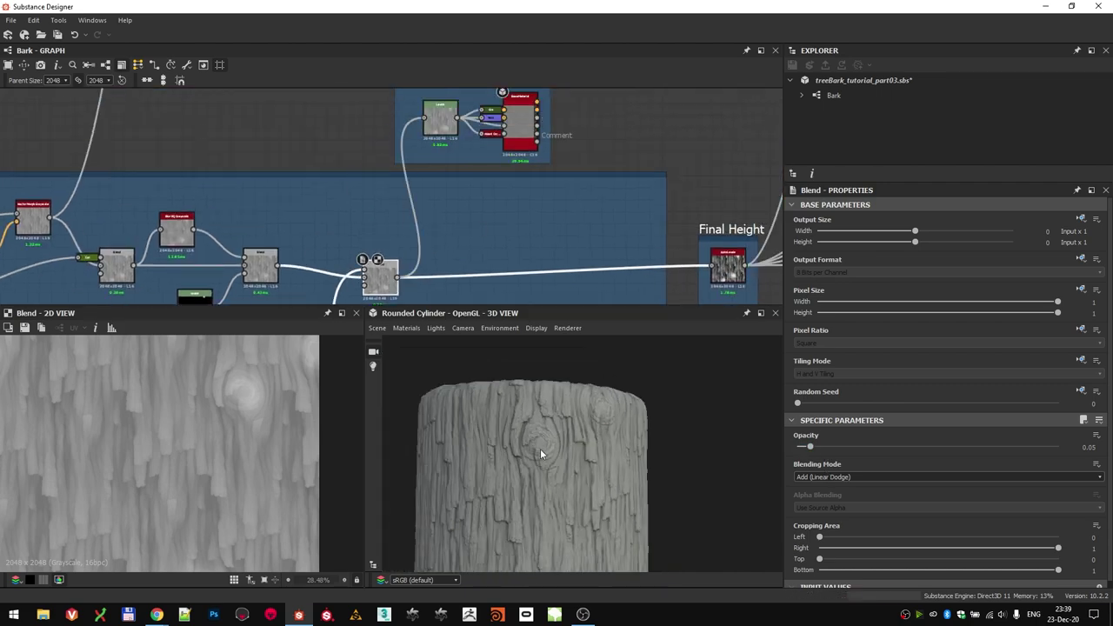
- Connect Final Height to the Test Bench Levels node, move the Test Bench beside Final Height and inspect the whole cylinder
scroll(513, 253, "down", 2)
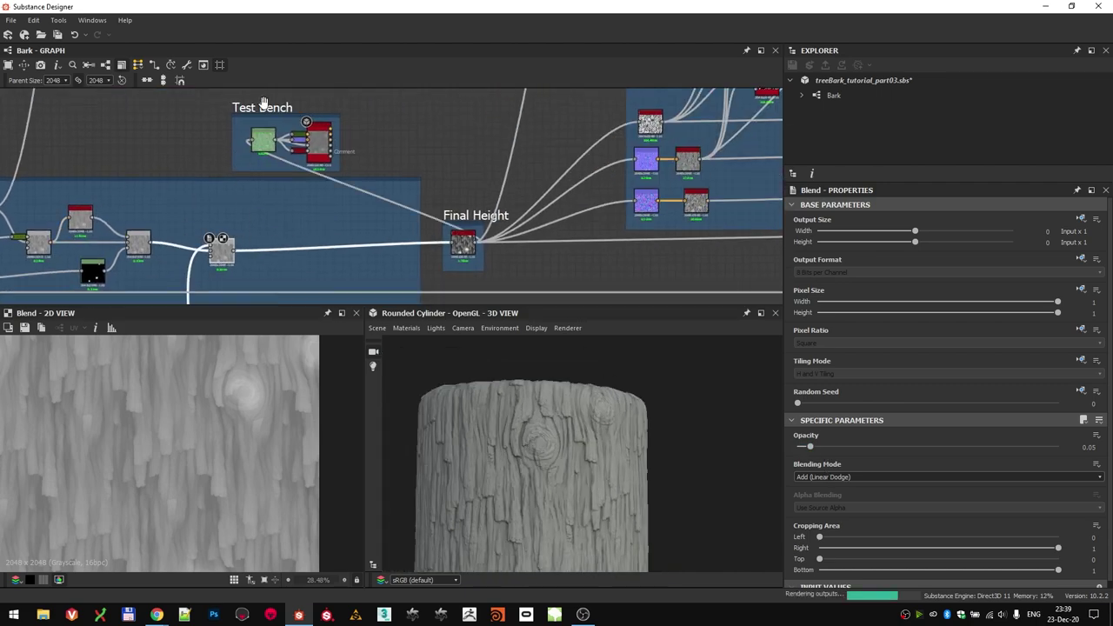
left_click_drag(262, 108, 559, 248)
scroll(533, 513, "down", 1)
middle_click_drag(534, 527, 549, 461)
scroll(557, 452, "up", 2)
scroll(544, 452, "down", 1)
left_click_drag(542, 452, 848, 467)
scroll(618, 418, "down", 2)
scroll(592, 265, "down", 2)
middle_click_drag(591, 265, 481, 184)
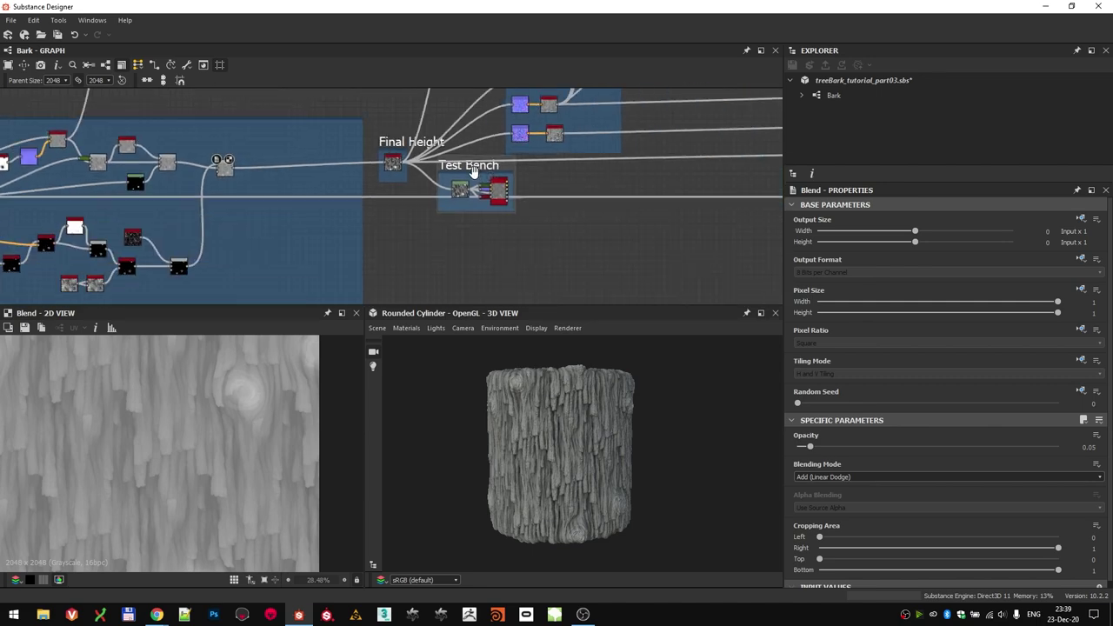
- Move the Test Bench below Final Height, display the graph's outputs in the 3D view and inspect the textured bark
left_click_drag(474, 175, 492, 245)
scroll(418, 228, "down", 2)
right_click(469, 201)
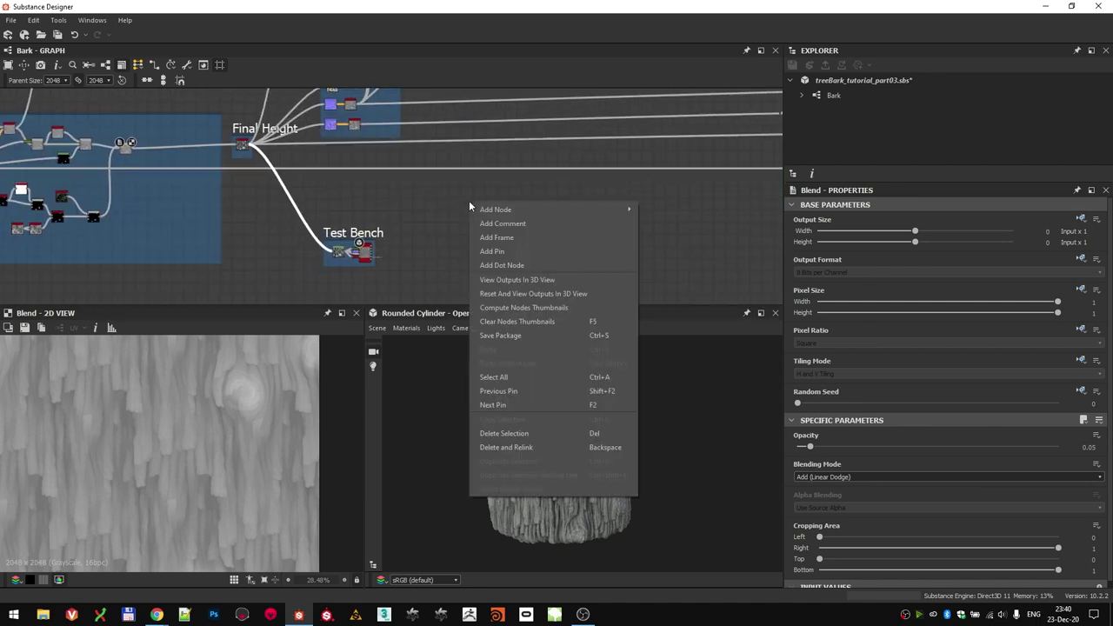
left_click(563, 281)
scroll(574, 435, "up", 5)
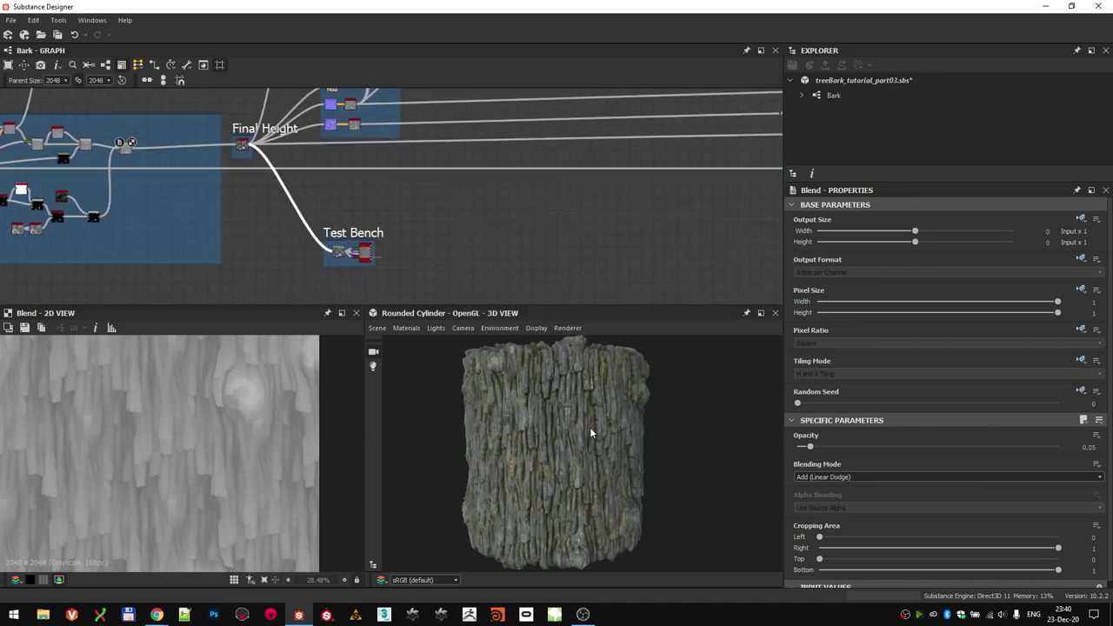
mouse_move(572, 448)
left_mouse_down()
mouse_move(558, 447)
mouse_move(567, 462)
left_mouse_up()
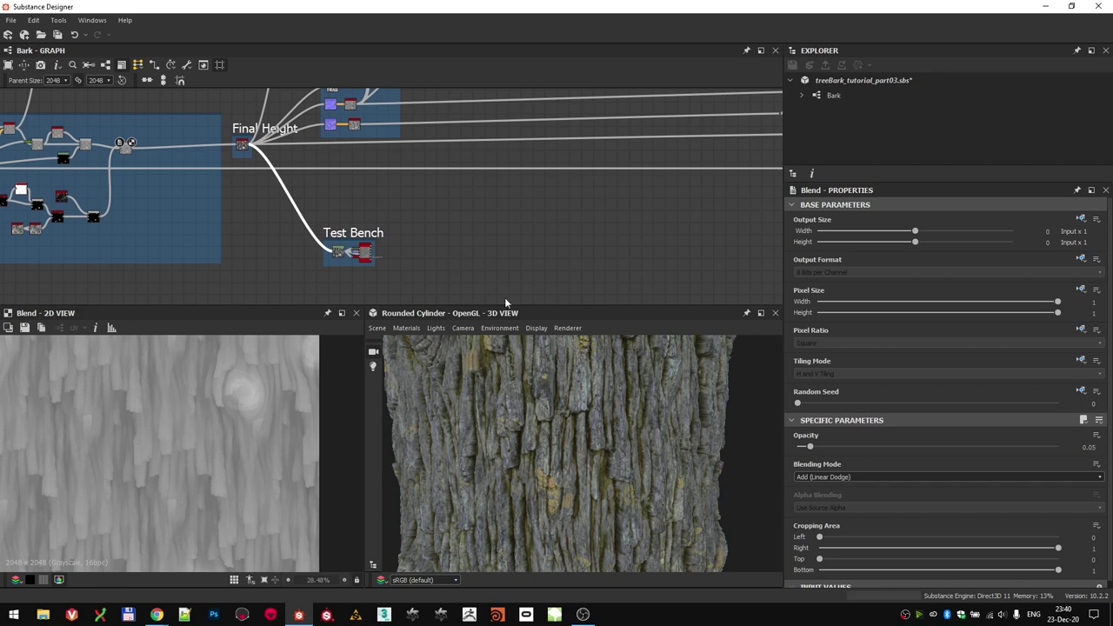
- Preview the first Dirt mask in the Base Color Masks frame
middle_click_drag(390, 192, 388, 252)
scroll(340, 139, "up", 3)
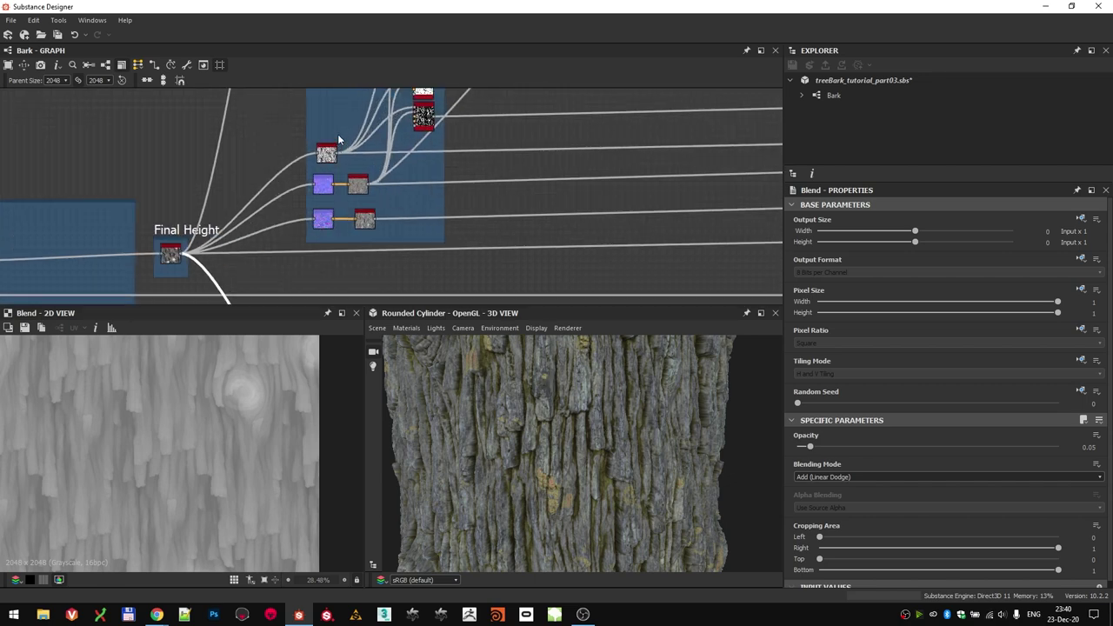
scroll(385, 179, "down", 1)
middle_click_drag(387, 174, 373, 250)
middle_click_drag(379, 166, 381, 154)
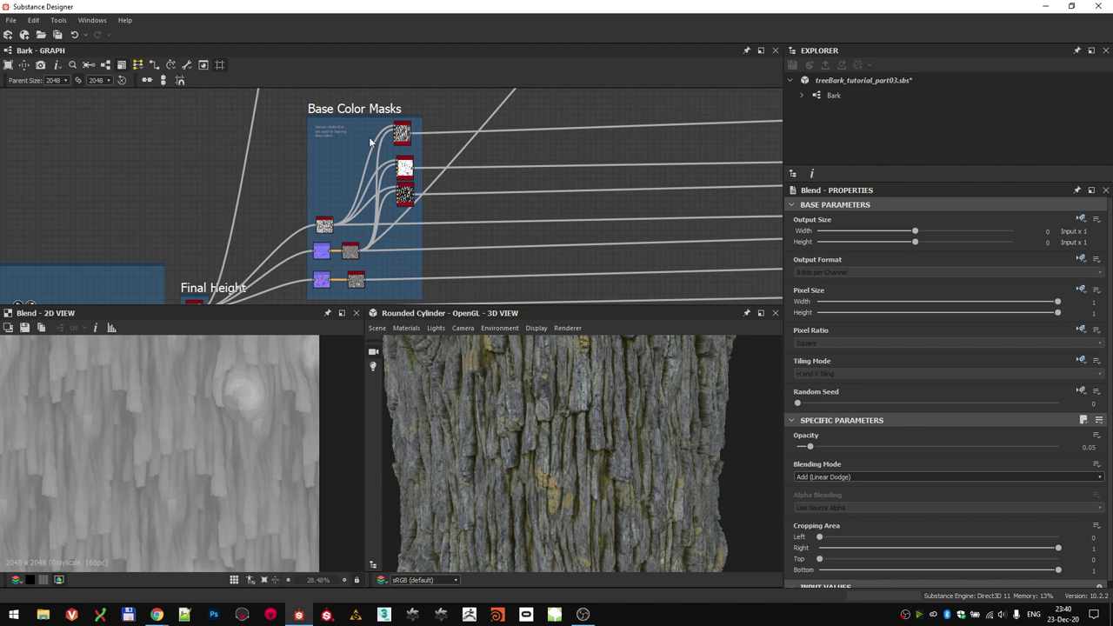
scroll(401, 129, "up", 8)
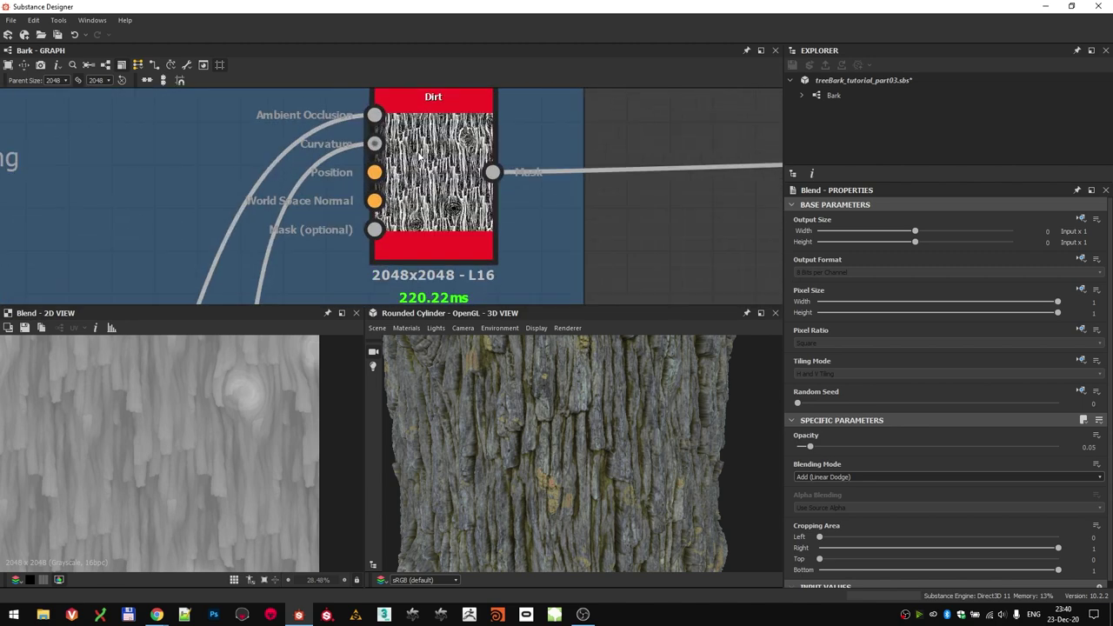
double_click(446, 156)
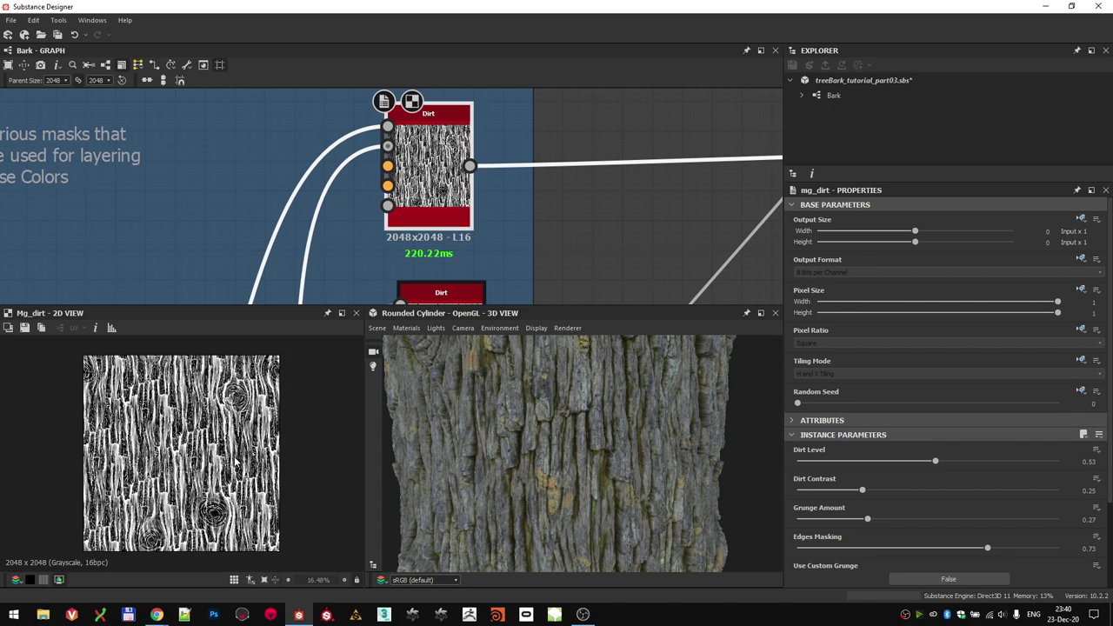
- Preview the second and third Dirt masks and compare them with the first one
scroll(493, 261, "down", 1)
middle_click_drag(493, 261, 426, 214)
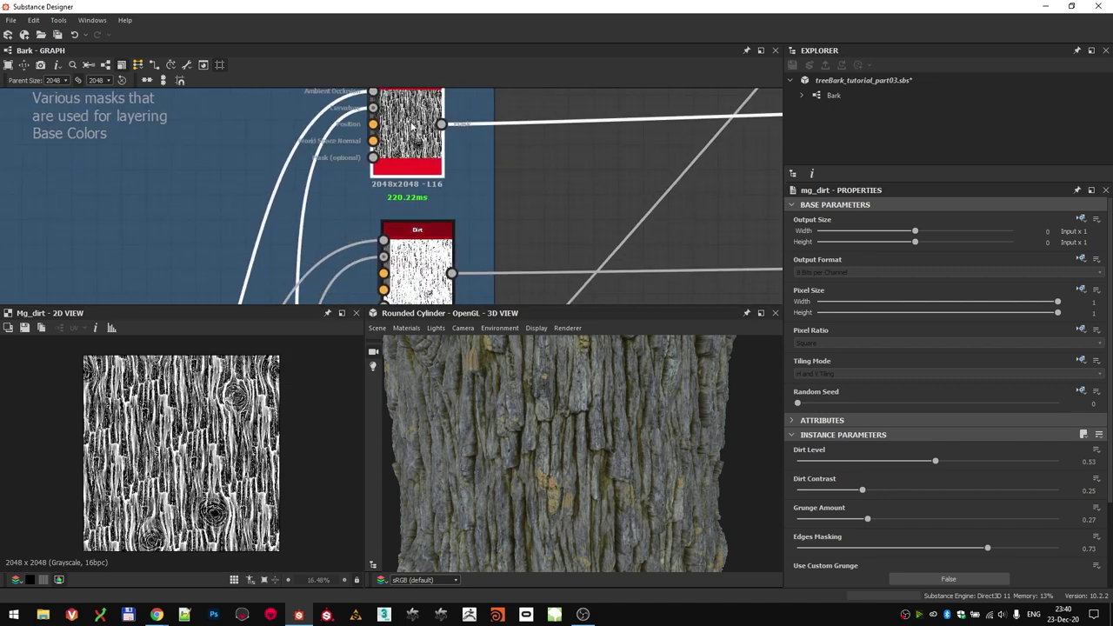
double_click(417, 252)
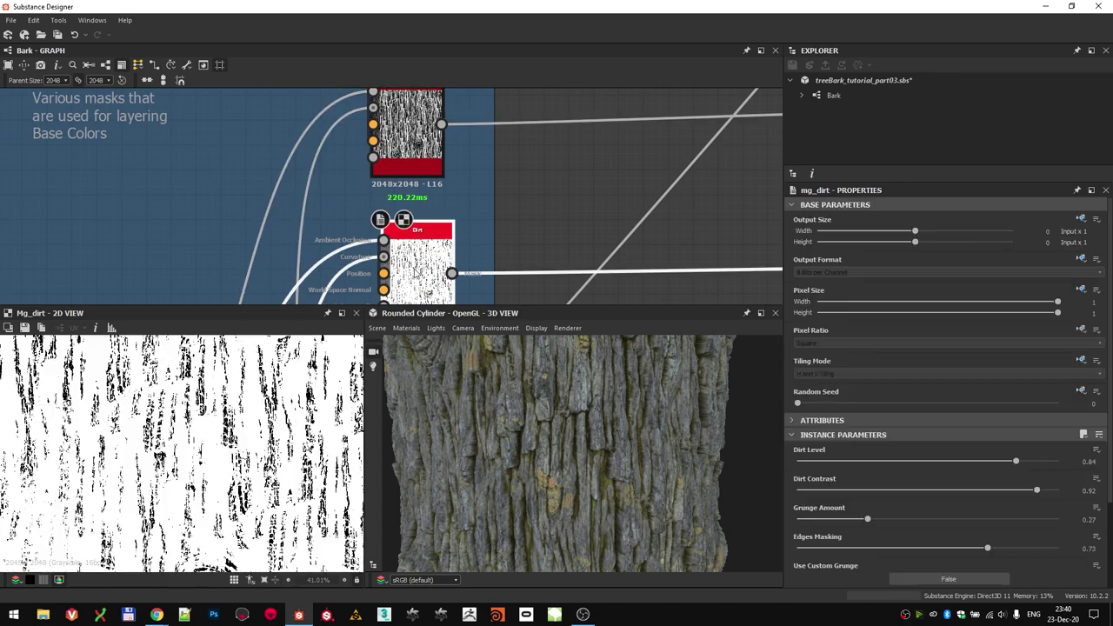
scroll(242, 447, "down", 1)
middle_click_drag(516, 277, 548, 164)
middle_click_drag(525, 233, 533, 134)
double_click(456, 165)
scroll(367, 201, "down", 3)
middle_click_drag(367, 200, 348, 276)
double_click(385, 144)
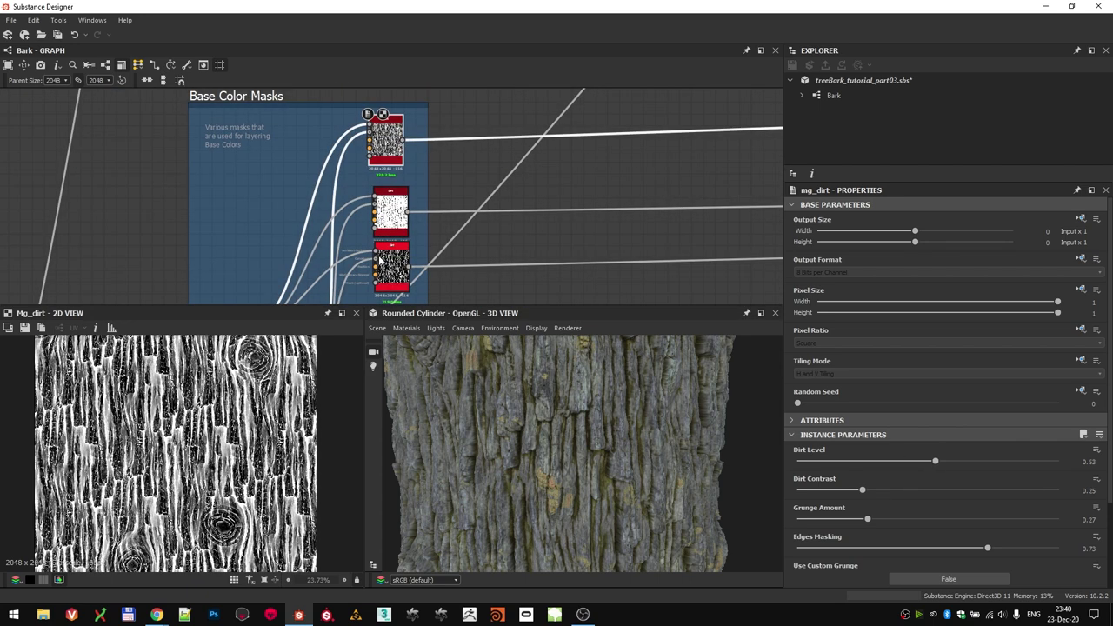
double_click(381, 274)
- Preview the Ambient Occlusion (HBAO) node and trace its connections to the Dirt masks
middle_click_drag(313, 301, 365, 160)
scroll(278, 200, "up", 3)
double_click(292, 166)
scroll(292, 165, "down", 4)
middle_click_drag(343, 110, 313, 211)
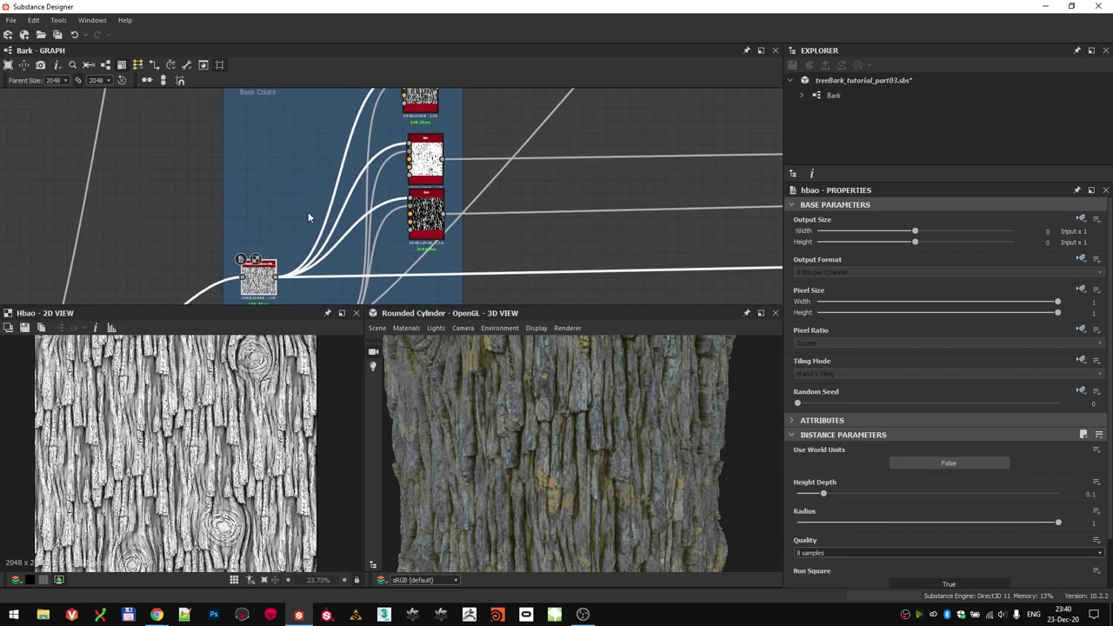
scroll(404, 198, "up", 2)
middle_click_drag(224, 268, 275, 126)
scroll(275, 125, "down", 1)
scroll(248, 187, "up", 3)
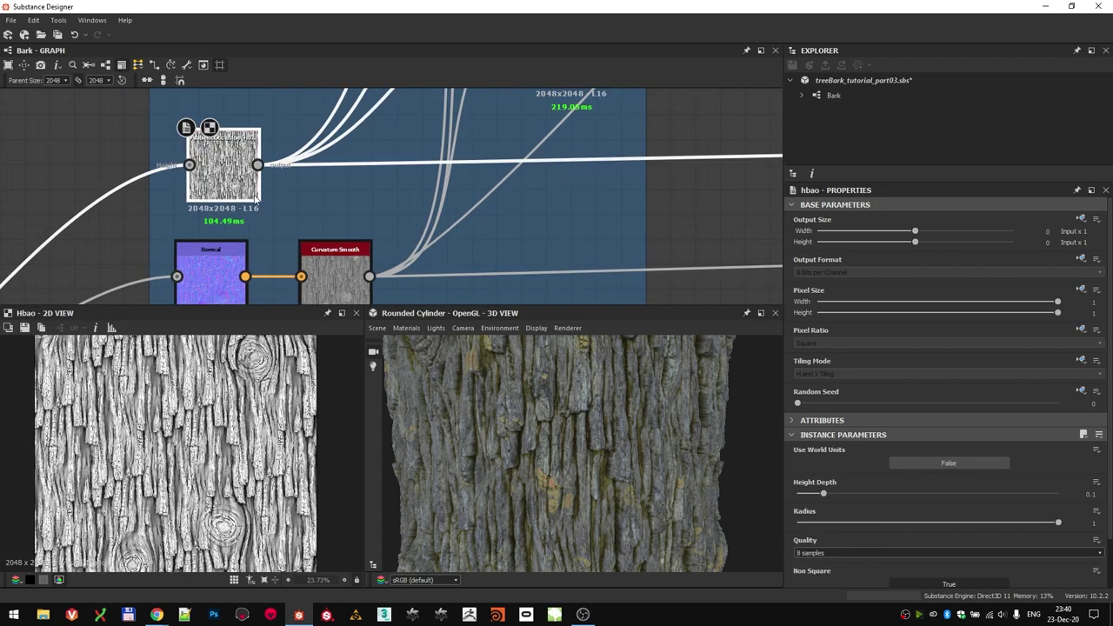
- Preview the upper Curvature Smooth node and the Normal node that feeds it
middle_click_drag(269, 206, 299, 108)
scroll(299, 108, "down", 3)
middle_click_drag(344, 145, 334, 186)
double_click(335, 186)
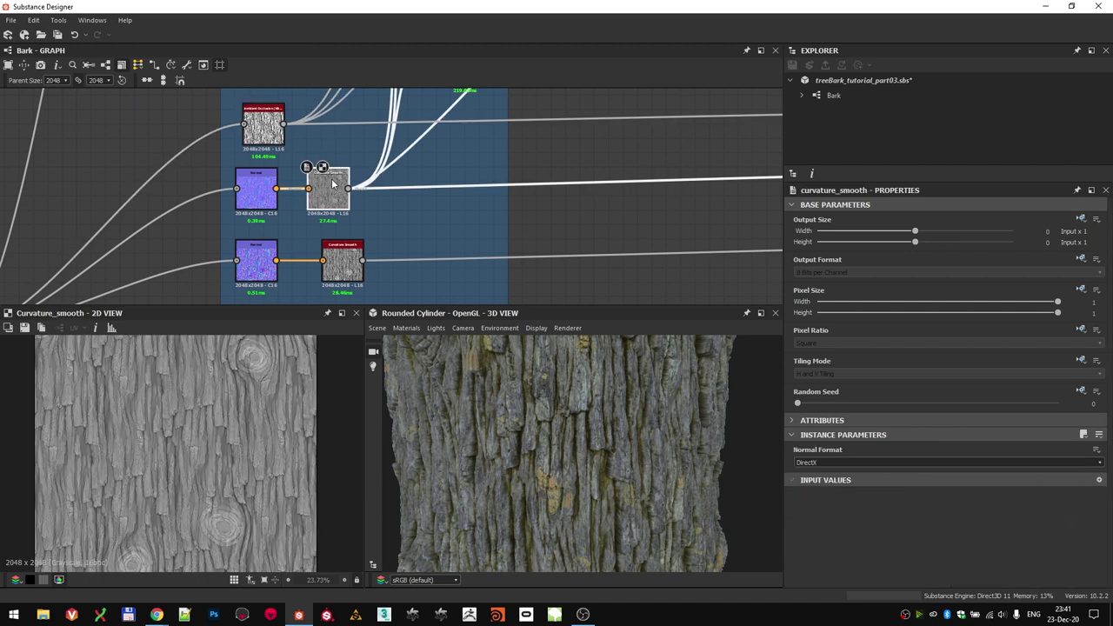
scroll(282, 226, "up", 1)
double_click(250, 182)
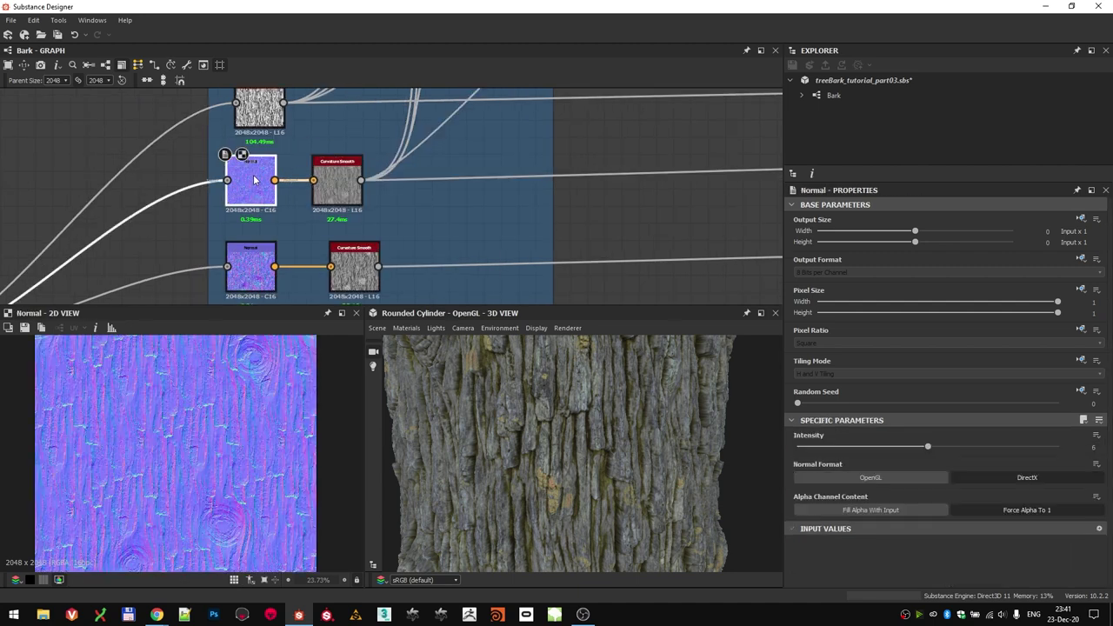
- Align the lower Curvature Smooth node beneath the upper one and compare the two in 2D
double_click(336, 269)
double_click(336, 189)
double_click(338, 276)
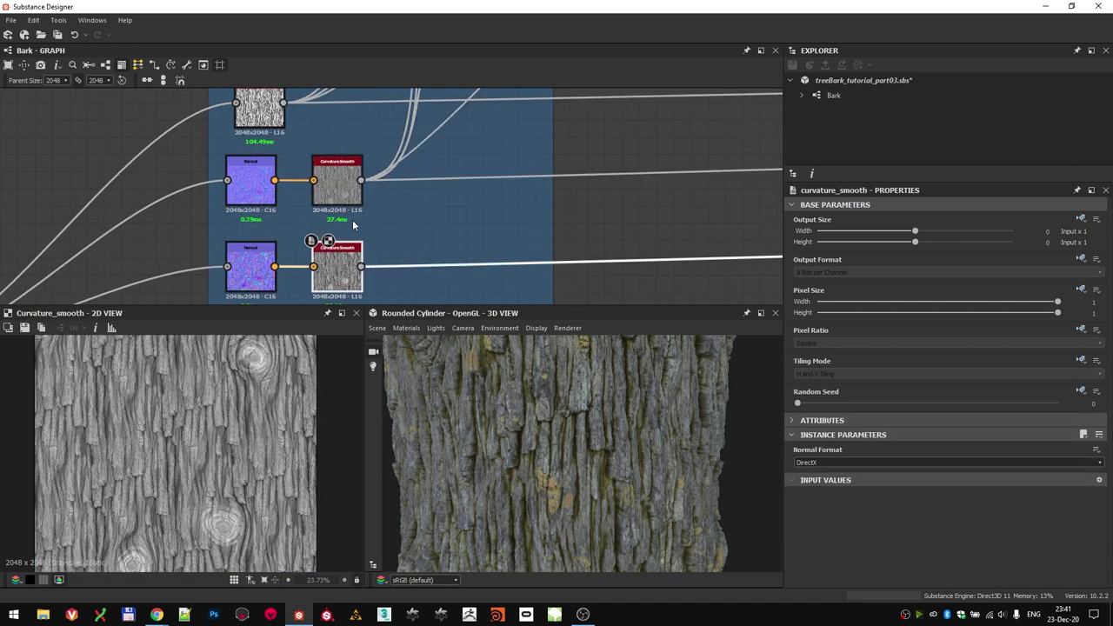
- Trace the Base Color Masks connections through the graph to the color, moss and roughness stages
scroll(352, 219, "down", 2)
middle_click_drag(585, 244, 448, 228)
scroll(448, 228, "down", 2)
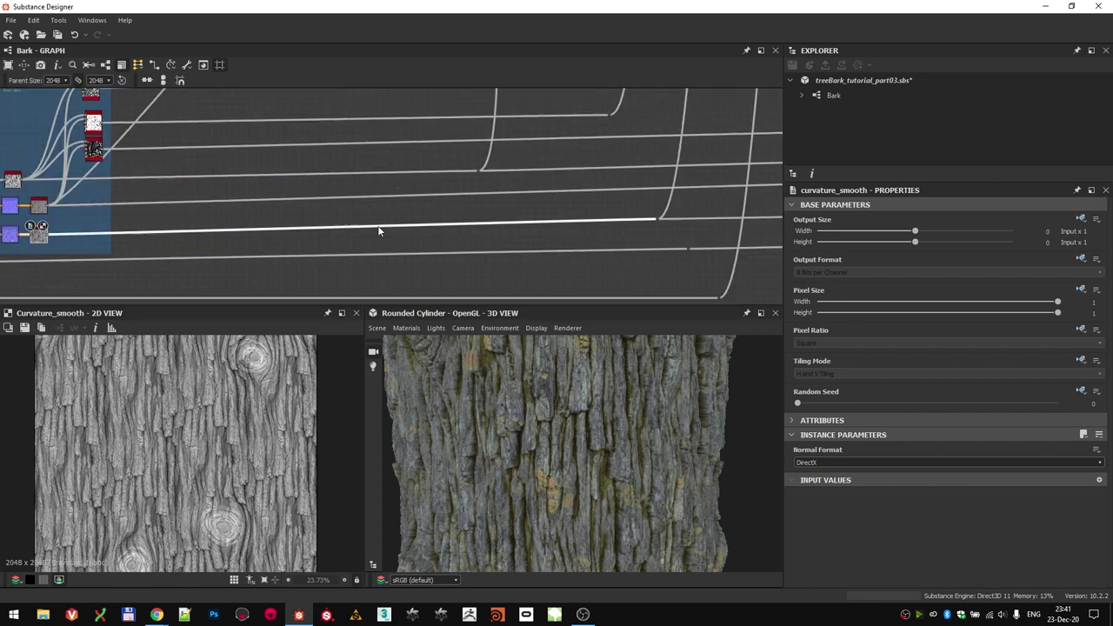
middle_click_drag(644, 235, 391, 240)
scroll(391, 241, "down", 2)
middle_click_drag(157, 203, 367, 223)
middle_click_drag(592, 235, 438, 232)
scroll(437, 232, "down", 1)
scroll(437, 233, "down", 2)
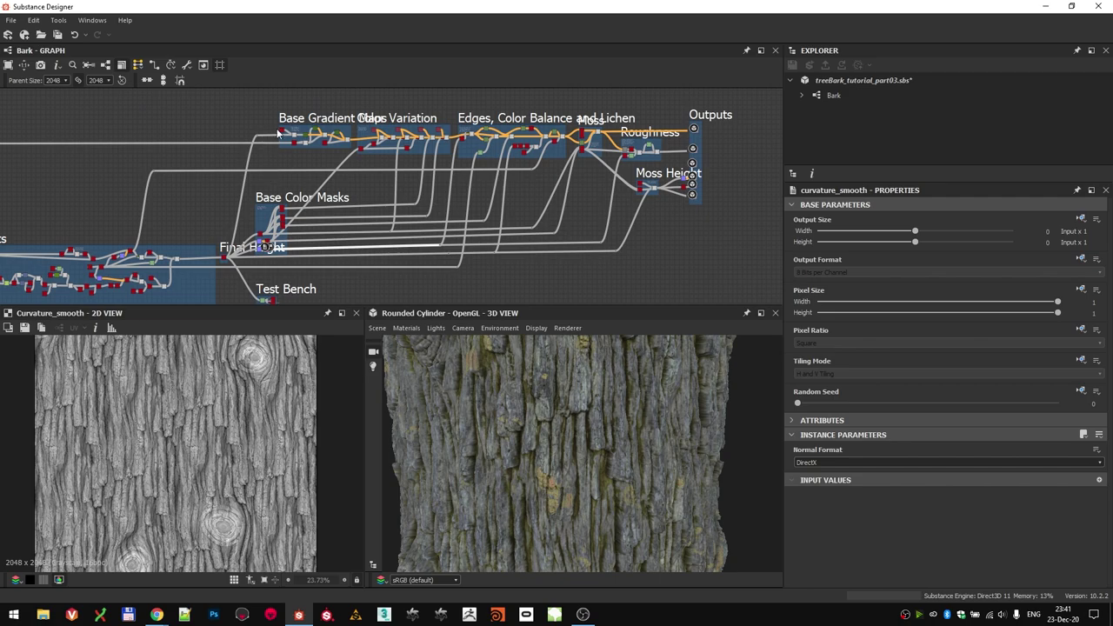
- Preview the Blend in Base Gradient Maps that mixes the BnW Spots 2 noise with the bark height
scroll(326, 163, "up", 4)
scroll(345, 224, "down", 3)
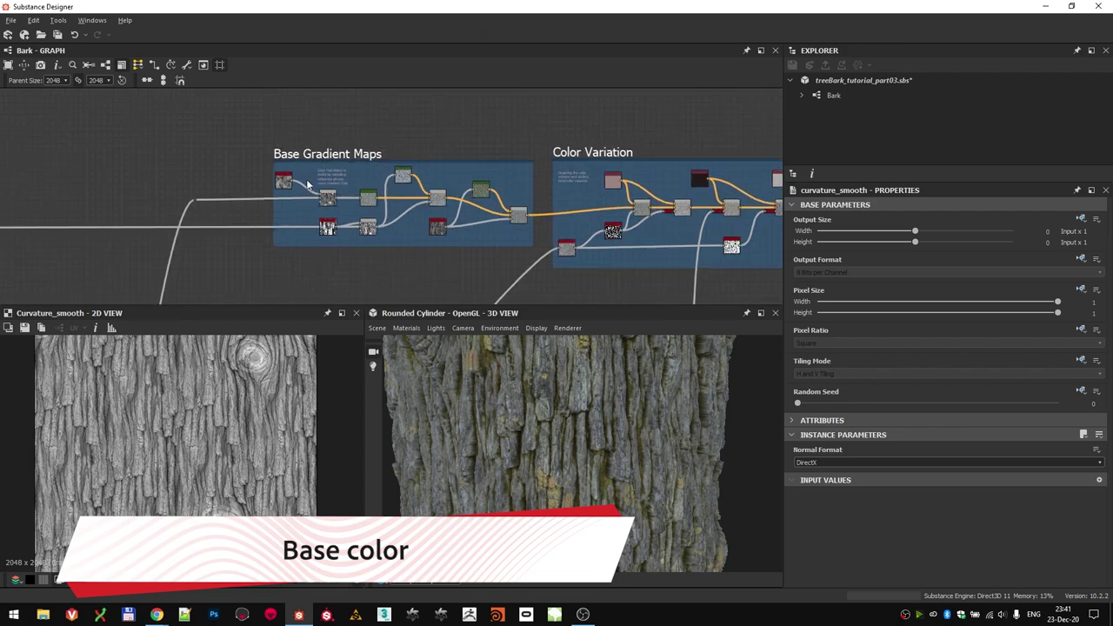
scroll(306, 184, "up", 5)
scroll(454, 243, "down", 2)
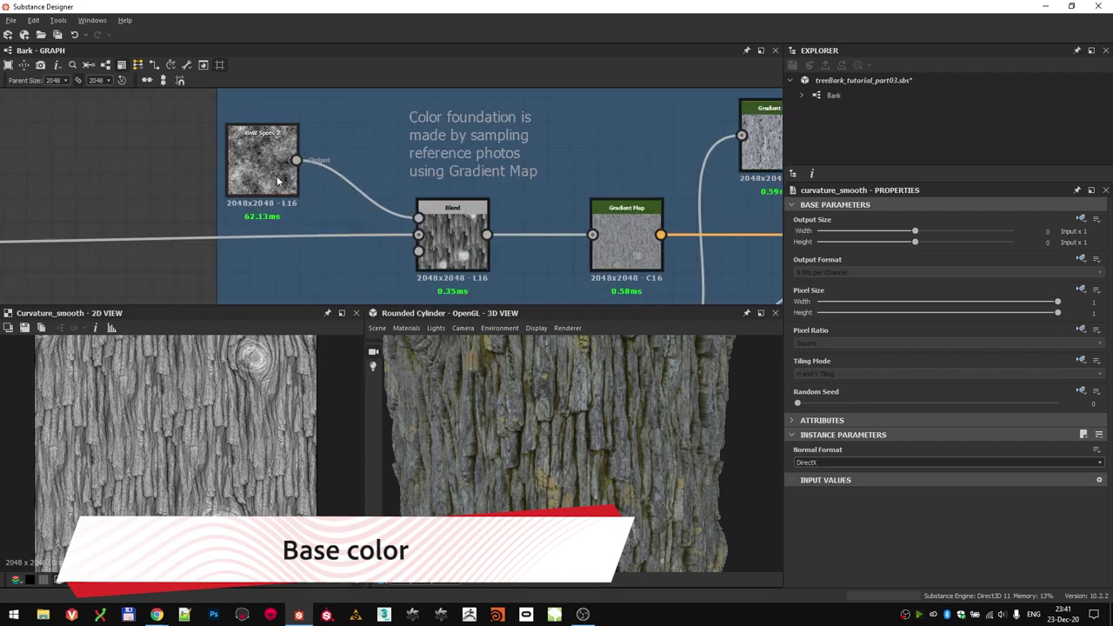
scroll(453, 248, "down", 1)
double_click(453, 249)
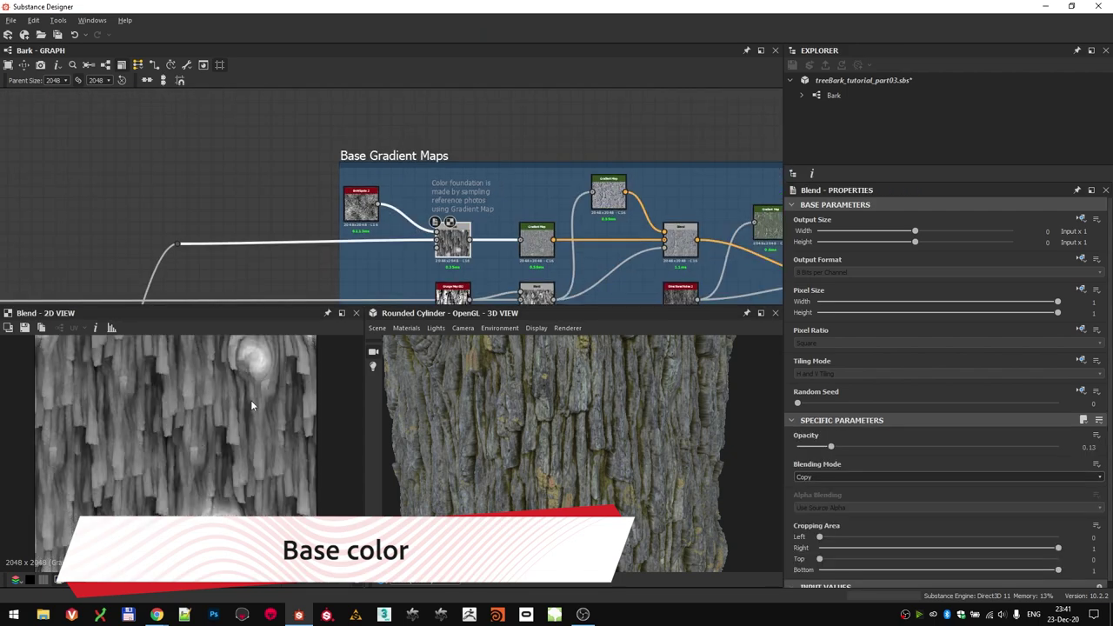
scroll(425, 260, "up", 2)
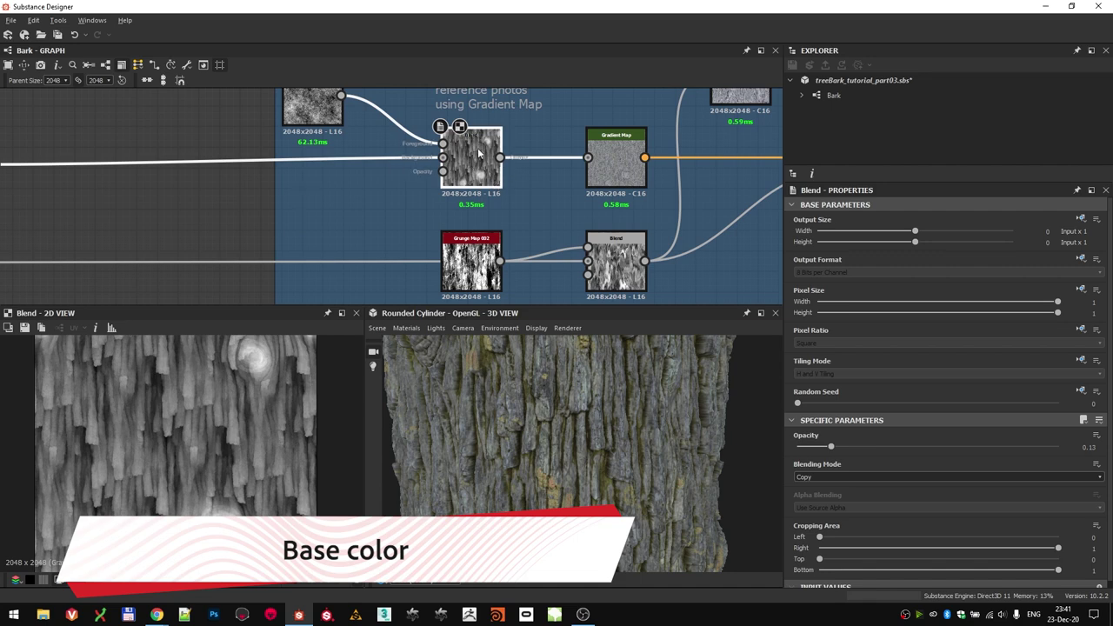
- Examine the Blend's noise detail up close and preview the Gradient Map fed by it
middle_click_drag(451, 165, 318, 182)
double_click(319, 137)
double_click(375, 167)
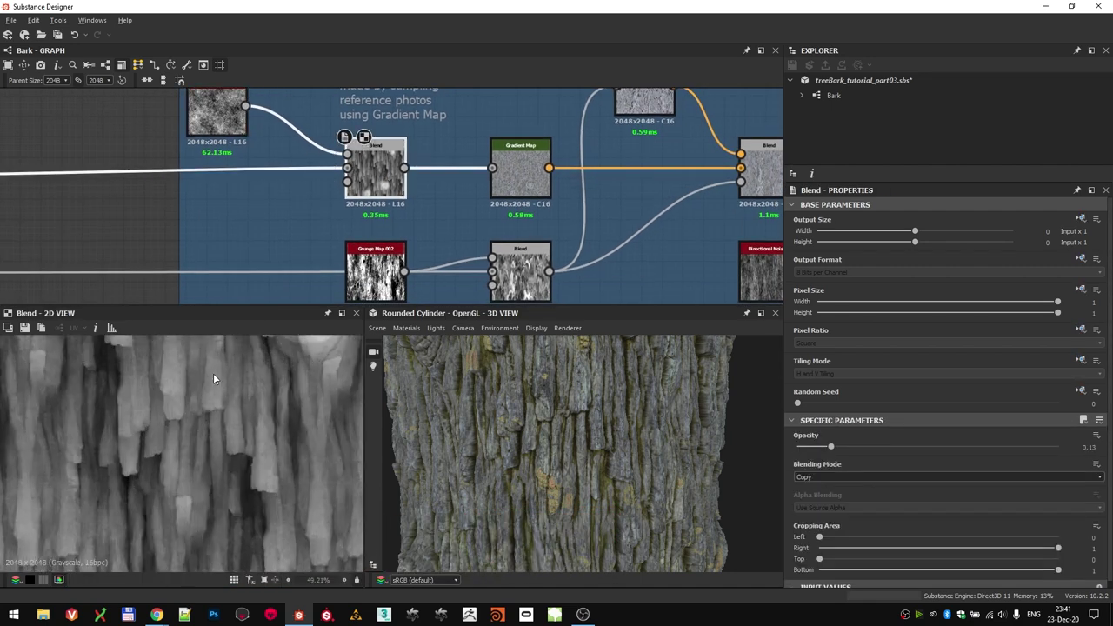
scroll(146, 390, "up", 3)
middle_click_drag(459, 219, 414, 223)
double_click(474, 170)
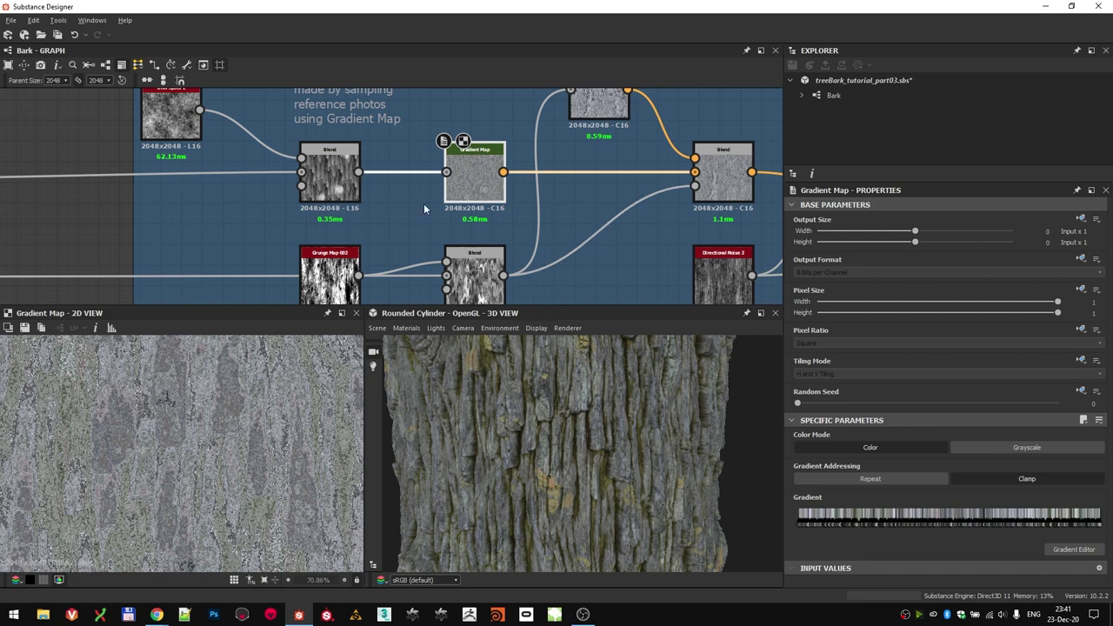
- Preview the Grunge Map 002 node in the Base Gradient Maps frame
scroll(388, 176, "down", 3)
scroll(344, 200, "up", 3)
double_click(341, 200)
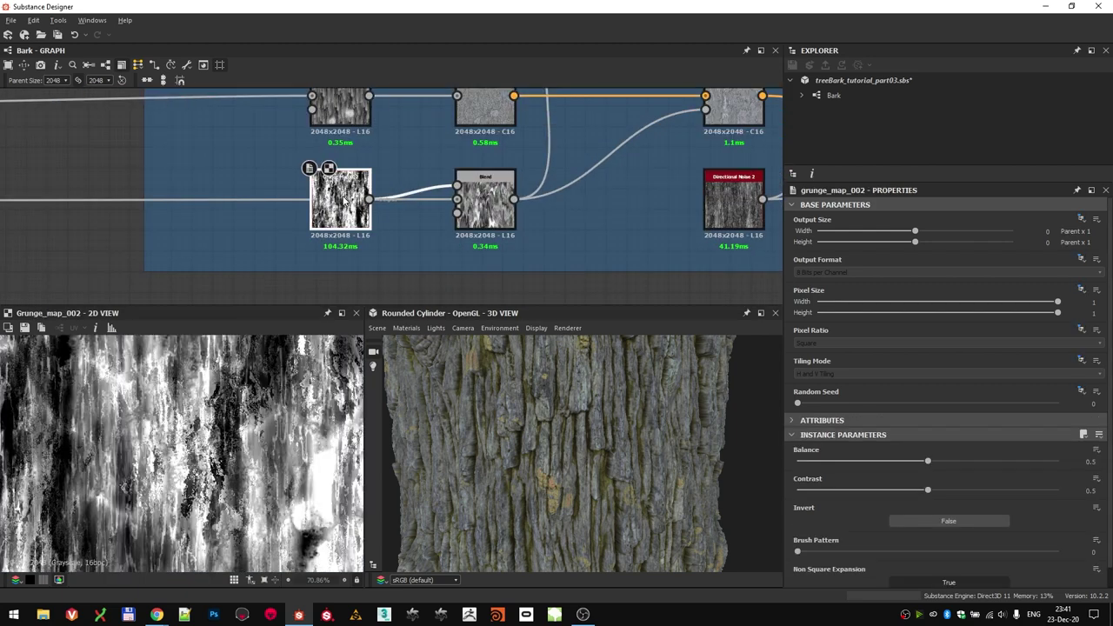
- Move the Grunge Map 002 node clear of the Blend's background connection and preview the Directional Warp feeding that Blend
left_click_drag(344, 200, 256, 162)
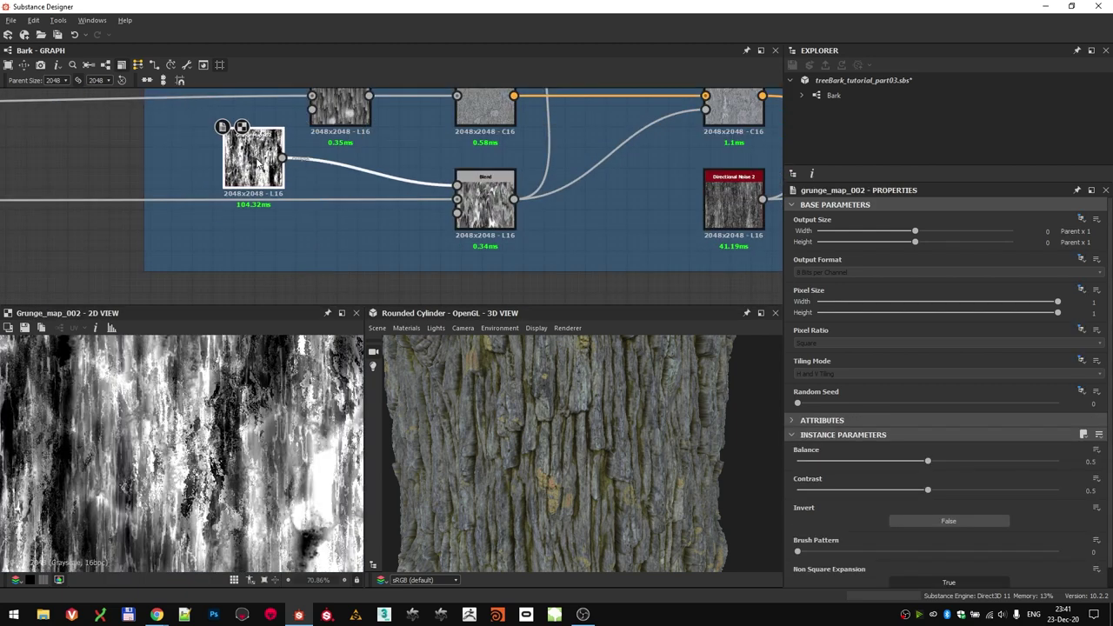
double_click(458, 200)
key("f")
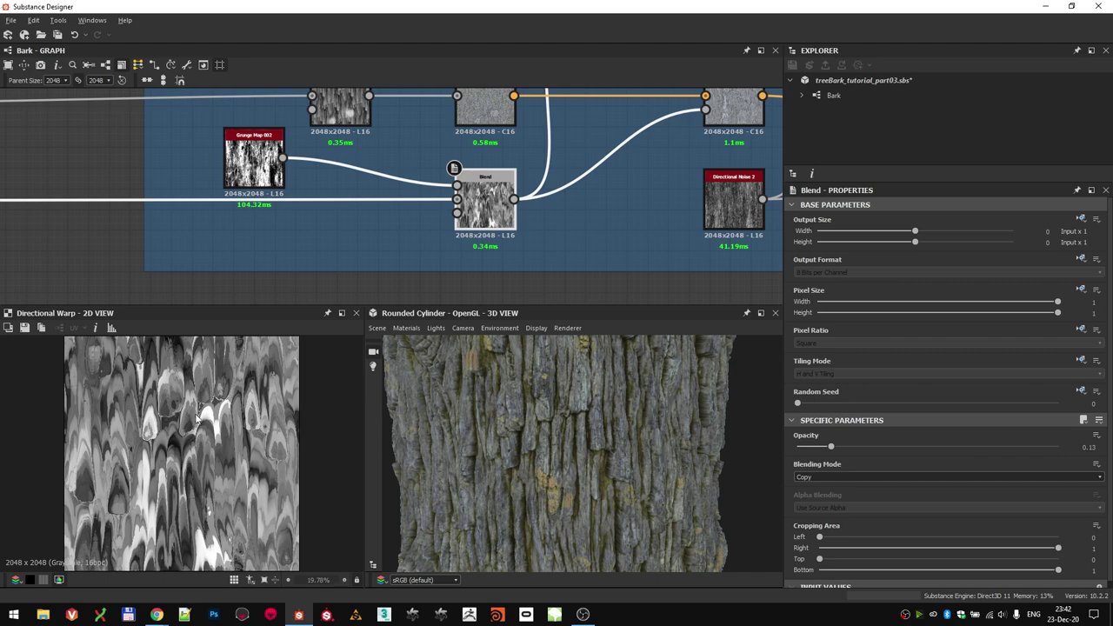
- Trace the Directional Warp connection back through the graph and return to the gradient maps in Base Gradient Maps
scroll(202, 228, "down", 5)
middle_click_drag(118, 231, 539, 196)
middle_click_drag(192, 266, 687, 244)
middle_click_drag(276, 226, 609, 105)
middle_click_drag(316, 268, 417, 113)
scroll(392, 165, "up", 3)
scroll(486, 181, "down", 6)
middle_click_drag(684, 132, 209, 143)
middle_click_drag(696, 184, 306, 198)
scroll(306, 199, "up", 5)
scroll(306, 199, "up", 5)
scroll(330, 233, "down", 2)
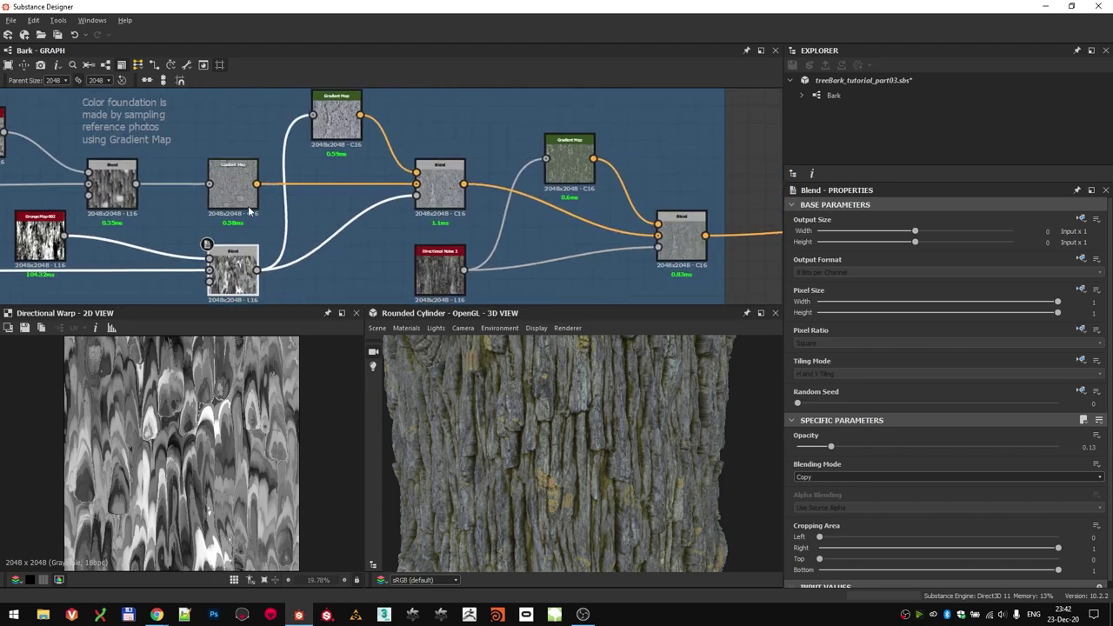
- Compare the two Gradient Map nodes feeding the first color Blend, examining their detail up close
left_click(337, 126)
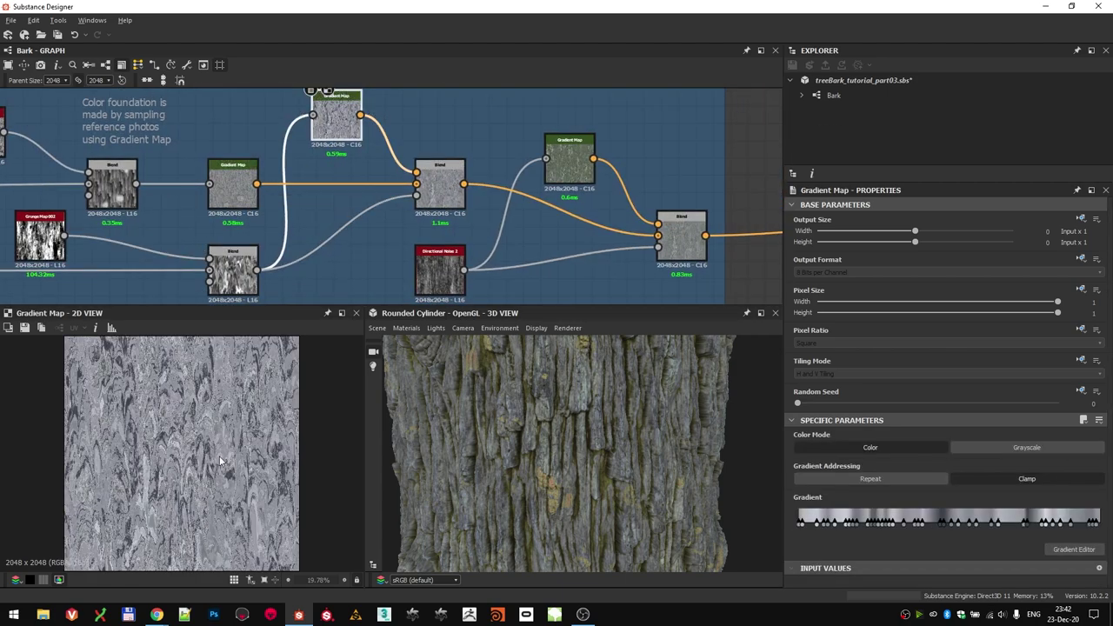
double_click(236, 181)
scroll(219, 462, "up", 9)
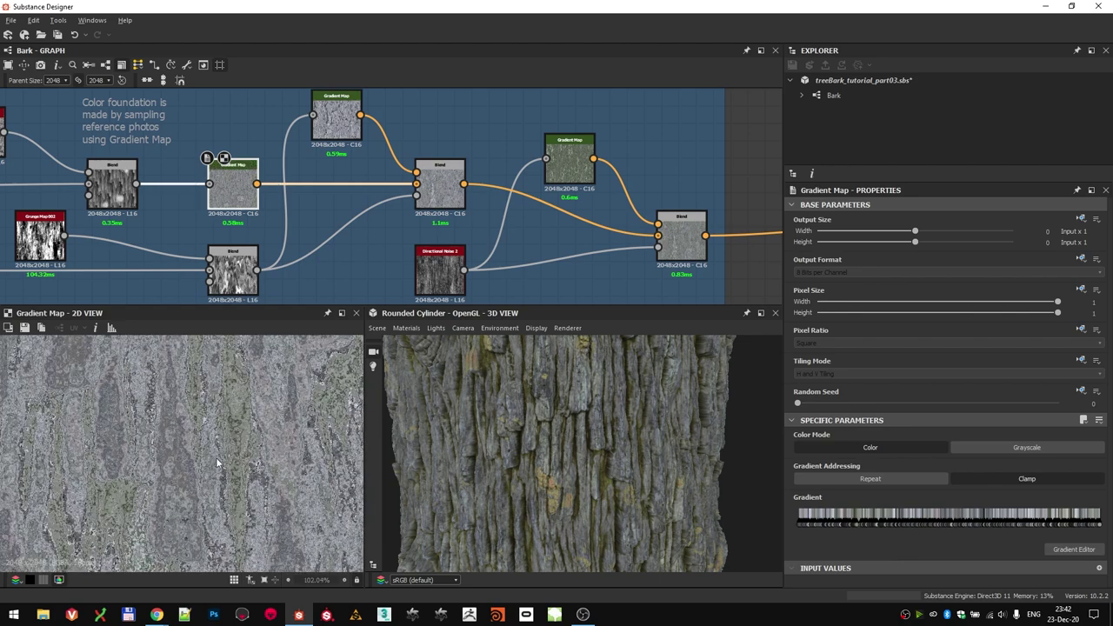
double_click(339, 119)
scroll(167, 437, "down", 2)
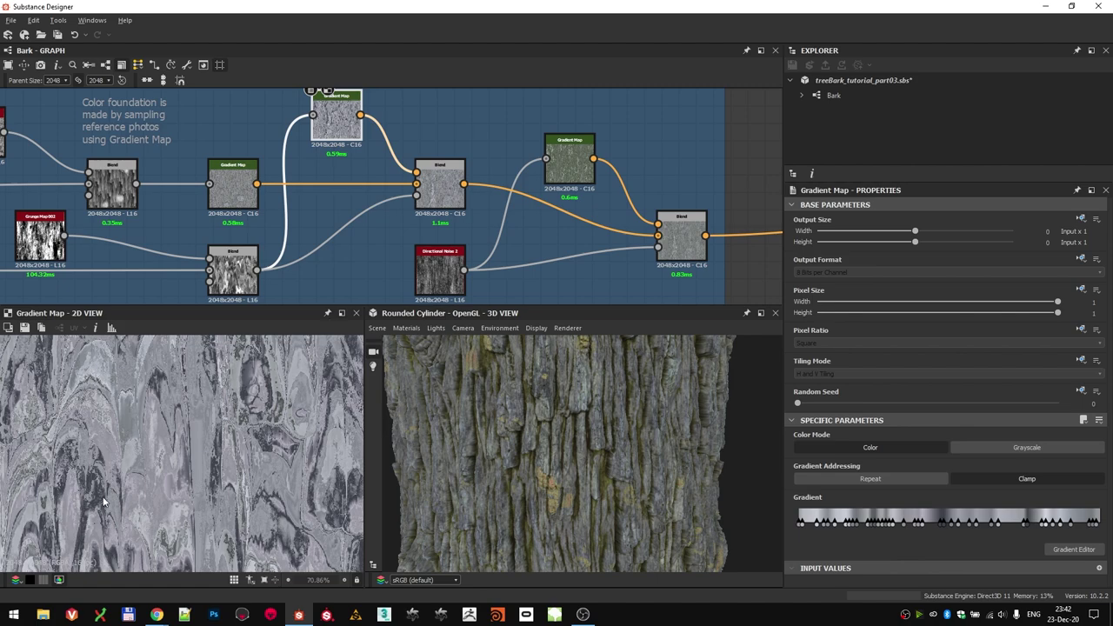
- Preview the grunge and Directional Warp Blend, and the color Blend that uses it to mix the two gradient maps
middle_click_drag(350, 235, 252, 256)
double_click(351, 204)
middle_click_drag(206, 226, 385, 136)
left_click(255, 199)
scroll(155, 446, "down", 3)
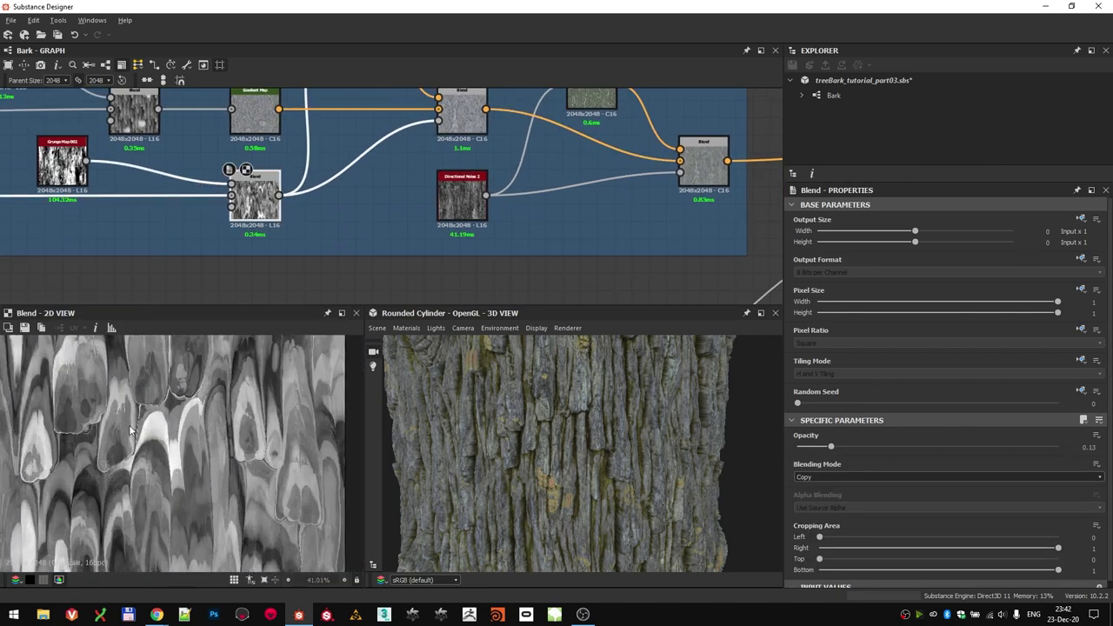
left_click(261, 119)
left_click(462, 113)
scroll(135, 488, "down", 3)
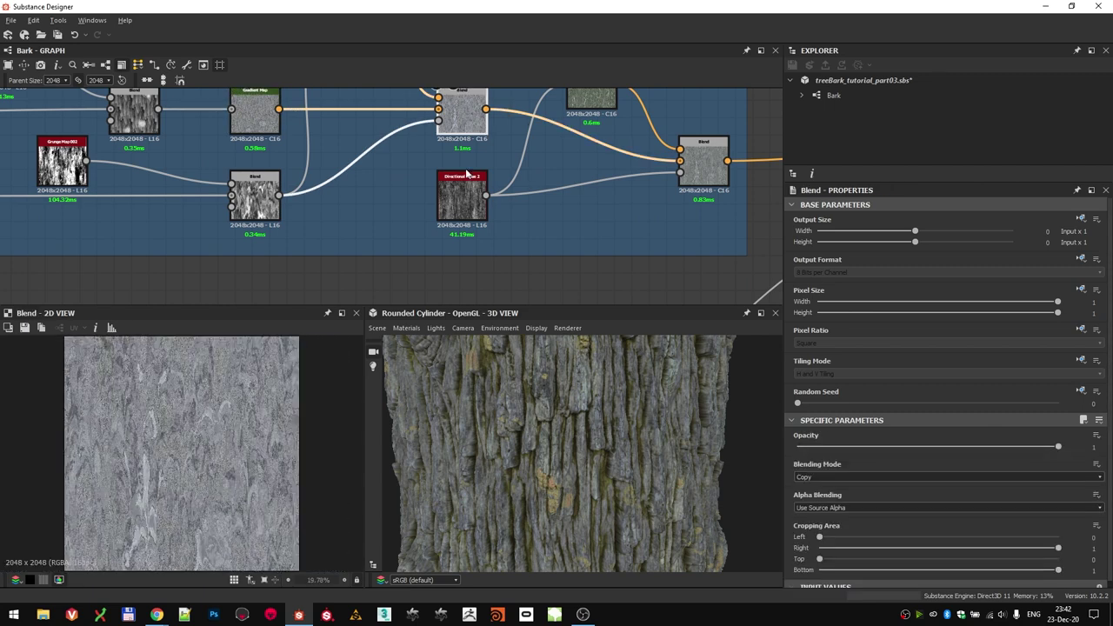
- Preview the Directional Noise 2 node and the green Gradient Map fed by it
middle_click_drag(565, 97, 390, 141)
scroll(219, 234, "up", 2)
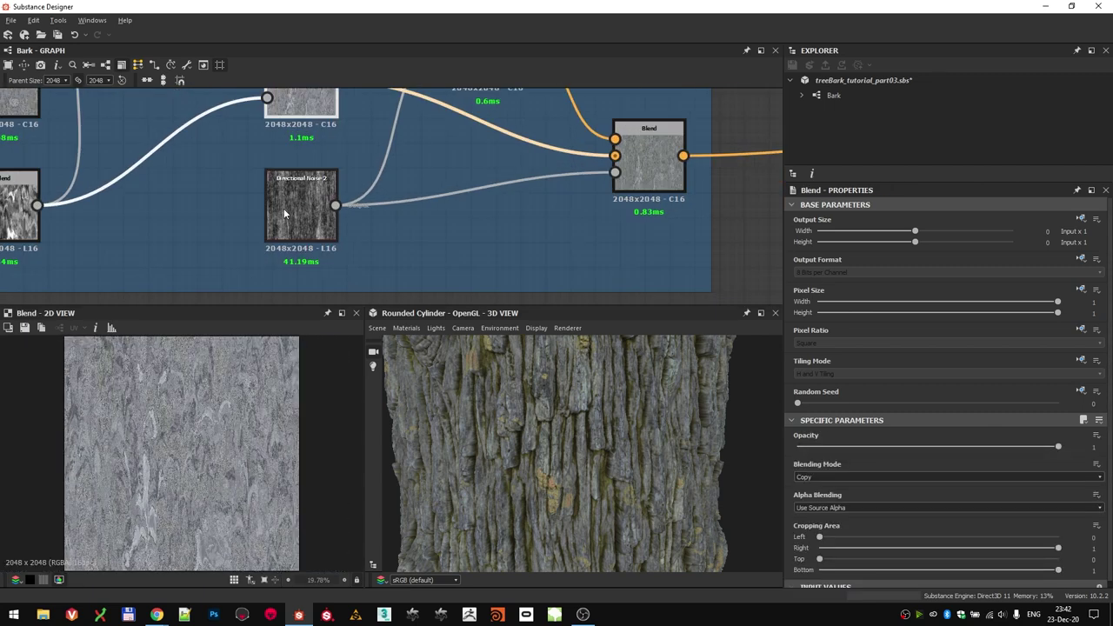
left_click(300, 202)
middle_click_drag(419, 157, 289, 252)
left_click(352, 143)
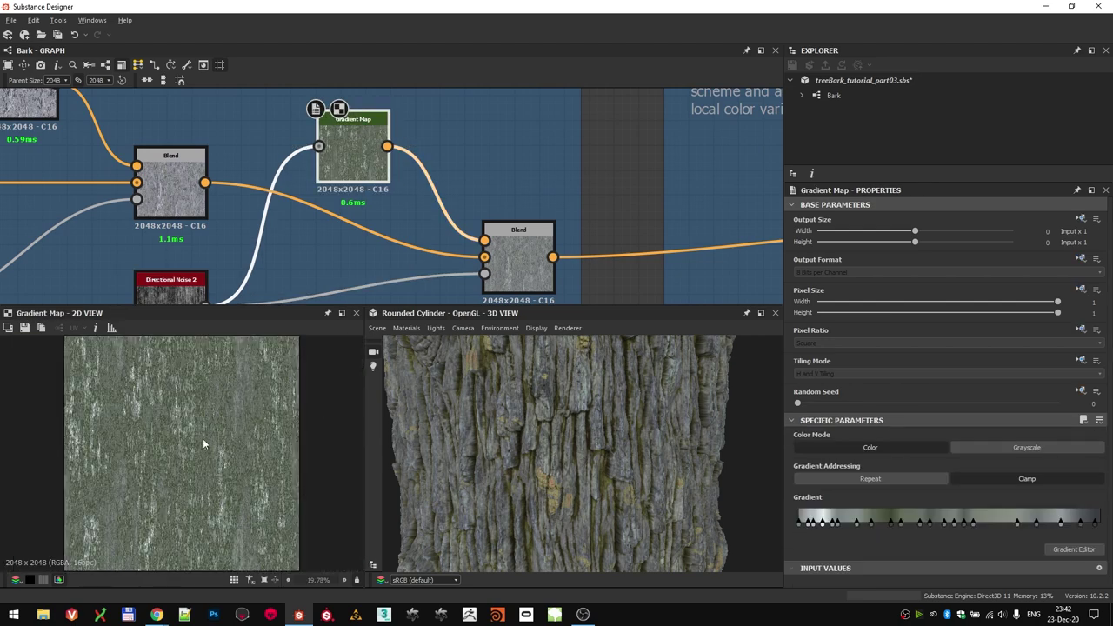
- Preview the final Blend in Base Gradient Maps up close and compare it with its inputs
middle_click_drag(344, 216, 300, 122)
left_click(474, 174)
double_click(127, 218)
scroll(179, 421, "up", 4)
middle_click_drag(361, 220, 217, 255)
scroll(336, 199, "up", 4)
double_click(336, 199)
scroll(240, 455, "up", 3)
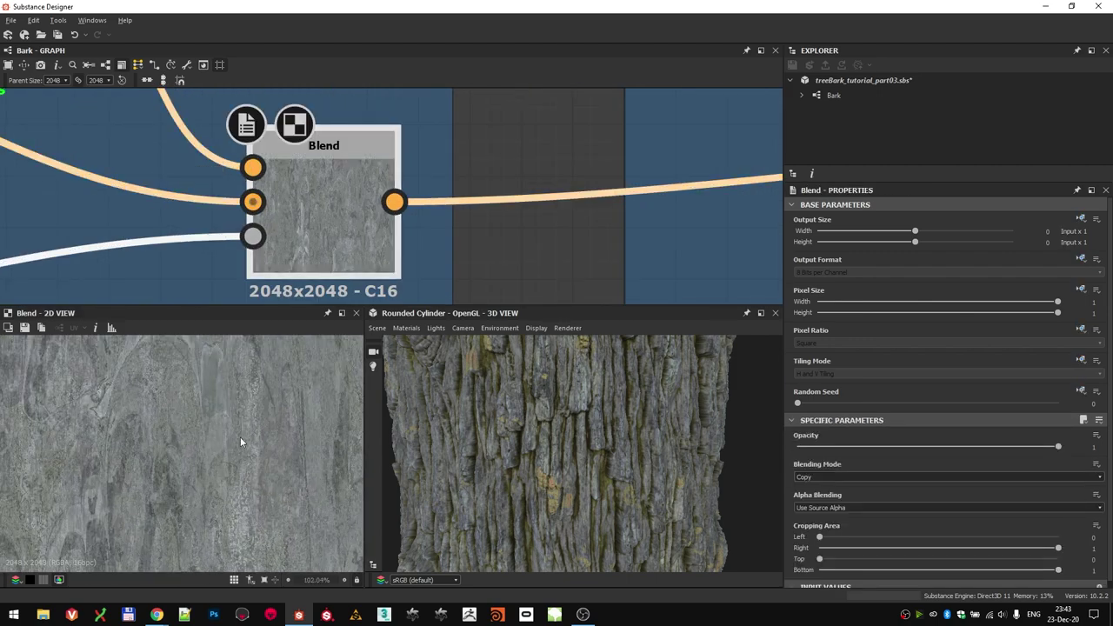
scroll(312, 198, "down", 4)
double_click(27, 148)
double_click(332, 206)
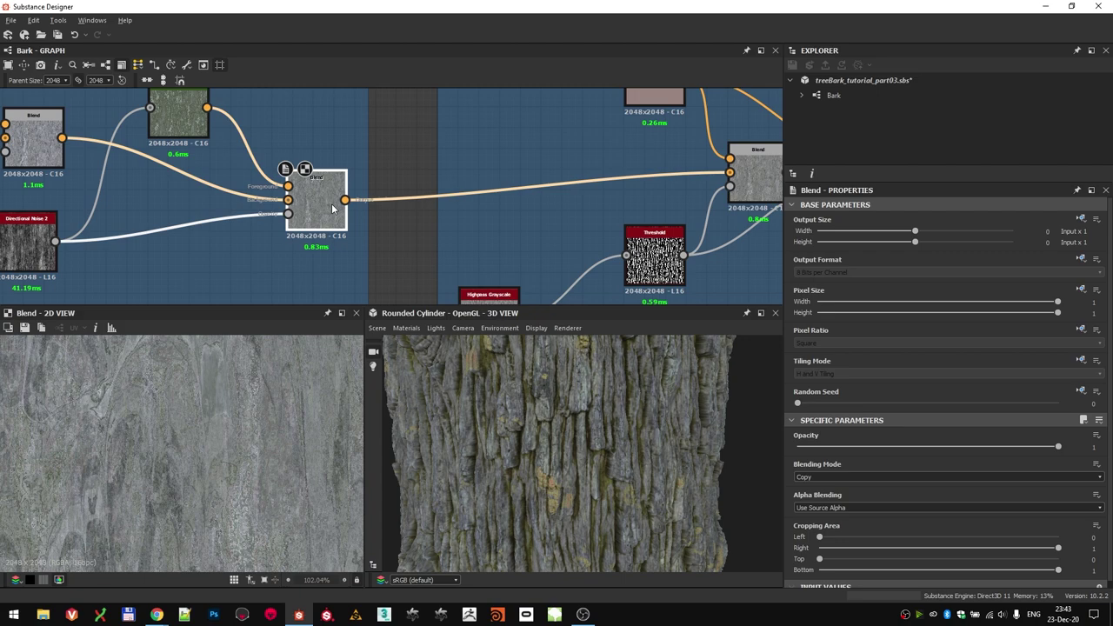
- Review the whole Base Gradient Maps frame and its place ahead of the Color Variation stage
scroll(401, 283, "down", 5)
scroll(196, 471, "down", 6)
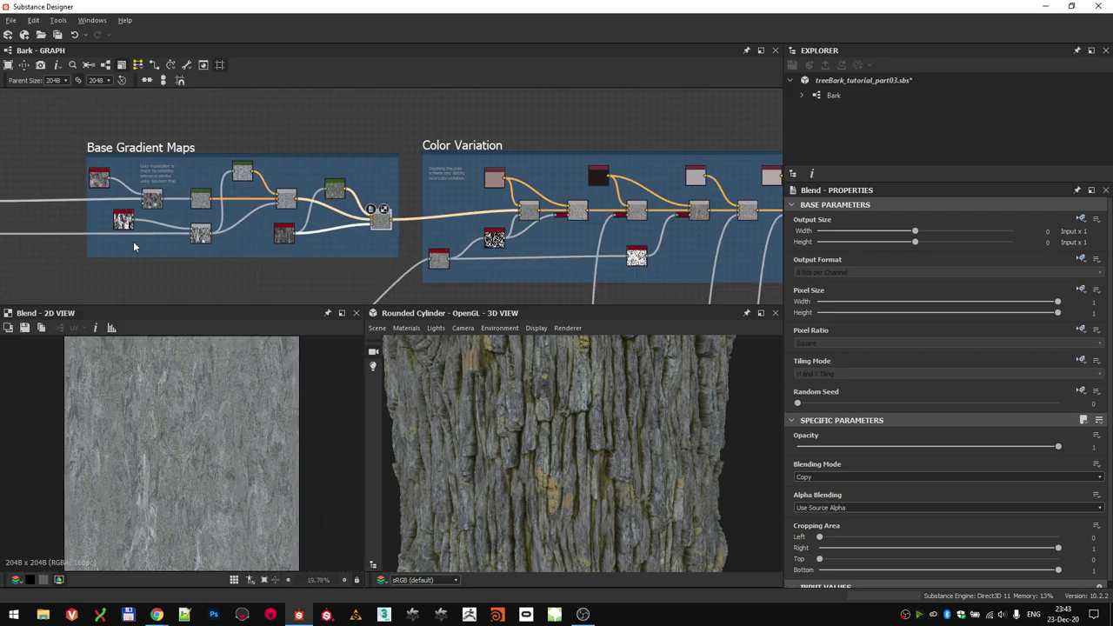
scroll(158, 196, "up", 5)
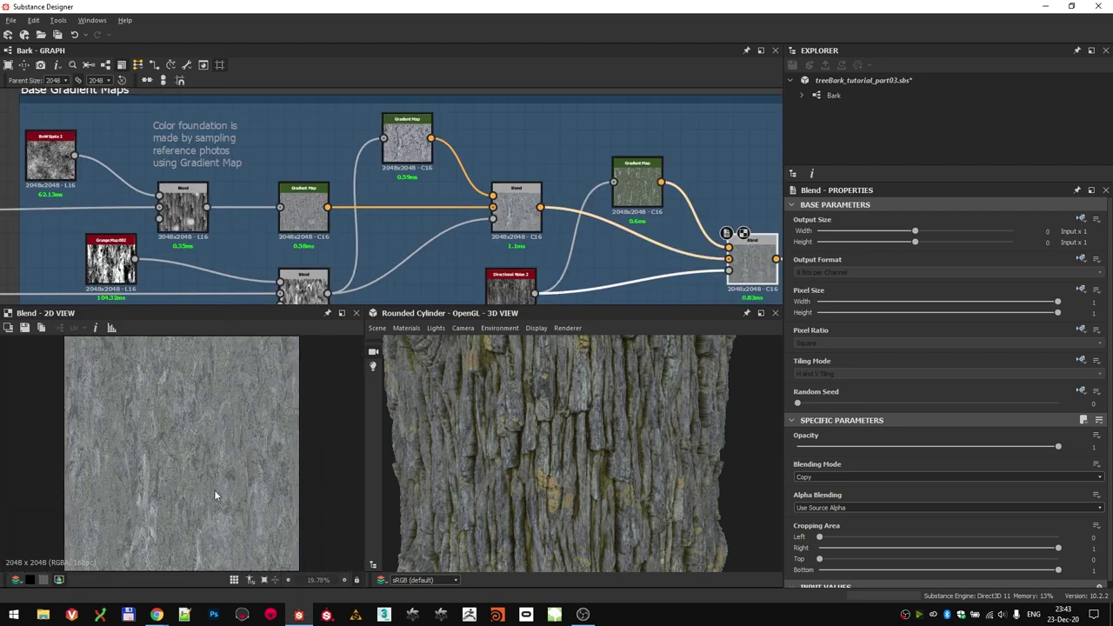
scroll(287, 196, "down", 8)
middle_click_drag(287, 205, 268, 234)
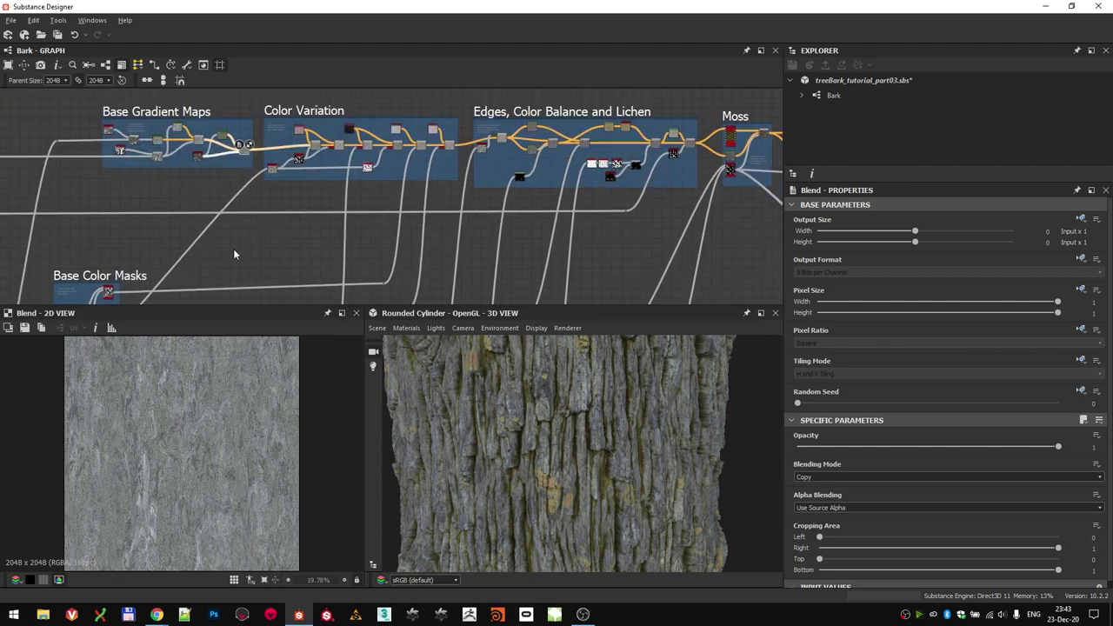
- Preview the Highpass Grayscale node and the Threshold fed by it in the Color Variation frame
scroll(160, 278, "up", 6)
middle_click_drag(266, 167, 205, 224)
scroll(209, 224, "down", 4)
middle_click_drag(296, 240, 246, 330)
scroll(202, 289, "up", 10)
middle_click_drag(202, 290, 389, 90)
double_click(203, 227)
scroll(201, 227, "down", 3)
scroll(163, 209, "up", 2)
double_click(214, 181)
middle_click_drag(479, 115, 399, 161)
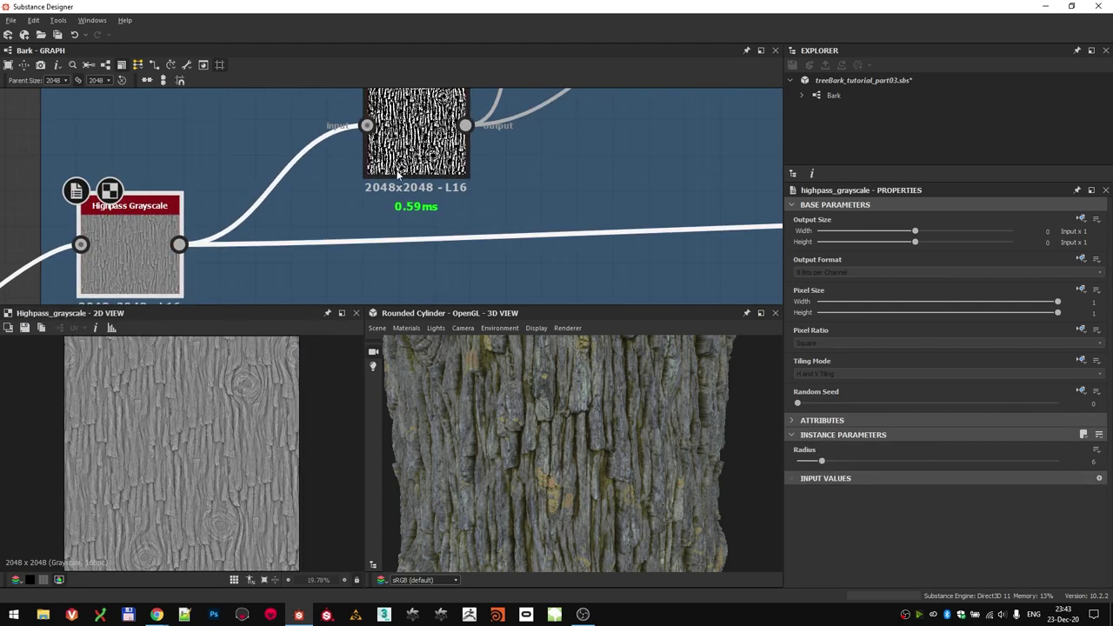
double_click(403, 145)
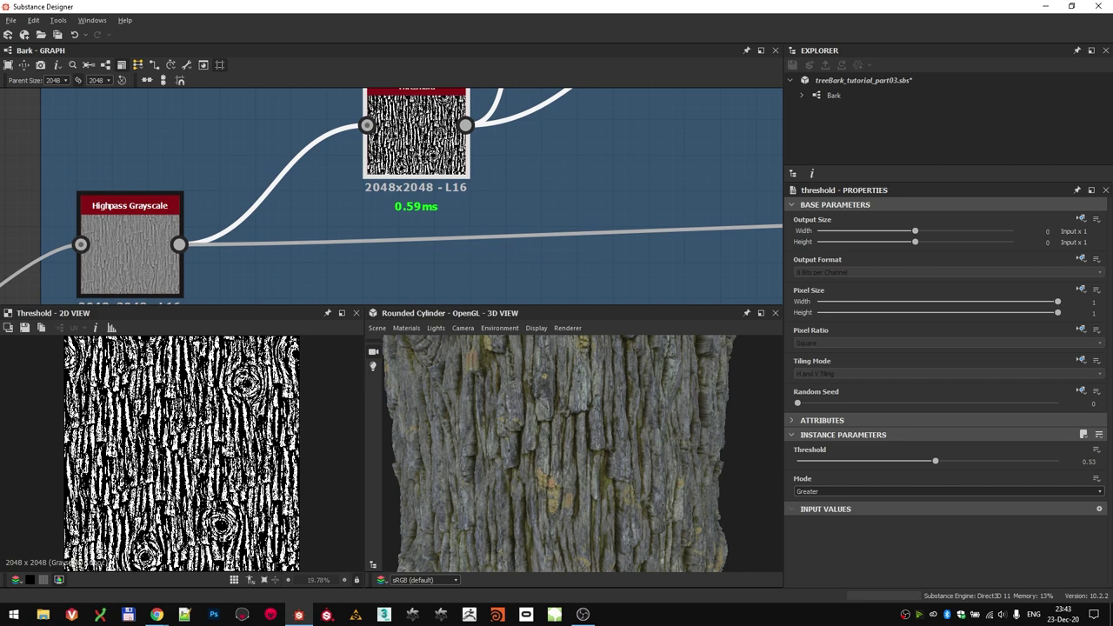
- Preview the first Soft Light Blend in Color Variation and the pinkish-brown Uniform Color feeding it
scroll(525, 189, "down", 2)
middle_click_drag(526, 189, 374, 286)
double_click(415, 141)
scroll(272, 396, "up", 5)
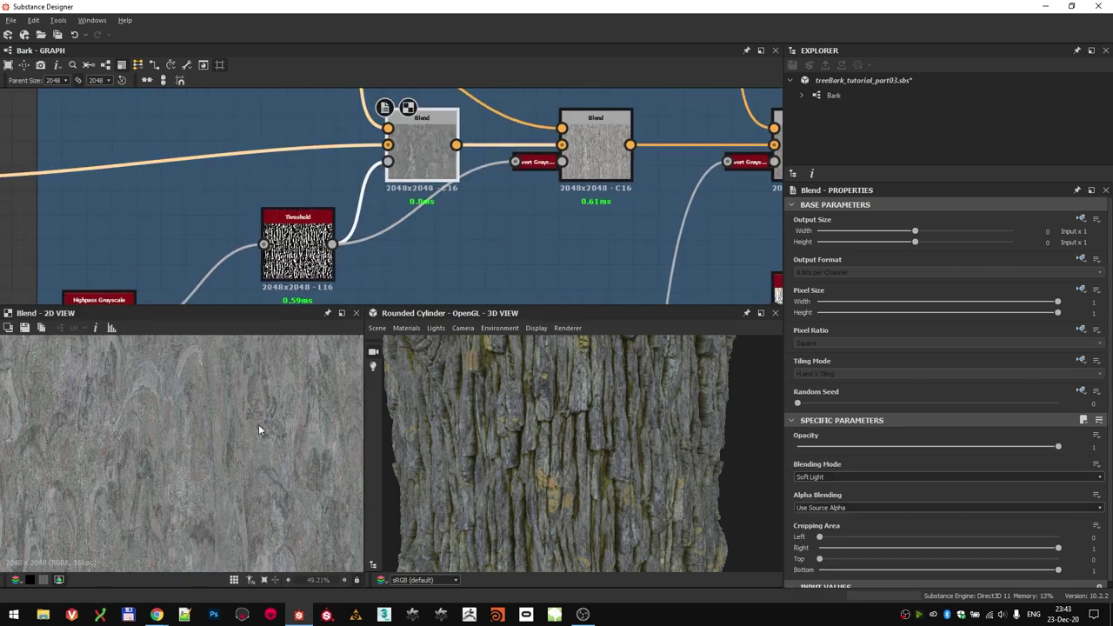
middle_click_drag(443, 101, 409, 223)
double_click(265, 171)
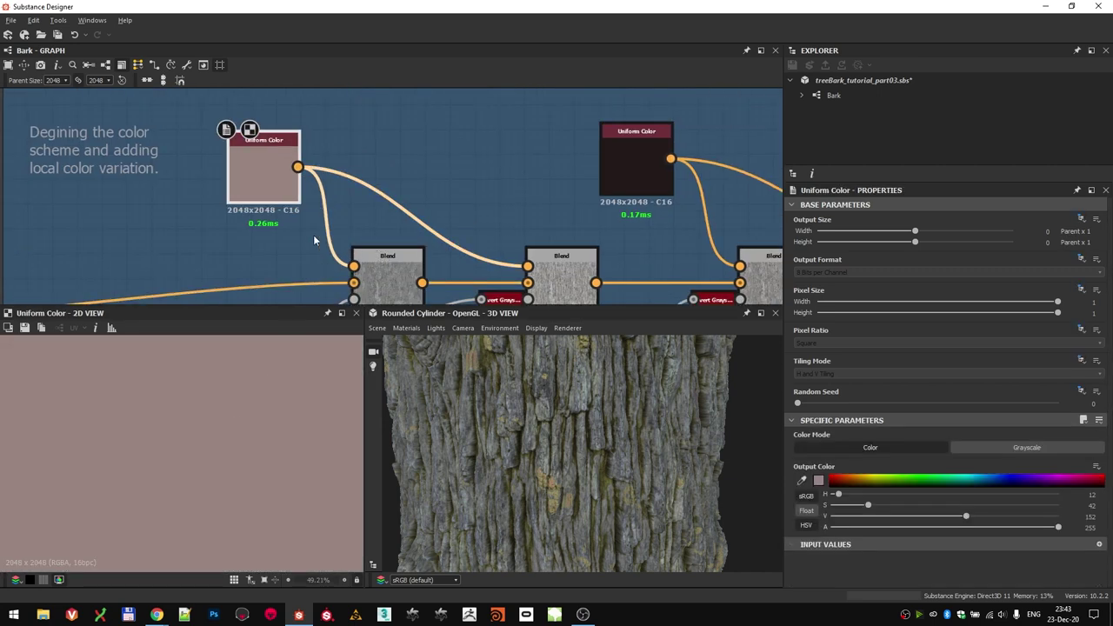
- Compare the outputs of the first Soft Light Blend and the following Add (Linear Dodge) Blend in Color Variation
middle_click_drag(317, 233, 278, 166)
scroll(316, 207, "down", 1)
double_click(352, 221)
scroll(219, 427, "up", 2)
middle_click_drag(453, 223, 314, 201)
double_click(353, 187)
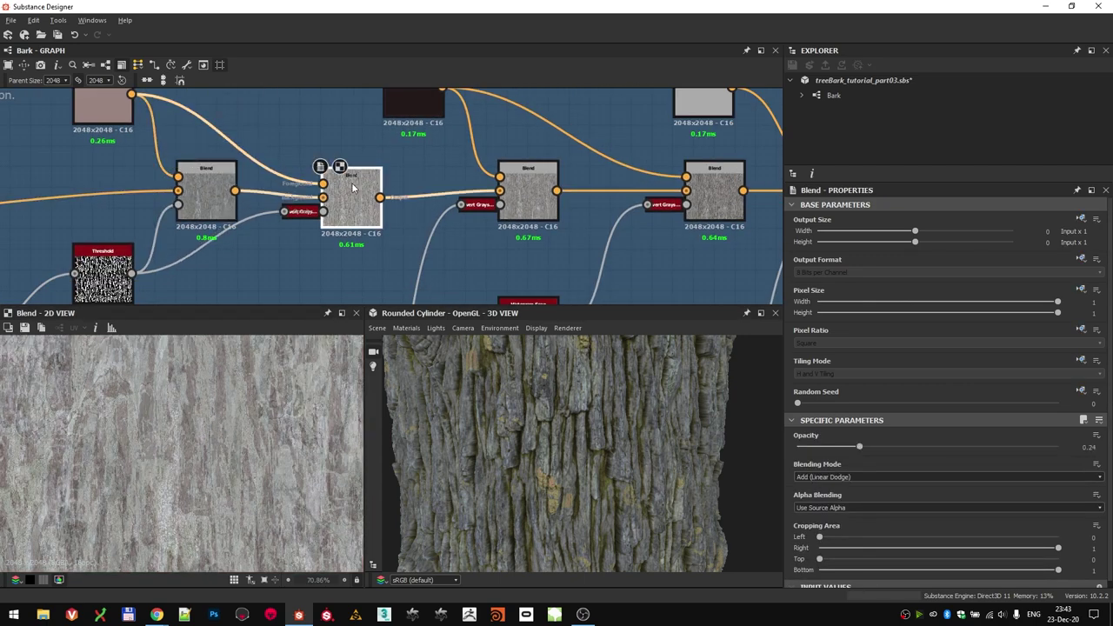
double_click(221, 221)
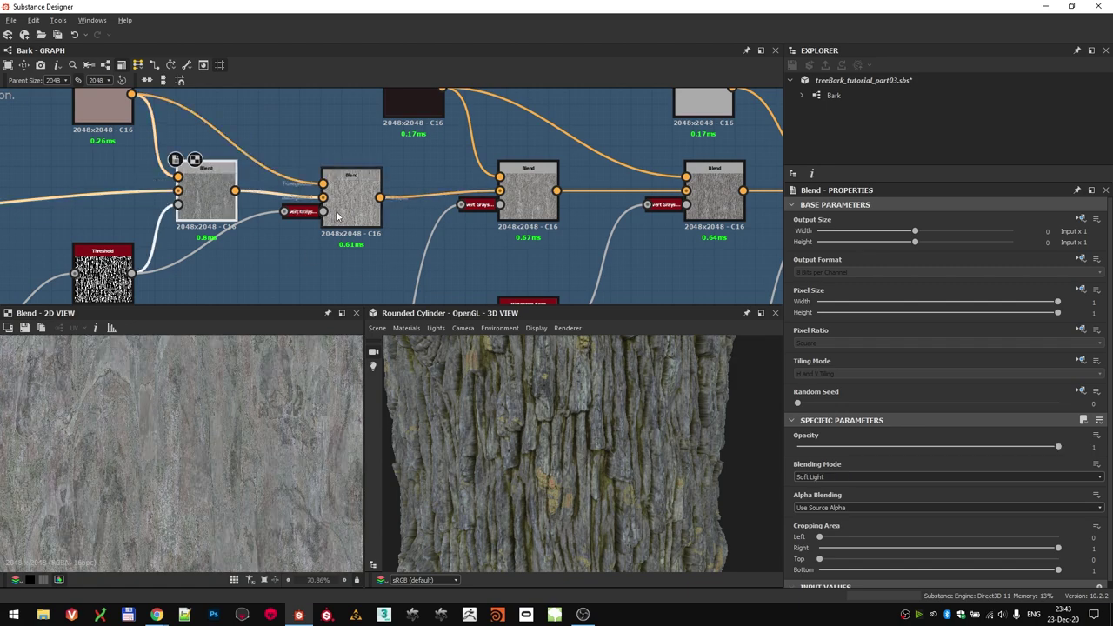
double_click(371, 199)
- Preview the Threshold mask and its Invert Grayscale version used by the second Color Variation Blend
scroll(189, 462, "down", 2)
double_click(105, 272)
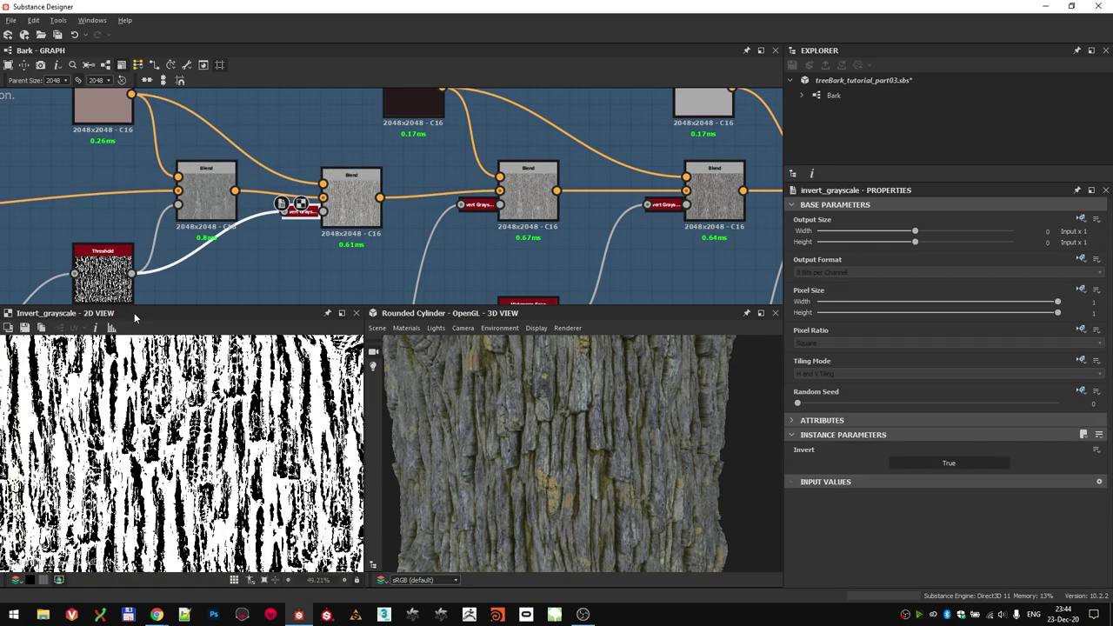
double_click(302, 211)
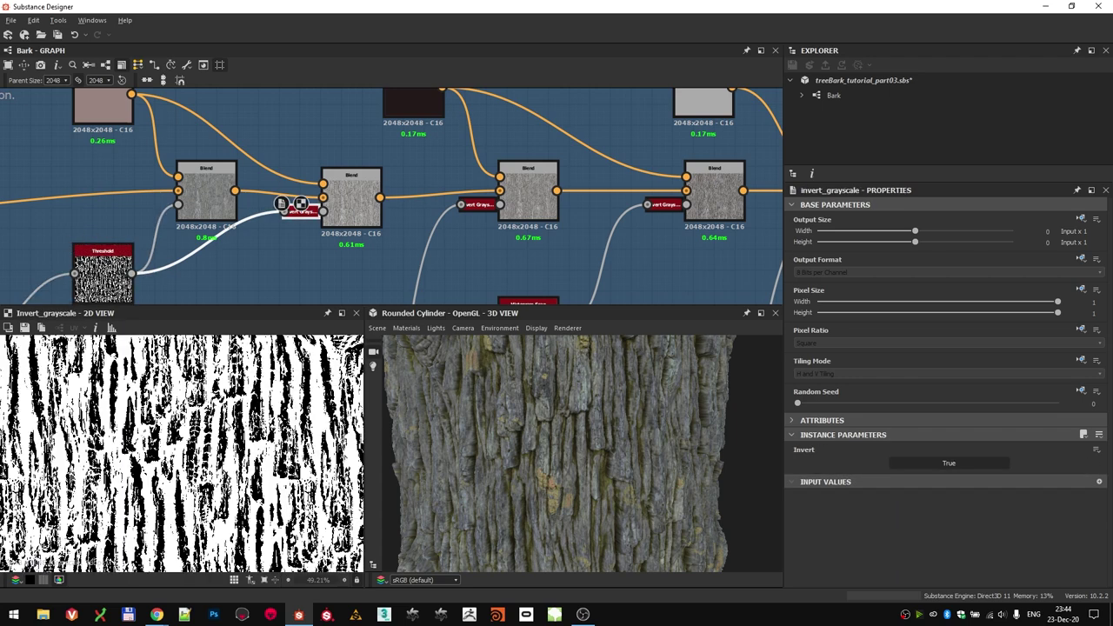
double_click(343, 199)
- Preview the dark Uniform Color node in the Color Variation frame
middle_click_drag(366, 187, 217, 155)
scroll(233, 196, "down", 1)
double_click(198, 113)
scroll(195, 440, "down", 5)
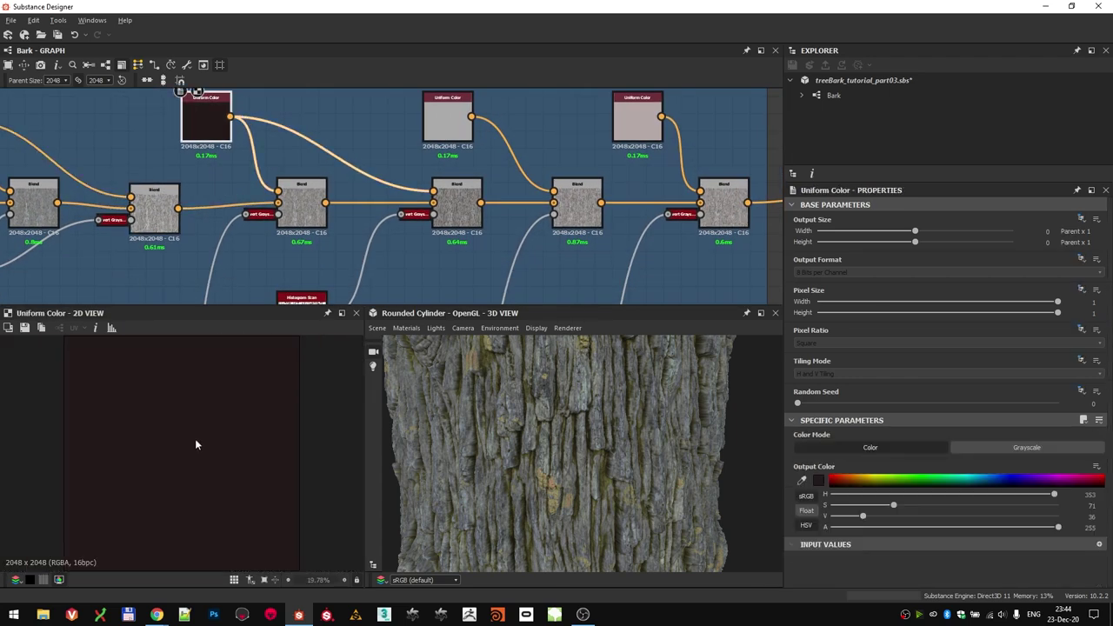
- Preview the HBAO mask used by the Multiply Blend and trace it back to its node beside Final Height
scroll(288, 226, "up", 2)
double_click(213, 232)
scroll(196, 452, "up", 3)
scroll(279, 261, "down", 5)
middle_click_drag(278, 261, 286, 201)
scroll(332, 129, "down", 6)
scroll(286, 199, "up", 3)
middle_click_drag(46, 171, 178, 119)
scroll(178, 119, "up", 6)
scroll(178, 119, "up", 1)
scroll(371, 148, "down", 5)
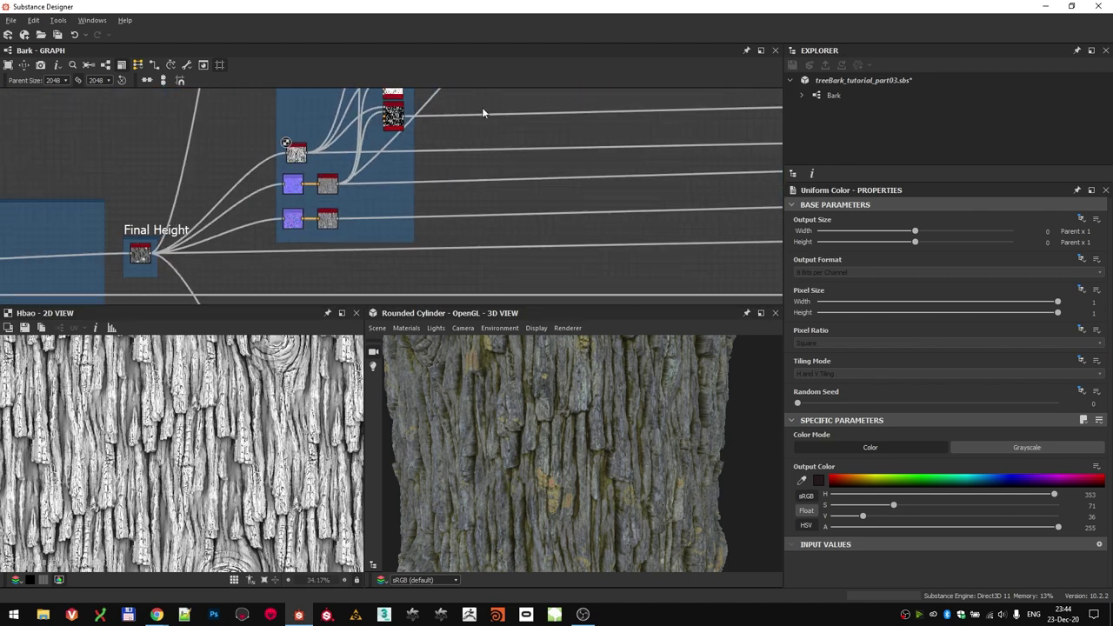
scroll(481, 114, "down", 3)
middle_click_drag(556, 109, 348, 243)
scroll(392, 165, "up", 9)
- Preview the inverted HBAO mask and compare the Multiply Blend with the Blend before it
double_click(401, 170)
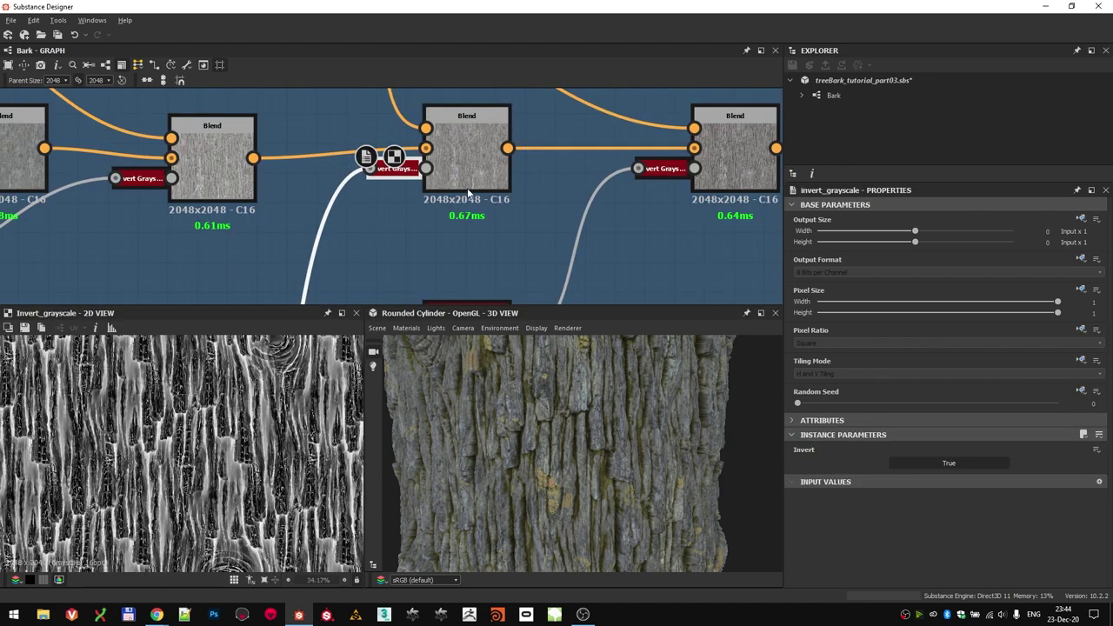
double_click(473, 184)
double_click(216, 156)
double_click(461, 142)
scroll(403, 207, "down", 3)
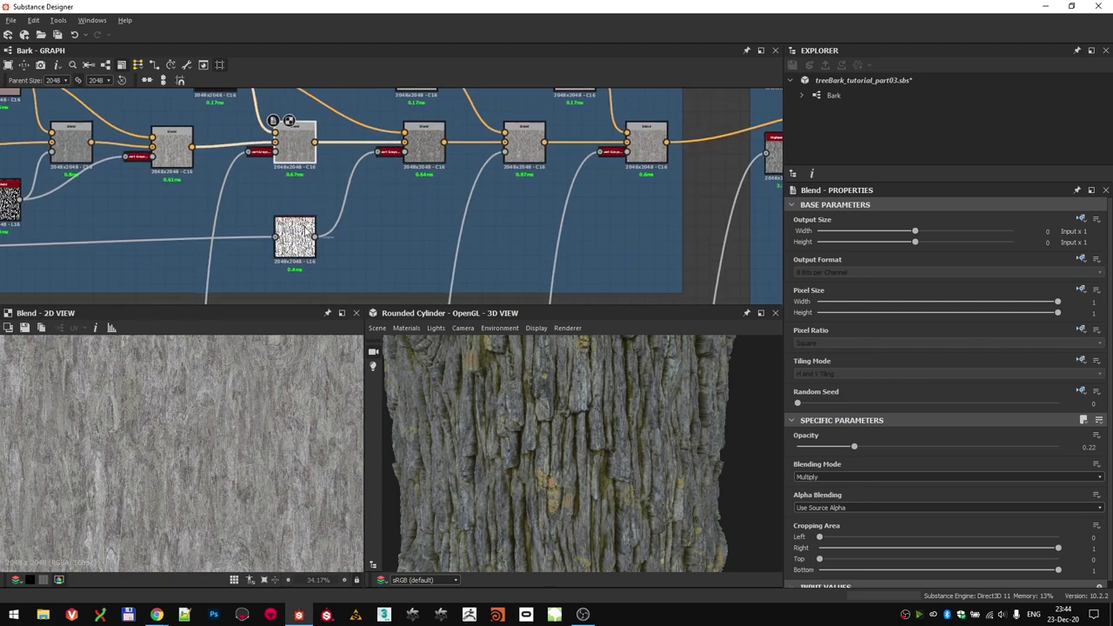
- Trace the Histogram Scan back to the Highpass Grayscale and preview the Invert Grayscale node it feeds up close
scroll(300, 226, "up", 2)
middle_click_drag(165, 235, 473, 198)
scroll(473, 198, "down", 3)
scroll(197, 216, "up", 4)
middle_click_drag(562, 211, 87, 218)
scroll(409, 193, "up", 3)
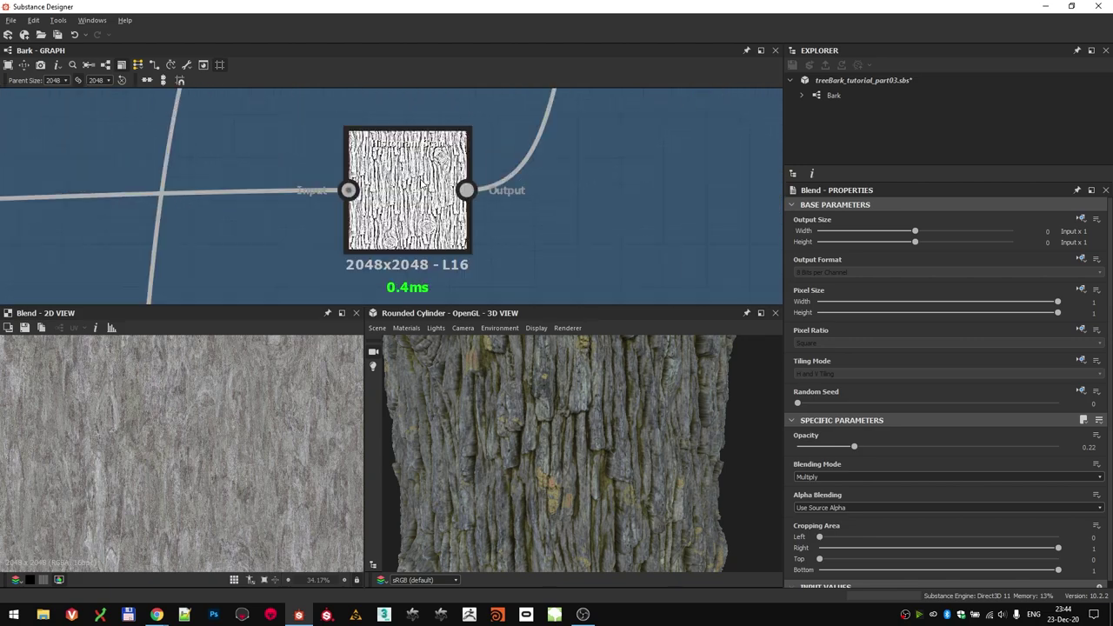
scroll(241, 204, "down", 5)
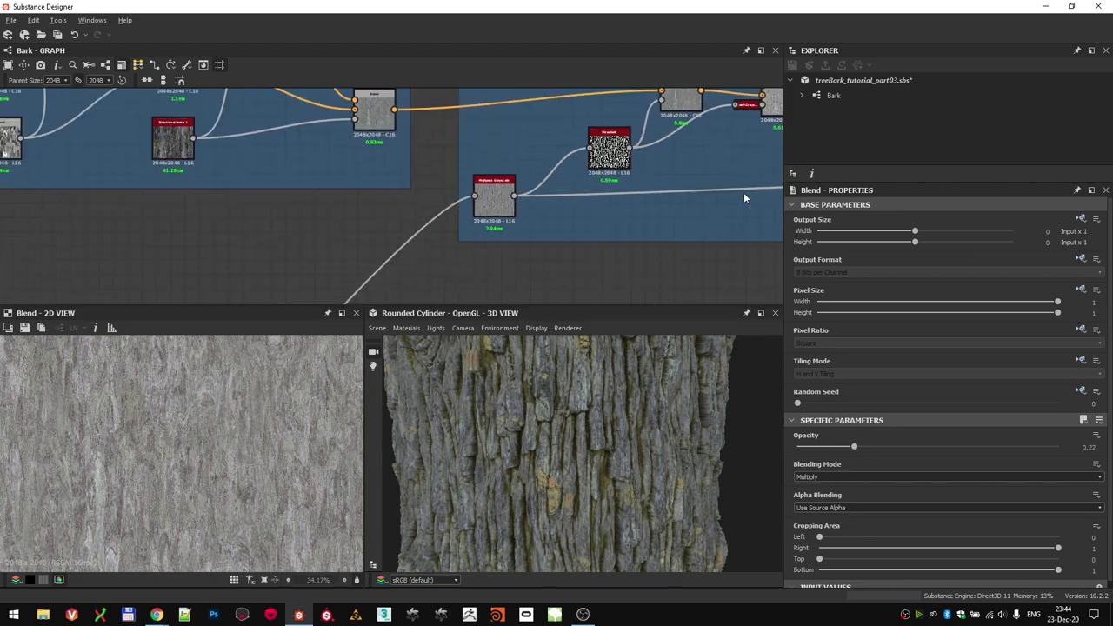
middle_click_drag(743, 198, 108, 254)
scroll(369, 163, "up", 2)
double_click(358, 169)
scroll(179, 444, "up", 4)
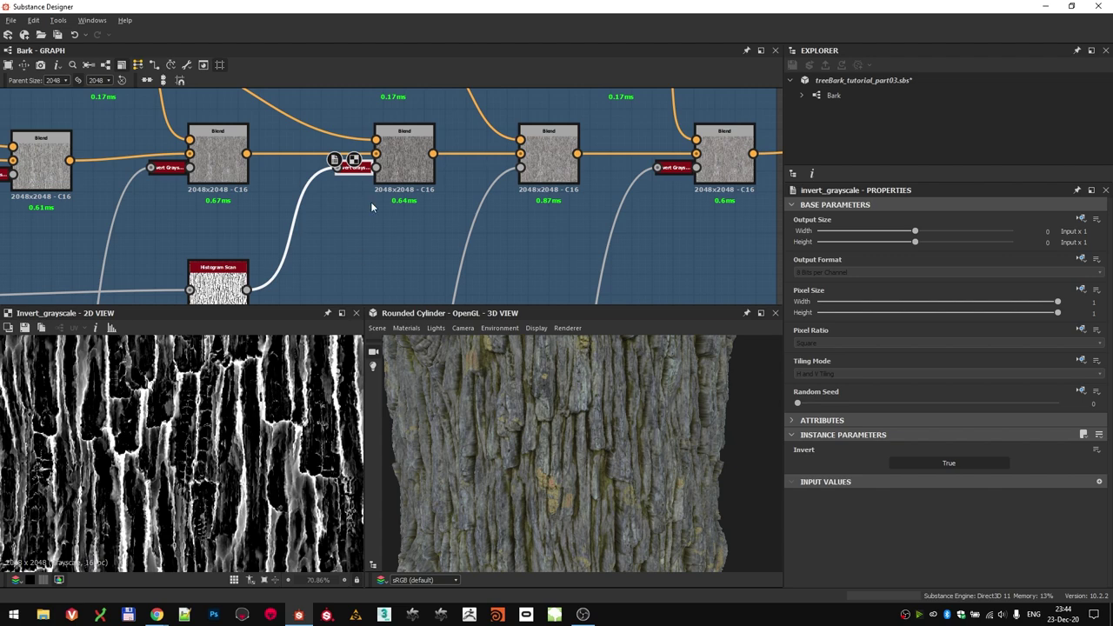
- Preview the Blend that applies the dark Uniform Color through the inverted Histogram Scan mask
middle_click_drag(371, 203, 373, 304)
left_click(408, 253)
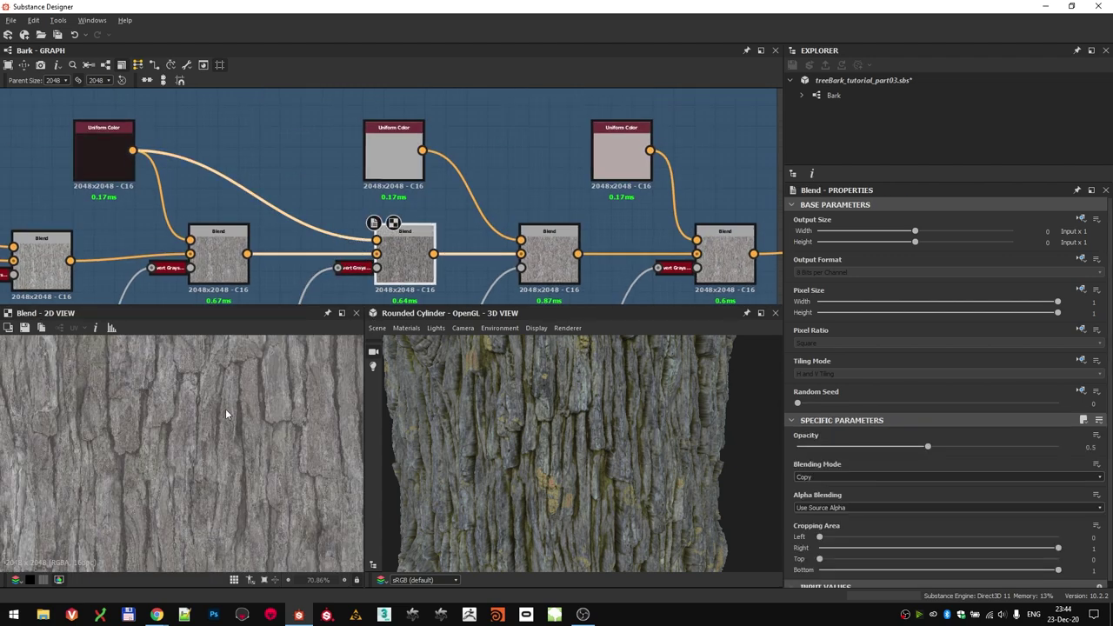
scroll(205, 447, "down", 5)
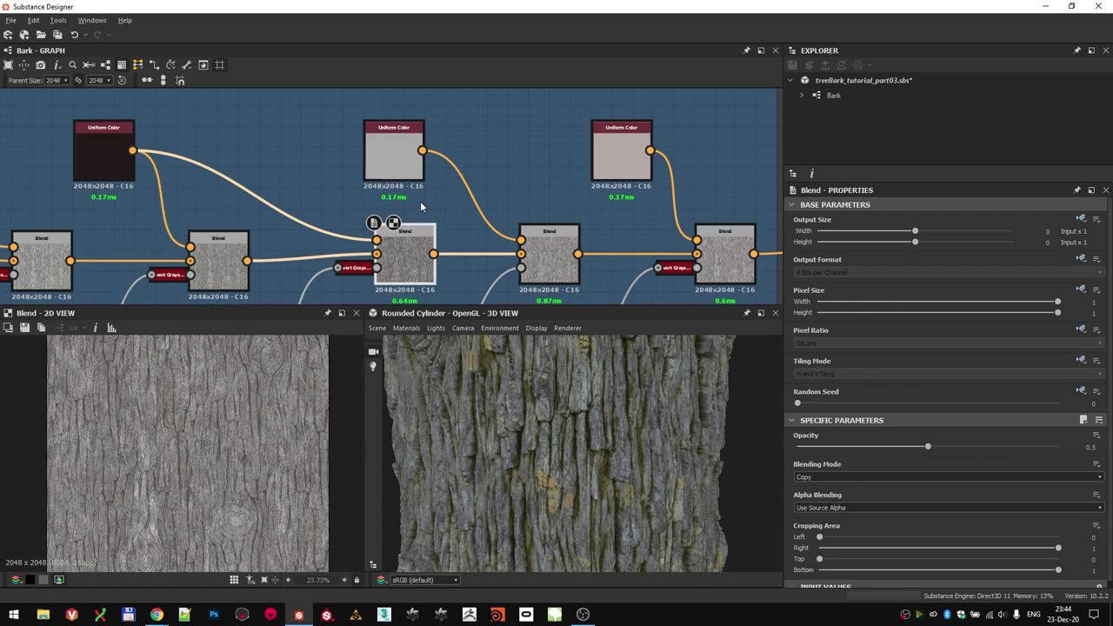
- Preview the light gray Uniform Color and the Dirt mask feeding the Overlay Blend in Color Variation
middle_click_drag(424, 204, 335, 174)
left_click(313, 121)
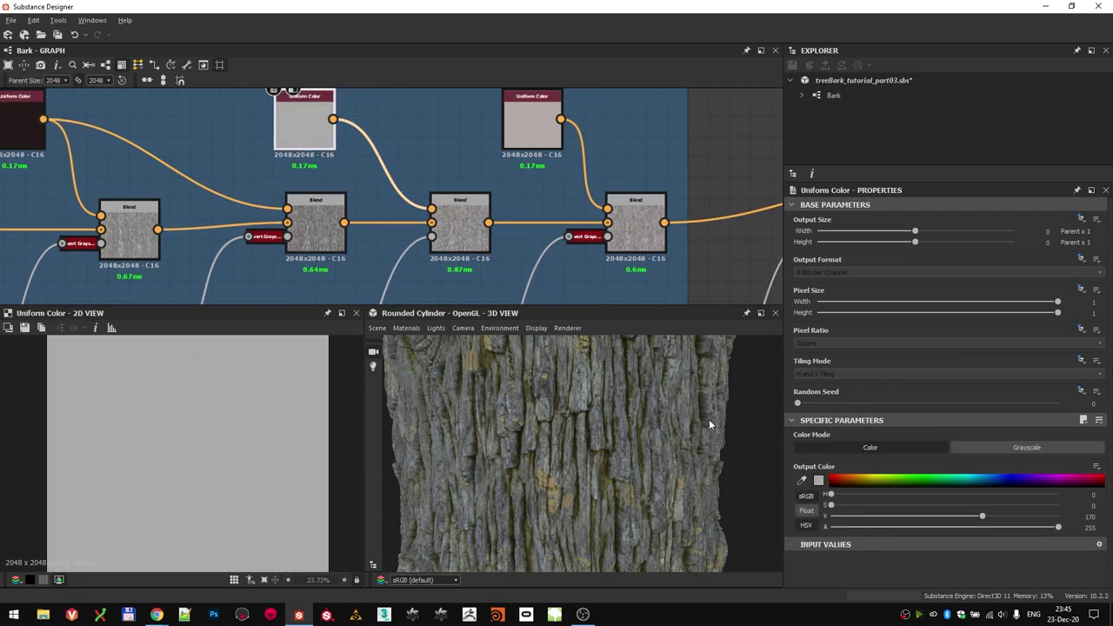
left_click(339, 240)
left_click(436, 234)
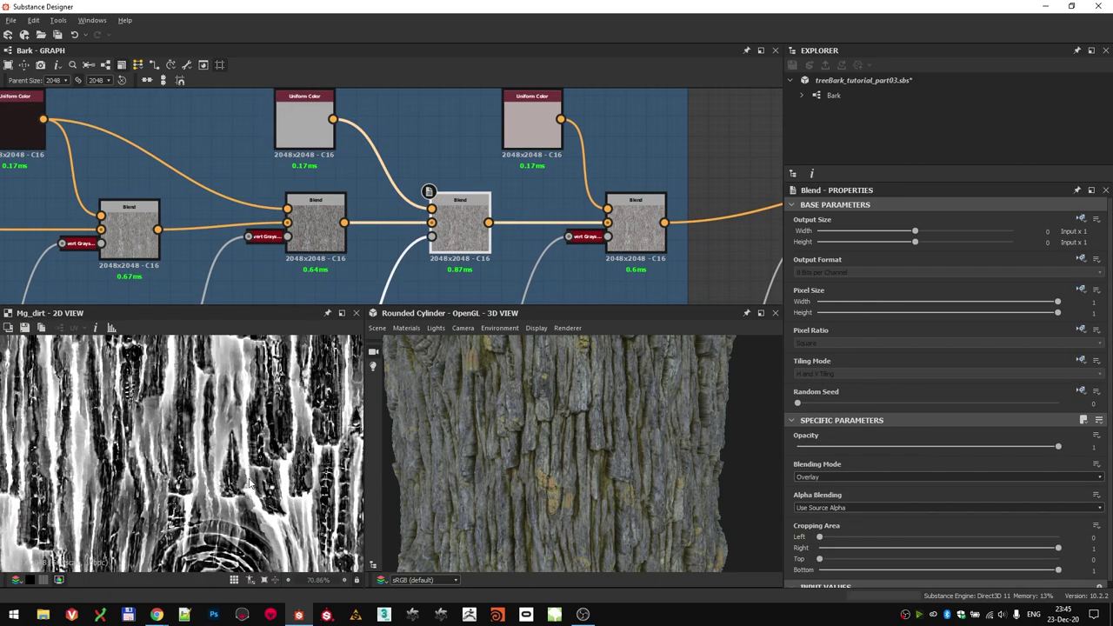
- Trace the Overlay Blend's mask back to the Dirt node and examine its parameters and detail up close
scroll(436, 172, "down", 5)
scroll(283, 297, "up", 2)
middle_click_drag(282, 300, 418, 188)
scroll(124, 204, "up", 10)
left_click(135, 205)
scroll(170, 426, "up", 3)
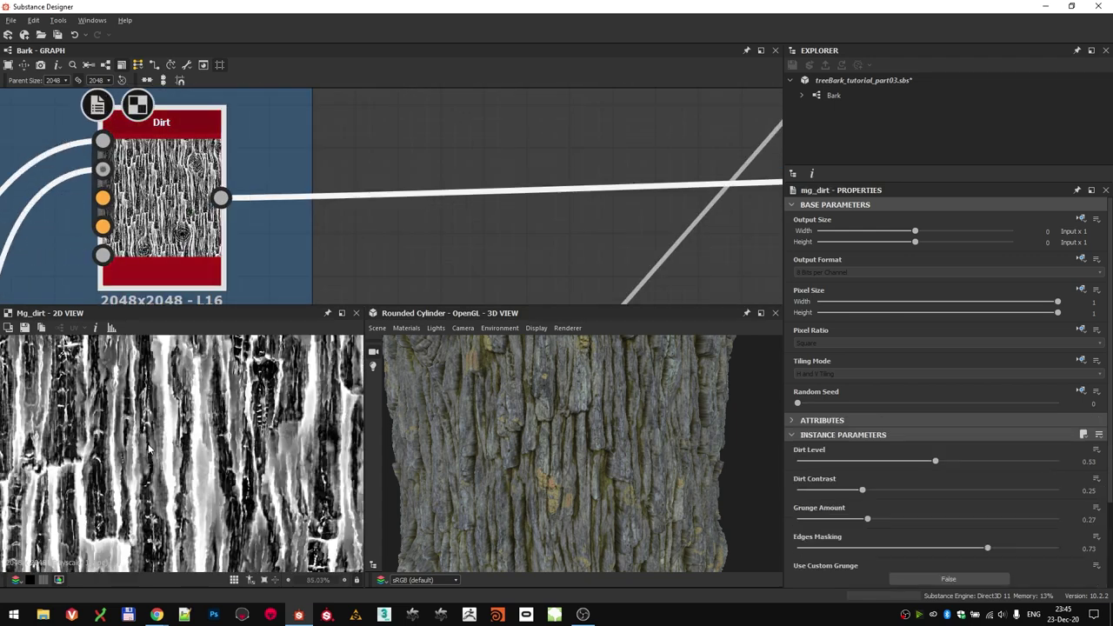
- Compare the Overlay Blend masked by the Dirt node with the Blend before it in Color Variation
scroll(174, 417, "down", 6)
scroll(541, 190, "down", 4)
middle_click_drag(541, 190, 252, 291)
scroll(333, 182, "up", 4)
double_click(335, 185)
scroll(214, 446, "up", 6)
left_click(108, 202)
left_click(351, 203)
scroll(222, 435, "up", 2)
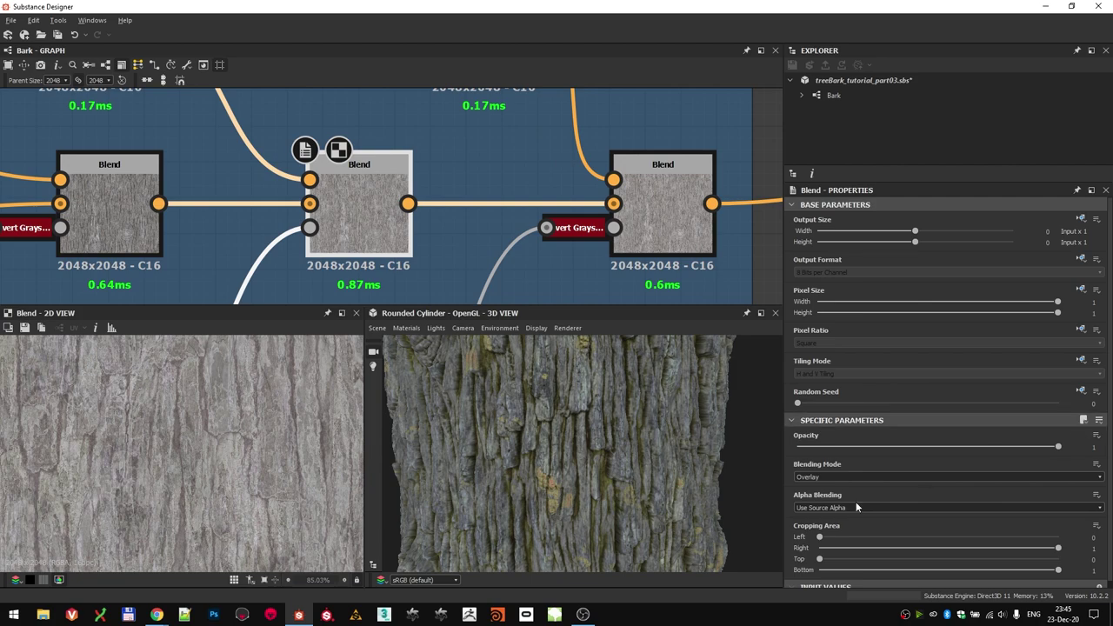
scroll(190, 496, "down", 4)
left_click(109, 207)
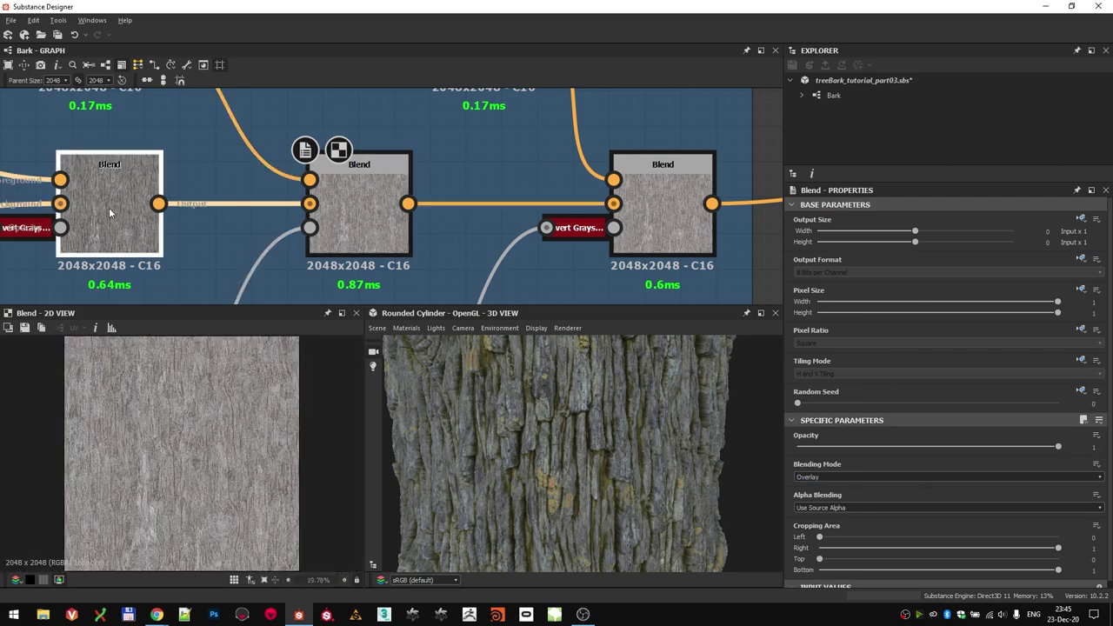
- Preview the light gray and pinkish Uniform Colors and the last two Overlay Blends they feed
left_click(356, 228)
scroll(461, 175, "down", 5)
scroll(459, 279, "up", 4)
left_click(96, 150)
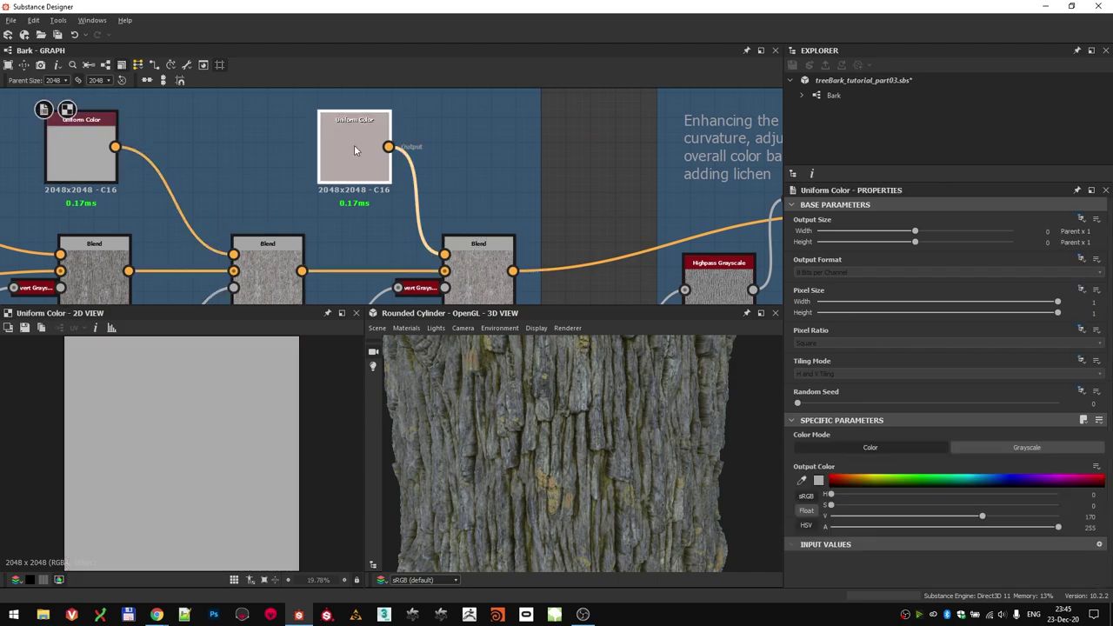
left_click(354, 146)
left_click(268, 257)
left_click(478, 256)
- Trace the last Overlay Blend's Invert Grayscale mask back to its Dirt node and examine its parameters
scroll(409, 252, "down", 3)
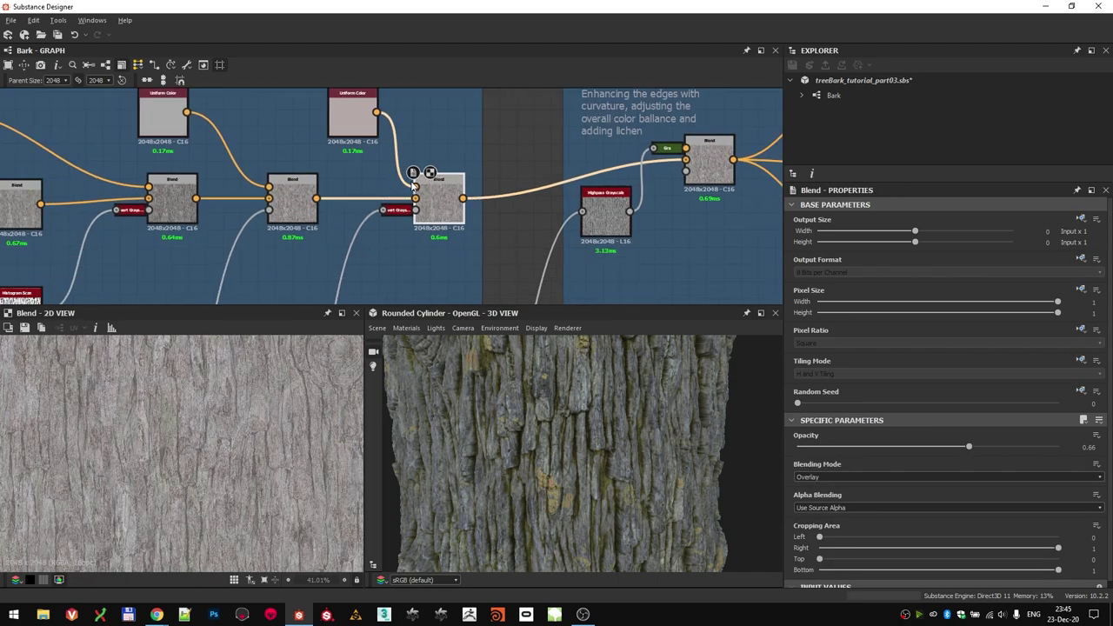
scroll(374, 239, "up", 3)
left_click(365, 234)
scroll(374, 228, "down", 5)
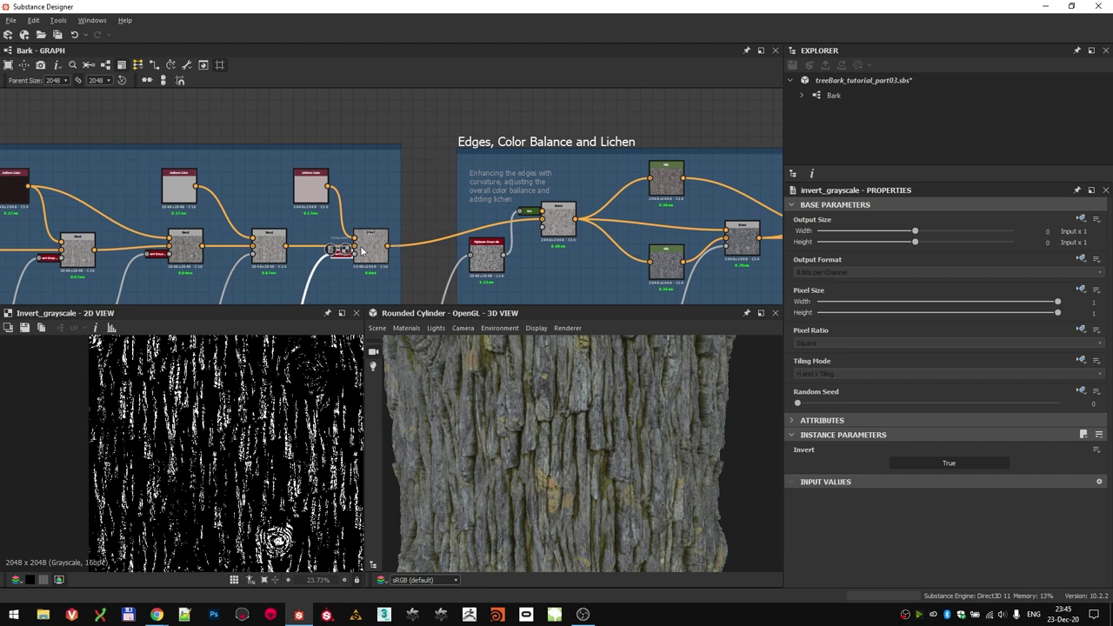
scroll(218, 198, "up", 8)
double_click(205, 137)
scroll(230, 432, "up", 3)
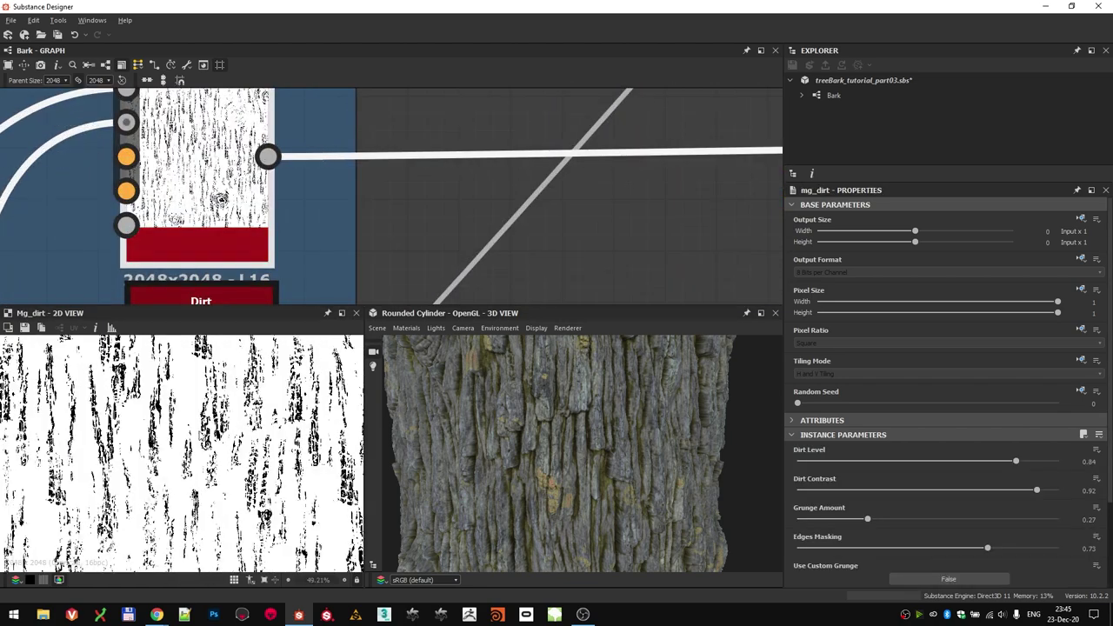
scroll(204, 441, "down", 1)
- Compare the last two Overlay Blends of Color Variation with each other in close-up
key("f")
scroll(435, 209, "down", 4)
middle_click_drag(543, 188, 231, 246)
scroll(209, 256, "down", 2)
middle_click_drag(600, 178, 374, 226)
scroll(388, 193, "up", 5)
double_click(391, 190)
double_click(201, 183)
left_click(464, 179)
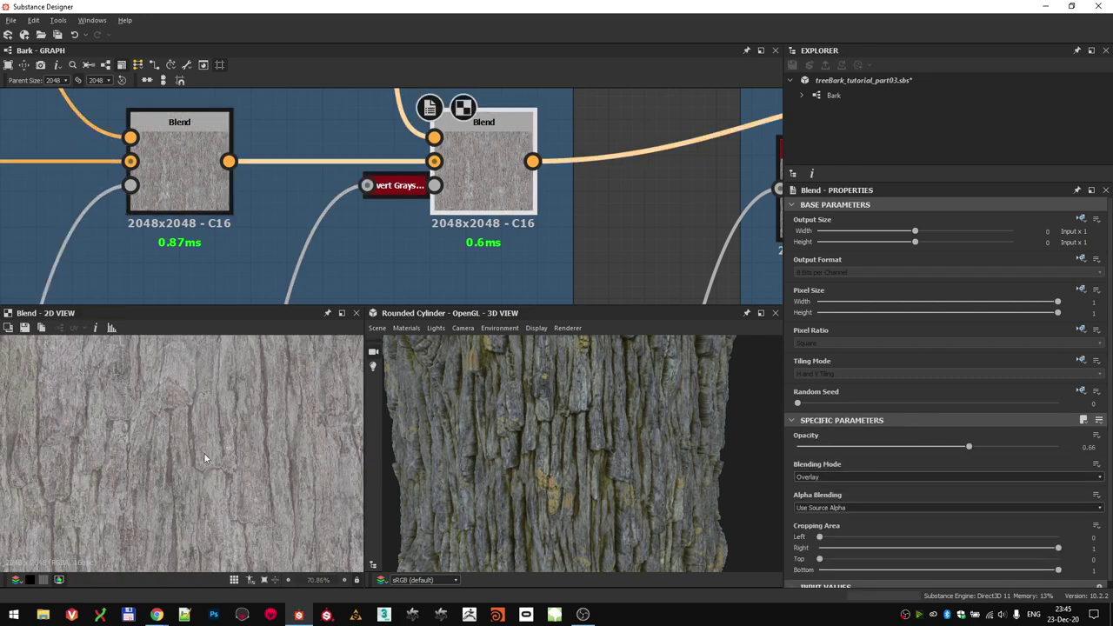
scroll(227, 520, "up", 5)
scroll(263, 452, "down", 5)
- Preview the full Color Variation result and the Highpass Grayscale node that starts Edges, Color Balance and Lichen
scroll(405, 200, "down", 6)
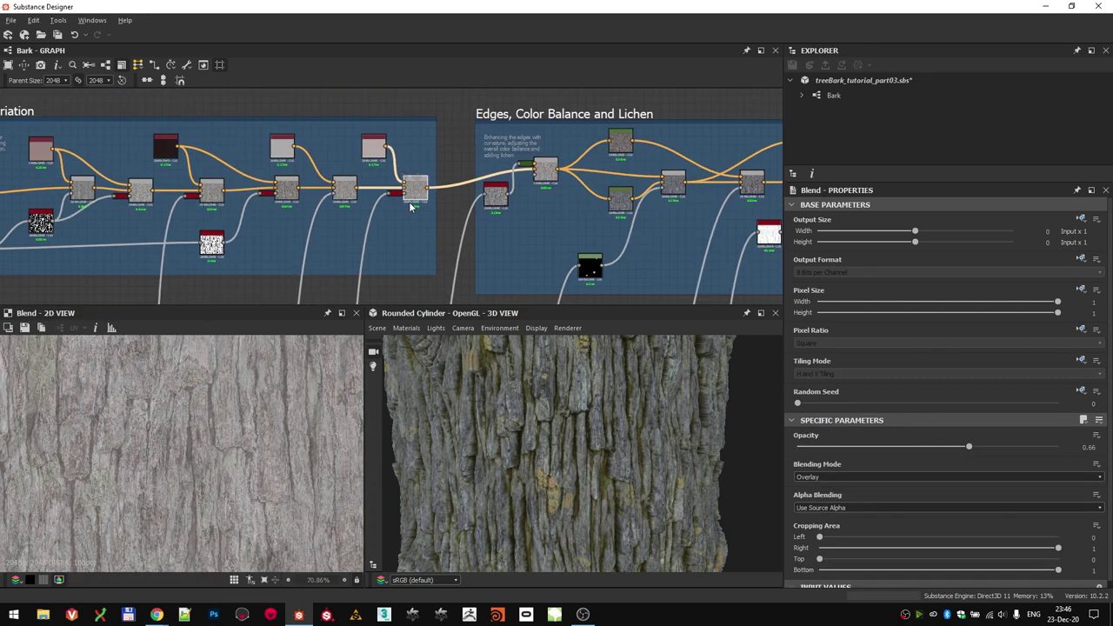
scroll(411, 204, "down", 2)
middle_click_drag(280, 228, 294, 207)
scroll(158, 437, "down", 5)
key("f")
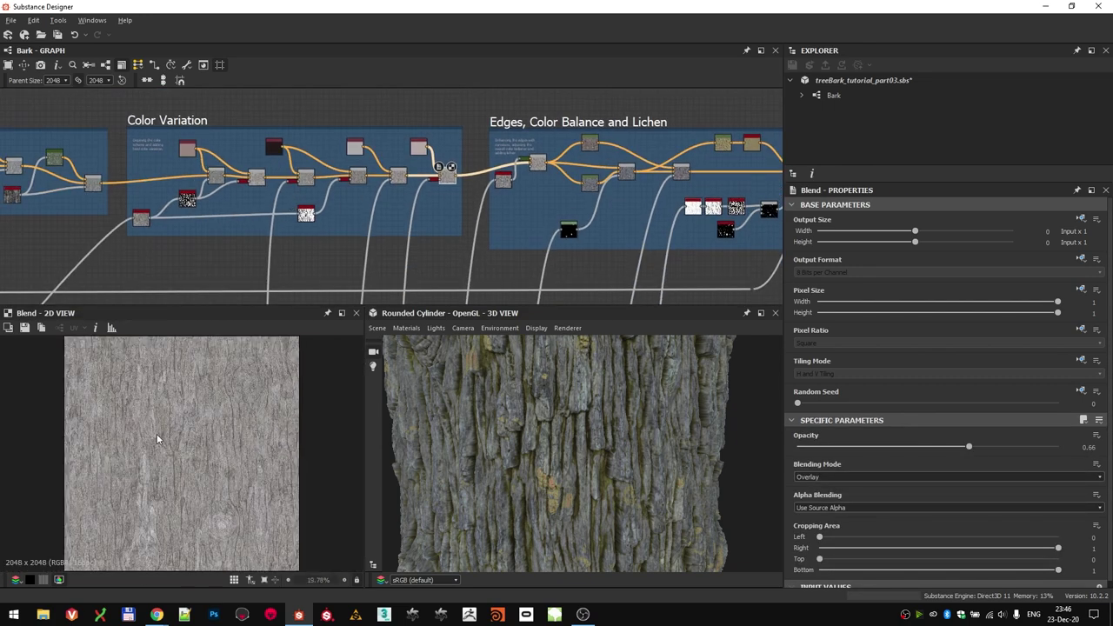
middle_click_drag(767, 184, 520, 179)
scroll(533, 176, "up", 2)
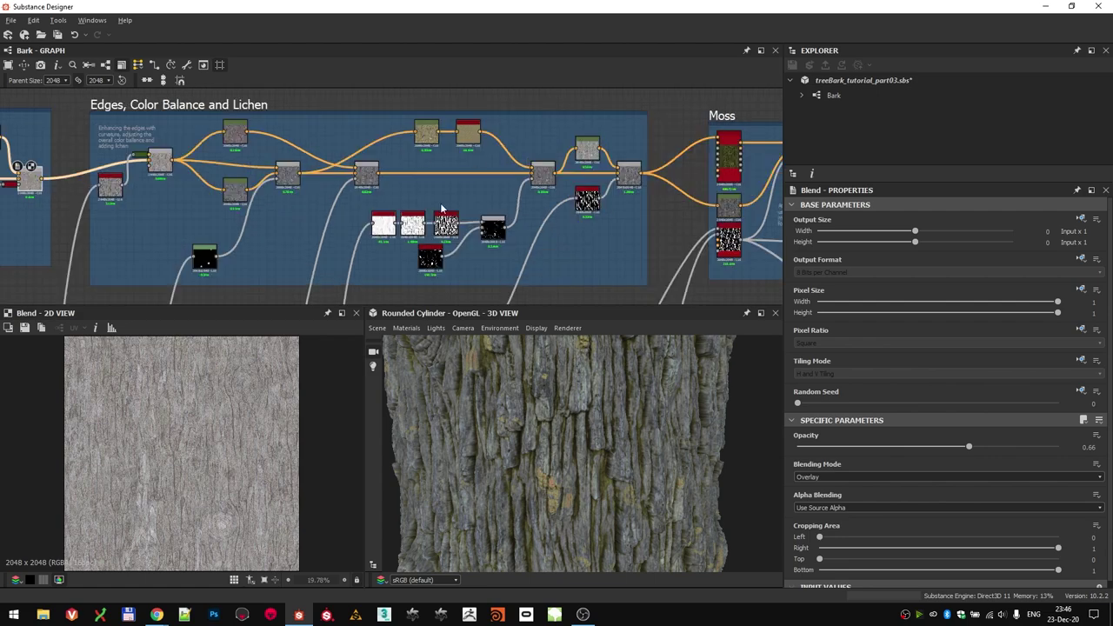
scroll(109, 187, "up", 5)
scroll(109, 183, "down", 3)
double_click(111, 184)
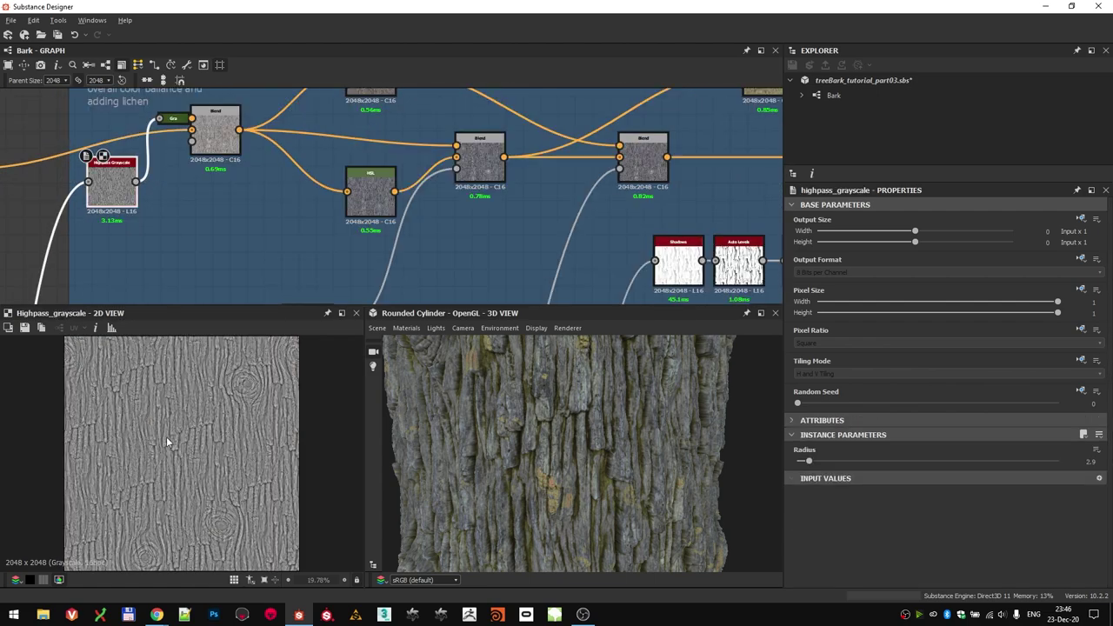
double_click(91, 184)
double_click(109, 181)
scroll(189, 428, "up", 4)
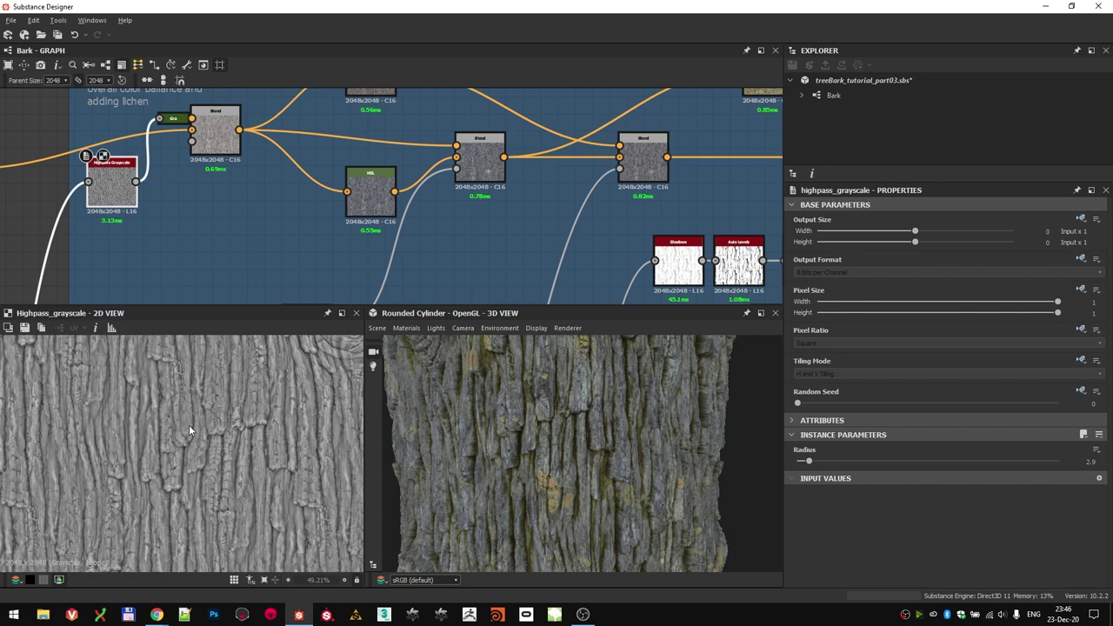
- Follow the Highpass Grayscale through its gradient conversion and examine the Overlay Blend that enhances the edges
middle_click_drag(223, 188, 219, 237)
scroll(184, 167, "up", 3)
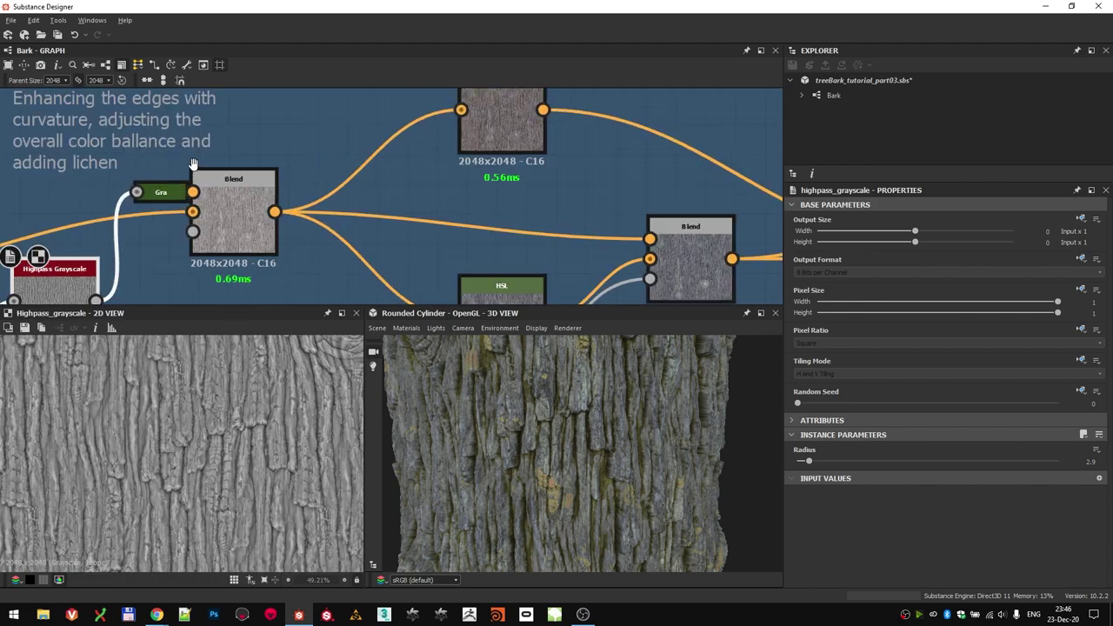
left_click(159, 192)
scroll(227, 208, "down", 4)
double_click(228, 207)
scroll(187, 435, "up", 1)
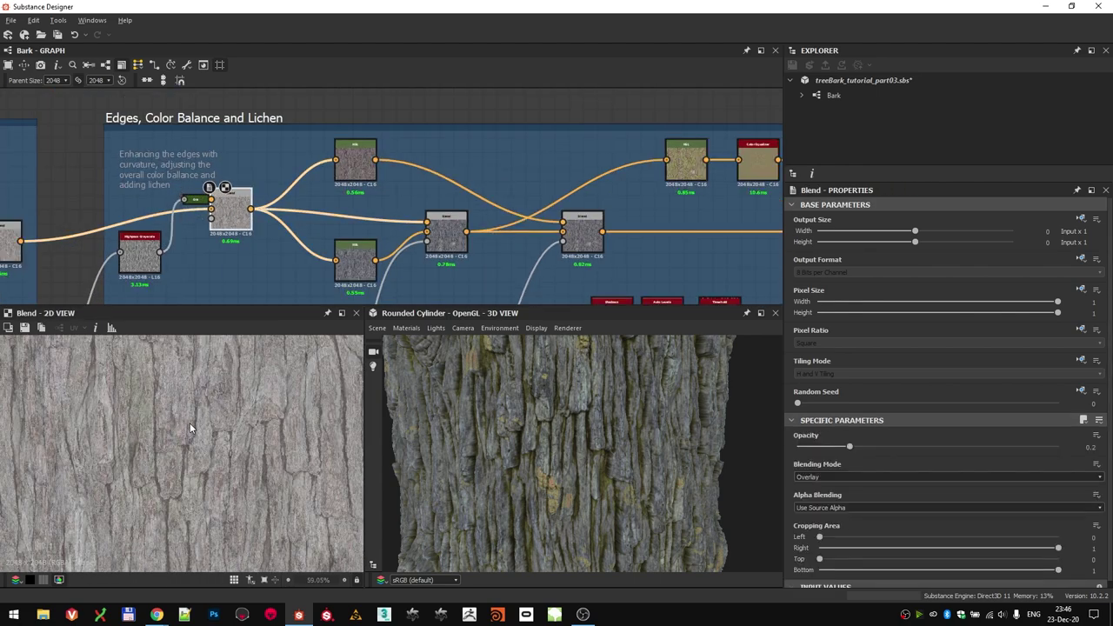
scroll(199, 225, "up", 2)
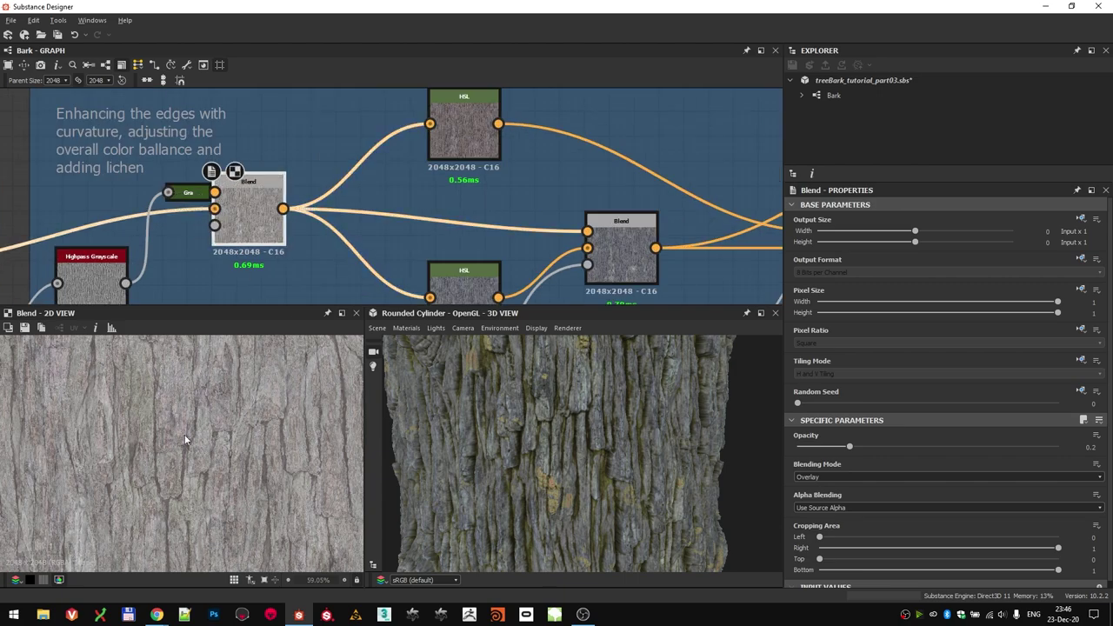
scroll(170, 164, "down", 3)
scroll(286, 157, "up", 3)
scroll(290, 191, "down", 2)
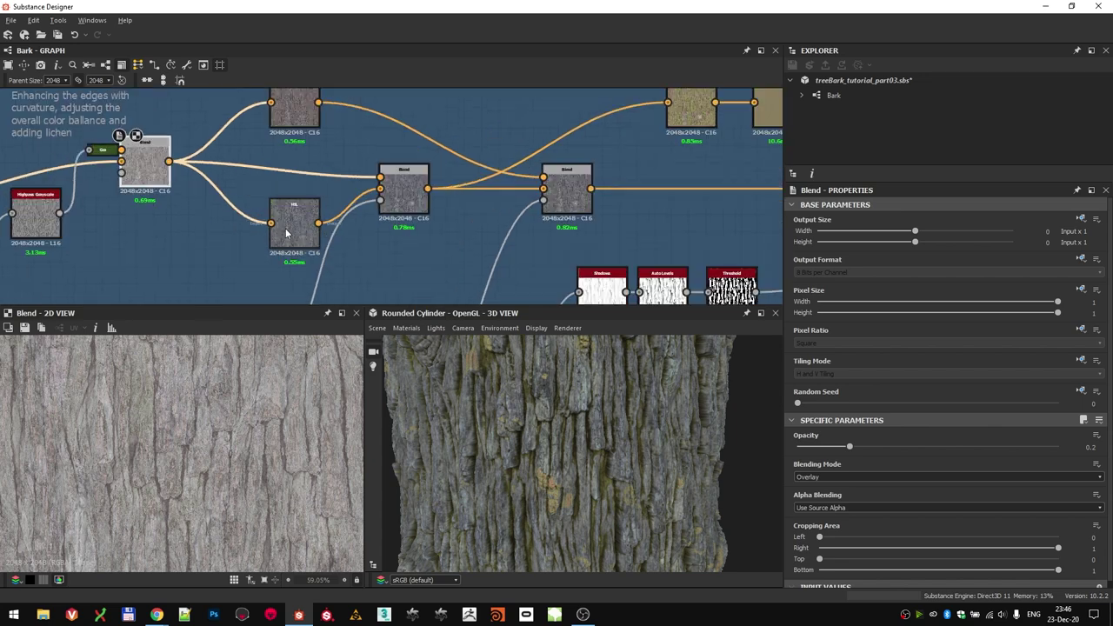
- Preview the two HSL nodes branching off the edge Overlay Blend and check their hue, saturation and lightness
left_click(305, 225)
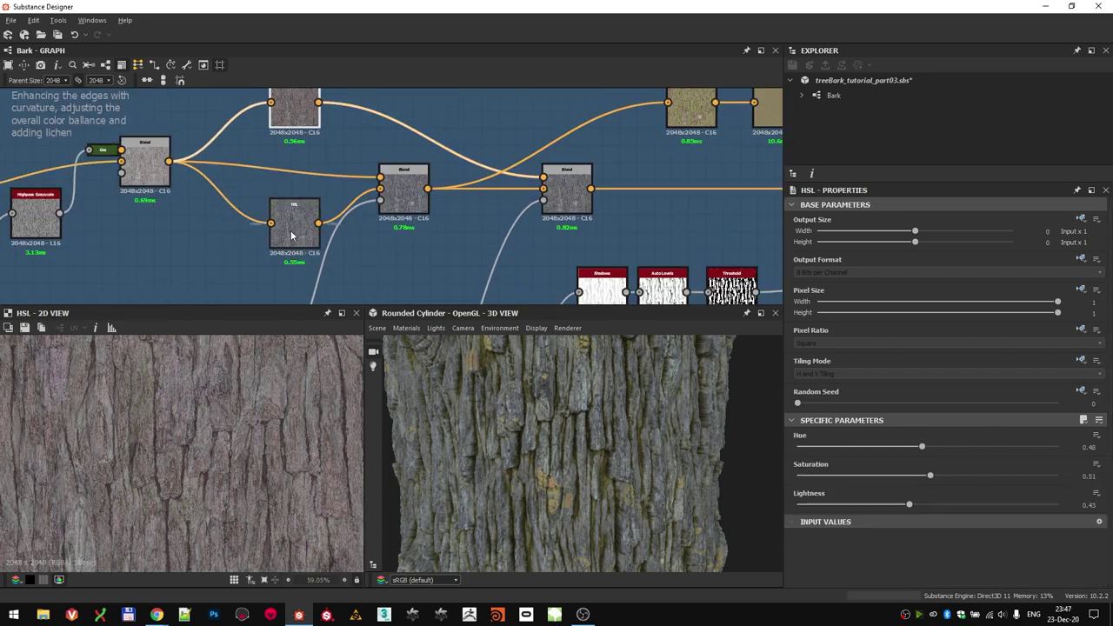
left_click(402, 187)
double_click(381, 201)
key("f")
key("f")
scroll(345, 164, "down", 3)
left_click(239, 216)
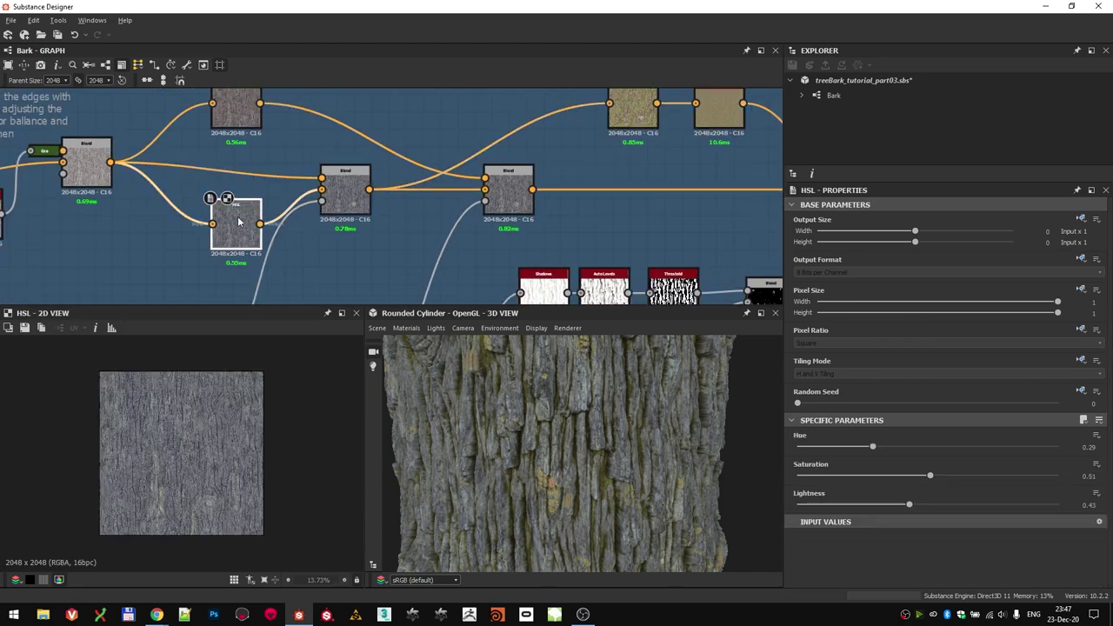
scroll(200, 461, "down", 3)
left_click_drag(239, 229, 231, 247)
- Trace the first Copy Blend's opacity mask back to the Levels node and preview the blended result
double_click(91, 166)
double_click(345, 190)
double_click(322, 201)
key("f")
scroll(196, 261, "down", 3)
middle_click_drag(196, 283, 289, 147)
scroll(282, 213, "down", 3)
middle_click_drag(291, 291, 266, 276)
middle_click_drag(291, 98, 305, 166)
scroll(306, 167, "up", 4)
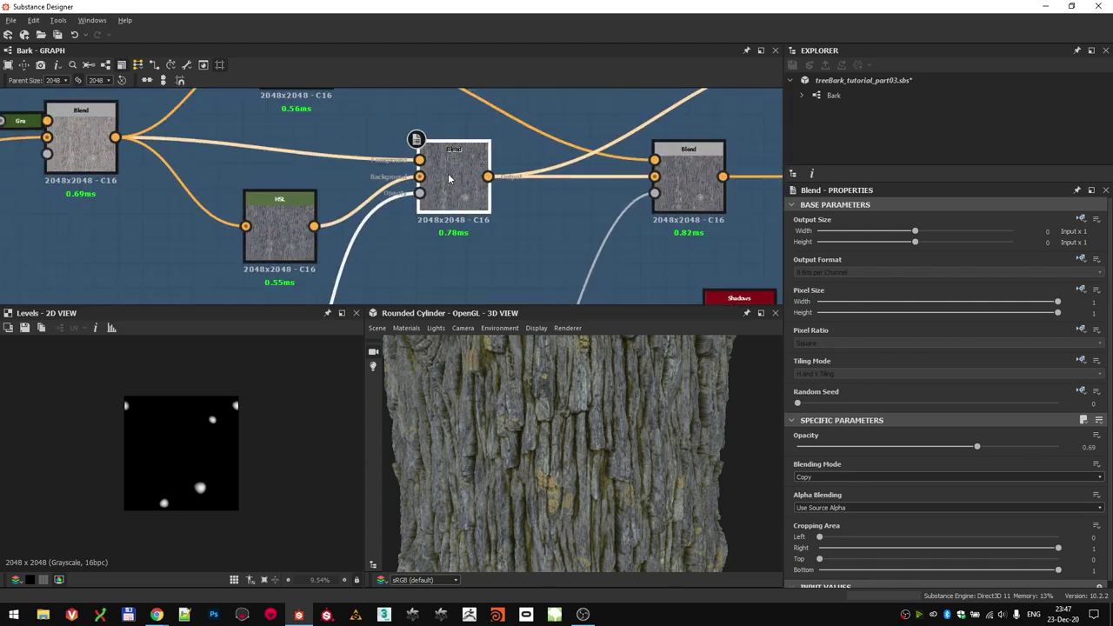
double_click(453, 183)
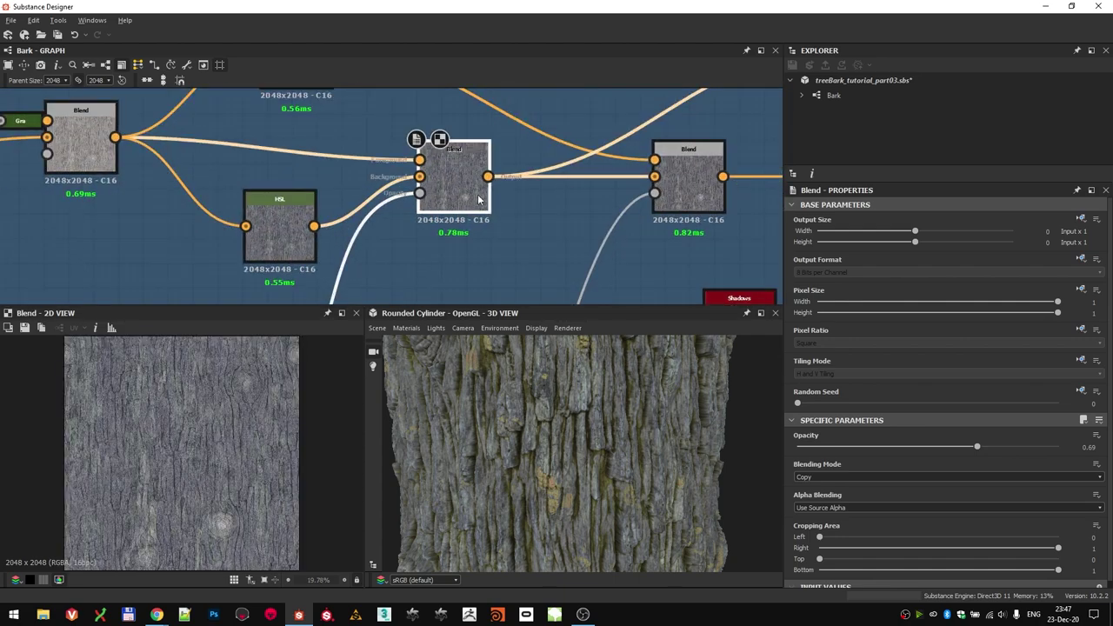
- Preview the upper HSL node up close and the second Copy Blend that mixes it in
scroll(474, 194, "down", 2)
middle_click_drag(479, 196, 385, 226)
double_click(260, 120)
scroll(222, 420, "up", 5)
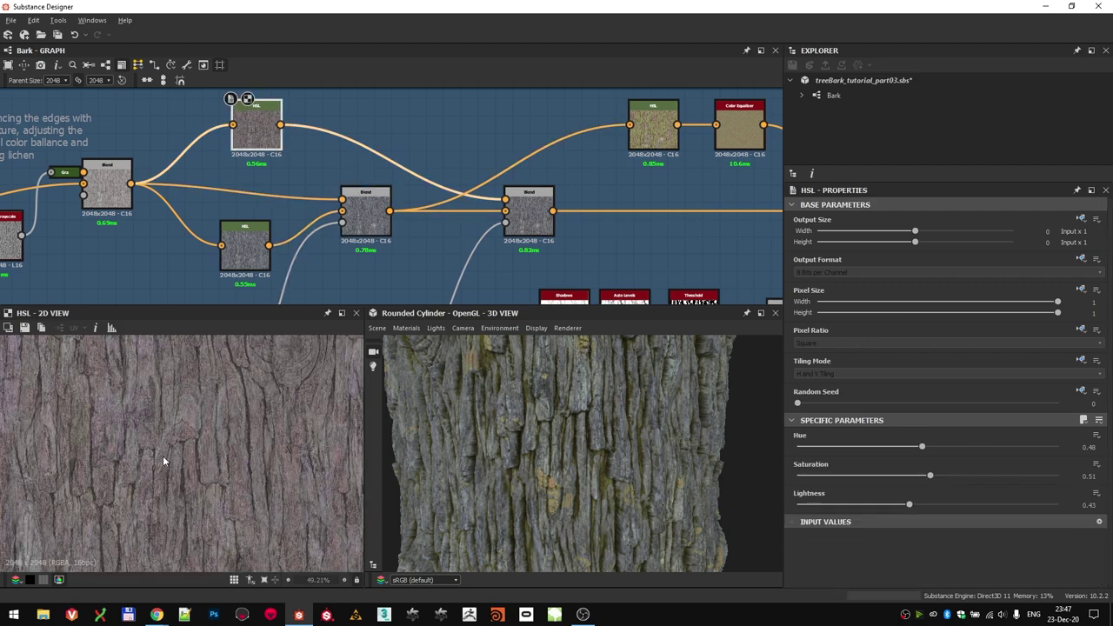
middle_click_drag(390, 267, 316, 249)
double_click(452, 195)
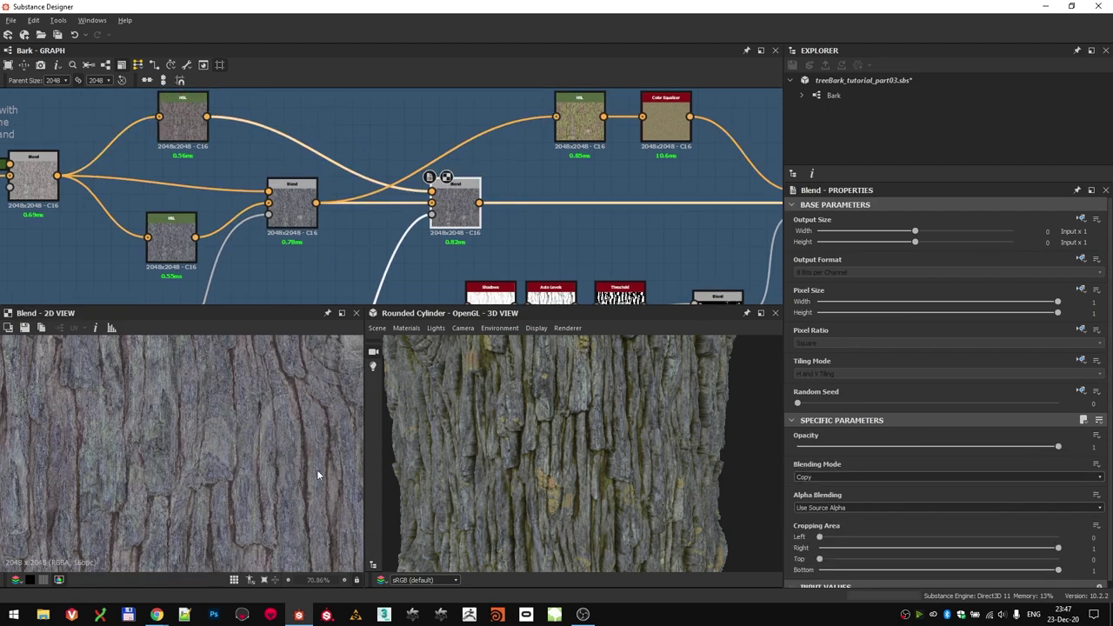
- Trace the second Copy Blend's opacity mask back to its Dirt node and examine it up close
double_click(415, 219)
key("f")
scroll(248, 217, "down", 5)
middle_click_drag(383, 287, 371, 213)
scroll(227, 211, "up", 6)
left_click(227, 212)
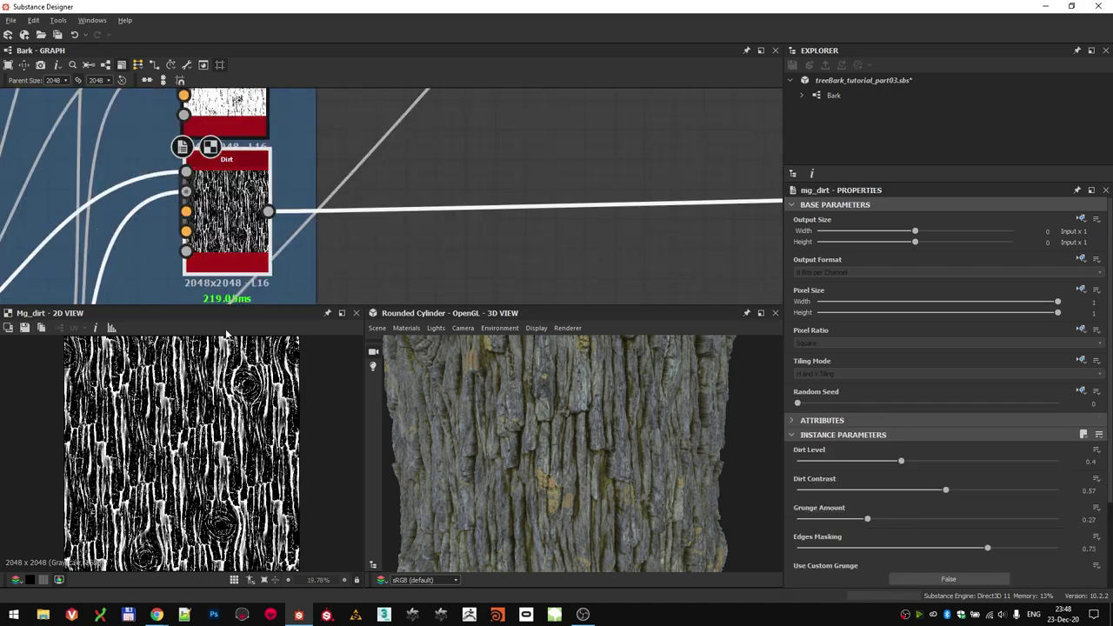
scroll(239, 431, "up", 5)
scroll(236, 433, "down", 5)
- Compare the first and second Copy Blends of the color balance chain in close-up
scroll(520, 174, "down", 6)
middle_click_drag(656, 169, 470, 270)
scroll(409, 179, "up", 8)
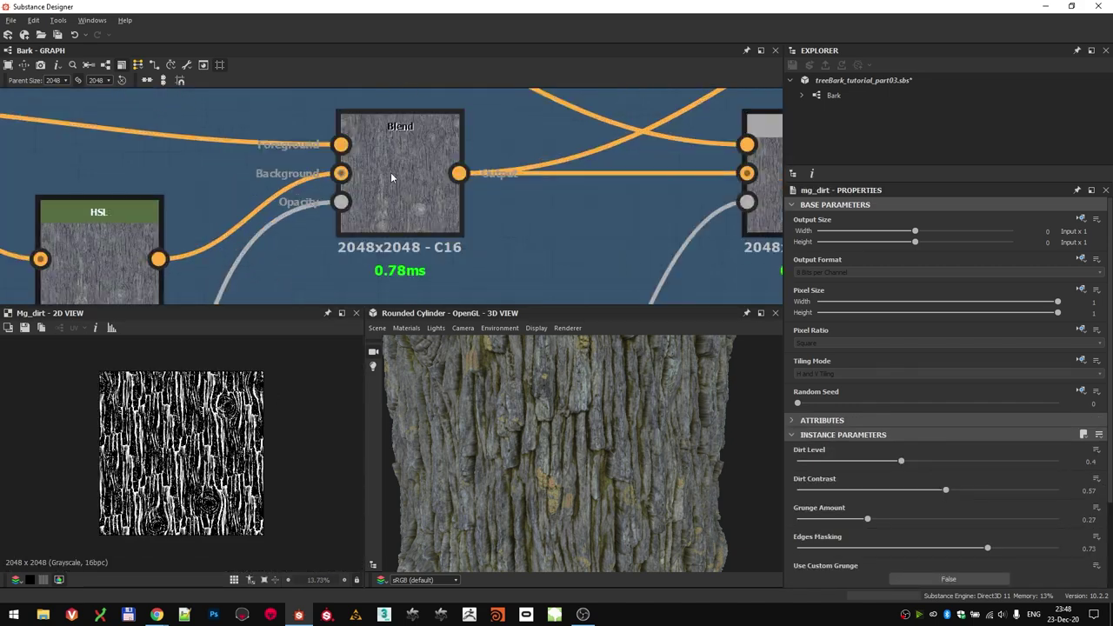
scroll(392, 175, "down", 2)
double_click(389, 179)
scroll(237, 421, "up", 8)
double_click(351, 175)
double_click(634, 175)
double_click(671, 181)
double_click(395, 178)
double_click(665, 178)
- Preview the lichen color branch through its HSL and Color Equalizer nodes and compare it with the second Copy Blend
scroll(470, 179, "down", 5)
middle_click_drag(674, 156, 395, 197)
scroll(395, 197, "up", 1)
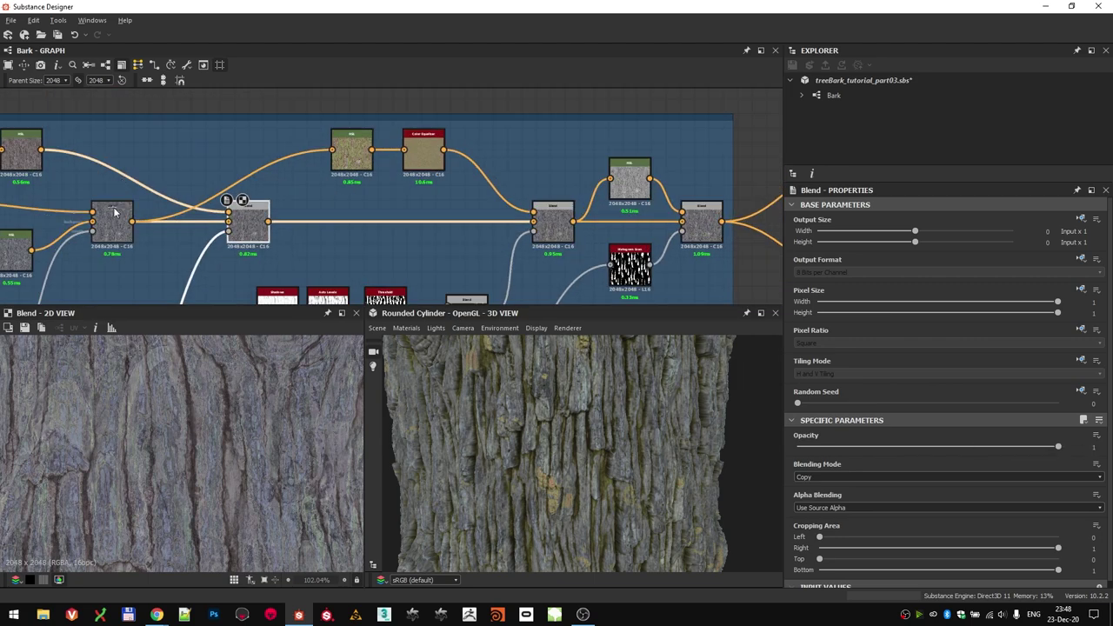
scroll(112, 219, "up", 4)
middle_click_drag(606, 96, 400, 152)
double_click(399, 147)
scroll(233, 489, "down", 5)
double_click(501, 150)
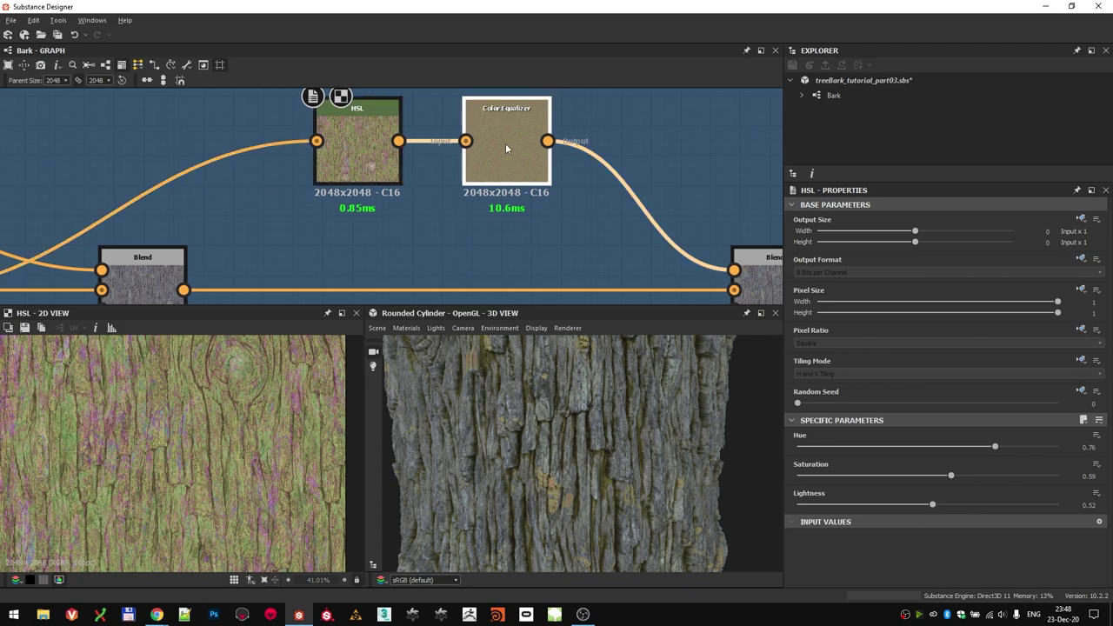
scroll(147, 429, "up", 2)
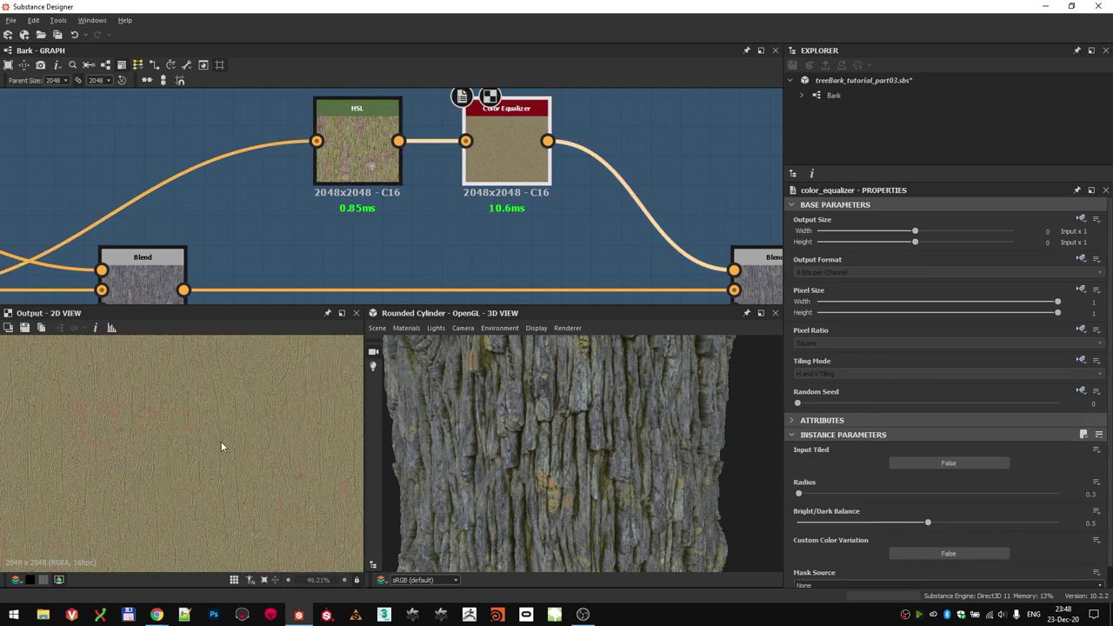
scroll(558, 228, "down", 3)
scroll(311, 257, "up", 4)
double_click(272, 249)
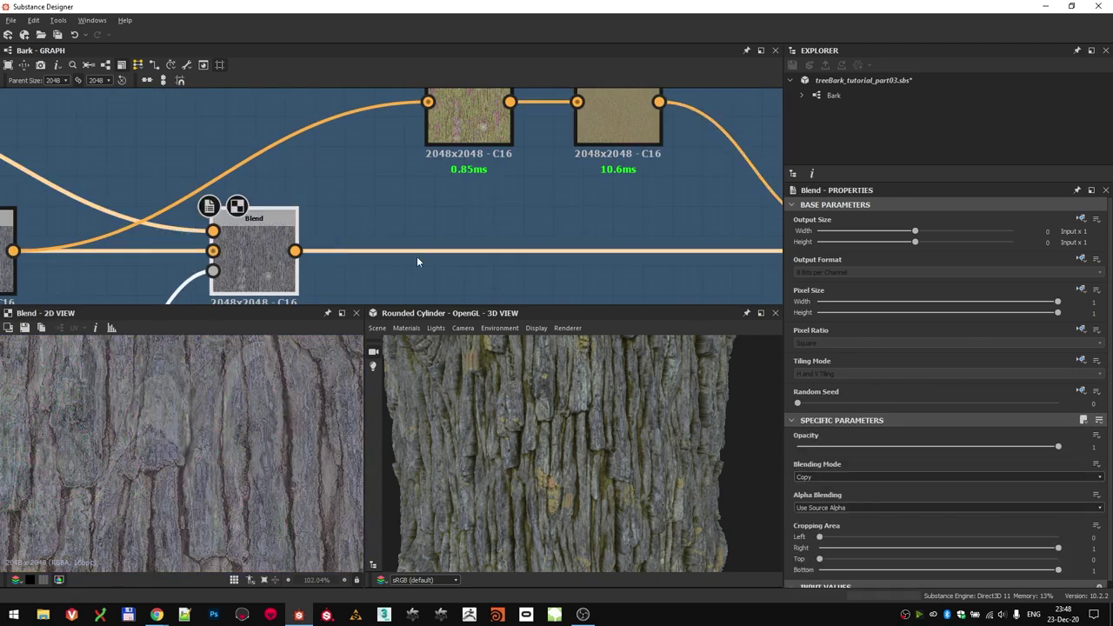
- Examine the lichen mask chain from the Shadows node through to the Threshold node
scroll(529, 208, "down", 4)
middle_click_drag(528, 208, 302, 183)
scroll(422, 276, "up", 4)
double_click(537, 126)
scroll(213, 177, "down", 3)
middle_click_drag(87, 242, 219, 207)
scroll(219, 207, "up", 4)
double_click(219, 207)
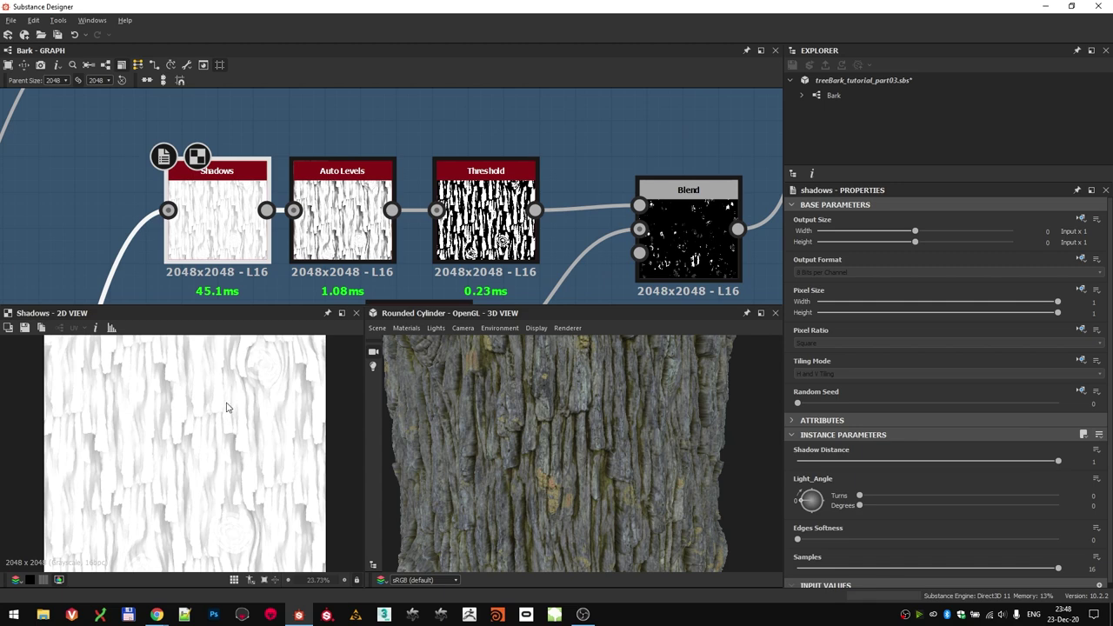
double_click(486, 213)
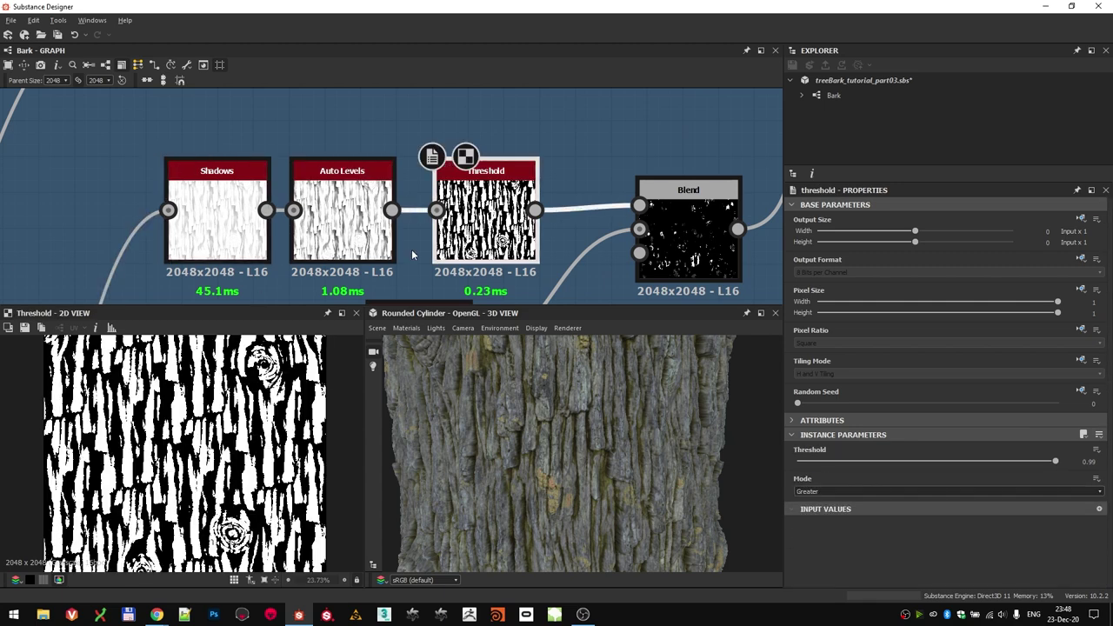
- Preview Grunge Map 004 and the Multiply Blend that combines it with the Threshold mask
middle_click_drag(433, 233, 304, 123)
double_click(317, 248)
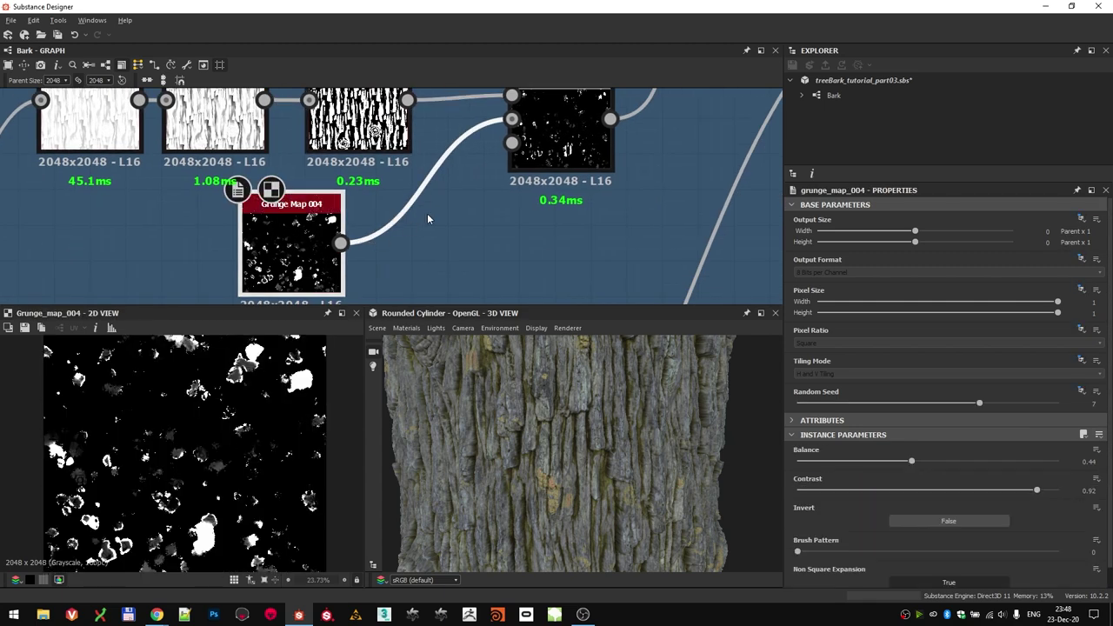
scroll(438, 211, "down", 3)
double_click(522, 152)
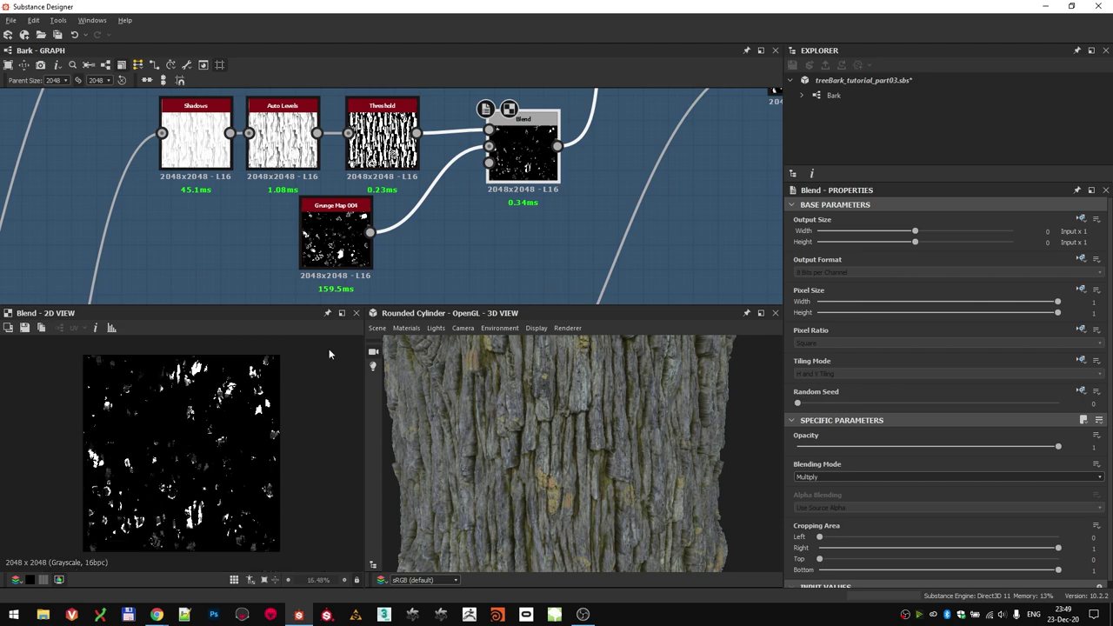
- Compare the color before and after the Blend that adds the lichen, examining the lichen patches up close
scroll(417, 255, "down", 2)
middle_click_drag(417, 255, 308, 373)
double_click(123, 197)
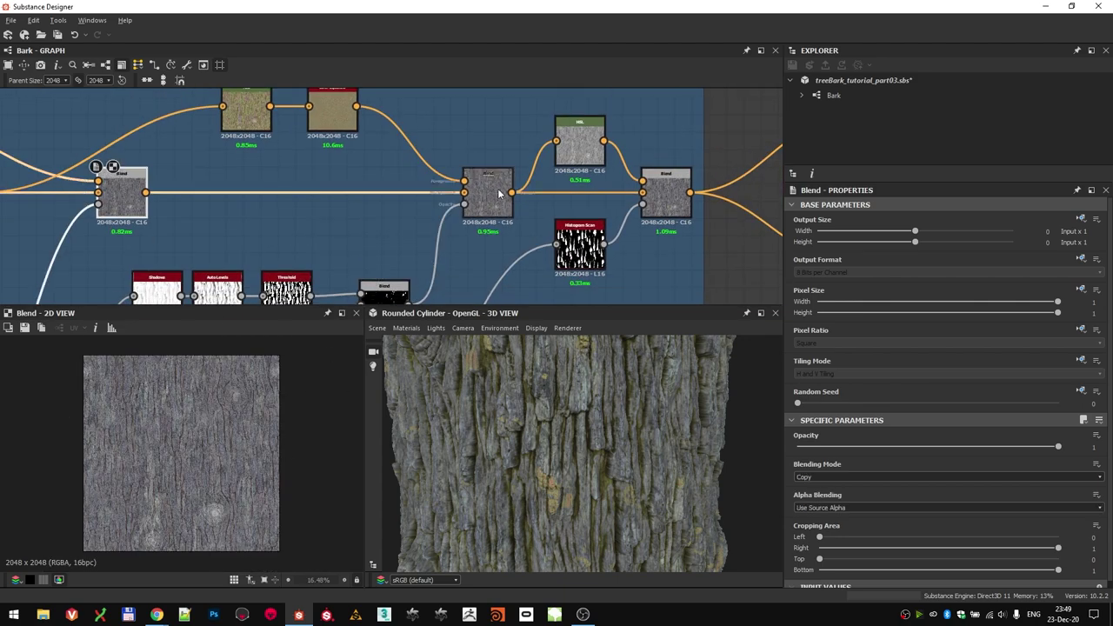
scroll(233, 385, "up", 11)
middle_click_drag(96, 365, 228, 458)
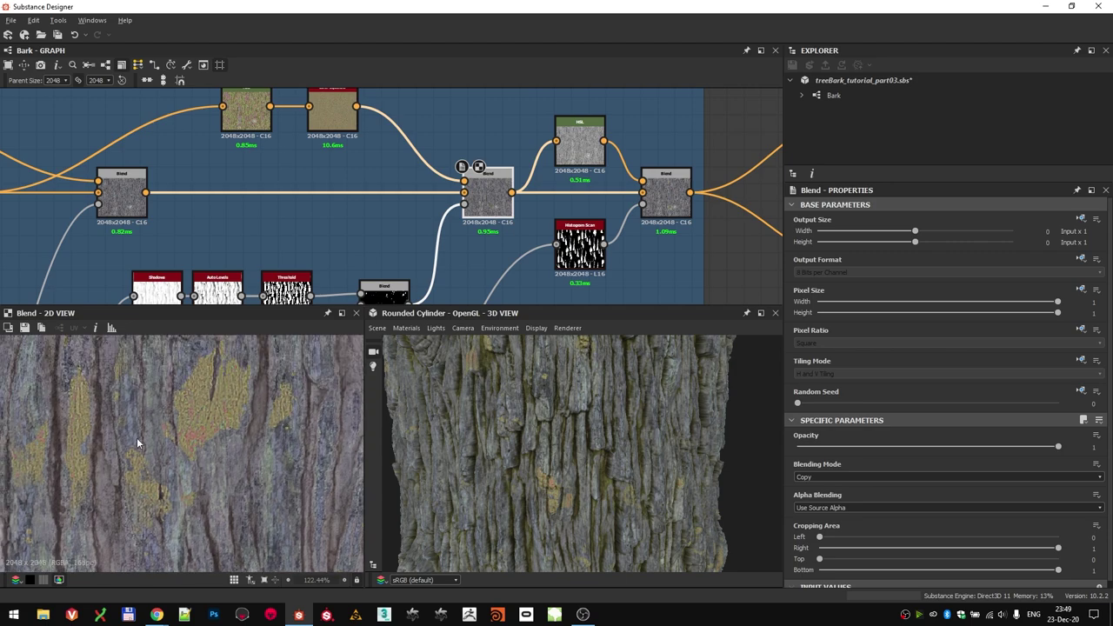
middle_click_drag(95, 463, 188, 440)
scroll(475, 153, "down", 4)
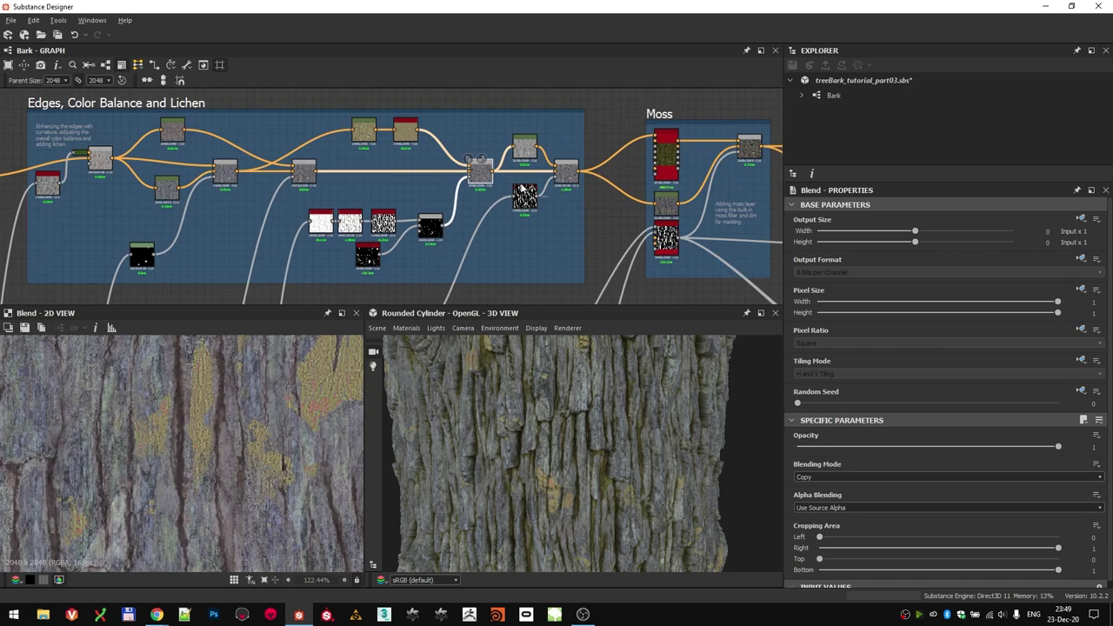
- Preview the HSL, Histogram Scan and Overlay Blend nodes that finish the Edges, Color Balance and Lichen section
middle_click_drag(515, 177, 381, 173)
scroll(388, 151, "up", 7)
scroll(388, 149, "down", 3)
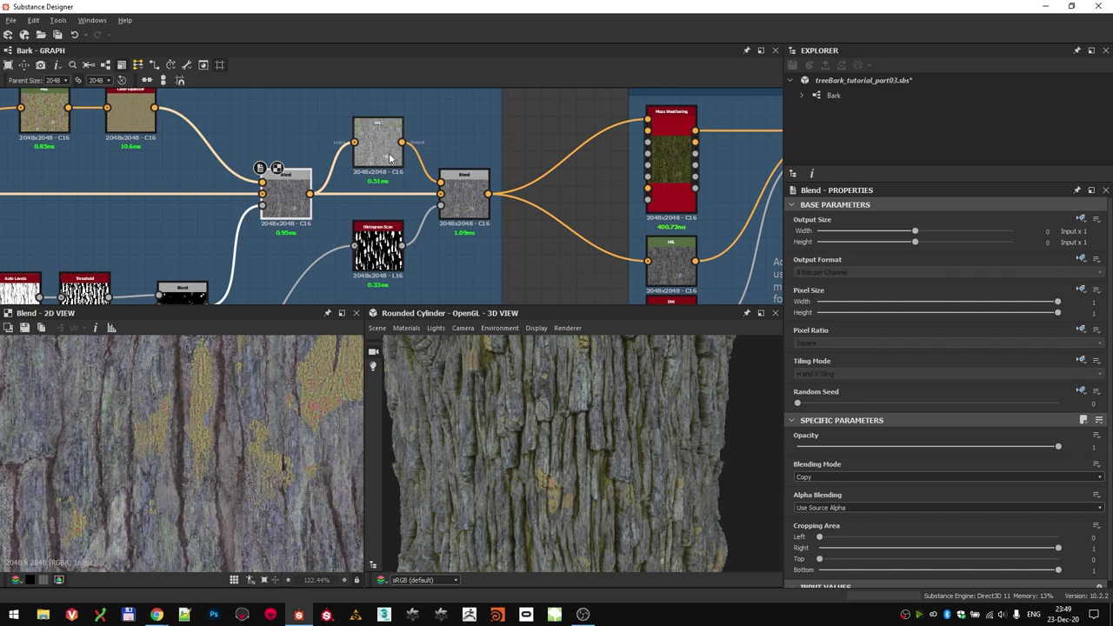
left_click(469, 200)
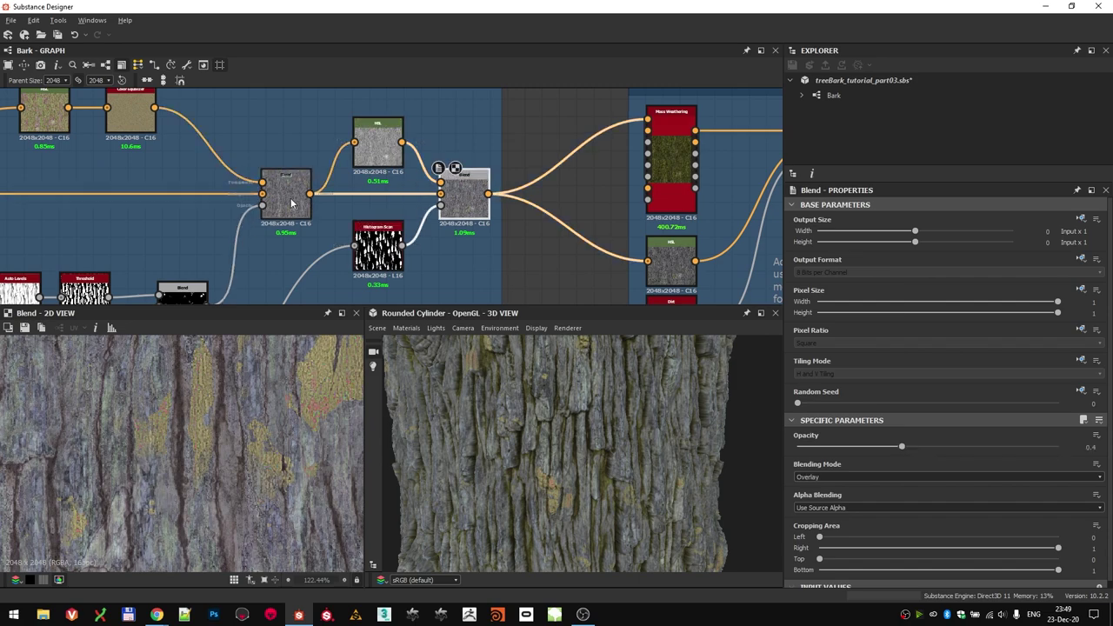
double_click(377, 146)
double_click(377, 251)
double_click(468, 185)
- Compare the bark color before and after the final Overlay Blend of the lichen section
left_click(287, 202)
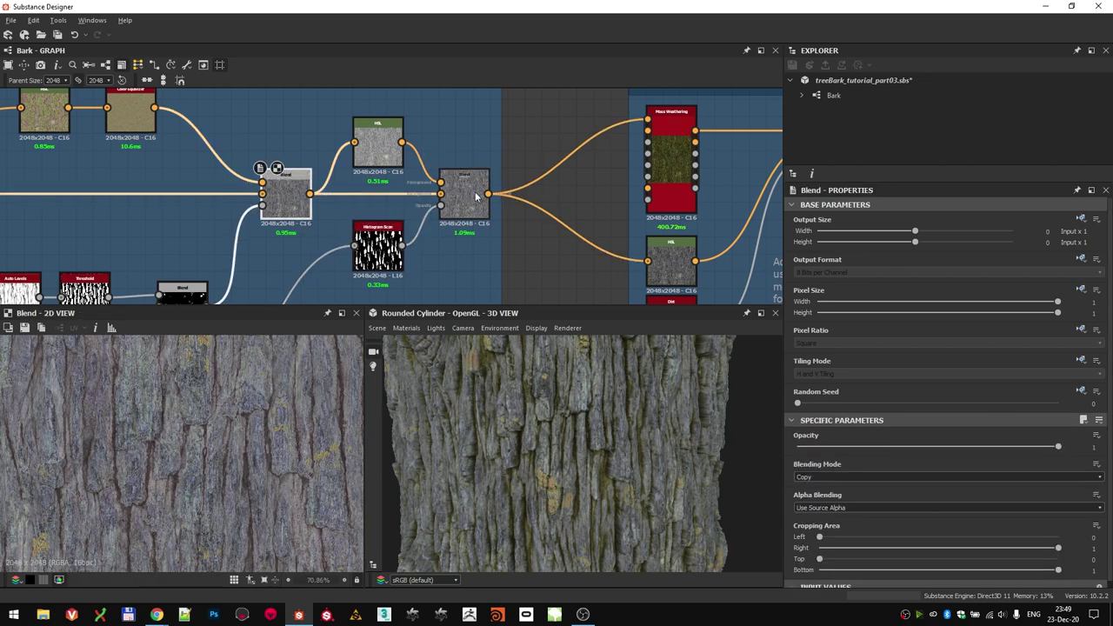
double_click(476, 197)
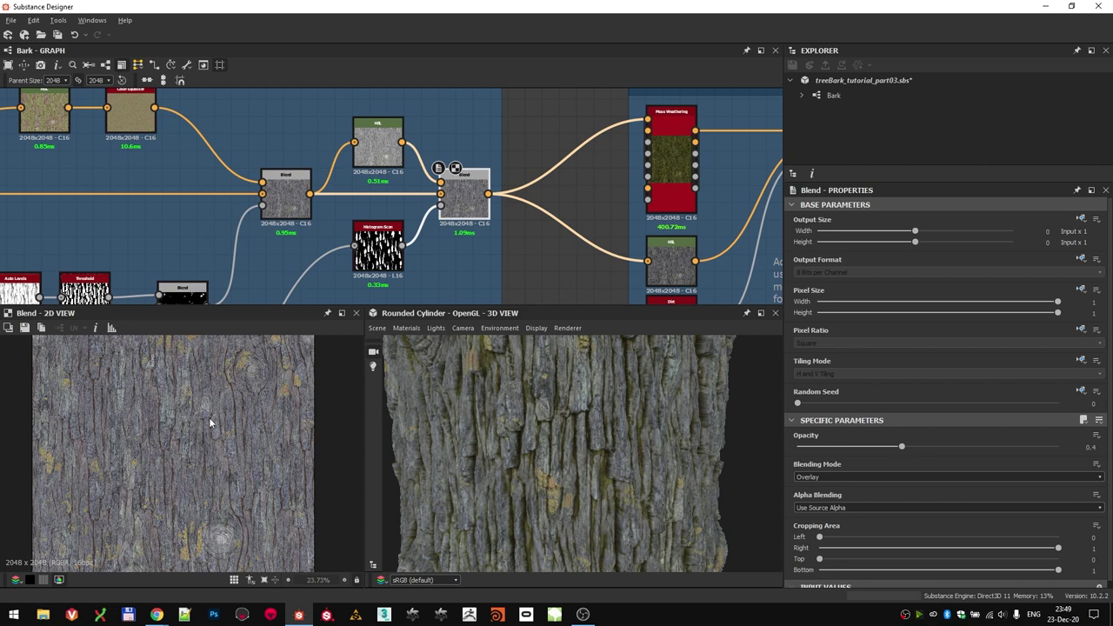
double_click(286, 196)
double_click(465, 203)
- Preview the Moss Weathering node's base color and review its channel, effect and blending parameters
scroll(403, 164, "down", 5)
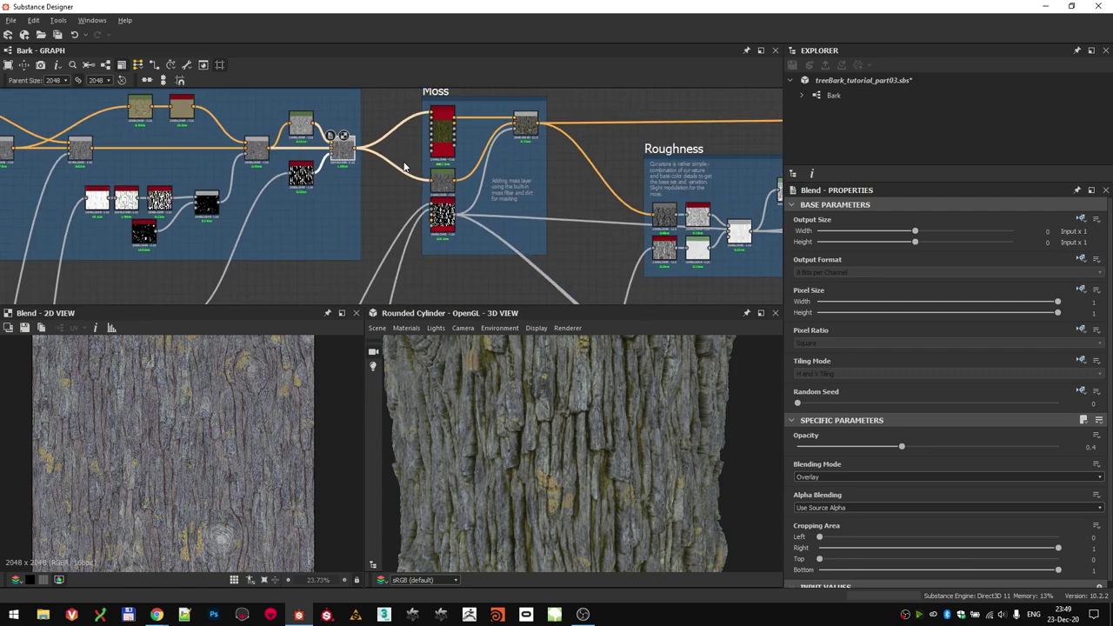
scroll(409, 174, "up", 10)
double_click(428, 199)
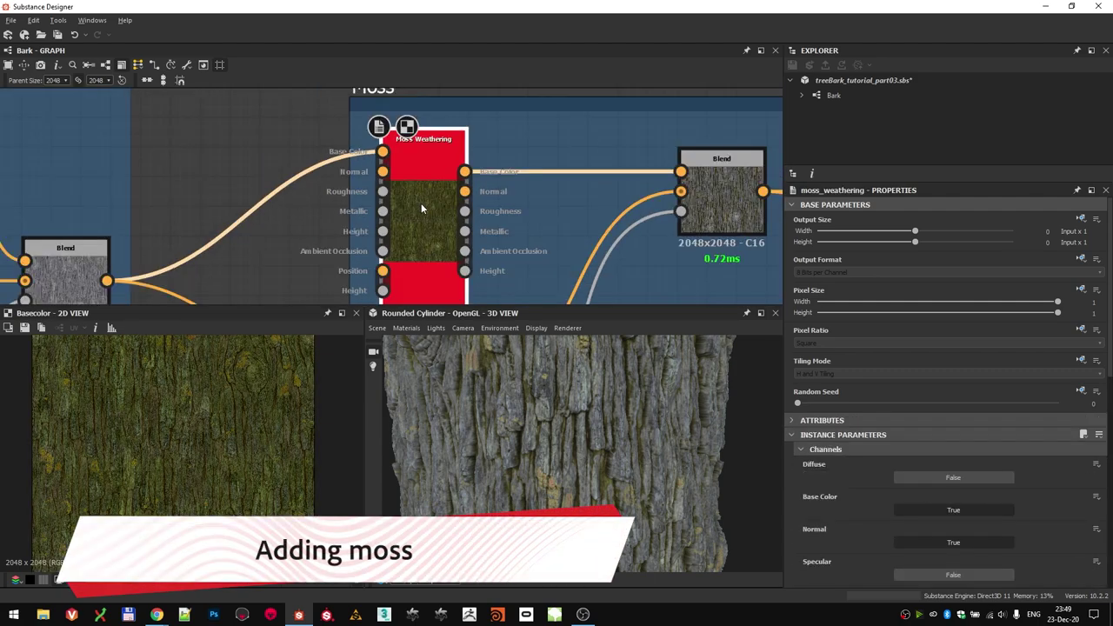
middle_click_drag(432, 214, 331, 181)
scroll(922, 382, "down", 10)
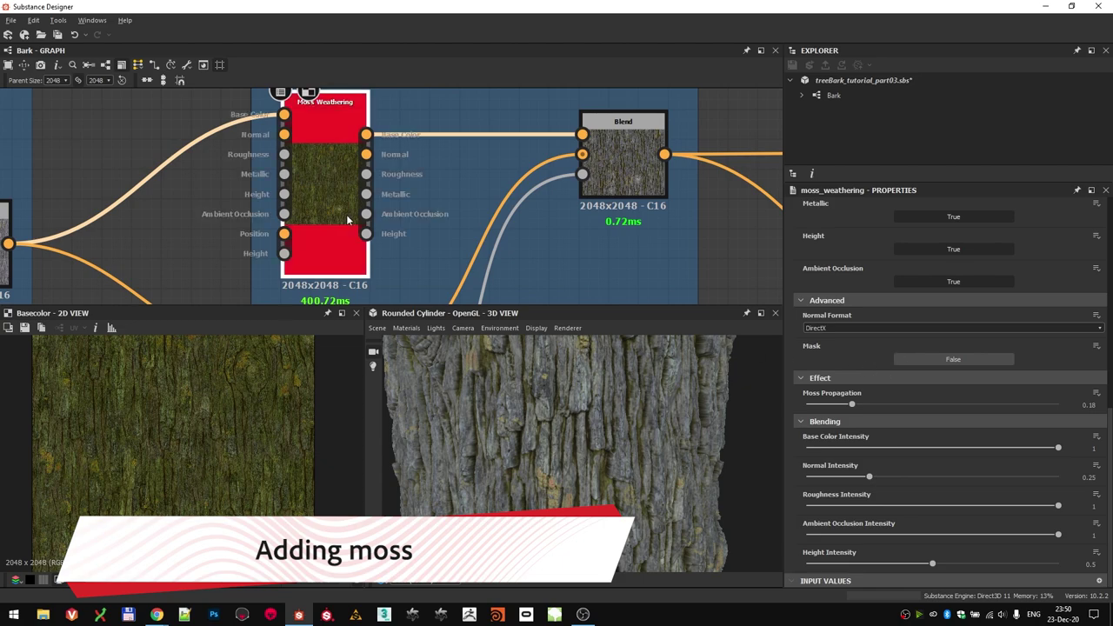
scroll(906, 407, "up", 10)
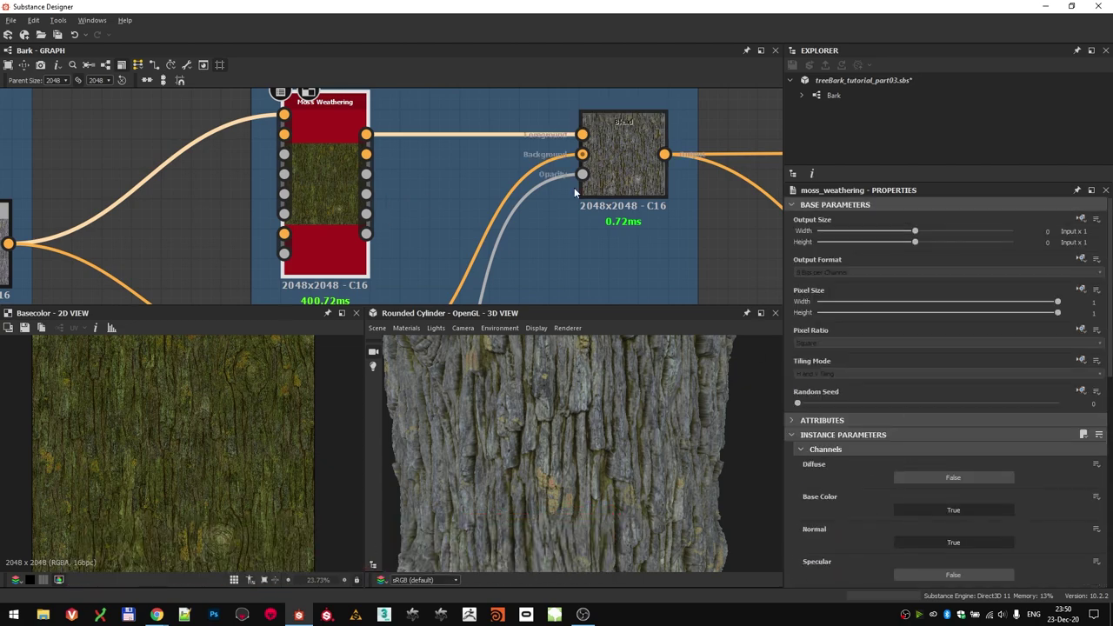
- Preview the HSL node in the Moss section and compare it with the Blend that feeds it
scroll(426, 174, "down", 3)
double_click(358, 254)
scroll(198, 492, "up", 2)
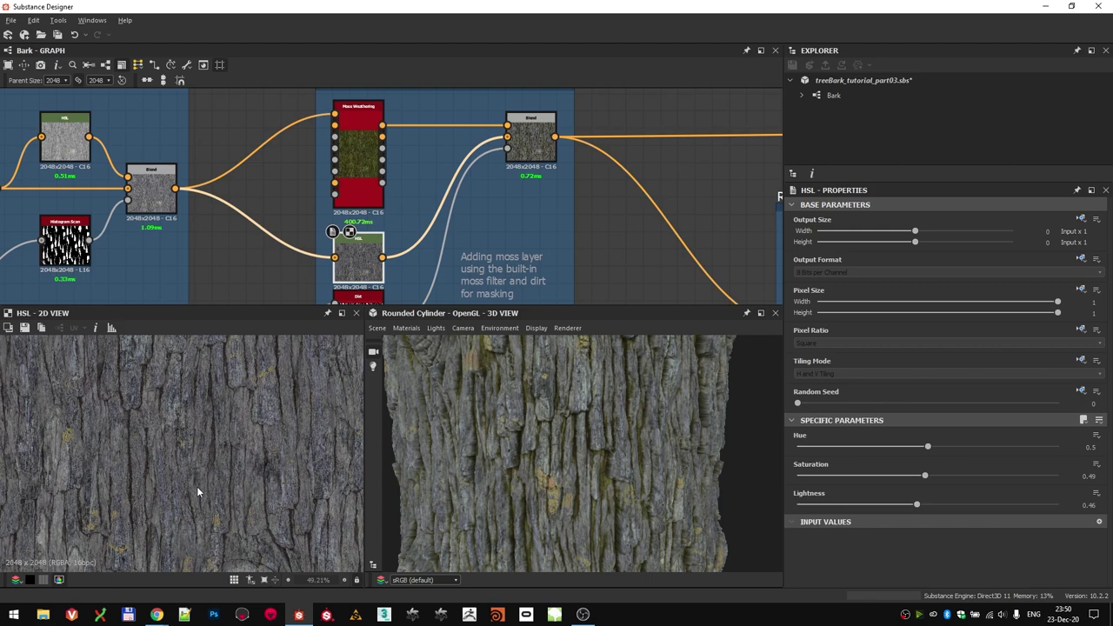
scroll(496, 214, "down", 3)
middle_click_drag(468, 240, 435, 165)
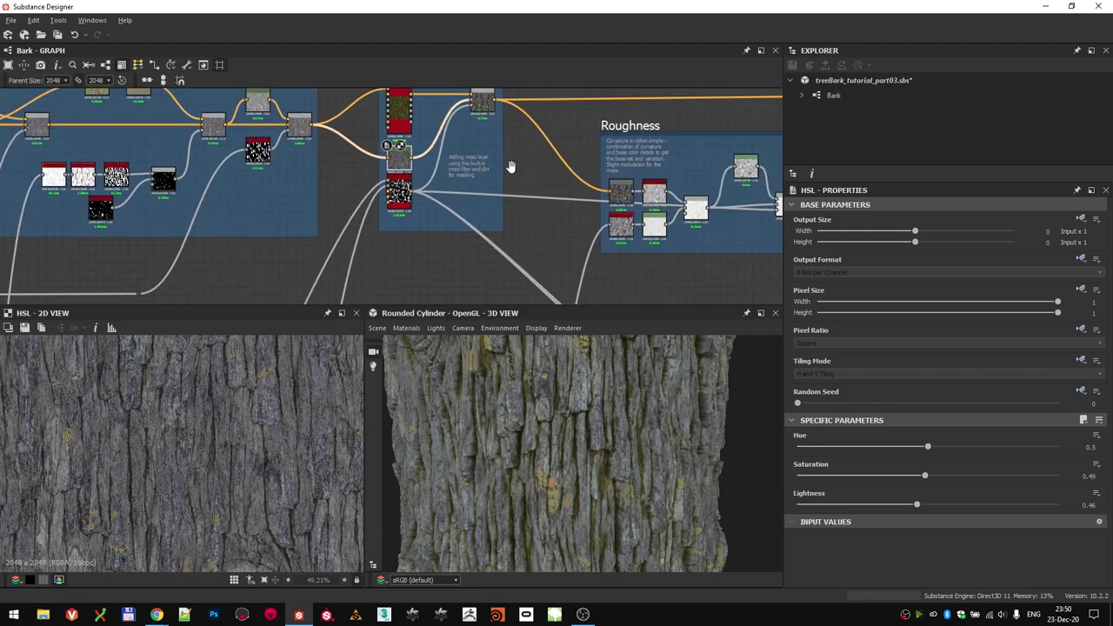
scroll(412, 161, "up", 3)
scroll(209, 455, "down", 2)
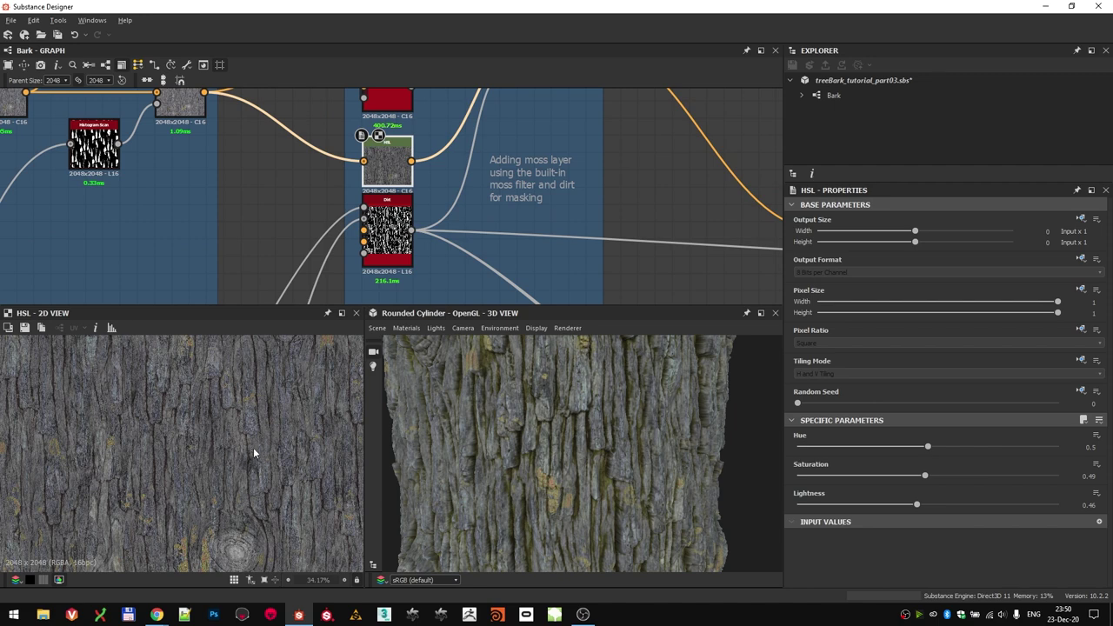
scroll(231, 465, "up", 1)
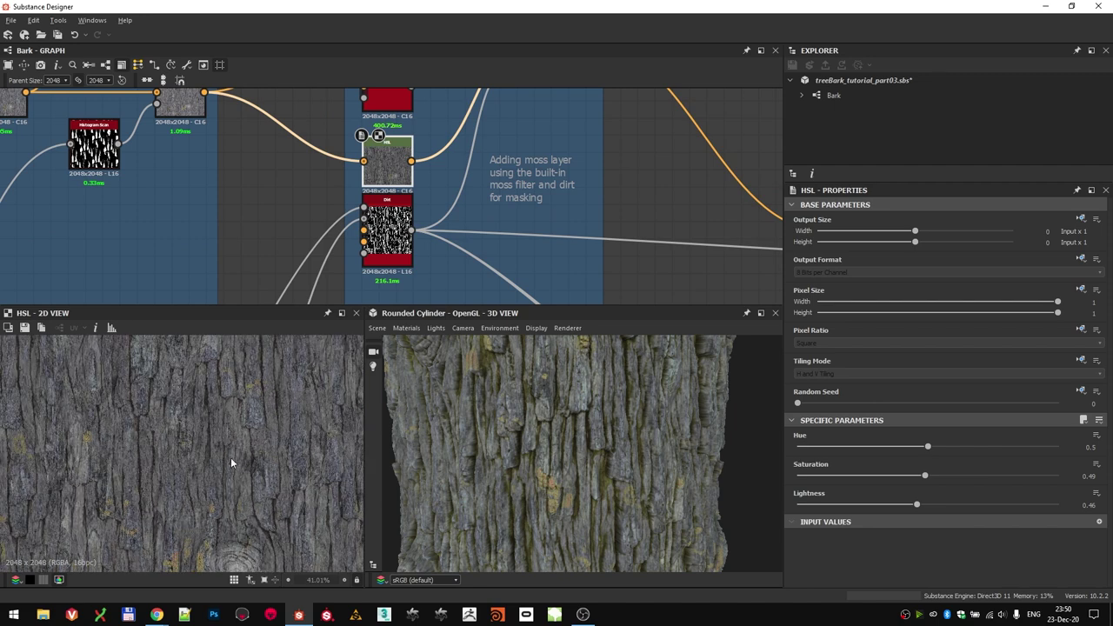
double_click(192, 108)
double_click(379, 180)
scroll(148, 440, "down", 3)
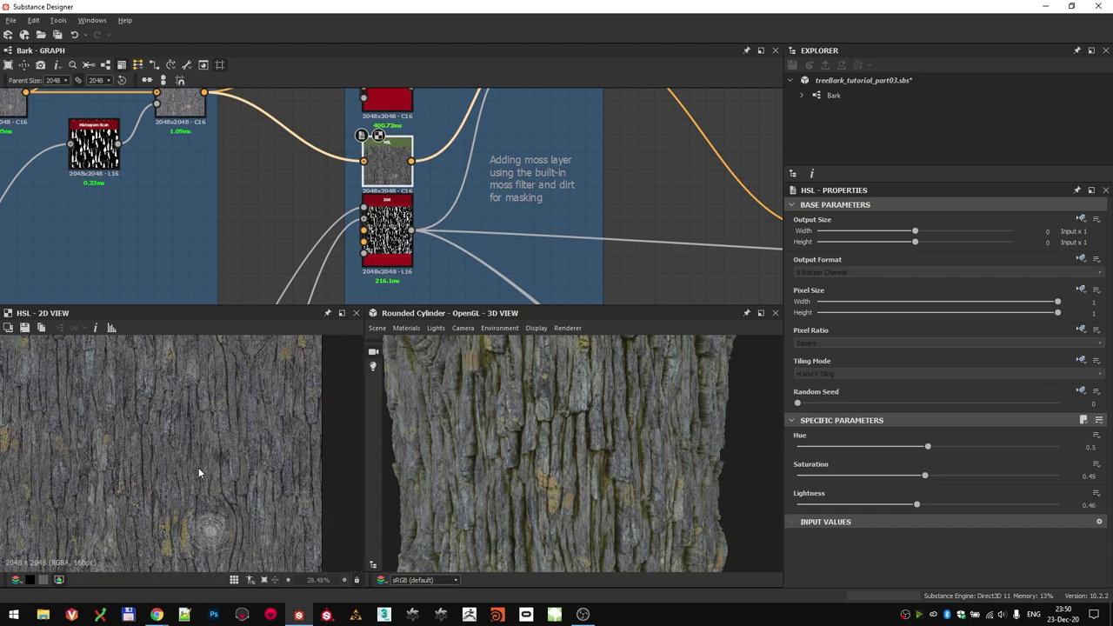
- Preview the Dirt mask and the Copy Blend that uses it to layer the moss over the bark color
double_click(396, 220)
scroll(392, 225, "down", 3)
scroll(391, 235, "up", 3)
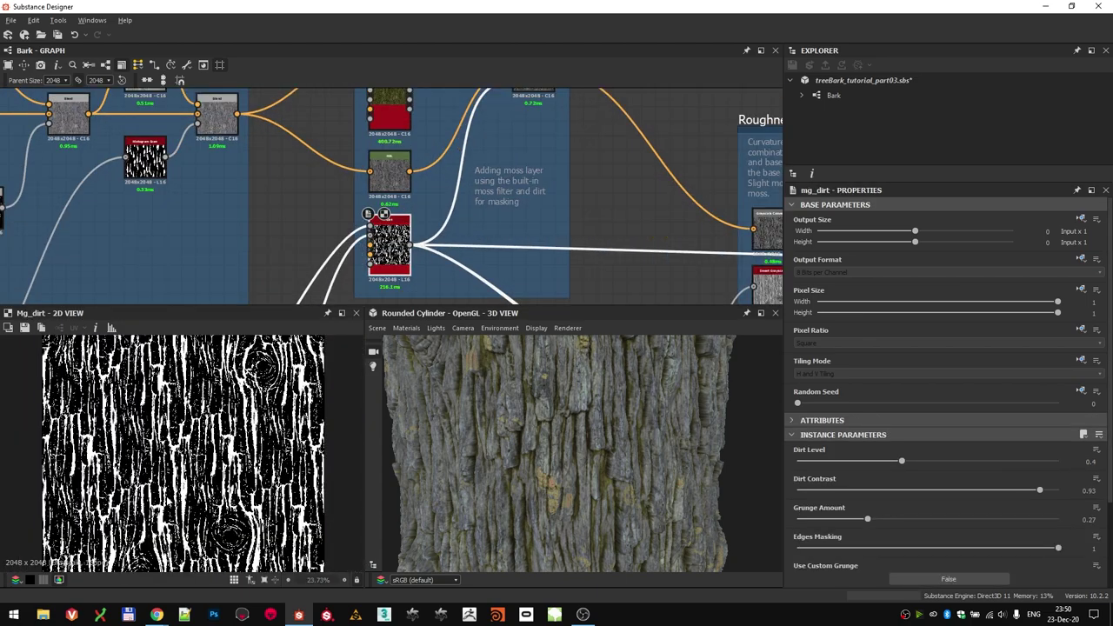
scroll(427, 193, "up", 3)
double_click(407, 136)
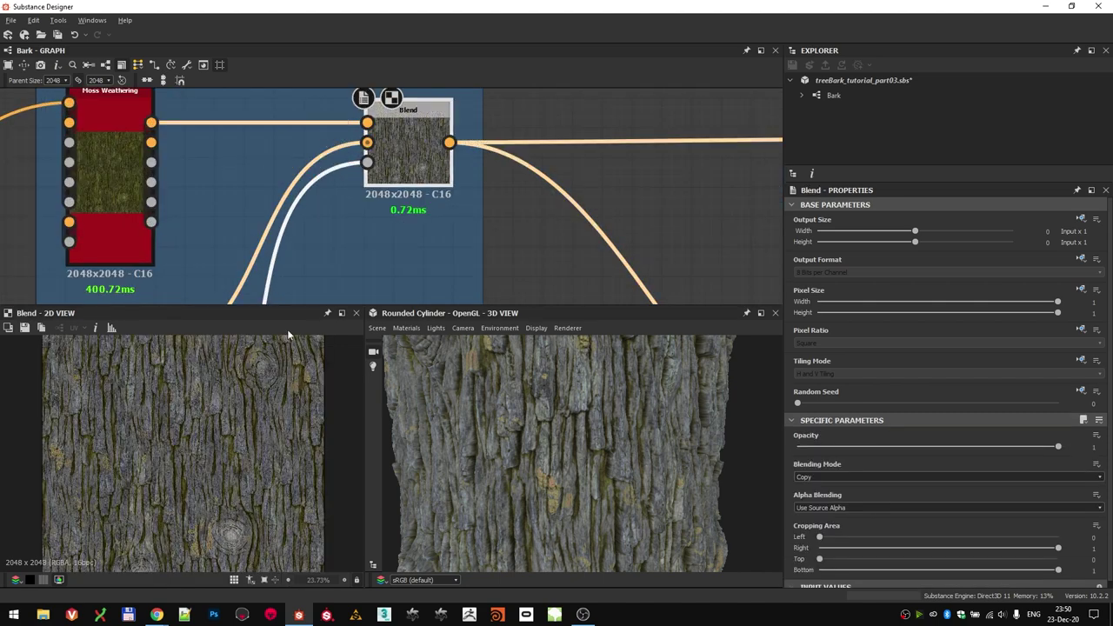
scroll(211, 465, "up", 5)
scroll(199, 452, "down", 3)
scroll(339, 256, "down", 3)
- Try Dirt Level values of 1 and 0 on the Dirt node, compare the moss coverage in 3D, and undo the changes
left_click(280, 250)
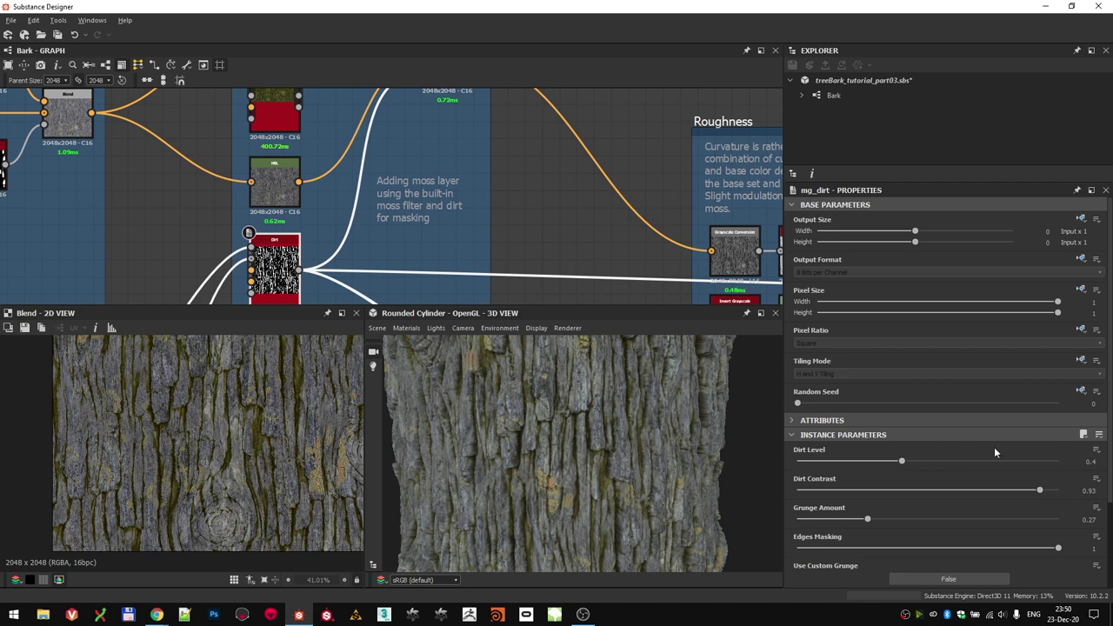
left_click_drag(912, 463, 1066, 467)
scroll(600, 441, "down", 3)
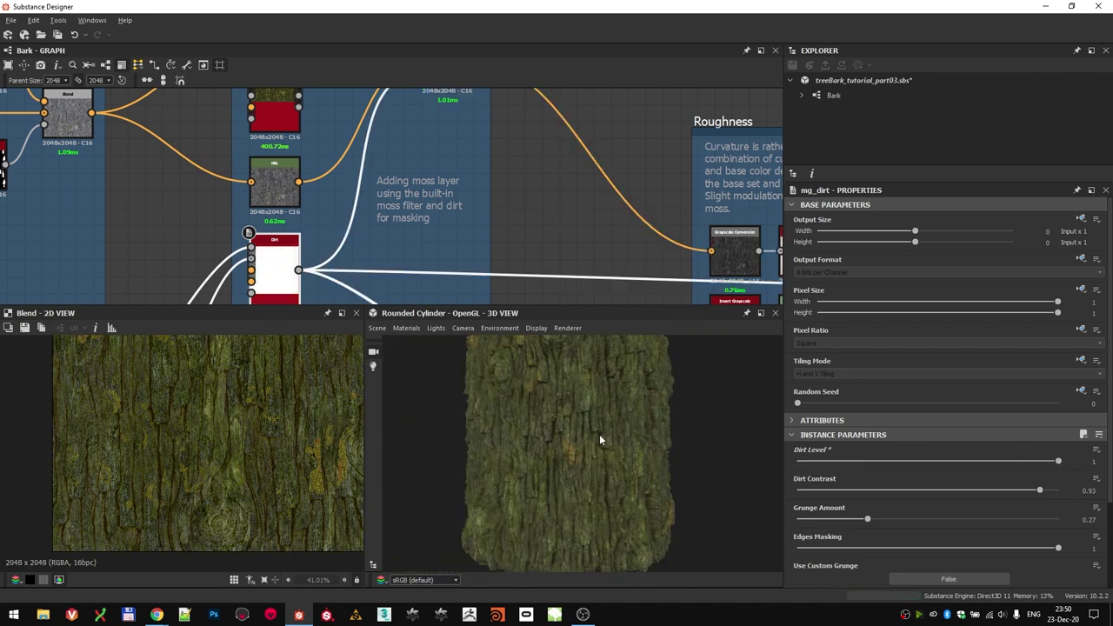
key("ctrl+z")
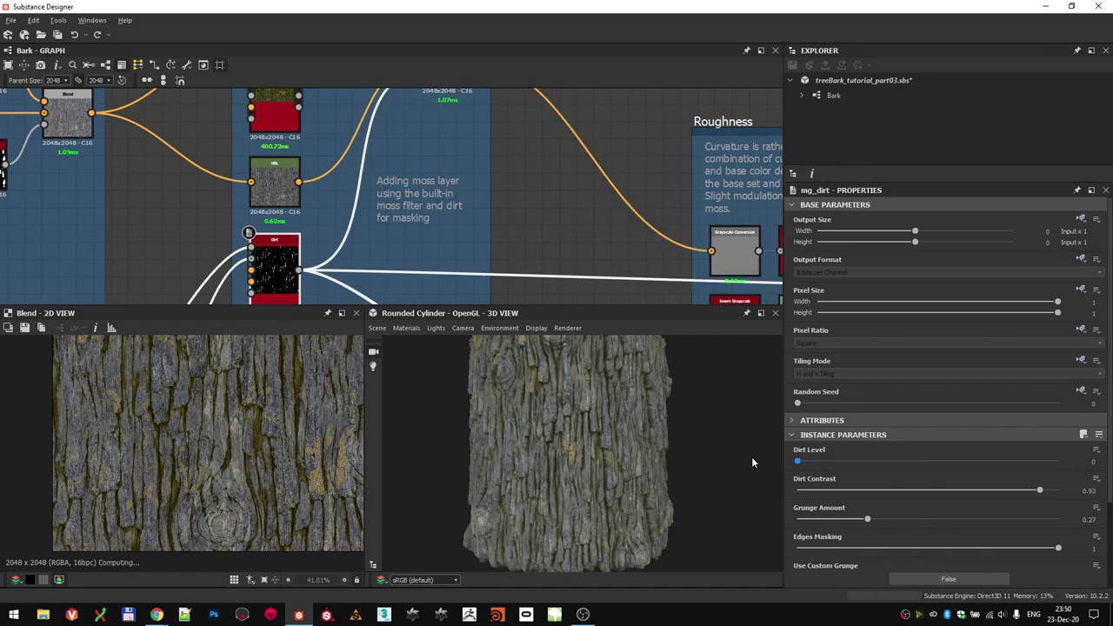
- Preview the Dirt mask again and trace its output through the graph to the Moss Height section
scroll(529, 200, "down", 7)
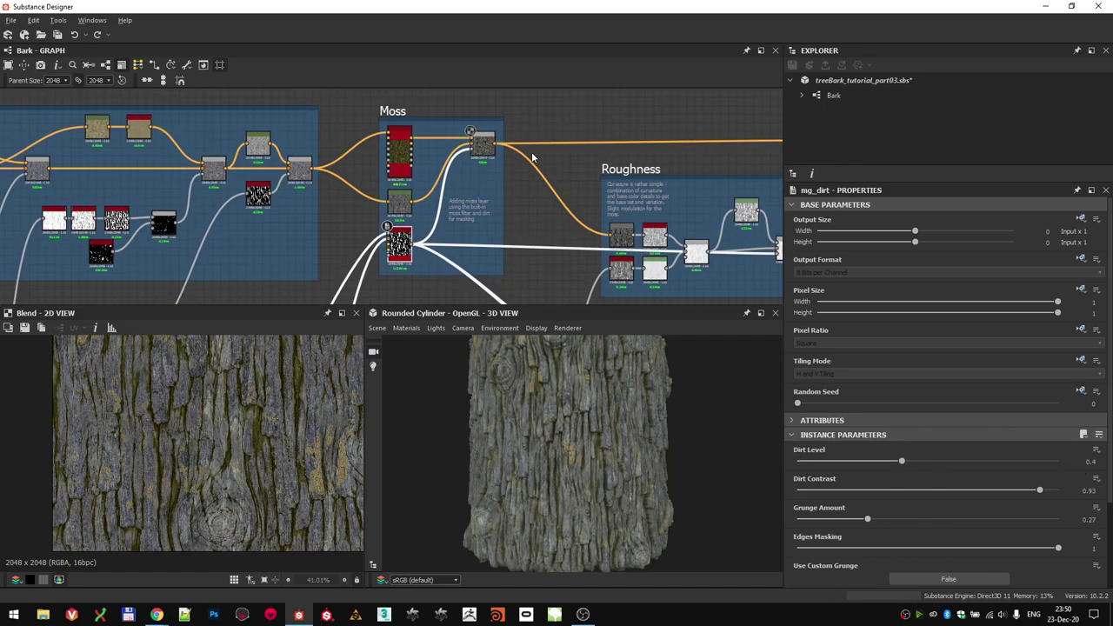
middle_click_drag(447, 193, 240, 148)
scroll(256, 139, "up", 1)
scroll(250, 167, "up", 10)
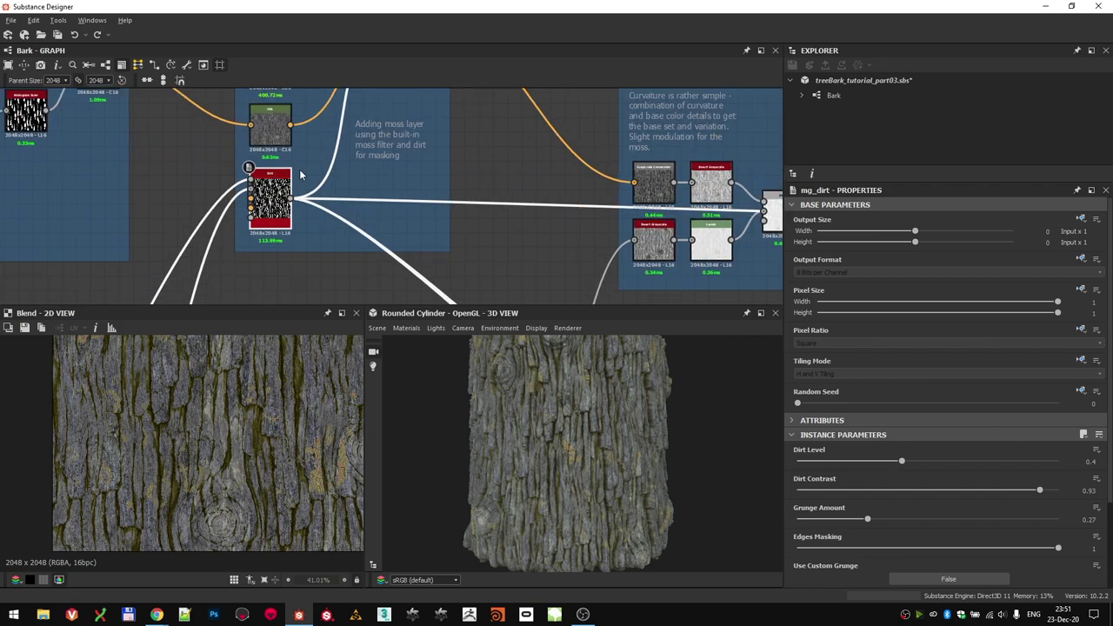
double_click(247, 169)
scroll(298, 137, "down", 5)
middle_click_drag(426, 97, 448, 154)
scroll(447, 154, "down", 4)
middle_click_drag(522, 245, 395, 122)
middle_click_drag(600, 296, 433, 171)
scroll(433, 170, "up", 4)
scroll(307, 201, "down", 4)
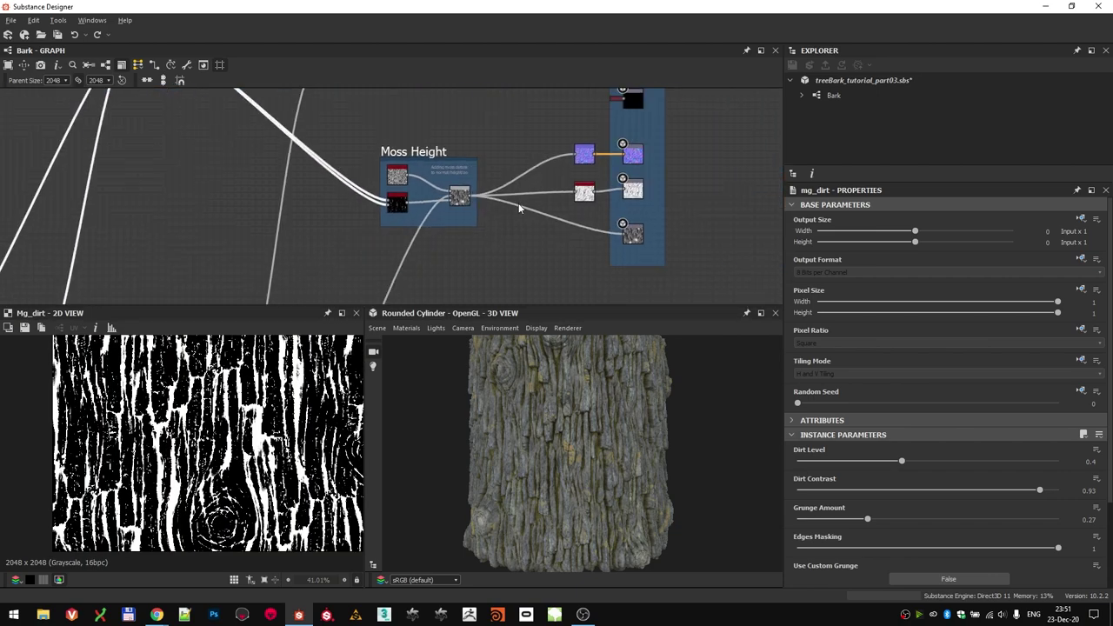
- Preview the Non Uniform Blur Grayscale and Moisture Noise nodes in the Moss Height section
scroll(418, 187, "up", 5)
double_click(325, 266)
scroll(192, 253, "down", 5)
scroll(240, 246, "up", 5)
middle_click_drag(259, 250, 277, 204)
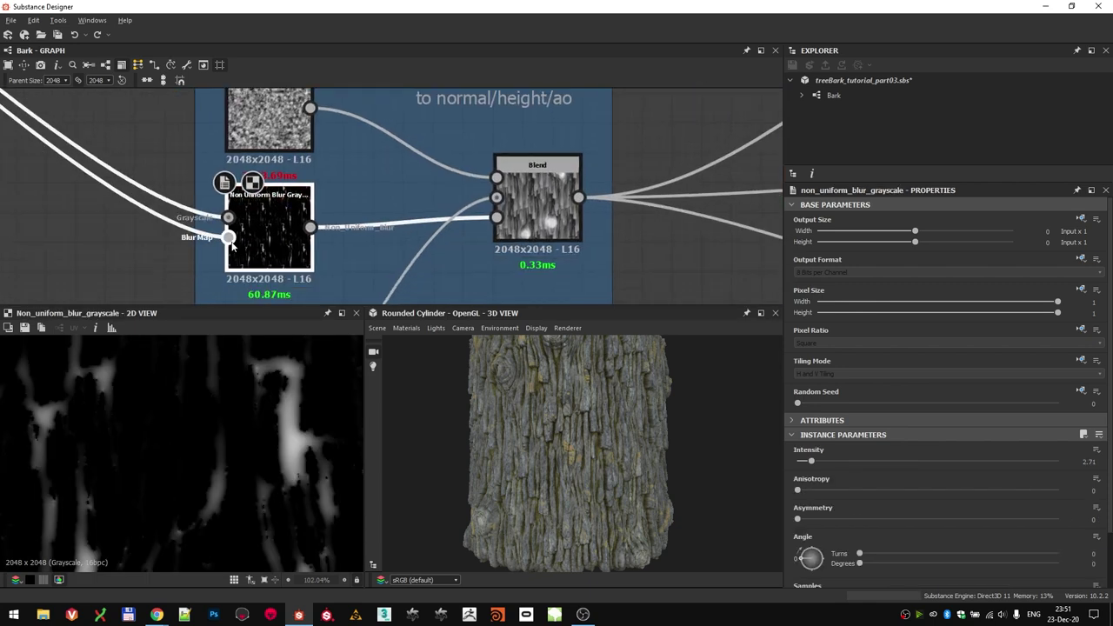
scroll(291, 224, "down", 2)
double_click(270, 130)
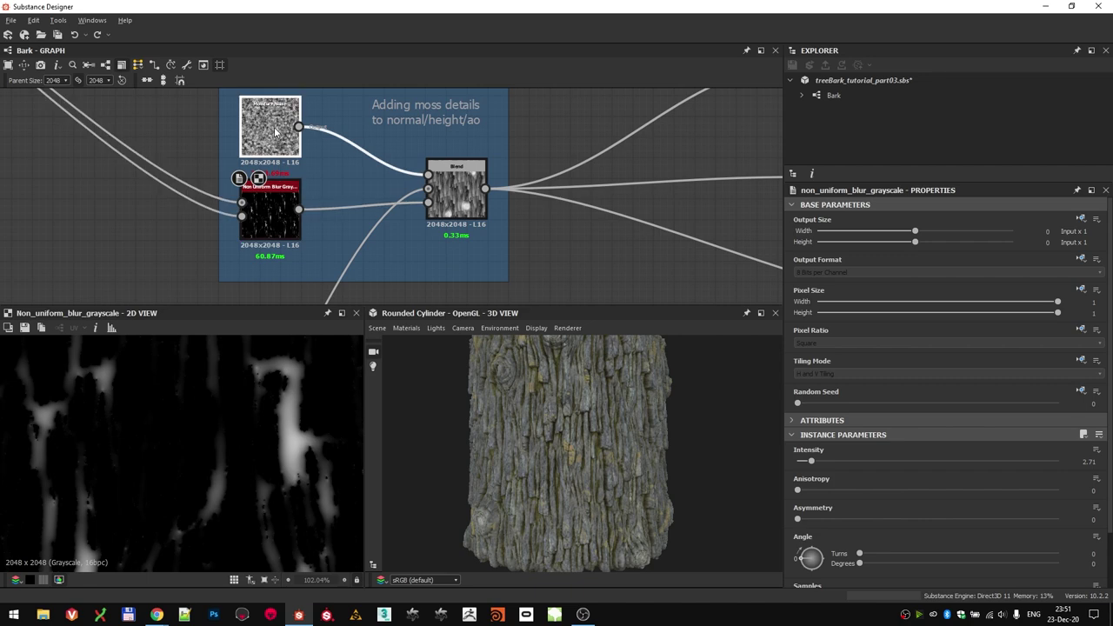
scroll(311, 161, "down", 3)
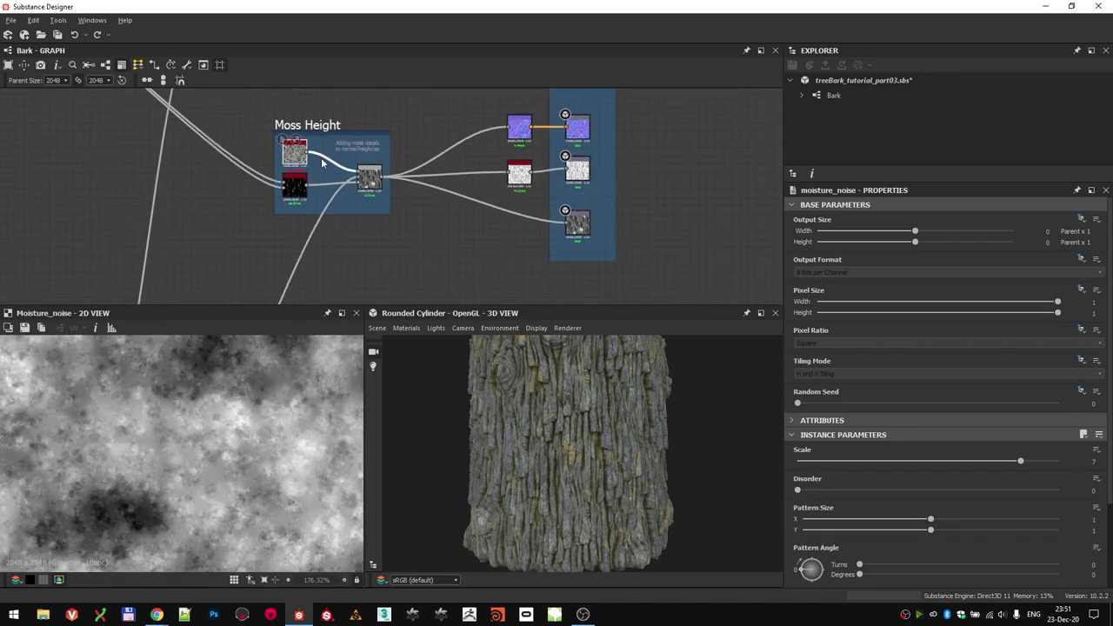
- Preview the Add (Linear Dodge) Blend that combines the moss noise with the bark height
scroll(308, 150, "up", 2)
scroll(416, 209, "up", 4)
double_click(398, 184)
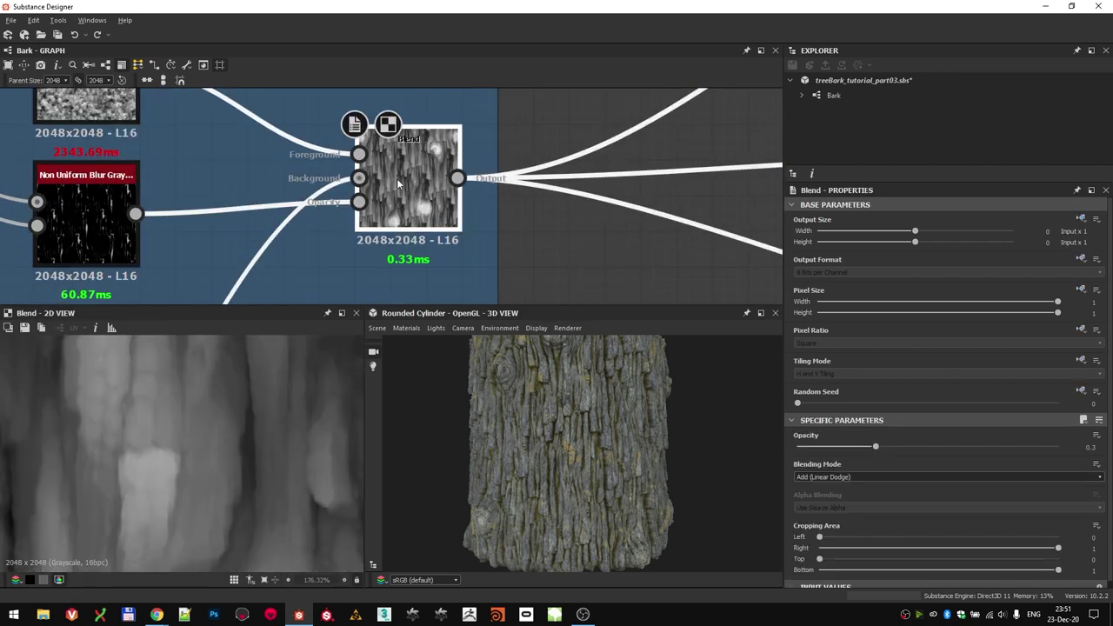
scroll(400, 209, "down", 3)
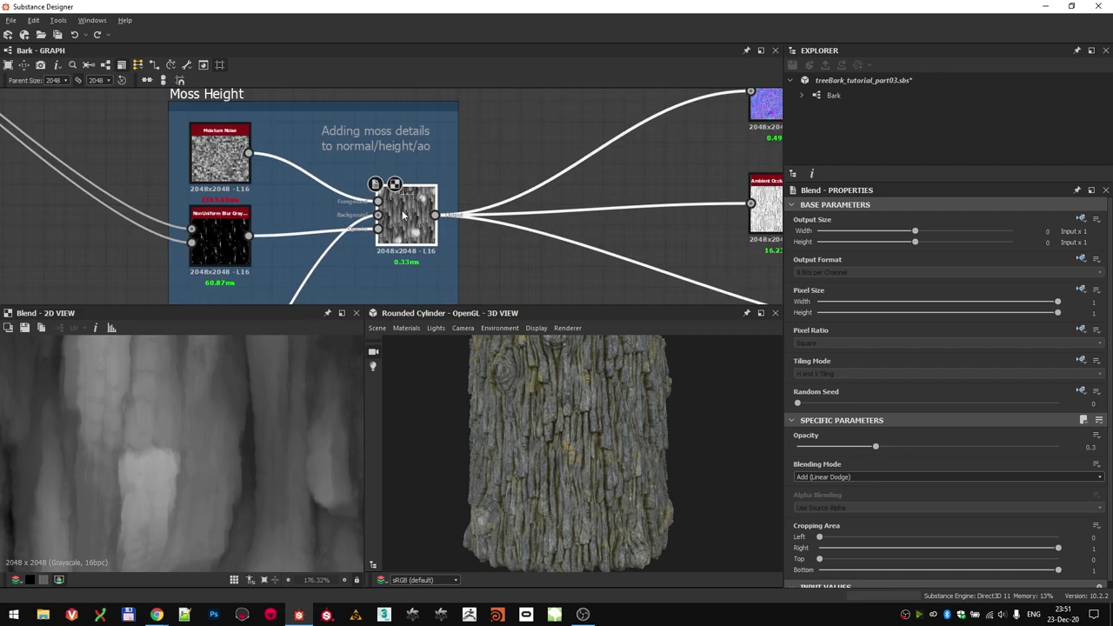
scroll(316, 217, "up", 2)
middle_click_drag(317, 217, 311, 216)
- Inspect the Normal, Ambient Occlusion and height output nodes fed by the Moss Height Blend
scroll(201, 444, "down", 7)
middle_click_drag(555, 183, 367, 189)
left_click(416, 135)
left_click(416, 228)
middle_click_drag(348, 241, 296, 150)
left_click(488, 243)
- Examine the Roughness section and trace its color input back to the Copy Blend in the Moss section
scroll(292, 179, "down", 4)
middle_click_drag(247, 108, 316, 221)
scroll(250, 178, "up", 2)
middle_click_drag(250, 178, 340, 174)
scroll(357, 199, "down", 3)
scroll(360, 205, "up", 3)
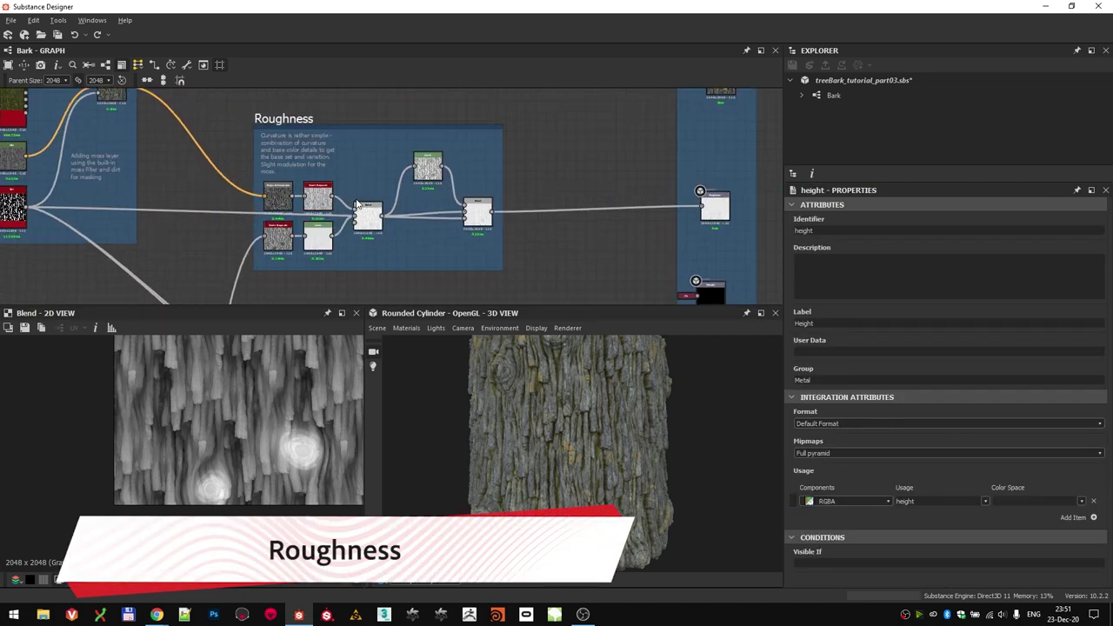
scroll(292, 186, "up", 2)
scroll(293, 186, "down", 1)
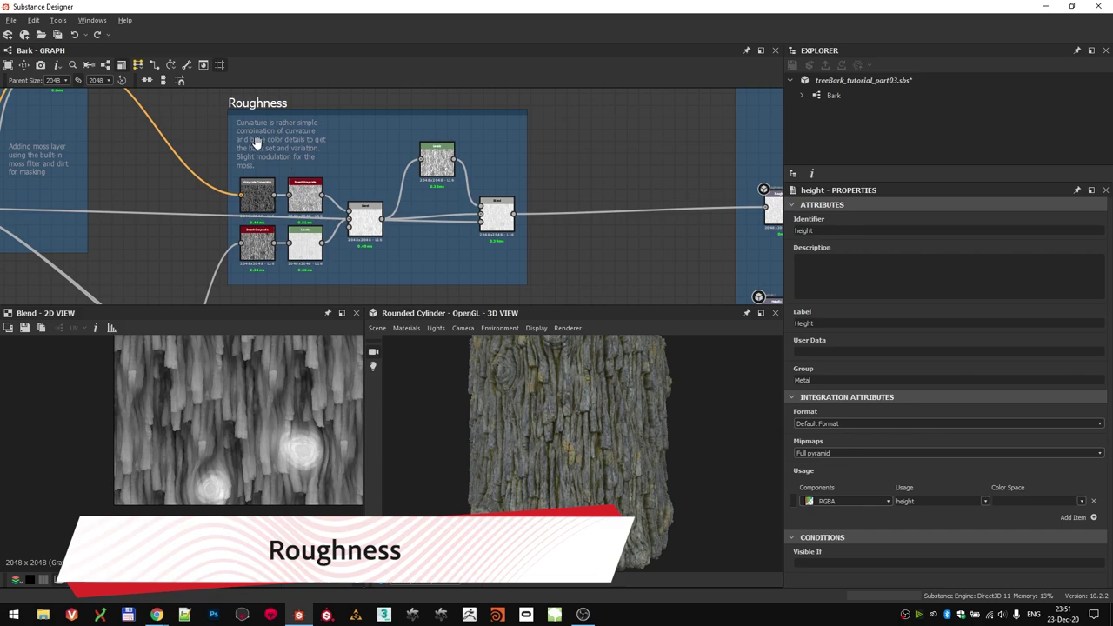
scroll(264, 188, "up", 4)
scroll(263, 207, "down", 4)
middle_click_drag(263, 207, 554, 261)
scroll(349, 119, "up", 3)
left_click(356, 154)
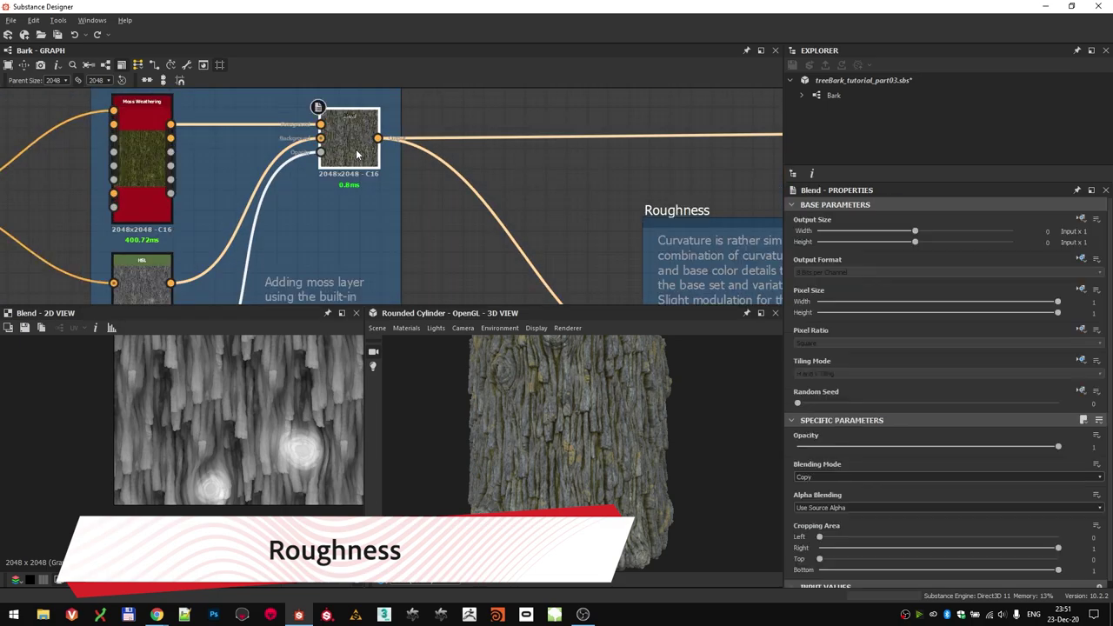
- Preview the Invert Grayscale that feeds Levels in the Roughness section and trace its input back to the curvature nodes
scroll(407, 196, "down", 4)
middle_click_drag(427, 252, 385, 158)
scroll(477, 202, "up", 5)
double_click(480, 205)
scroll(354, 229, "down", 4)
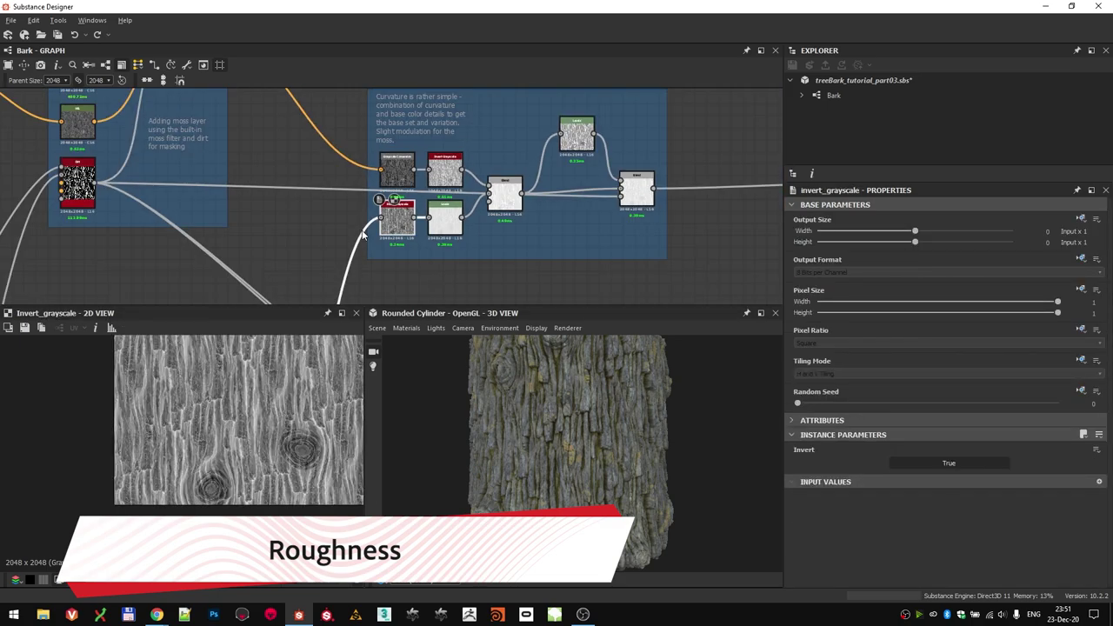
scroll(363, 237, "down", 5)
middle_click_drag(364, 236, 540, 178)
middle_click_drag(261, 185, 447, 193)
scroll(449, 196, "up", 7)
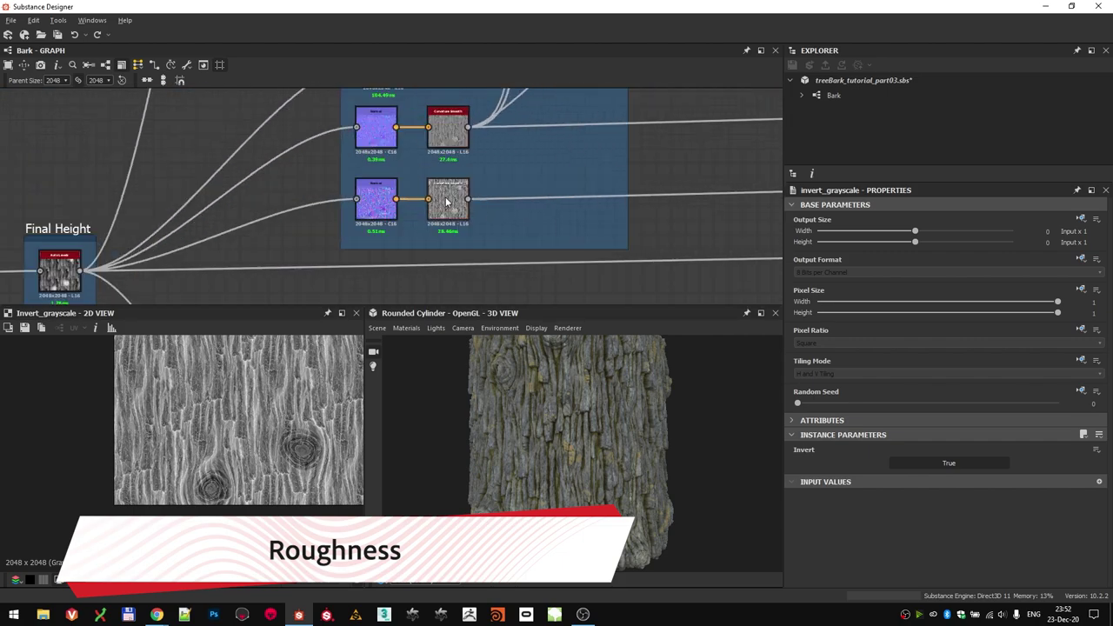
scroll(448, 202, "down", 1)
- Preview the Grayscale Conversion in the Roughness section and the Invert Grayscale connected to its output
scroll(447, 201, "down", 5)
left_click_drag(696, 187, 509, 212, "alt")
middle_click_drag(509, 212, 305, 276)
scroll(454, 131, "up", 6)
middle_click_drag(462, 105, 437, 189)
scroll(437, 187, "up", 3)
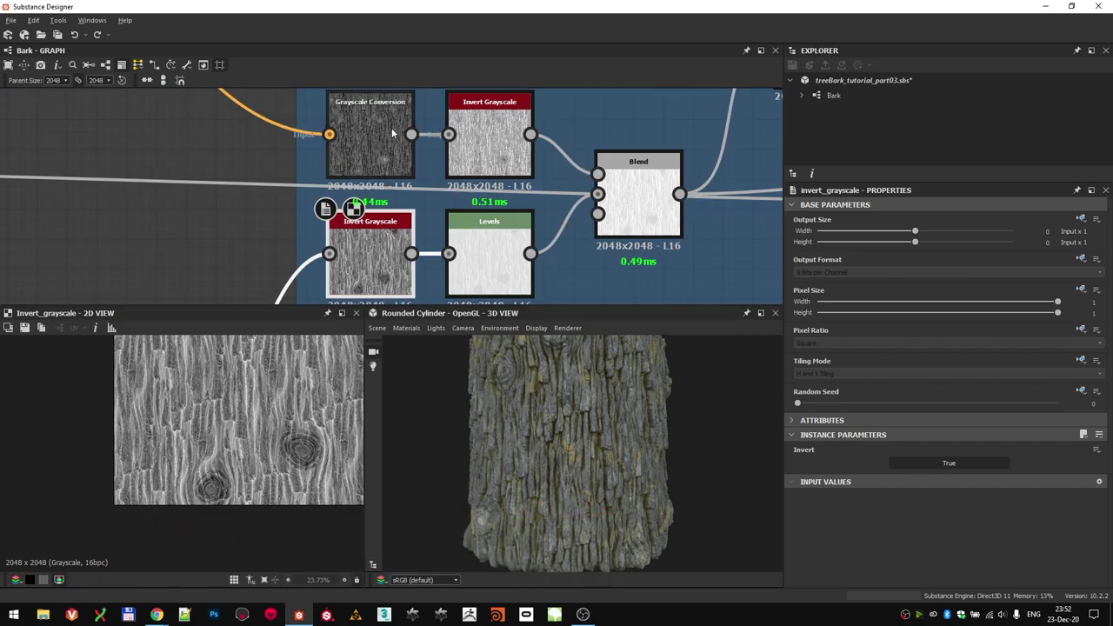
left_click(388, 129)
scroll(273, 400, "up", 4)
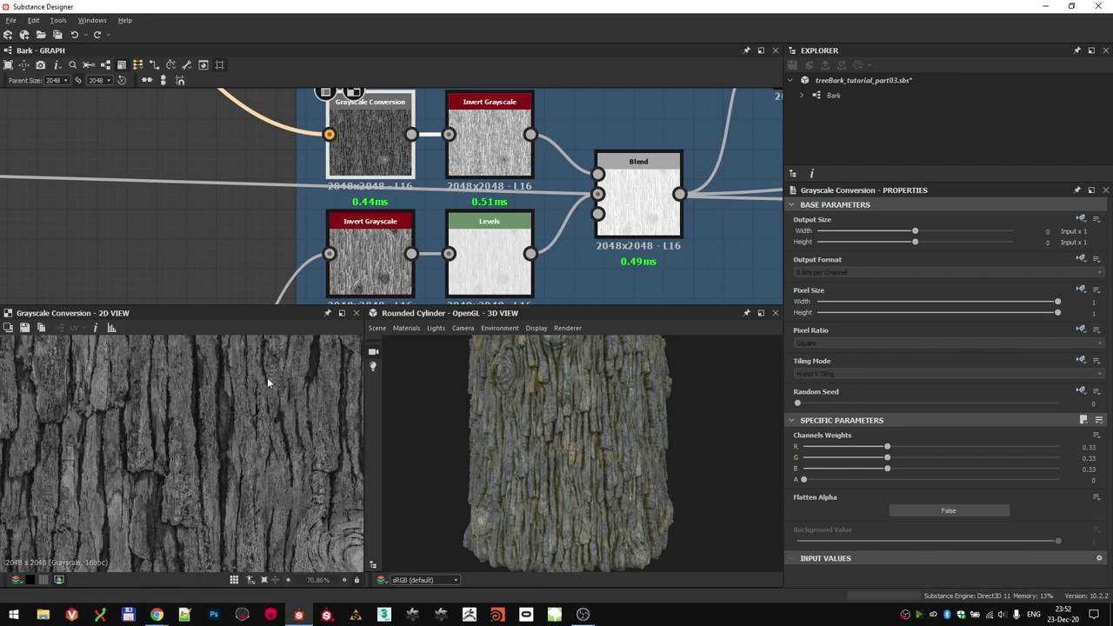
double_click(487, 148)
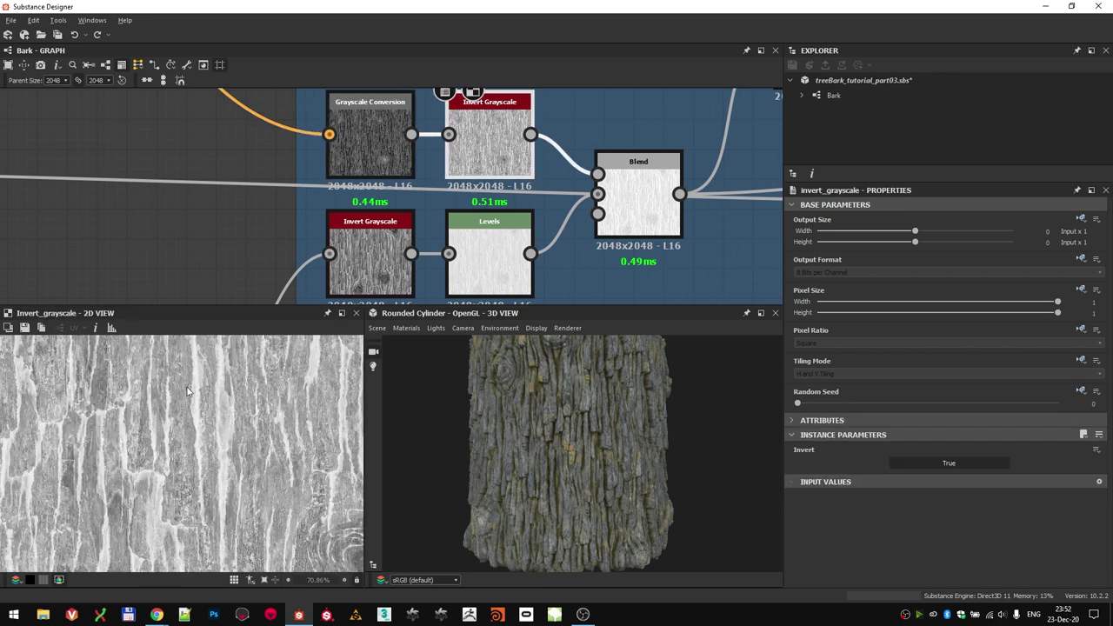
middle_click_drag(372, 231, 284, 228)
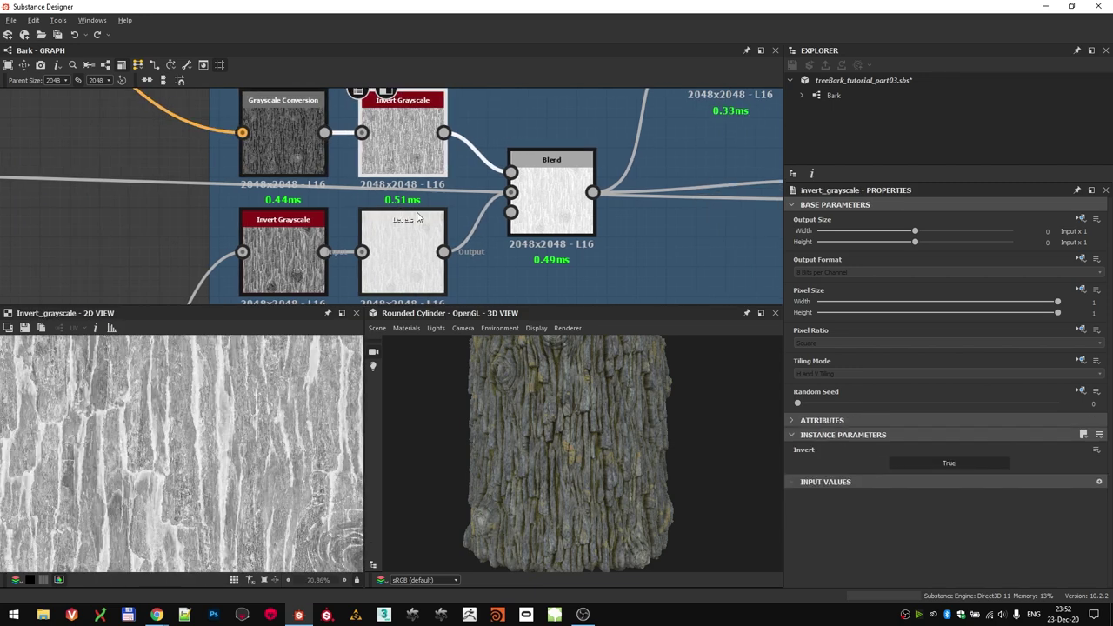
- Preview the lower Invert Grayscale and Levels in the Roughness section, plus the Add Sub Blend that combines both branches
double_click(285, 235)
double_click(417, 263)
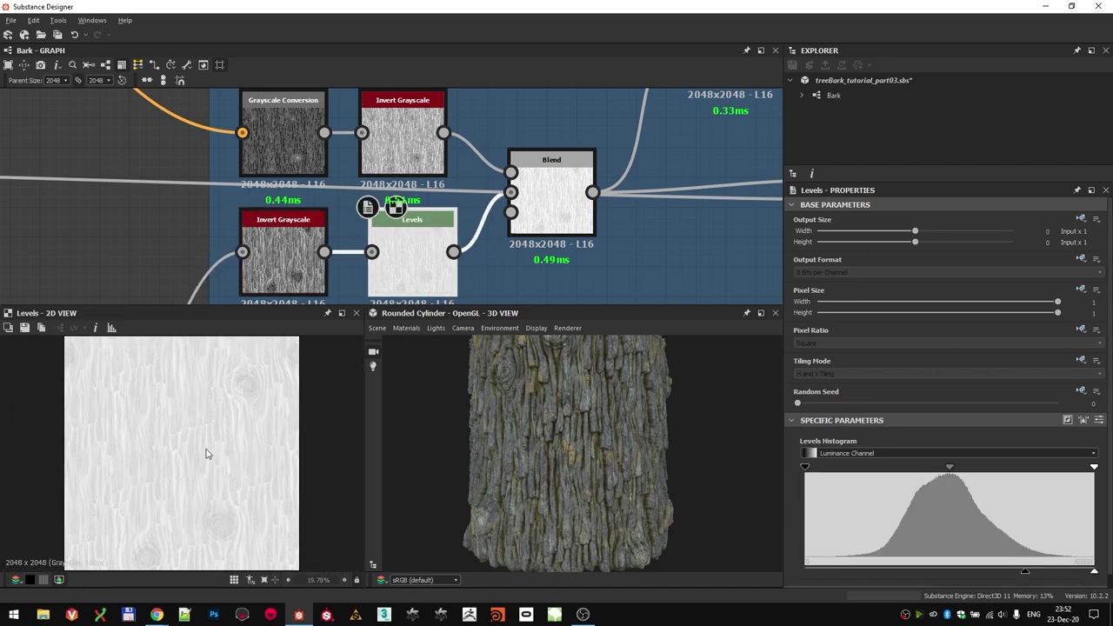
scroll(206, 447, "up", 8)
double_click(291, 252)
double_click(407, 264)
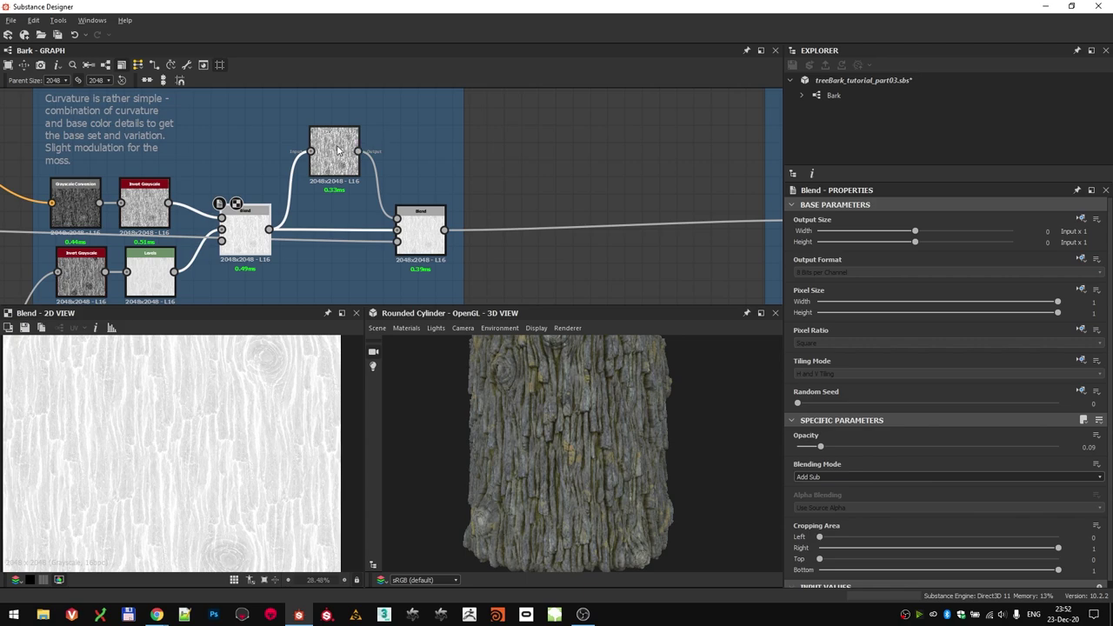
- Preview the Levels fed by the Add Sub Blend and trace the final Blend's mask back to Dirt in the Moss section
double_click(338, 150)
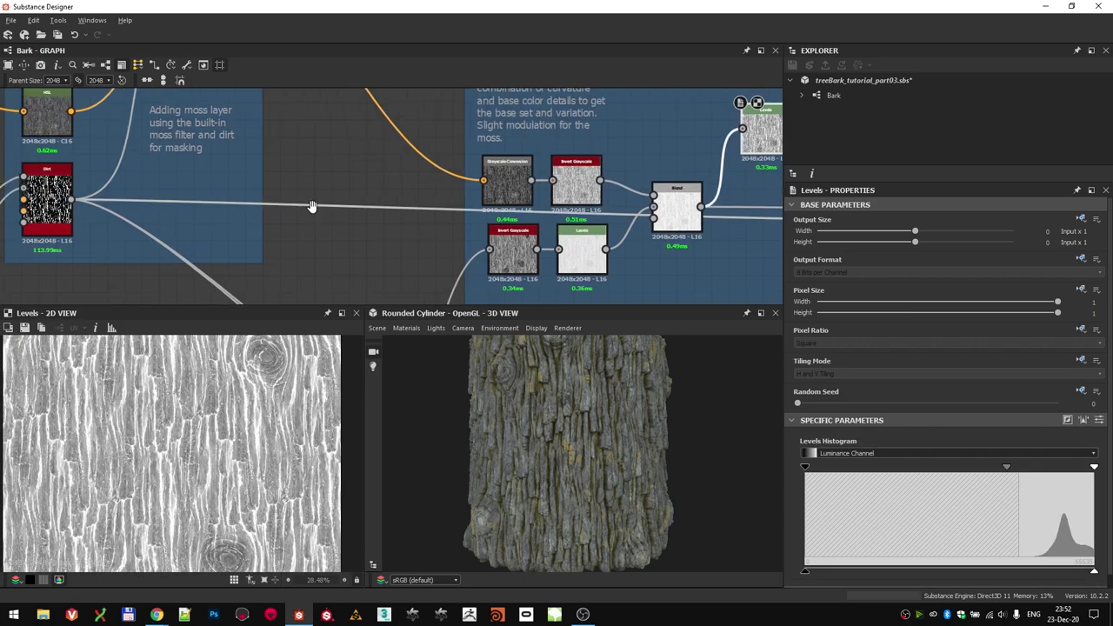
scroll(265, 235, "up", 5)
double_click(269, 250)
scroll(269, 252, "down", 8)
scroll(187, 166, "up", 5)
scroll(382, 168, "up", 5)
double_click(271, 162)
scroll(212, 443, "up", 1)
- Preview the final Copy Blend in the Roughness section and the Roughness output it feeds
middle_click_drag(212, 443, 305, 405)
middle_click_drag(354, 196, 588, 198)
double_click(64, 177)
double_click(534, 175)
scroll(504, 205, "down", 7)
middle_click_drag(673, 207, 369, 208)
scroll(369, 208, "down", 3)
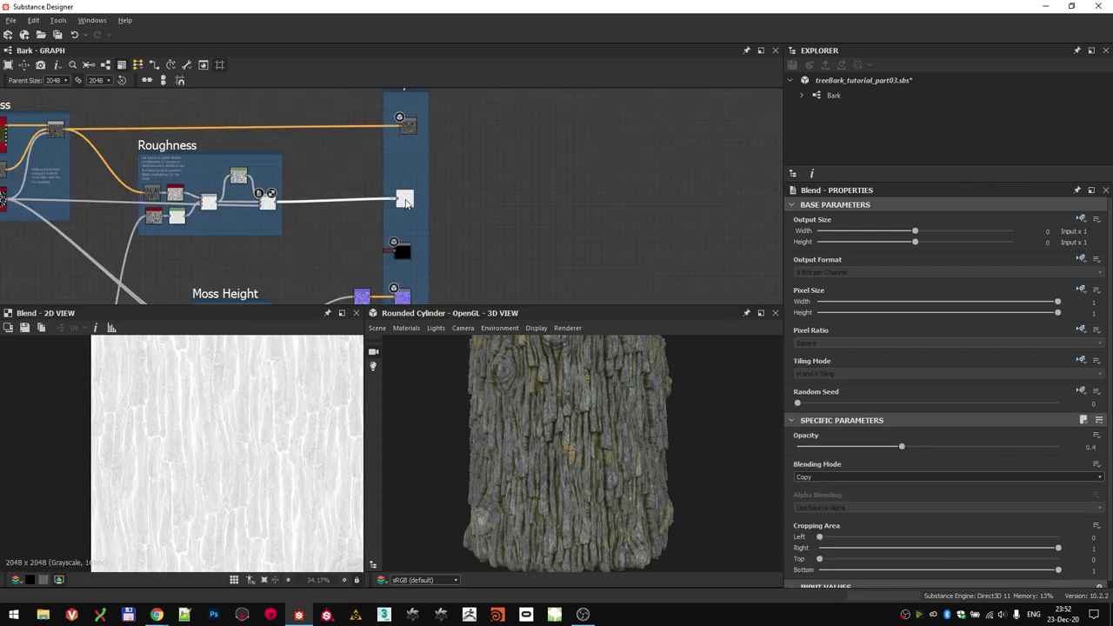
double_click(405, 199)
- Preview the Base Color output node and fit its texture in the 2D view
middle_click_drag(405, 120, 397, 189)
scroll(398, 189, "up", 6)
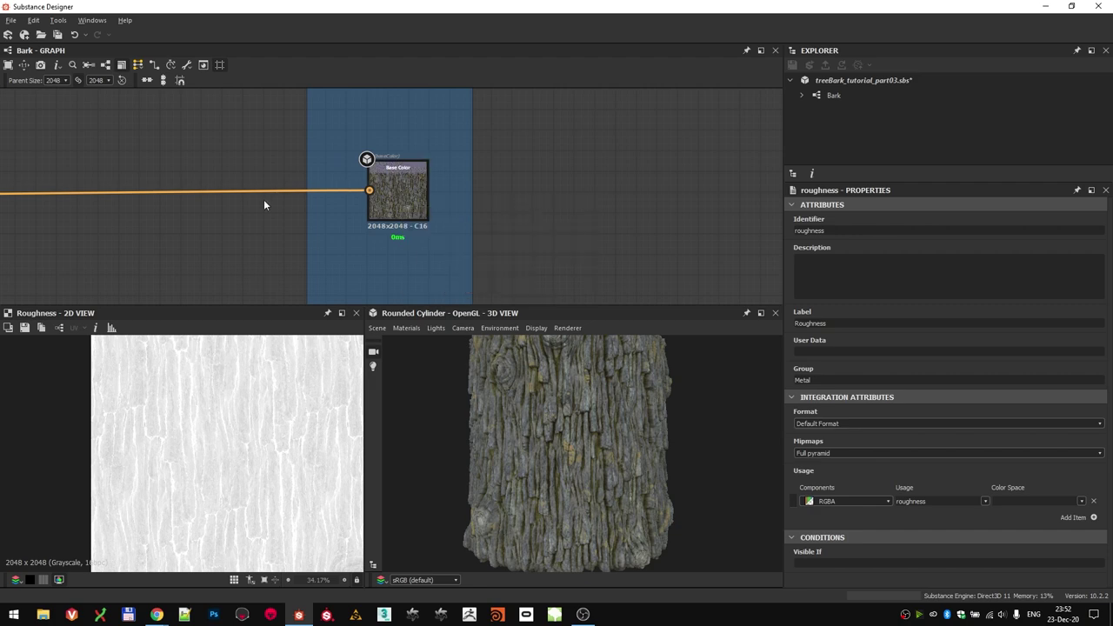
scroll(270, 202, "down", 6)
scroll(299, 198, "up", 6)
double_click(340, 198)
key("f")
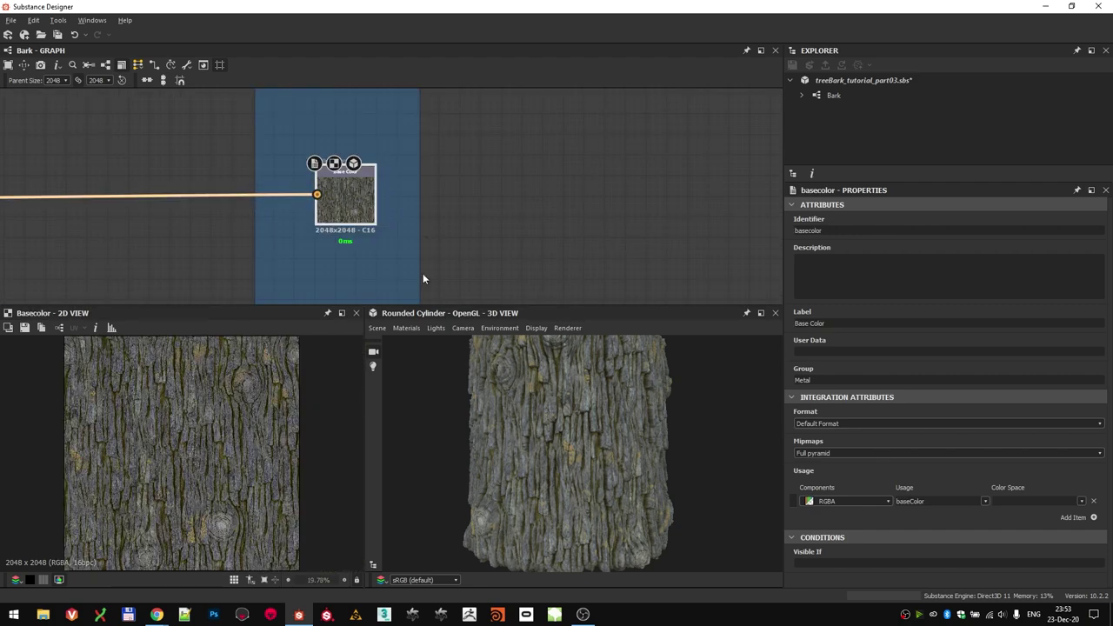
- Preview the Roughness output again and continue past Metallic to preview the Normal output
middle_click_drag(486, 253, 555, 96)
double_click(409, 183)
middle_click_drag(581, 271, 615, 98)
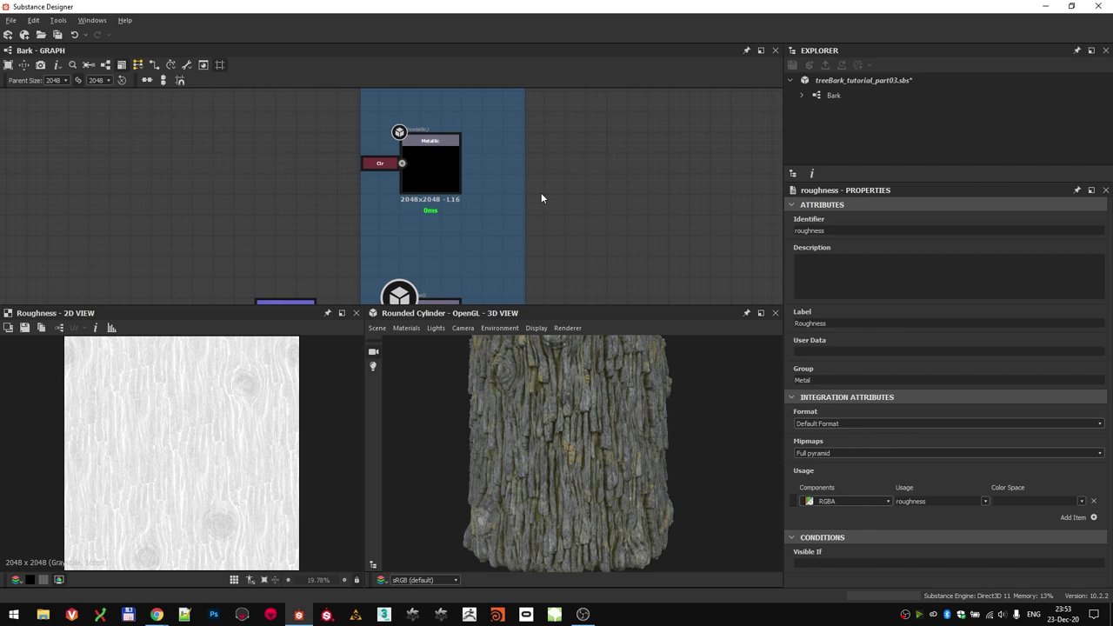
middle_click_drag(620, 257, 634, 161)
double_click(479, 184)
- Preview the Ambient Occlusion and Height outputs and check the bark cylinder in 3D
middle_click_drag(544, 268, 570, 170)
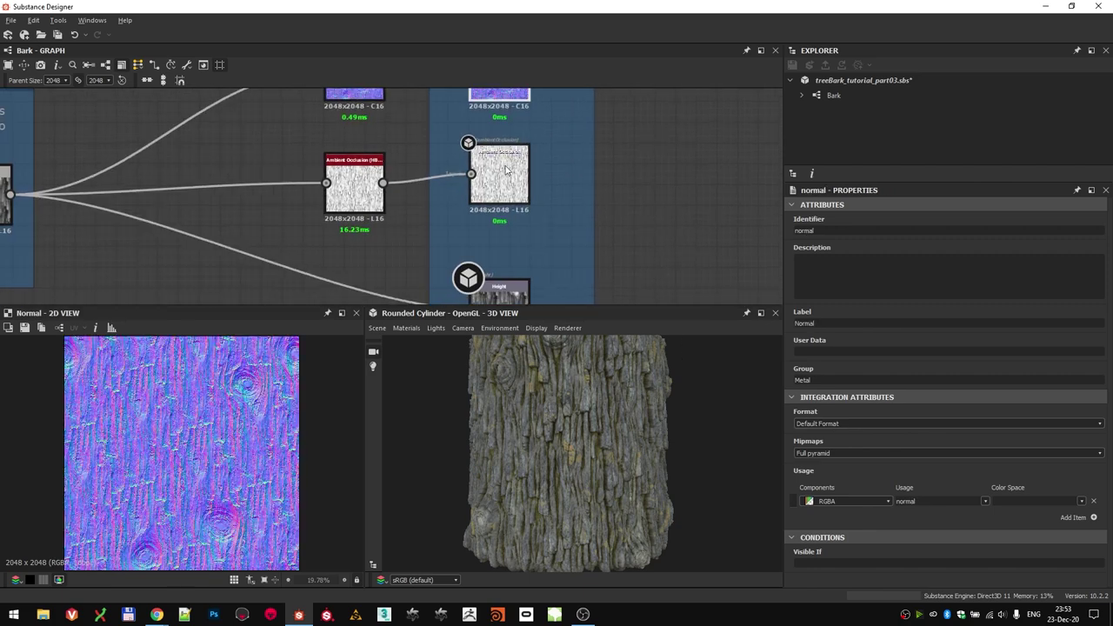
double_click(490, 177)
middle_click_drag(651, 253, 671, 133)
double_click(519, 187)
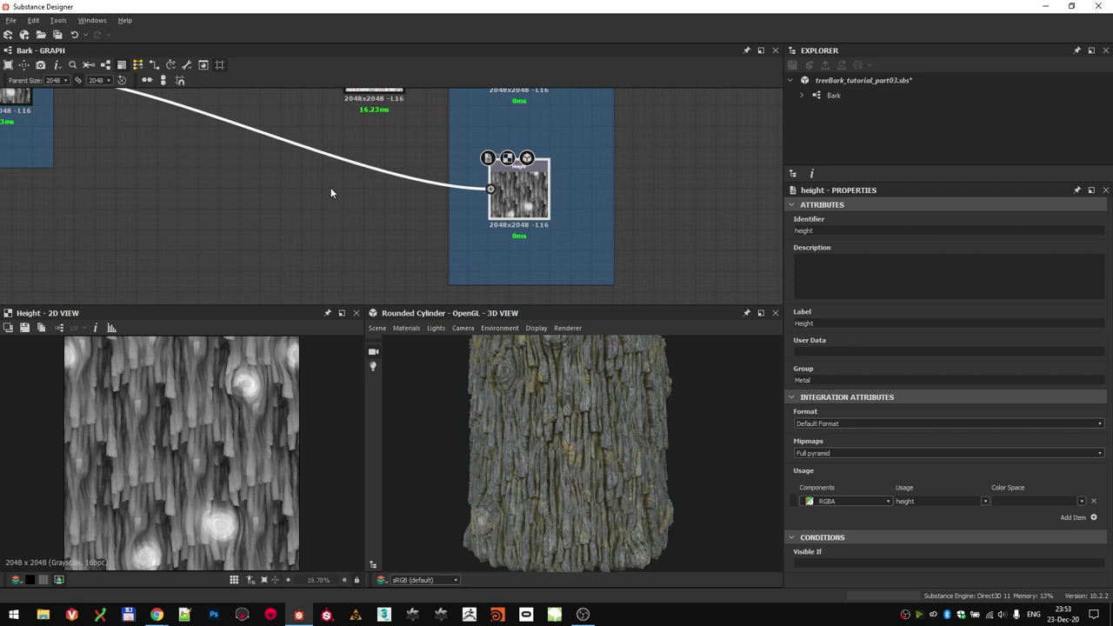
scroll(331, 191, "down", 3)
scroll(537, 426, "down", 2)
left_click_drag(538, 426, 588, 455)
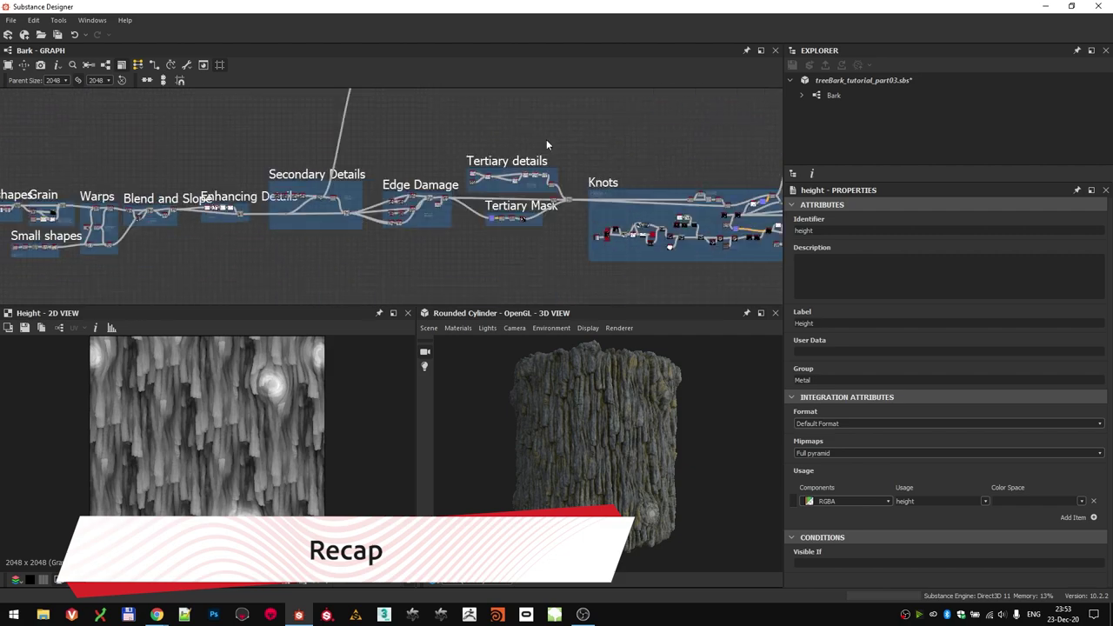
- Review the Main Shapes and Main Overlaps sections at the start of the graph
middle_click_drag(267, 171, 331, 216)
scroll(363, 160, "up", 4)
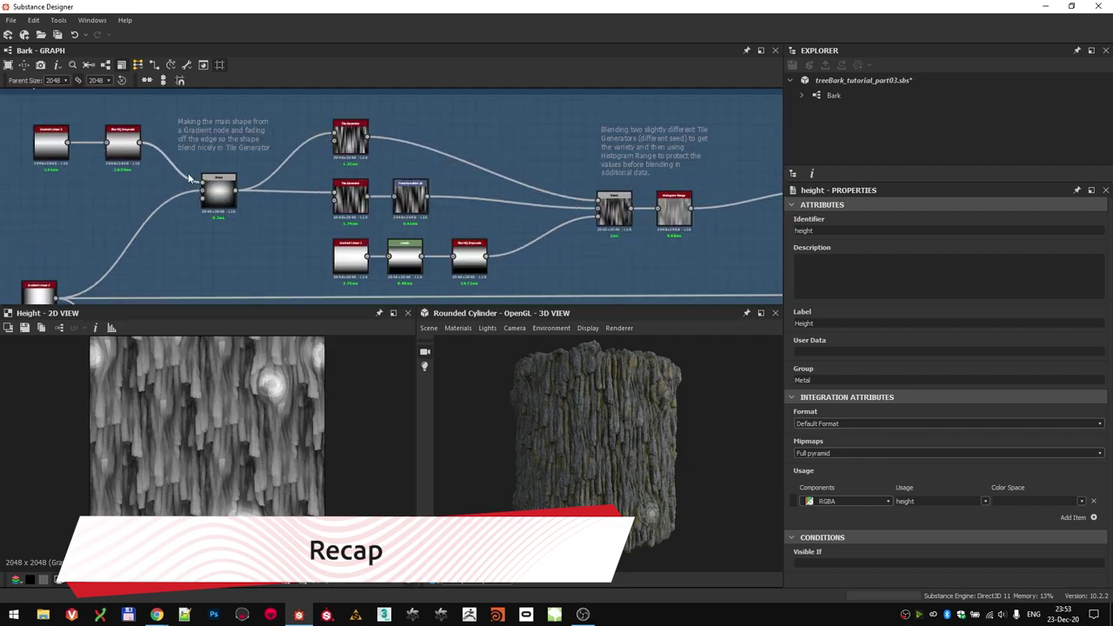
scroll(609, 228, "down", 3)
middle_click_drag(550, 276, 404, 122)
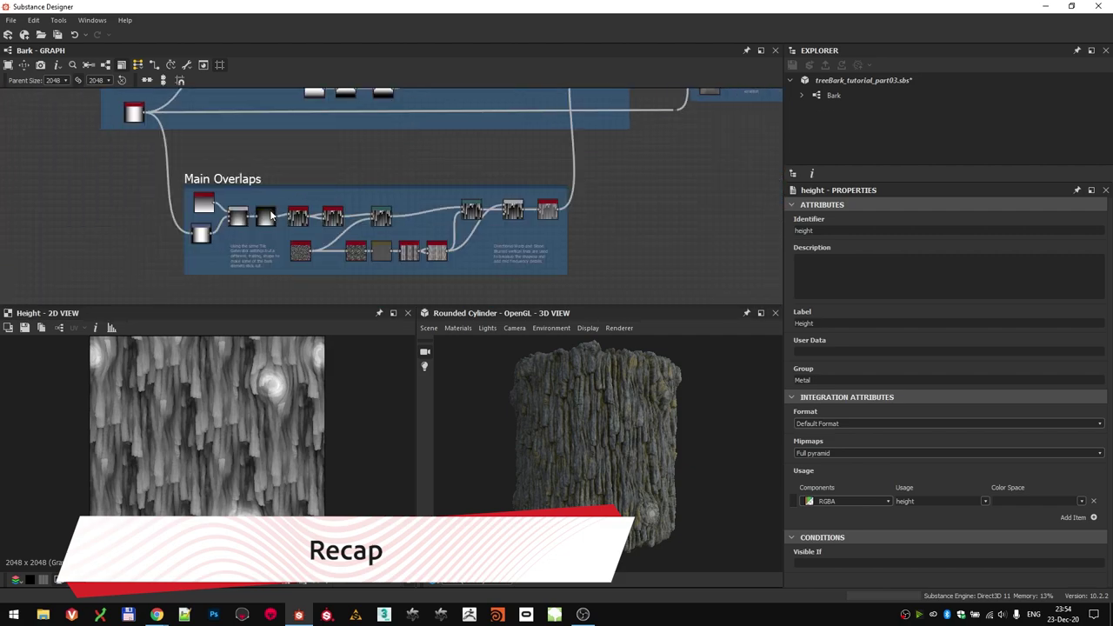
scroll(383, 244, "up", 3)
scroll(435, 216, "down", 2)
- Review the Big shapes, Grain and Small shapes sections, including the Slope Blur Grayscale that ends Small shapes
middle_click_drag(540, 217, 268, 211)
scroll(447, 148, "down", 3)
scroll(309, 177, "up", 4)
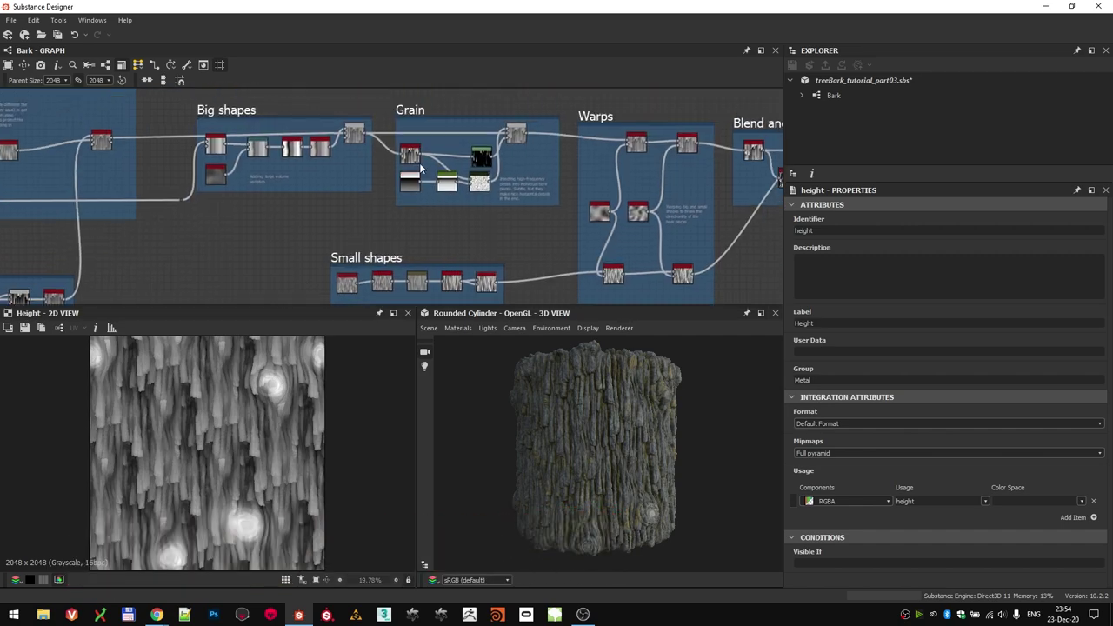
scroll(420, 165, "up", 4)
middle_click_drag(488, 155, 410, 156)
scroll(391, 194, "up", 3)
scroll(388, 163, "up", 1)
middle_click_drag(382, 226, 369, 151)
scroll(387, 174, "down", 6)
scroll(501, 232, "up", 5)
scroll(519, 211, "down", 2)
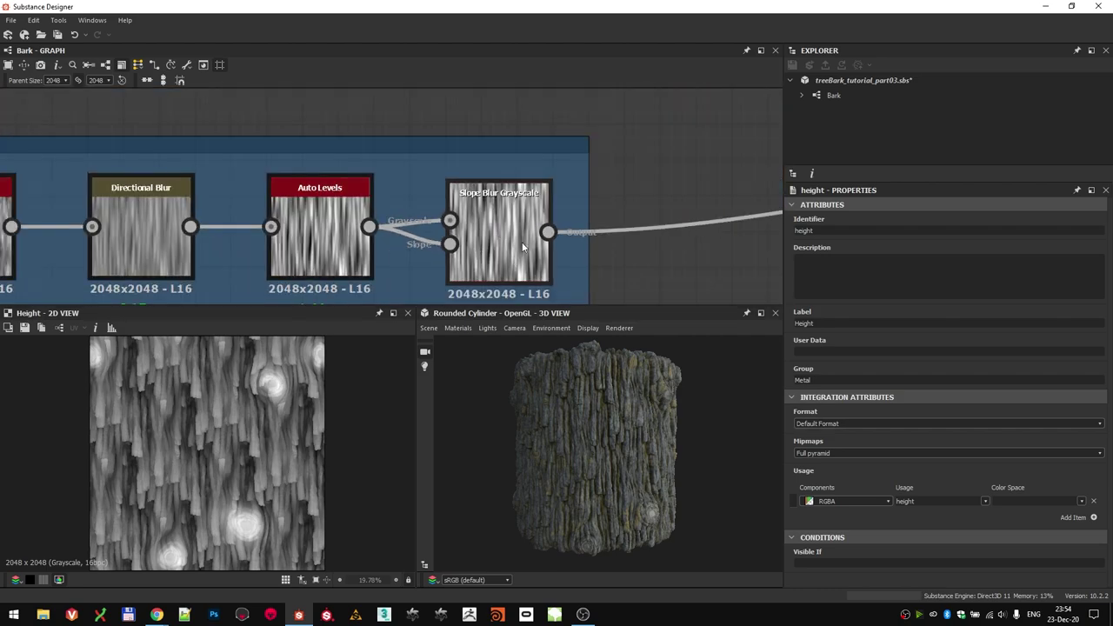
- Review the Warps section and the blending and detail-enhancing sections that follow it
scroll(520, 206, "down", 8)
middle_click_drag(715, 92, 379, 166)
scroll(370, 166, "down", 1)
scroll(541, 161, "up", 5)
middle_click_drag(541, 161, 338, 231)
scroll(338, 230, "up", 2)
scroll(524, 207, "down", 4)
middle_click_drag(525, 207, 336, 209)
middle_click_drag(657, 187, 281, 187)
- Examine the Secondary Details chain from BnW Spots 1 through the Directional Warp to the Histogram Range
scroll(281, 187, "up", 4)
scroll(155, 152, "down", 3)
scroll(155, 174, "up", 3)
scroll(113, 196, "up", 6)
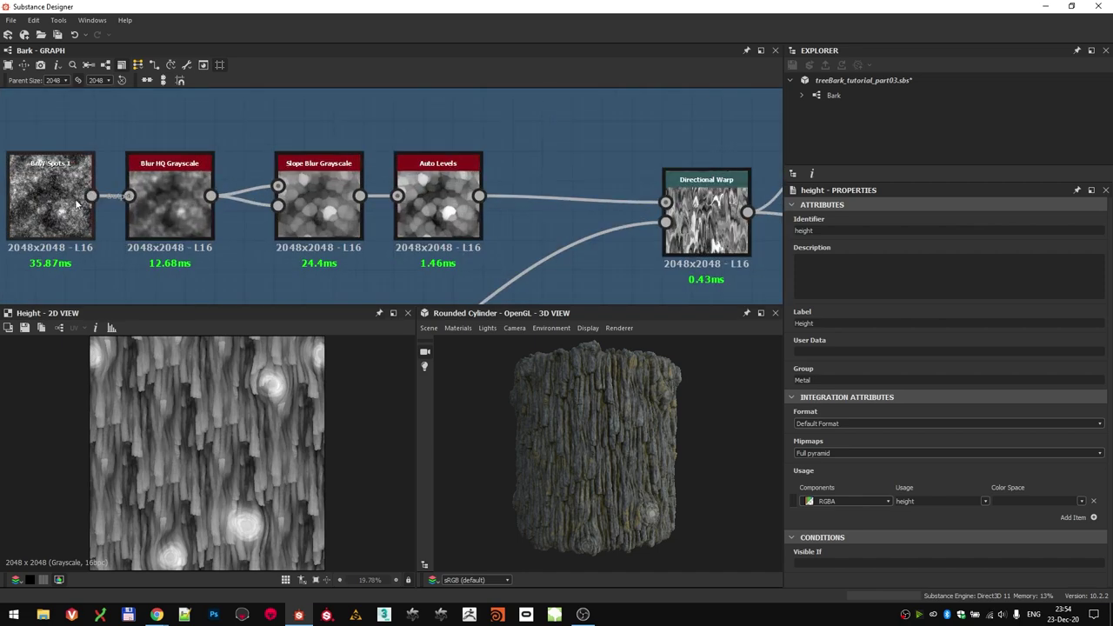
middle_click_drag(500, 219, 118, 175)
scroll(452, 191, "up", 3)
middle_click_drag(438, 191, 386, 227)
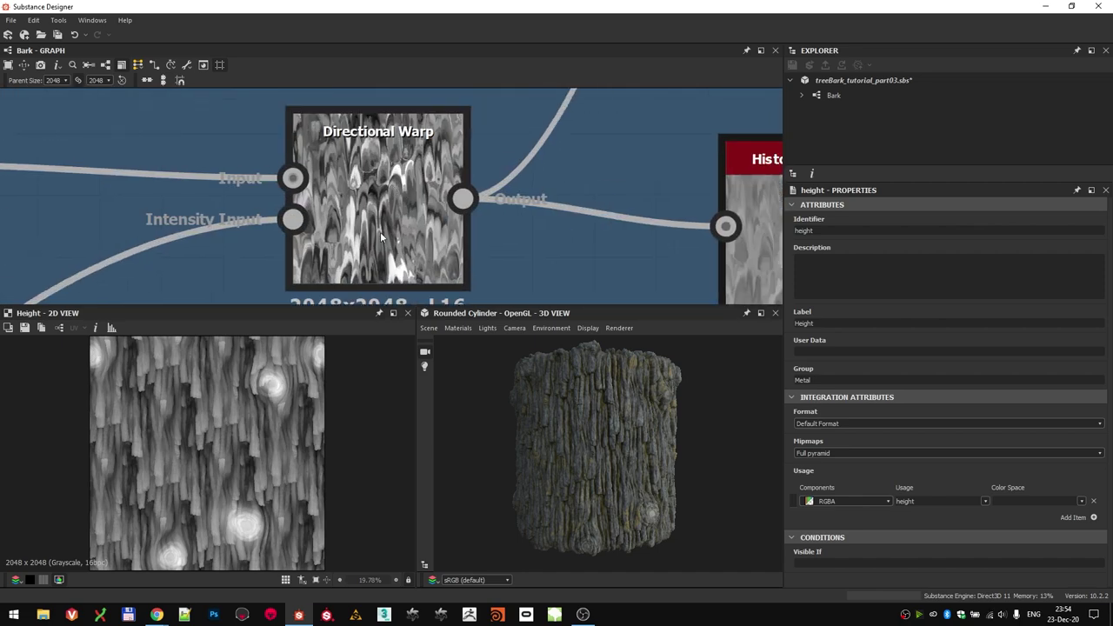
scroll(380, 231, "down", 3)
middle_click_drag(116, 204, 342, 207)
middle_click_drag(722, 252, 165, 207)
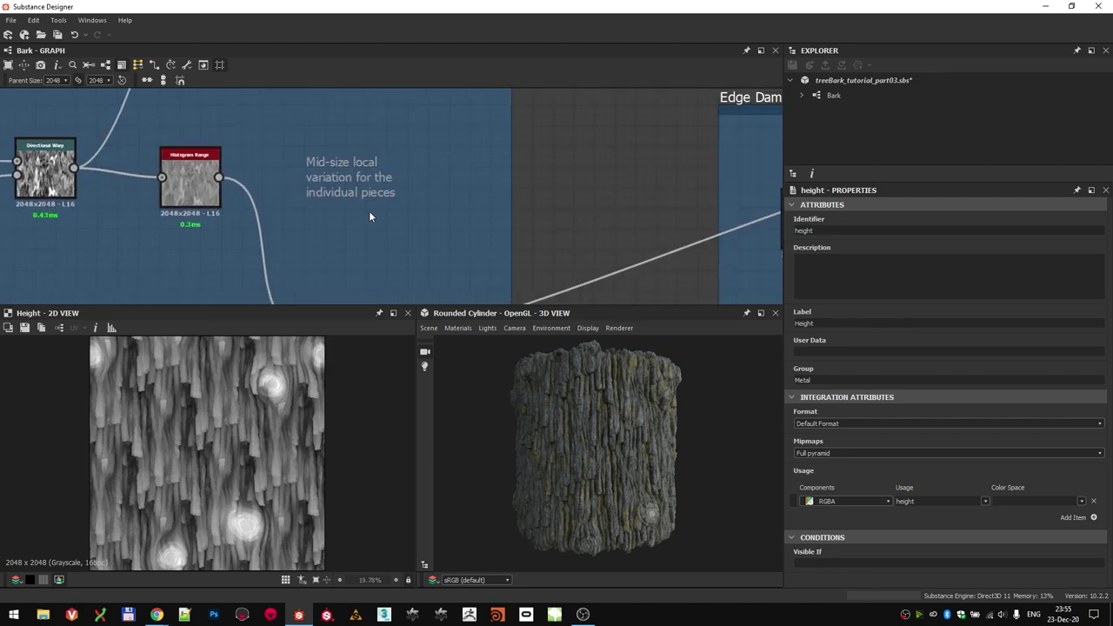
- Examine the Edge Damage section's BnW Spots, blur and Blend nodes leading to the Multi Dir. Warp Grayscale
scroll(407, 214, "down", 5)
middle_click_drag(552, 240, 170, 173)
scroll(244, 174, "up", 1)
middle_click_drag(244, 174, 255, 193)
scroll(255, 191, "up", 2)
scroll(352, 228, "down", 1)
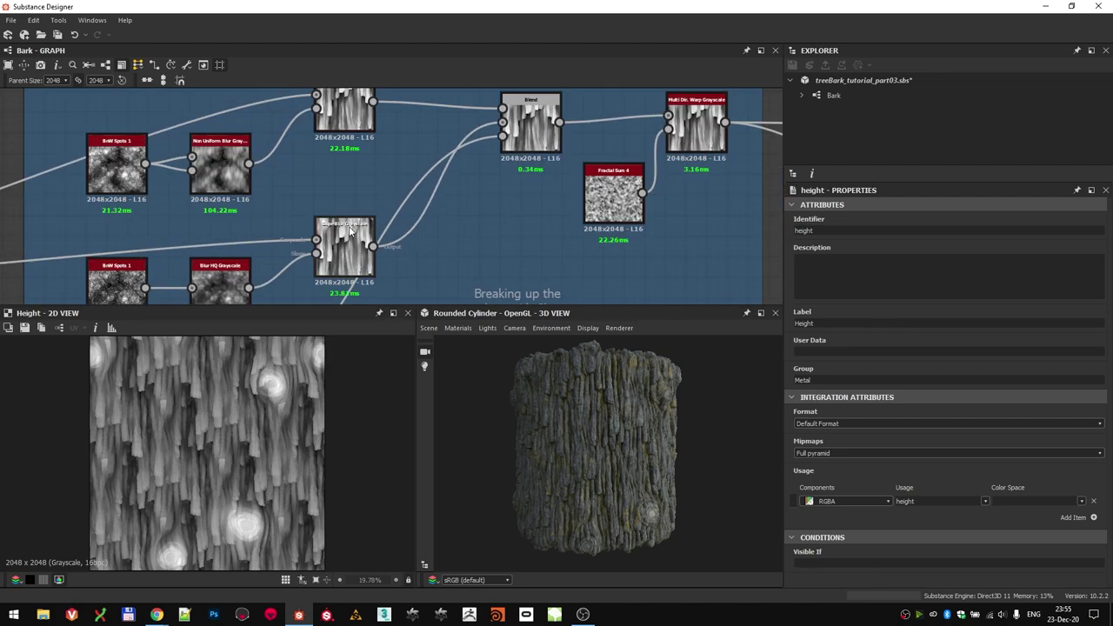
- Review the Tertiary details section and the Tertiary Mask section below it
scroll(583, 173, "down", 7)
middle_click_drag(719, 159, 268, 200)
scroll(274, 196, "down", 1)
scroll(288, 146, "up", 9)
middle_click_drag(288, 146, 405, 186)
scroll(350, 205, "down", 9)
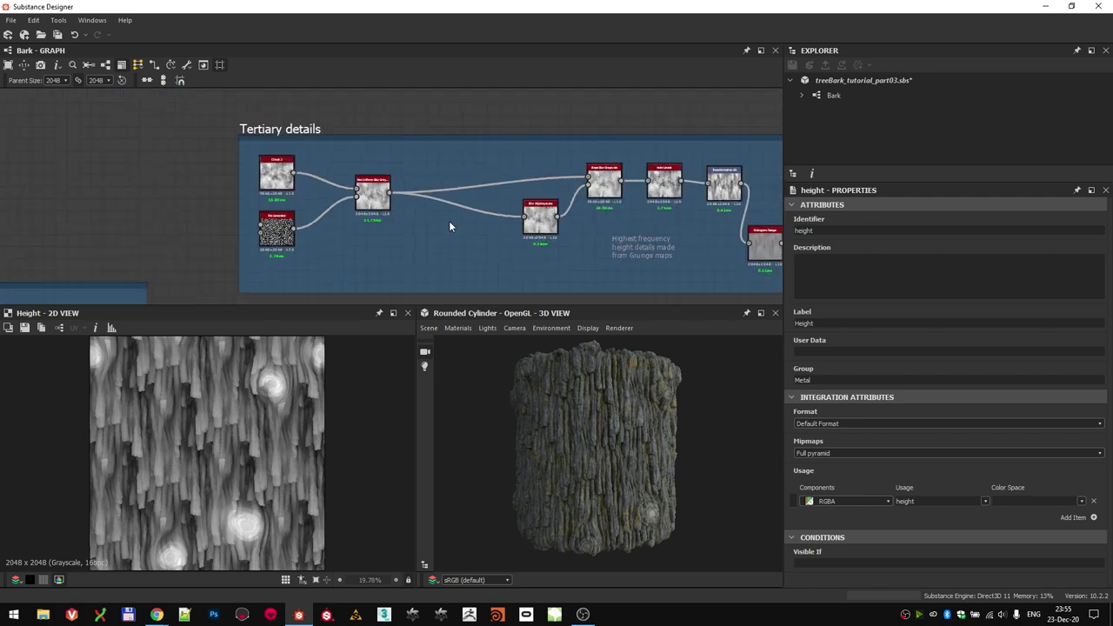
middle_click_drag(735, 229, 500, 131)
scroll(347, 266, "up", 5)
scroll(349, 266, "down", 5)
- Examine the Knots section, focusing on the Blend, Histogram Range and Switch Grayscale nodes
middle_click_drag(565, 220, 211, 179)
scroll(387, 291, "down", 2)
middle_click_drag(387, 291, 140, 249)
scroll(141, 249, "down", 1)
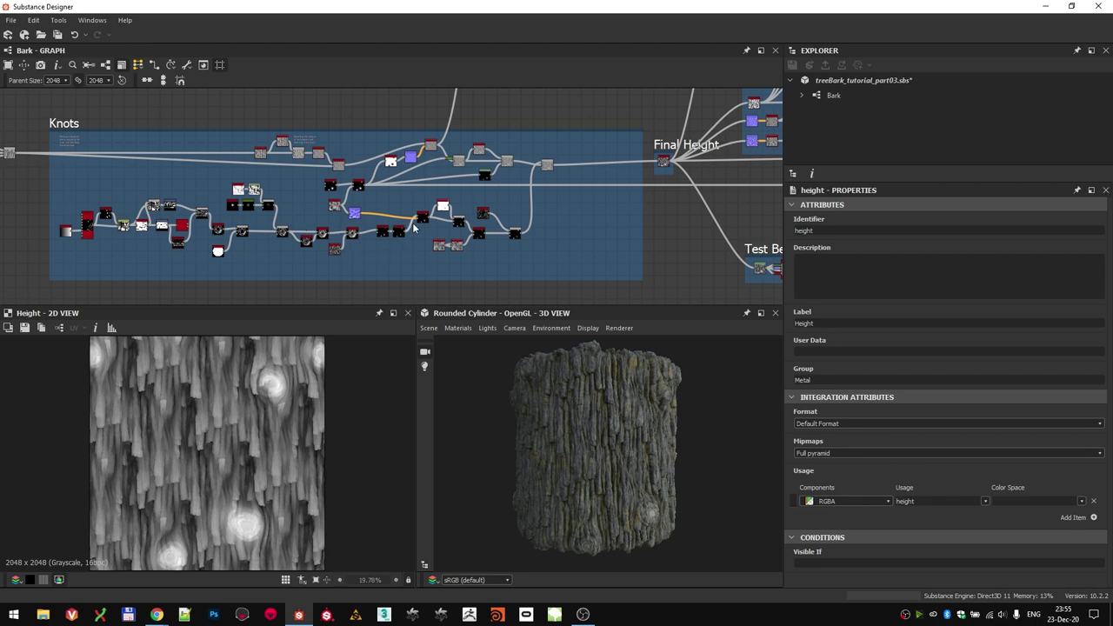
scroll(306, 160, "up", 4)
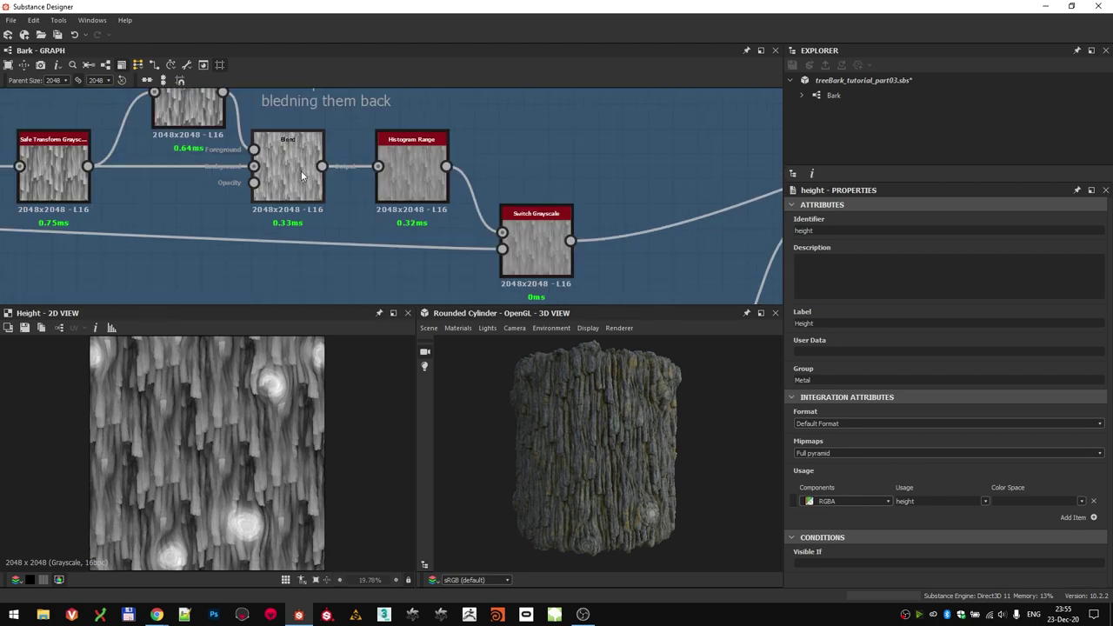
- Review the Base Color Masks section fed by the Final Height
scroll(278, 165, "down", 9)
middle_click_drag(621, 146, 383, 209)
scroll(383, 209, "up", 4)
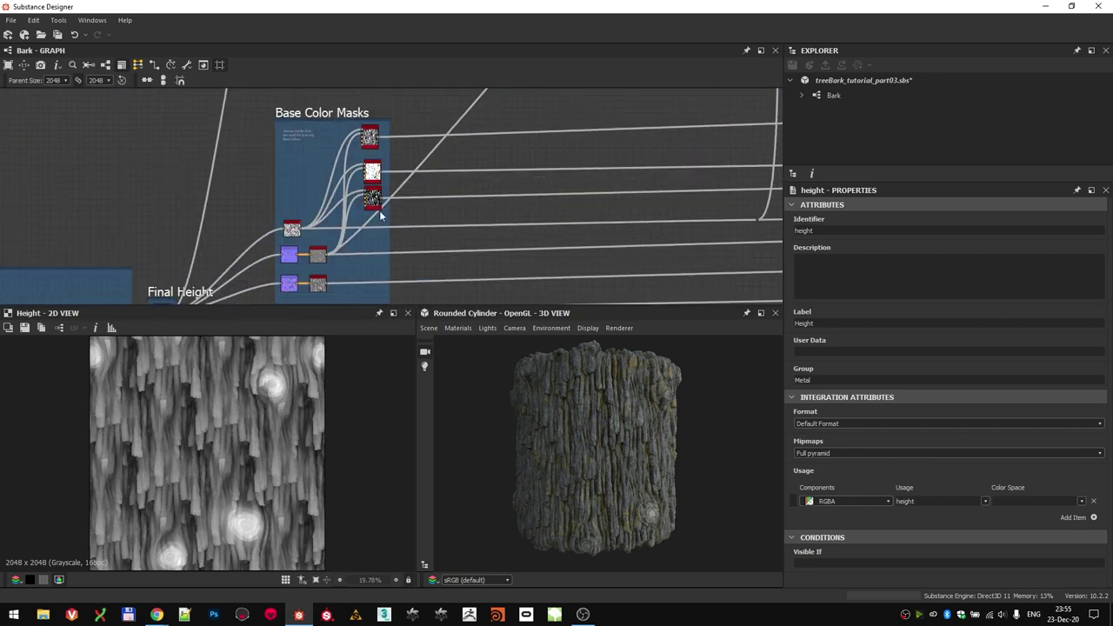
- Review the color sections from Color Variation through Edges, Color Balance and Lichen to Moss
scroll(384, 179, "down", 5)
middle_click_drag(463, 170, 292, 282)
scroll(262, 177, "up", 6)
middle_click_drag(332, 236, 96, 142)
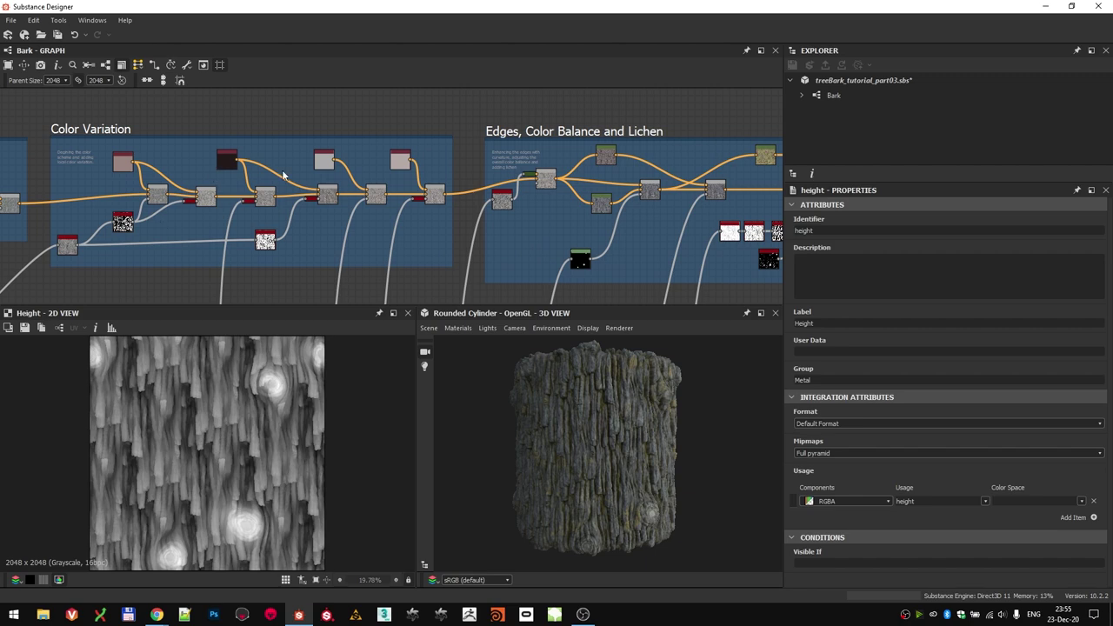
middle_click_drag(426, 209, 20, 200)
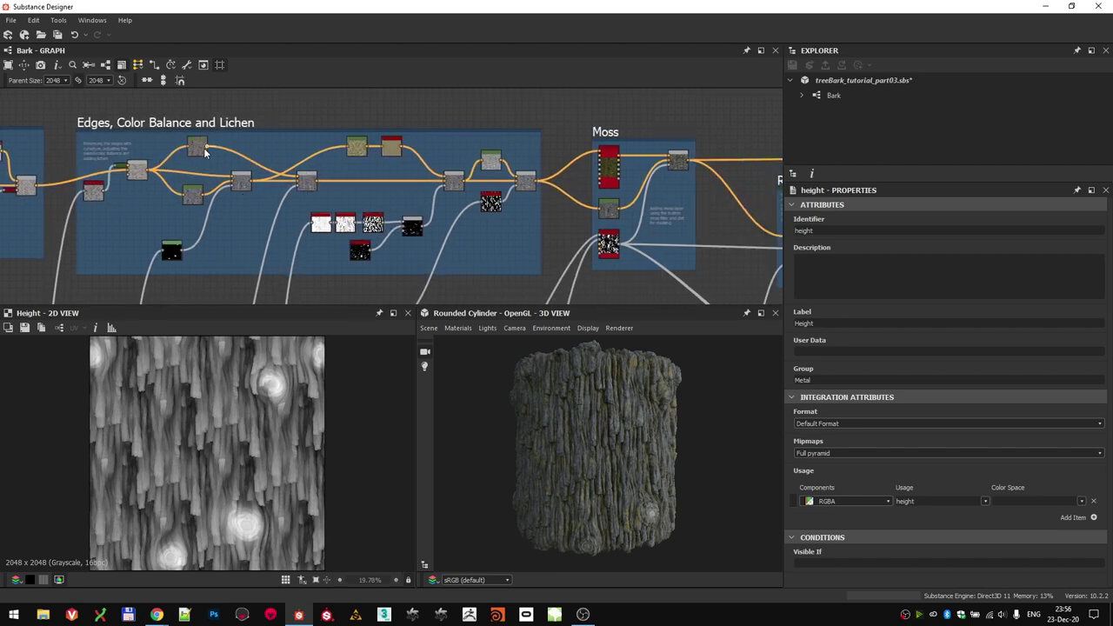
scroll(352, 152, "up", 2)
middle_click_drag(464, 215, 381, 145)
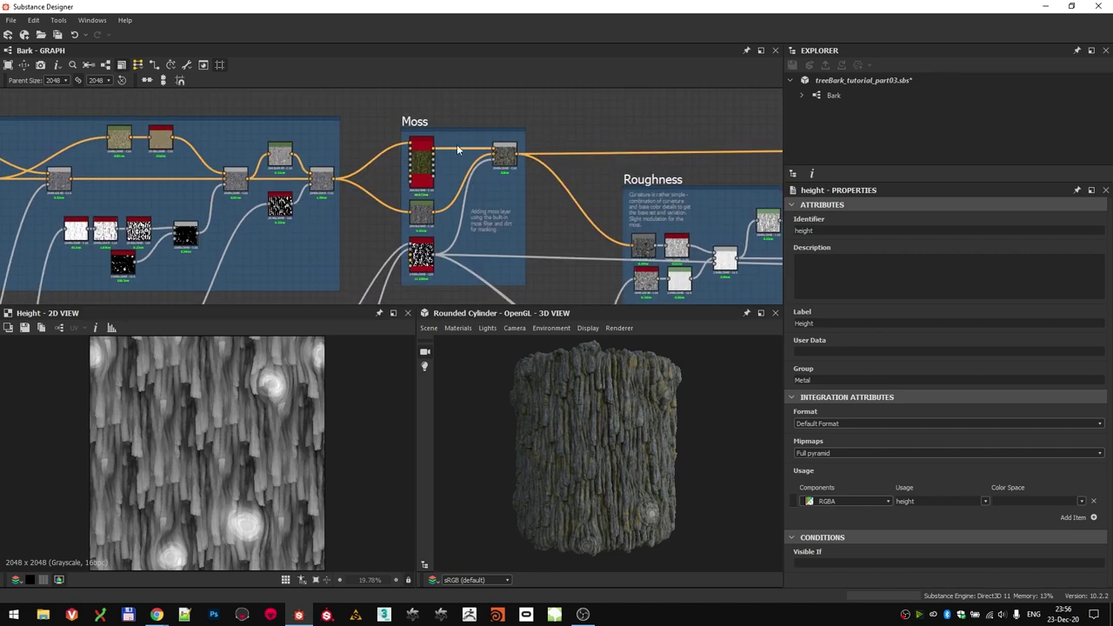
- Review the Roughness and Moss Height sections near the end of the graph
scroll(403, 201, "down", 5)
middle_click_drag(402, 201, 318, 164)
scroll(337, 146, "up", 2)
scroll(513, 271, "down", 1)
middle_click_drag(513, 271, 316, 182)
scroll(267, 155, "up", 3)
middle_click_drag(267, 155, 324, 272)
scroll(315, 252, "down", 5)
scroll(336, 209, "up", 4)
- Survey the complete bark graph from Main Shapes to the Moss sections
middle_click_drag(316, 217, 609, 161)
scroll(446, 205, "down", 2)
scroll(494, 209, "down", 4)
scroll(481, 195, "down", 3)
middle_click_drag(480, 196, 597, 174)
scroll(529, 195, "down", 1)
middle_click_drag(529, 195, 649, 189)
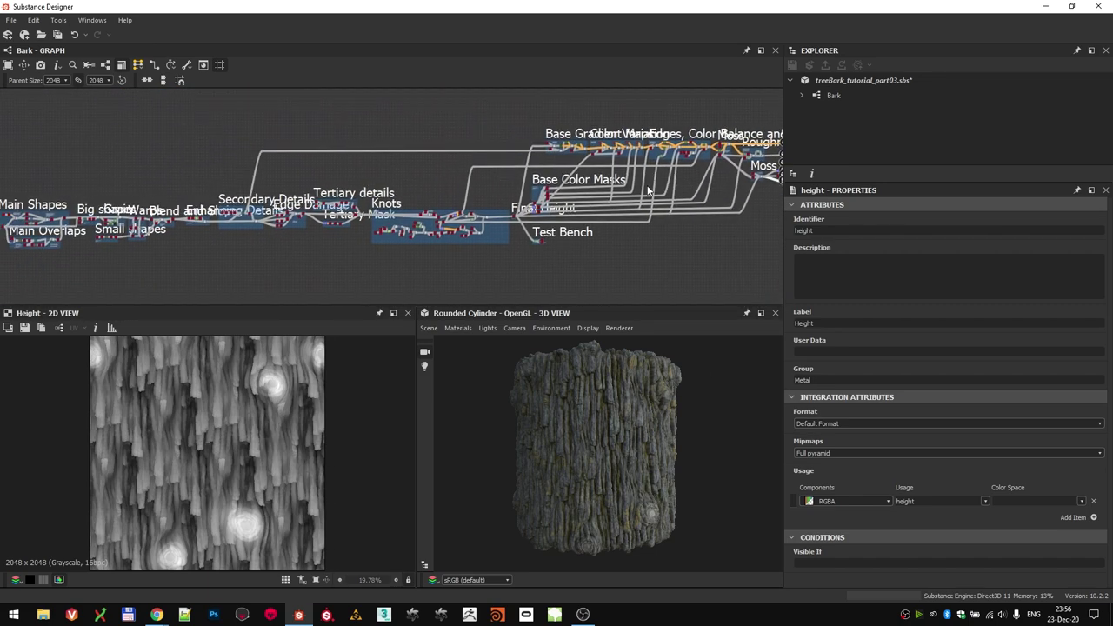